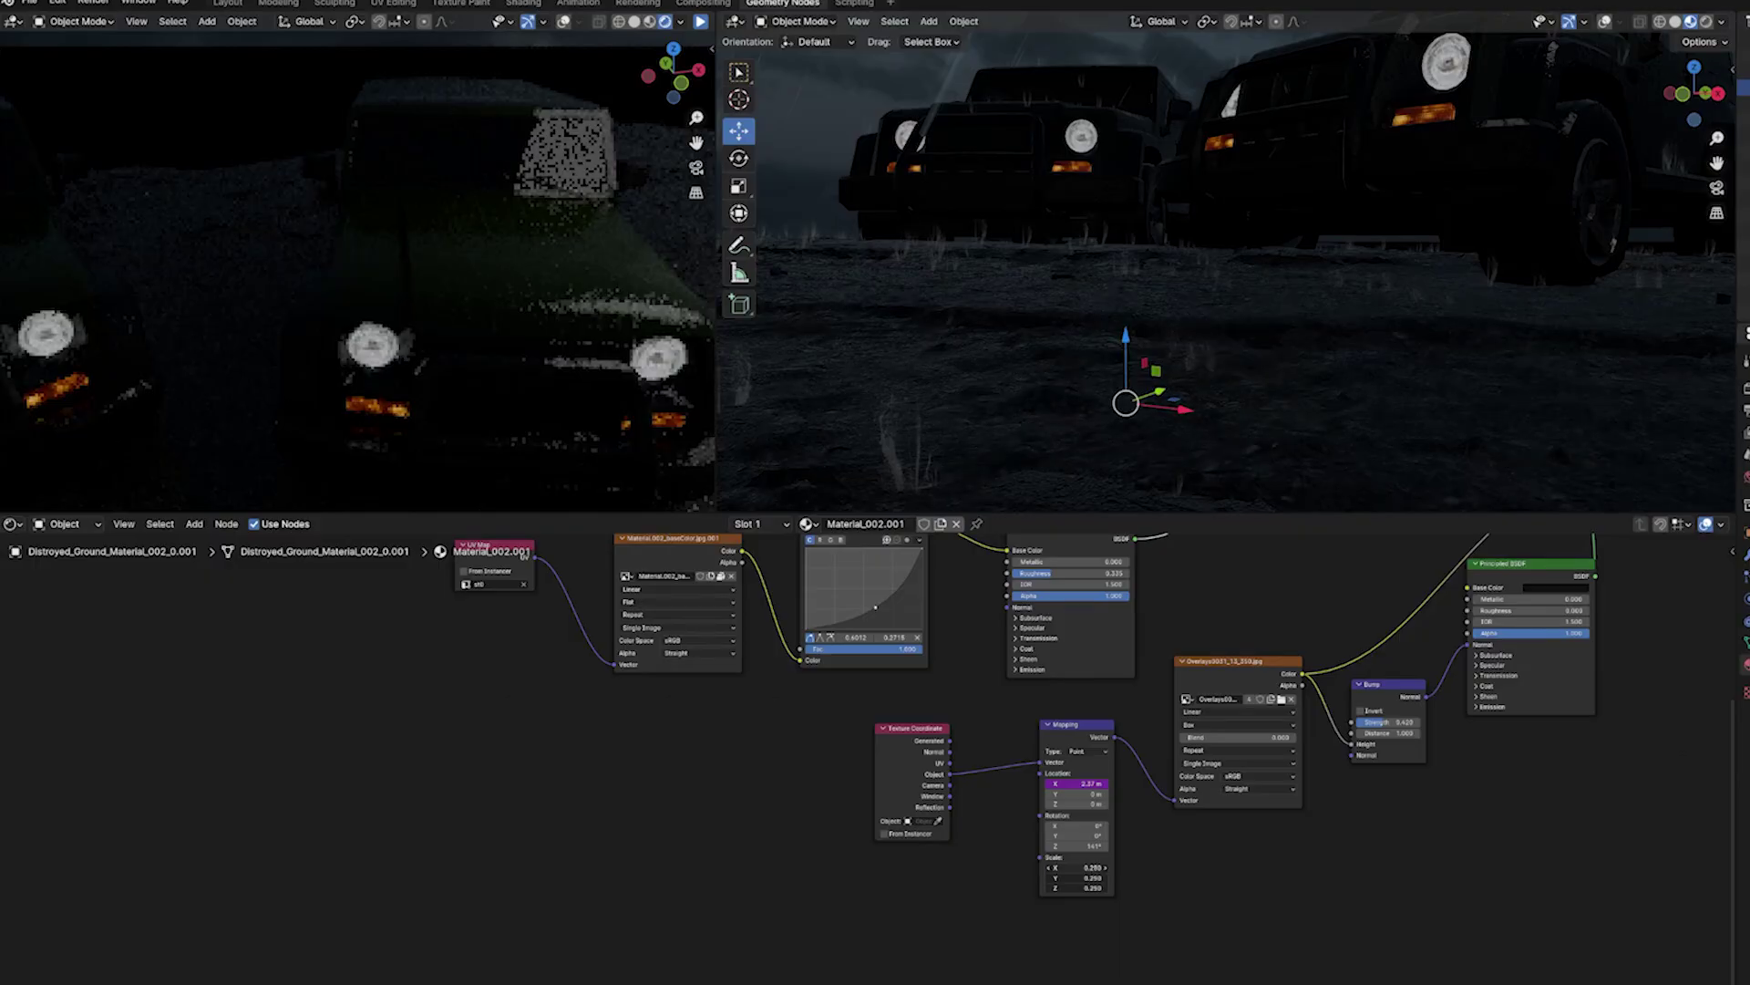
- Play the animation in the finished vehicle scene to preview the rain
key("space")
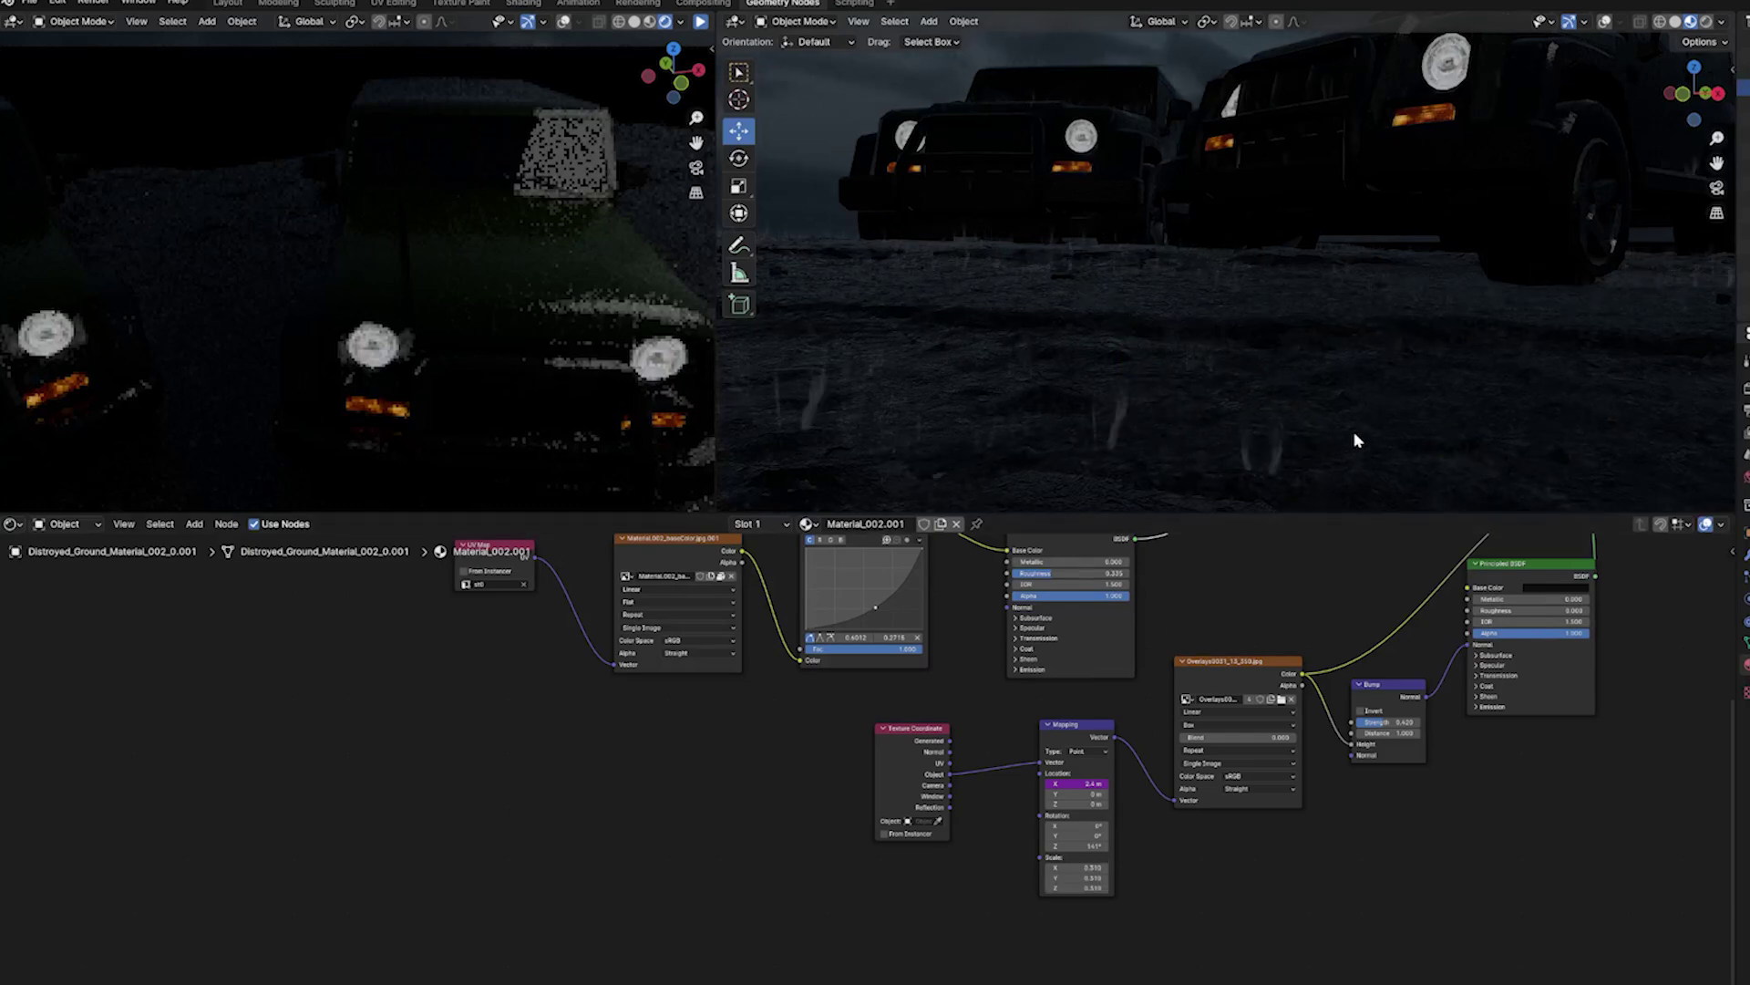
scroll(1353, 432, "down", 4)
middle_click_drag(1353, 432, 1235, 423)
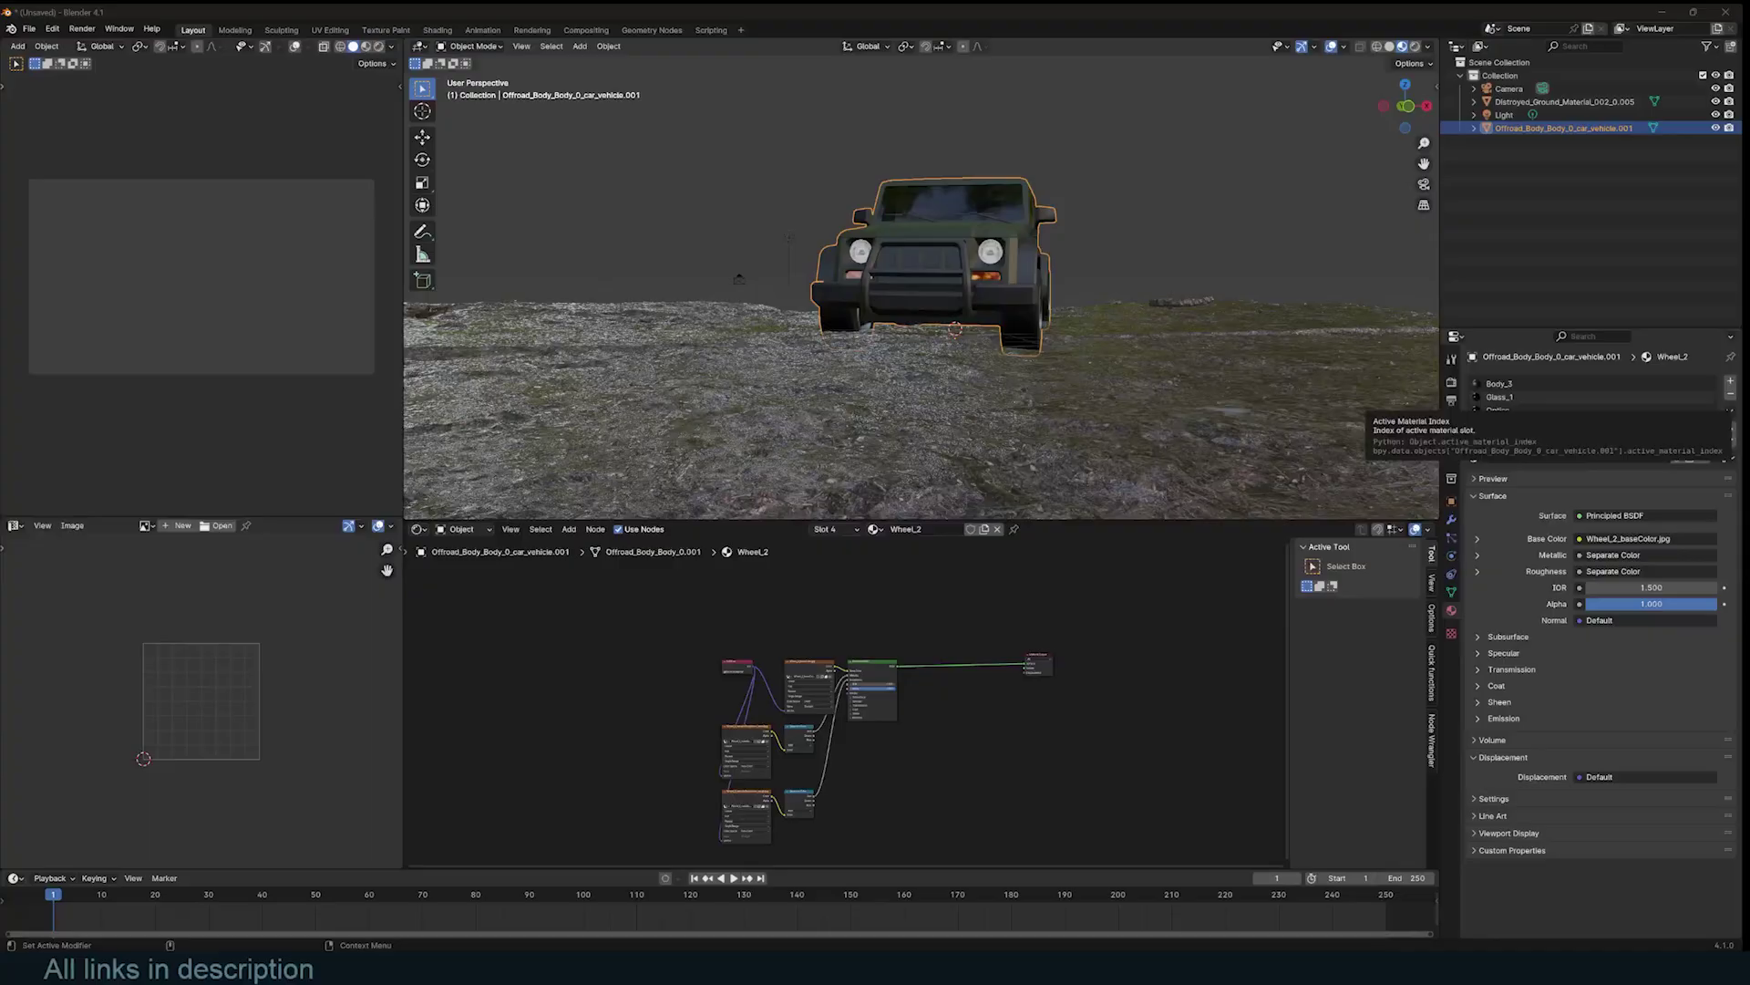
- Examine the off-road vehicle and the rocky ground from several angles and distances
left_click(1200, 274)
middle_click_drag(1245, 279, 1193, 294)
scroll(1240, 271, "down", 4)
scroll(1185, 258, "up", 3)
middle_click_drag(1065, 281, 1123, 286, "shift")
scroll(1150, 287, "up", 4)
left_click(1168, 289)
scroll(1176, 290, "down", 6)
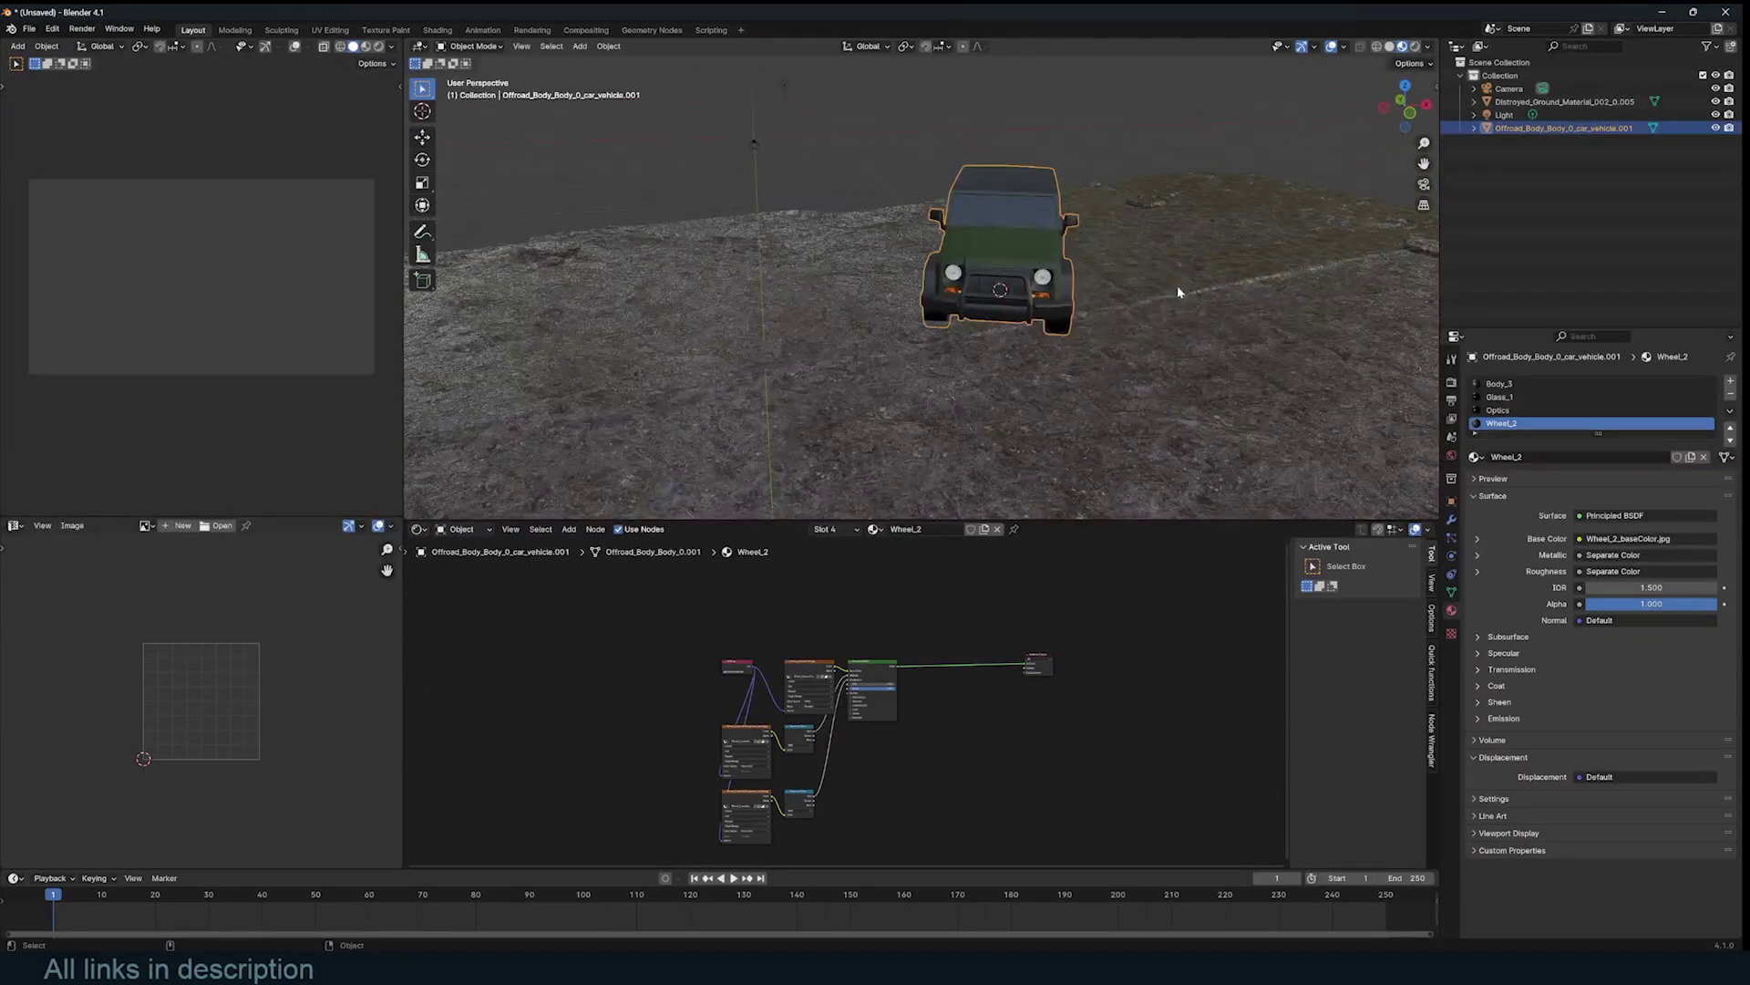
key("g")
right_click(1231, 243)
left_click(1222, 251)
scroll(1219, 253, "down", 5)
middle_click_drag(1220, 253, 900, 282)
scroll(1172, 264, "up", 5)
scroll(1149, 228, "down", 5)
scroll(988, 291, "up", 5)
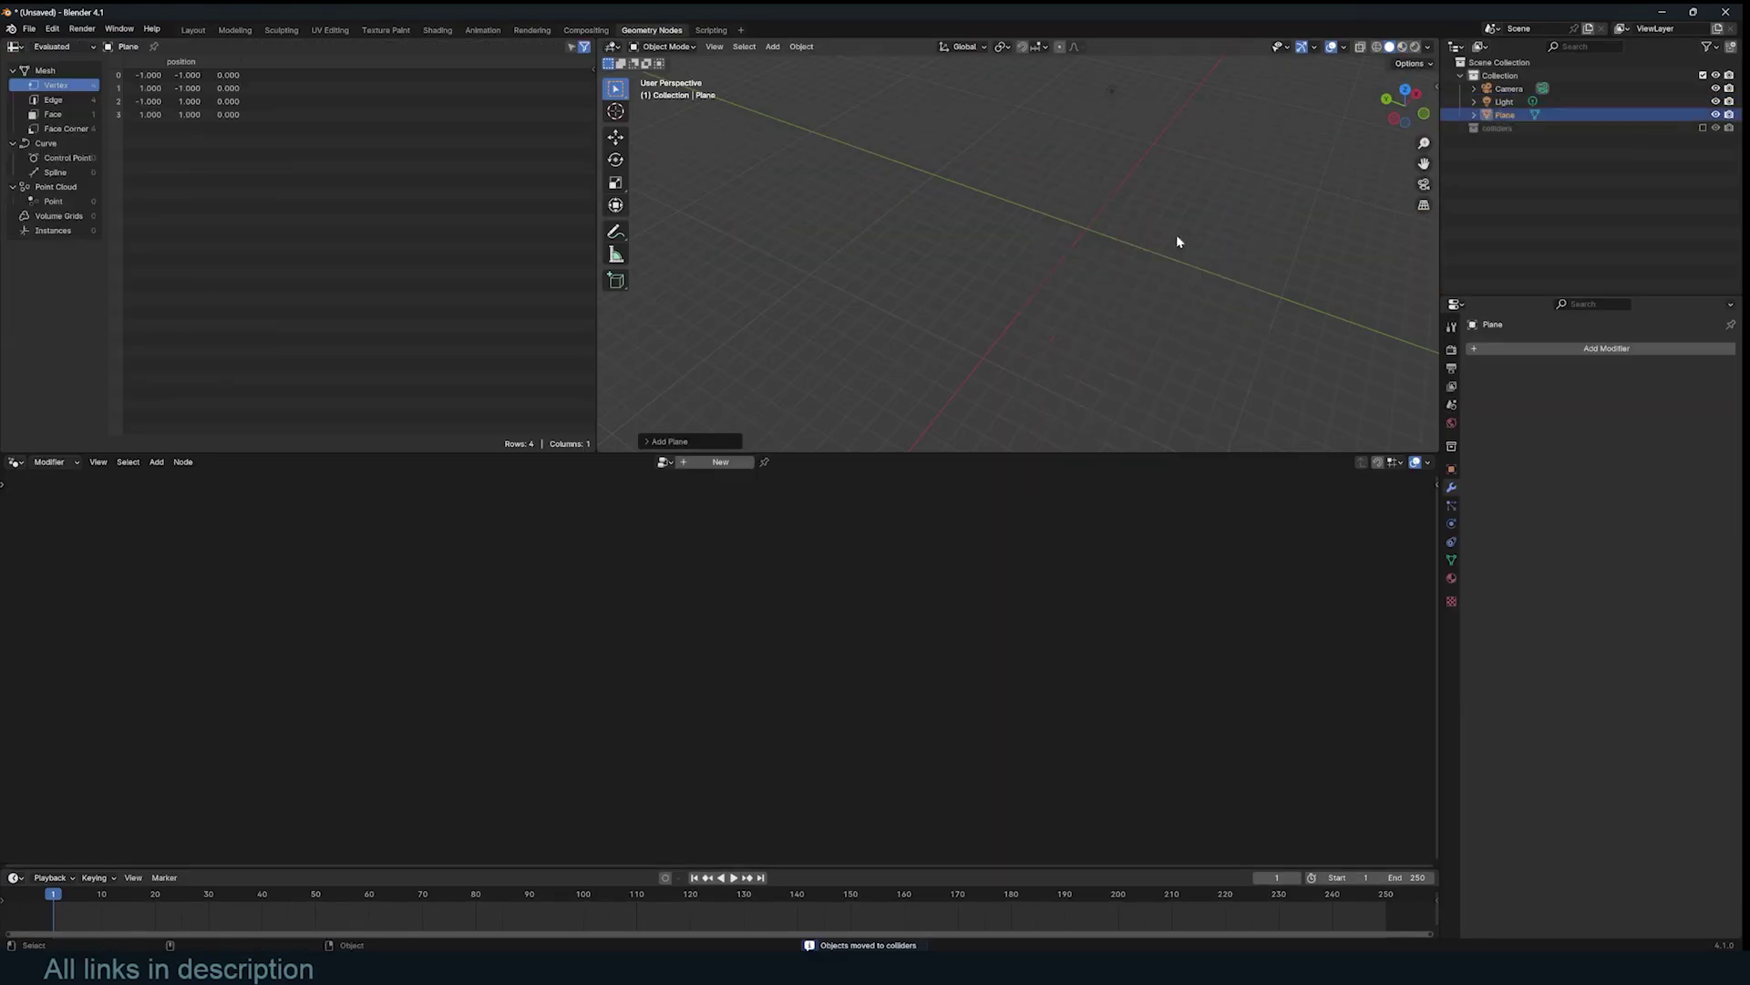
- Rotate the plane 90° about the X axis and apply its rotation
scroll(1087, 239, "down", 3)
type("rx")
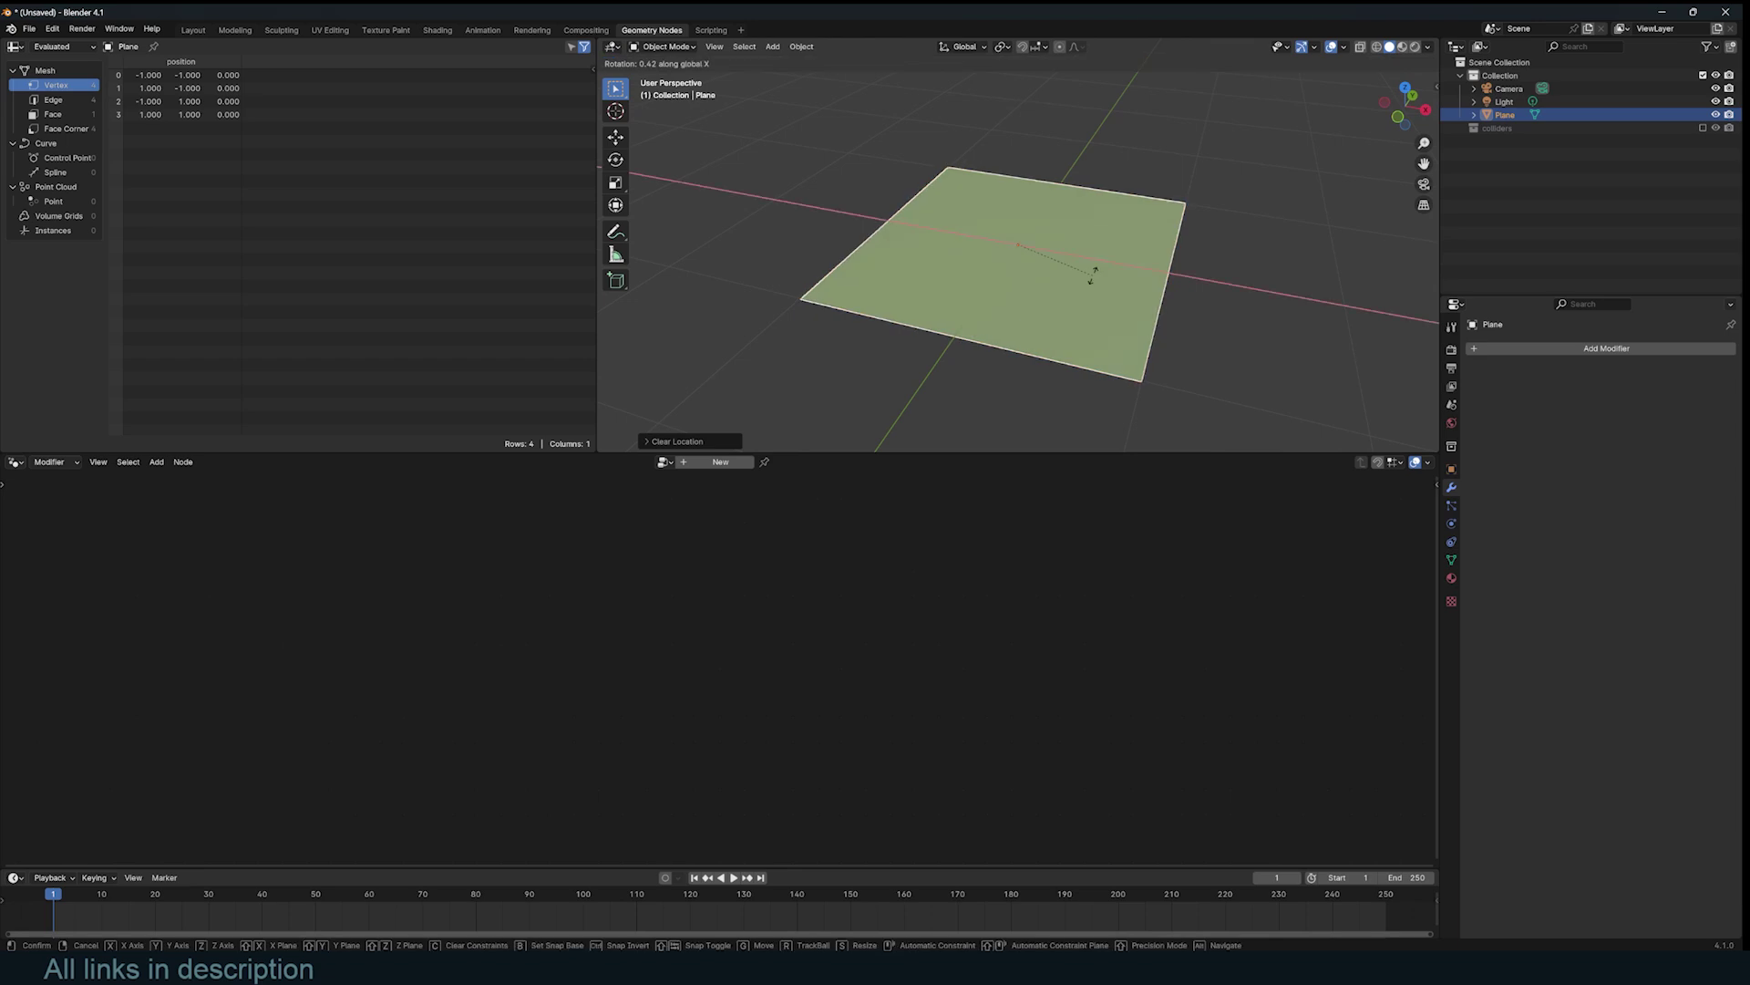
type("90")
key("Return")
scroll(1099, 268, "down", 4)
key("ctrl+a")
left_click(1102, 273)
key("g")
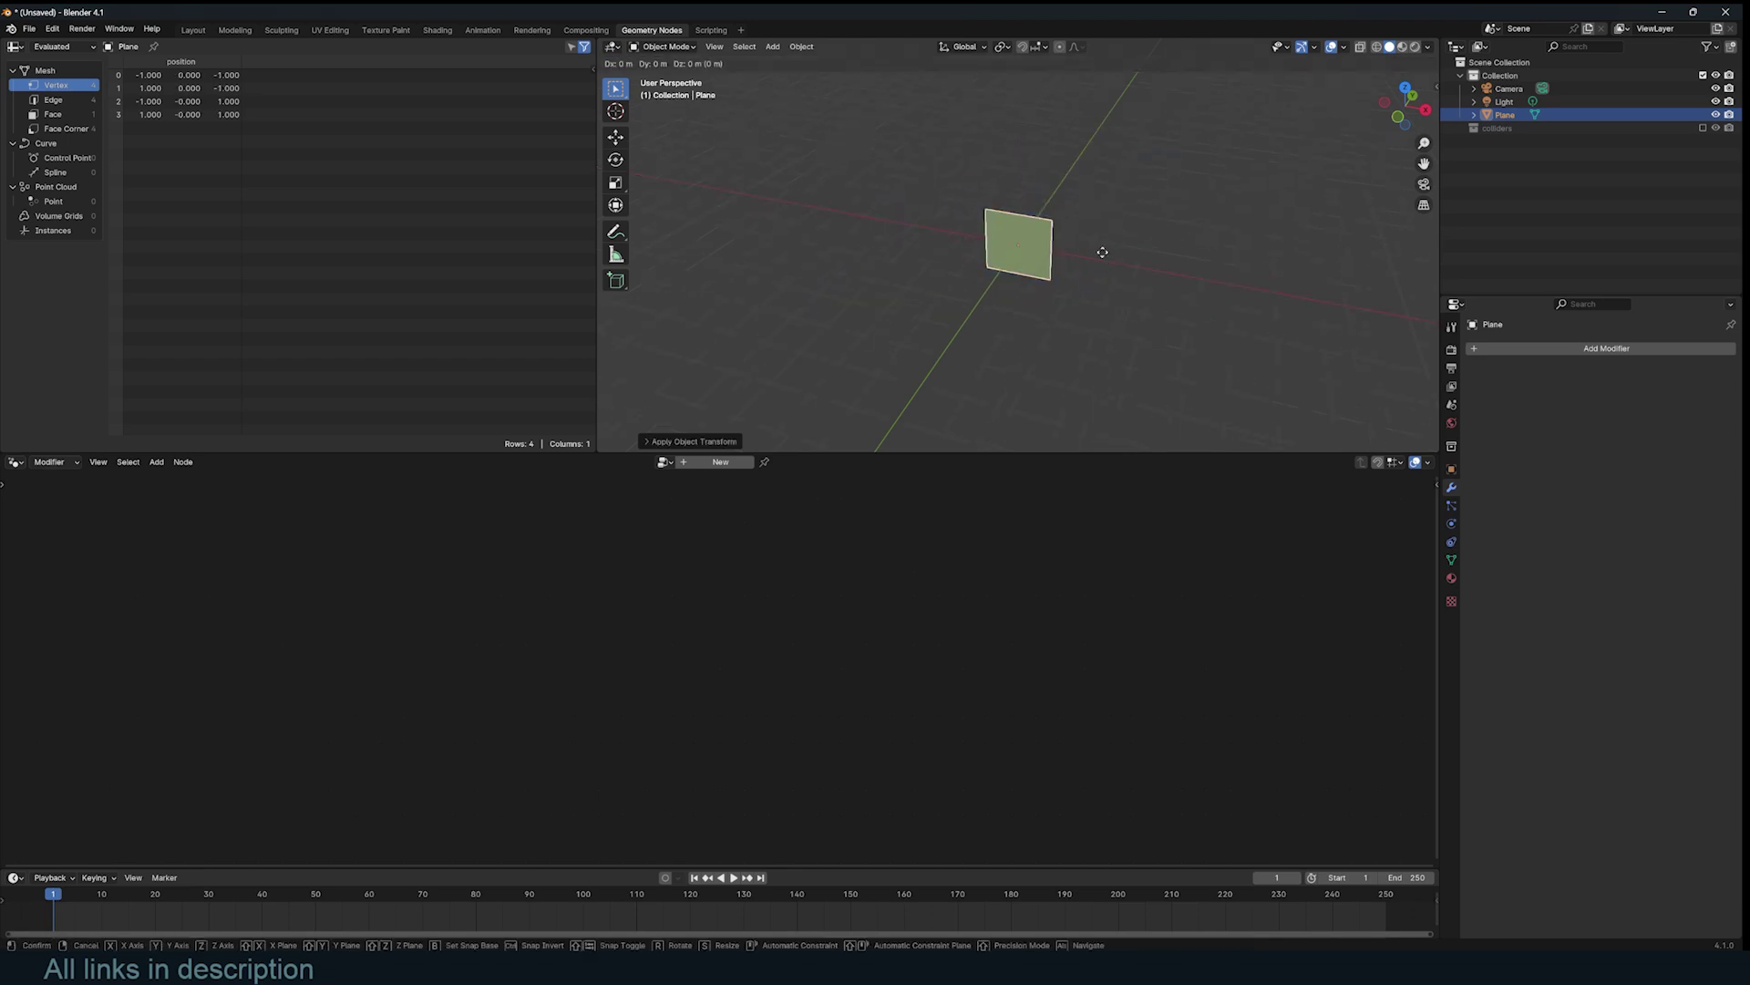
key("Escape")
- Snap the 3D cursor to the upright plane's top edge and set the plane's origin there
scroll(1102, 252, "up", 5)
key("Tab")
left_click(1208, 214, "alt")
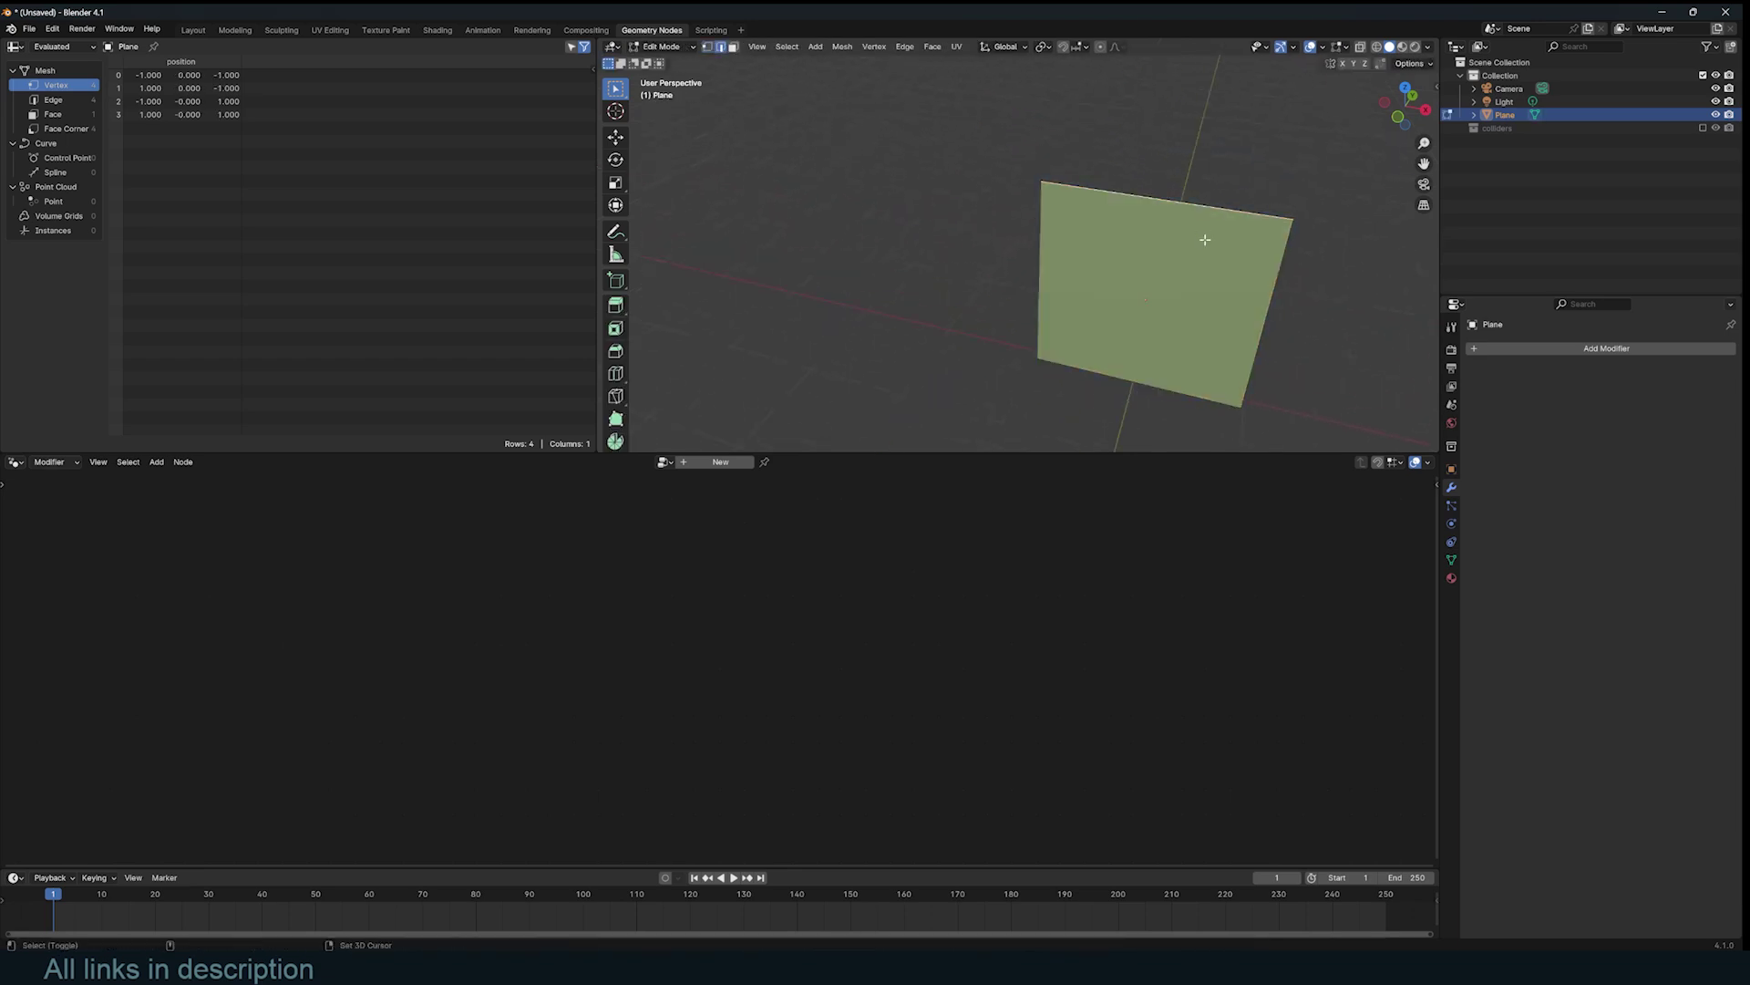
key("shift+s")
left_click(1172, 328)
key("Tab")
right_click(1169, 334)
mouse_move(1172, 336)
left_click(1360, 365)
middle_click_drag(1258, 321, 982, 396)
key("r")
key("r")
left_click(1217, 283)
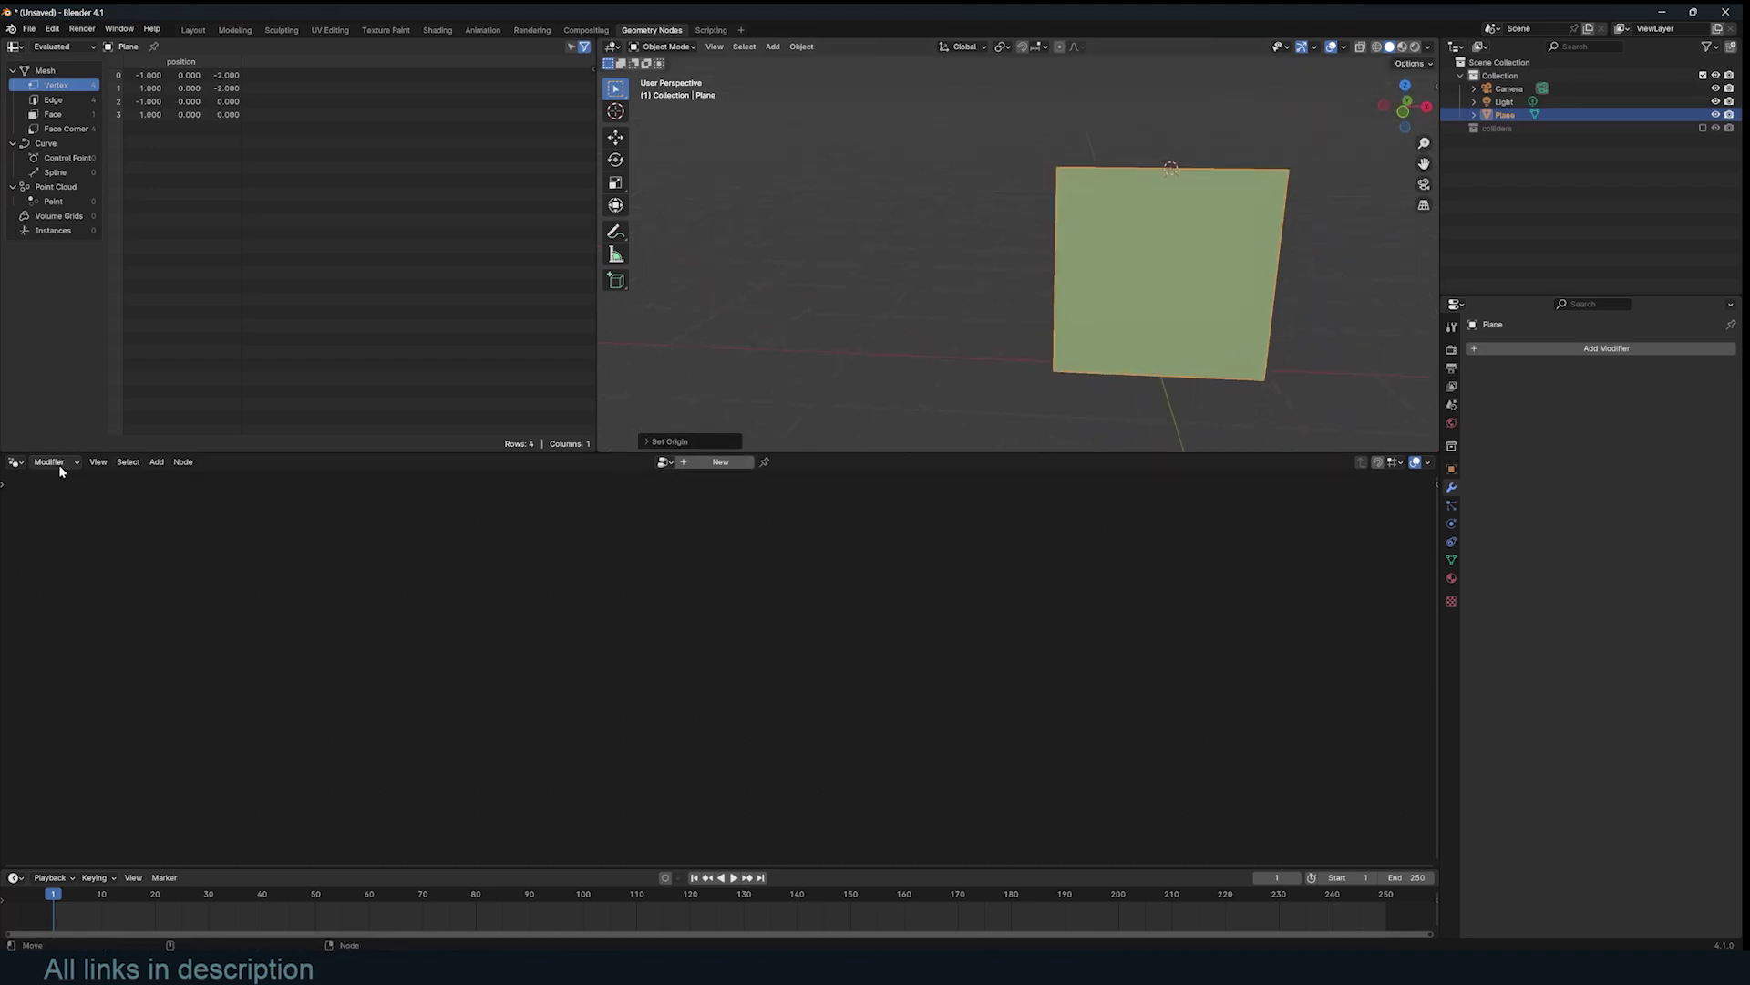
- Create a material named rain for the plane in the shader editor and show the viewport in material preview
left_click(16, 462)
left_click(45, 586)
left_click(720, 462)
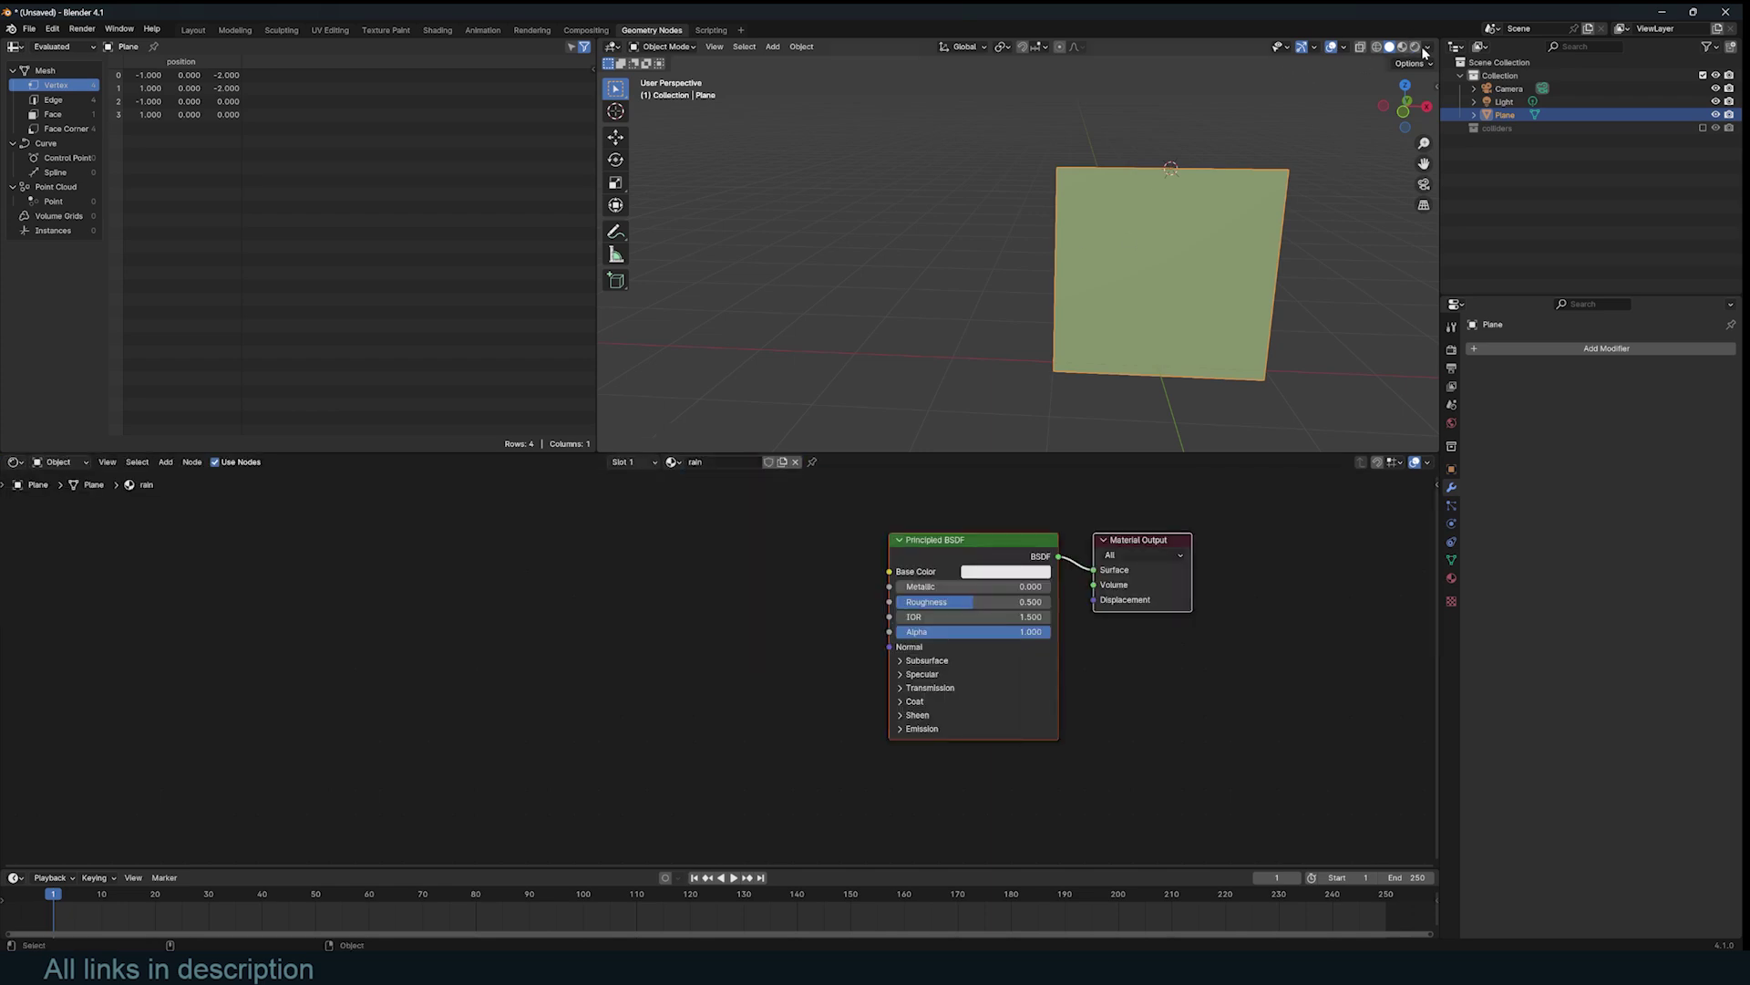
left_click(1402, 46)
- Add a Noise Texture feeding the Base Color and attach Mapping and Texture Coordinate nodes to it
key("shift+a")
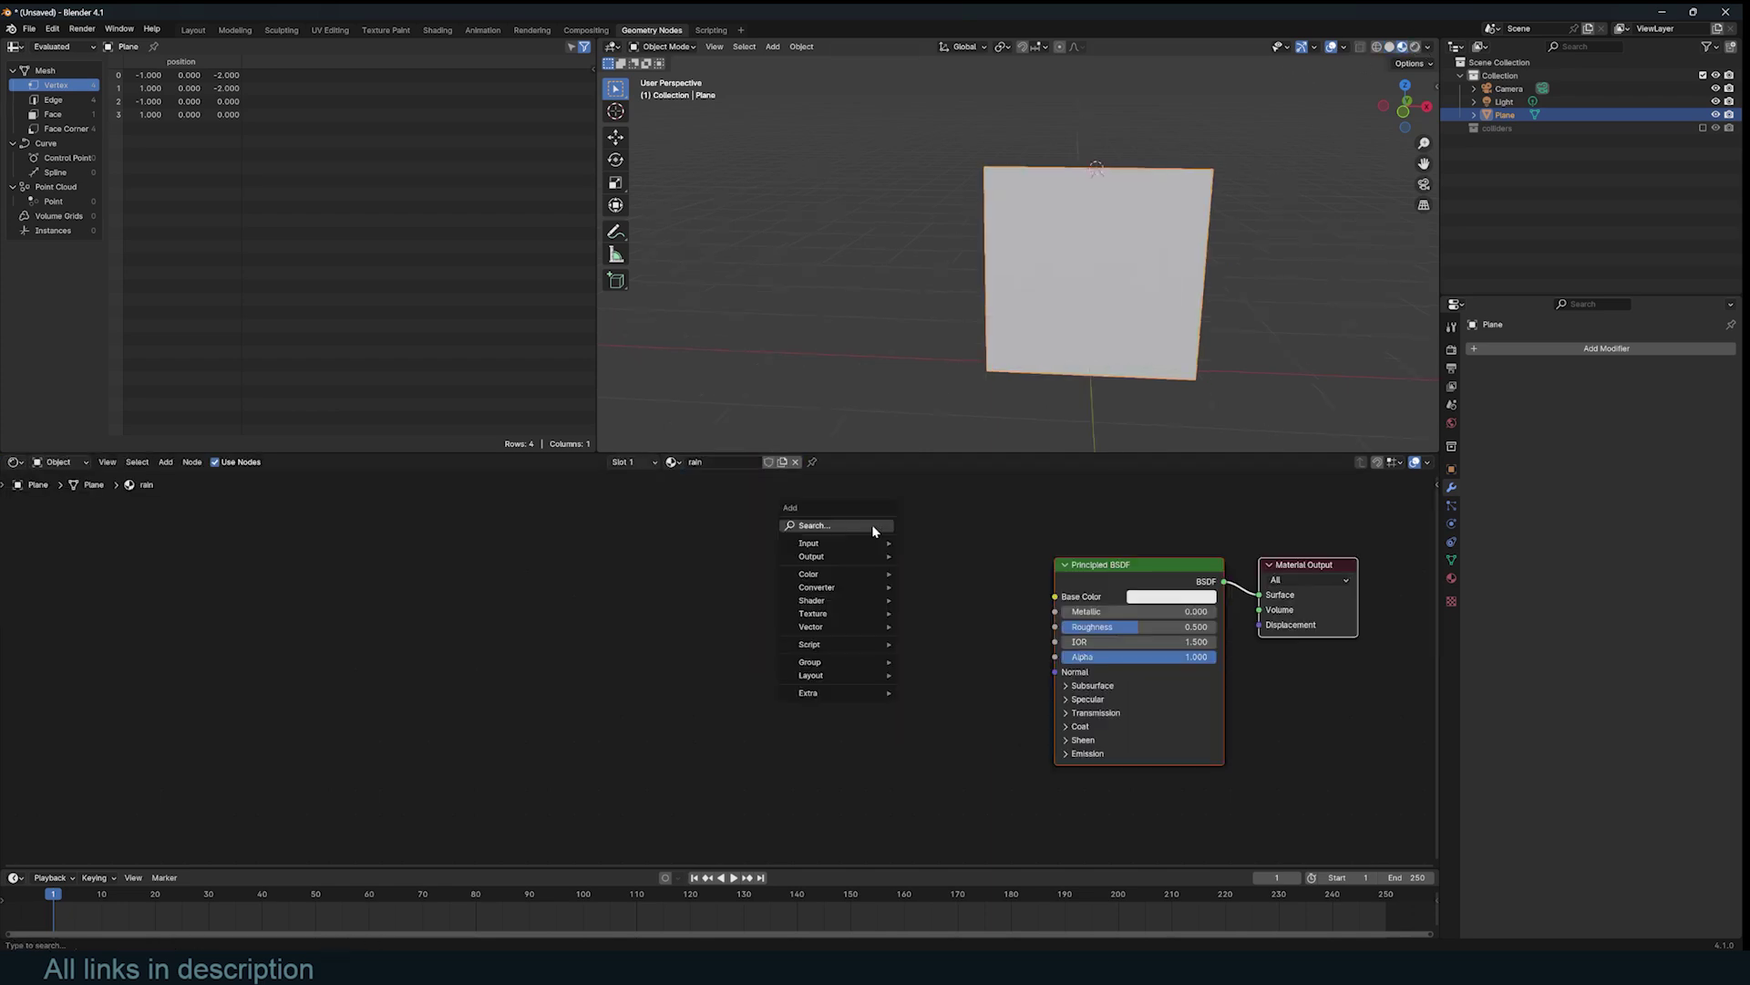
left_click(872, 523)
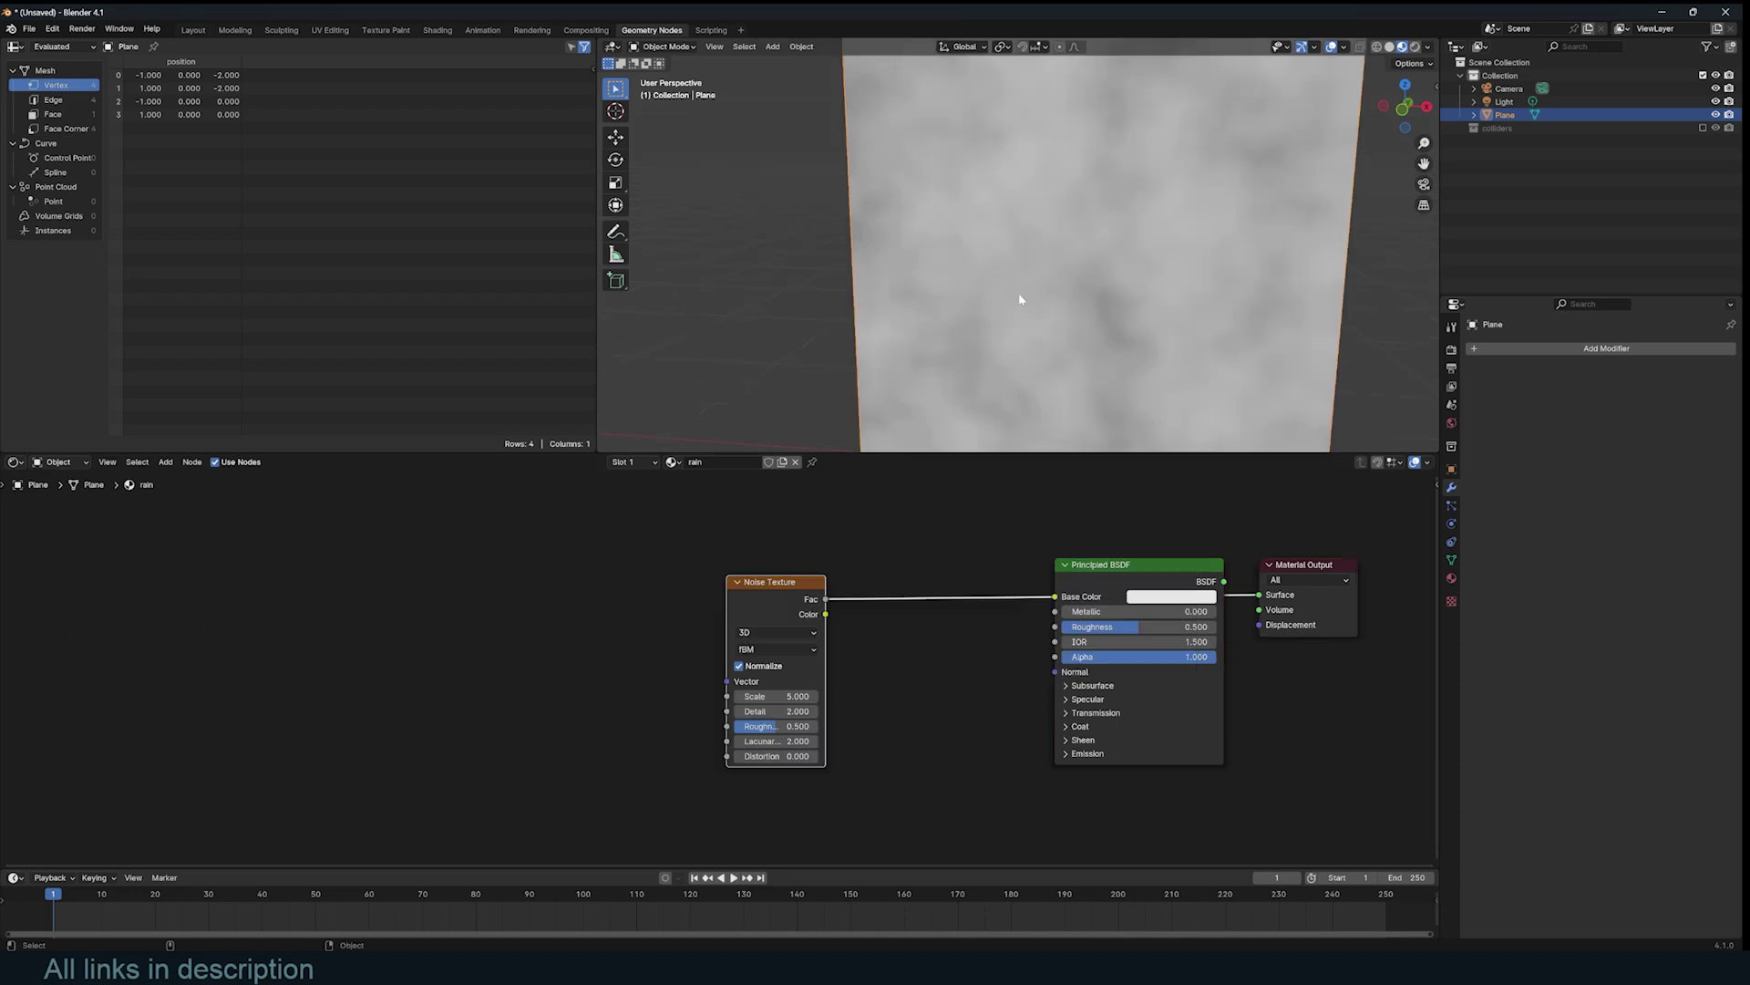
scroll(1020, 292, "down", 4)
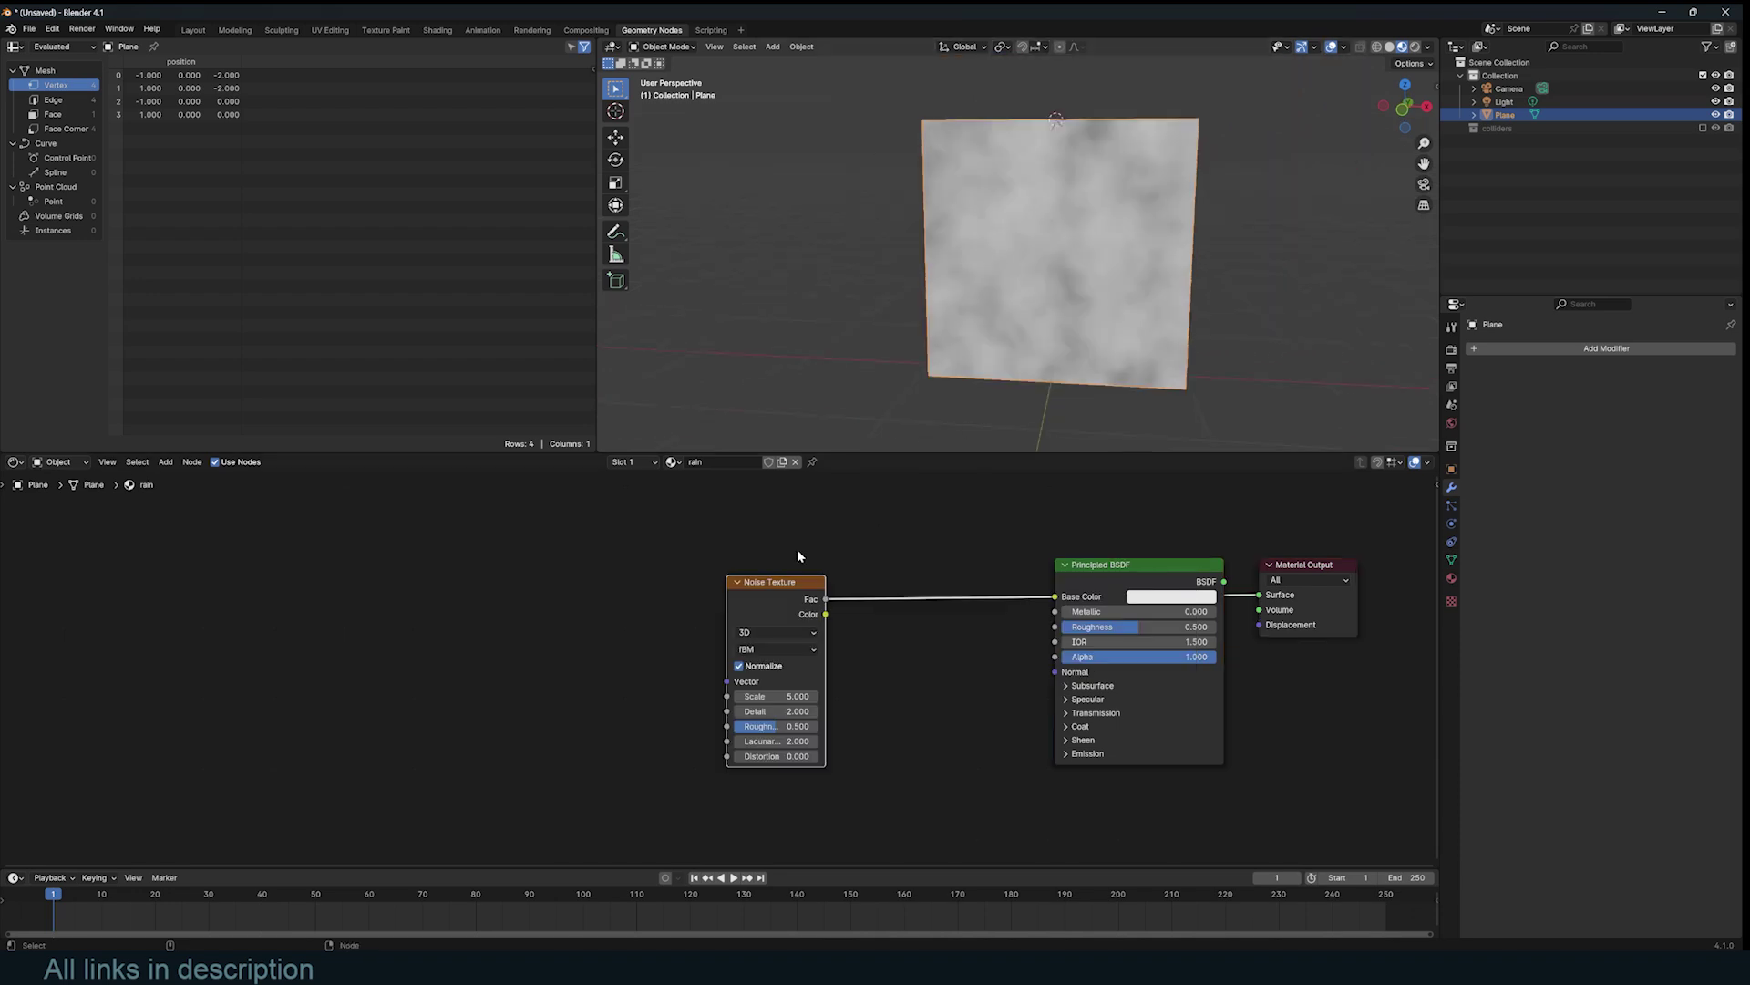
middle_click_drag(796, 548, 829, 536)
left_click_drag(804, 572, 702, 563)
left_click(702, 564)
key("ctrl+t")
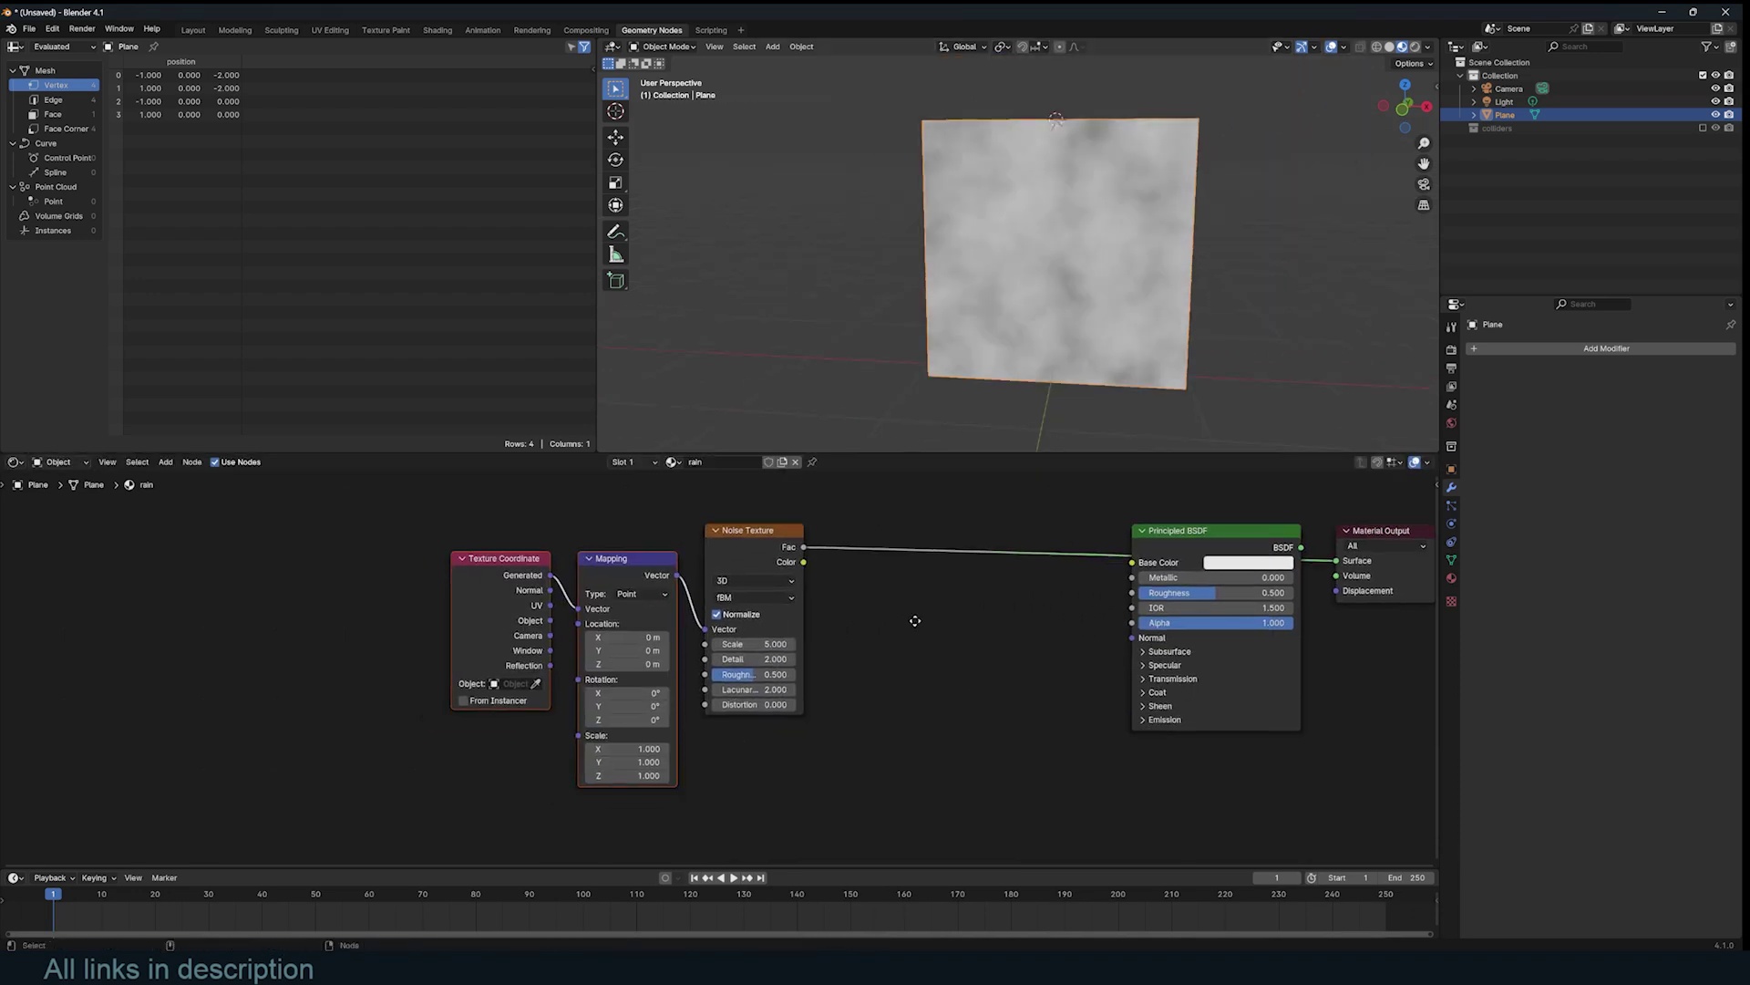
- Insert a Color Ramp between the noise and the Principled BSDF, moving the black stop inward and the white stop to 0.903
scroll(952, 607, "down", 2)
key("shift+a")
type("ram")
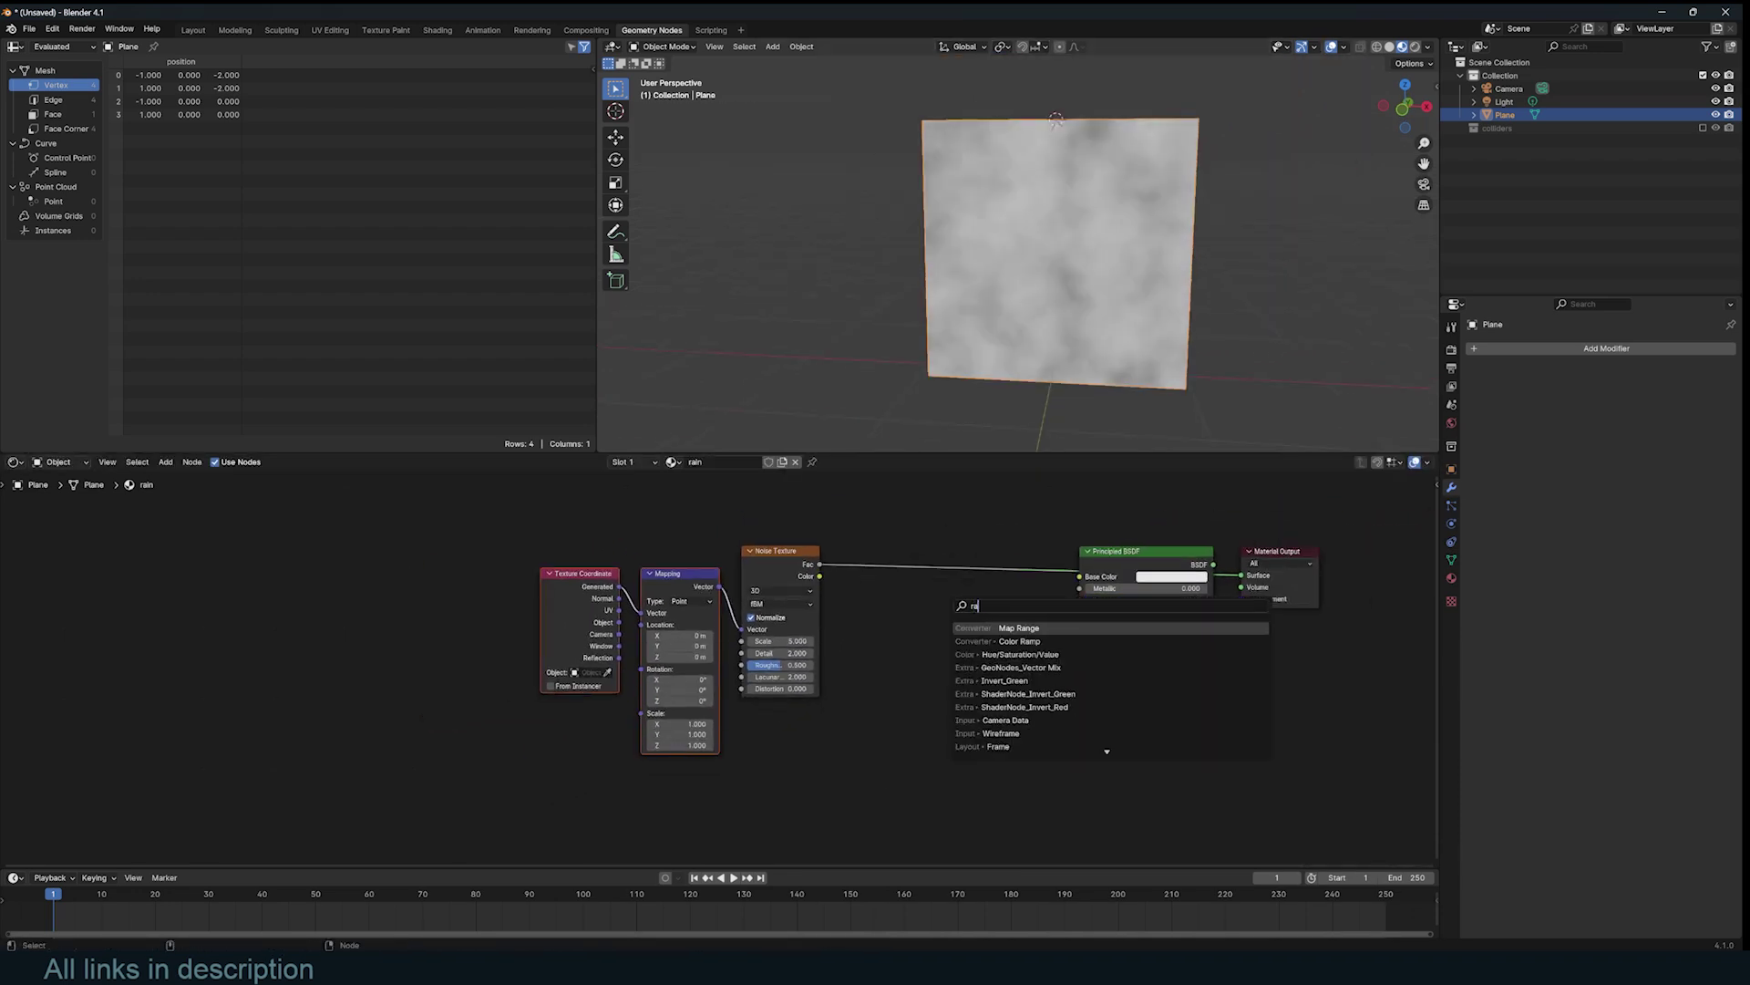
key("Return")
left_click(935, 565)
scroll(935, 566, "up", 3)
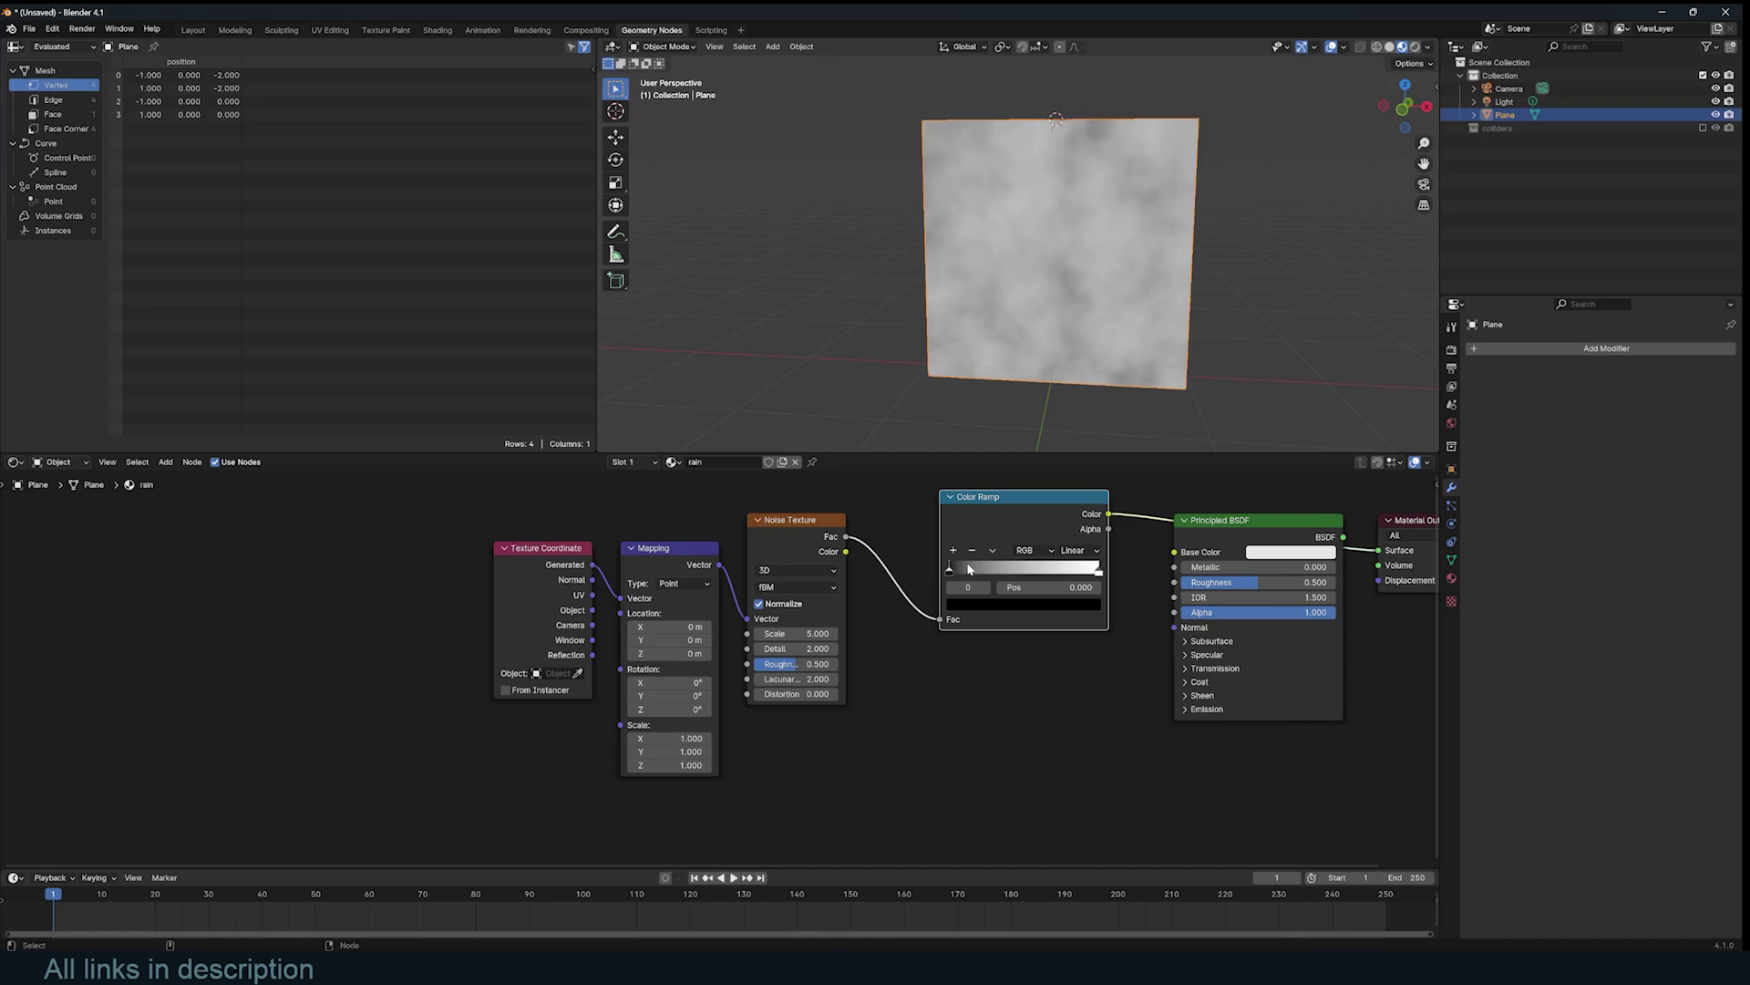
left_click_drag(951, 570, 1018, 571)
left_click_drag(1098, 570, 1084, 571)
- Set the Noise Texture's scale to 19.3 and move the Color Ramp's black stop to 0.689
scroll(1185, 330, "down", 3)
middle_click_drag(1213, 330, 1158, 327, "shift")
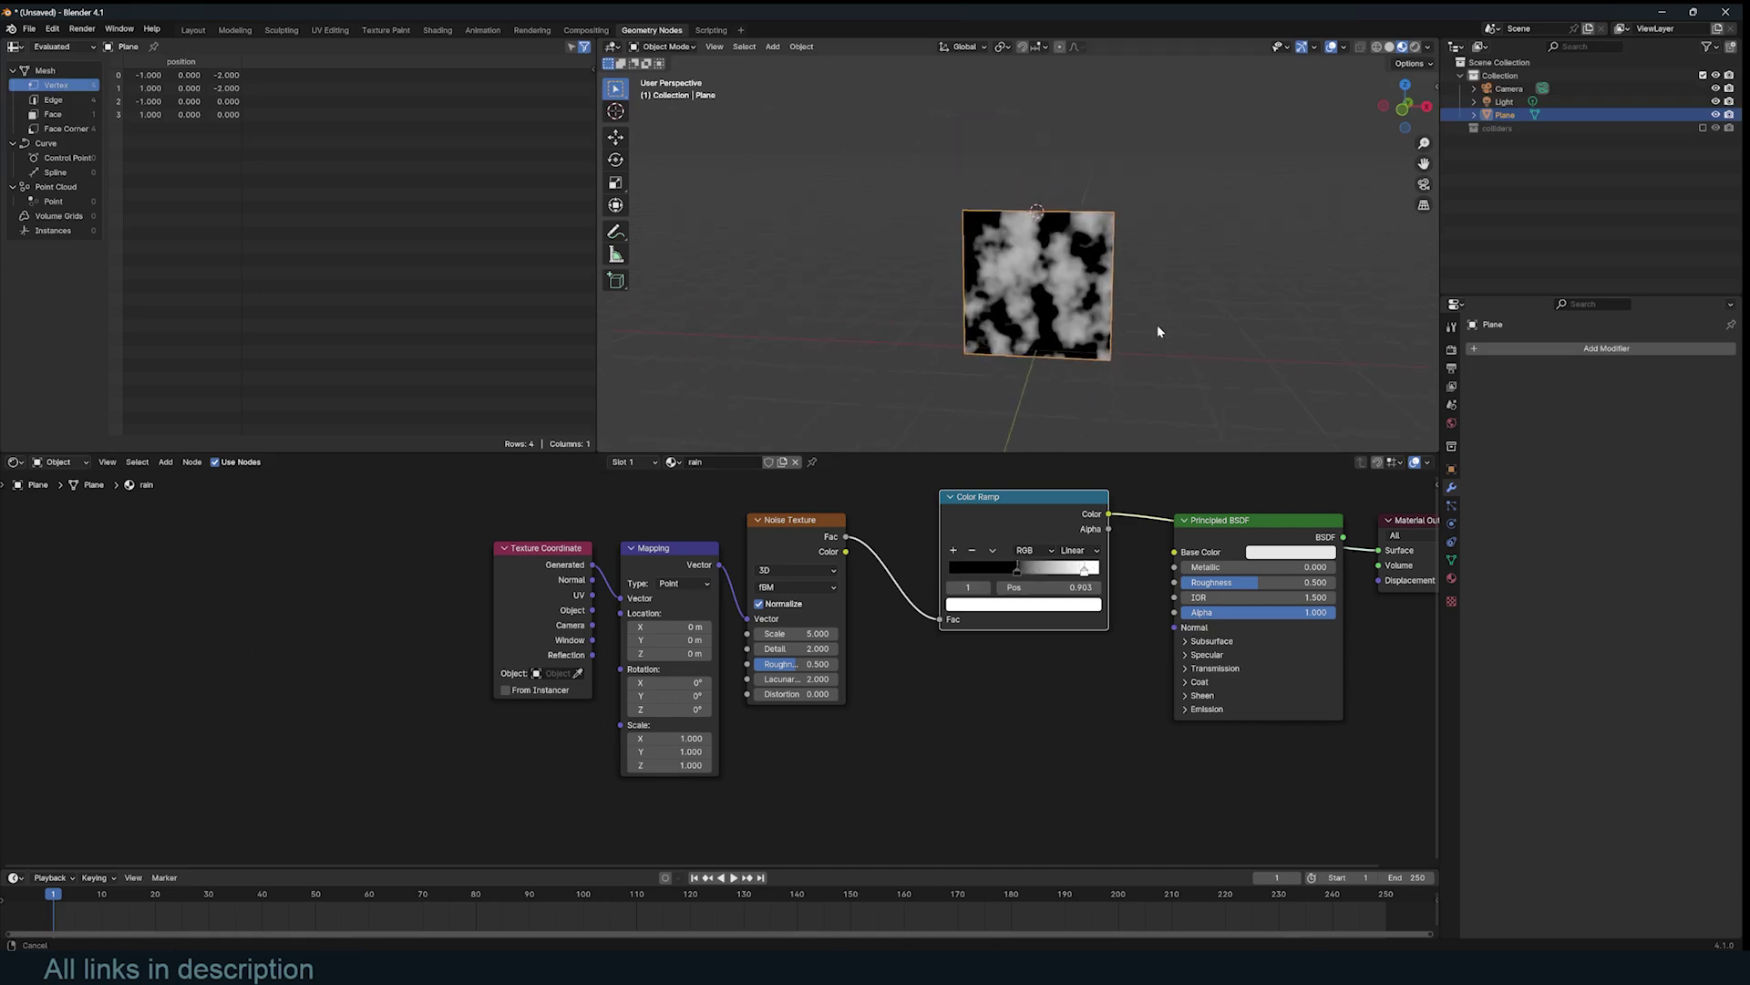
scroll(1047, 244, "up", 3)
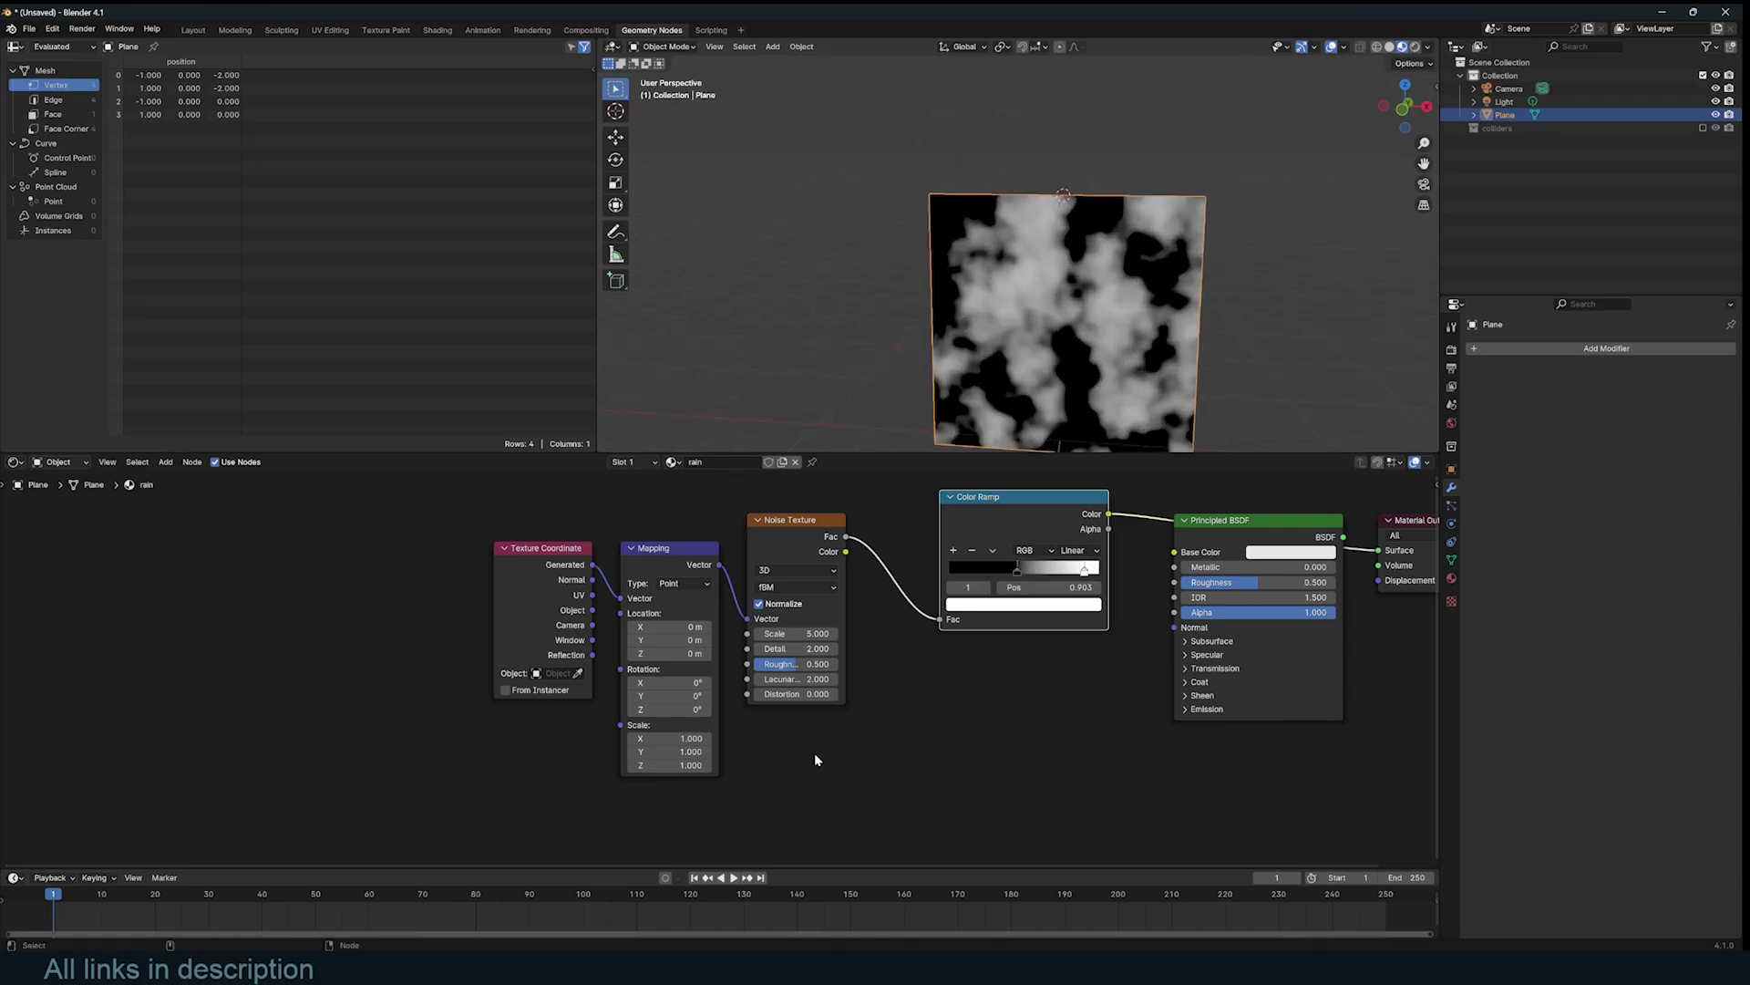
left_click_drag(803, 632, 889, 632)
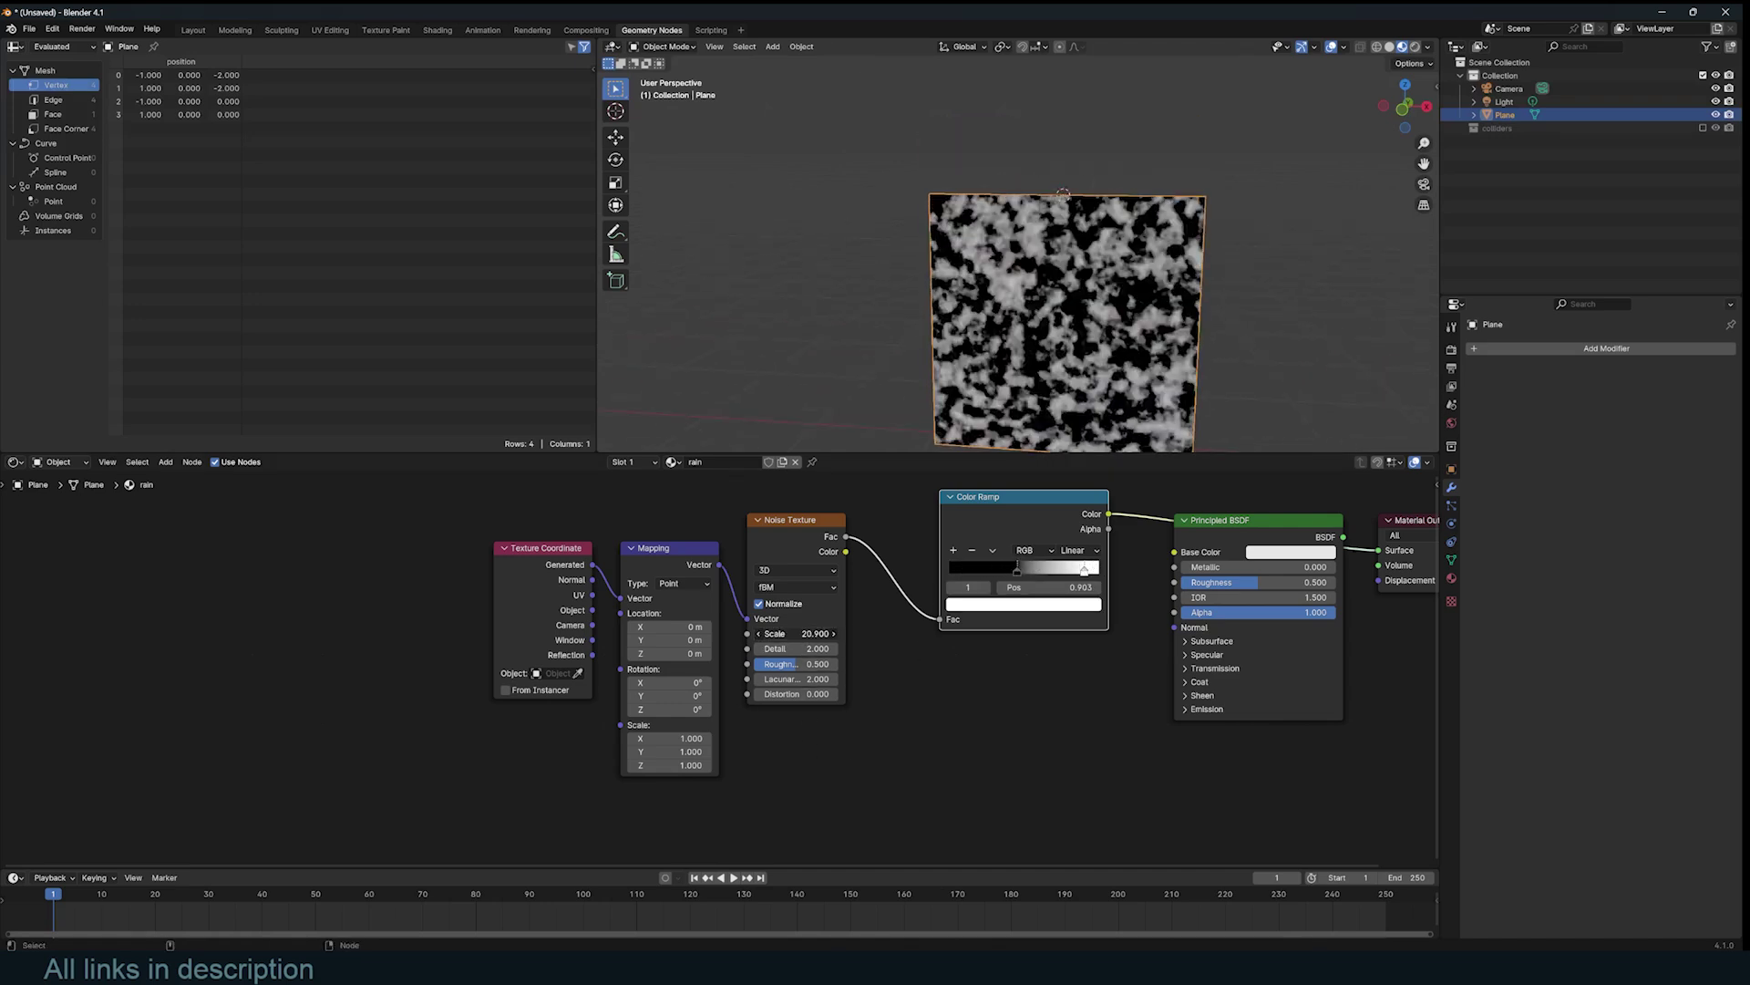
left_click_drag(1017, 569, 1048, 569)
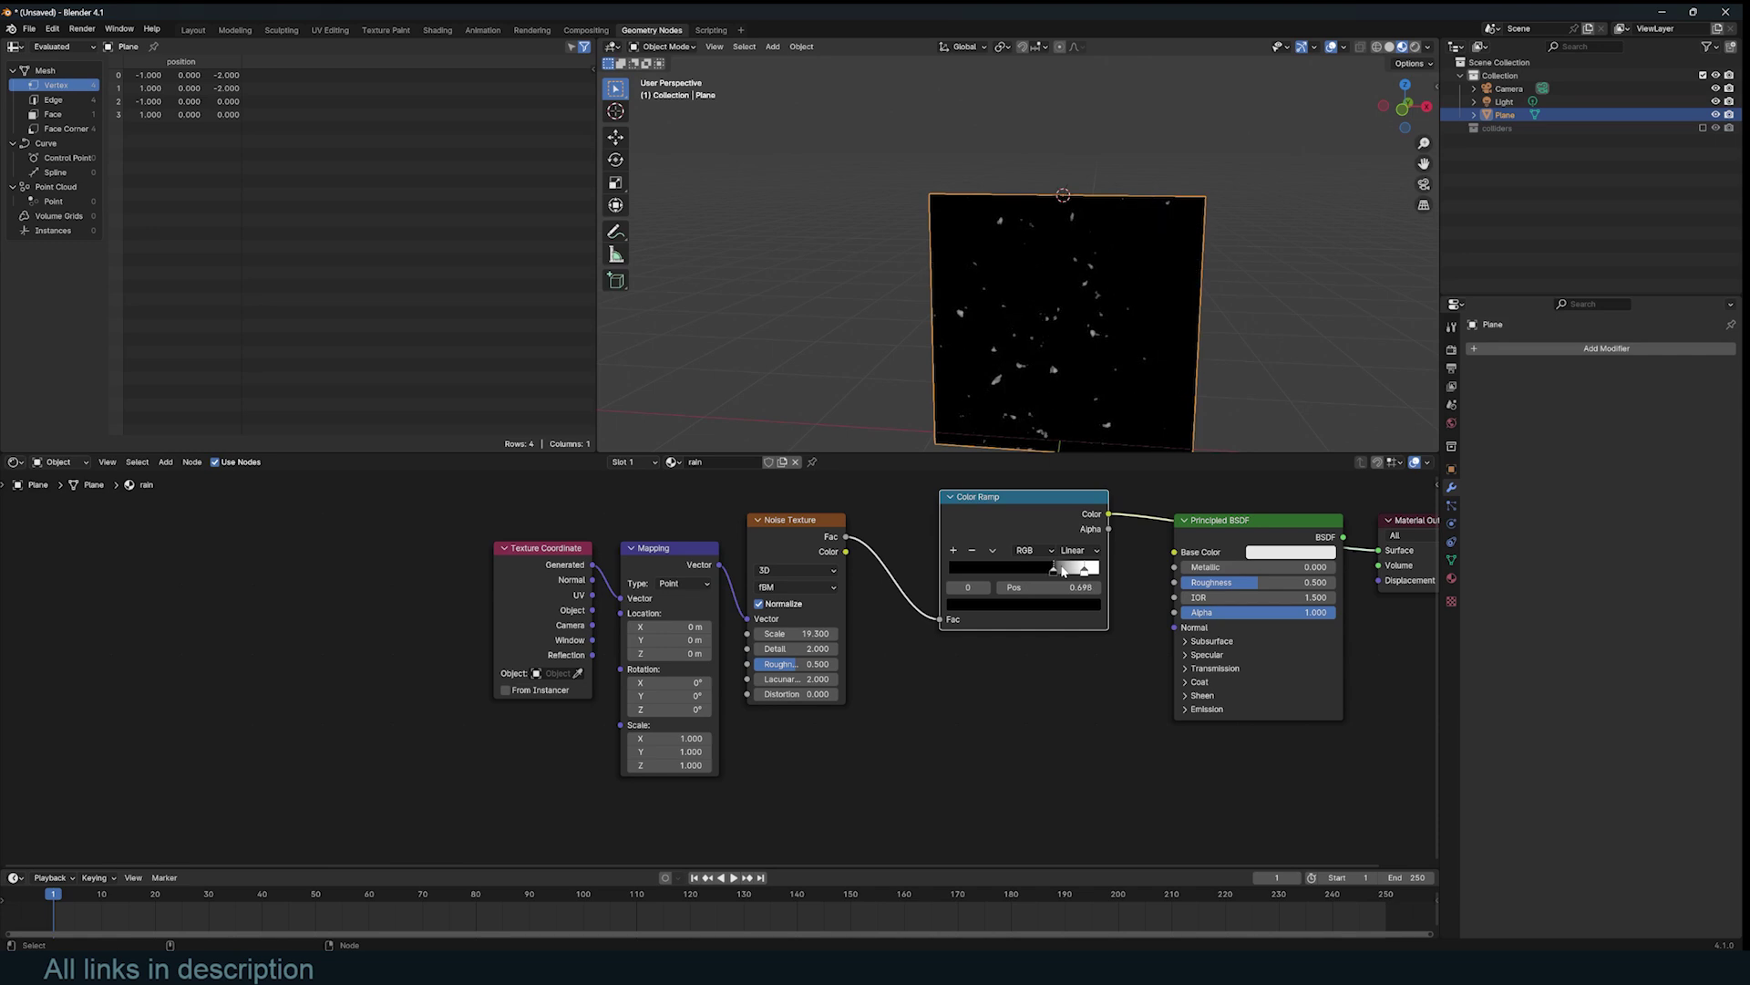
- Stretch the noise with a Mapping Z scale of 0.04, and set its detail to 3.1, roughness to 0.555 and lacunarity to 2.7
middle_click_drag(692, 638, 982, 682)
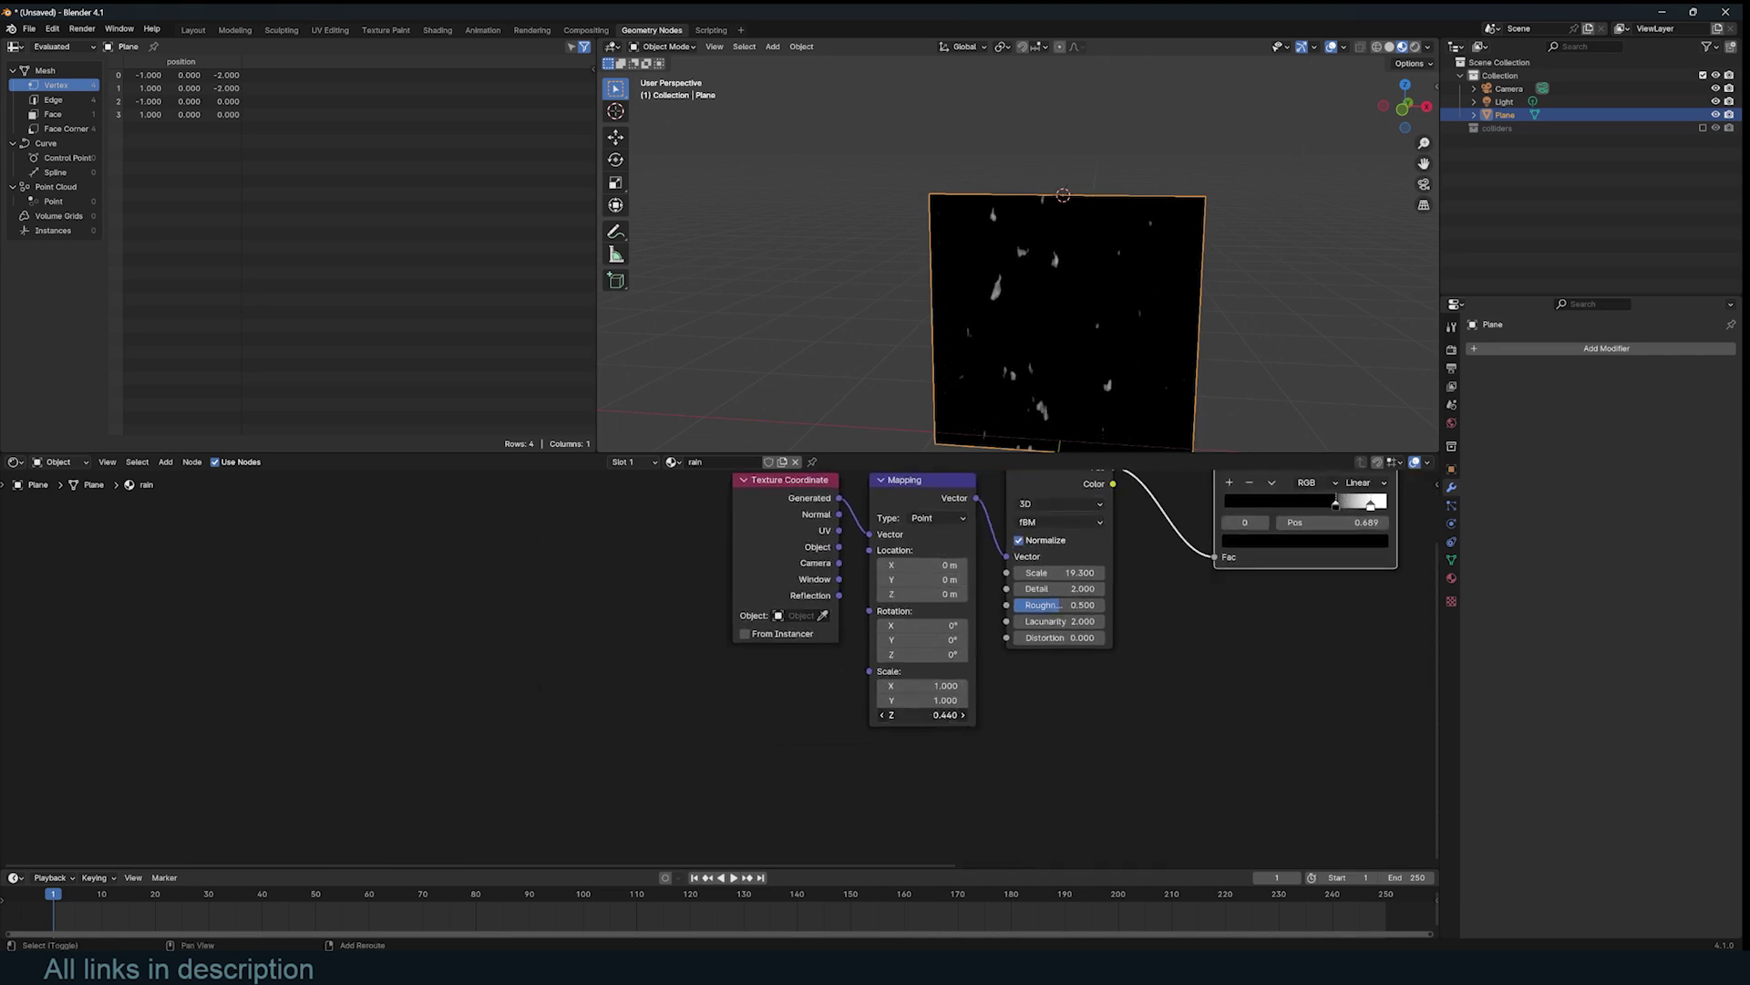
left_click_drag(922, 714, 904, 714, "shift")
middle_click_drag(1063, 590, 984, 632)
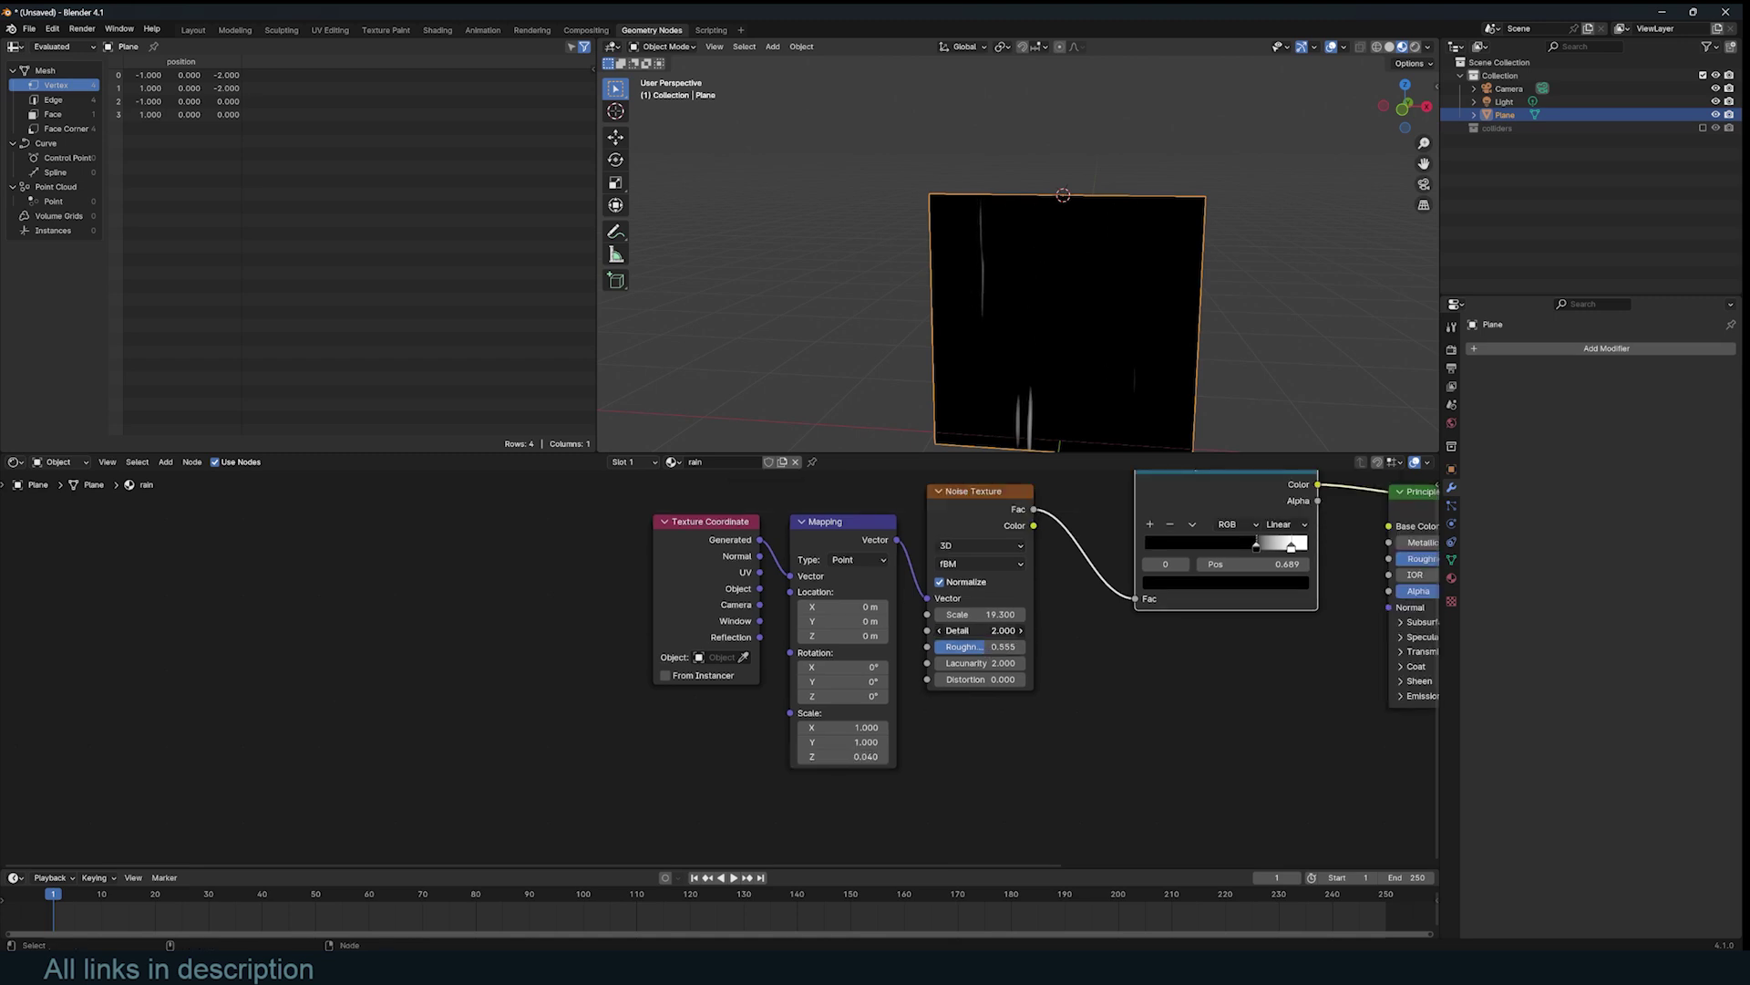
mouse_move(981, 630)
left_mouse_down()
mouse_move(876, 631)
mouse_move(902, 631)
left_mouse_up()
left_click_drag(981, 663, 993, 664)
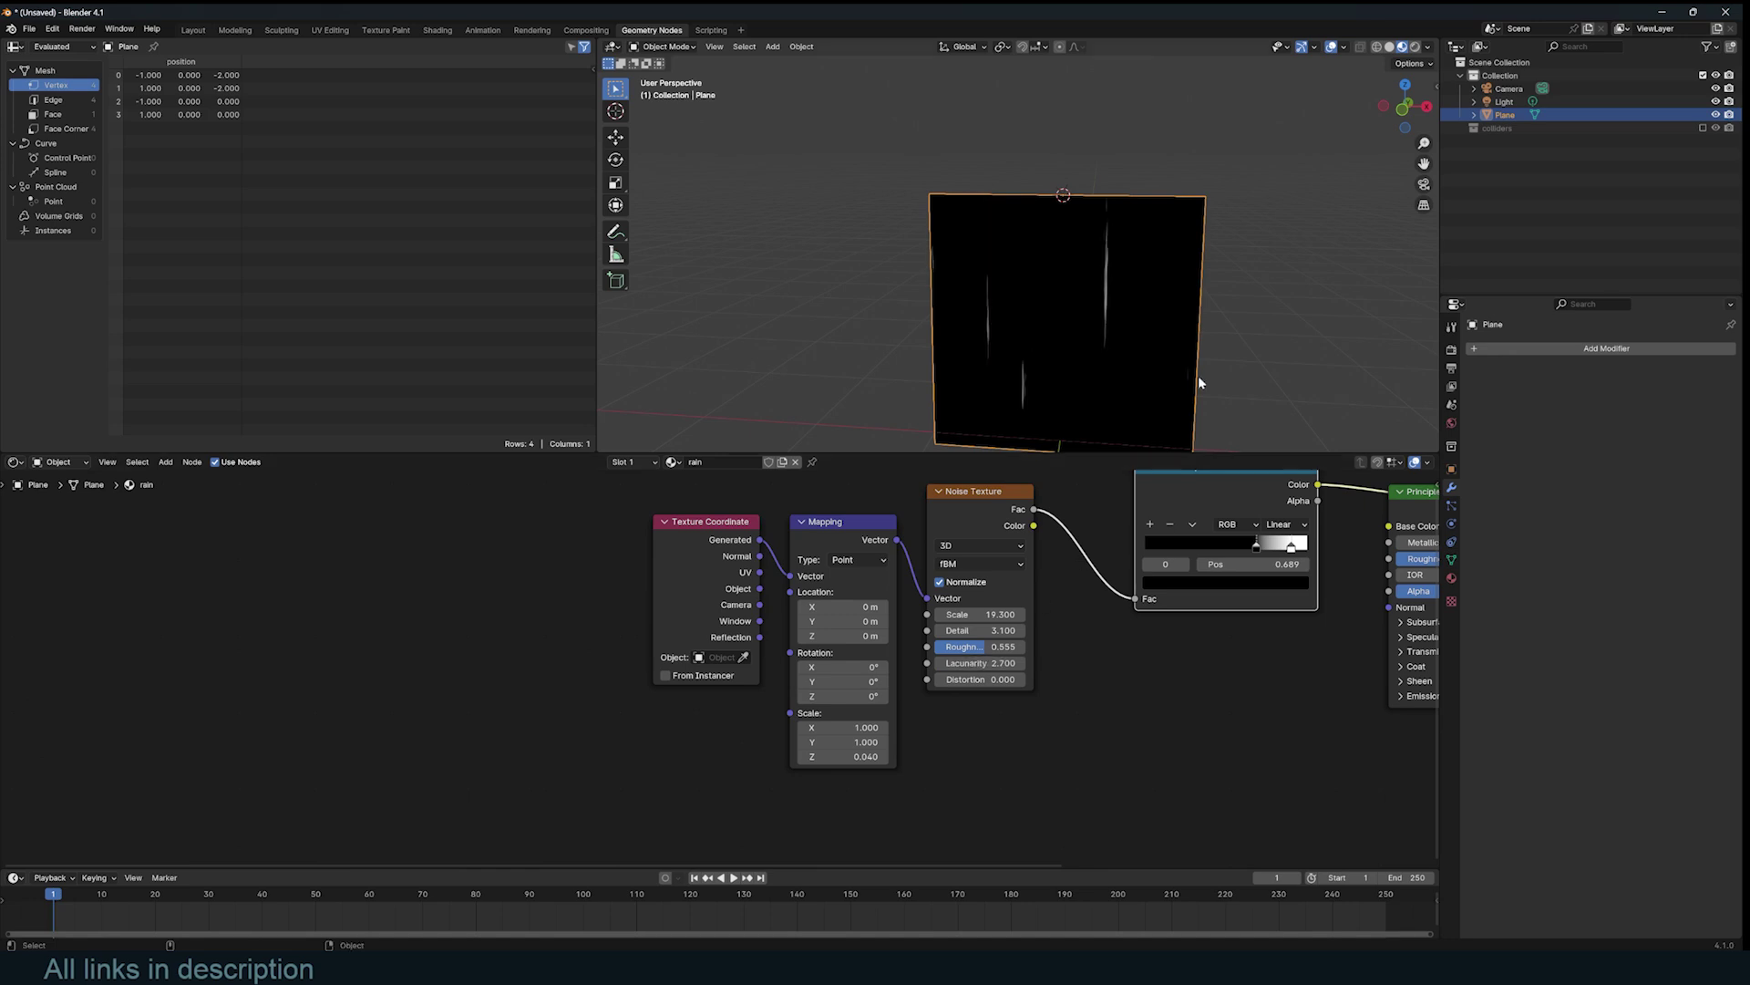
- Stretch the plane along Z to about 1.7 times its height and apply the scale
scroll(1199, 378, "down", 1)
middle_click_drag(1199, 378, 1161, 382)
scroll(1212, 394, "down", 2)
key("s")
key("z")
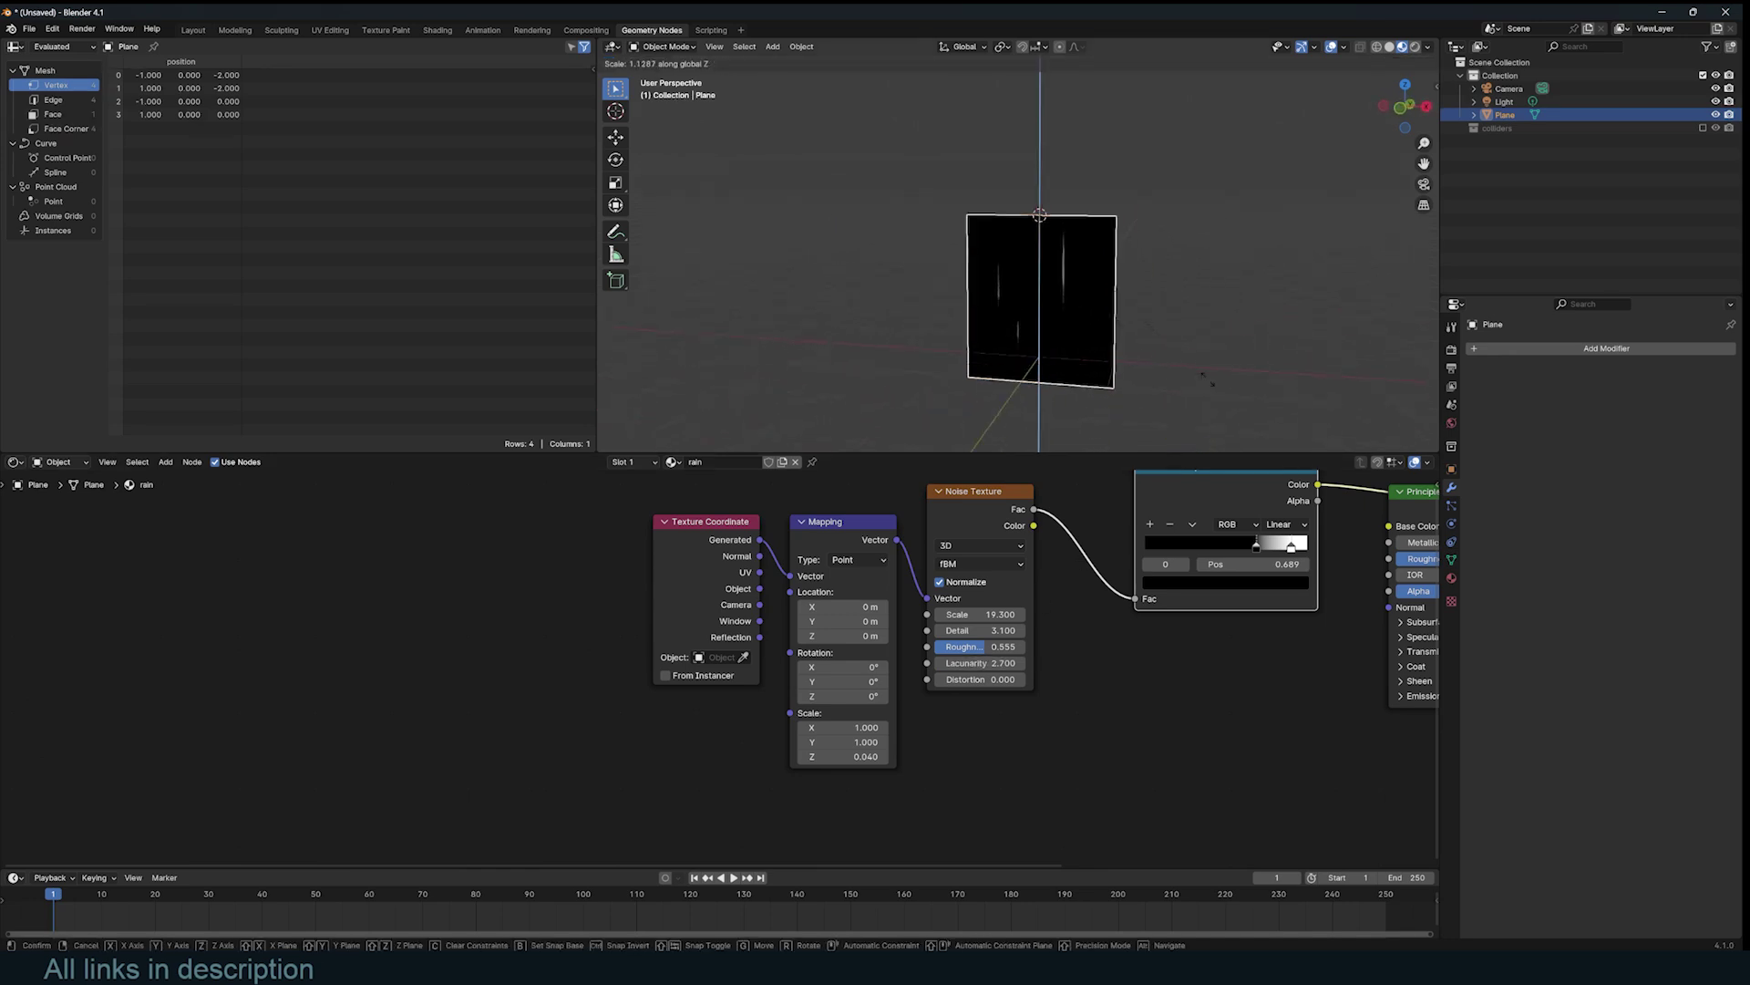
left_click(1242, 355)
key("ctrl+a")
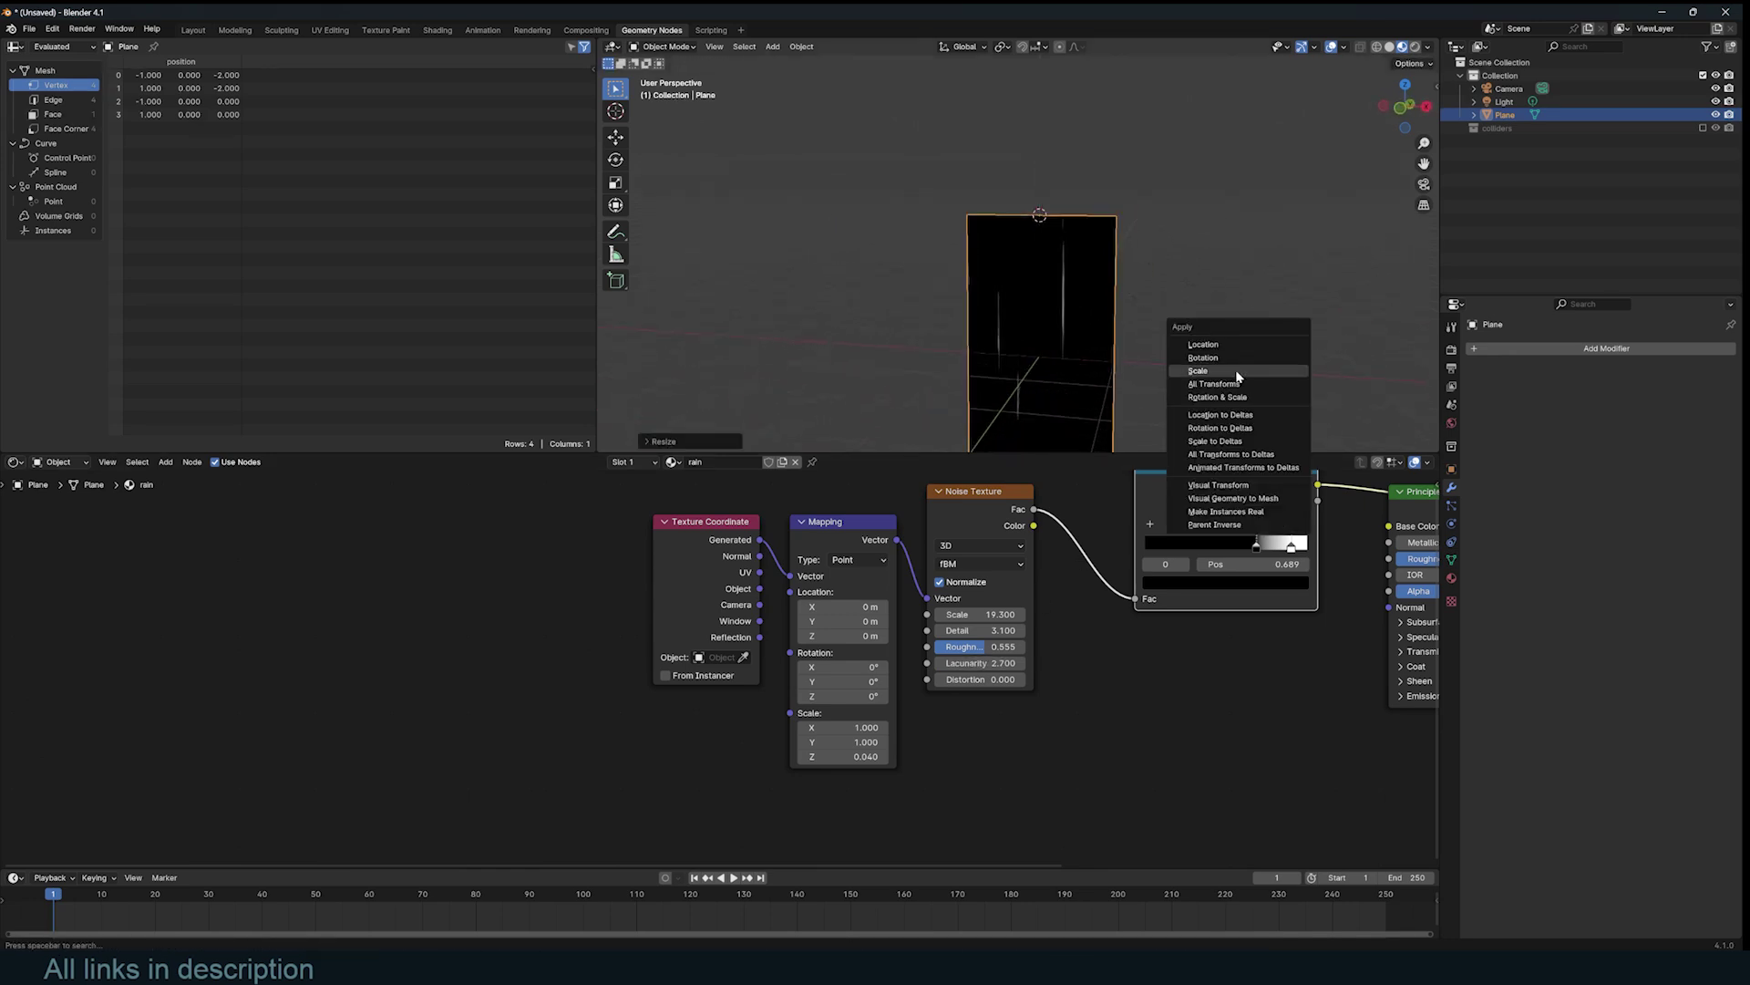
left_click(1237, 376)
- Remove the Principled BSDF while keeping the Color Ramp linked to the Material Output's surface
scroll(1083, 397, "down", 1)
middle_click_drag(963, 583, 1060, 579)
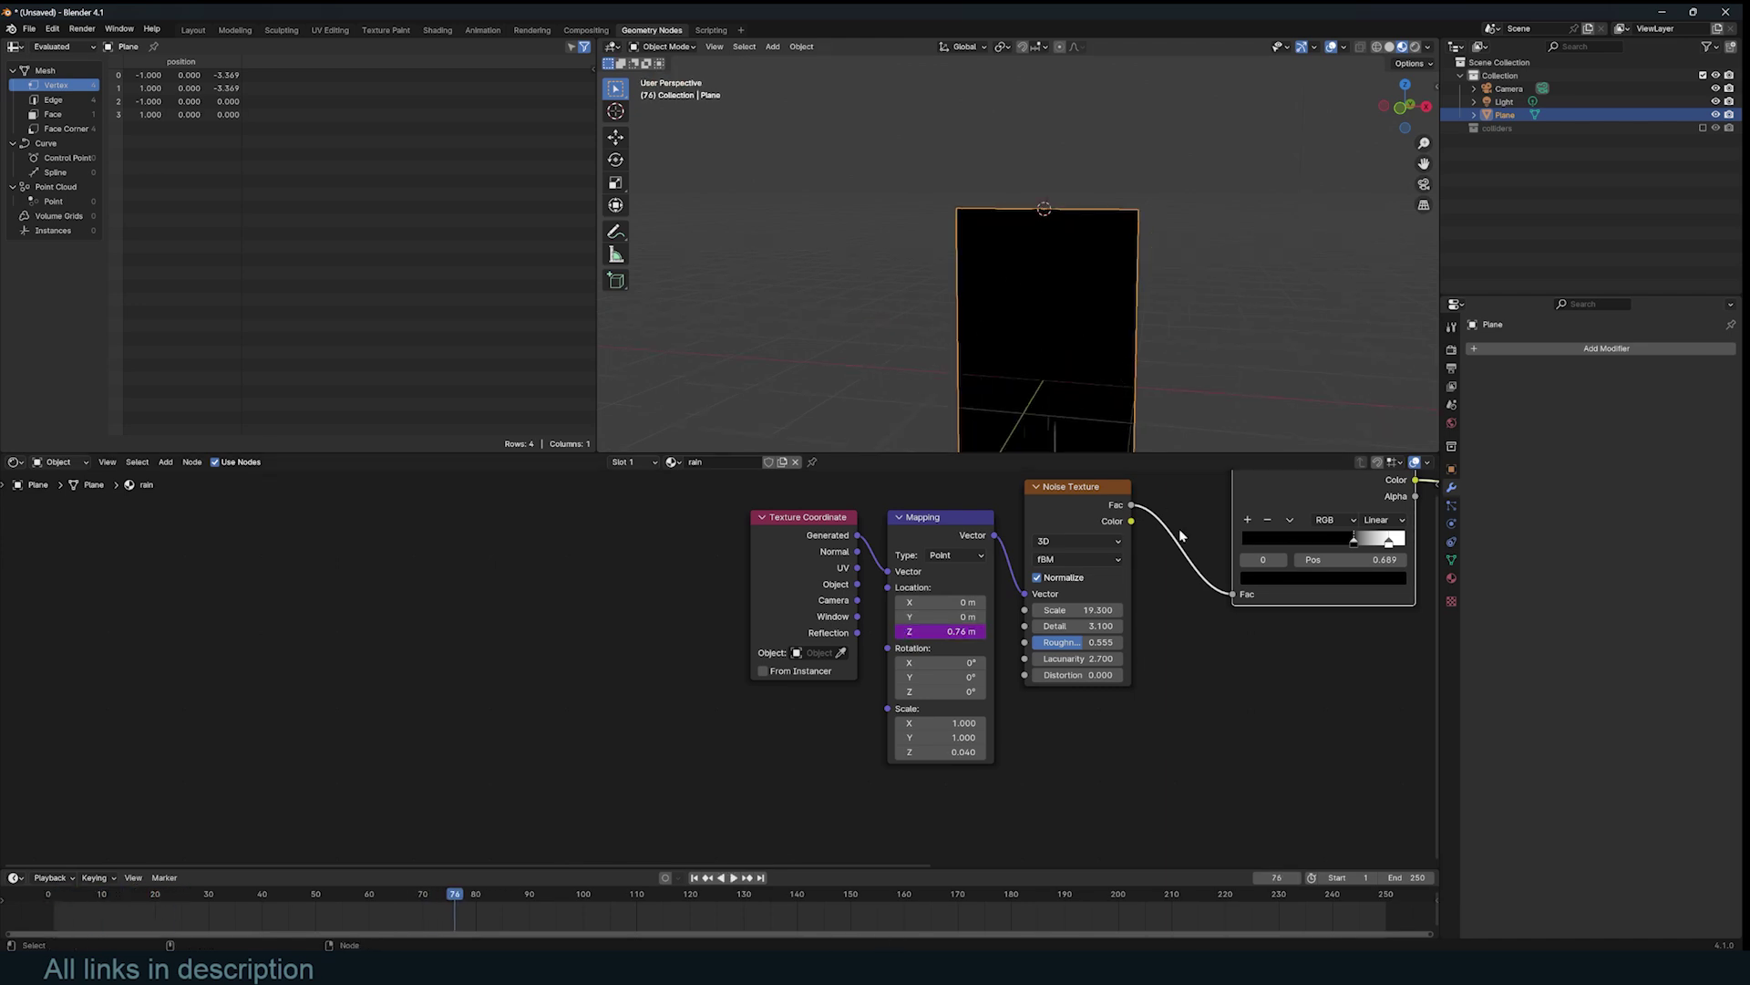
scroll(1179, 535, "down", 4)
scroll(918, 577, "up", 1)
key("ctrl+x")
middle_click_drag(935, 575, 1034, 568)
- Combine Transparent BSDF and Emission nodes through a Mix Shader, using the Color Ramp's color as the mix factor
key("shift+a")
left_click(1034, 568)
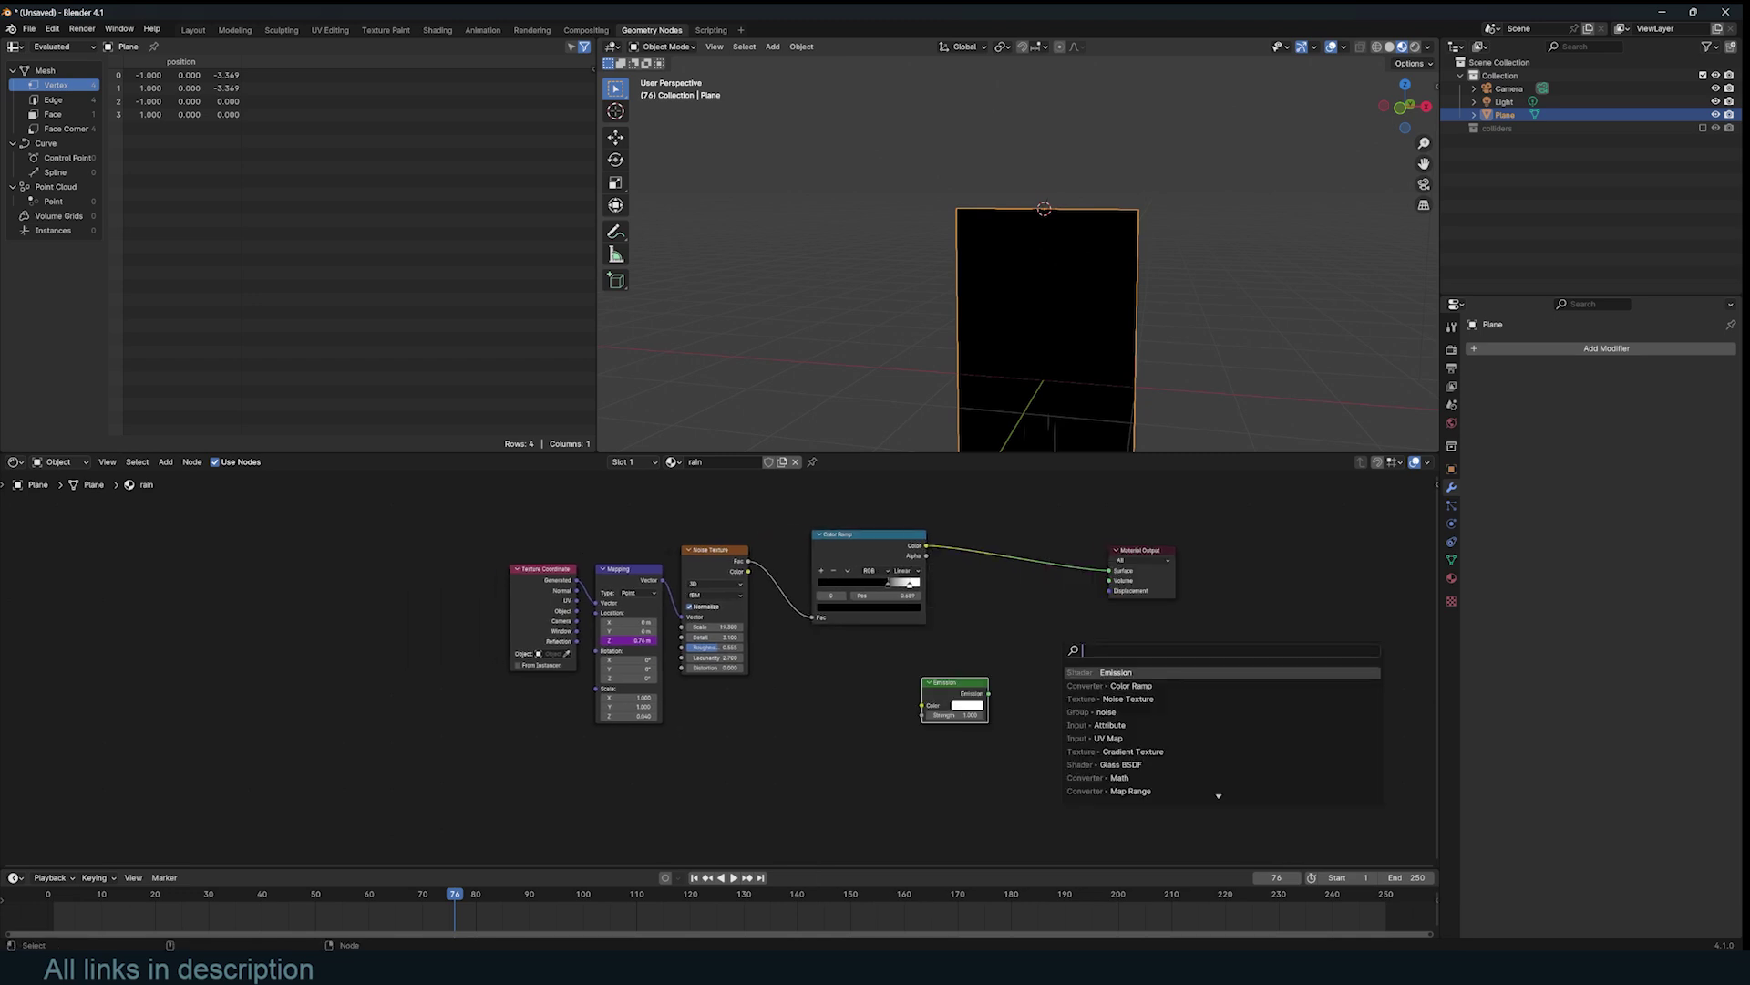
left_click(1133, 686)
left_click(942, 685)
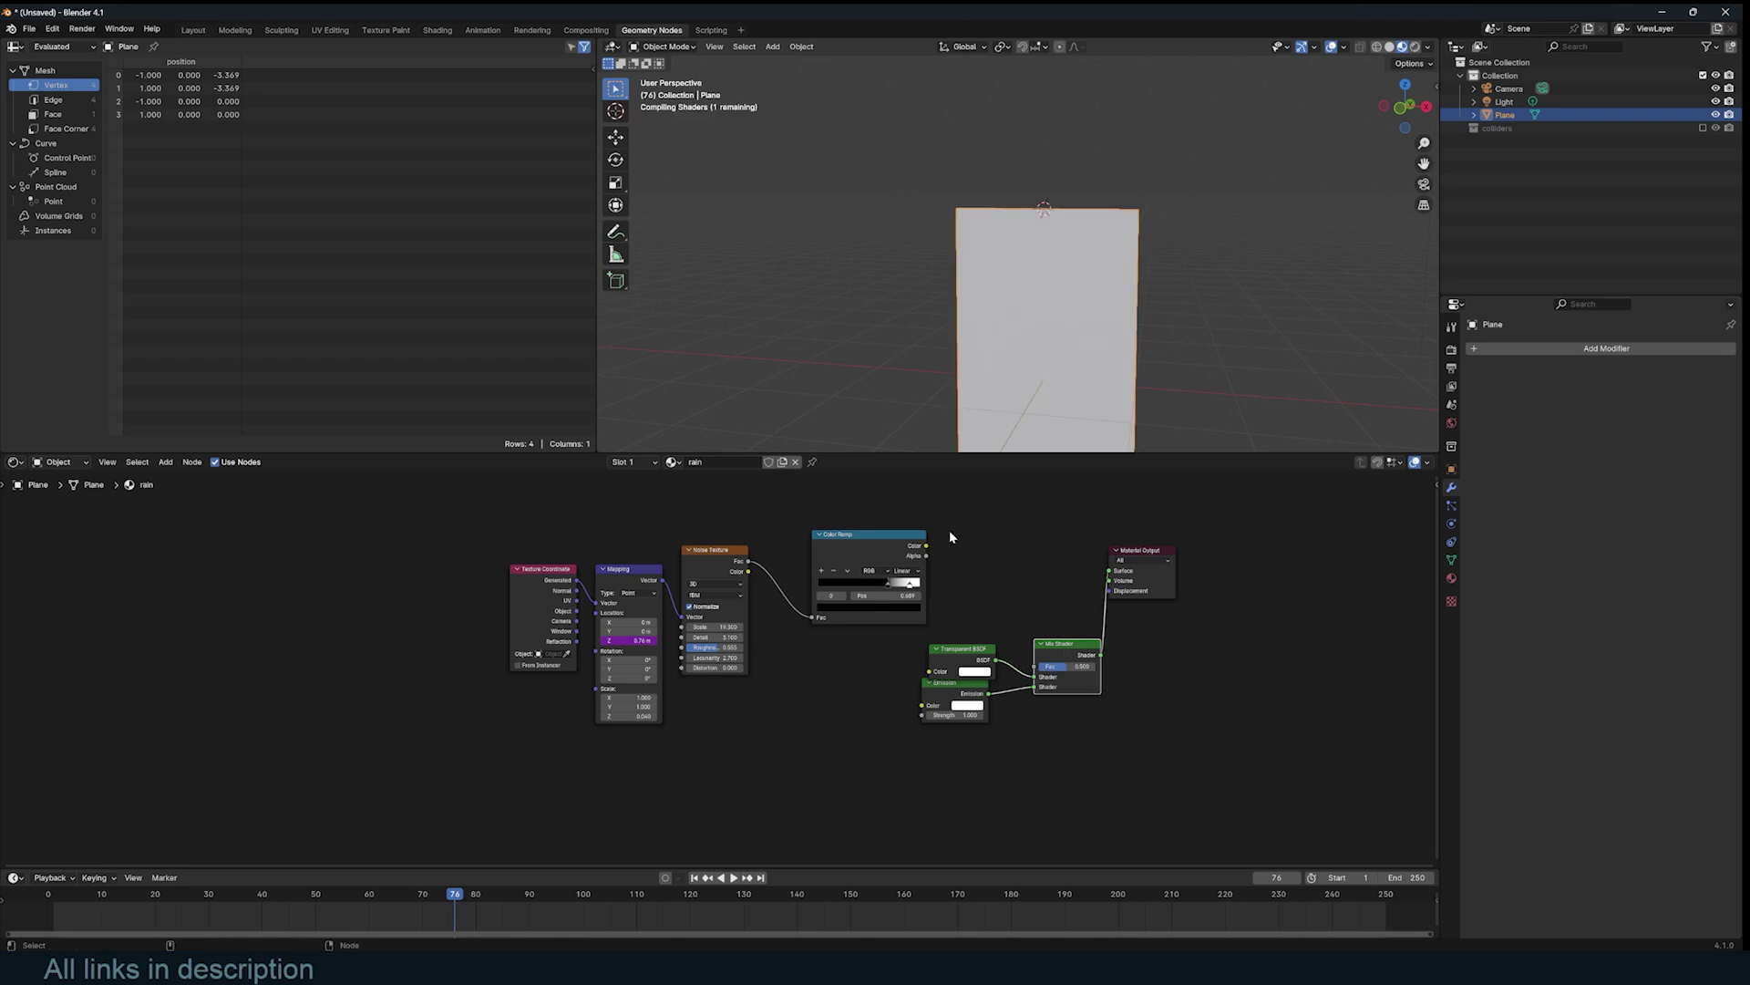
left_click_drag(926, 546, 961, 593)
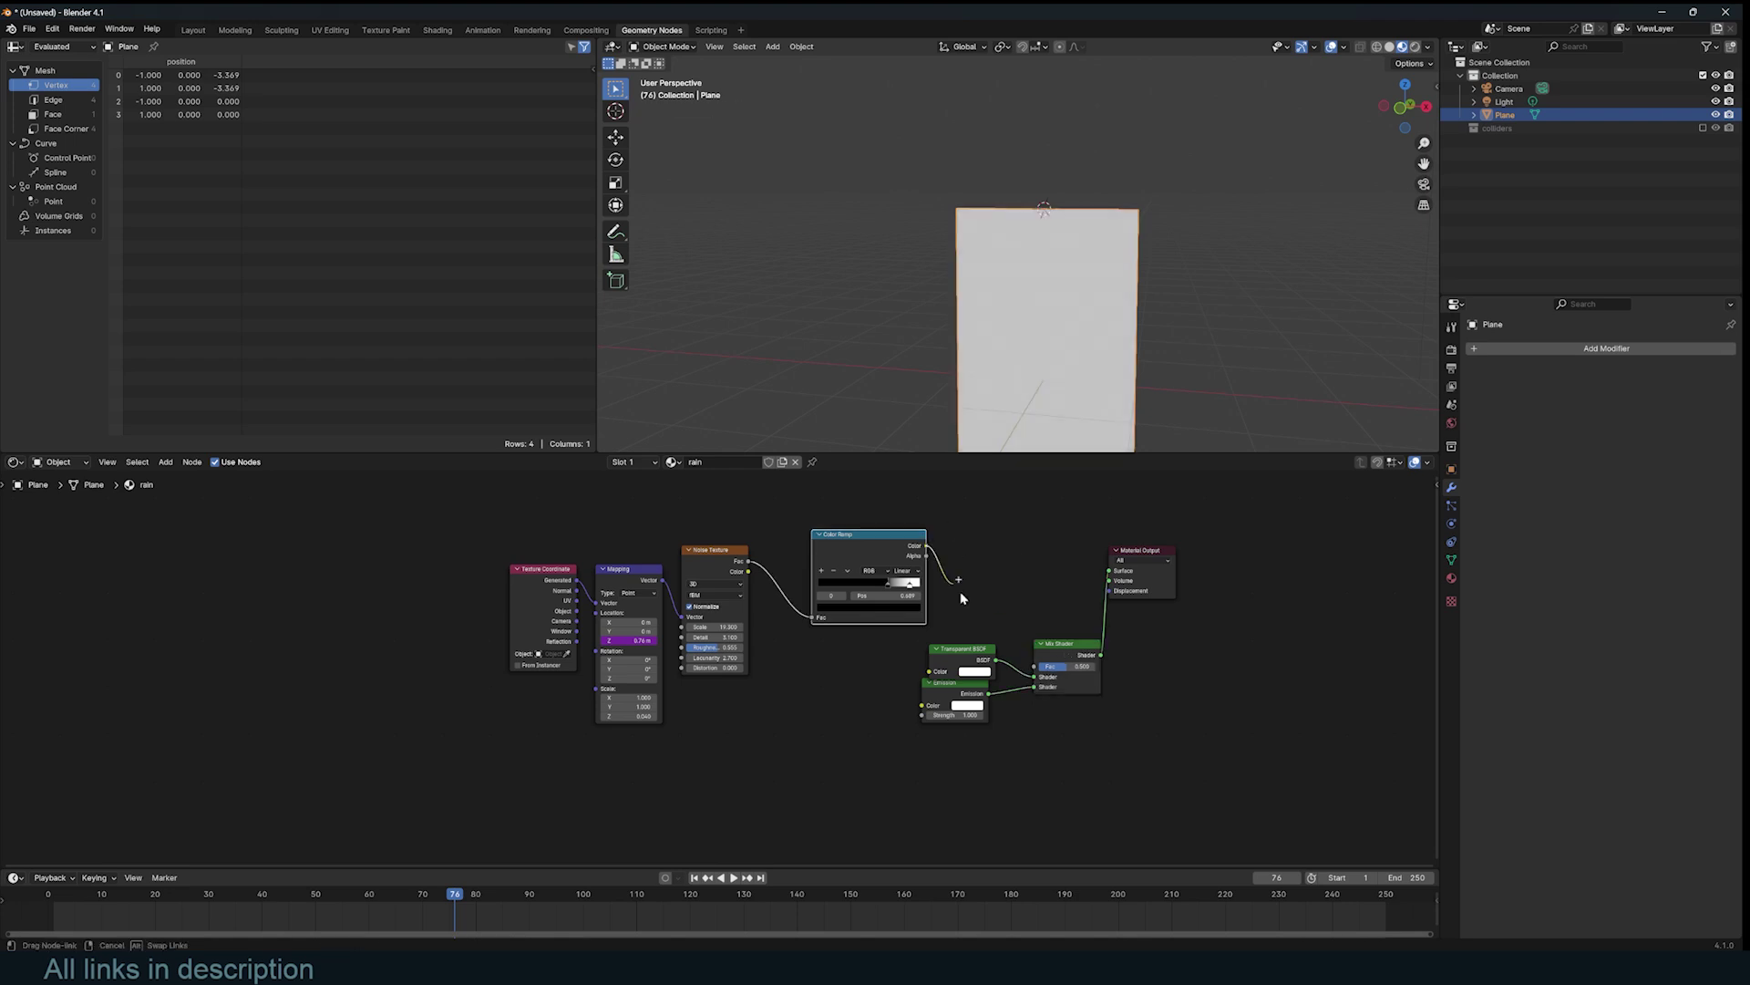
left_click_drag(1022, 660, 990, 698)
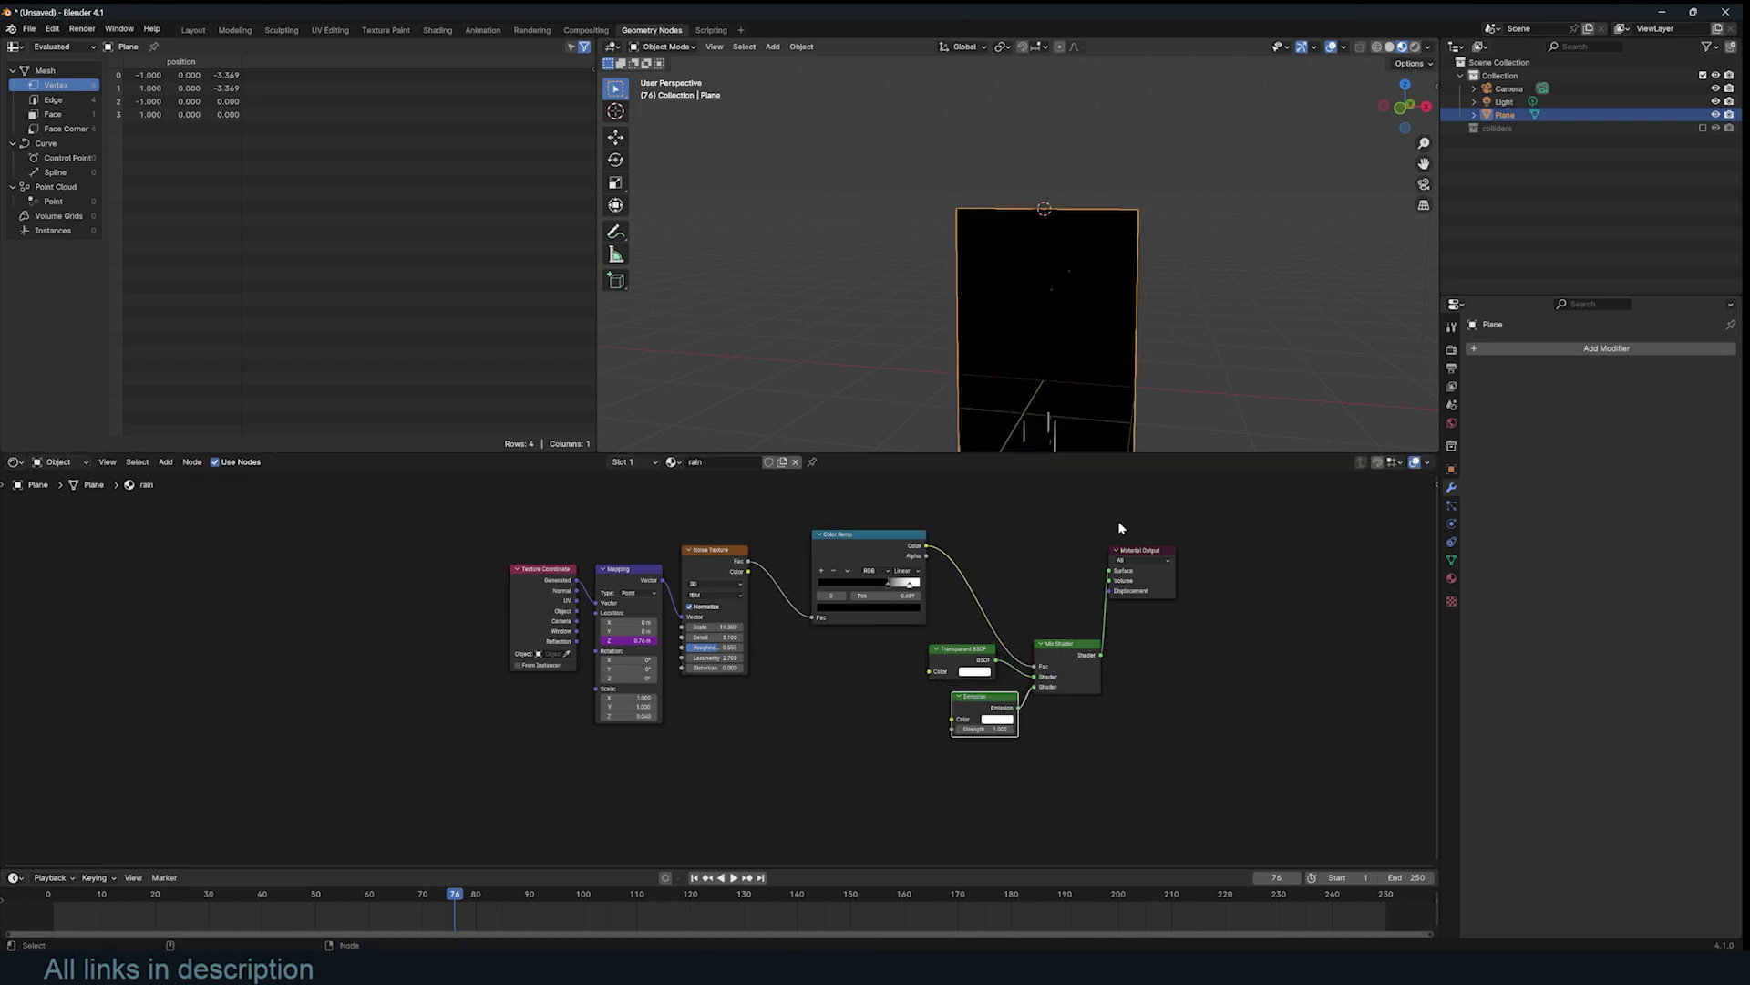
- Switch the render engine to EEVEE and set the rain material's blend mode to Alpha Blend
middle_click_drag(1162, 322, 1107, 310)
left_click(1451, 351)
left_click(1614, 349)
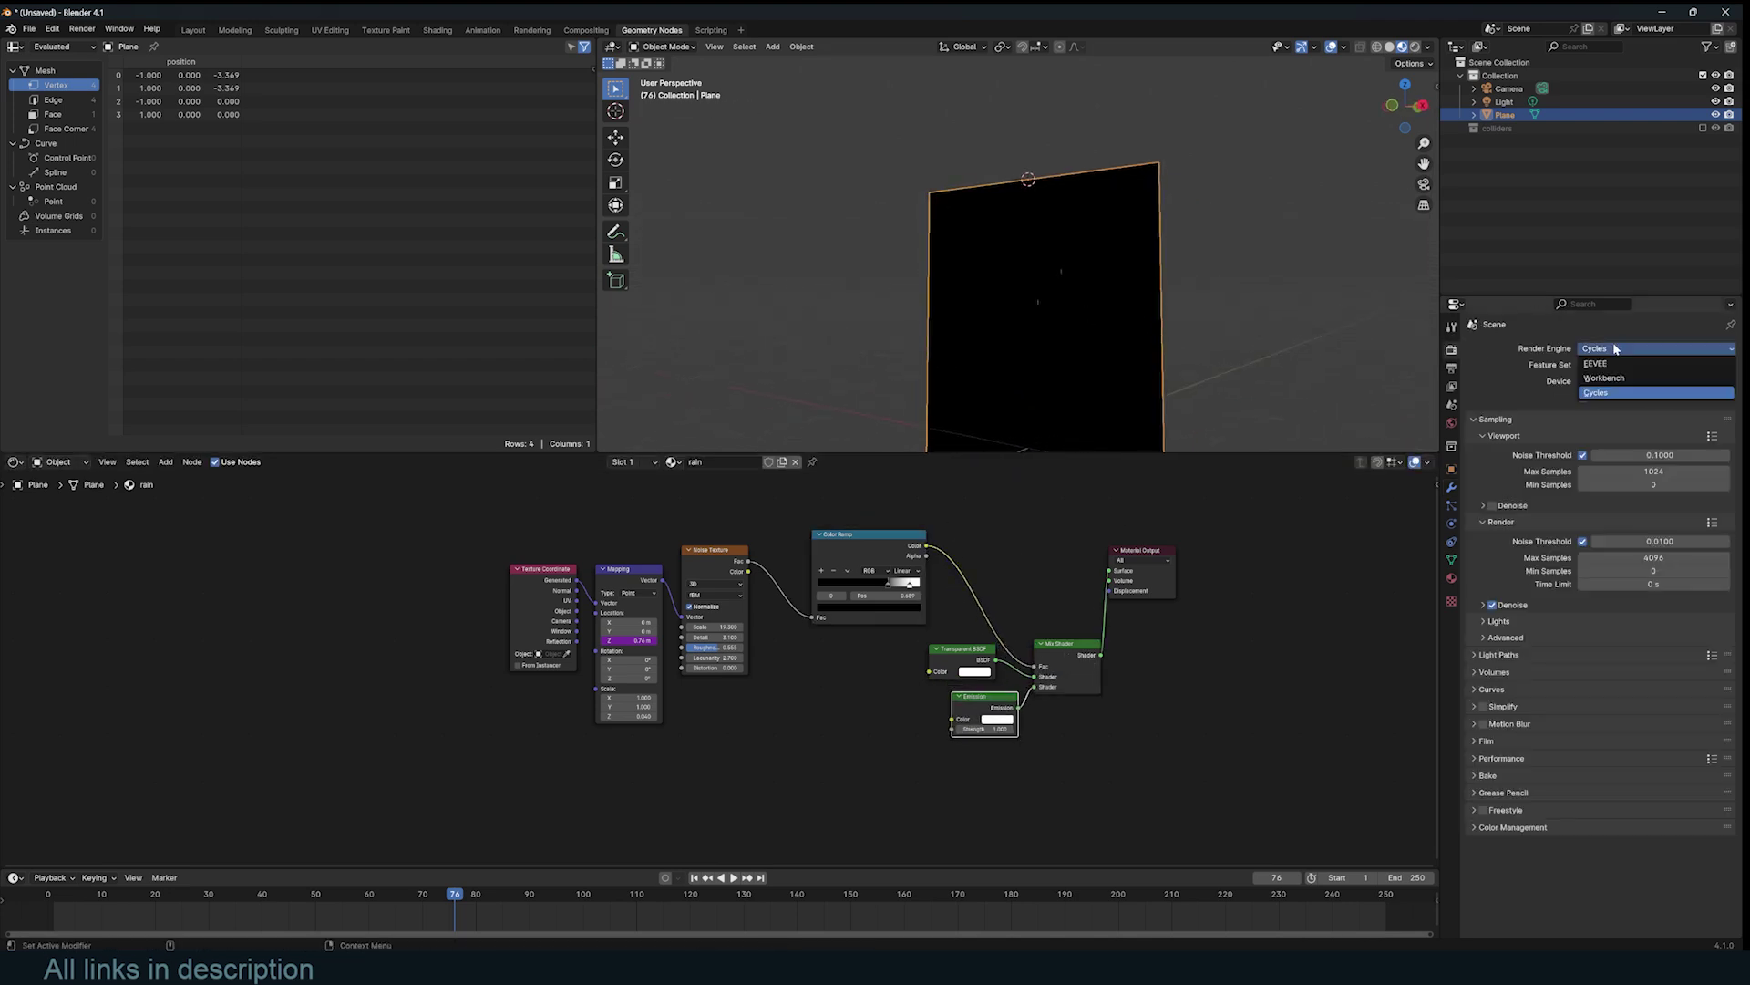
left_click(1605, 363)
left_click(1452, 580)
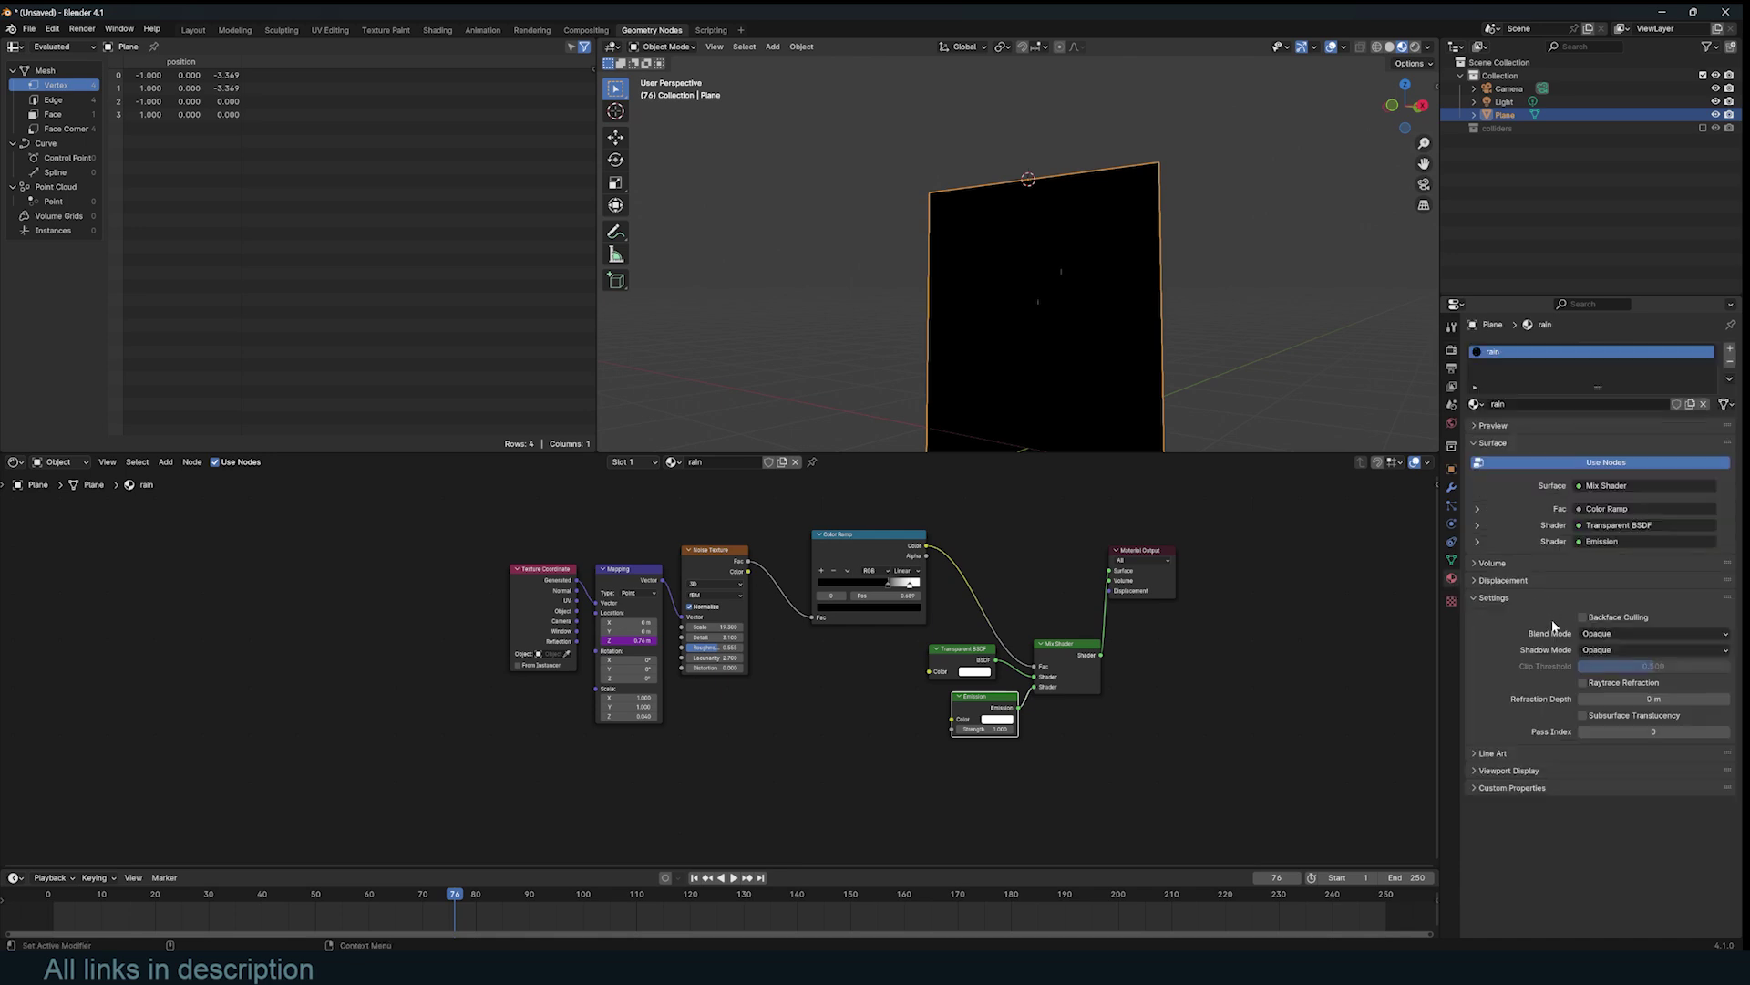
left_click(1660, 633)
left_click(1628, 692)
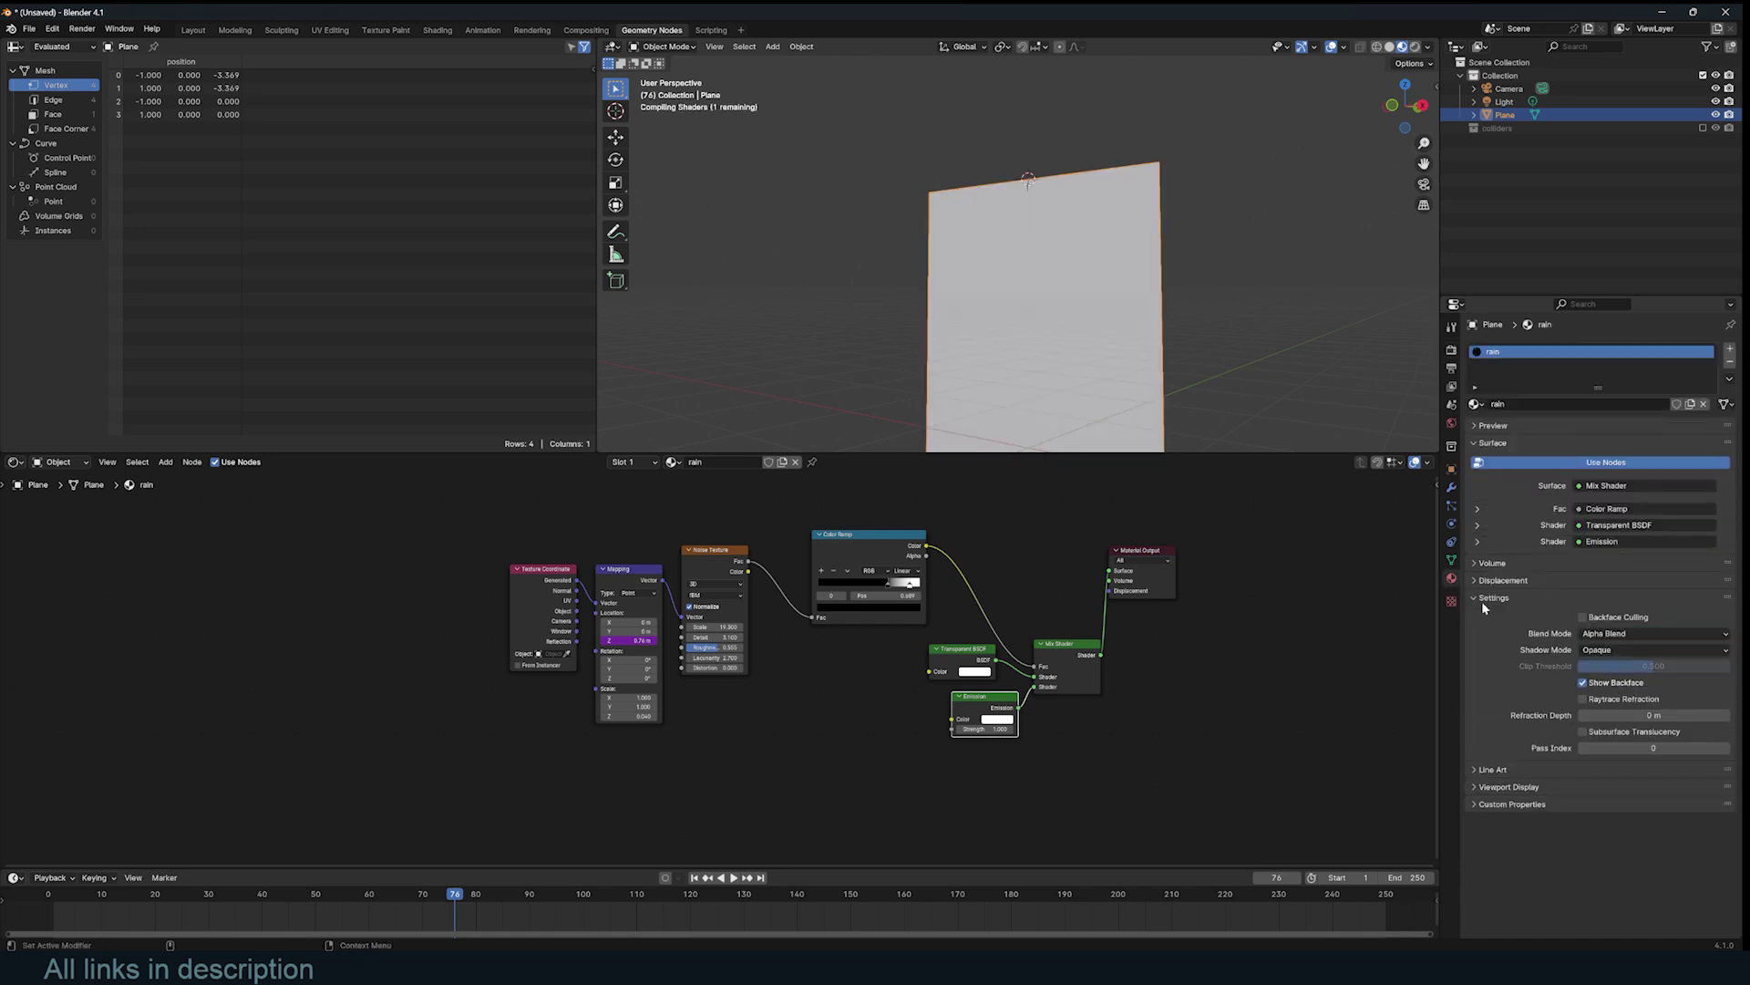
middle_click_drag(1174, 350, 1230, 382)
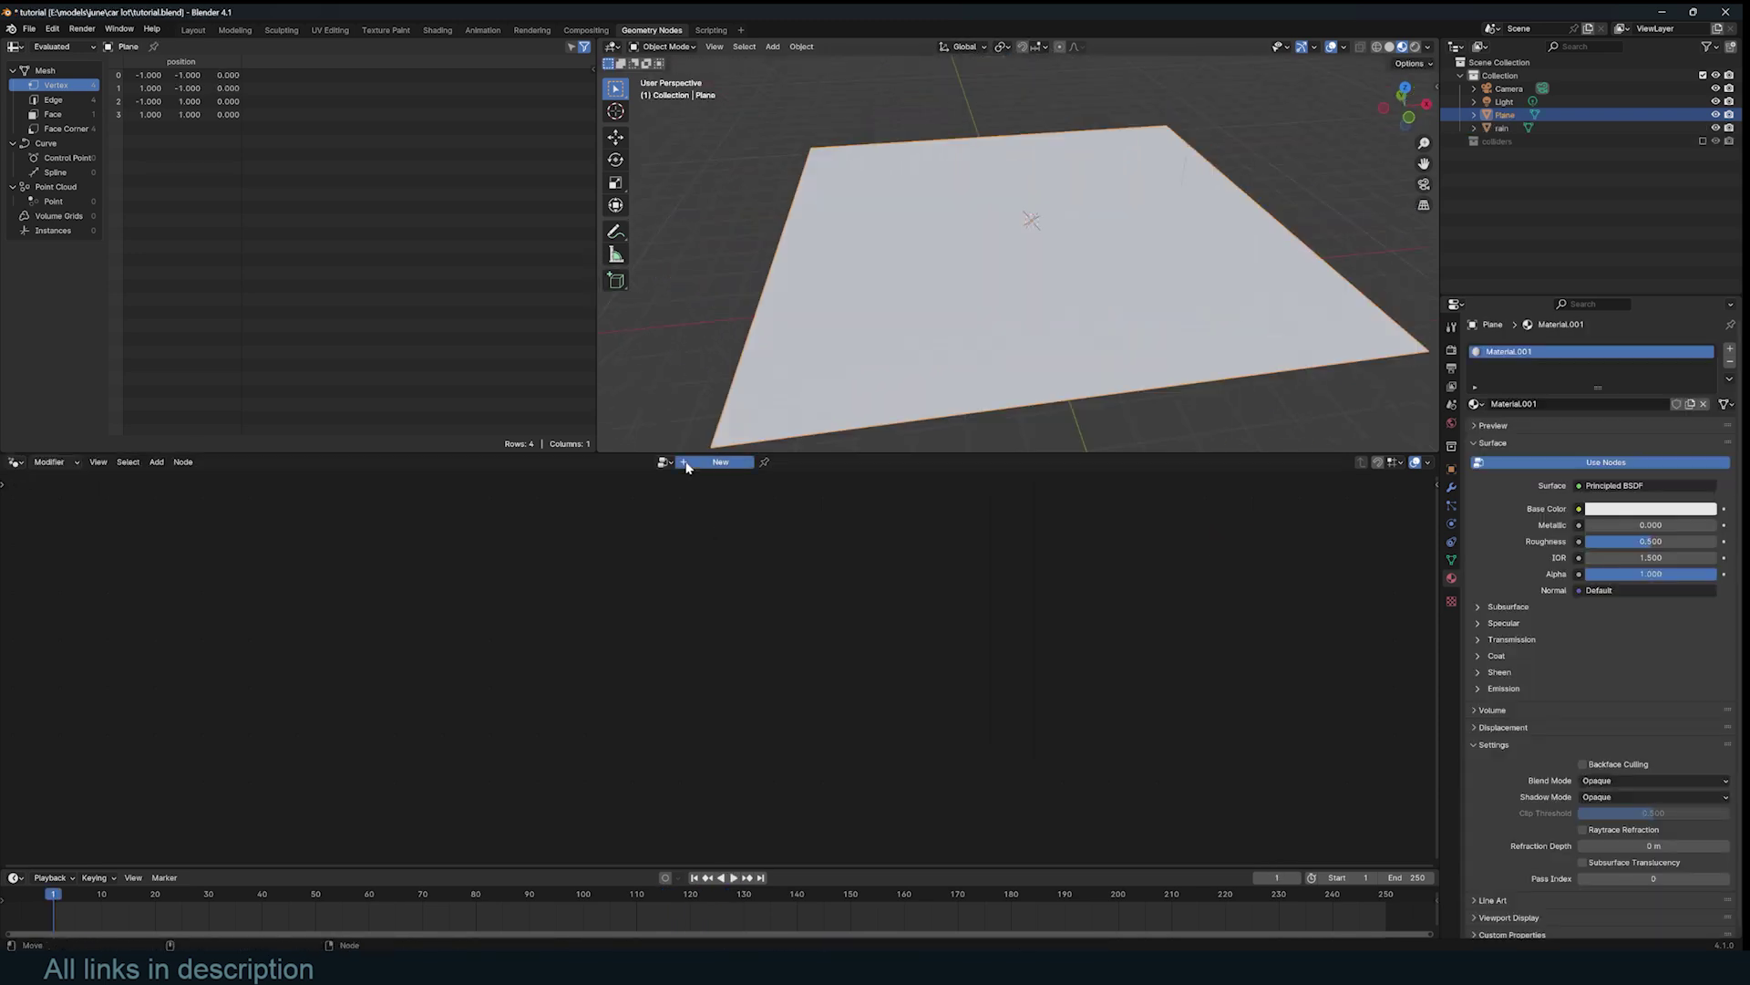
- Create a geometry node setup on the flat plane and feed the Group Input geometry into a Distribute Points on Faces node
left_click(749, 461)
left_click_drag(694, 634, 907, 671)
type("d")
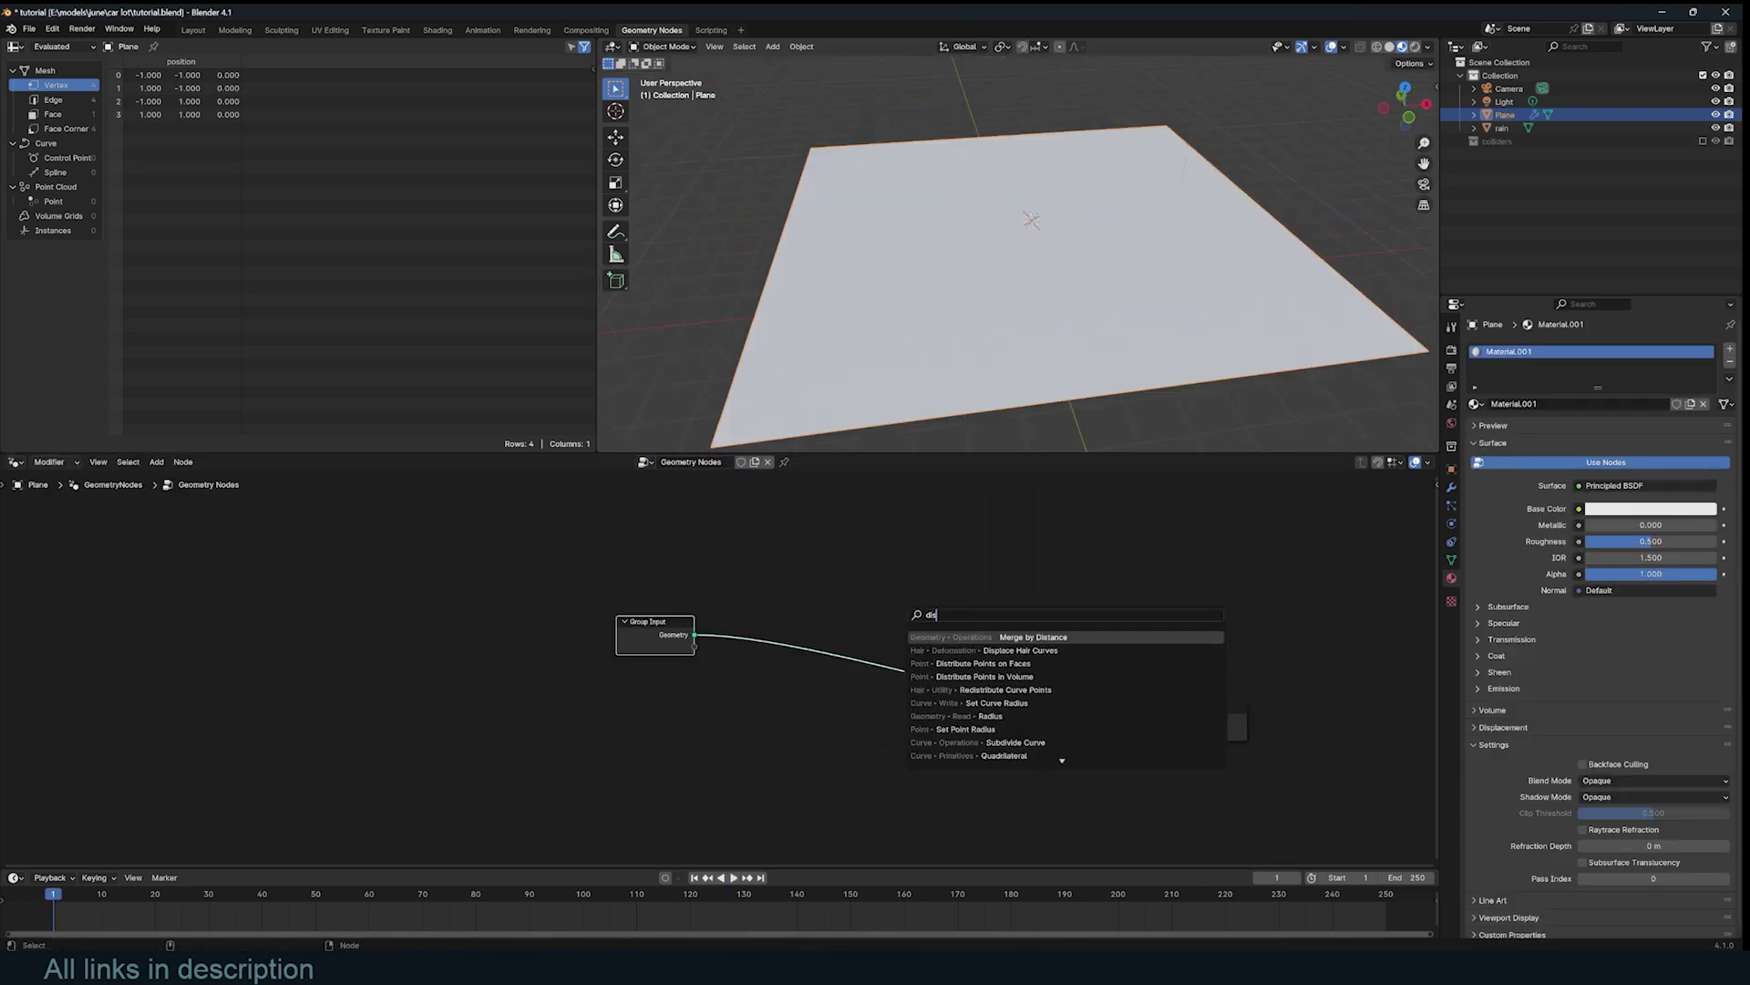
type("is")
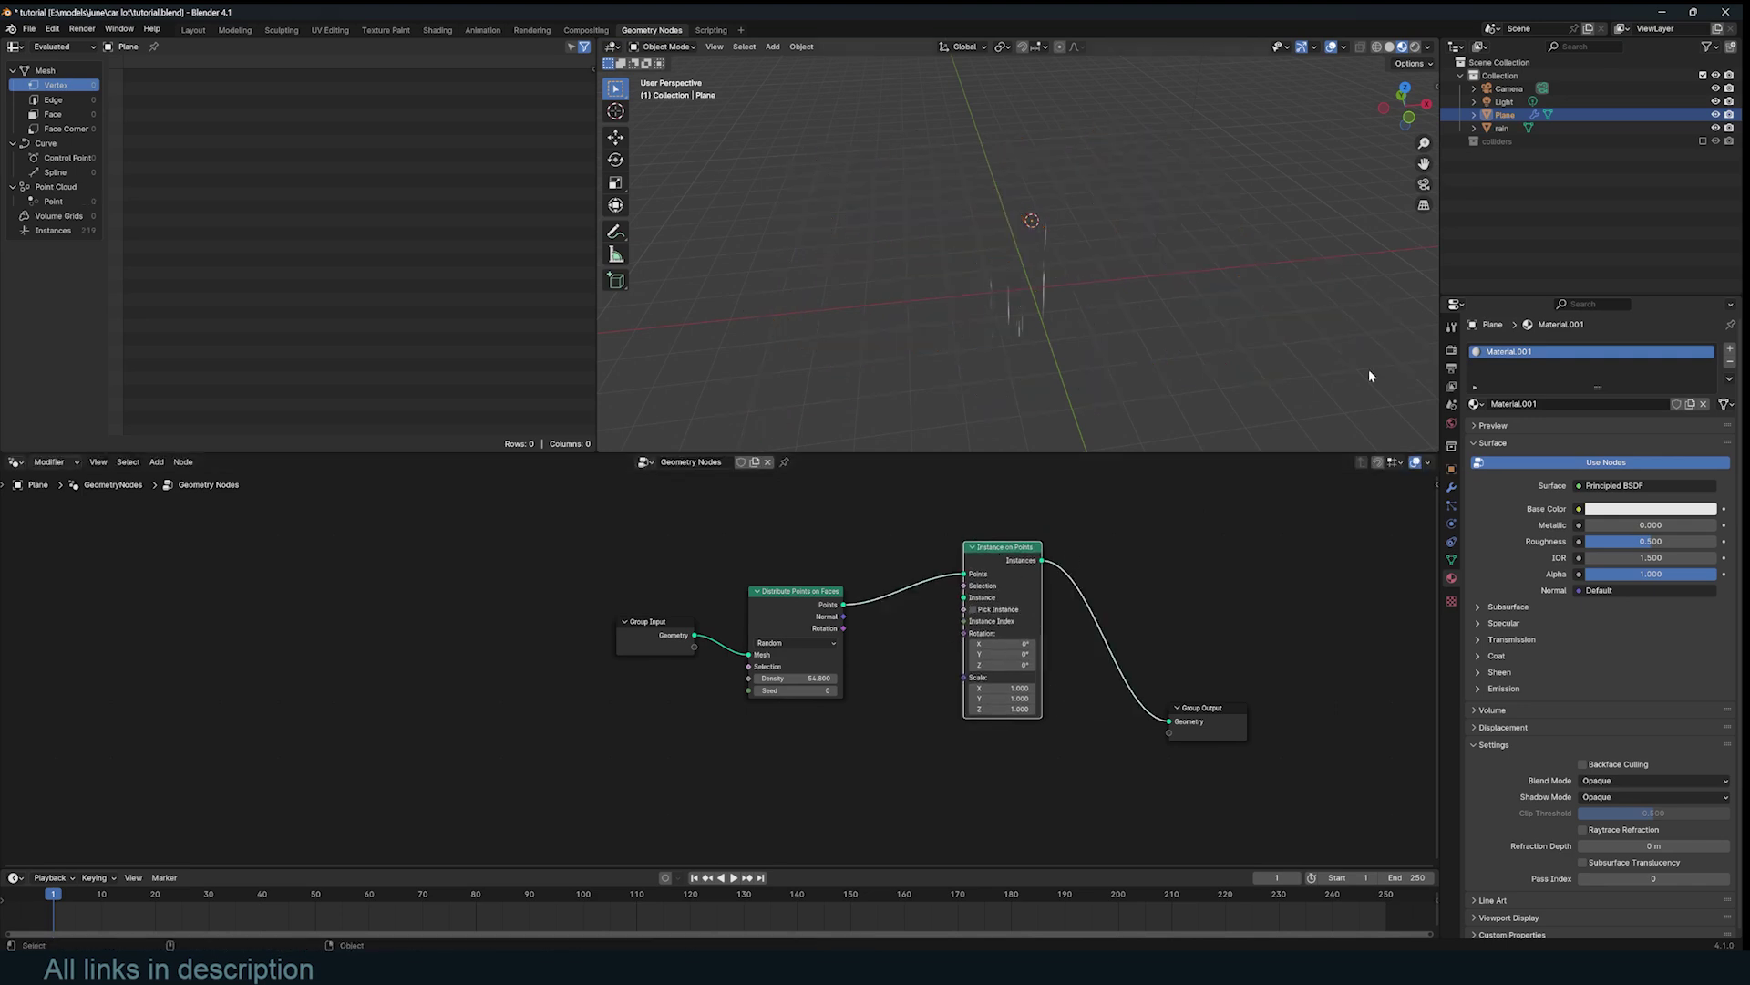
- Add the rain object as an Object Info node, connect its Geometry to Instance on Points' Instance input, and play back the animation
left_click_drag(1530, 133, 878, 709)
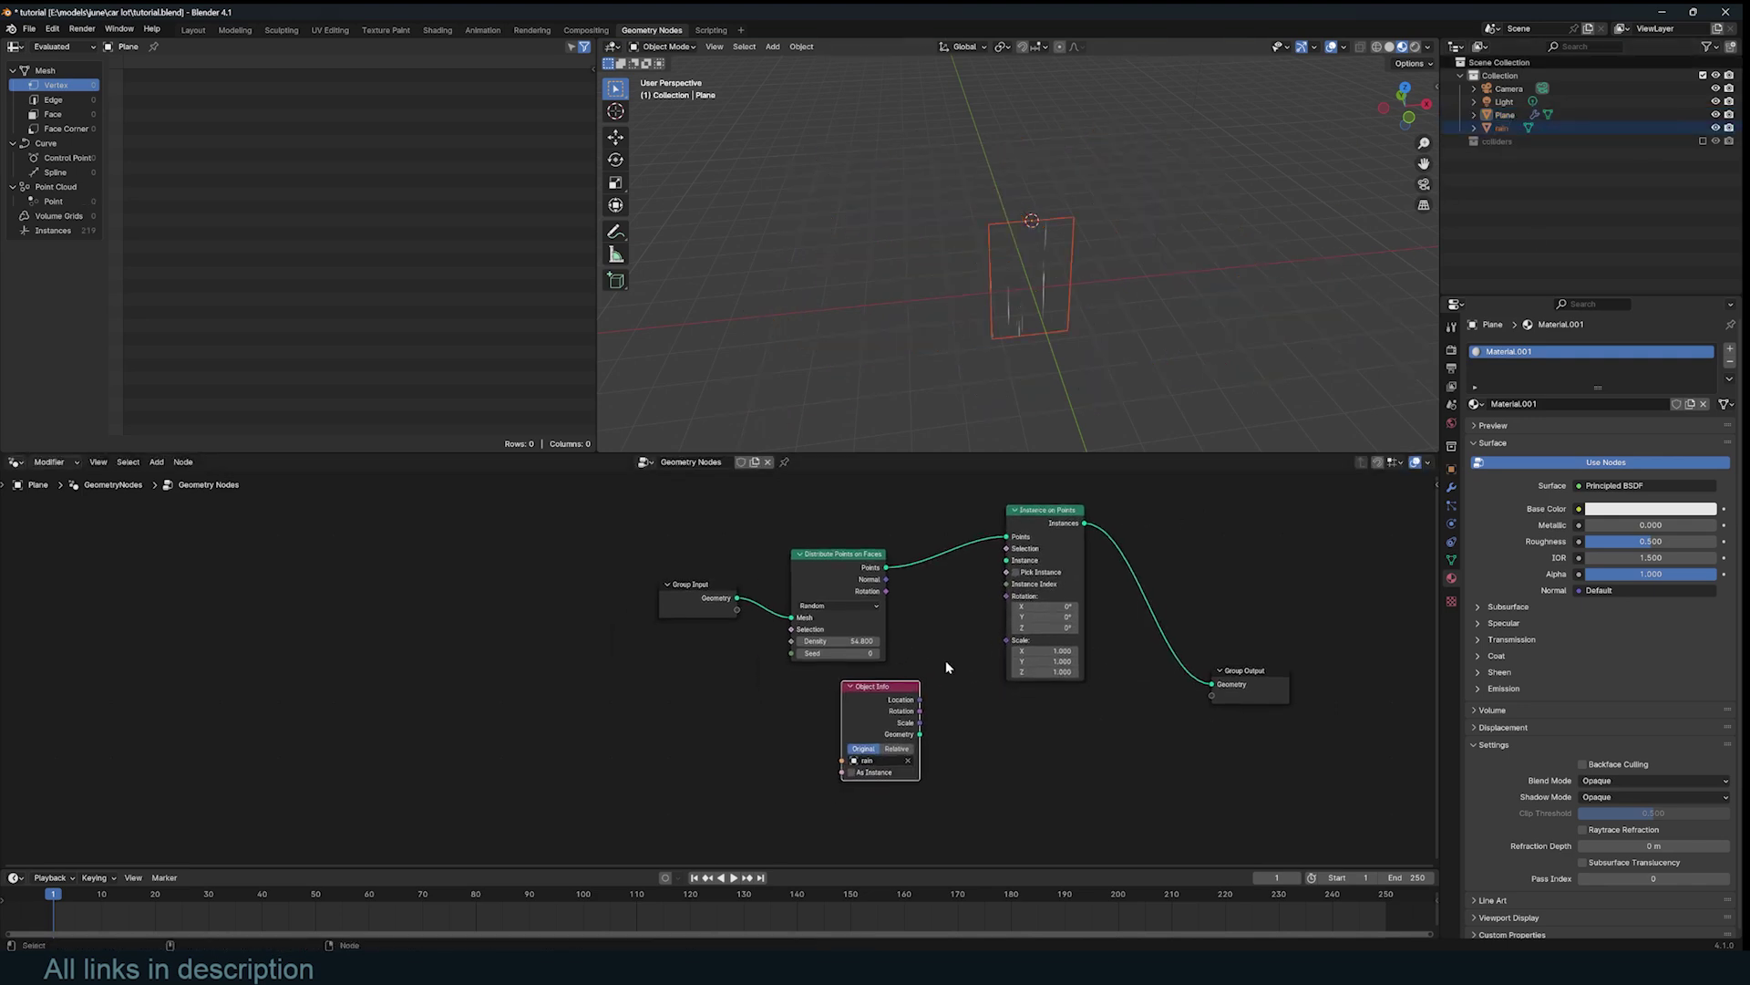
scroll(946, 667, "up", 2)
left_click_drag(993, 758, 1111, 522)
middle_click_drag(1119, 177, 1012, 114)
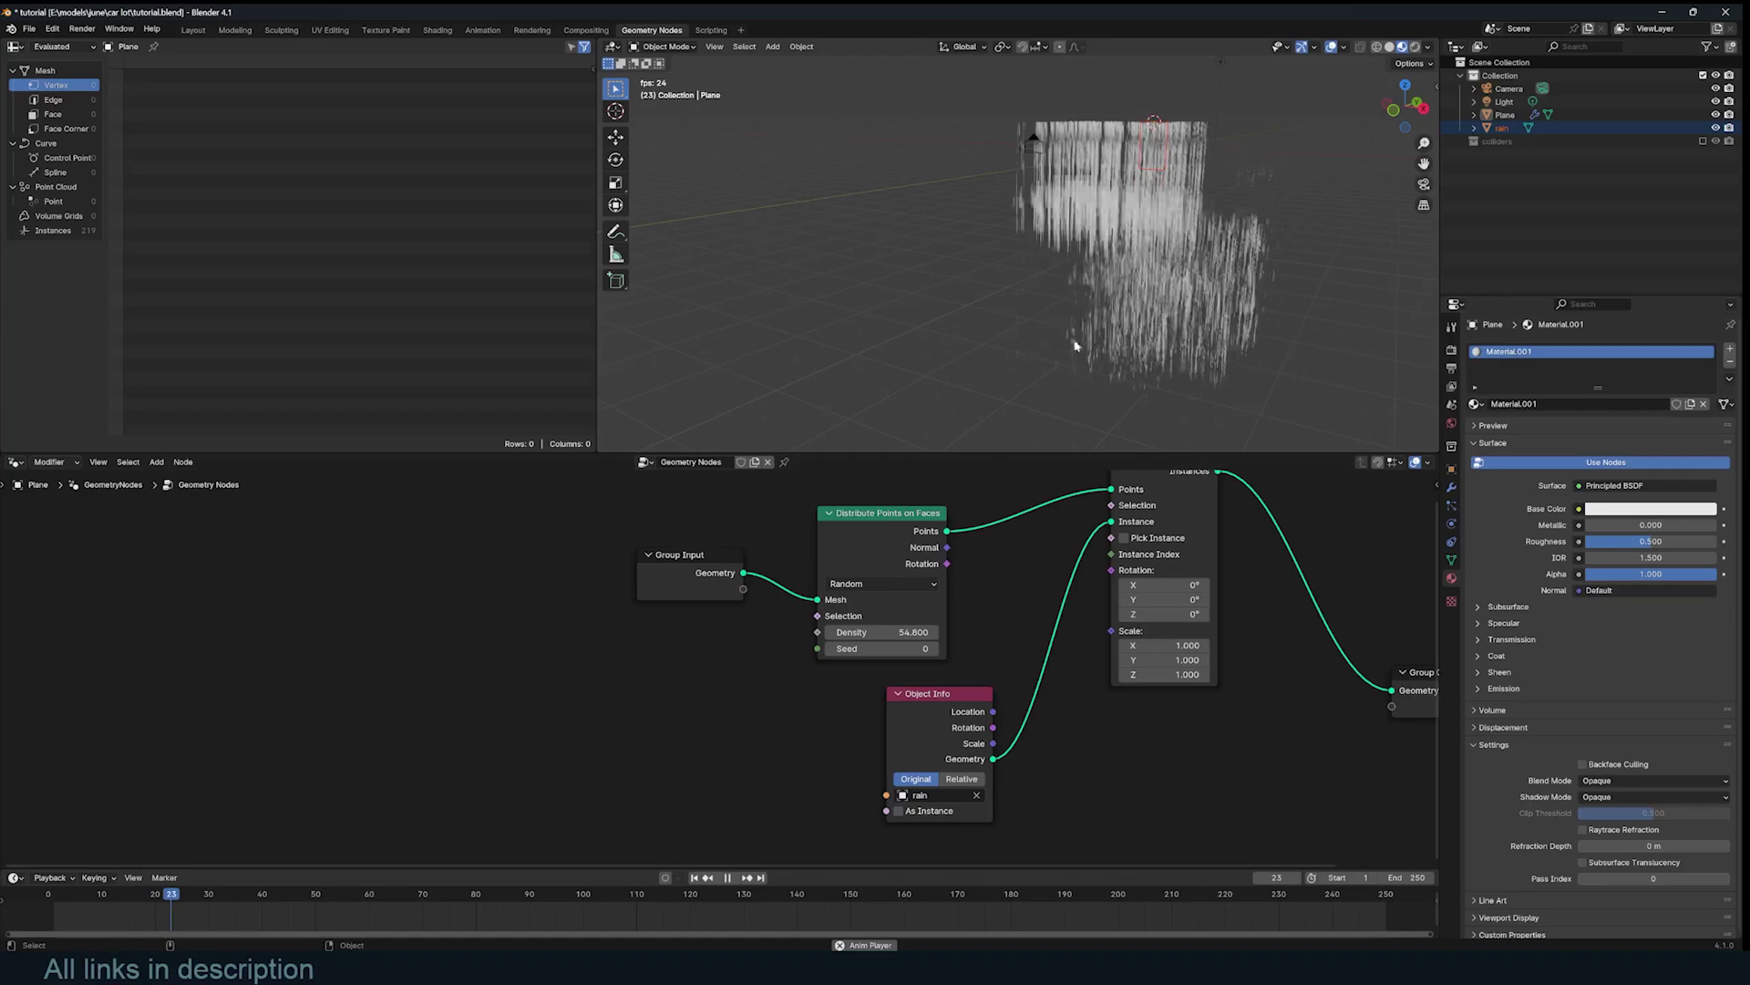
key("space")
middle_click_drag(1125, 265, 1275, 293)
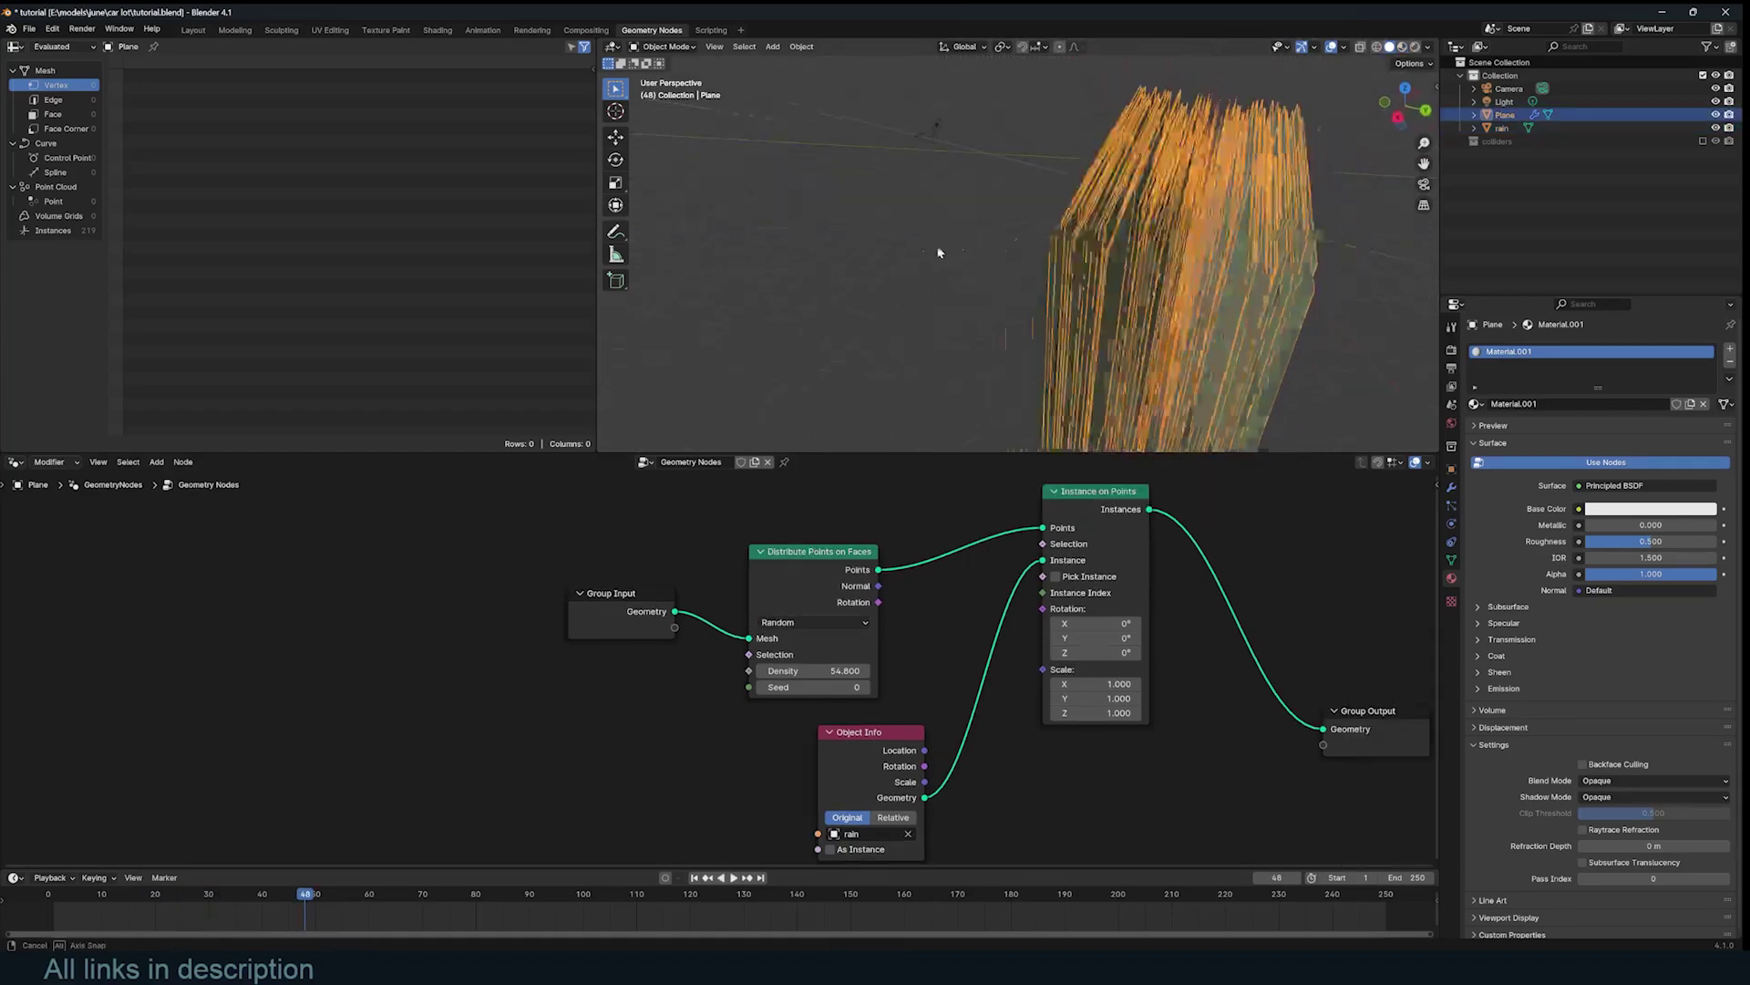
middle_click_drag(937, 253, 1084, 306)
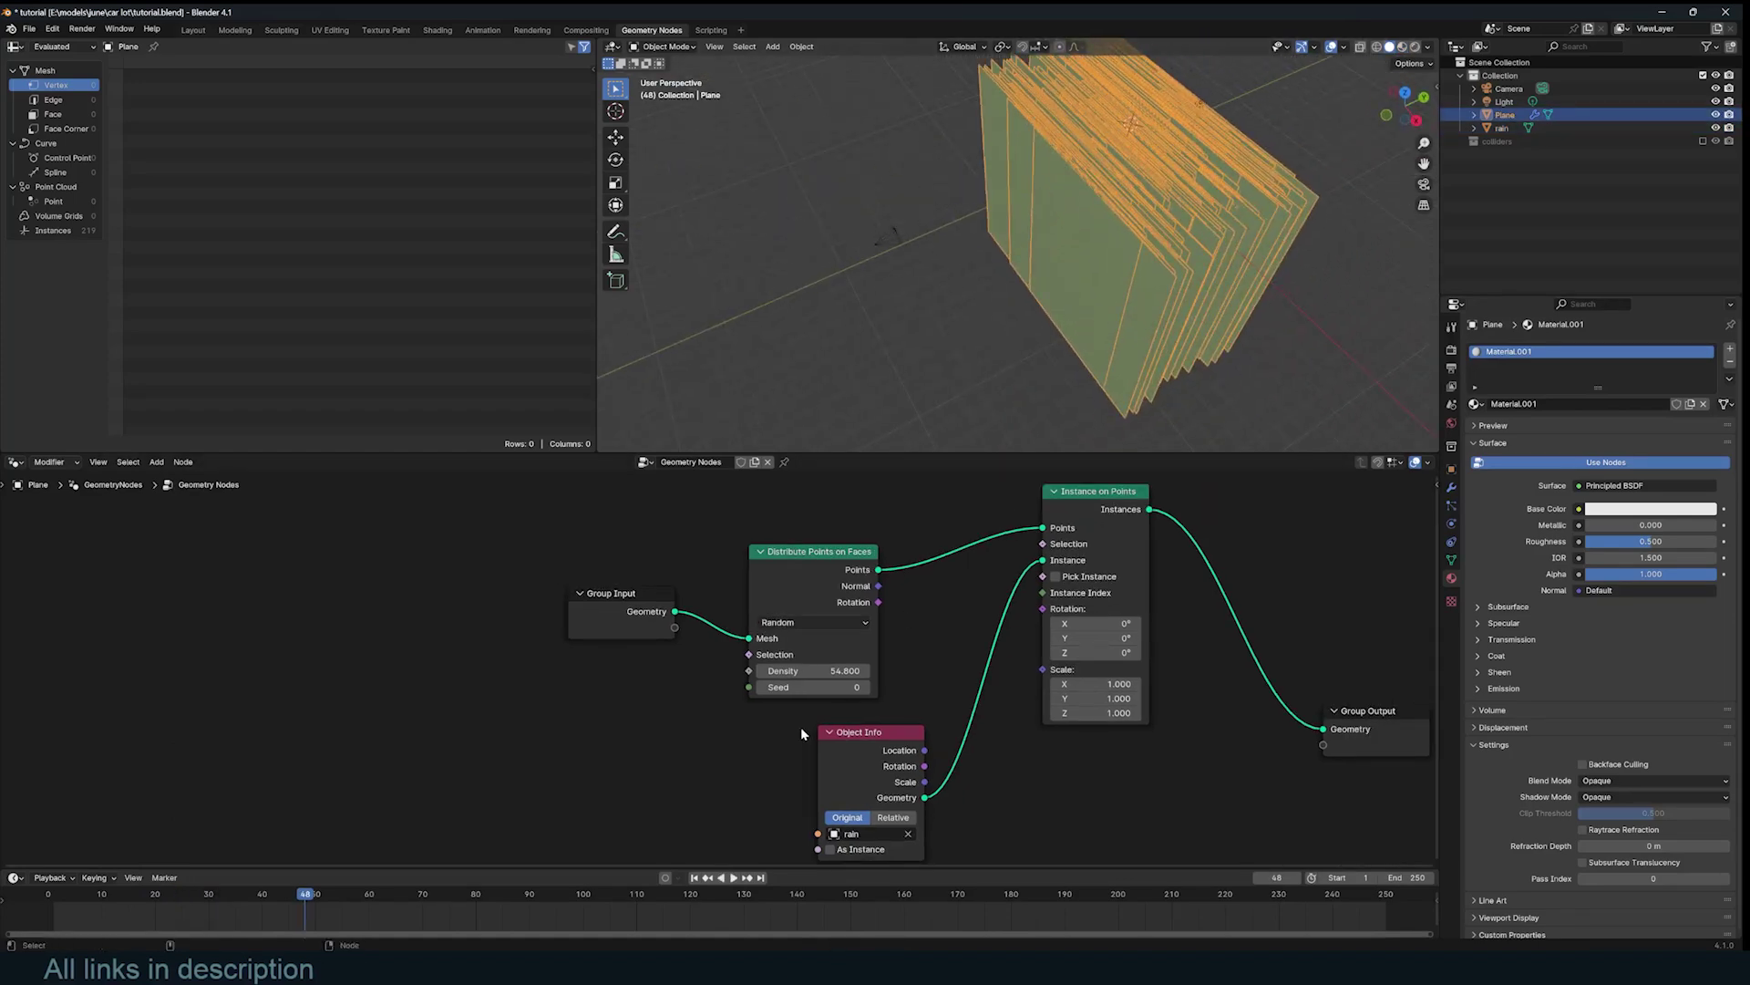
- Switch the point distribution to Poisson Disk with a minimum distance of 0.71 m
left_click_drag(822, 671, 773, 671)
left_click(828, 627)
left_click(814, 677)
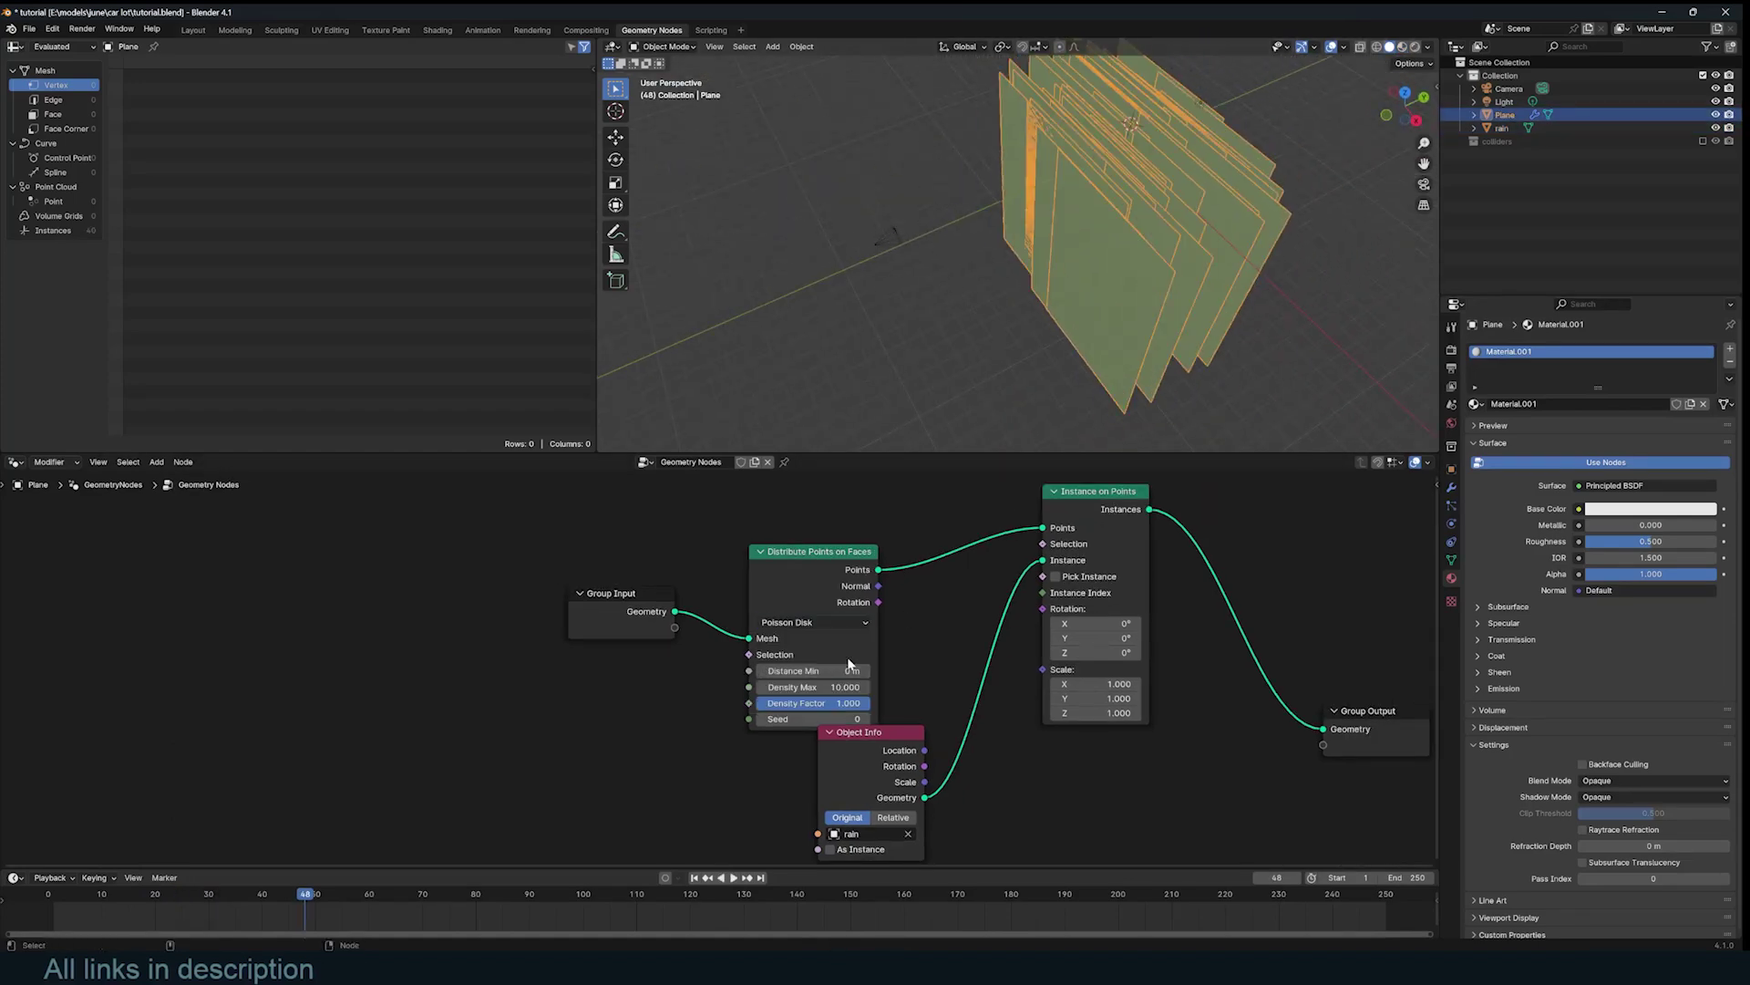
left_click_drag(802, 670, 848, 670)
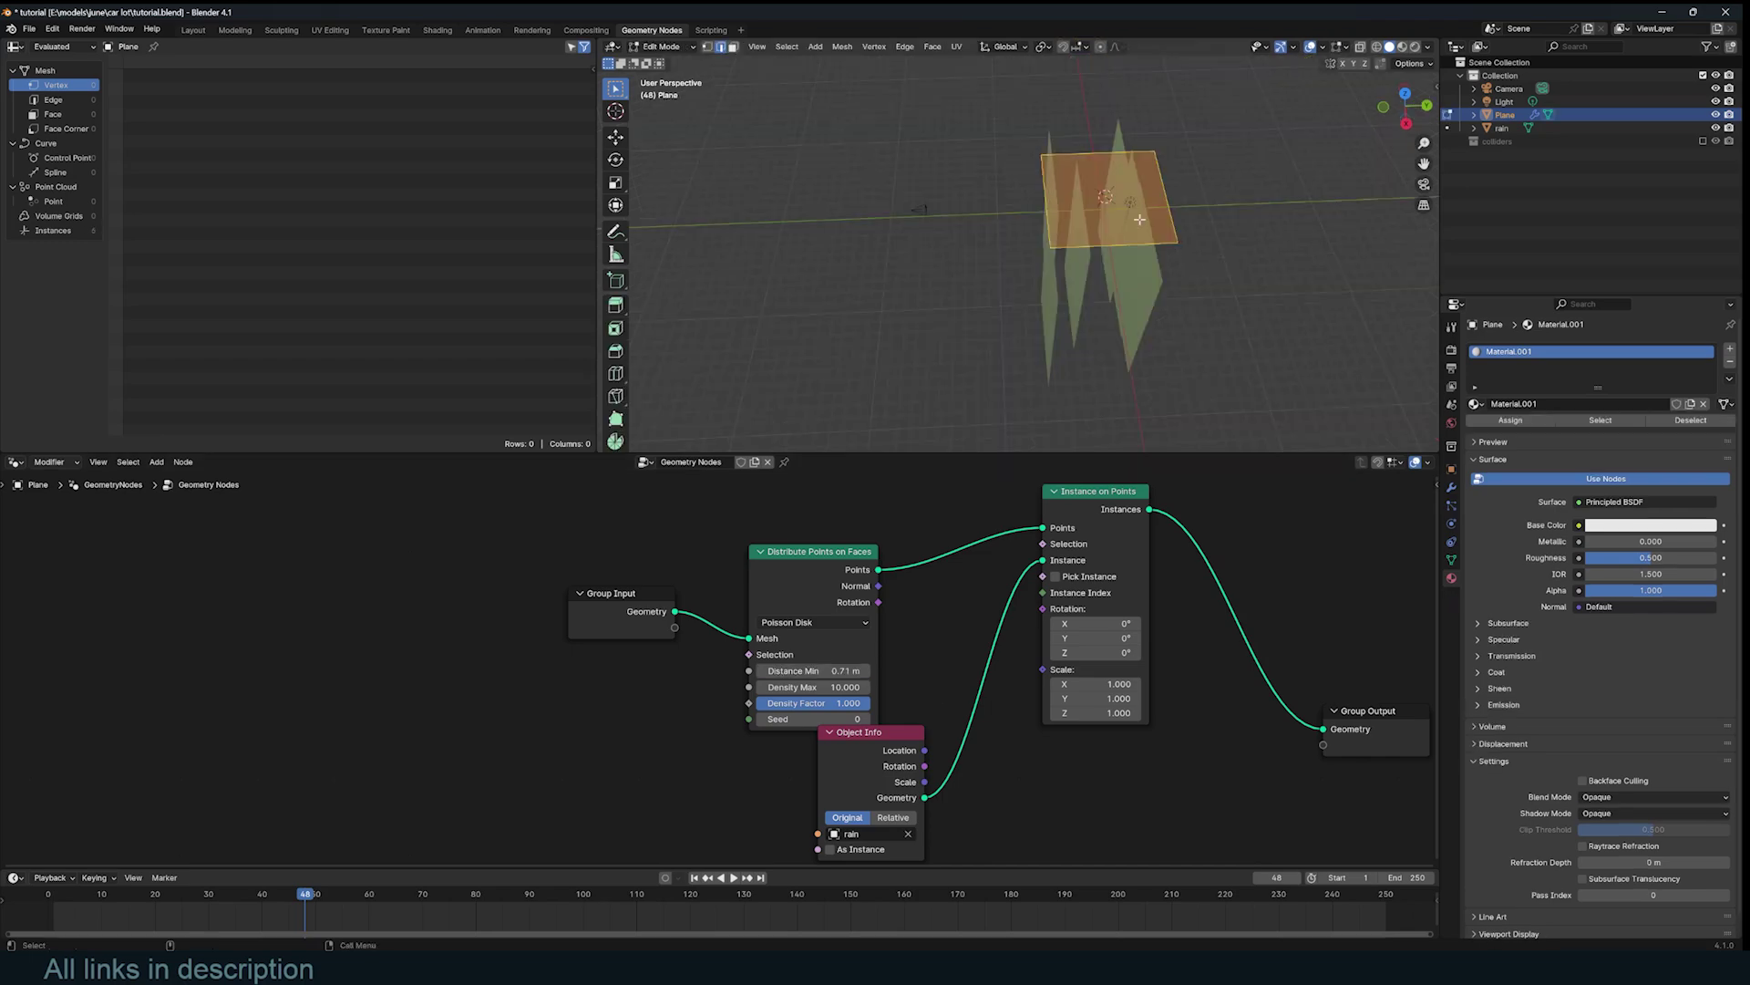
- Enlarge the emitter plane's mesh uniformly and stretch it further along the Y axis
key("s")
left_click(1187, 218)
key("s")
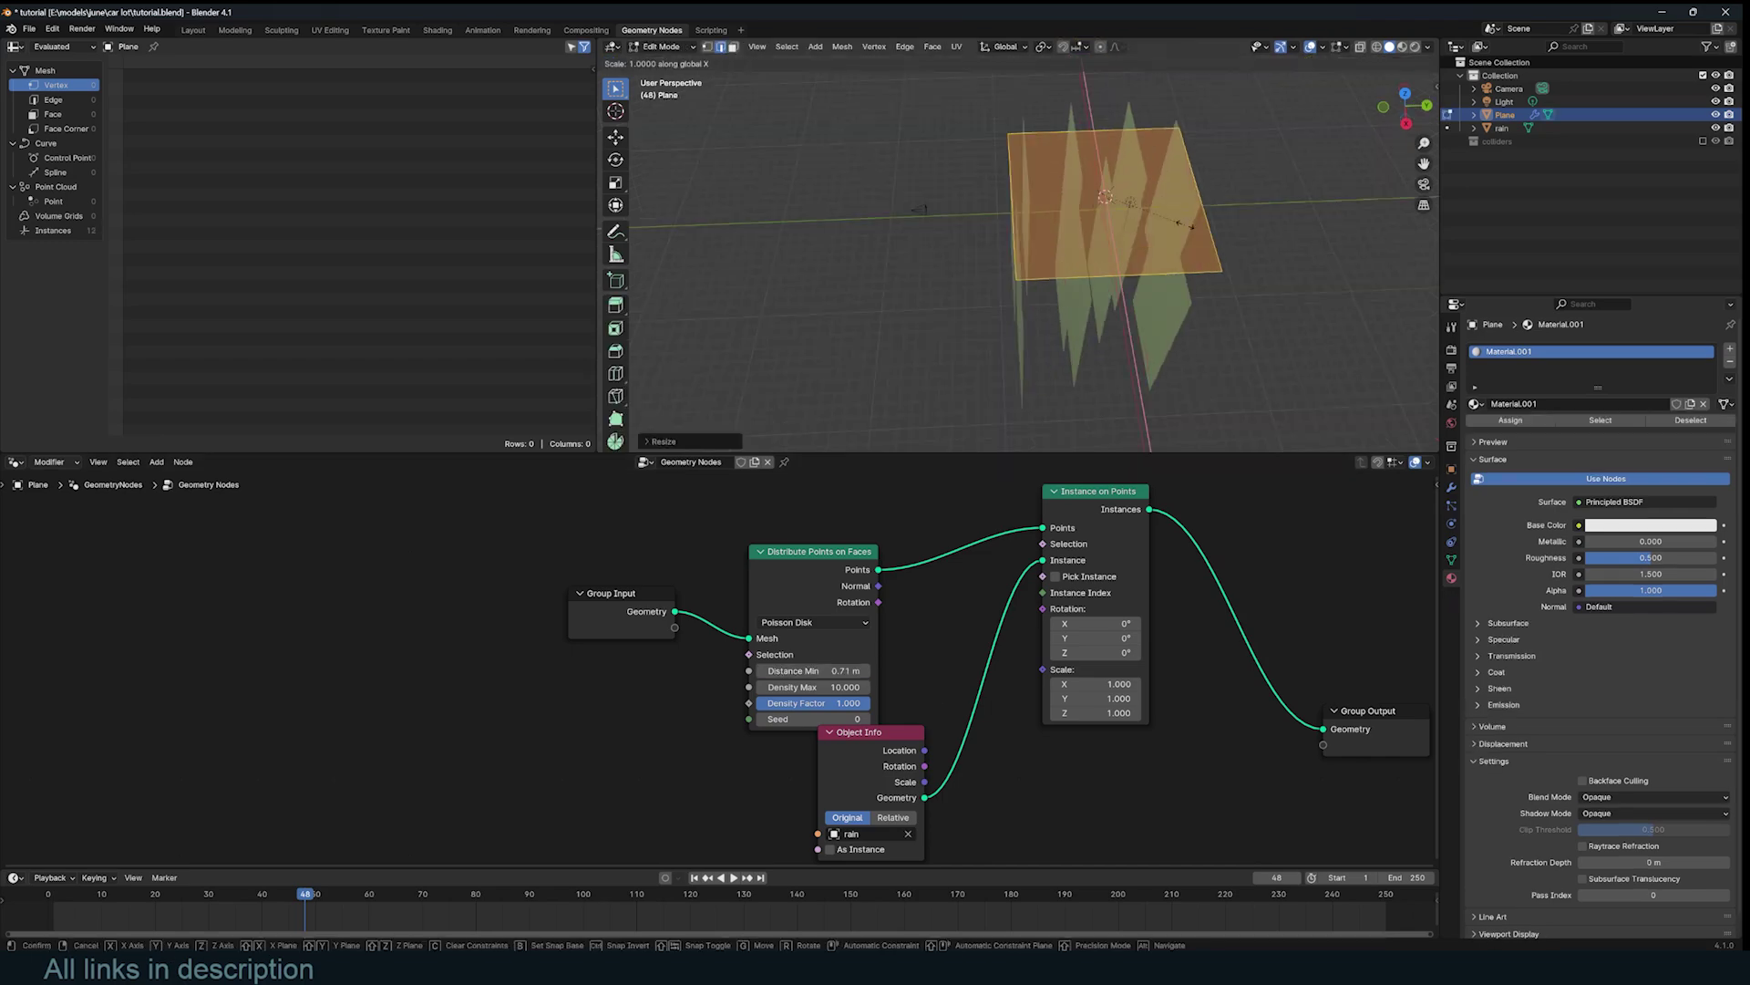
key("x")
key("y")
left_click(1349, 221)
key("Tab")
middle_click_drag(1348, 222, 1251, 226)
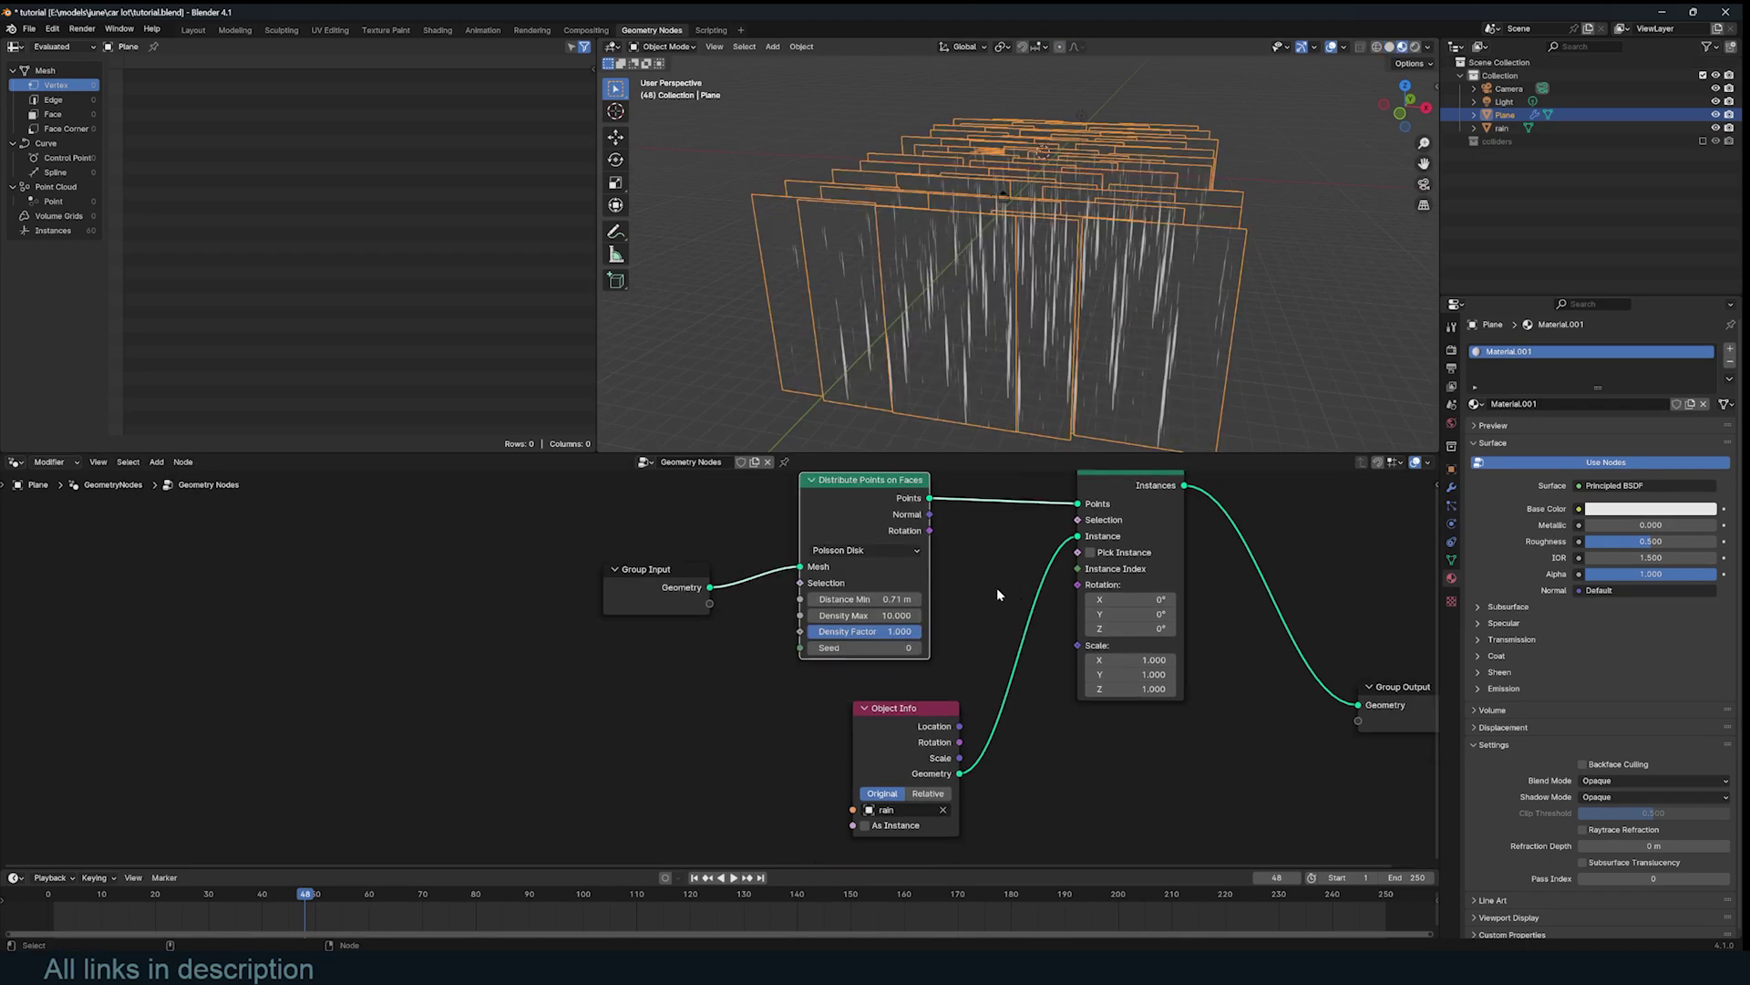
- Tilt the rain instances about 36.6° around Y in Instance on Points and check the animation with the rain material's nodes open
left_click_drag(1094, 603, 1138, 603)
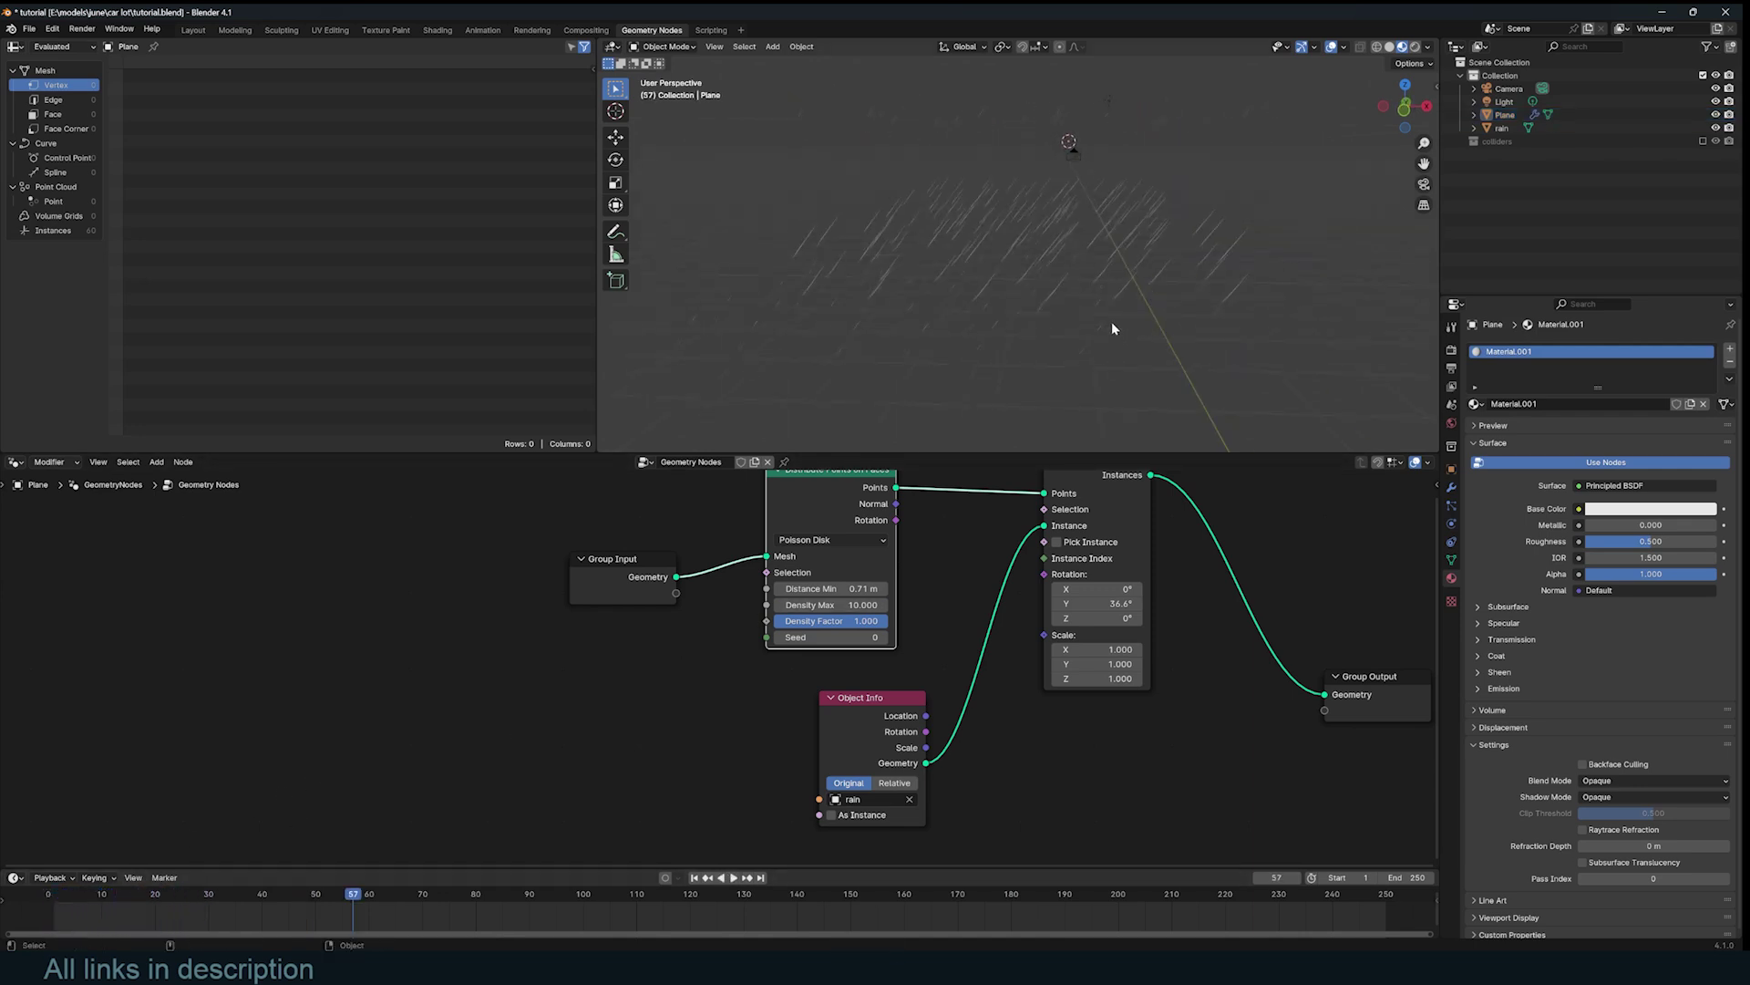
left_click(1130, 304)
middle_click_drag(926, 535, 988, 547)
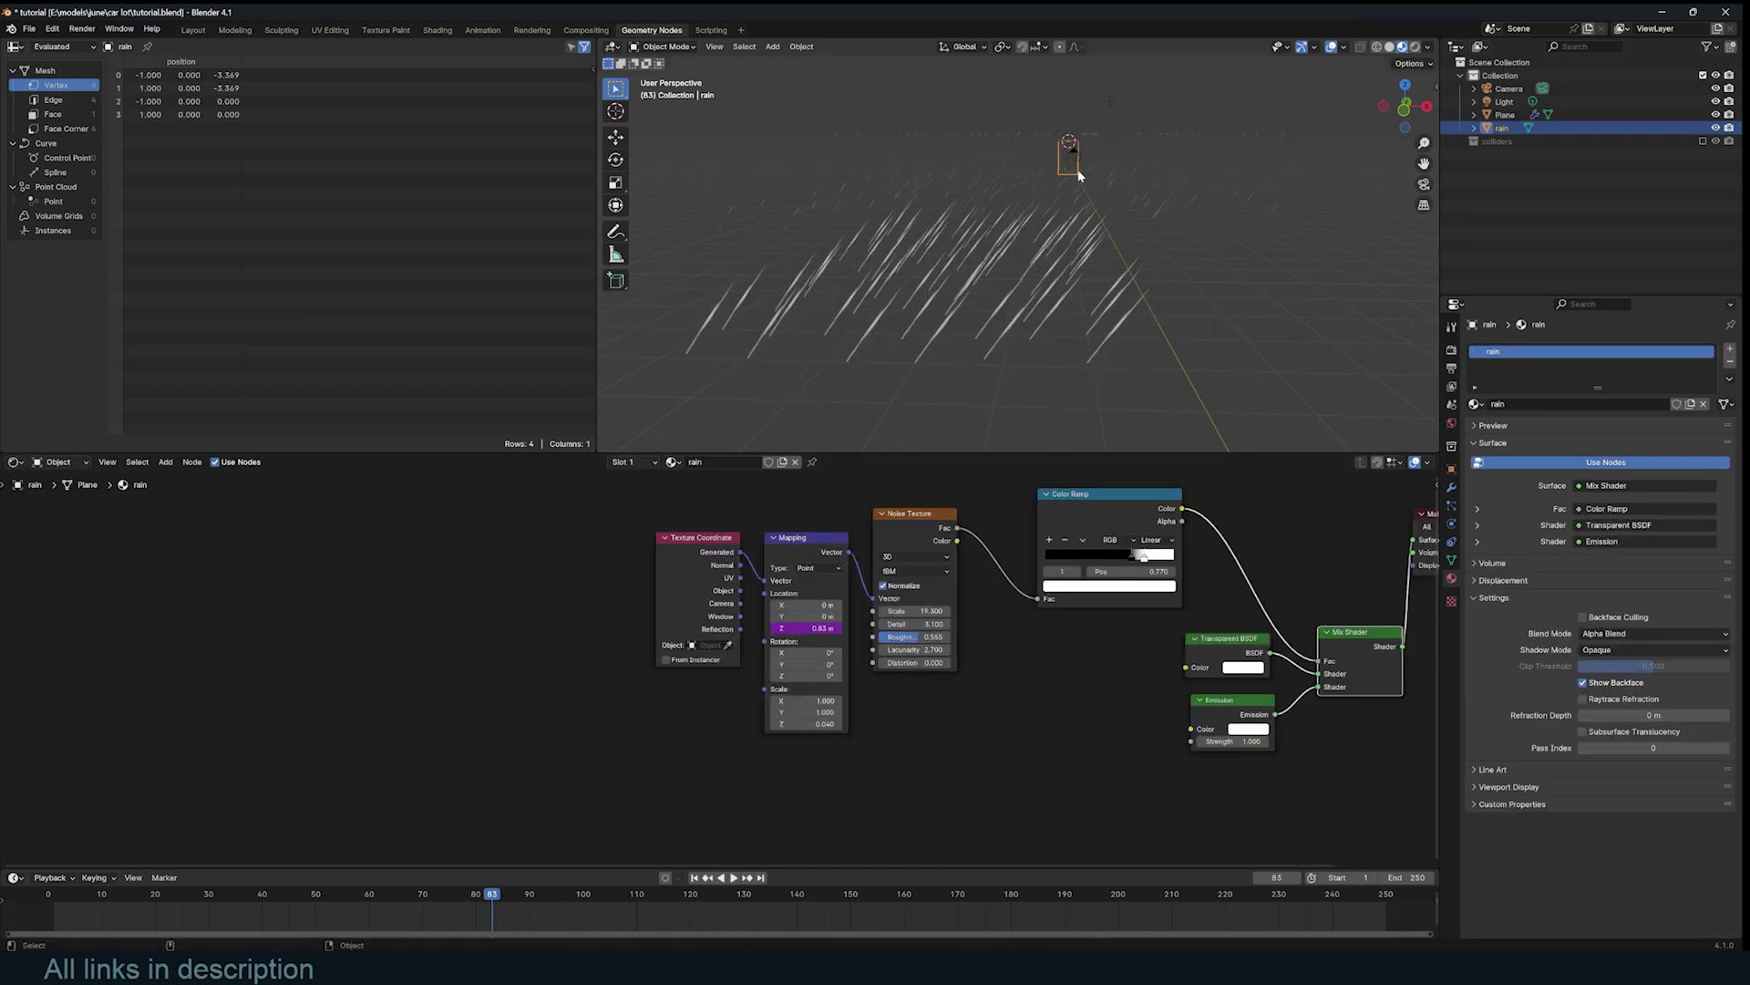
key("space")
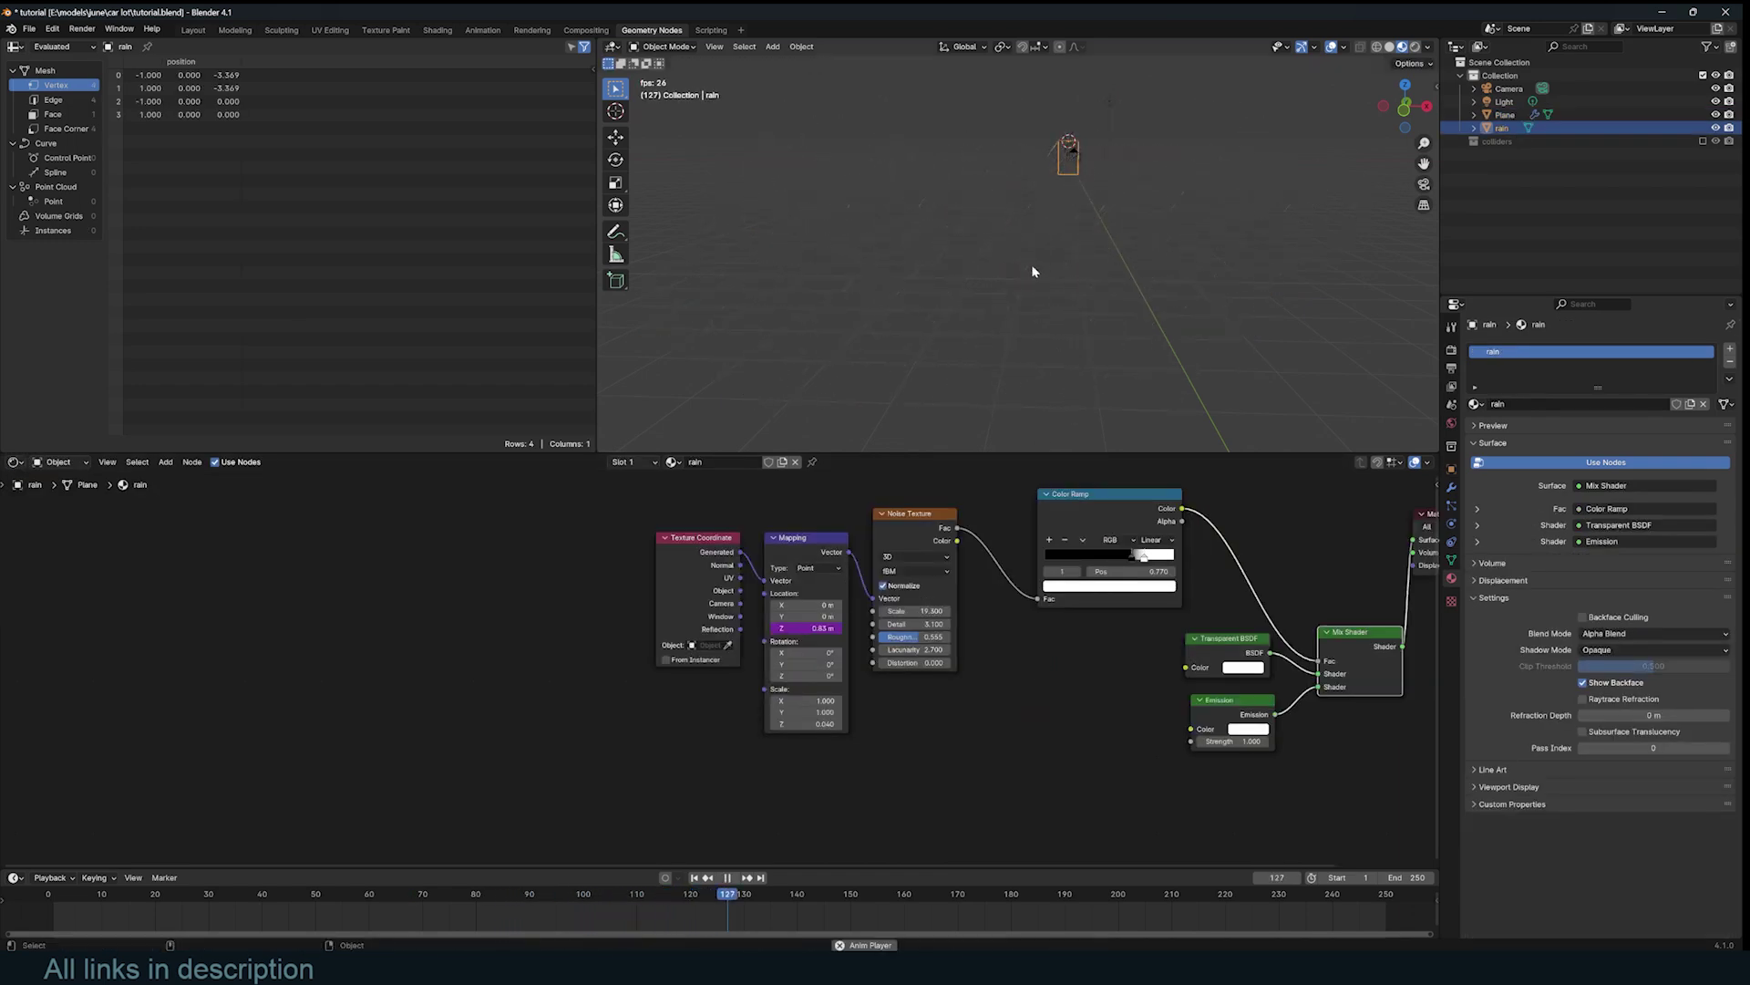
key("space")
- Select the rain object and add an Object Info node to its material above the existing nodes
left_click(932, 248)
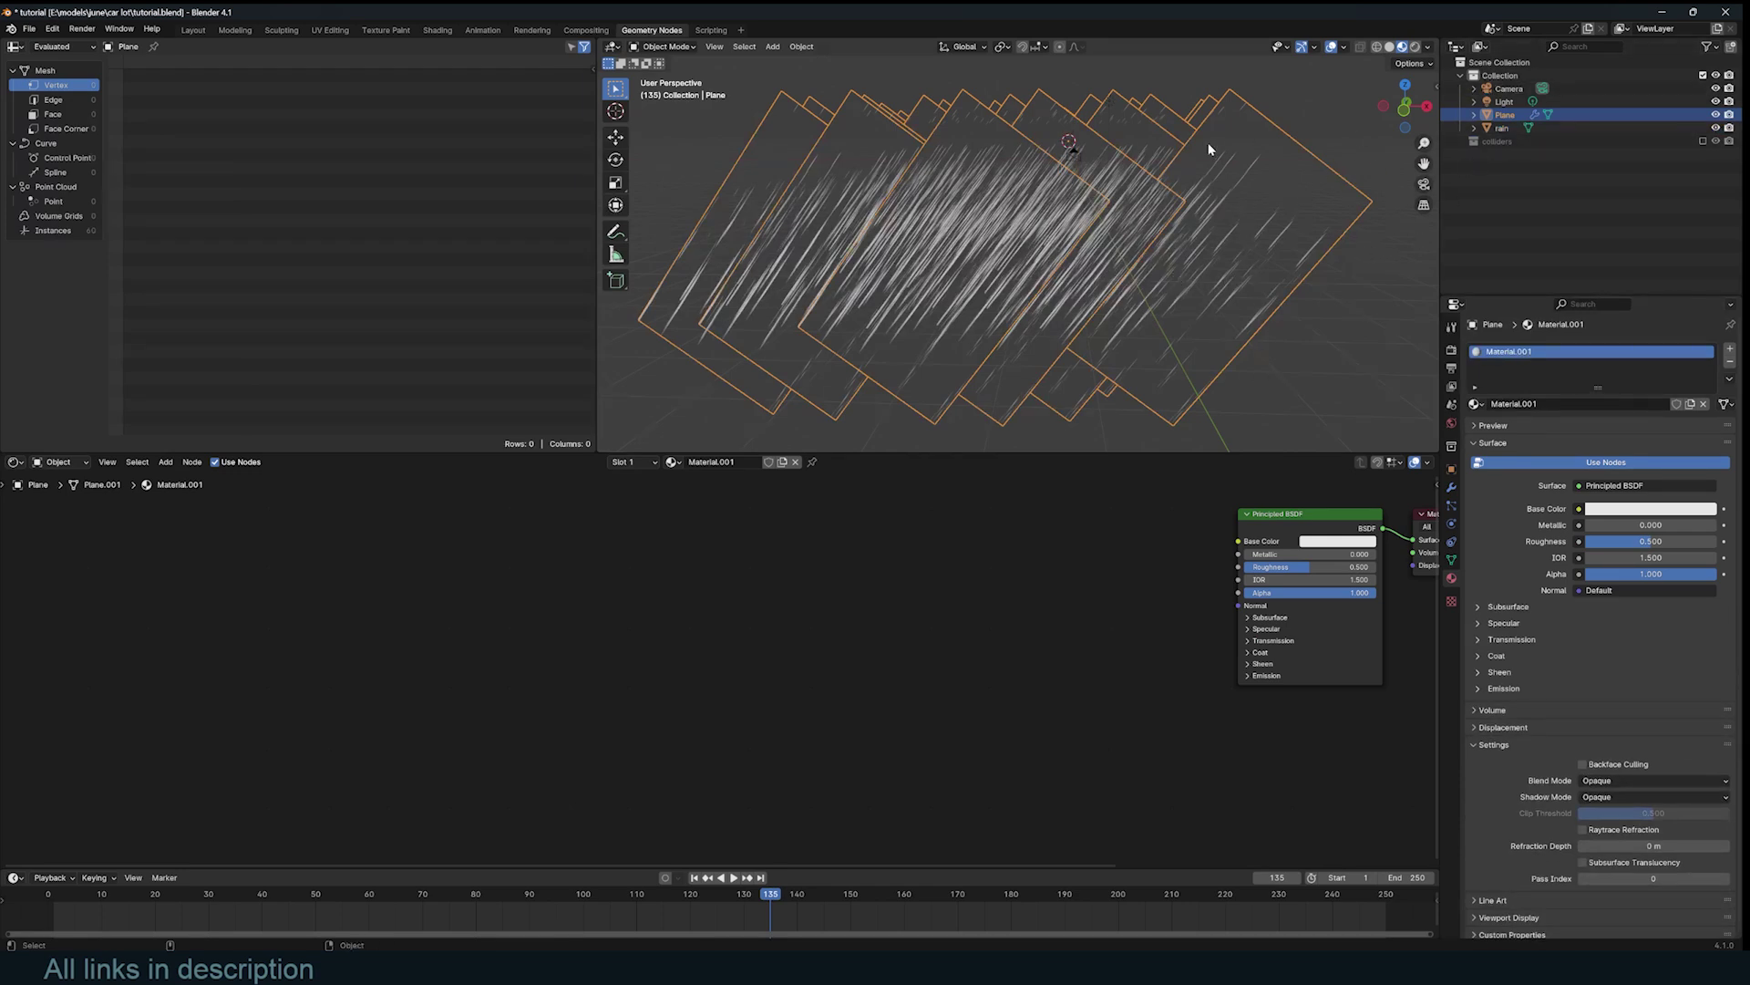
left_click(1501, 128)
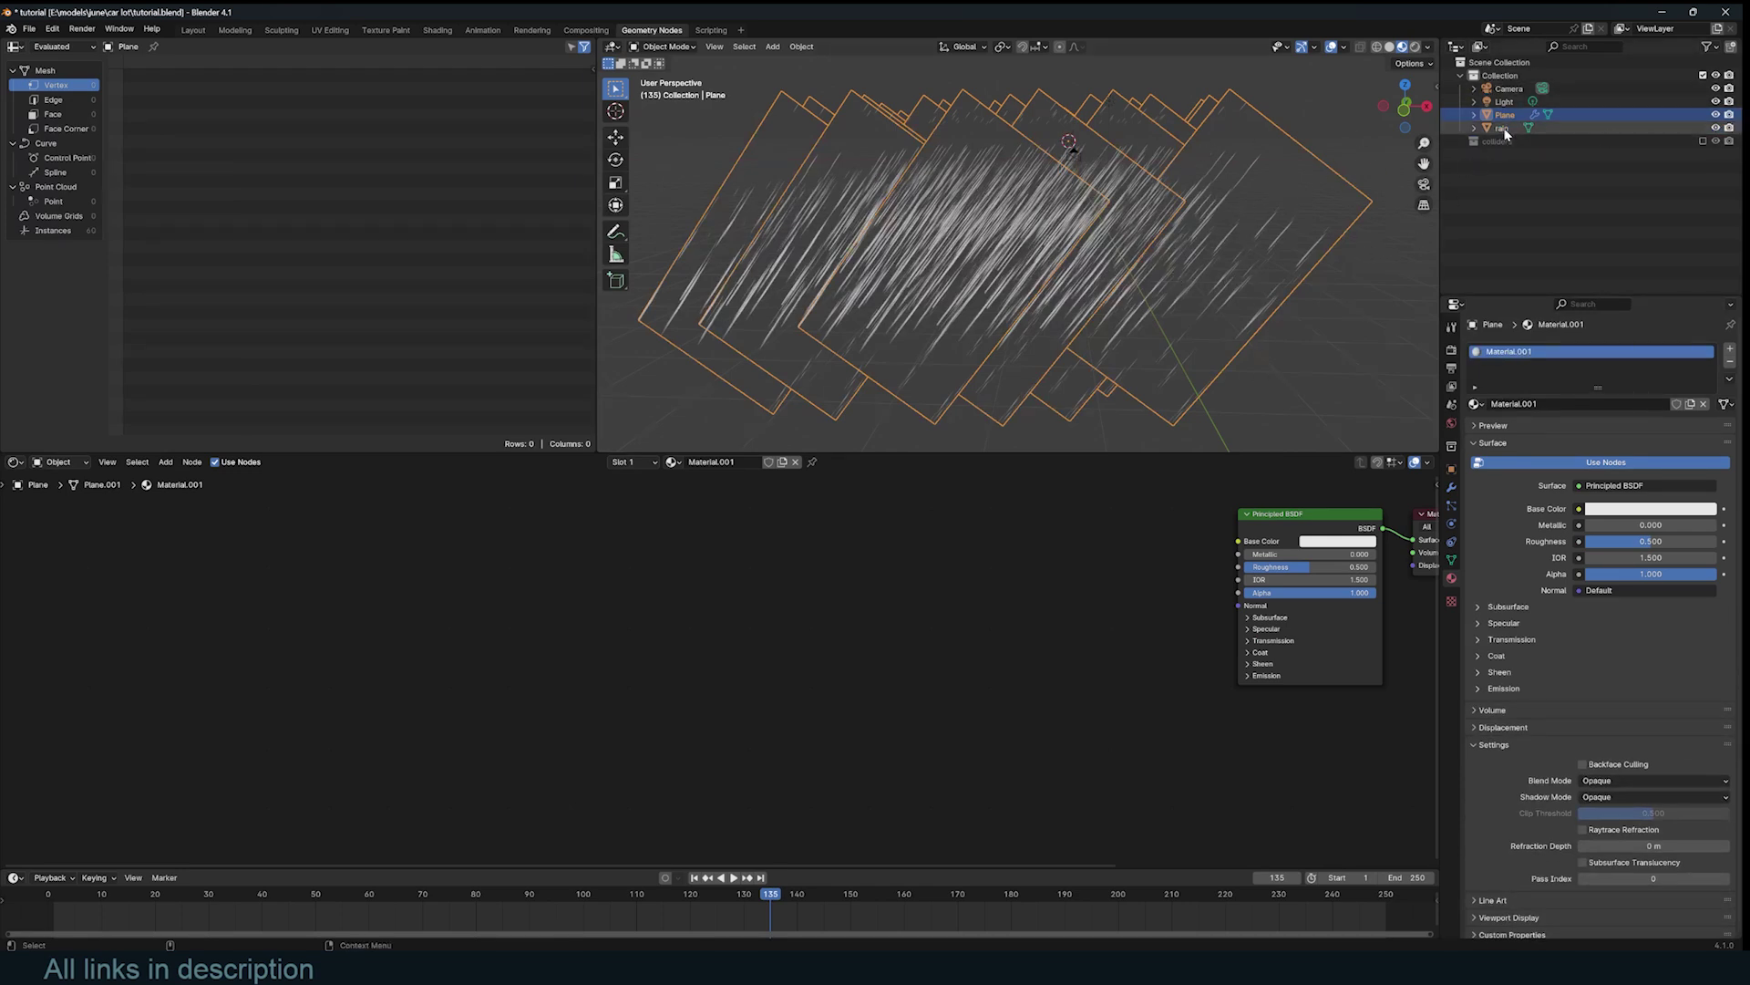
key("g")
right_click(1143, 182)
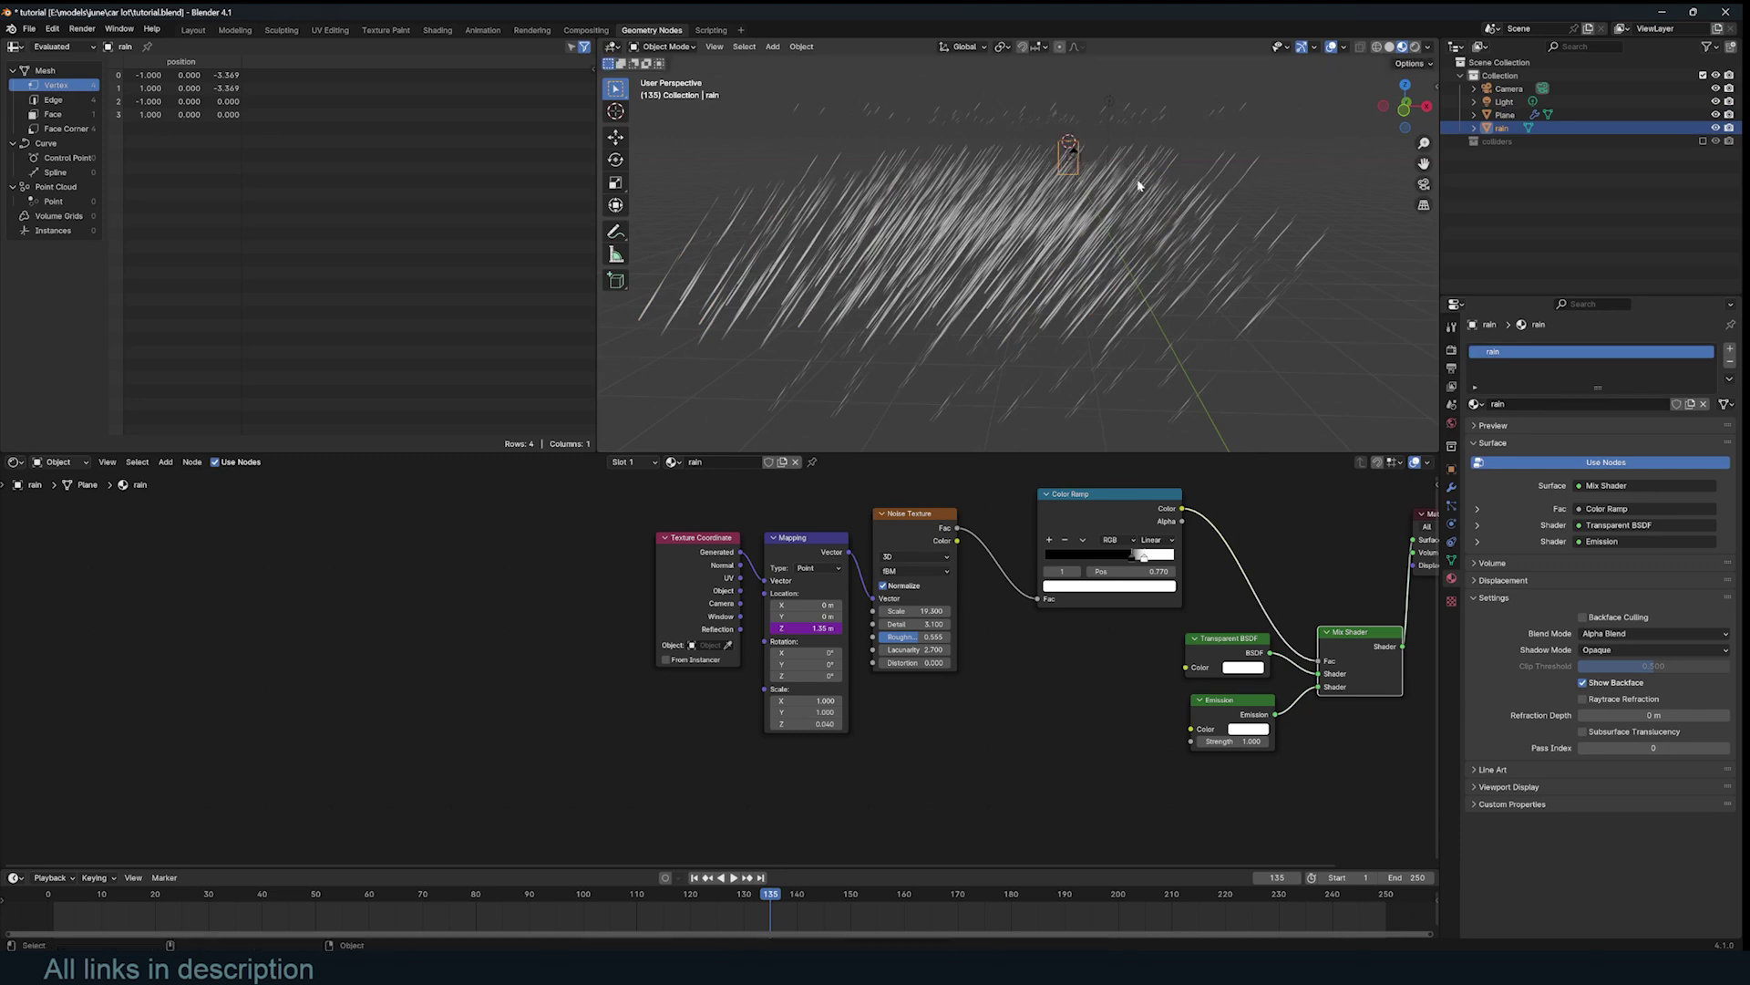
scroll(1000, 565, "down", 7)
middle_click_drag(1000, 565, 1036, 613)
key("shift+a")
left_click(980, 543)
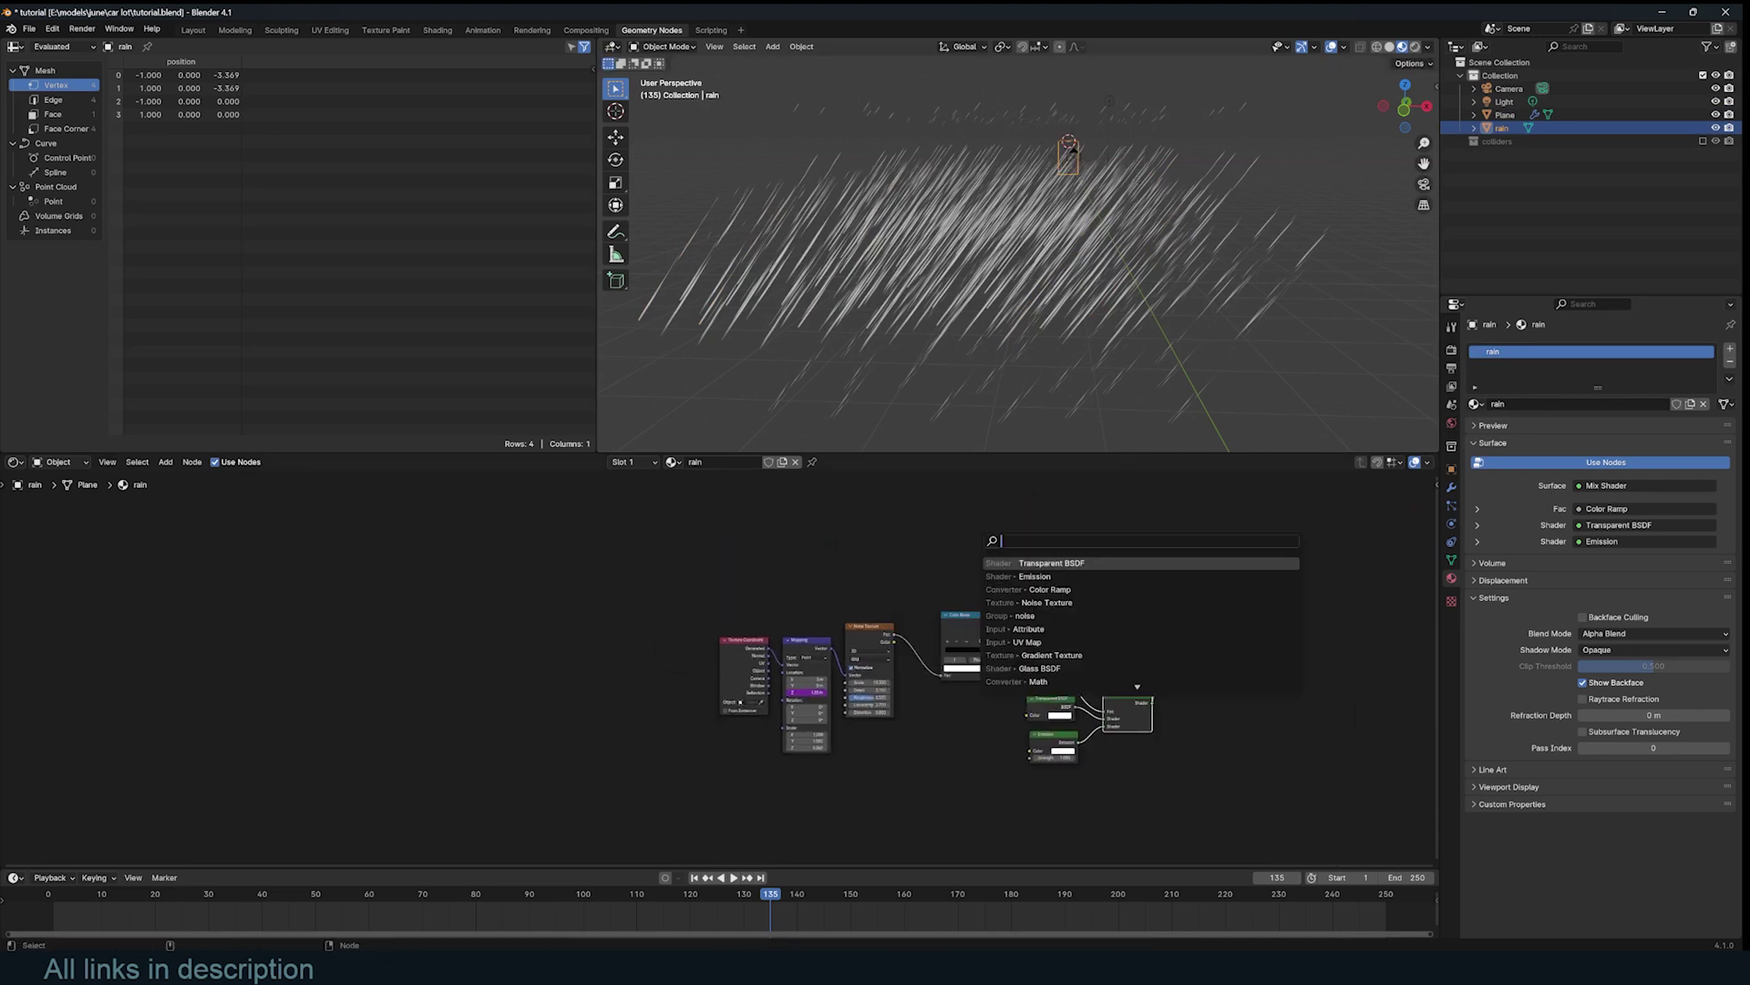
type("ob")
key("Return")
left_click(857, 573)
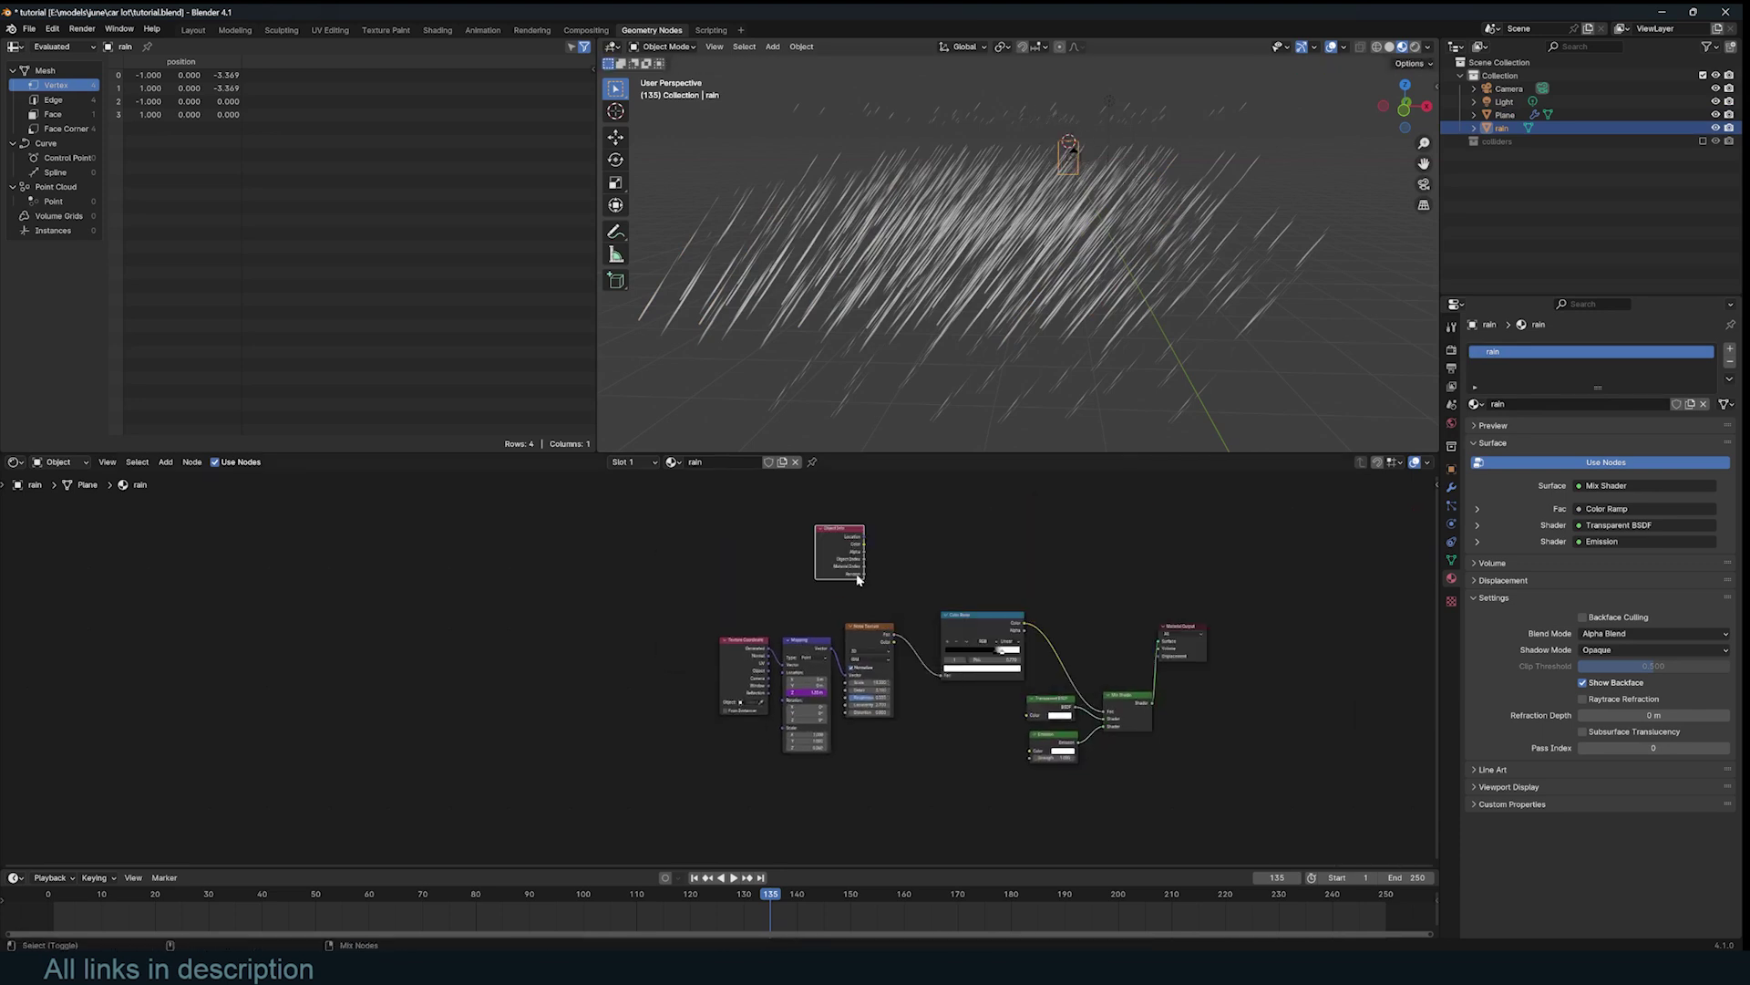
- Preview the Object Info node's Random output on the material surface and examine its variation across the instances
left_click(857, 572, "ctrl+shift")
left_click(857, 572, "ctrl+shift")
left_click(857, 573, "ctrl+shift")
left_click(857, 573, "ctrl+shift")
left_click(857, 572, "ctrl+shift")
left_click(856, 573, "ctrl+shift")
scroll(1093, 271, "up", 3)
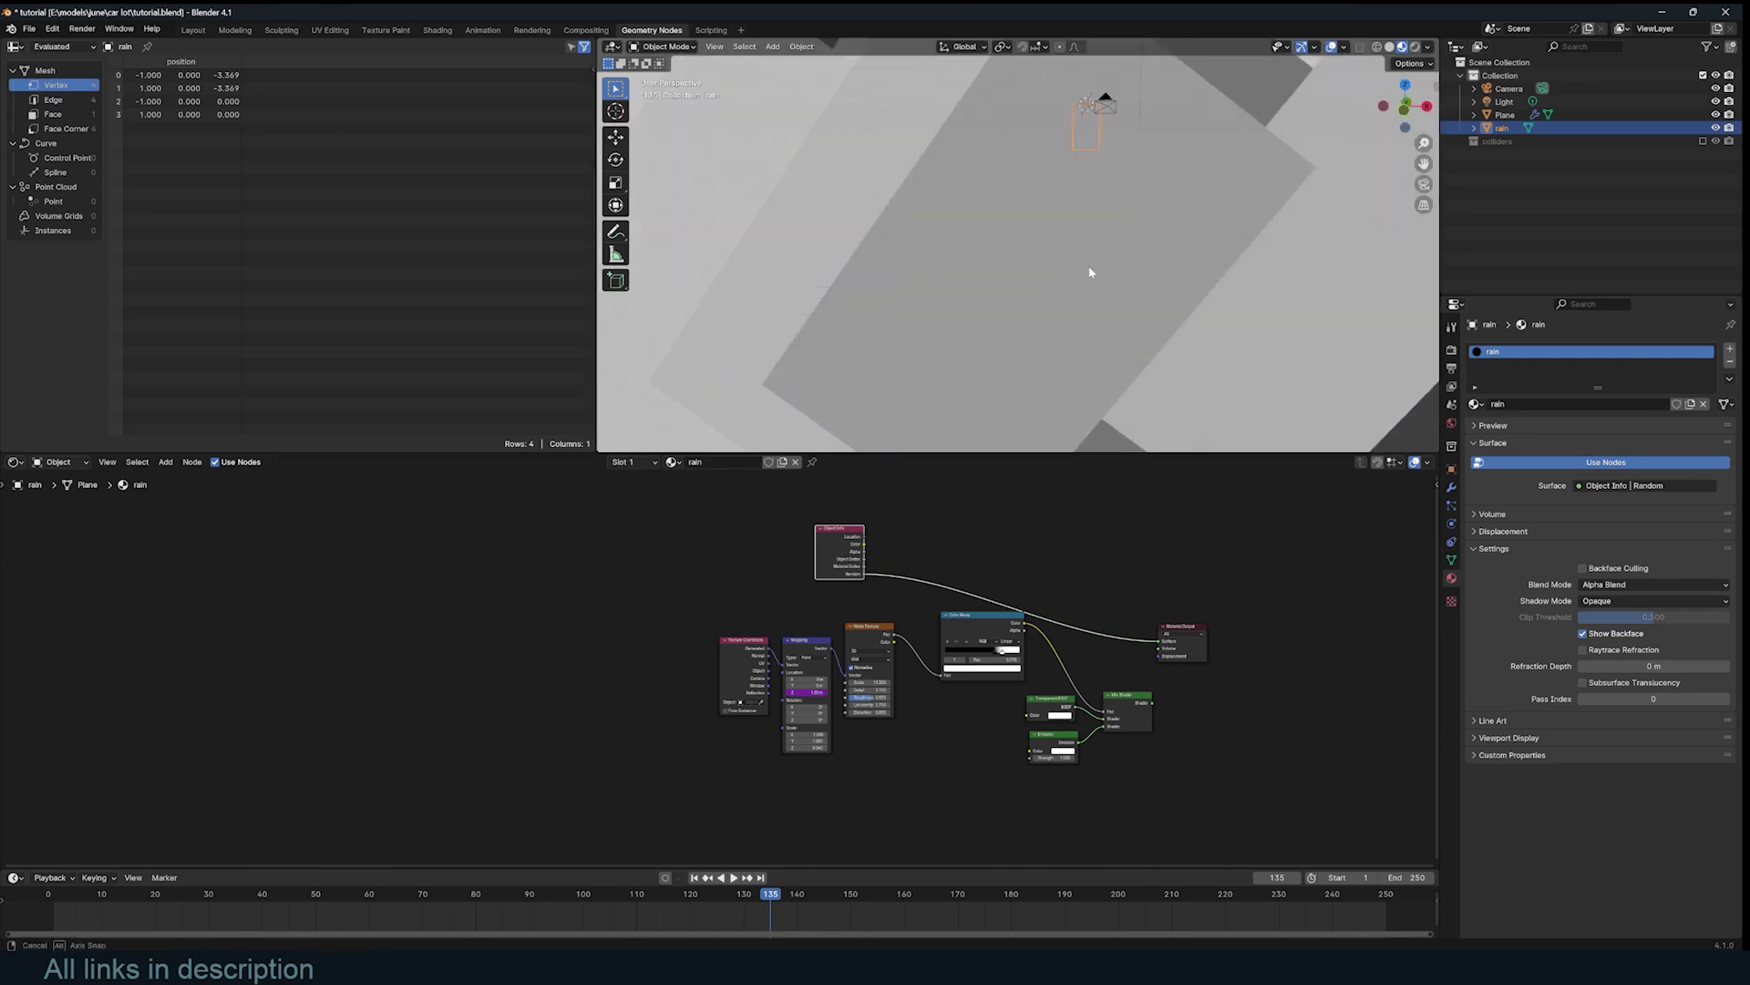
scroll(1093, 271, "down", 8)
middle_click_drag(1093, 271, 1122, 298)
- Place the Object Info node beside the Texture Coordinate node at the start of the material's node chain
scroll(1122, 298, "up", 5)
middle_click_drag(829, 652, 984, 622)
left_click_drag(990, 520, 754, 608)
scroll(854, 664, "up", 2)
middle_click_drag(854, 665, 970, 618)
scroll(985, 611, "up", 3)
middle_click_drag(771, 635, 598, 700)
scroll(715, 734, "up", 2)
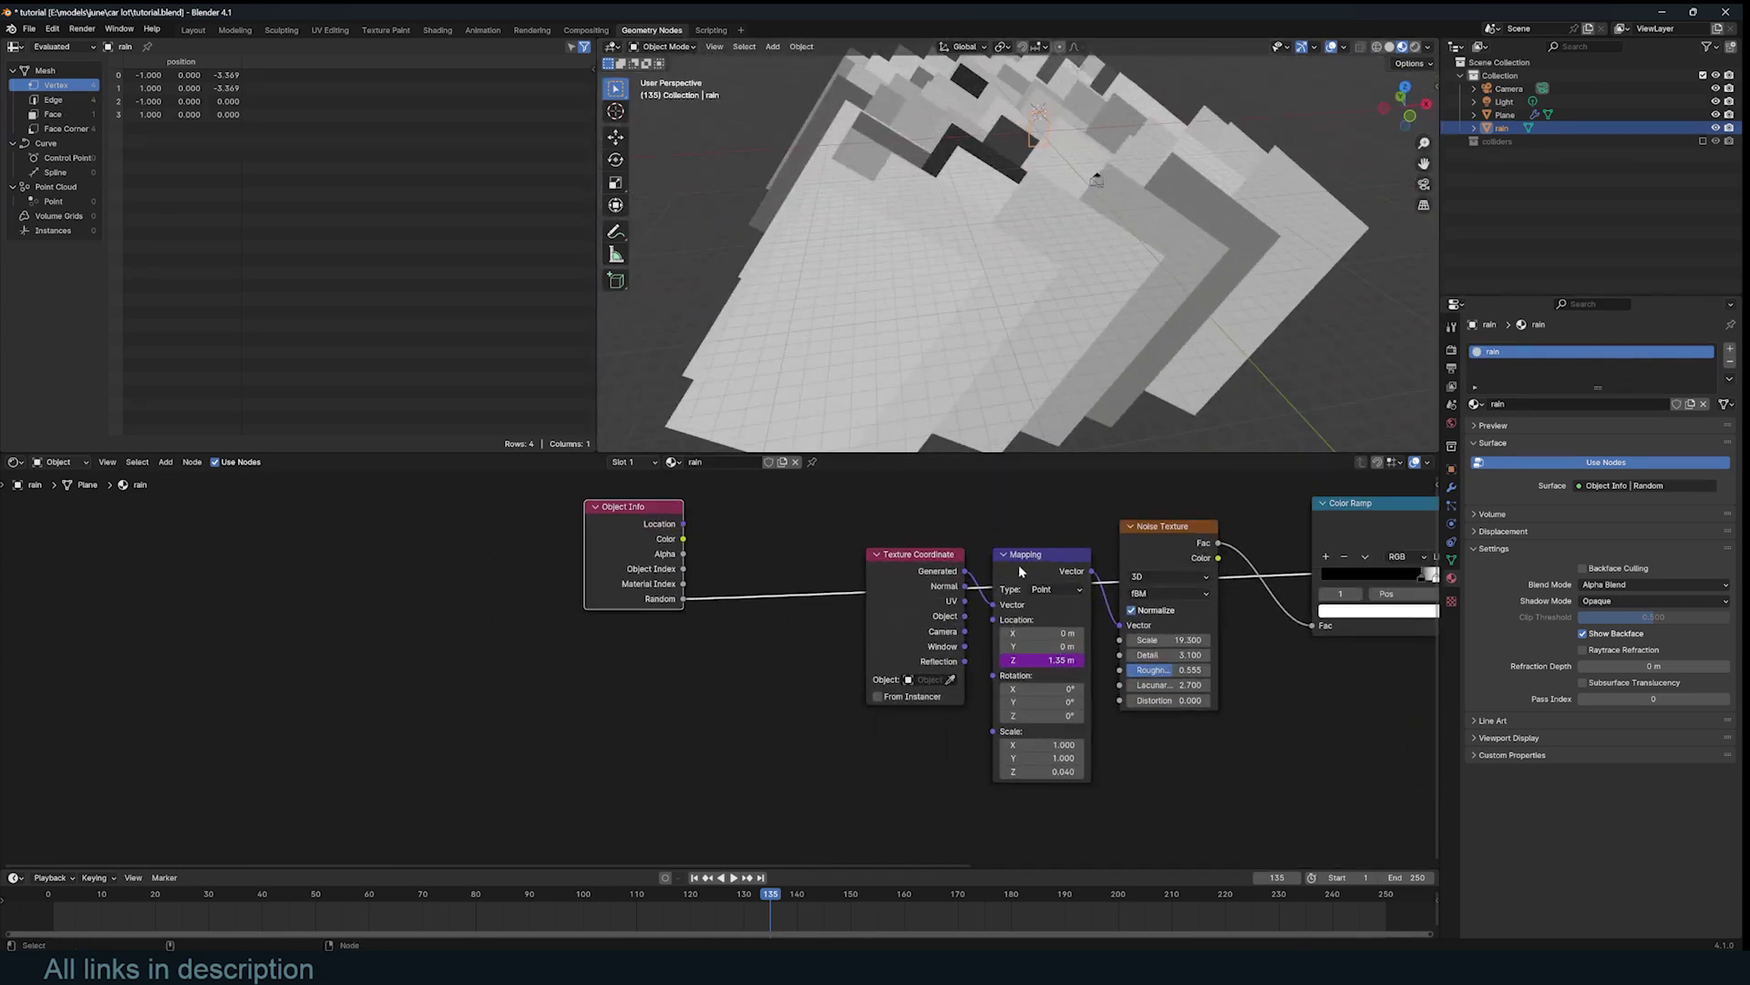
- Preview the Color Ramp's output during playback and switch the Noise Texture to 4D
middle_click_drag(1237, 525, 1053, 556)
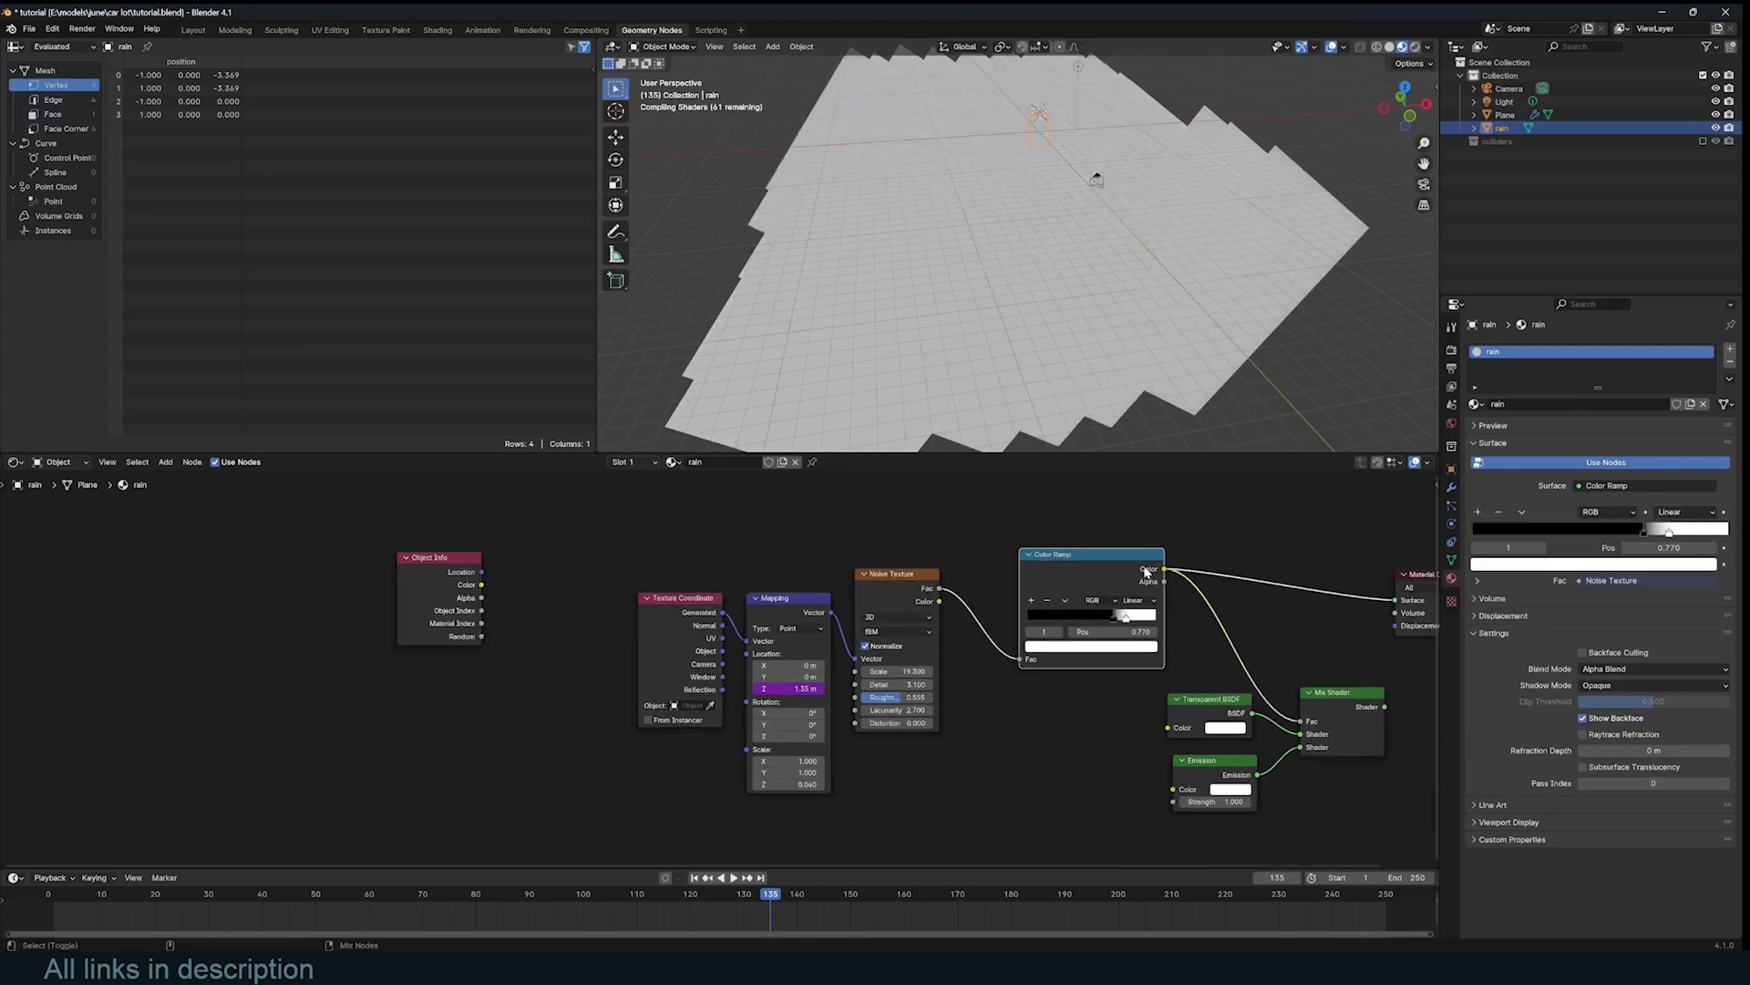
key("space")
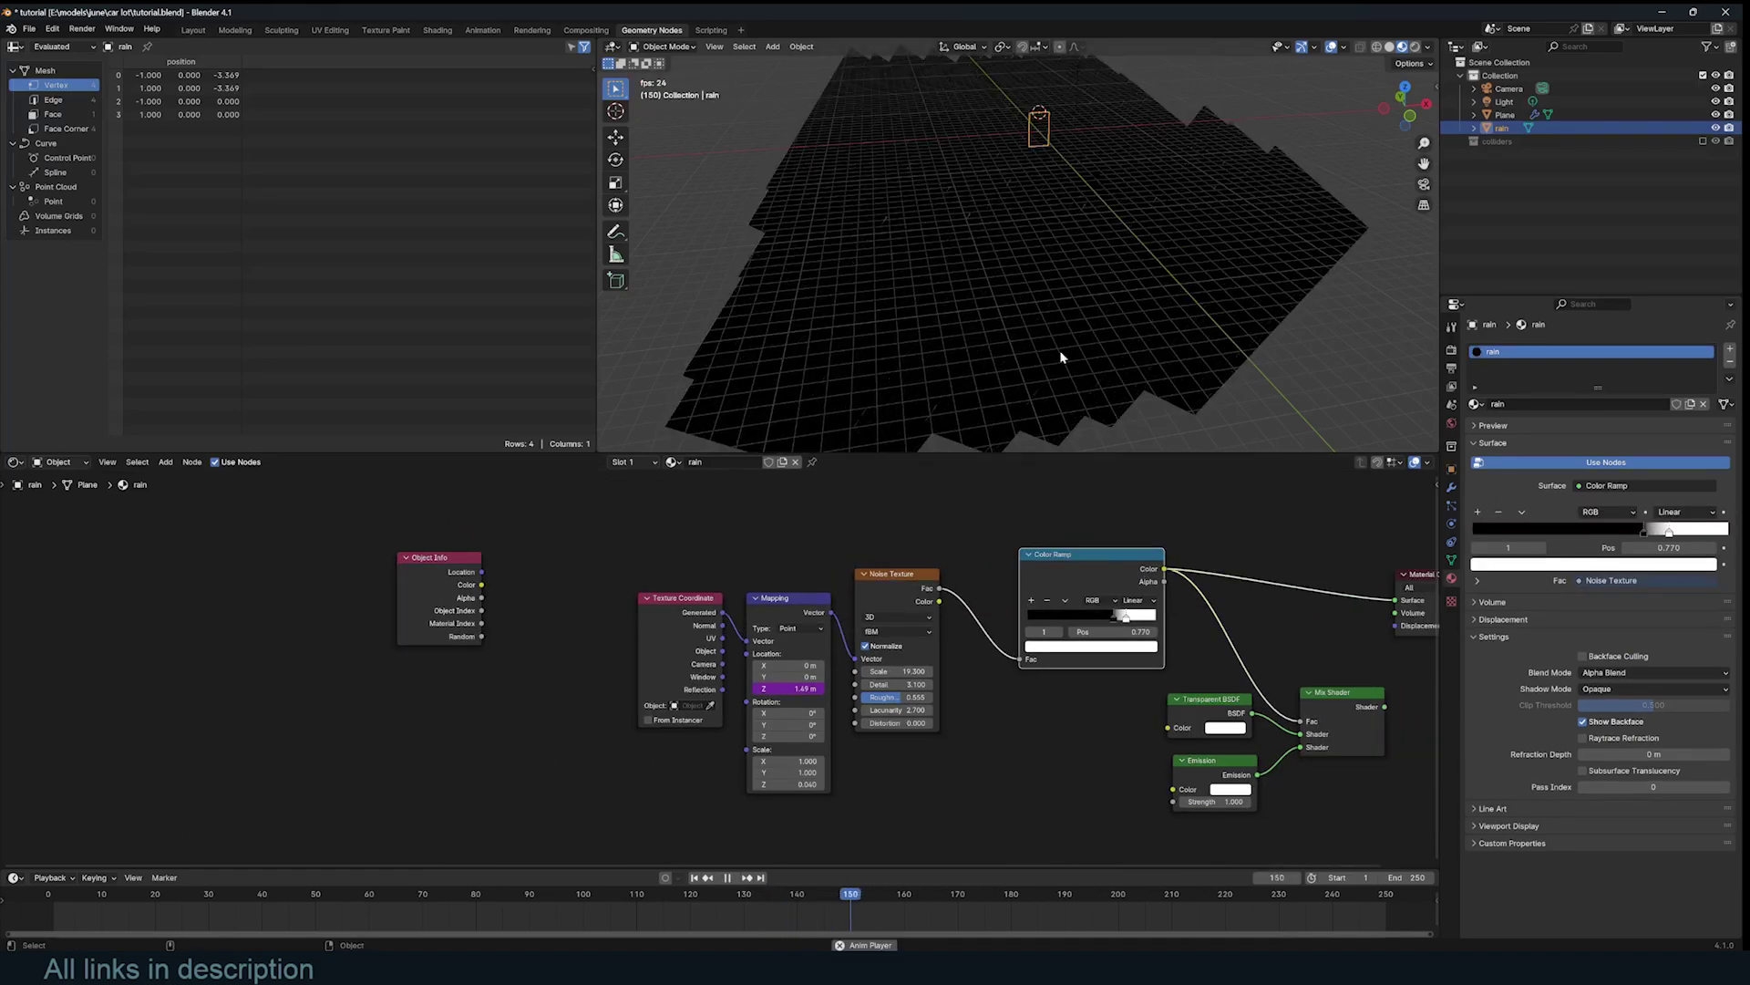
scroll(1012, 600, "up", 1)
key("space")
left_click(1012, 603)
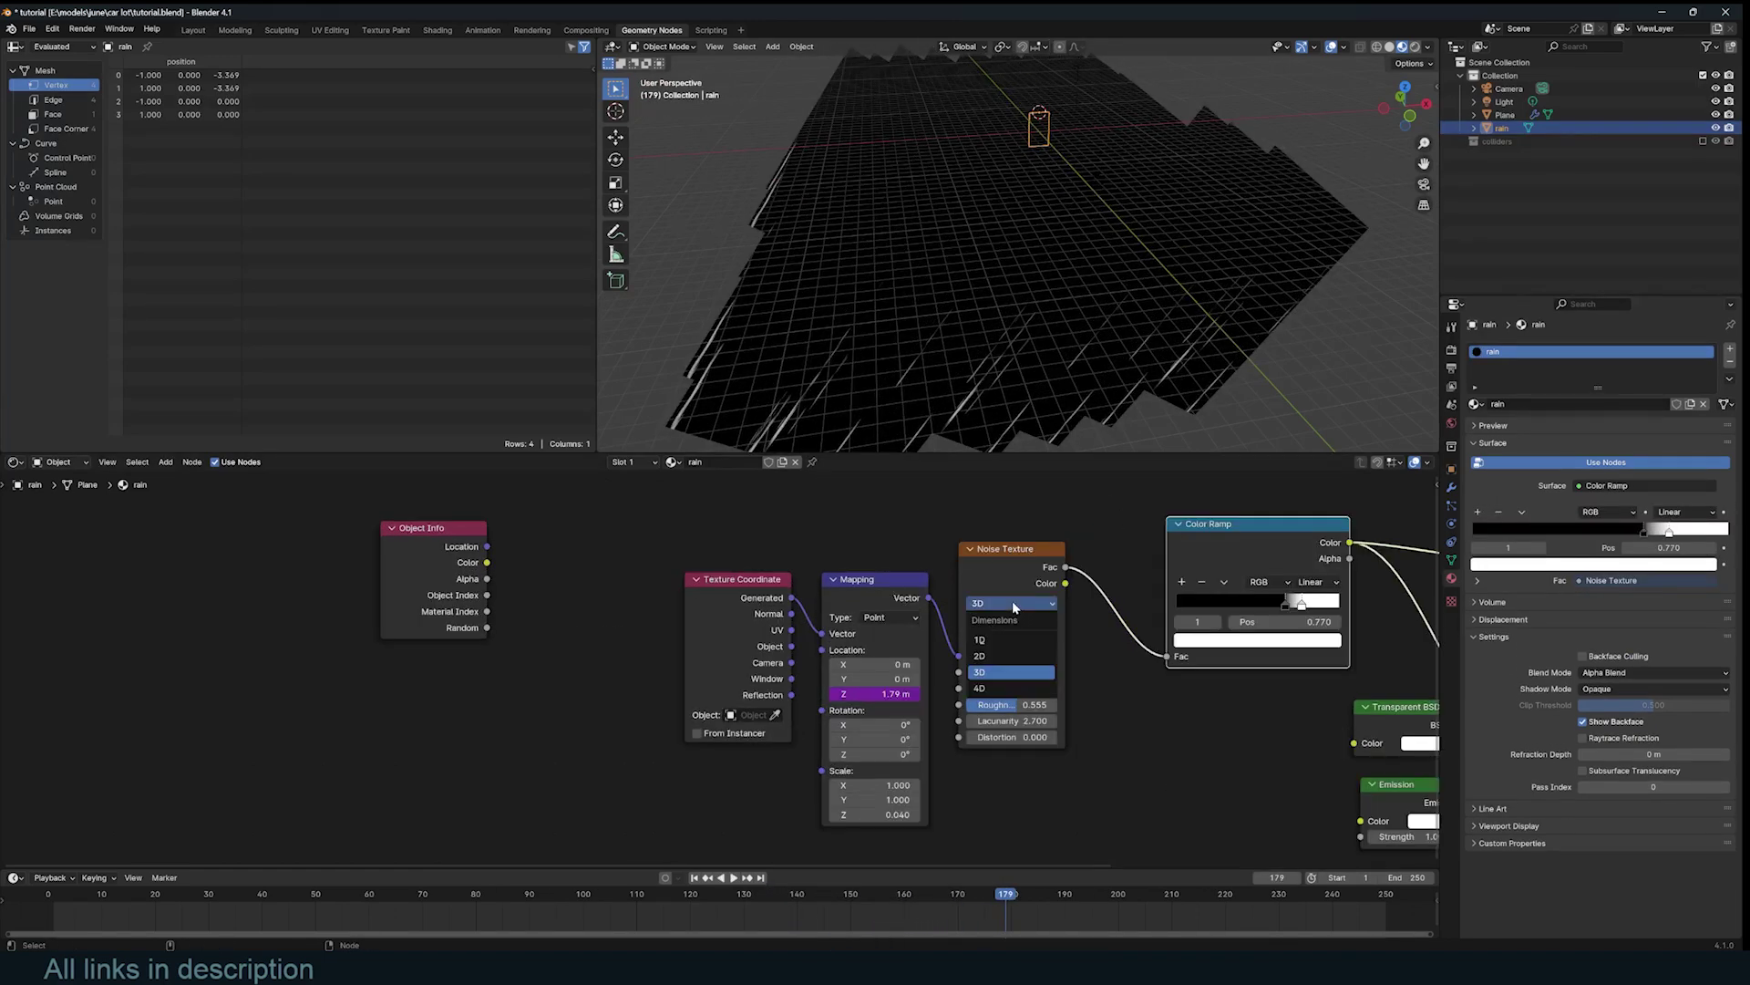
left_click(999, 687)
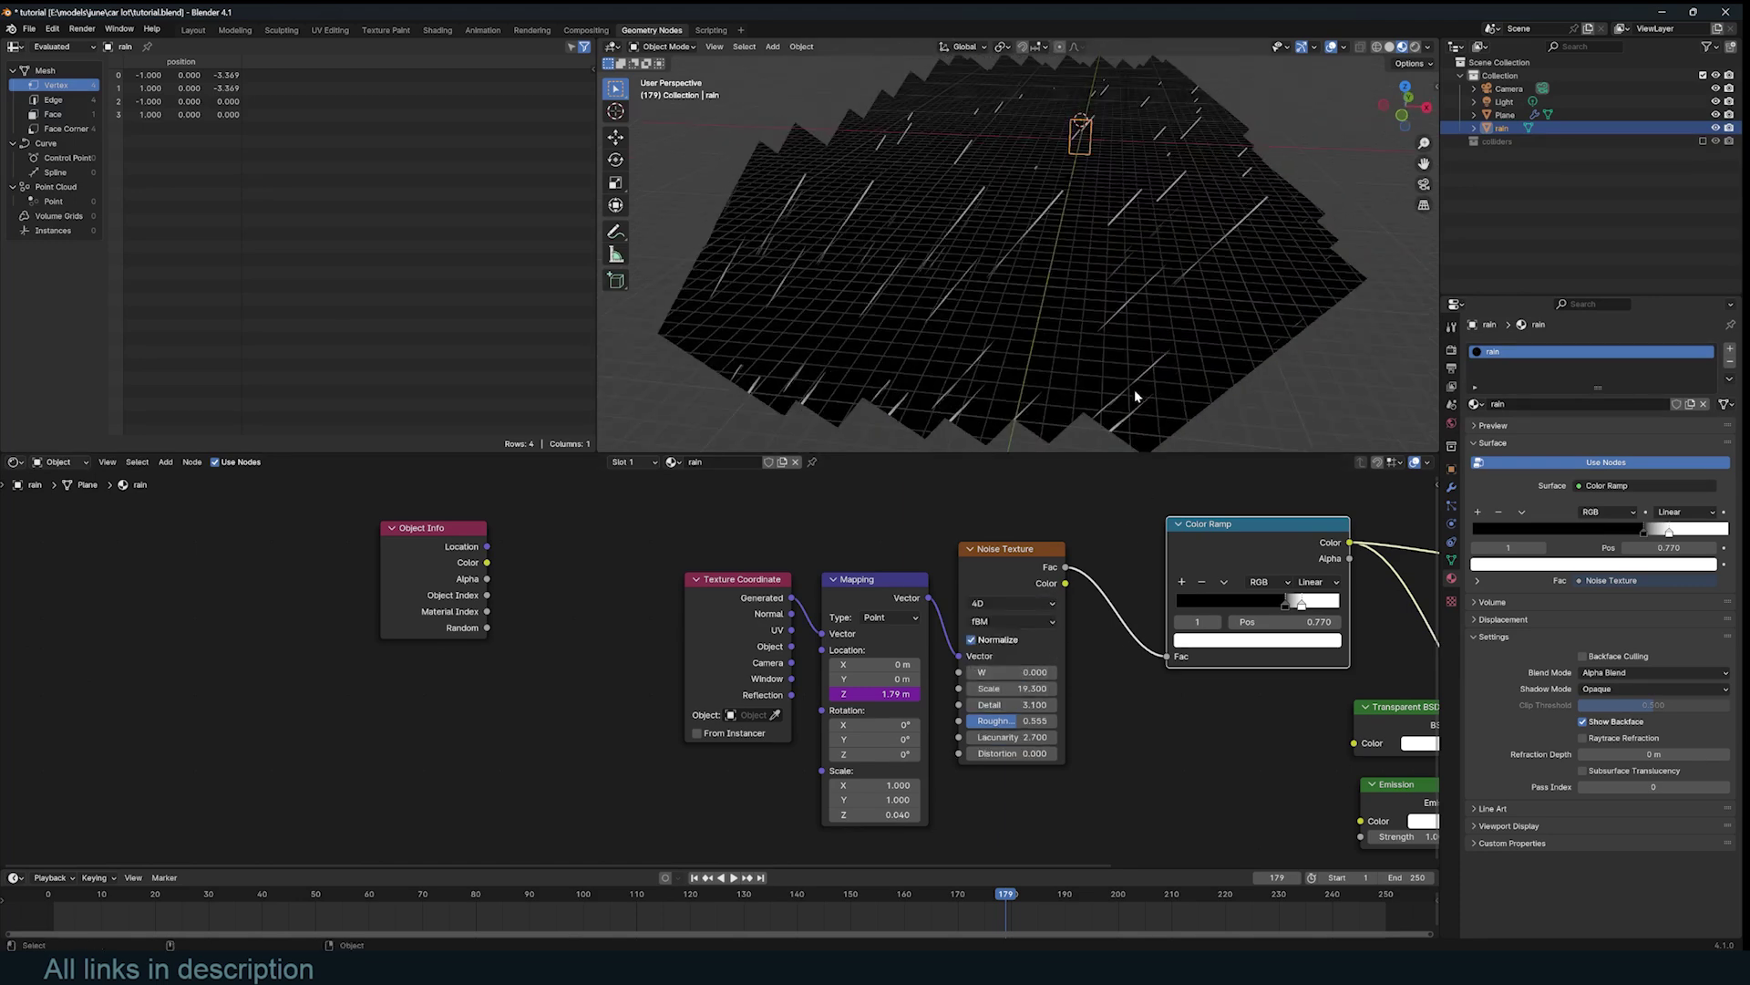
- Try different W values on the 4D Noise Texture and undo them
left_click_drag(1016, 672, 1045, 673, "shift")
key("ctrl+z")
left_click_drag(1022, 672, 1040, 672)
key("ctrl+z")
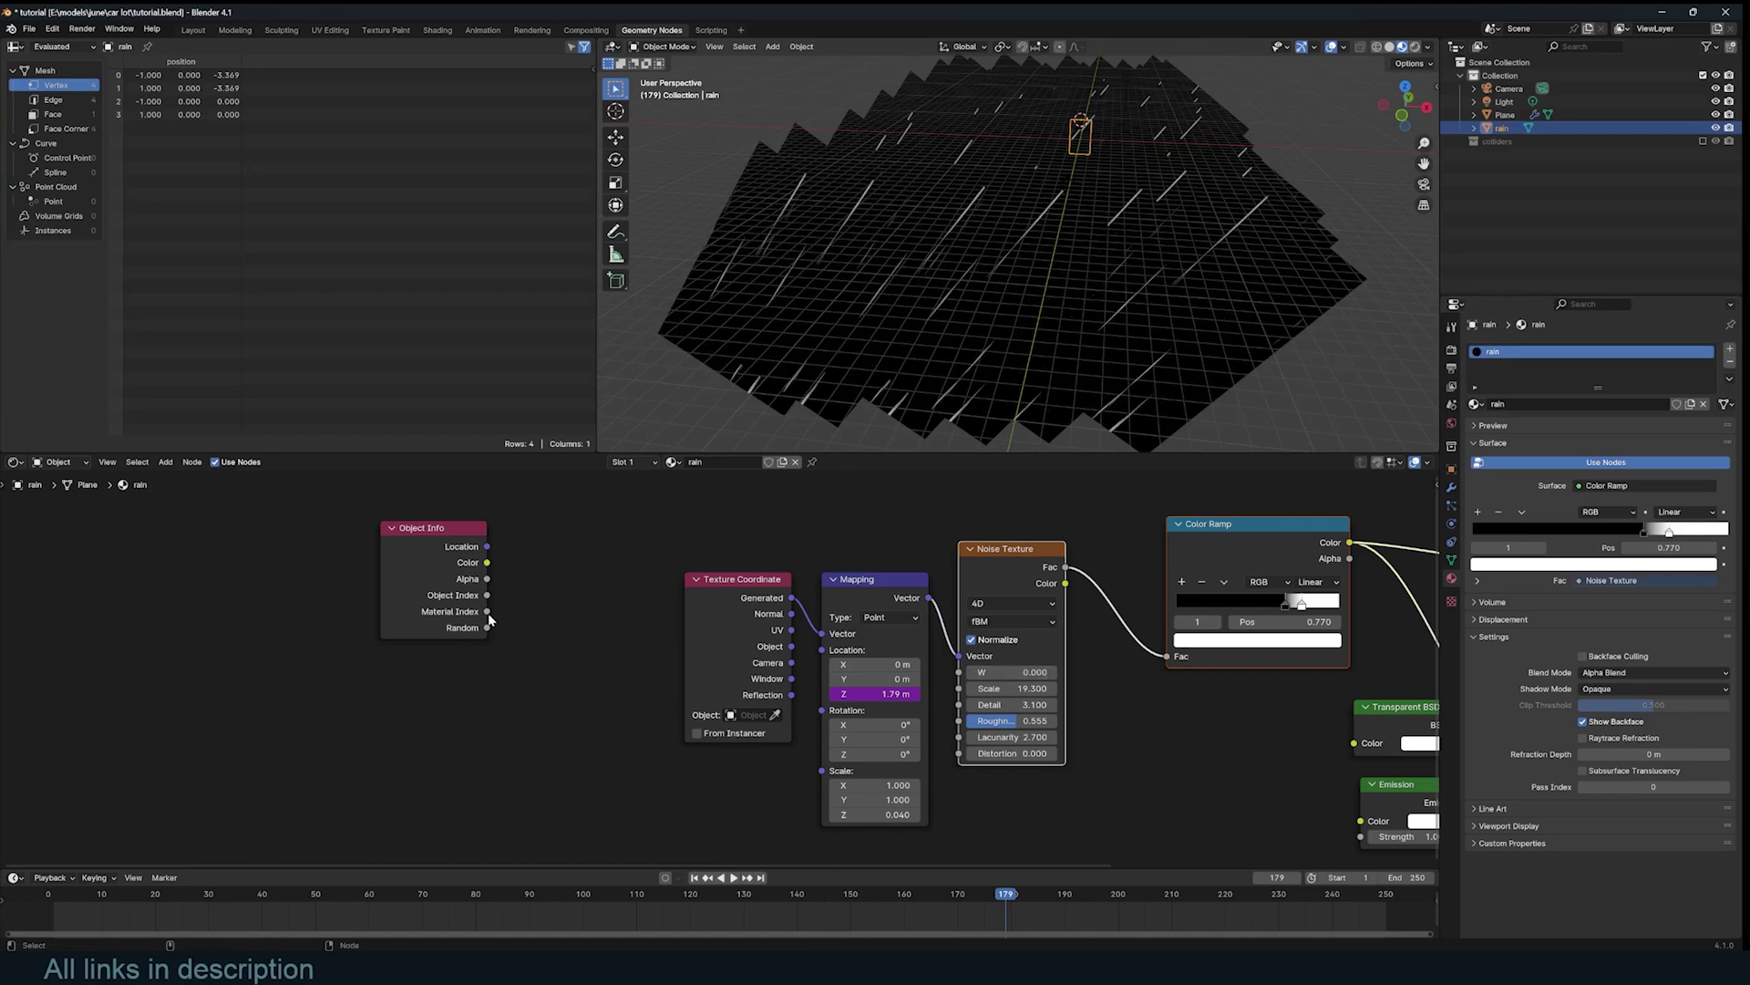
- Connect Object Info's Random output to the Noise Texture's W input and play back the varied streaks
mouse_move(487, 627)
left_mouse_down()
mouse_move(572, 598)
mouse_move(961, 671)
left_mouse_up()
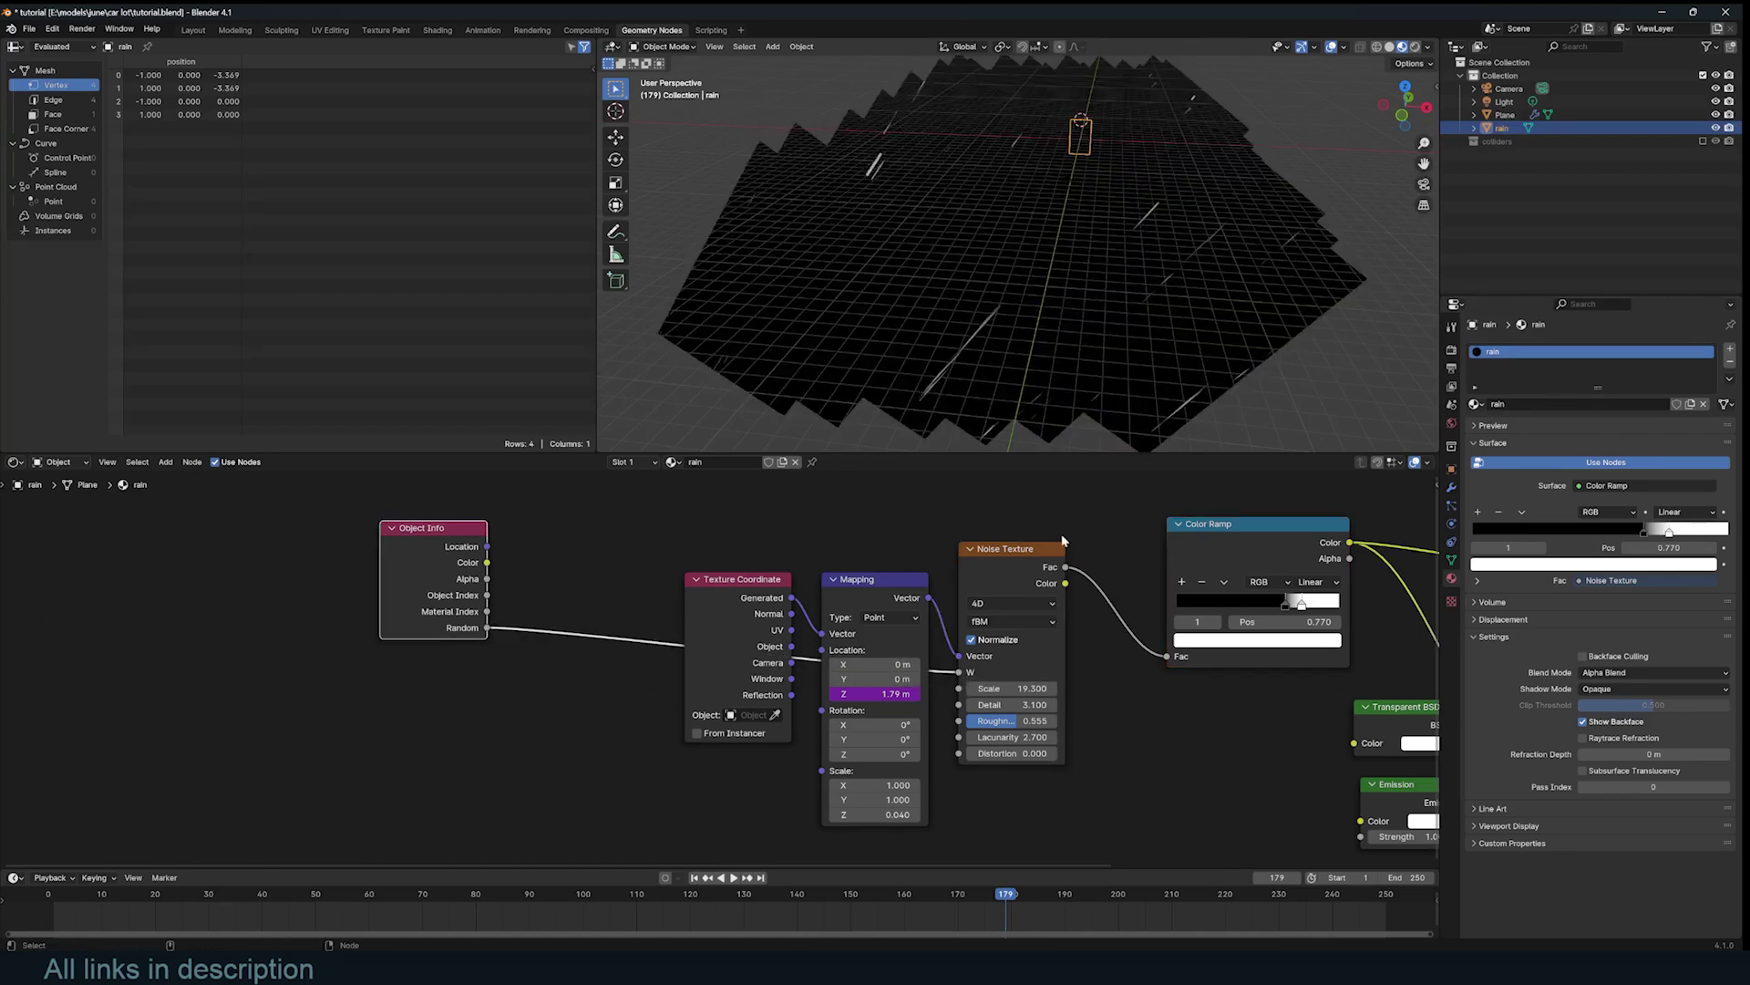
key("space")
middle_click_drag(1113, 343, 1061, 275)
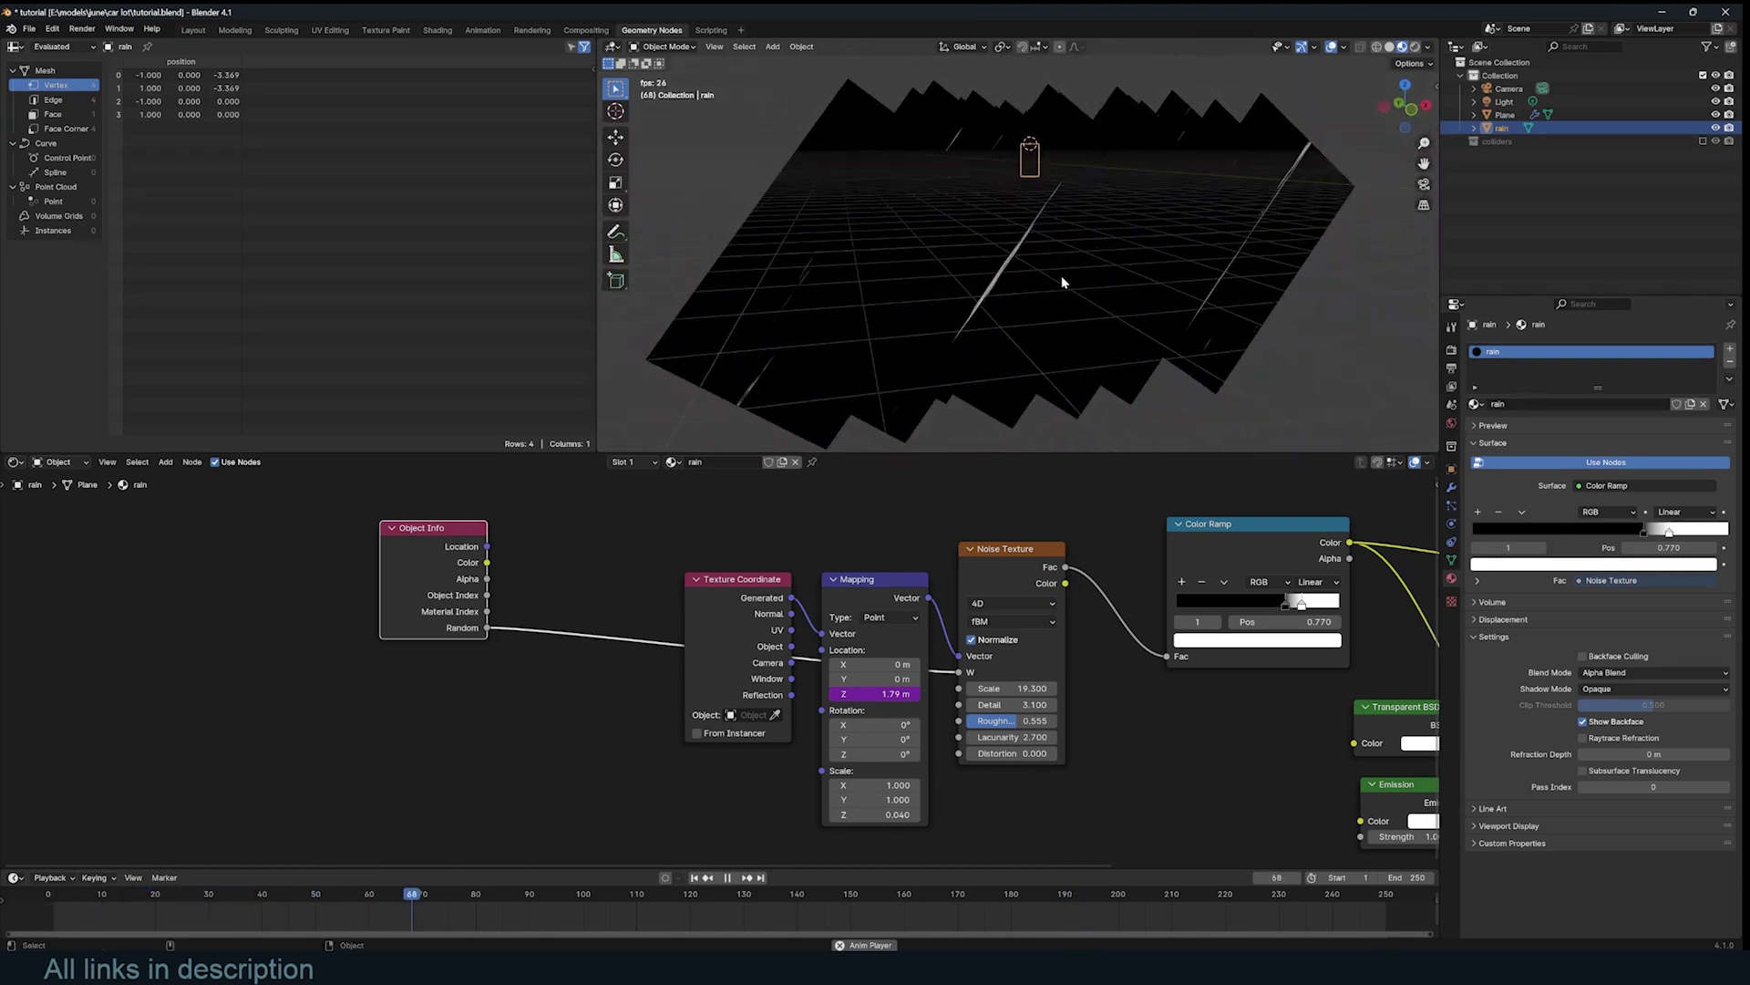
key("Escape")
- Reconnect the Mix Shader to the Material Output's surface and review the rain animation
key("Home")
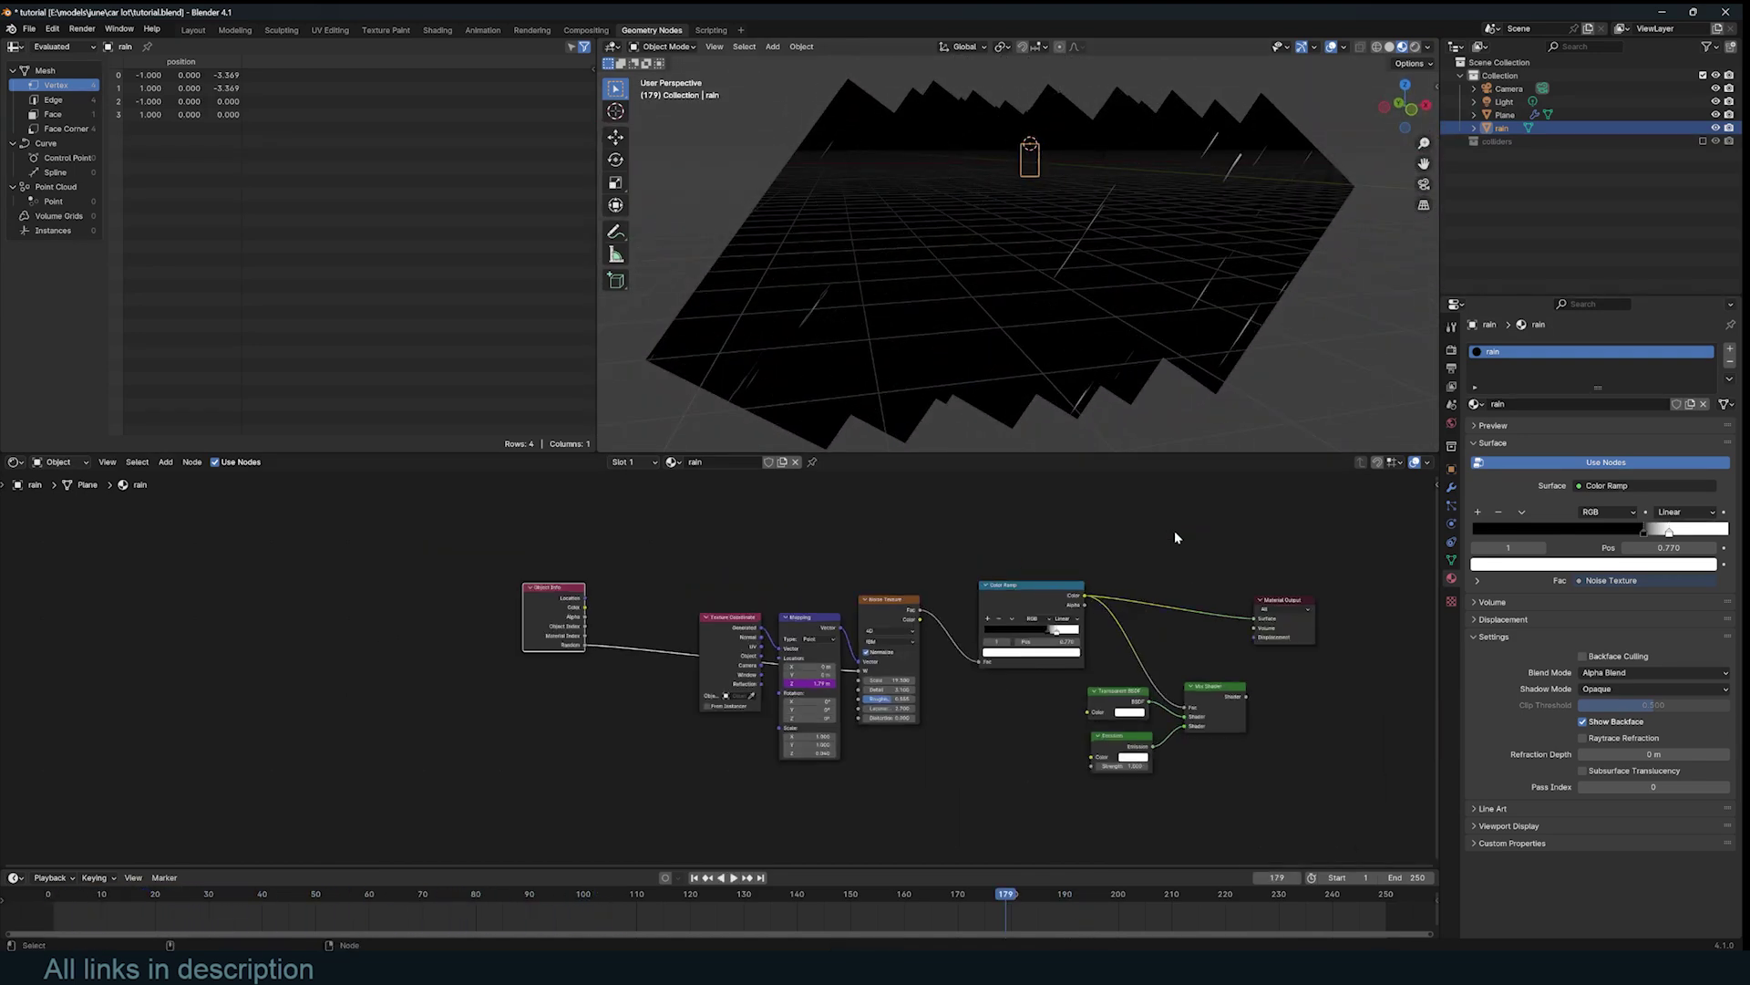
middle_click_drag(1173, 532, 1001, 550)
scroll(999, 553, "up", 5)
left_click(1198, 725, "ctrl+shift")
key("space")
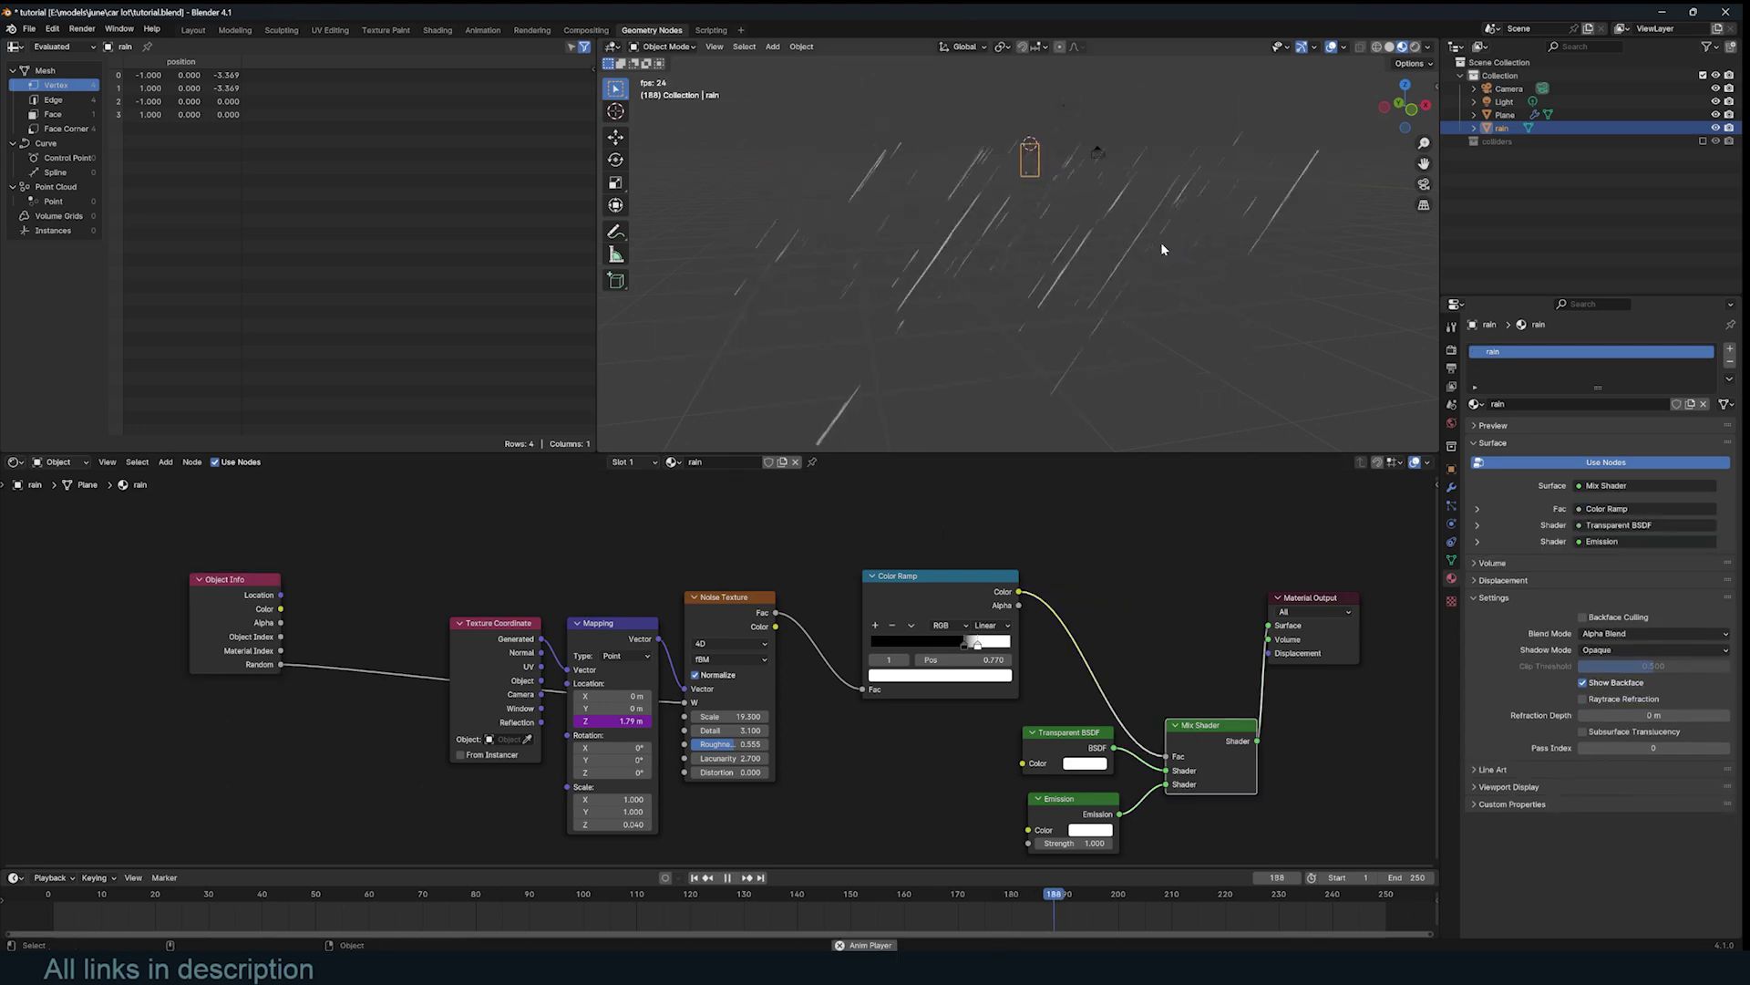
middle_click_drag(1161, 243, 1136, 233)
key("space")
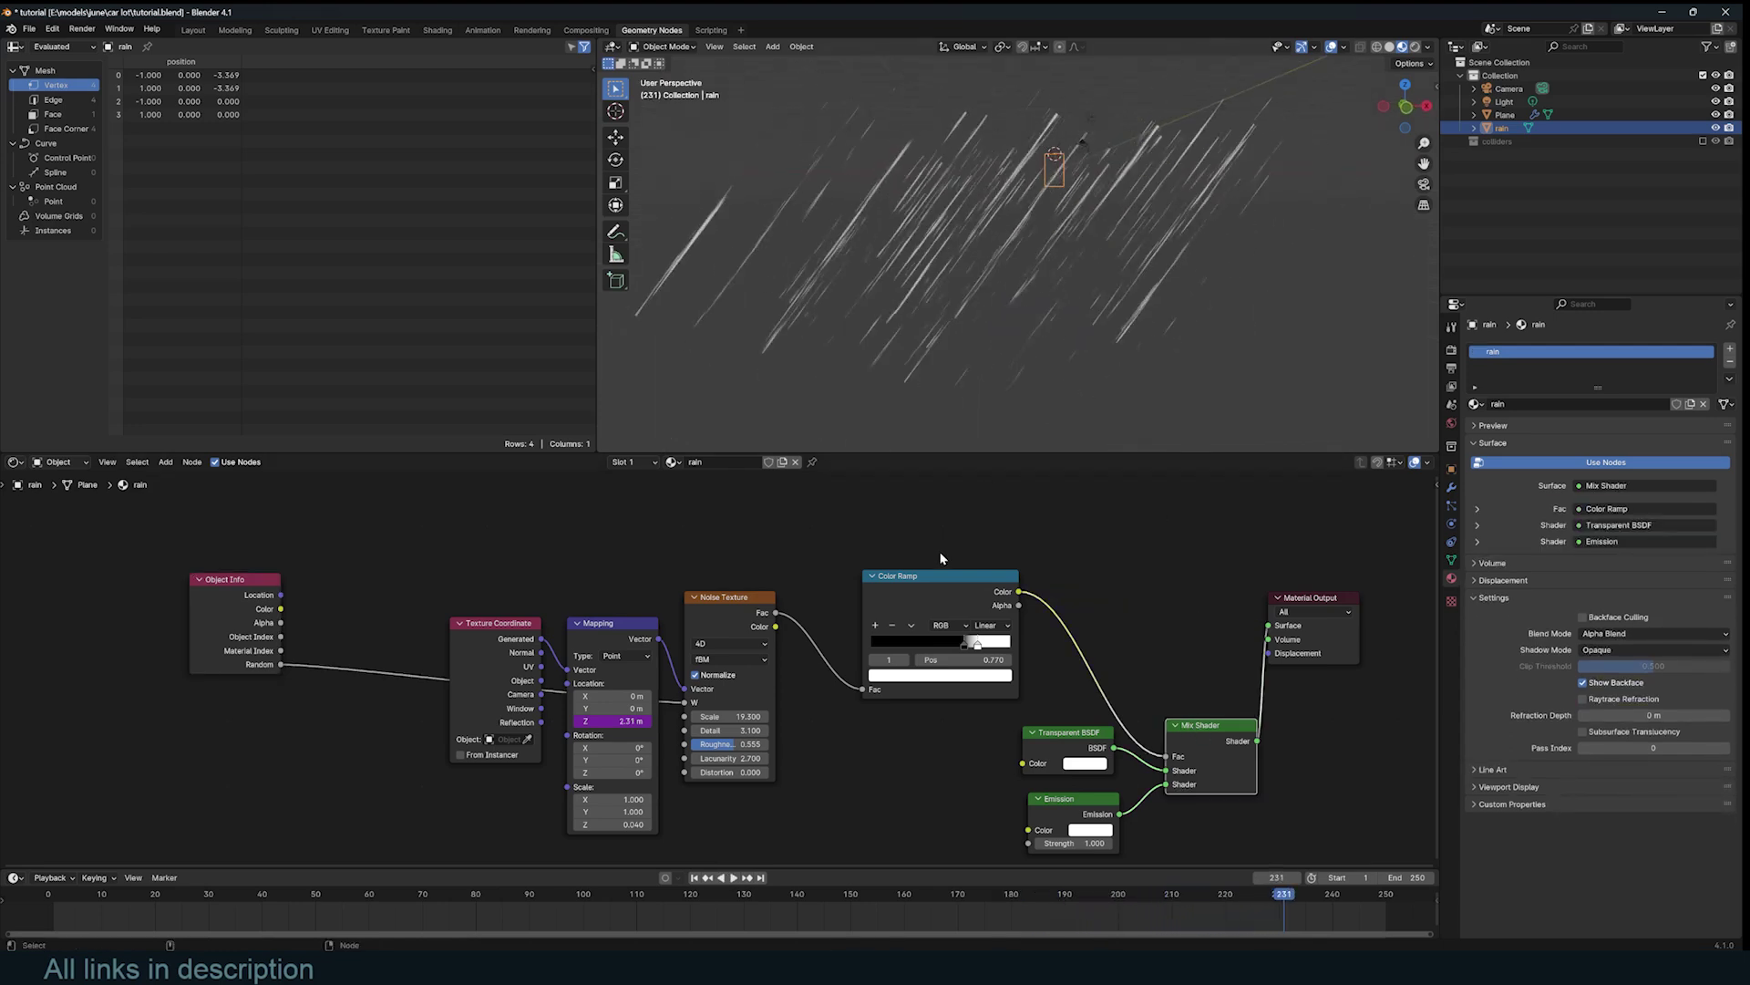
- Shift the Color Ramp's black stop to about 0.69 and increase the Noise Texture's scale for finer rain streaks
middle_click_drag(941, 558, 996, 554)
mouse_move(1042, 640)
left_mouse_down()
mouse_move(1065, 639)
mouse_move(1030, 637)
left_mouse_up()
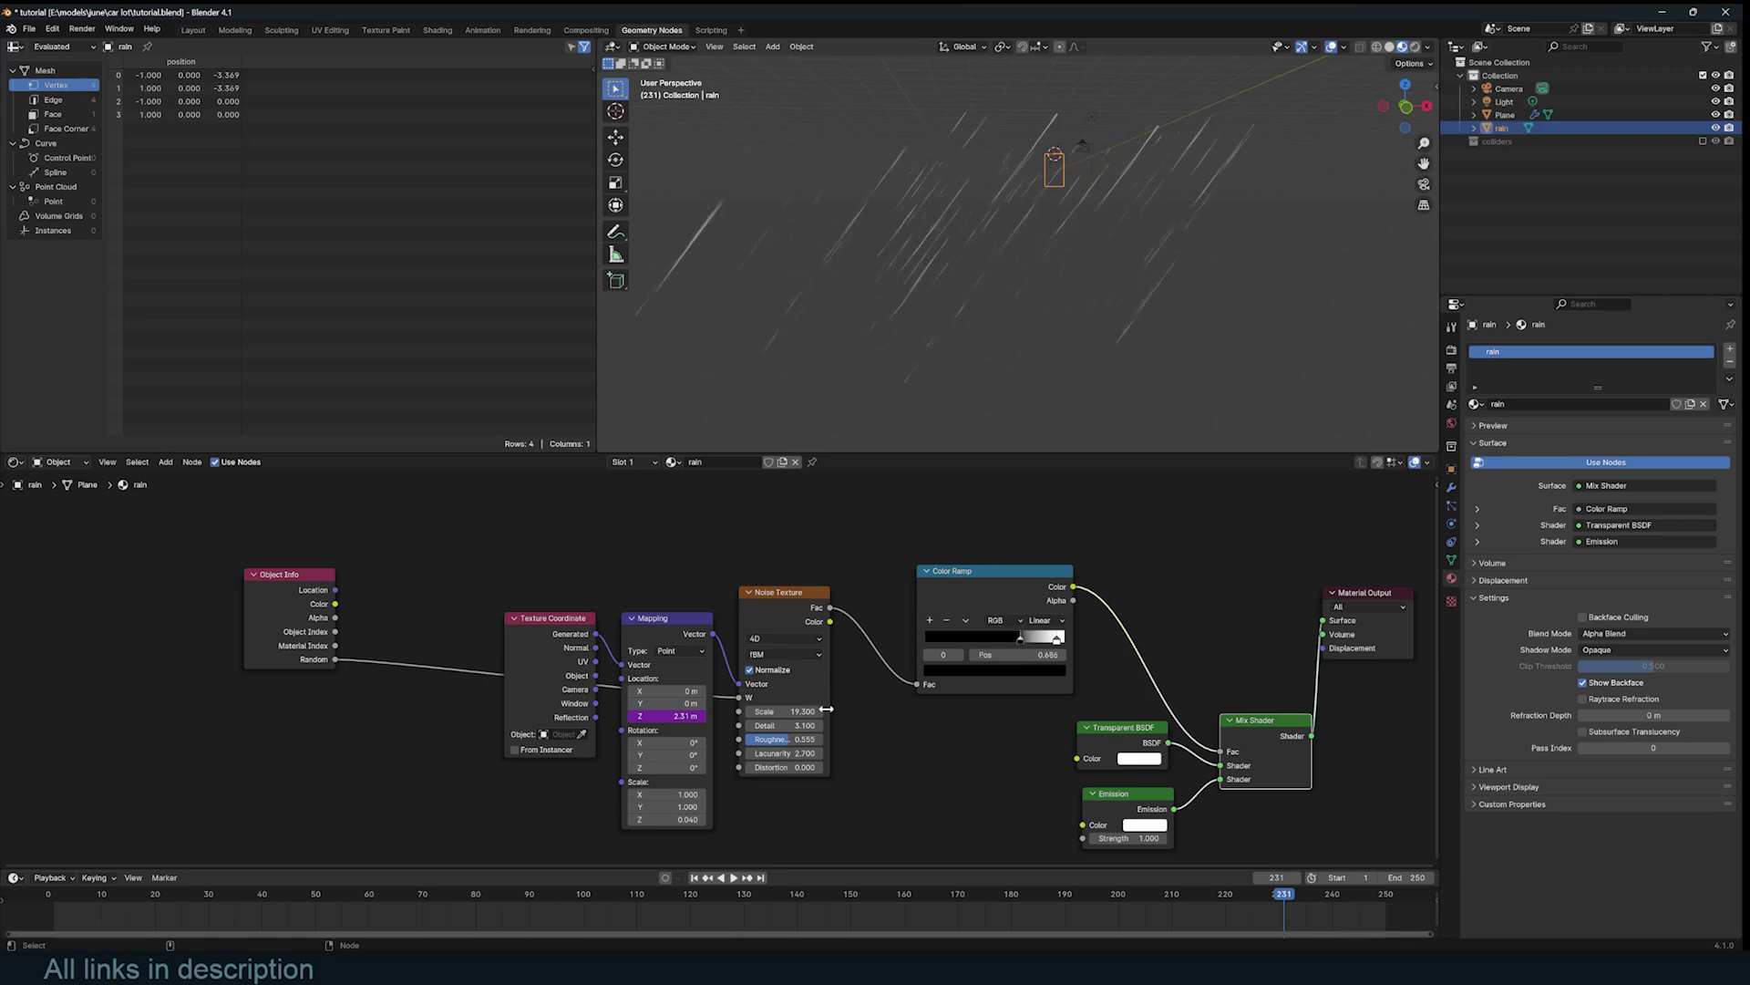
left_click_drag(826, 709, 868, 708)
key("space")
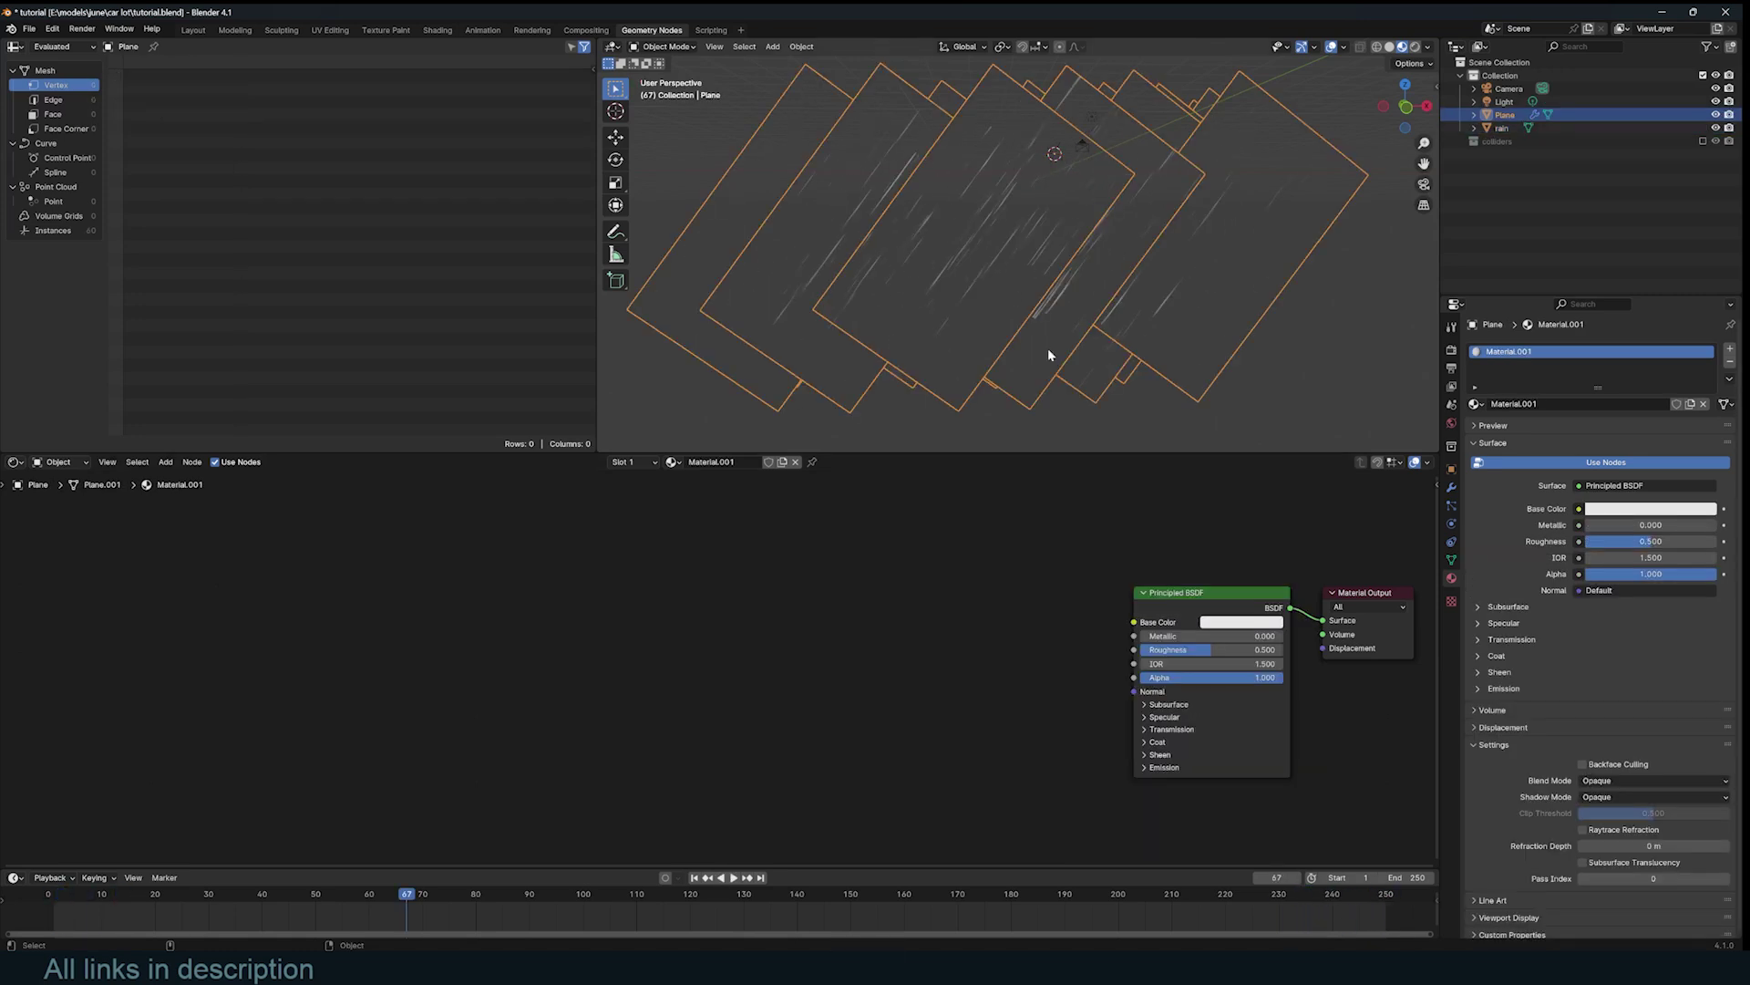
- Raise the emitter plane along Z in front view until the rain's lower edge meets the ground line, and save the file
key("KP_1")
key("g")
key("z")
left_click(1244, 210)
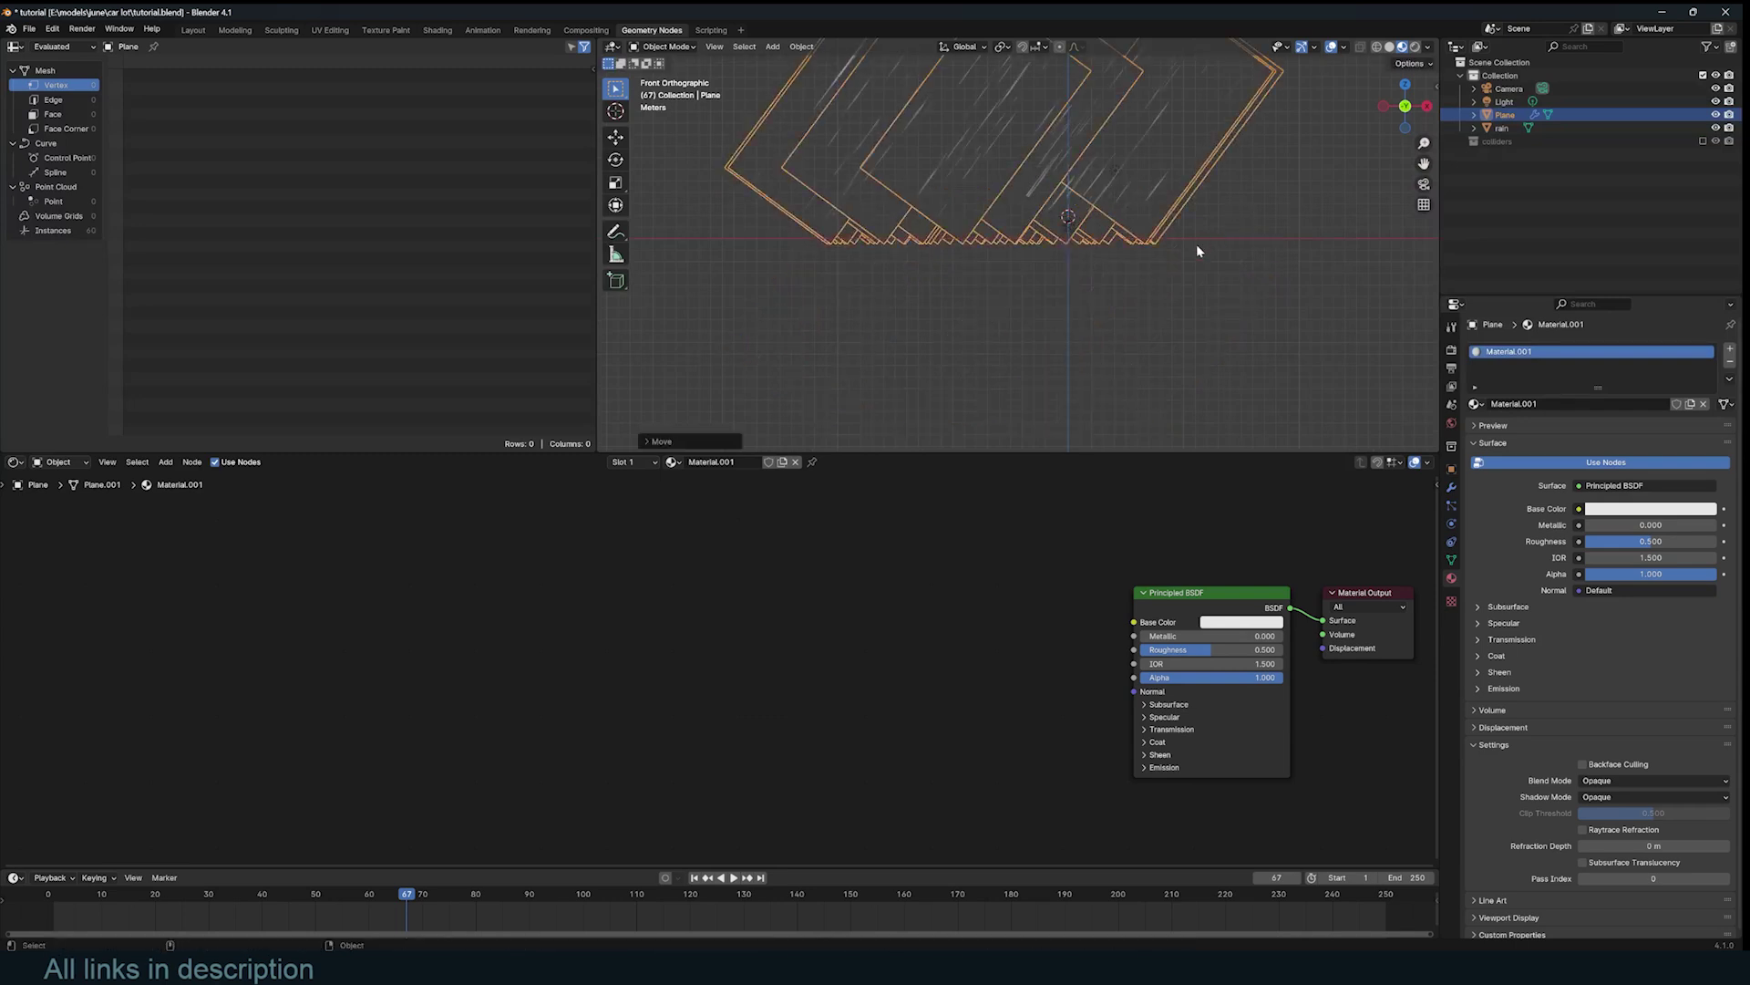
middle_click_drag(1196, 251, 1222, 301)
key("ctrl+s")
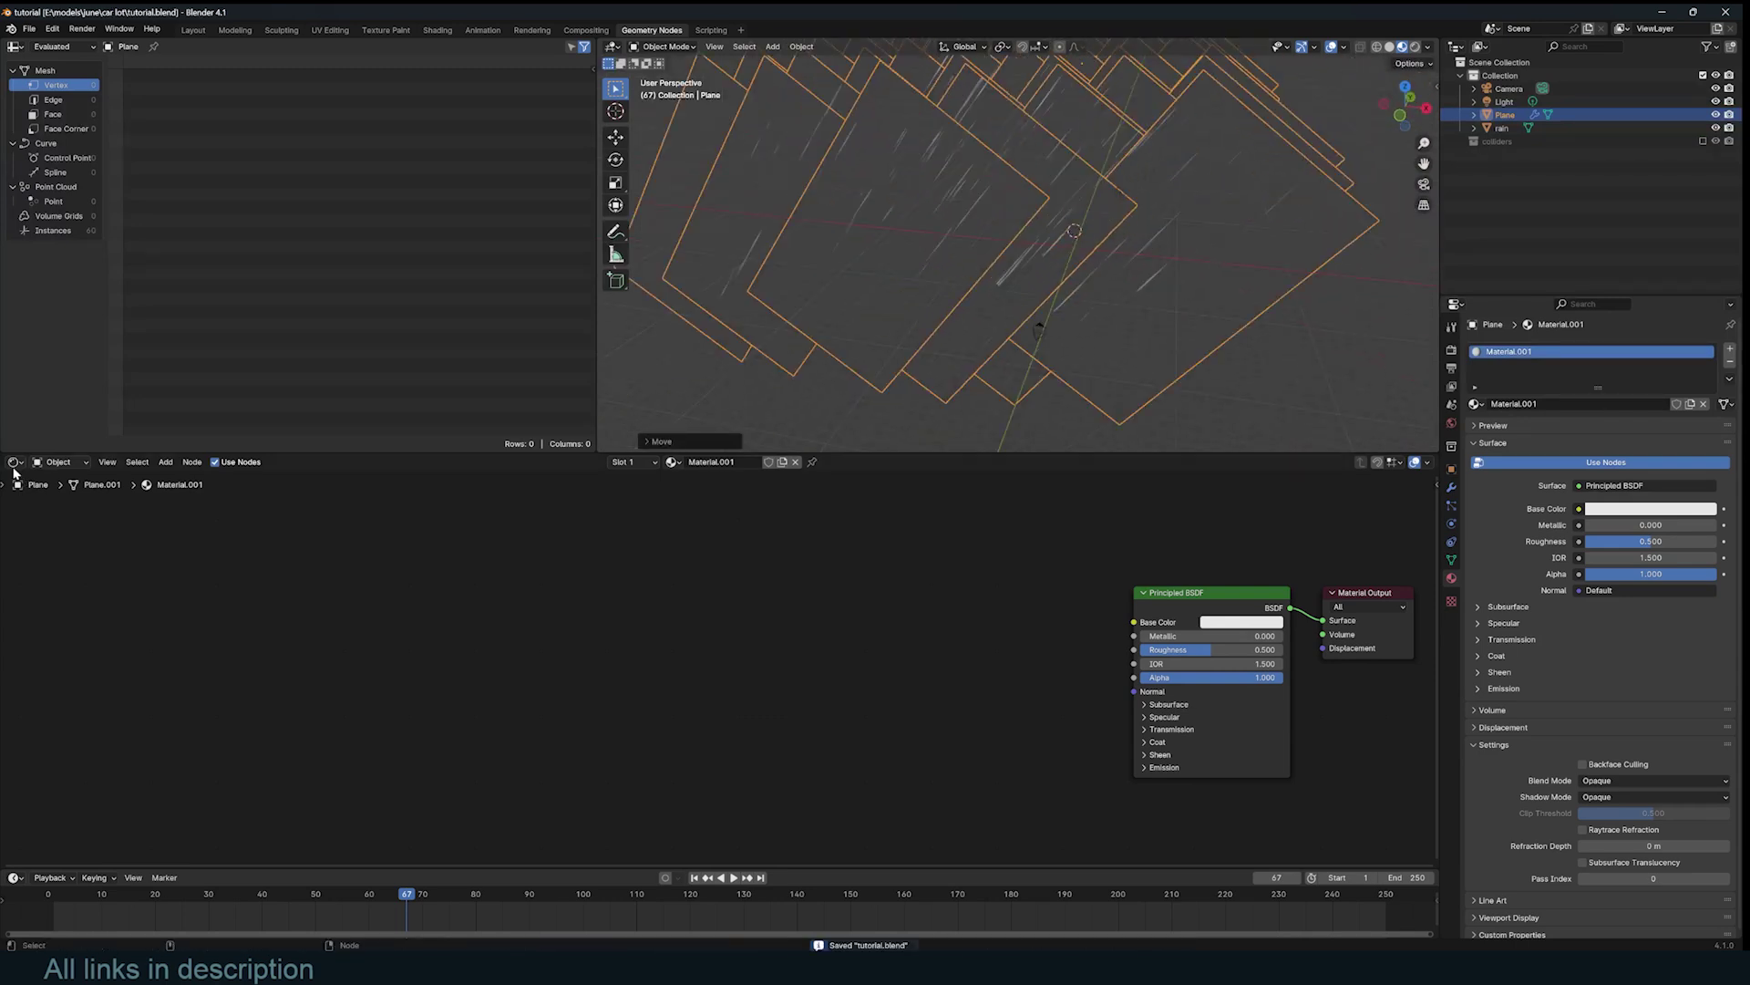
- Return to the plane's geometry nodes and add the colliders collection as a Collection Info node below the Object Info node
left_click(16, 461)
left_click(55, 580)
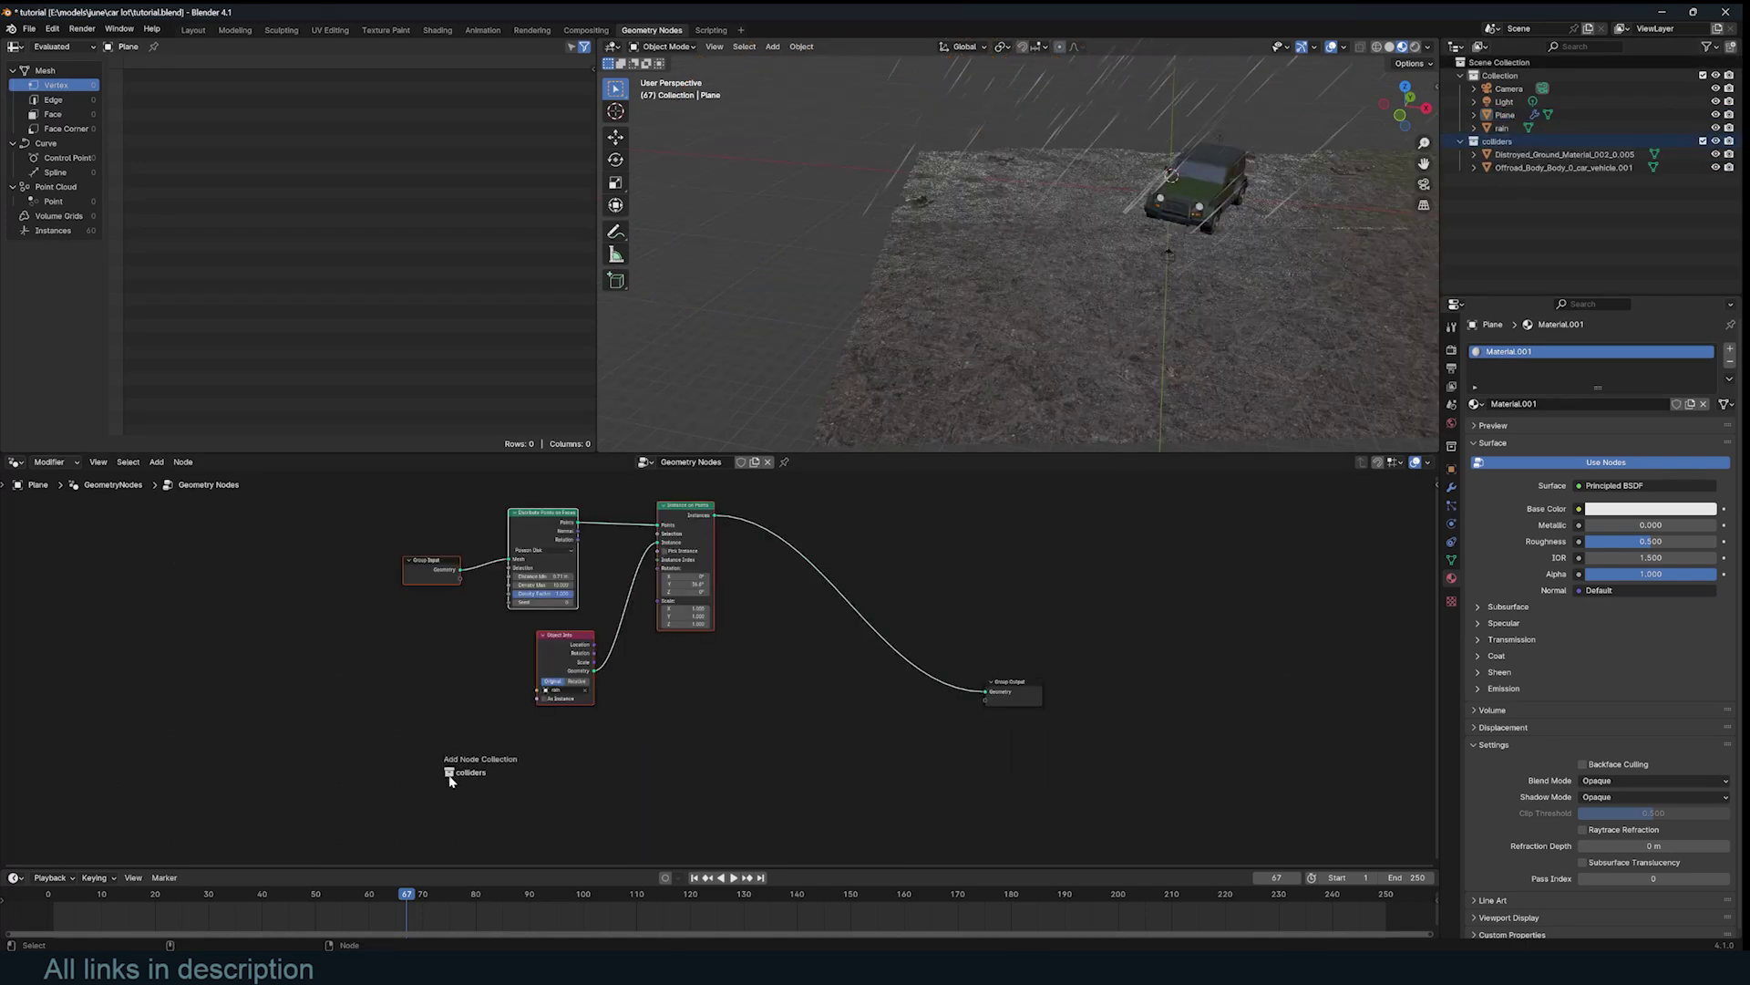
left_click_drag(446, 773, 439, 775)
left_click(610, 761)
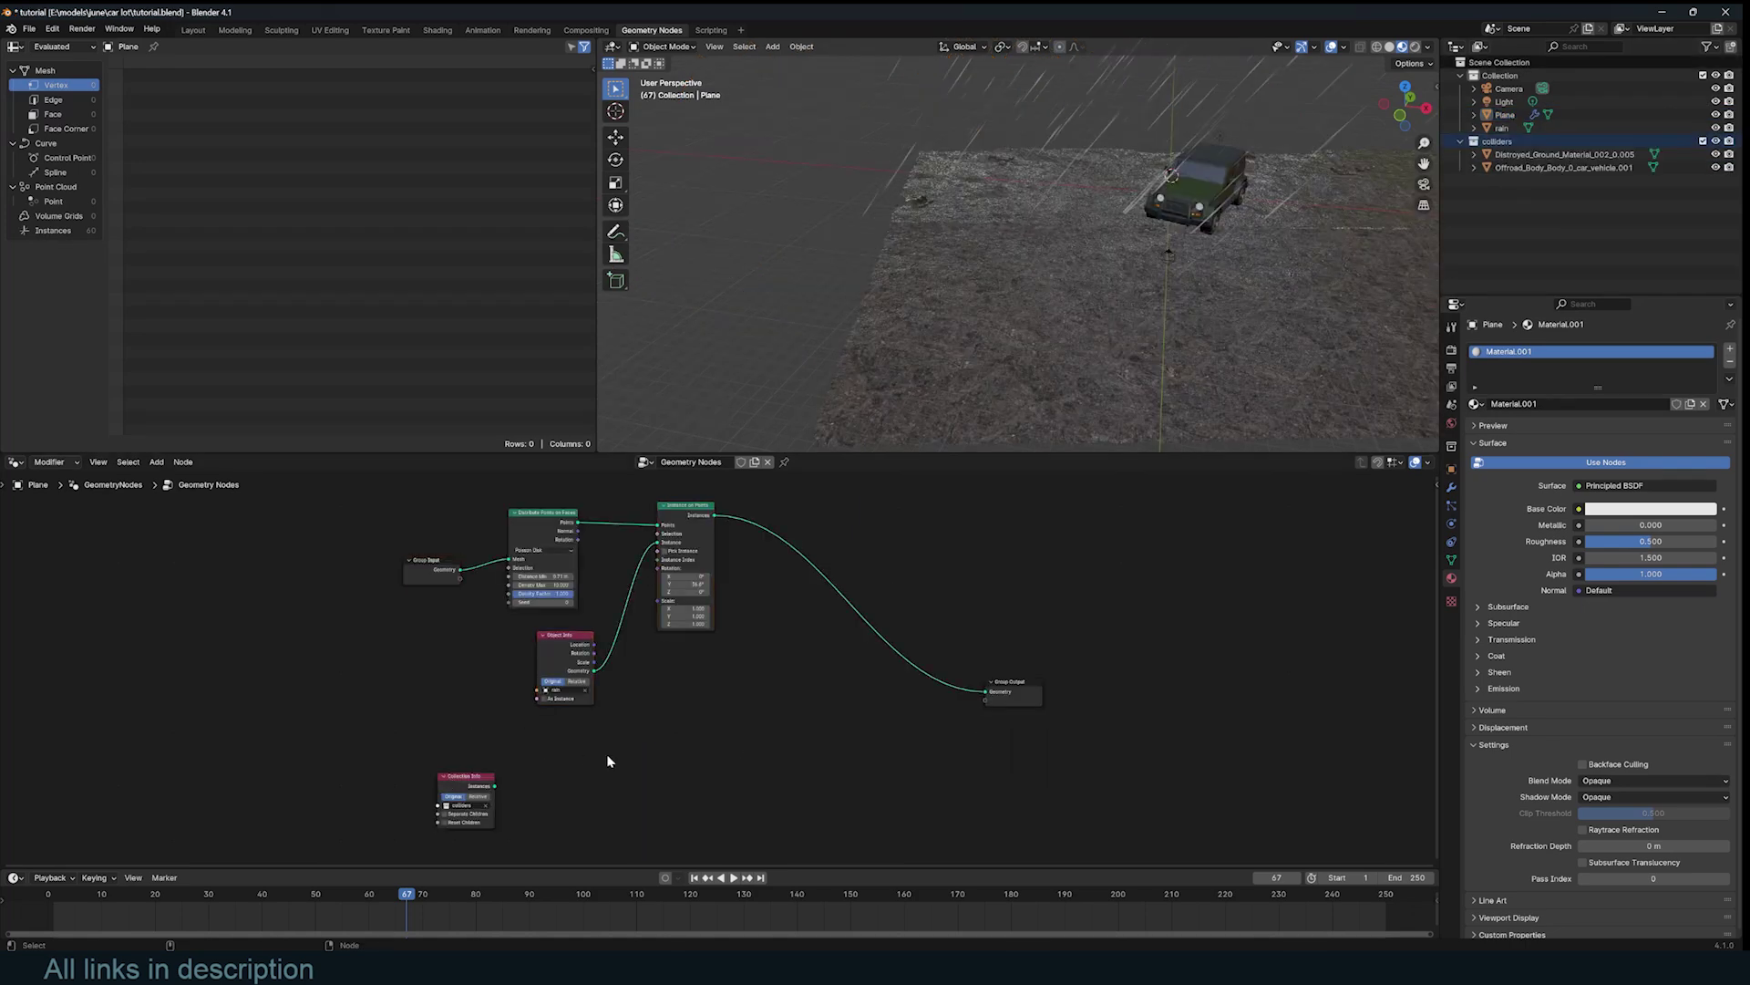
- Select the destroyed-ground mesh in the colliders collection and examine its surface up close
middle_click_drag(1188, 371, 1190, 313)
left_click(1201, 292)
key("q")
left_click(1188, 334)
scroll(1188, 335, "up", 3)
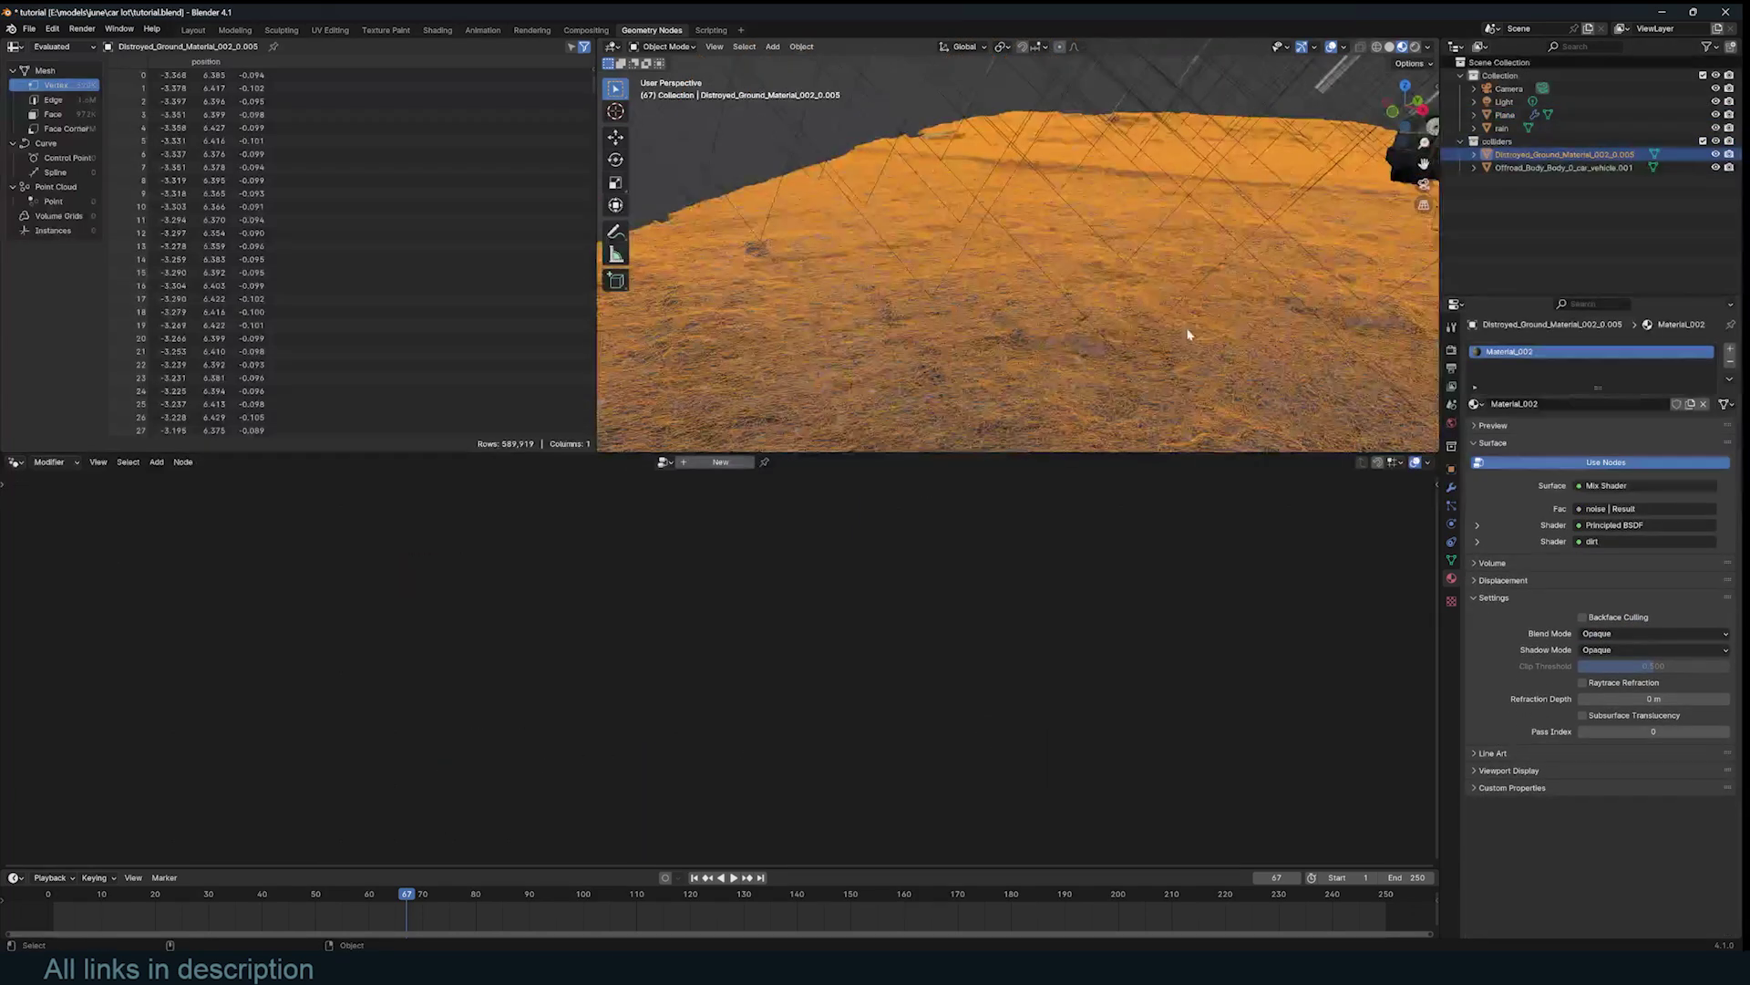
- Add a Decimate modifier with a ratio of 0.1 to the destroyed-ground mesh and apply it
scroll(1188, 334, "up", 2)
key("q")
left_click(1188, 335)
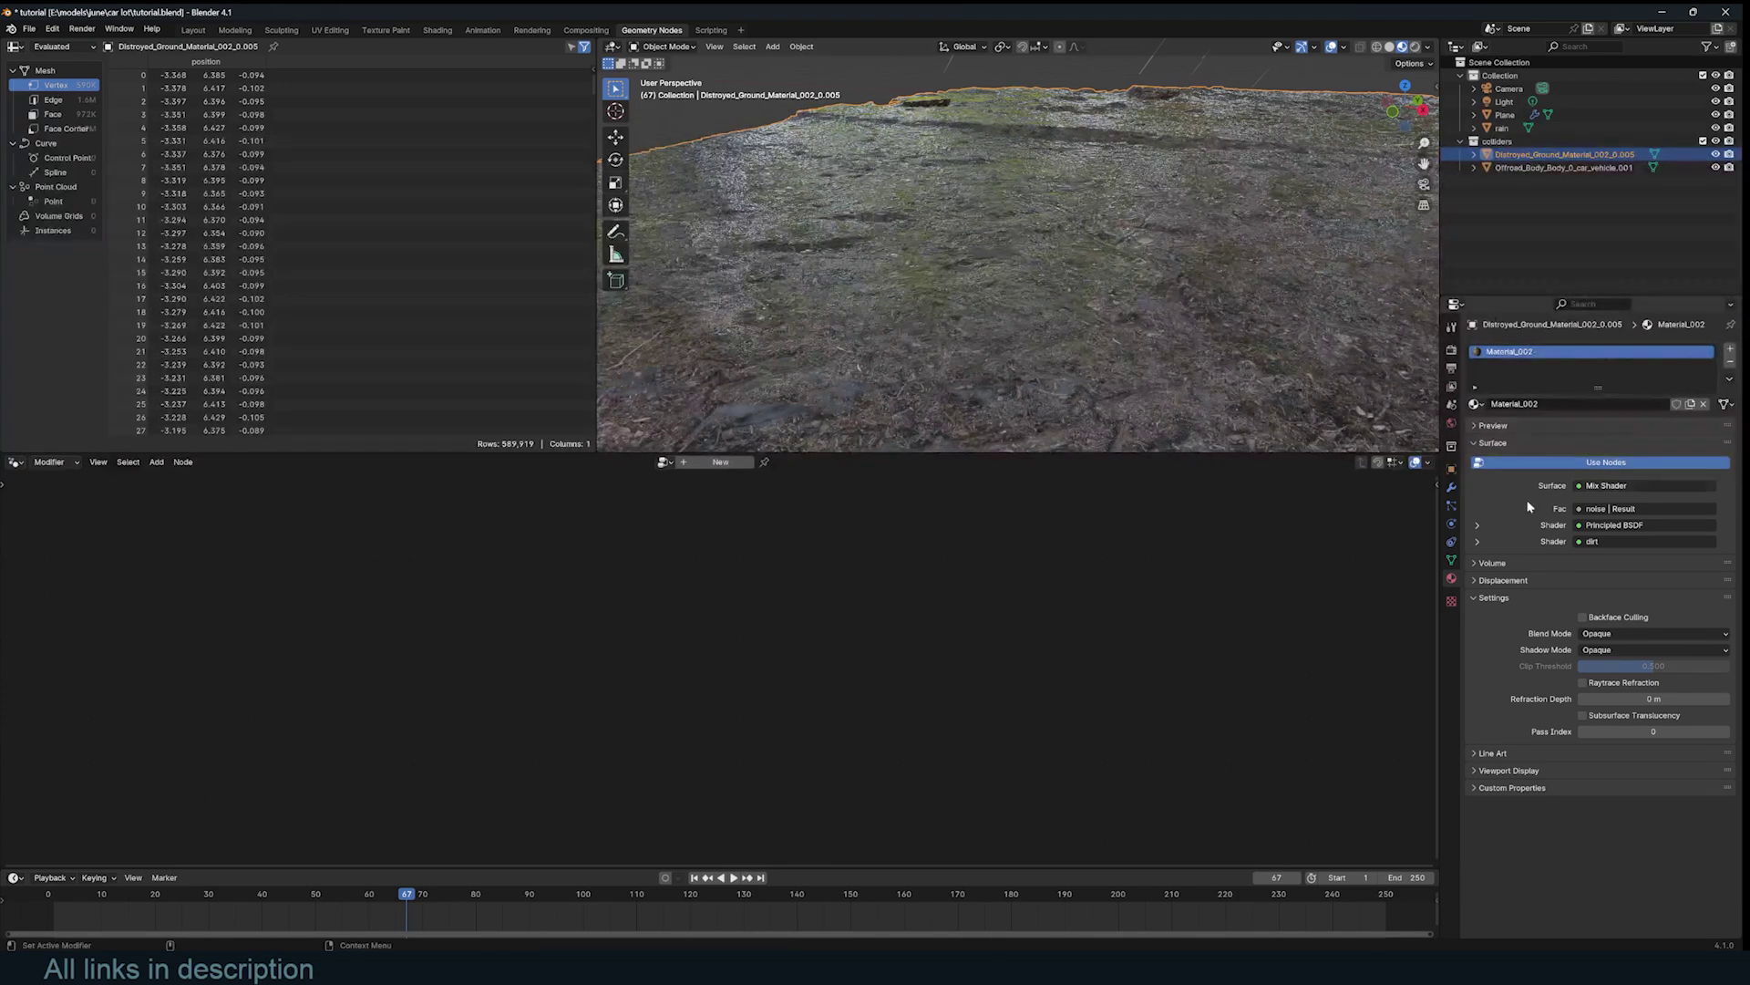
left_click(1453, 490)
left_click(1643, 352)
type("de")
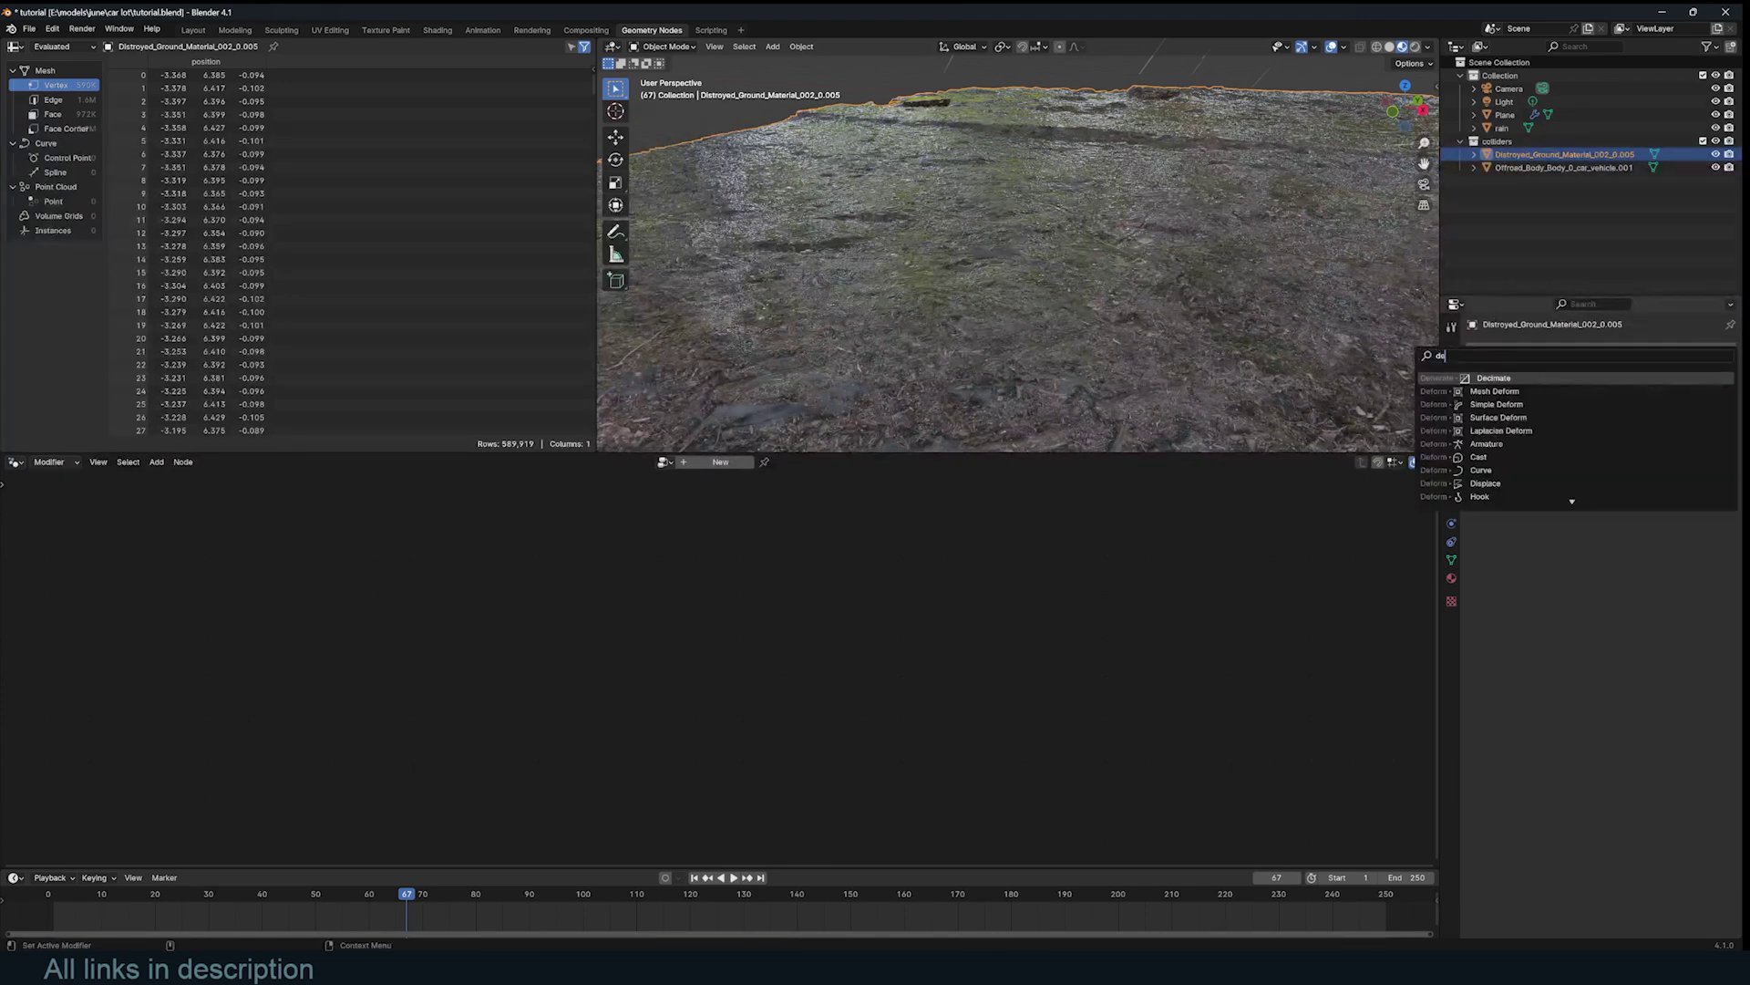
left_click(1610, 380)
left_click(1621, 442)
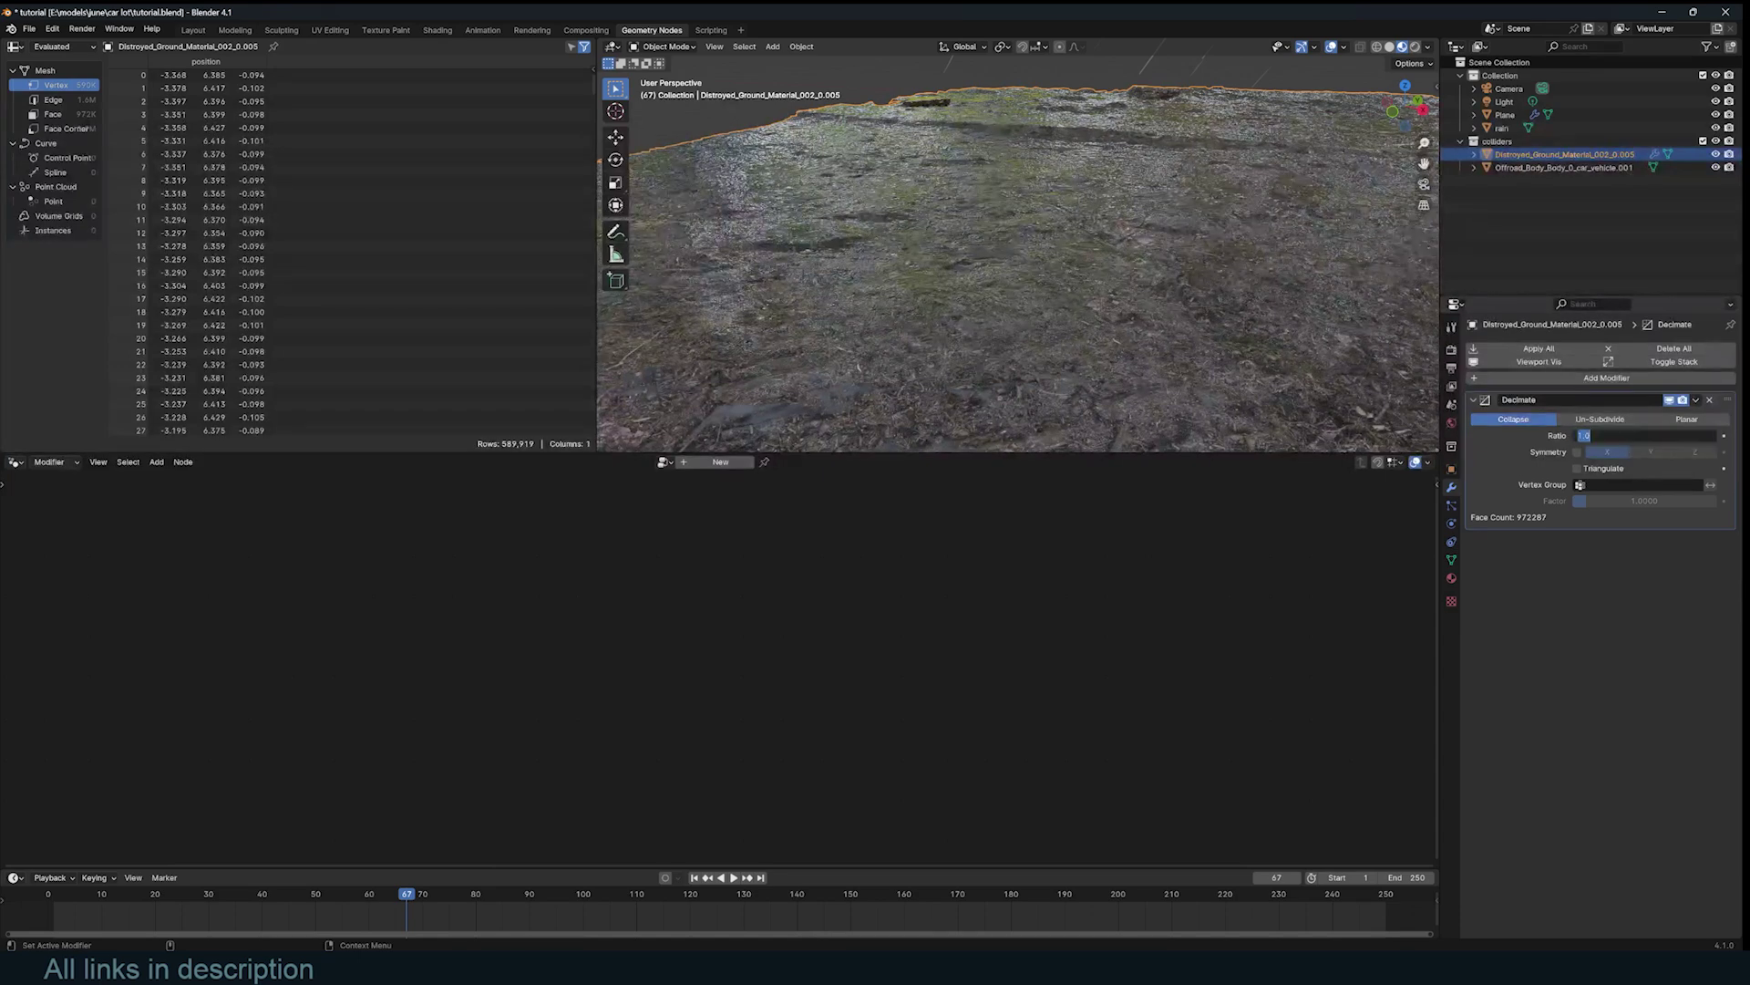
type(".1")
key("Return")
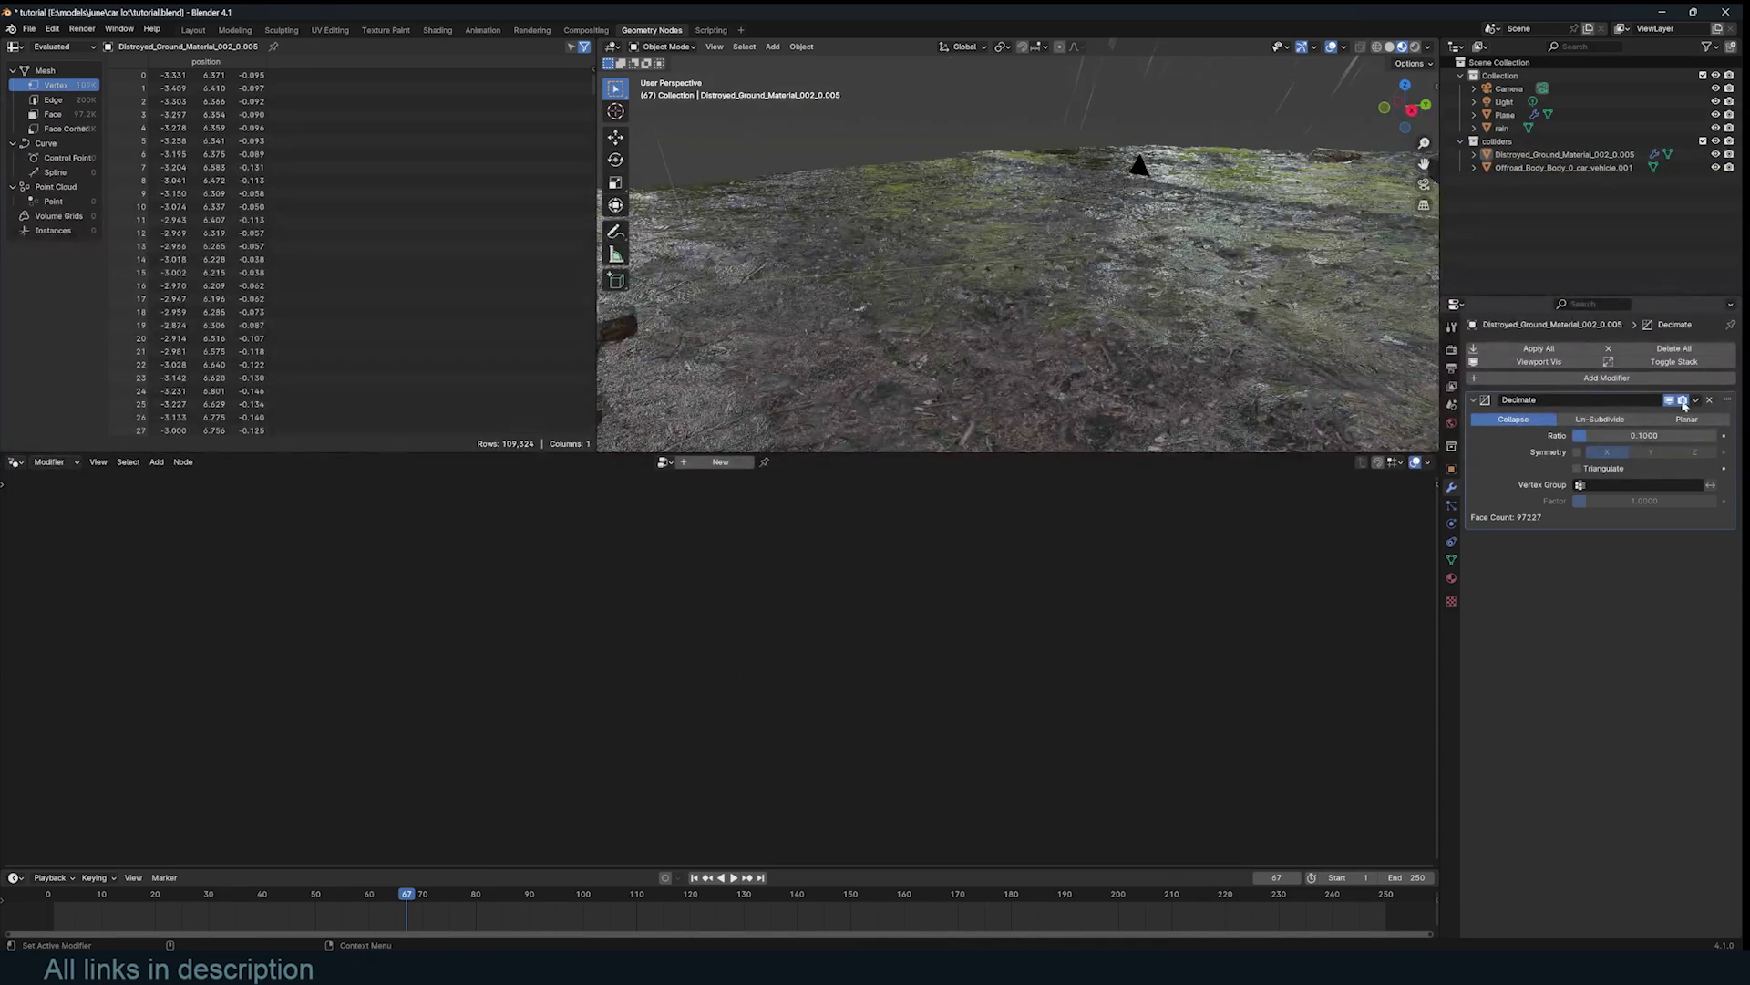
left_click(1694, 400)
left_click(1671, 417)
- Examine the decimated ground around the vehicle and preview the scene in rendered shading
middle_click_drag(1313, 308, 1106, 274)
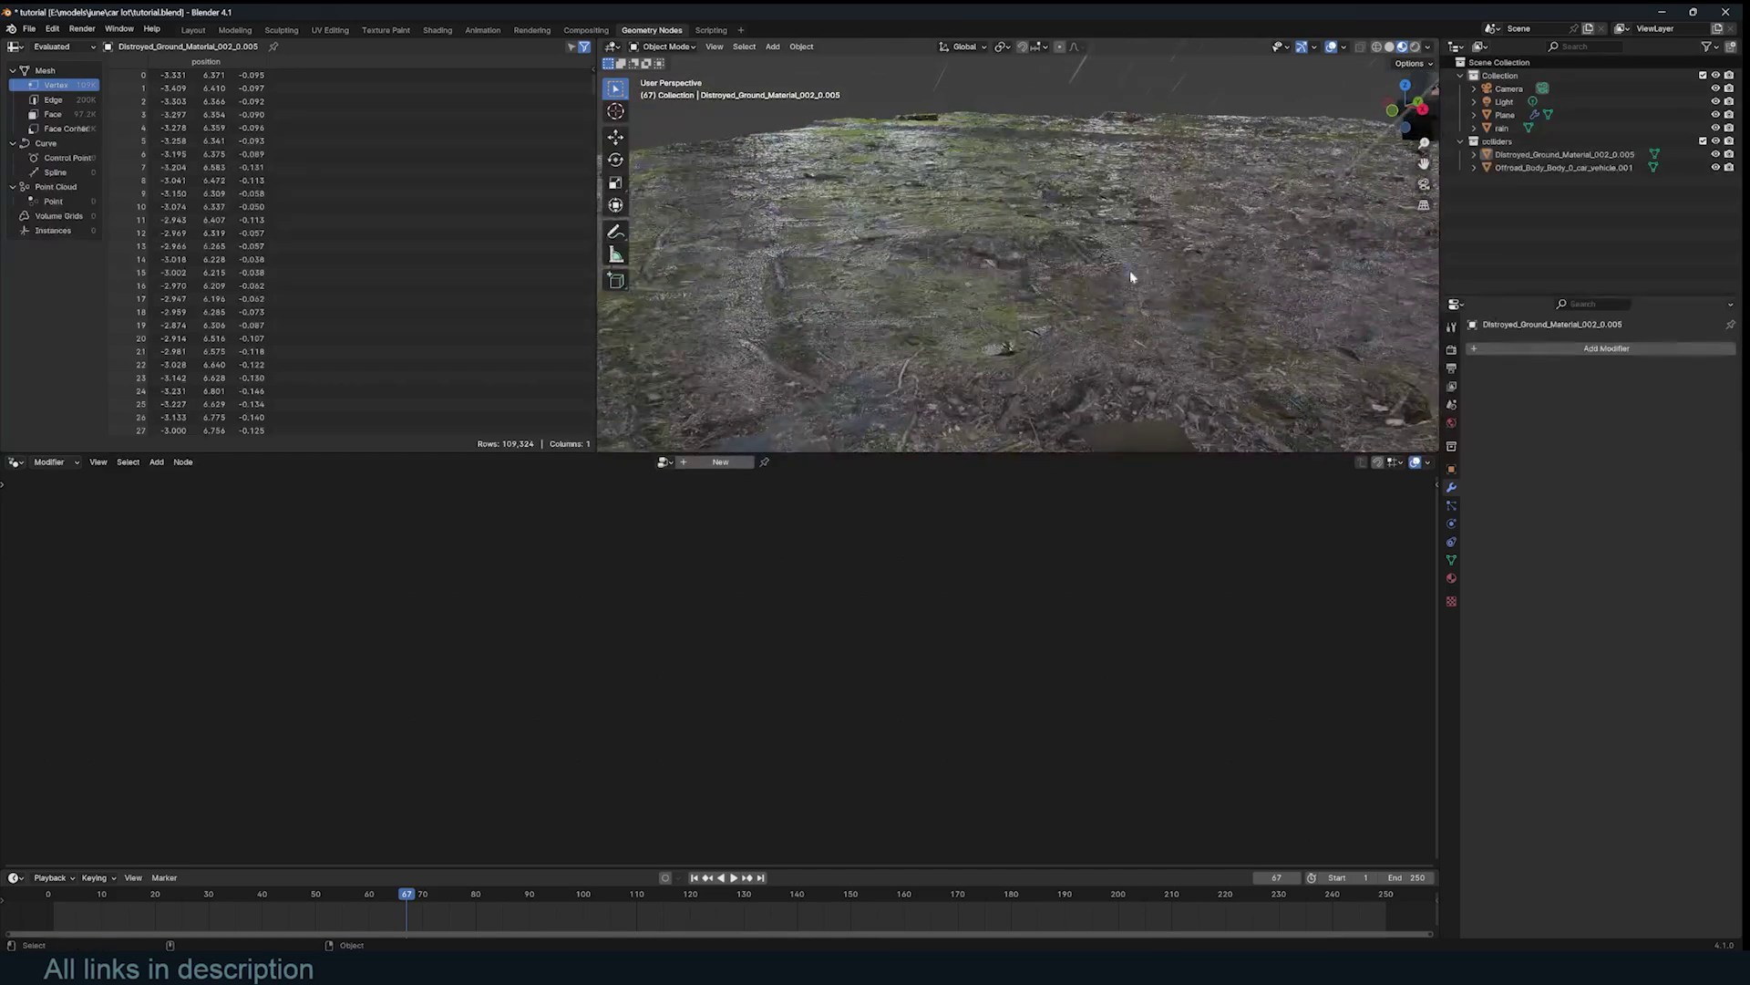
key("z")
key("q")
left_click(1264, 273)
key("q")
left_click(1263, 272)
mouse_move(1263, 272)
middle_mouse_down()
mouse_move(1191, 290)
mouse_move(1222, 278)
middle_mouse_up()
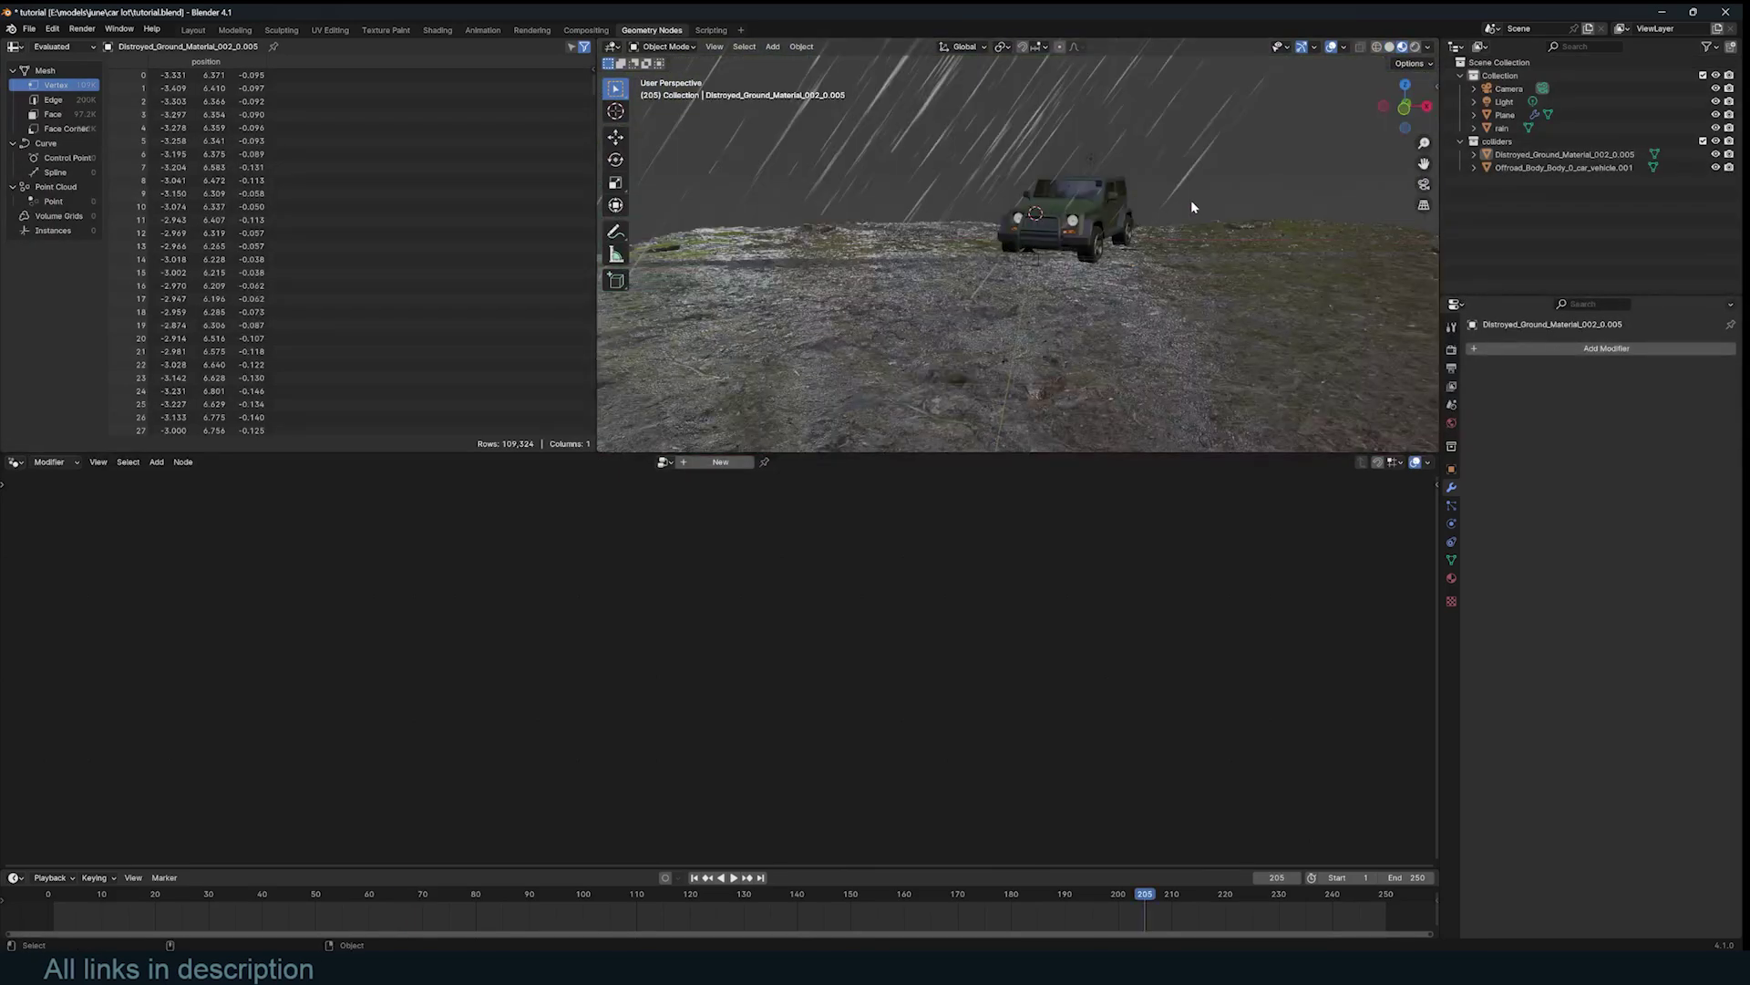
middle_click_drag(1191, 200, 1194, 199, "shift")
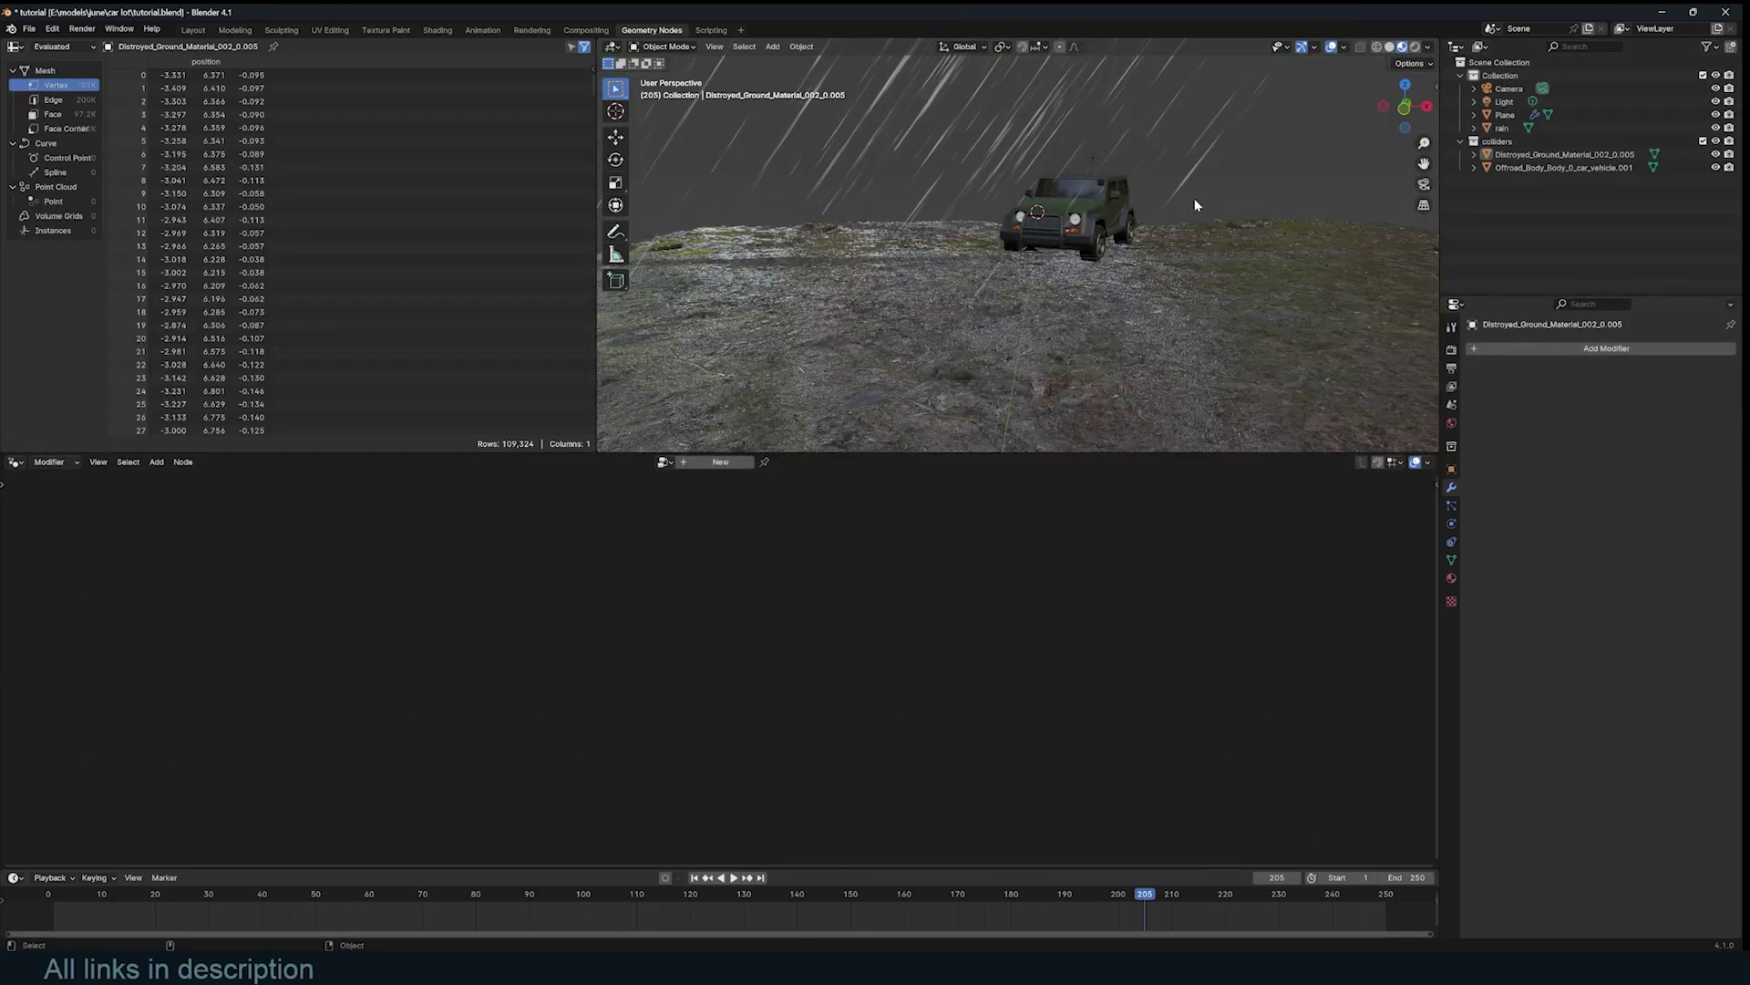
left_click(1414, 48)
middle_click_drag(1074, 194, 1196, 172)
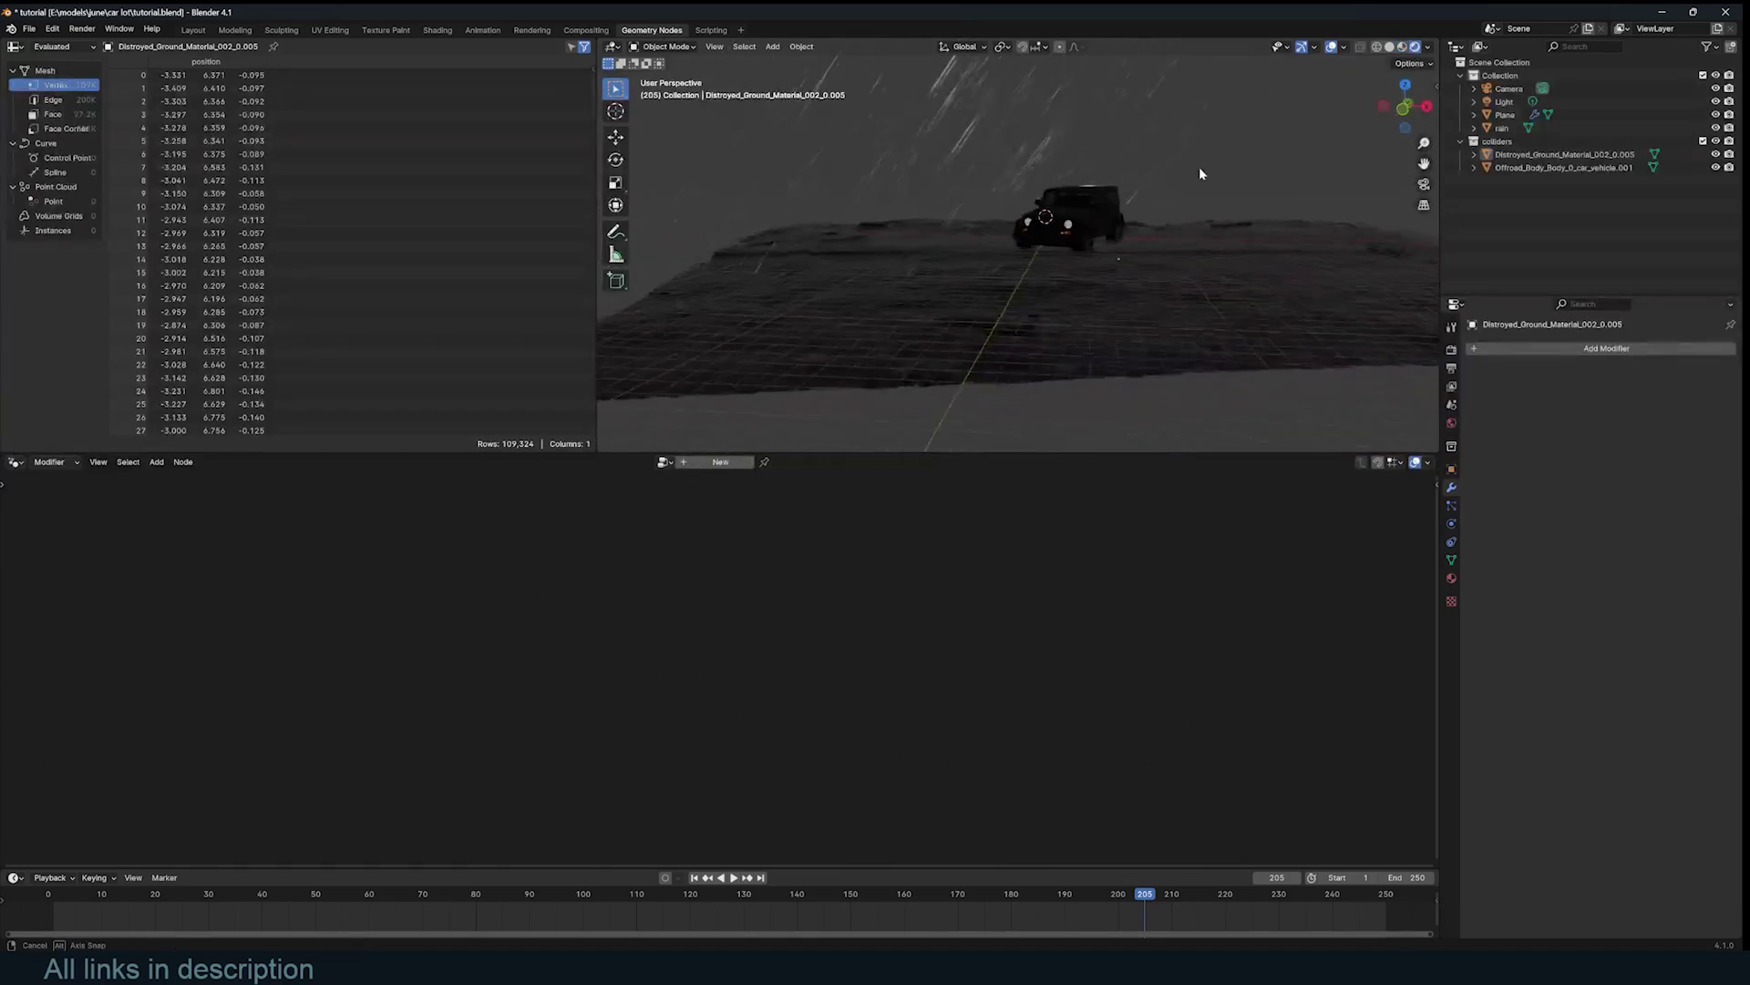
- Open the World shader and add an Environment Texture loaded with EveningSkyHDRI026B_4K-HDR.exr as the Background color
left_click(15, 462)
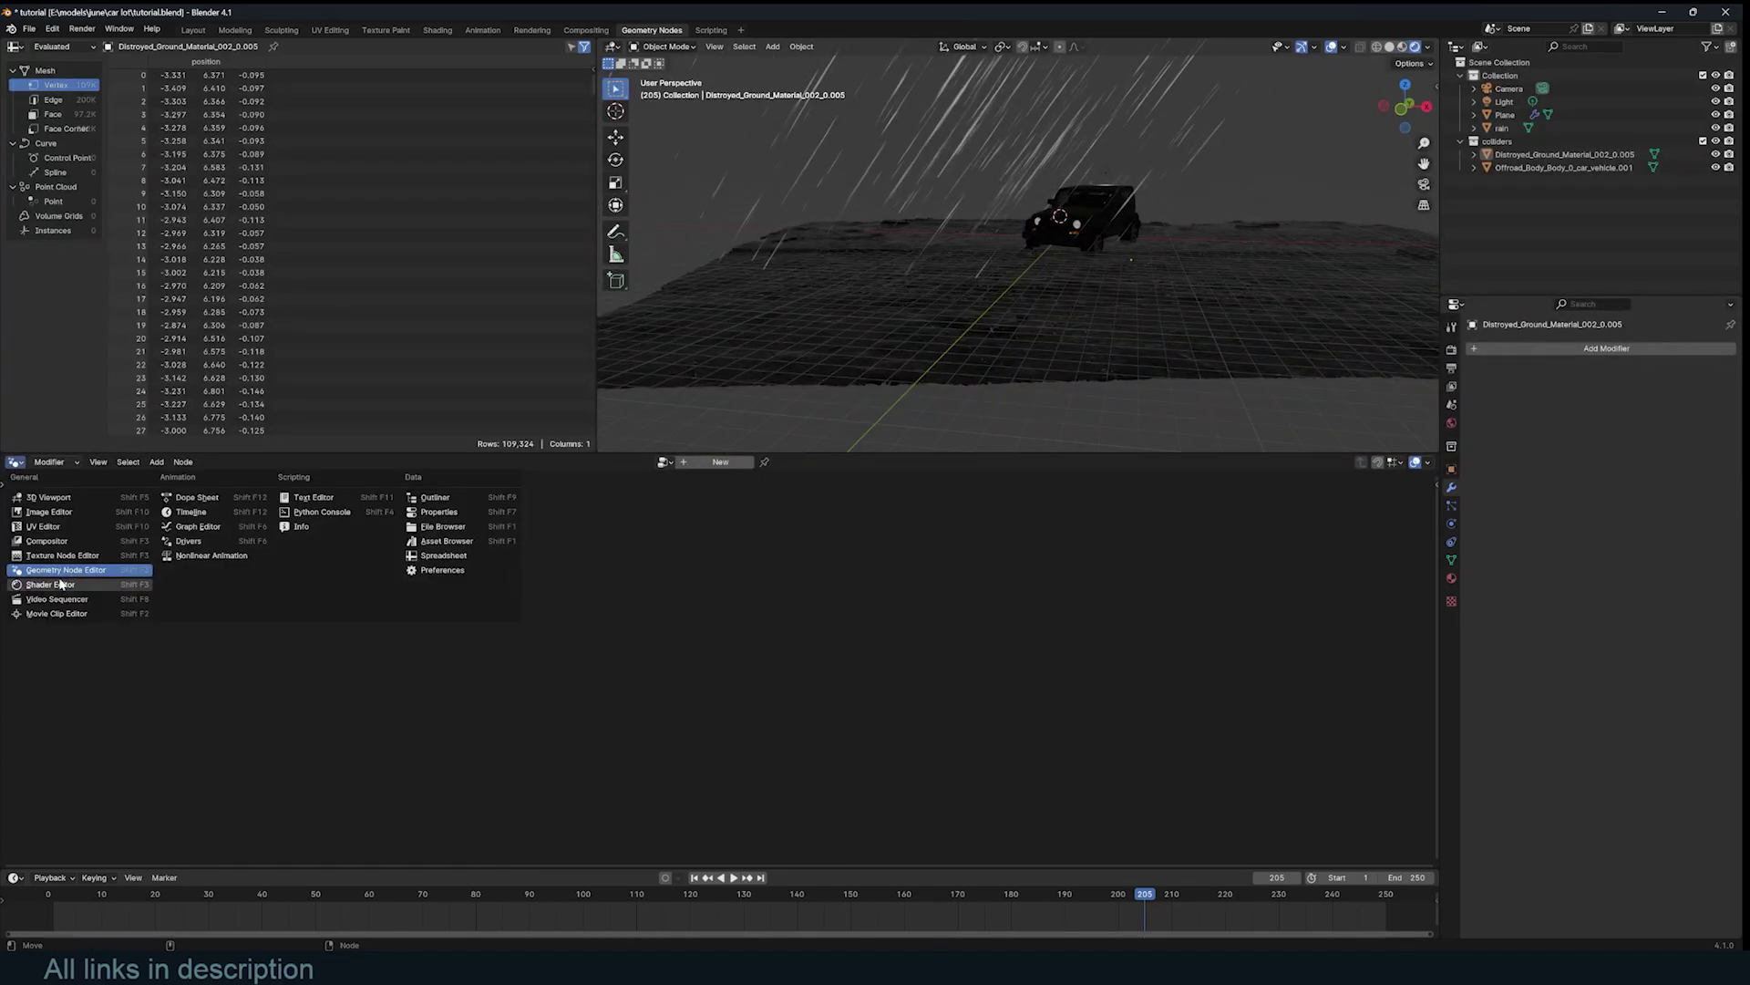
left_click(64, 584)
left_click(52, 469)
left_click(56, 511)
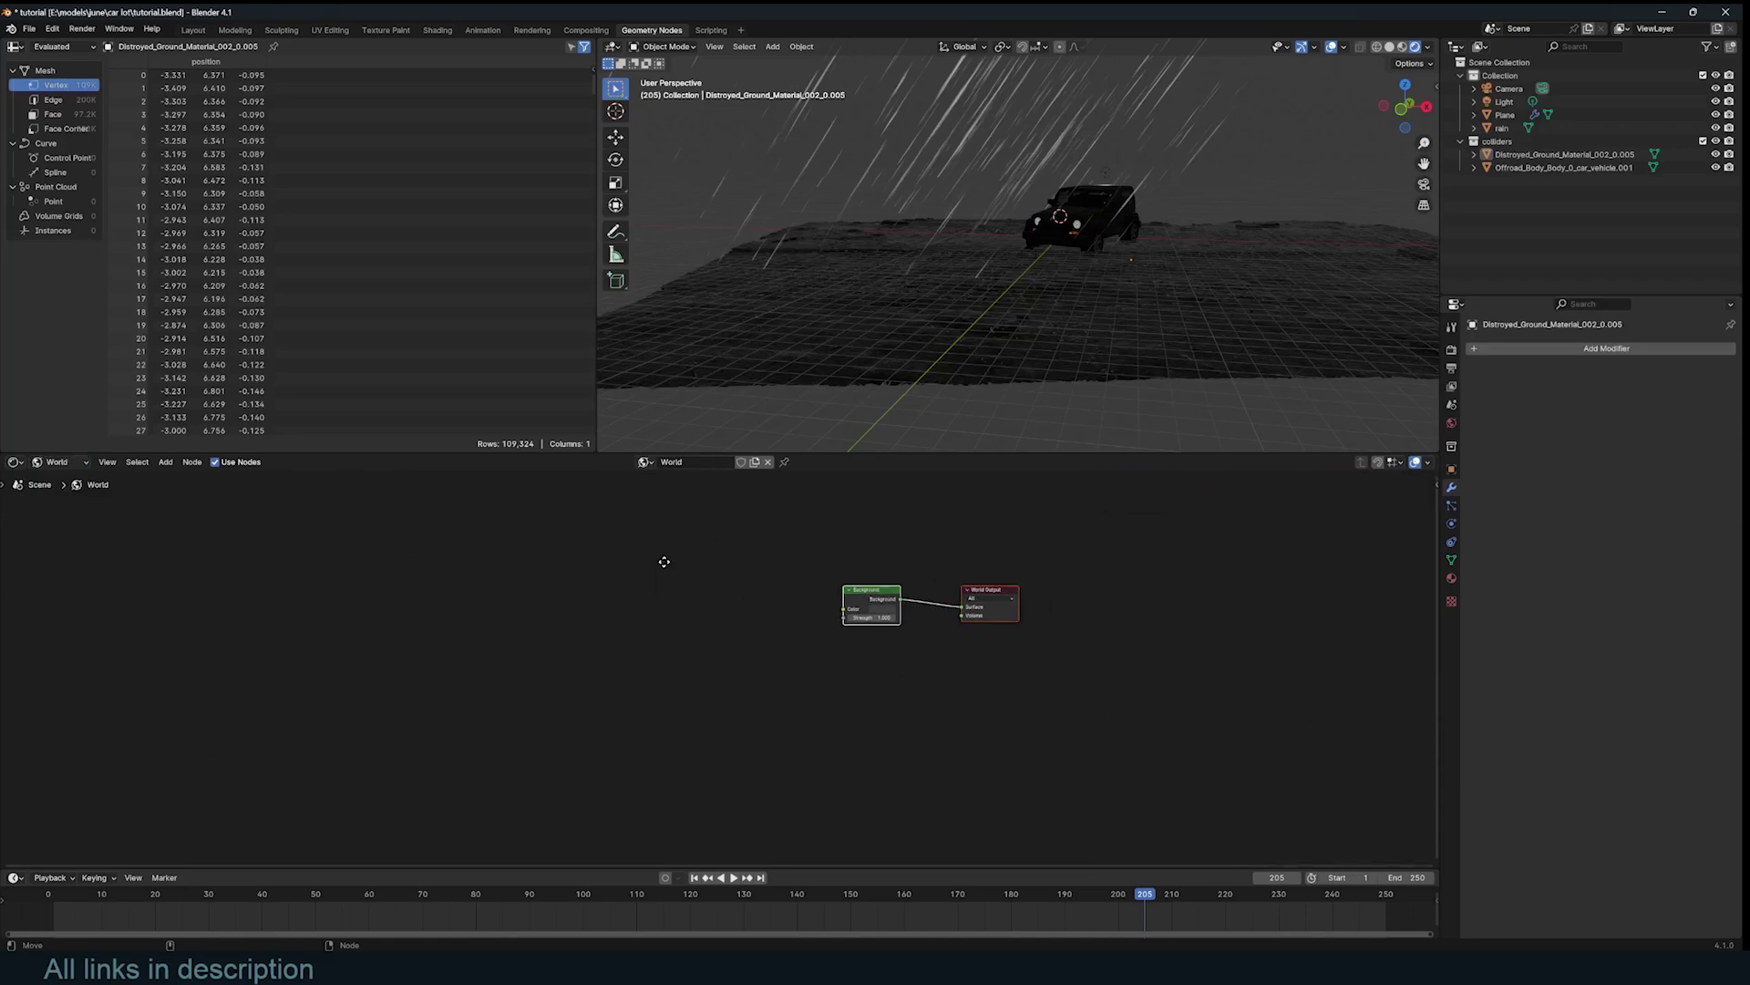
key("shift+a")
type("en")
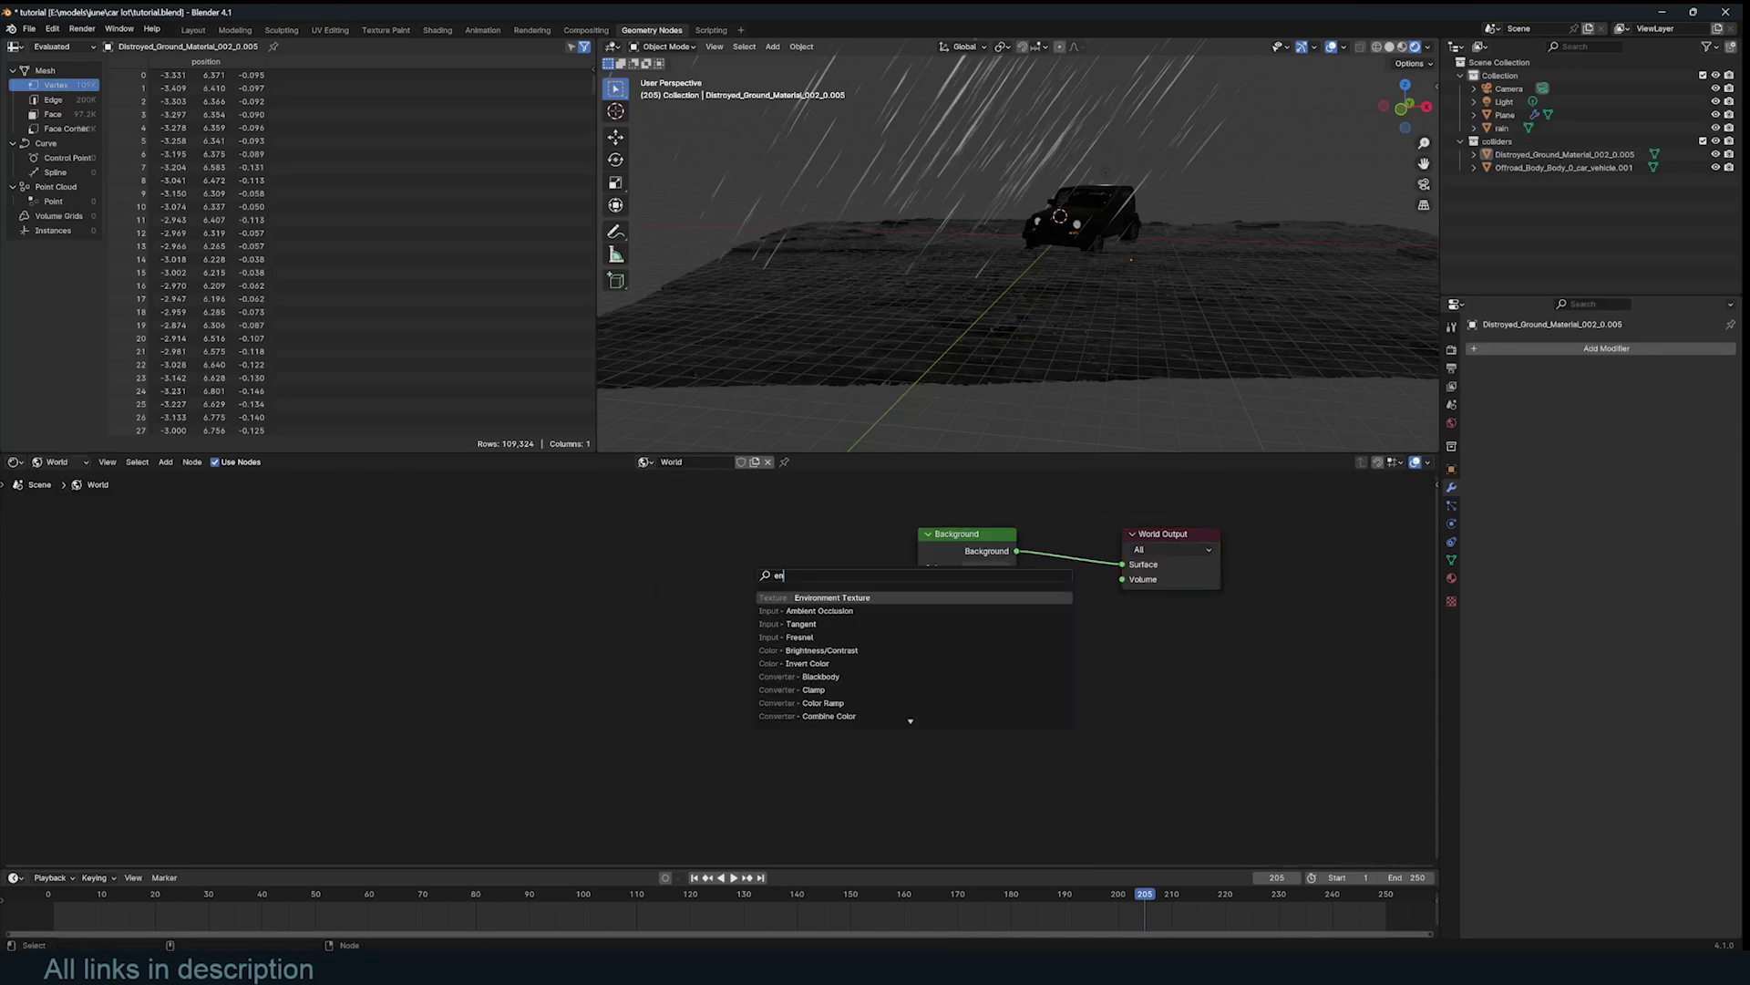
key("Return")
left_click(691, 557)
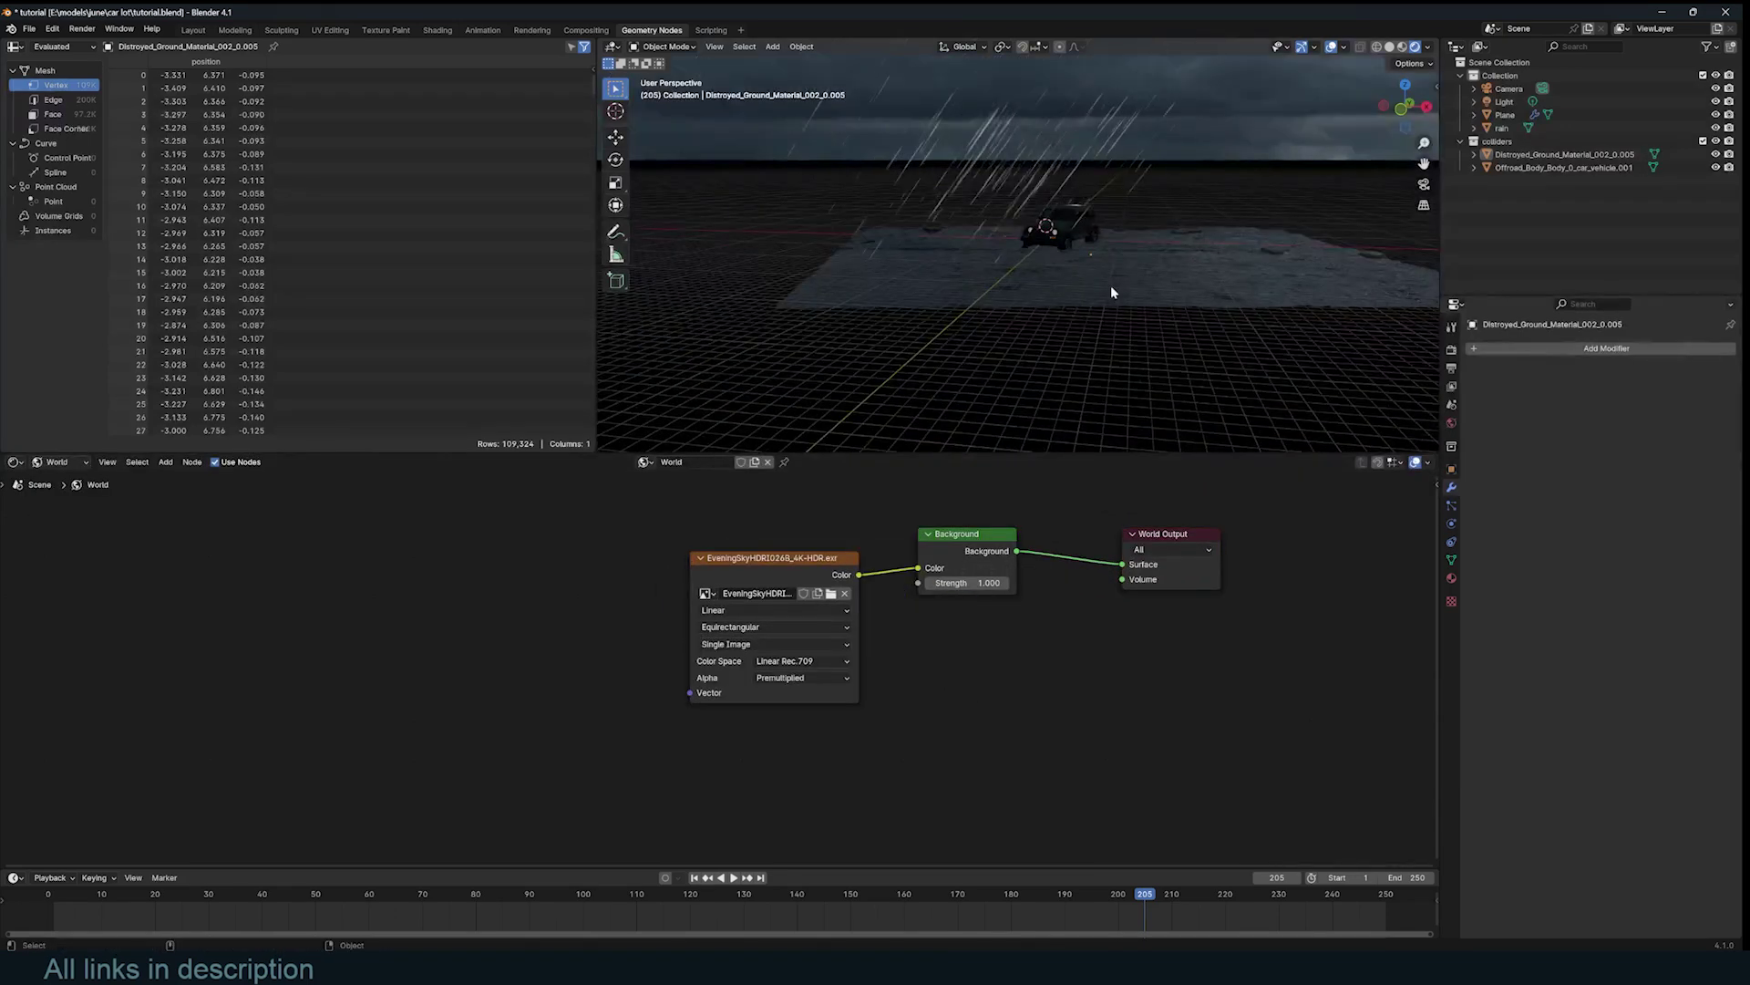
middle_click_drag(1111, 284, 744, 286)
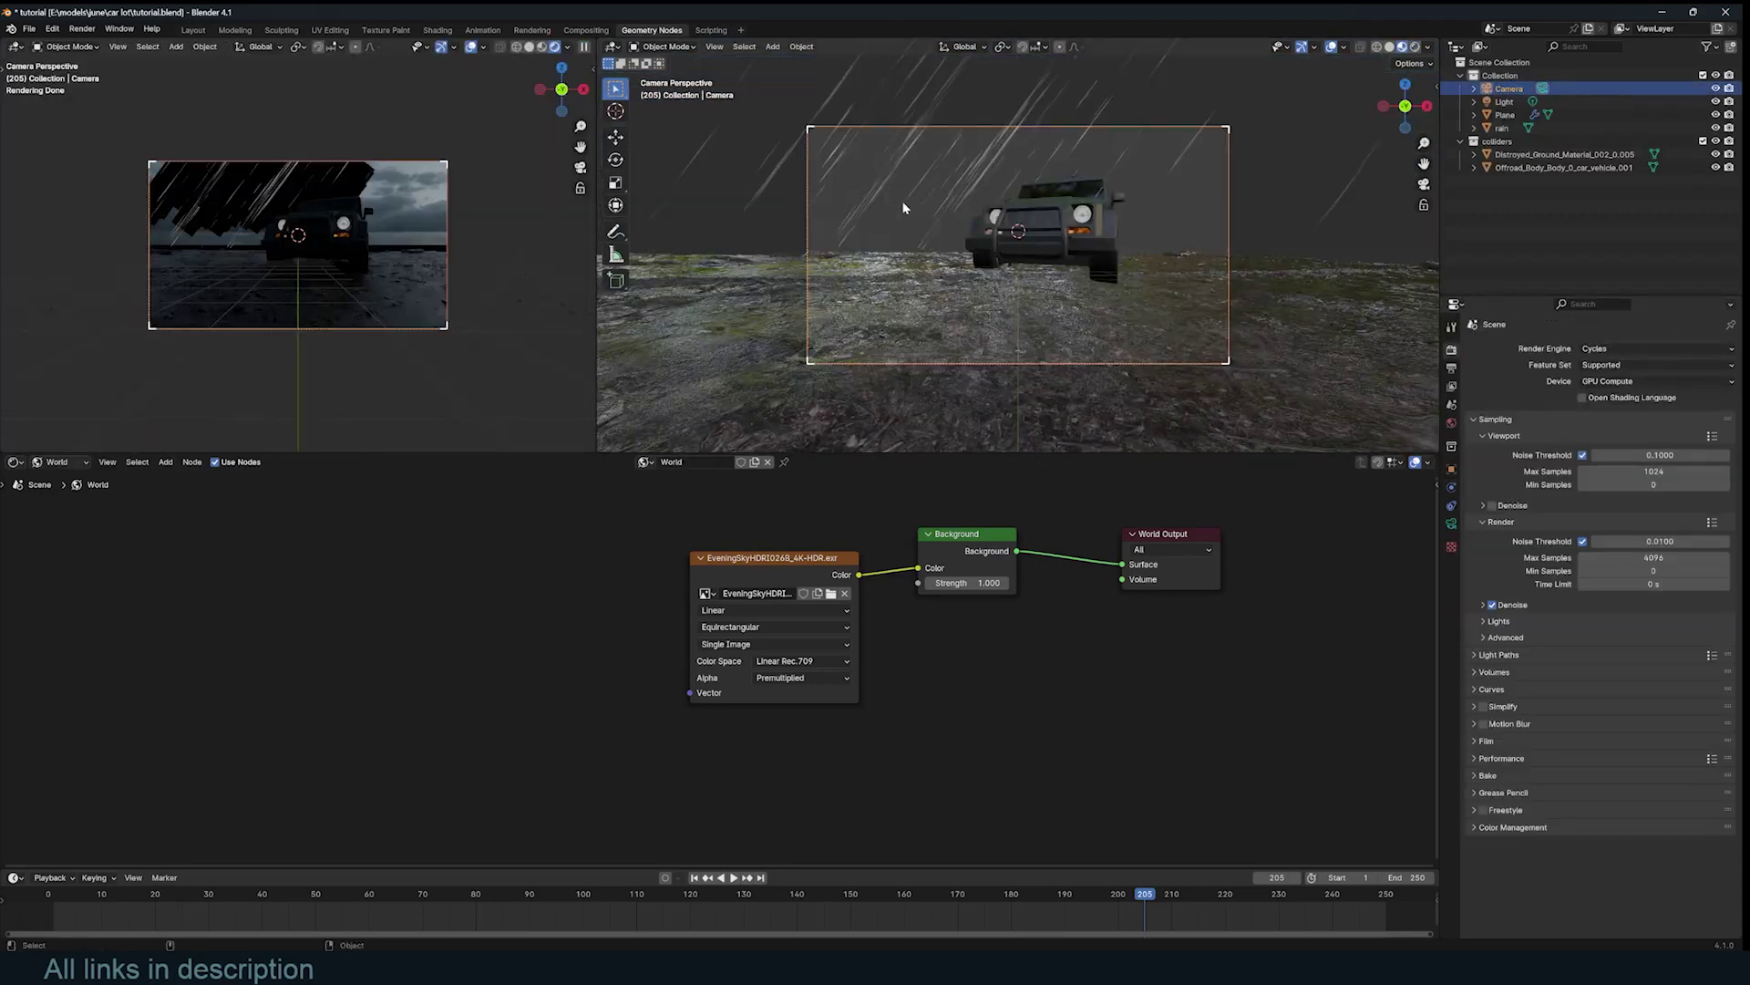
- Set the maximum transparent light bounces to 24 in the render's Light Paths settings
scroll(242, 222, "up", 3)
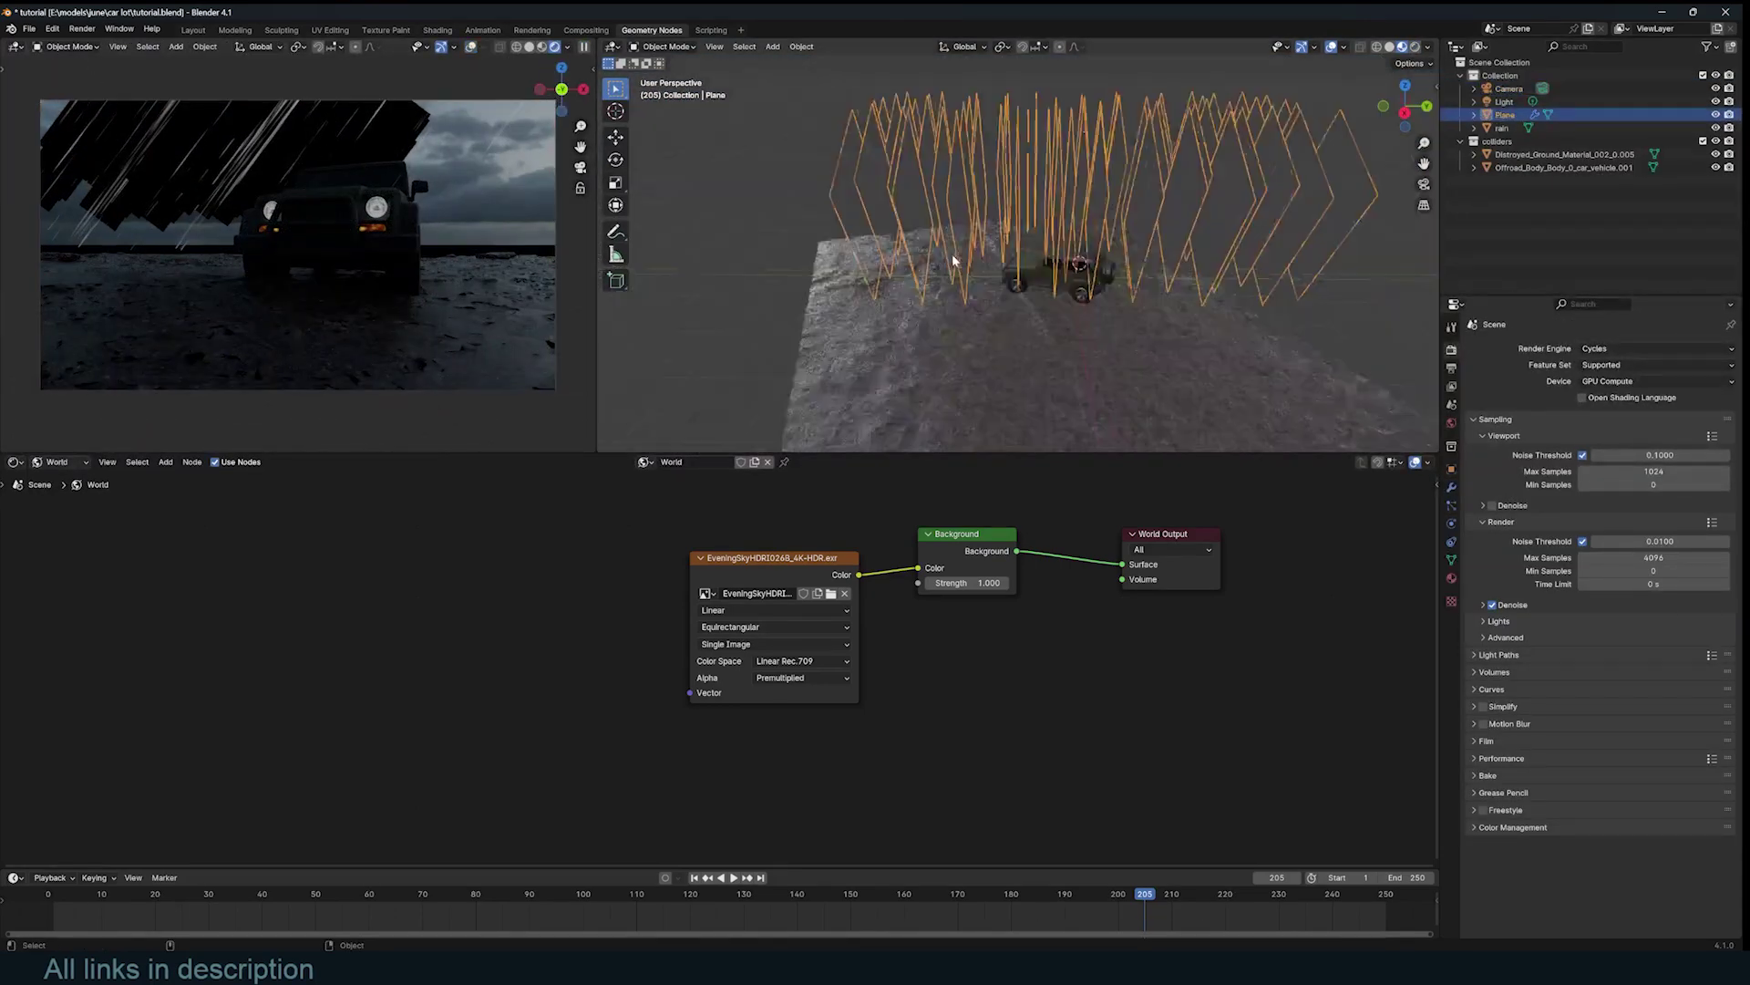
middle_click_drag(952, 260, 1062, 237)
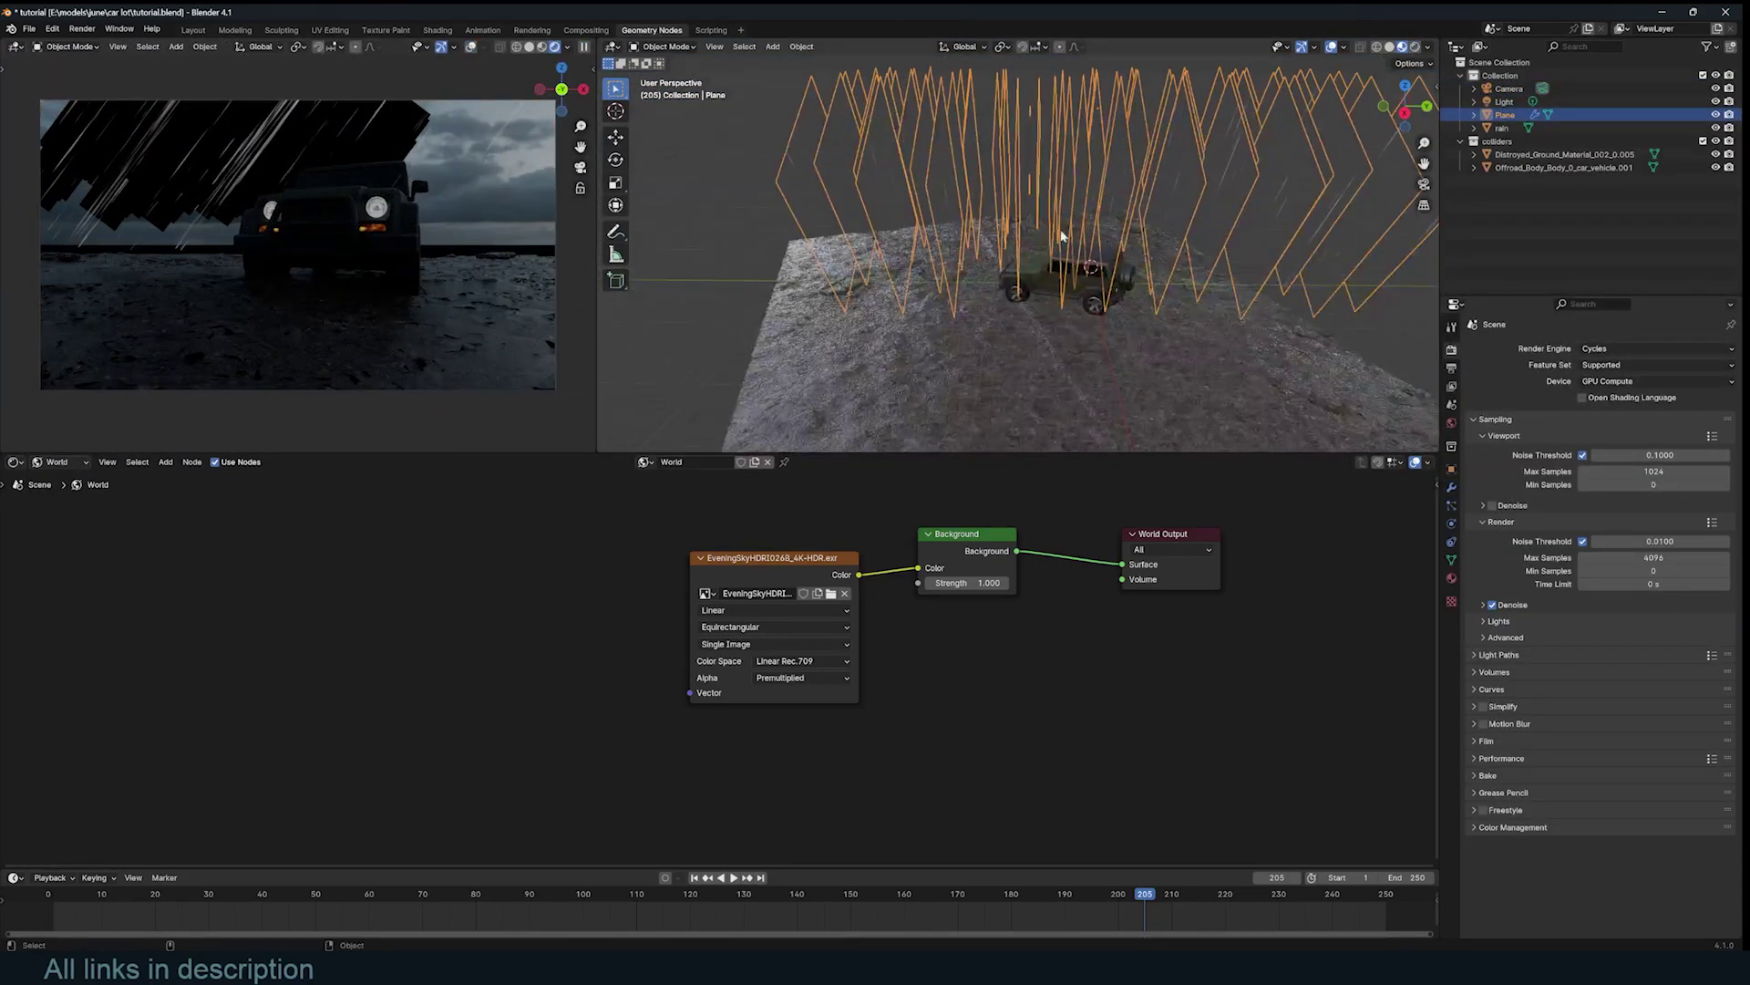
left_click(1499, 655)
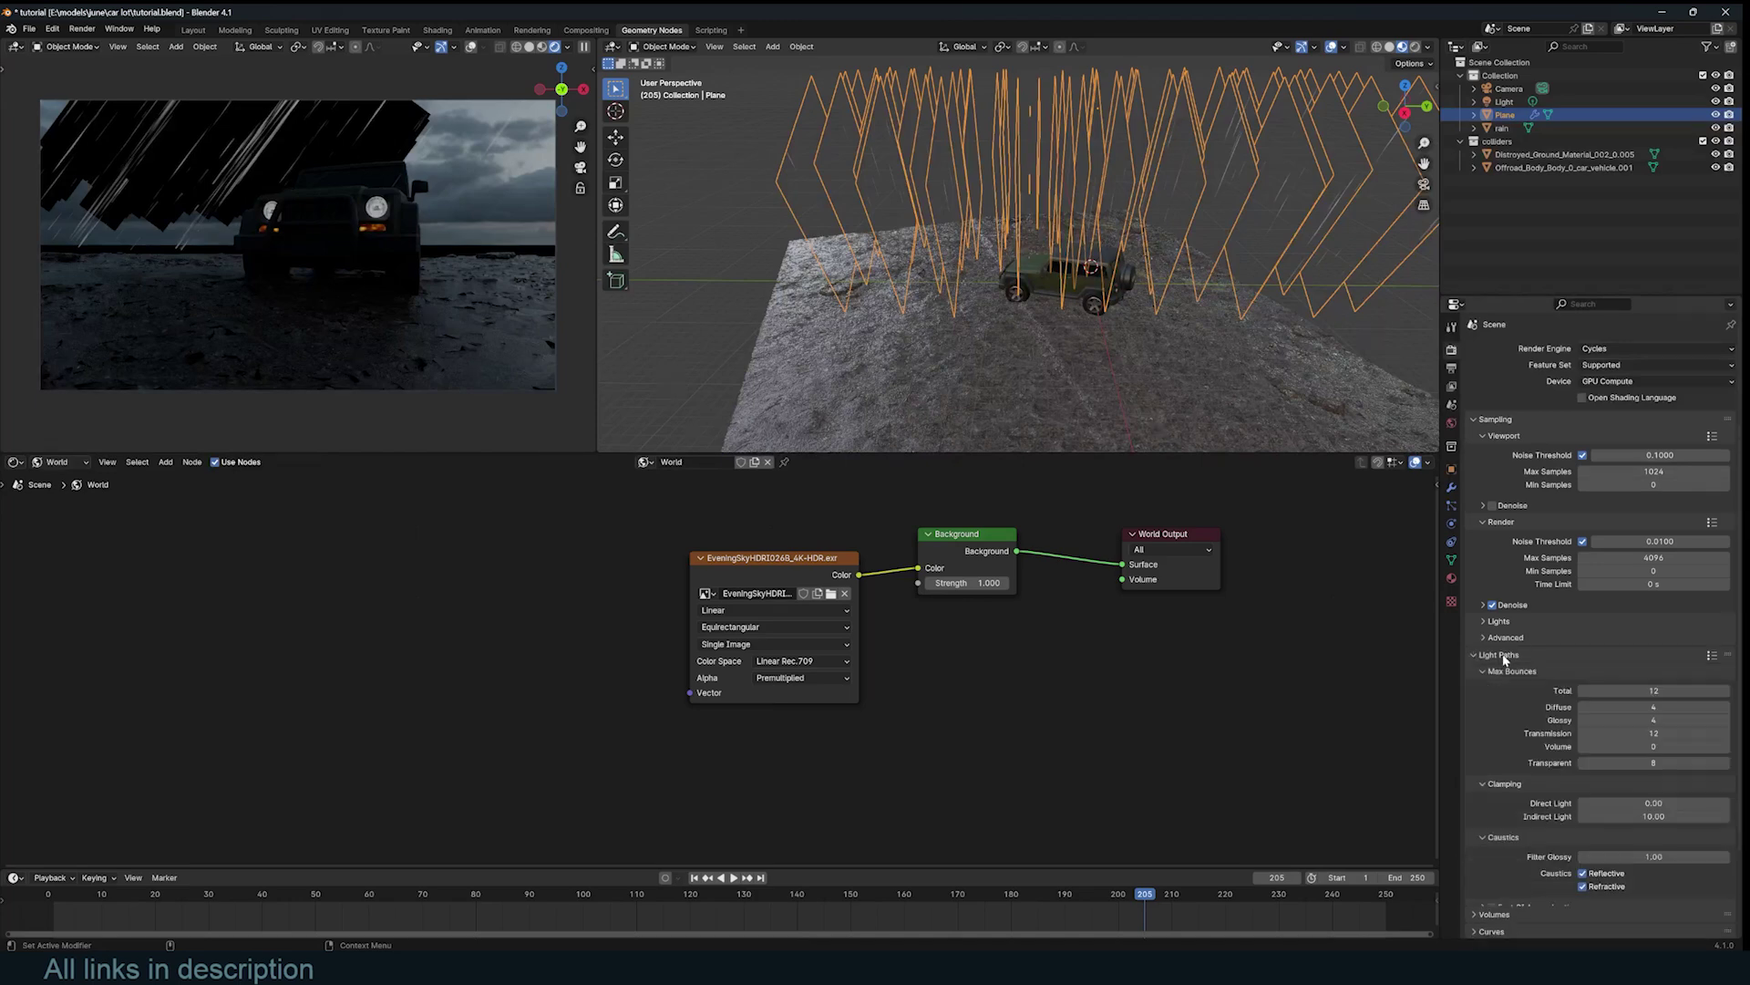
scroll(1575, 820, "down", 2)
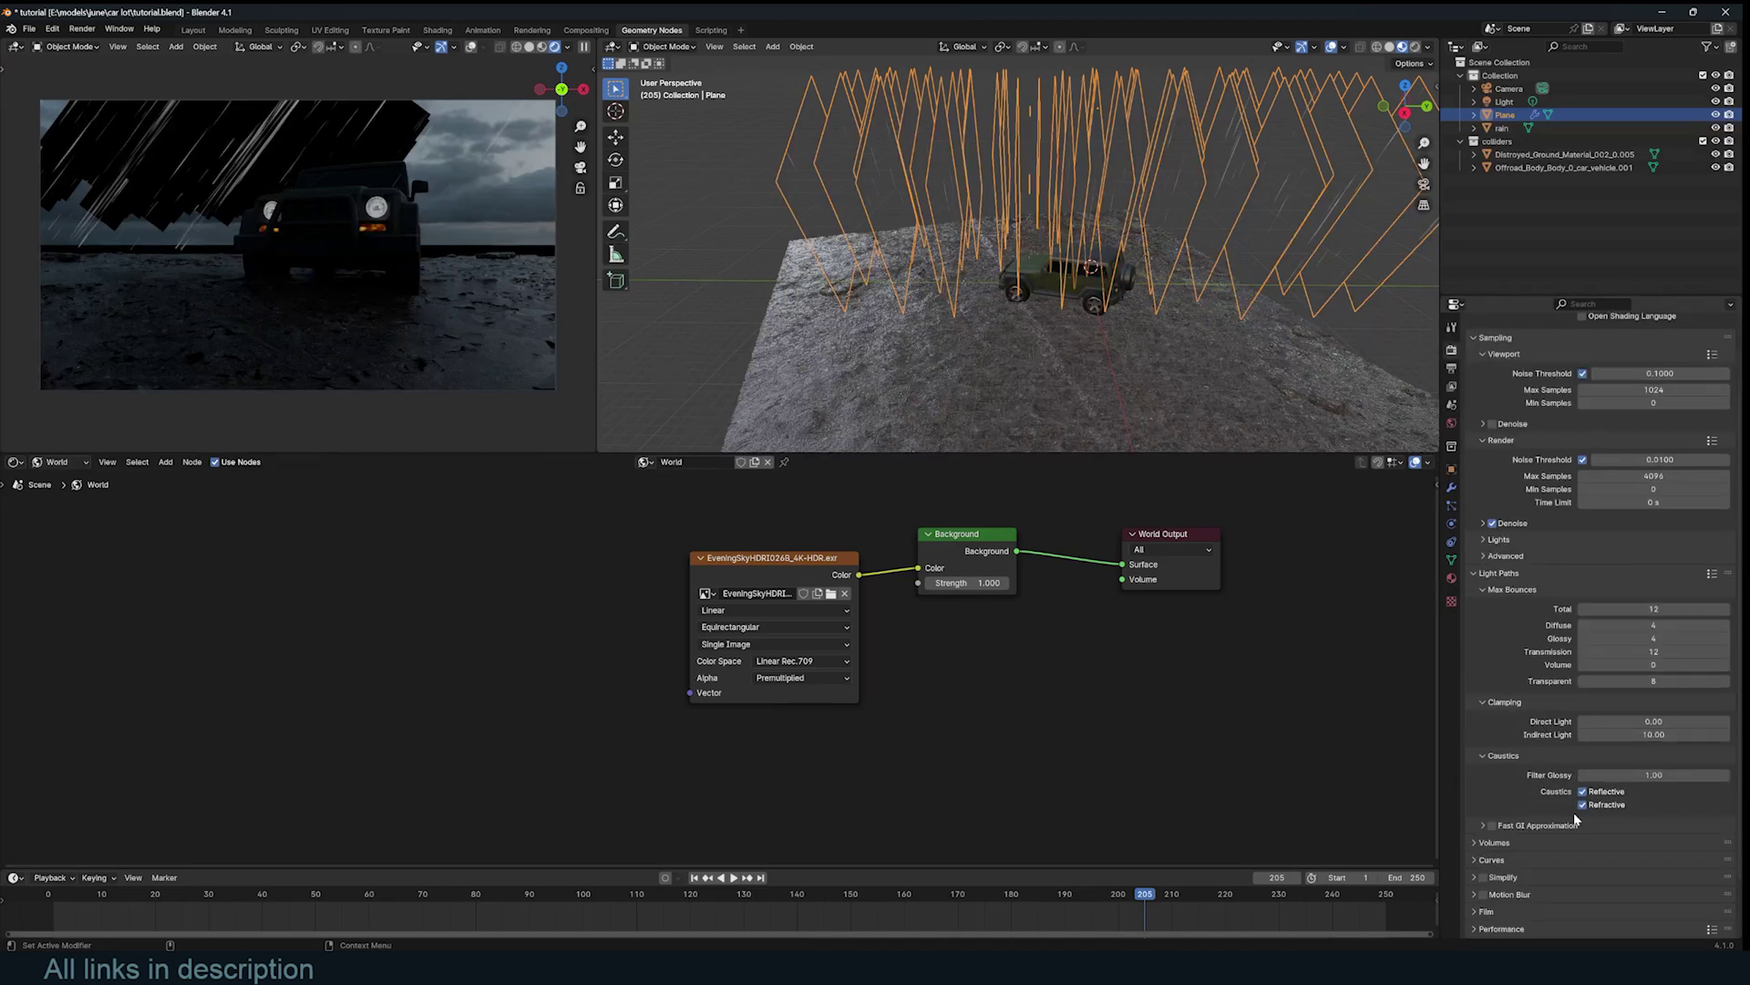
left_click(1658, 681)
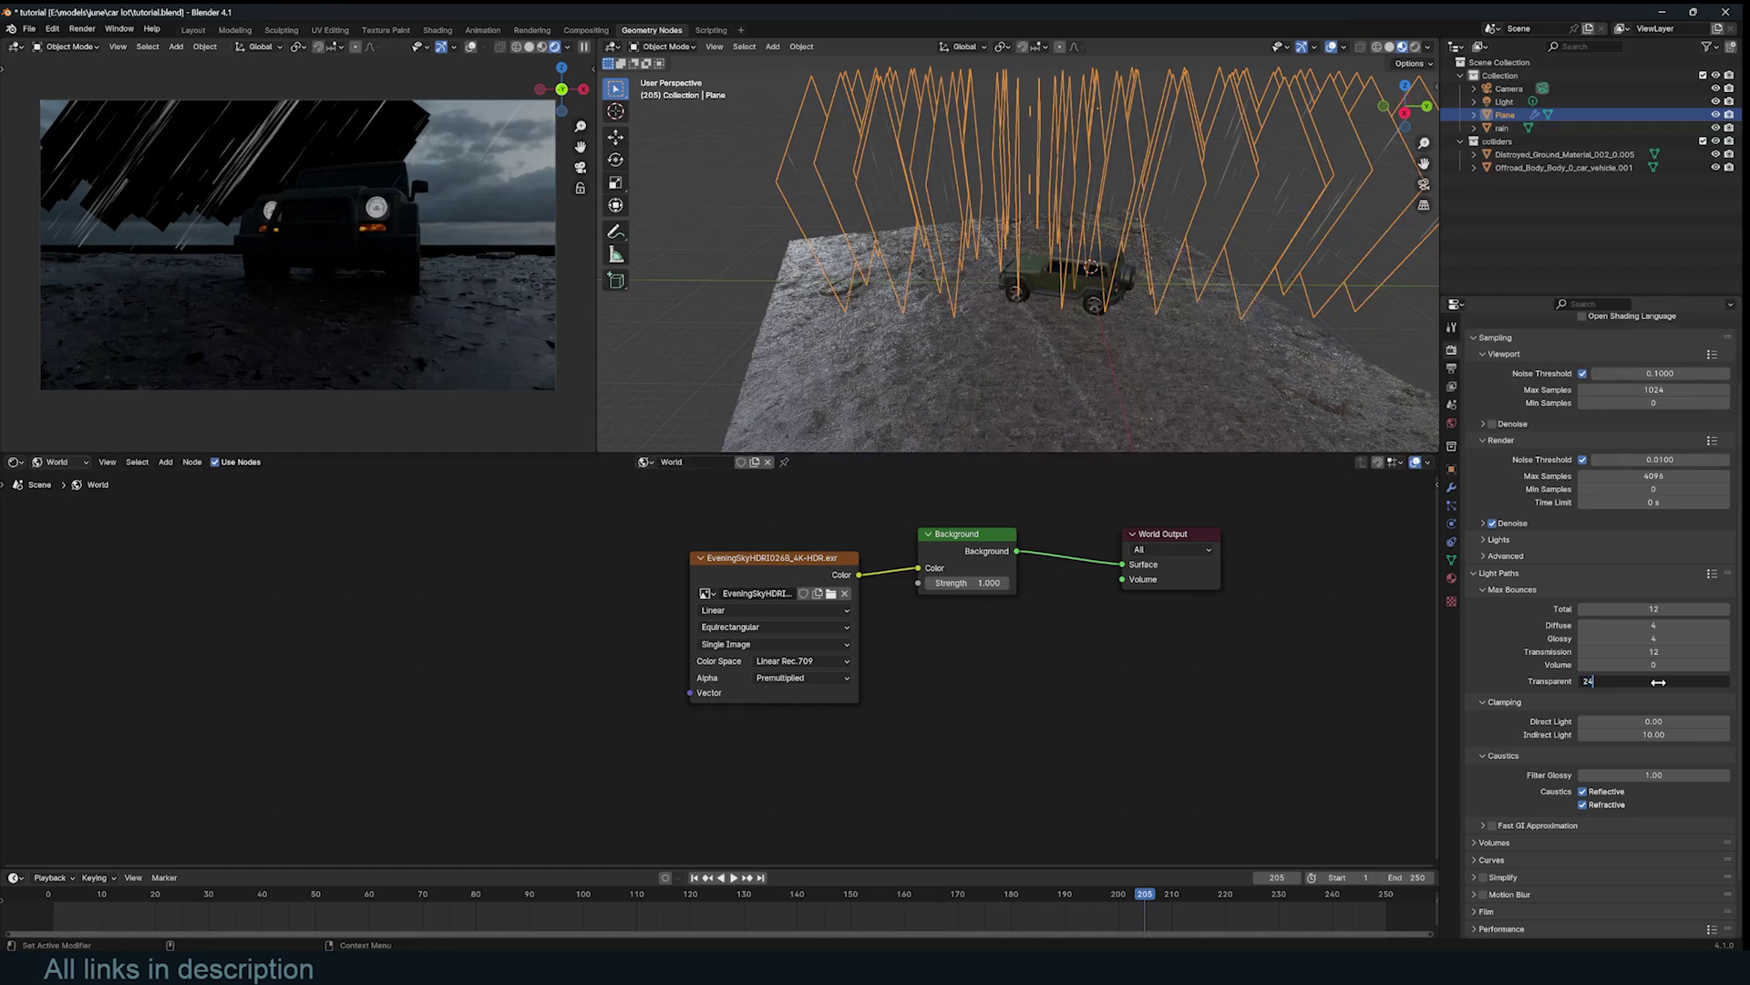
type("24")
key("Return")
middle_click_drag(1241, 176, 999, 199)
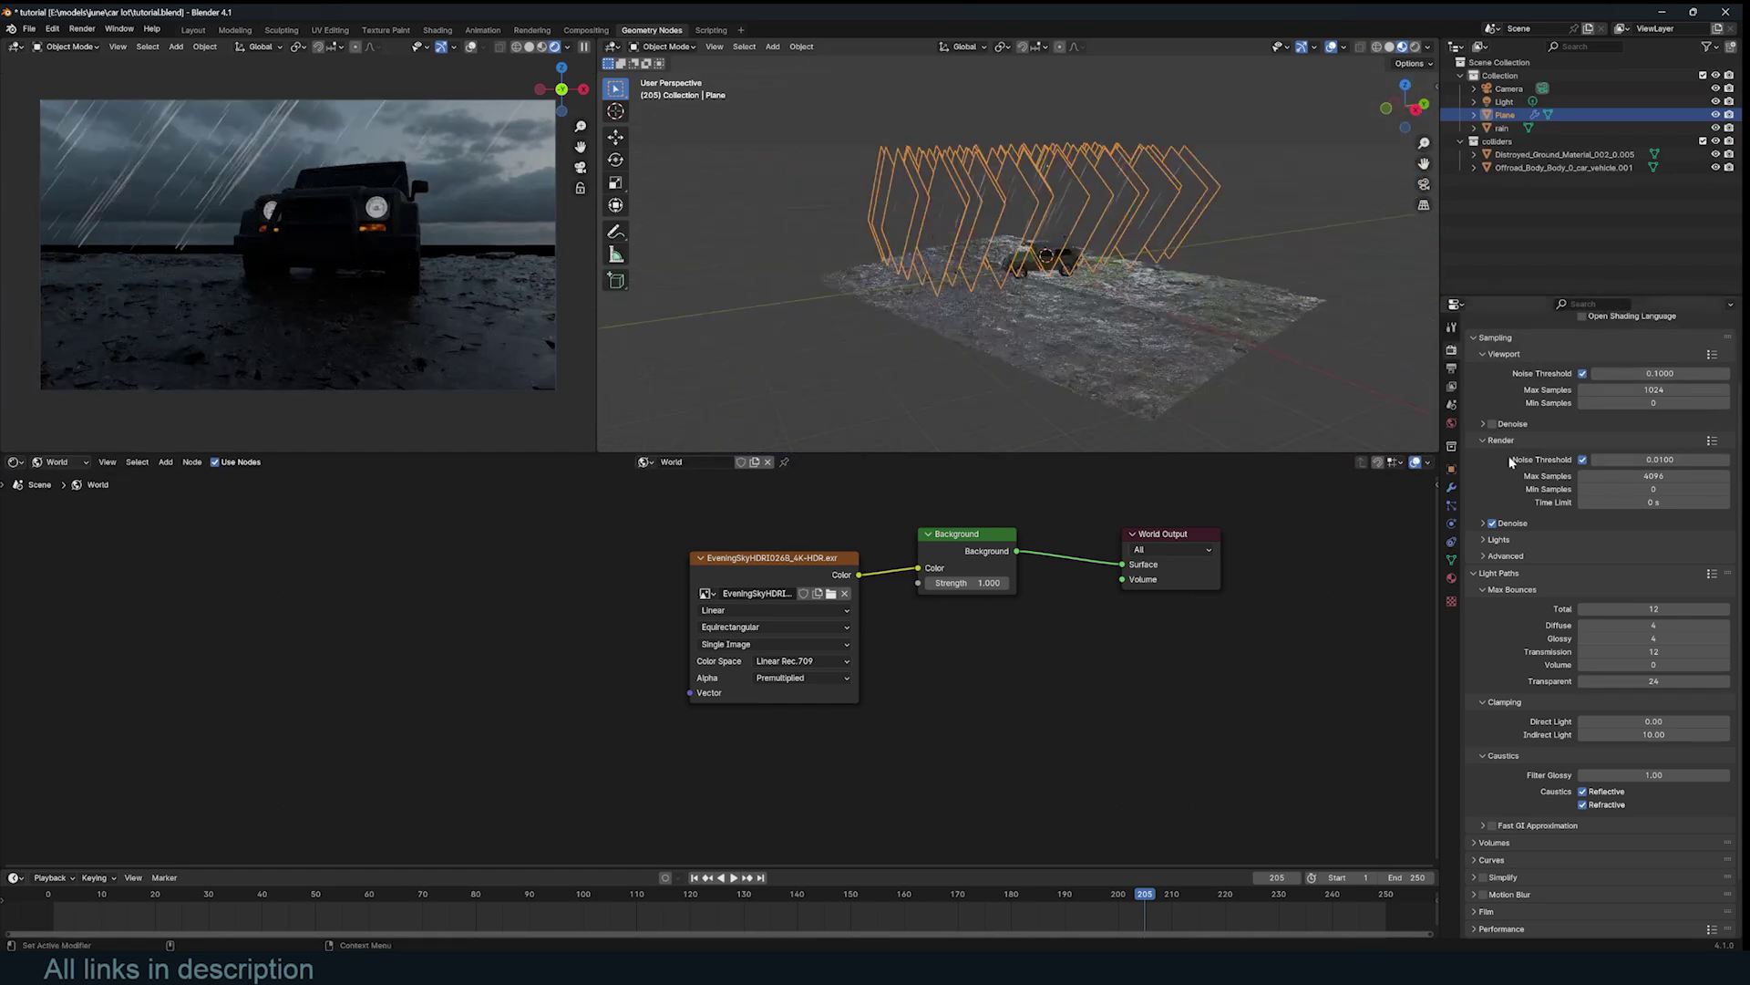
- Lower the world background strength to 0.3 and view the darkened vehicle scene
left_click(1452, 424)
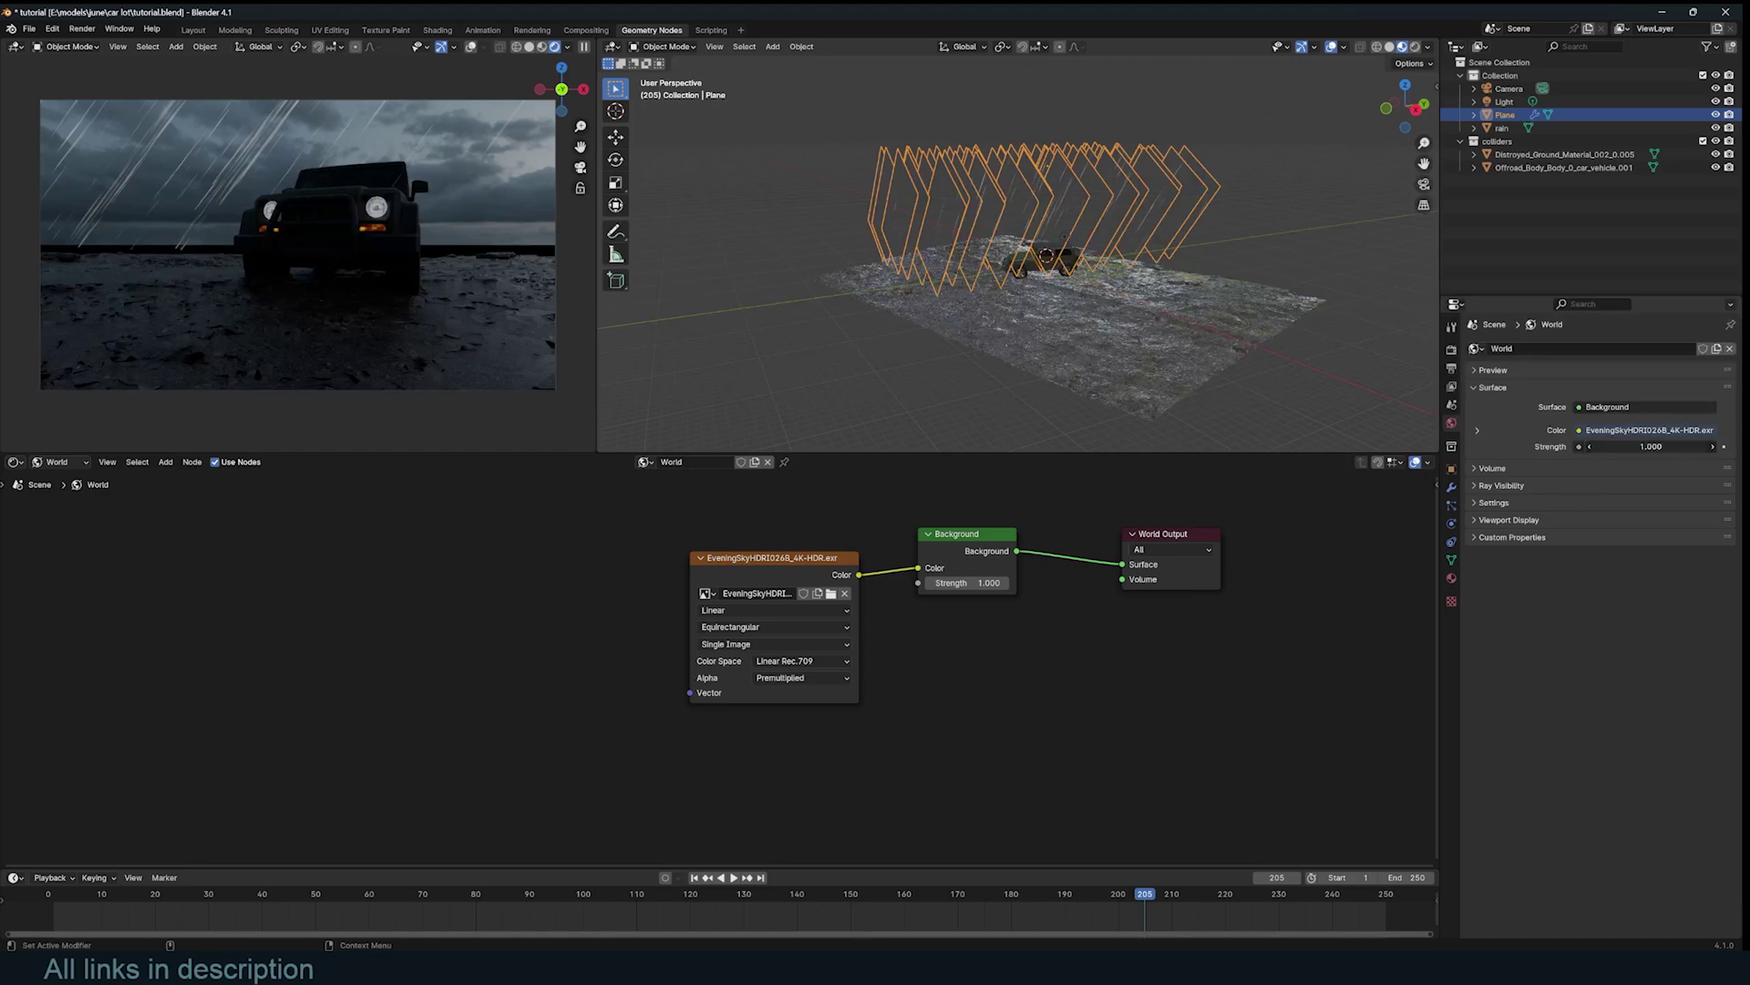
left_click(1612, 445)
type("0.3")
key("Return")
middle_click_drag(975, 312, 937, 303)
scroll(937, 302, "up", 2)
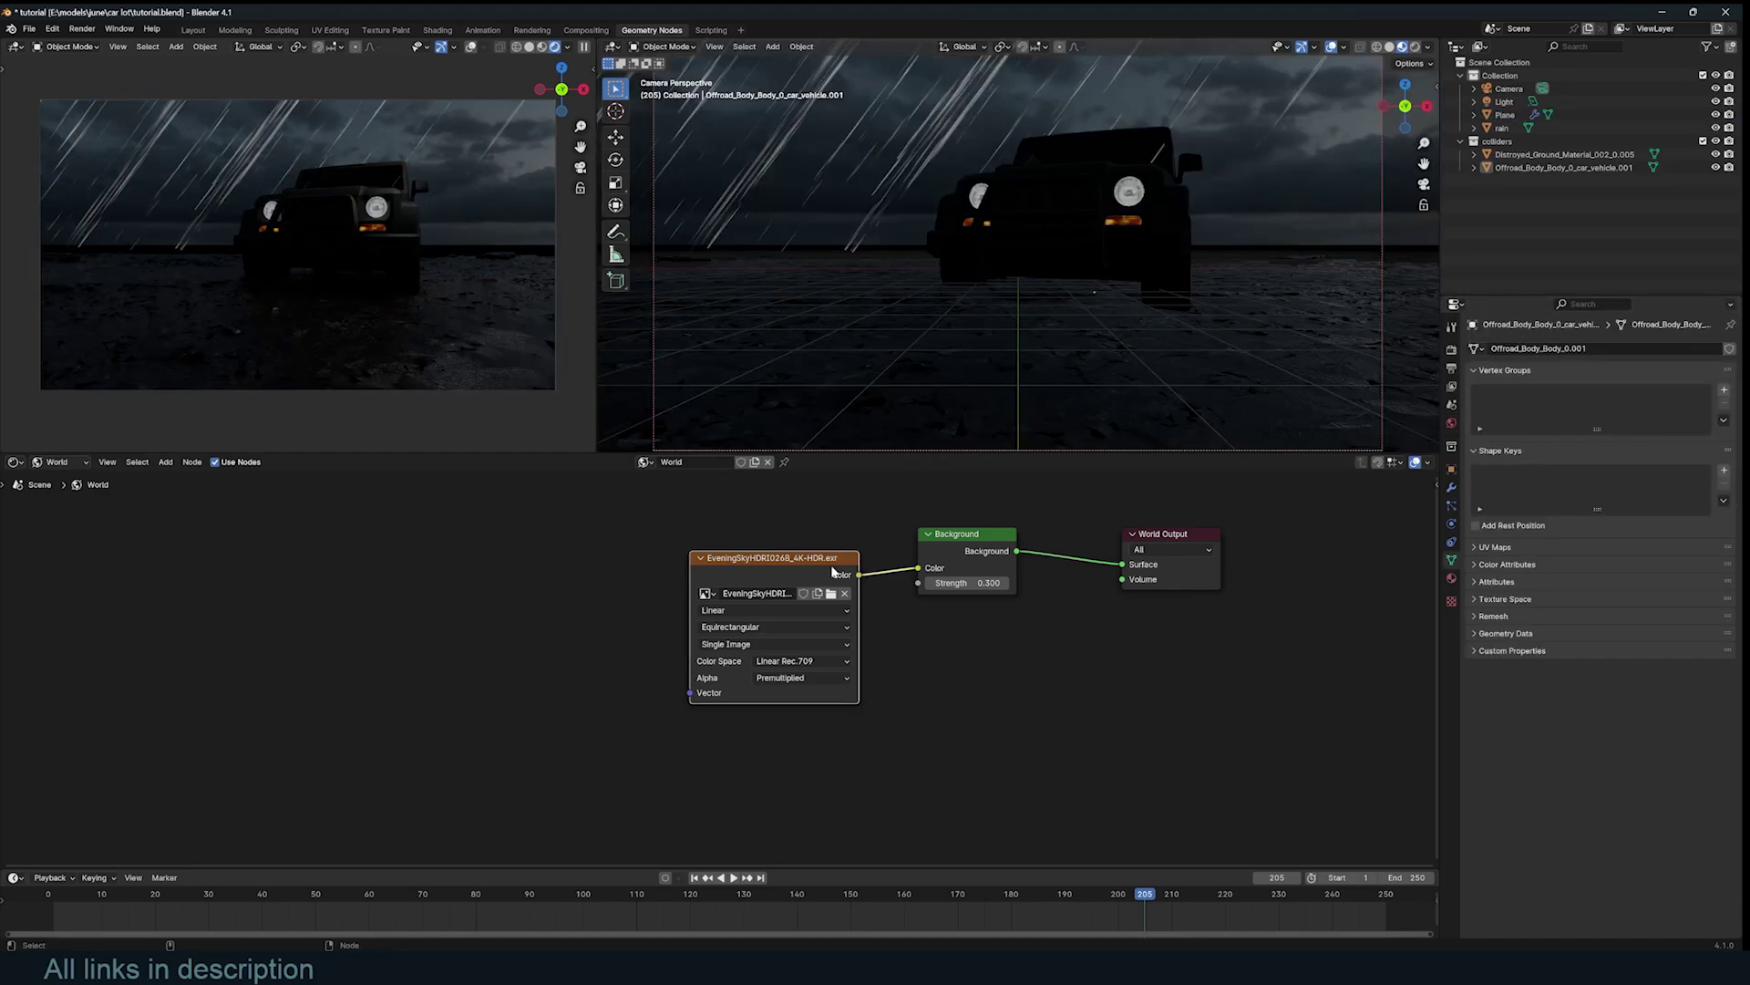
- Add Texture Coordinate and Mapping nodes to the sky texture and adjust the mapping's Z rotation
key("ctrl+t")
scroll(976, 711, "up", 1)
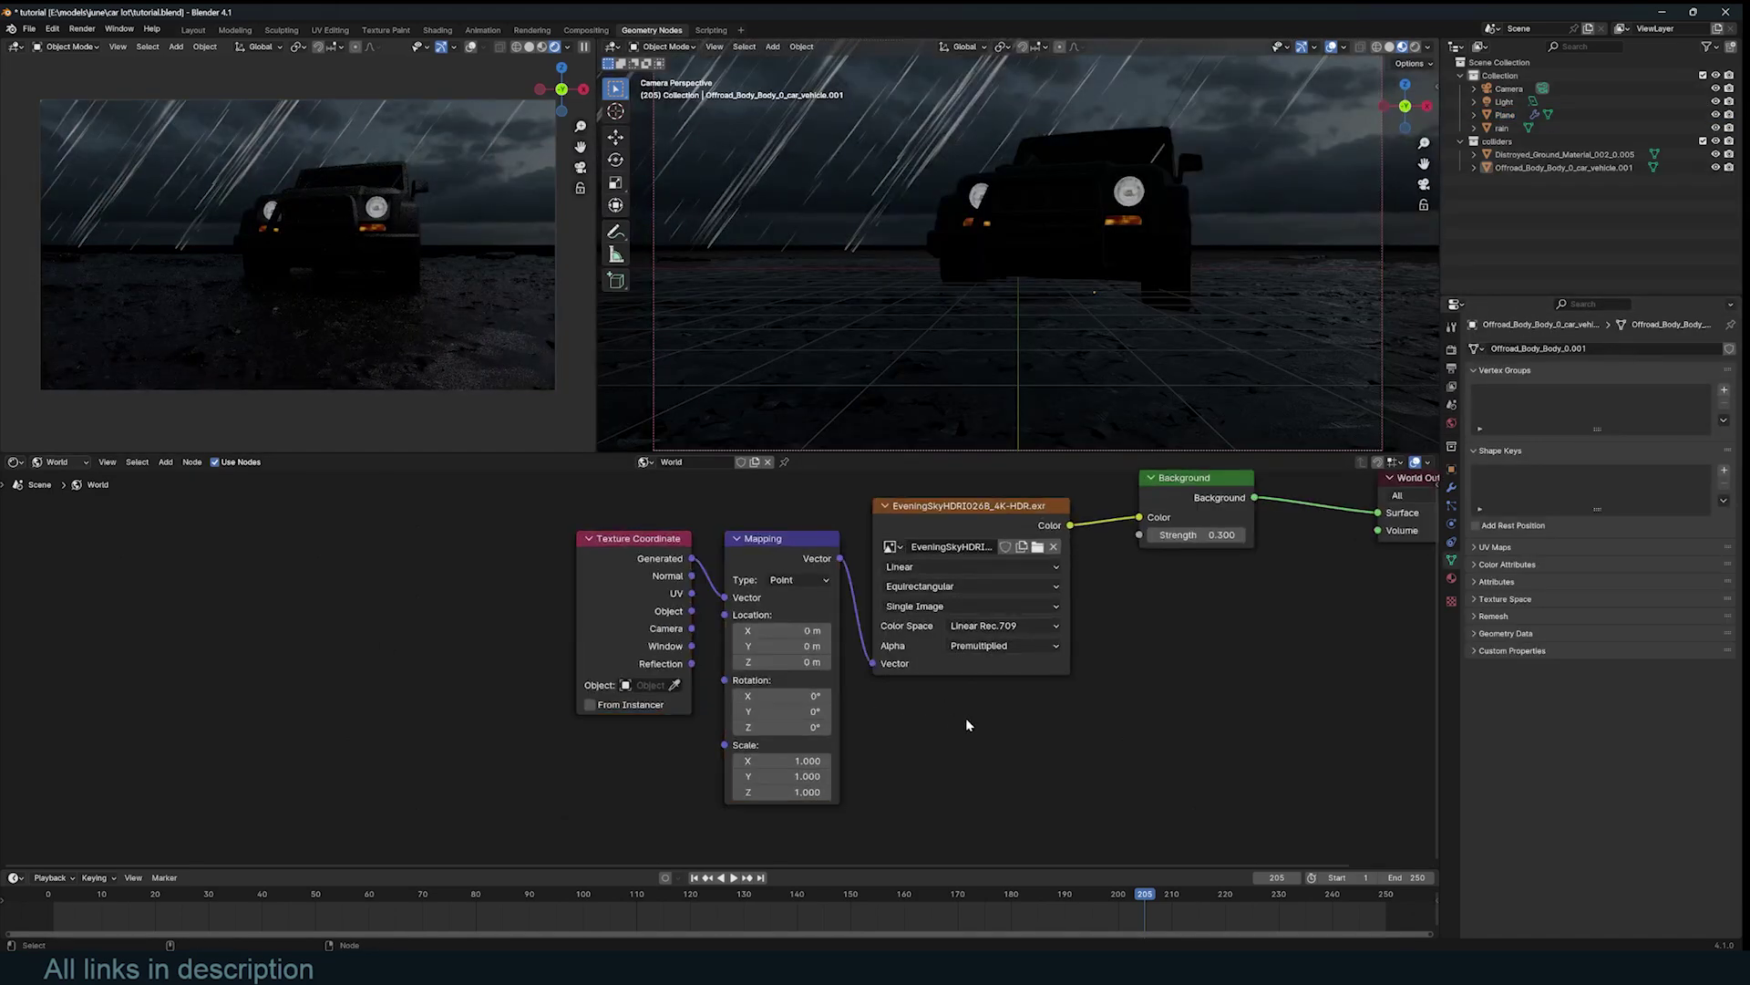
mouse_move(791, 727)
left_mouse_down()
mouse_move(807, 726)
mouse_move(791, 727)
left_mouse_up()
left_click(791, 727)
key("Return")
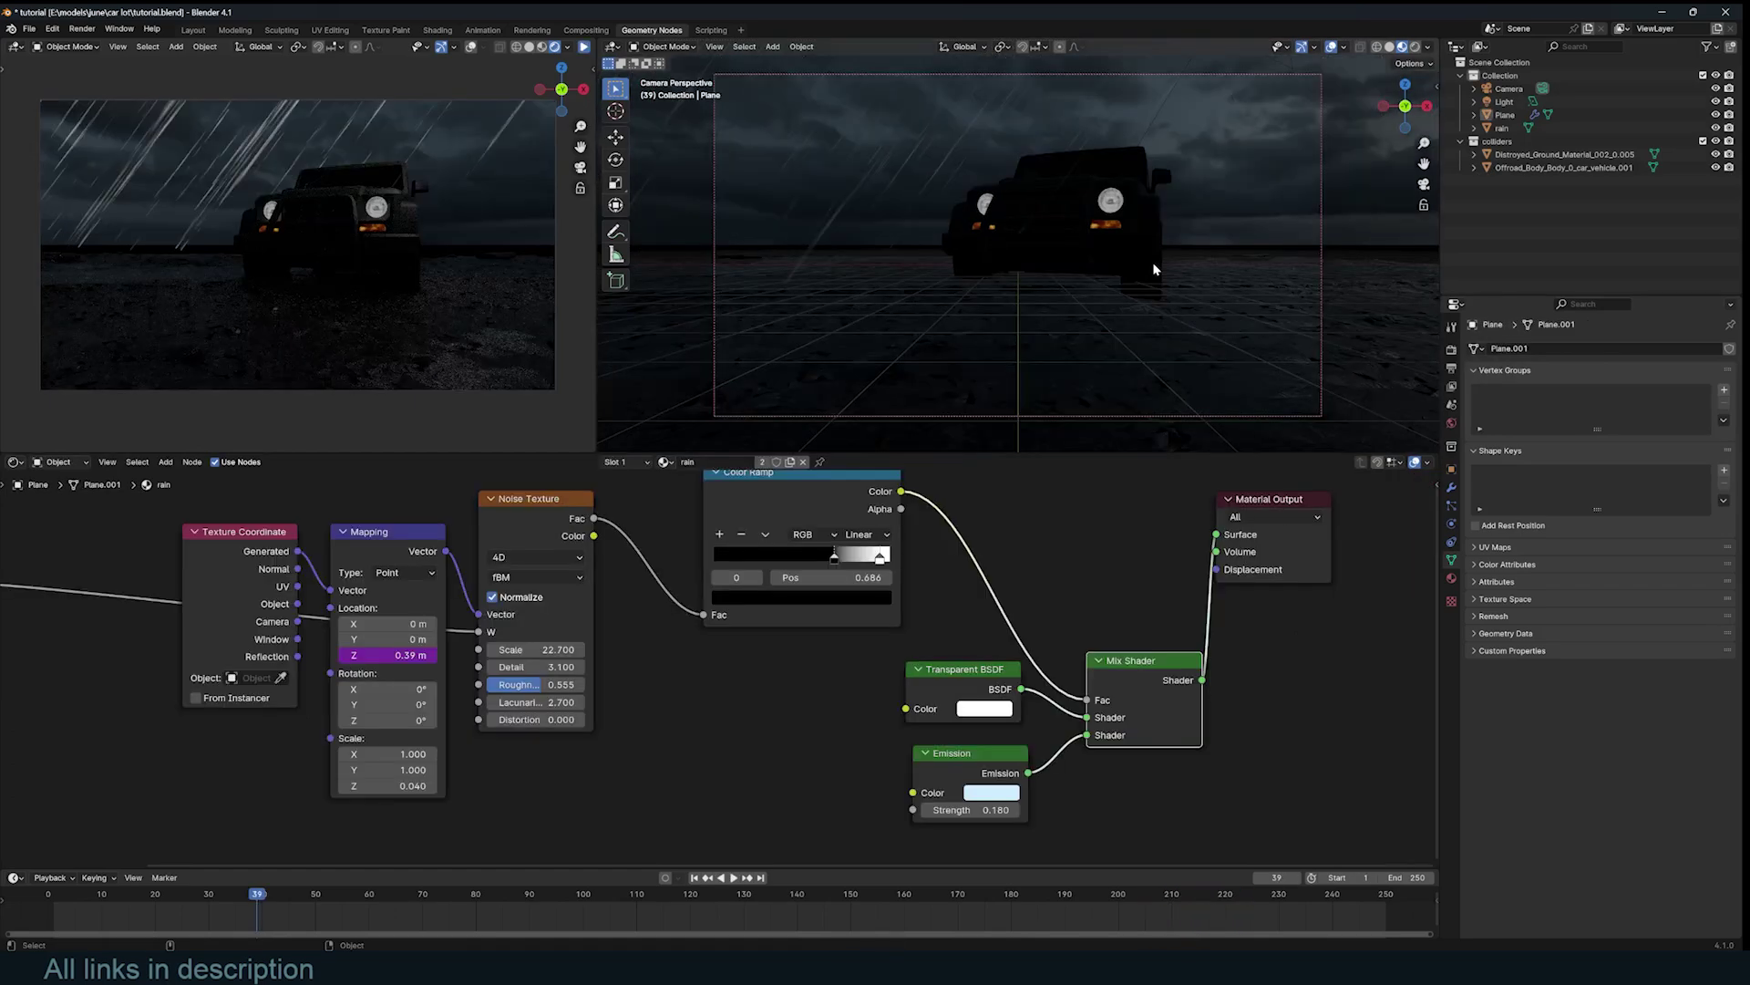
- Return to the rain emitter plane's geometry nodes and preview the colliders Collection Info output through a Viewer node
left_click(1153, 260)
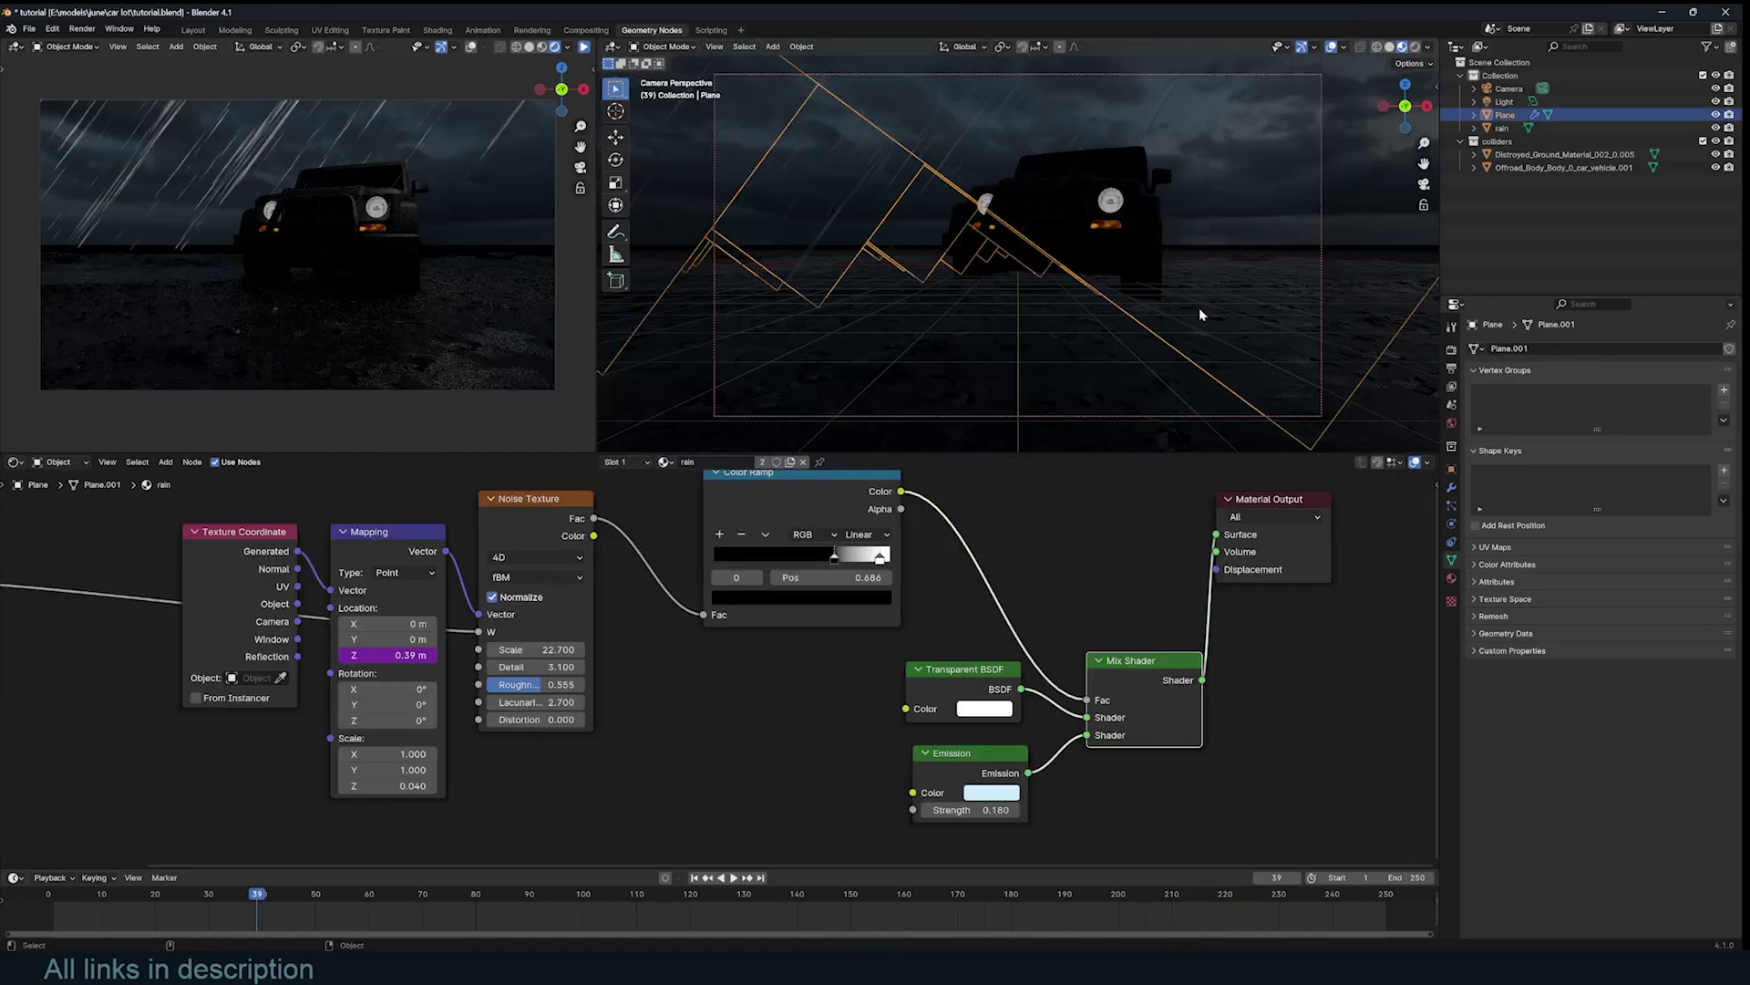
left_click(18, 462)
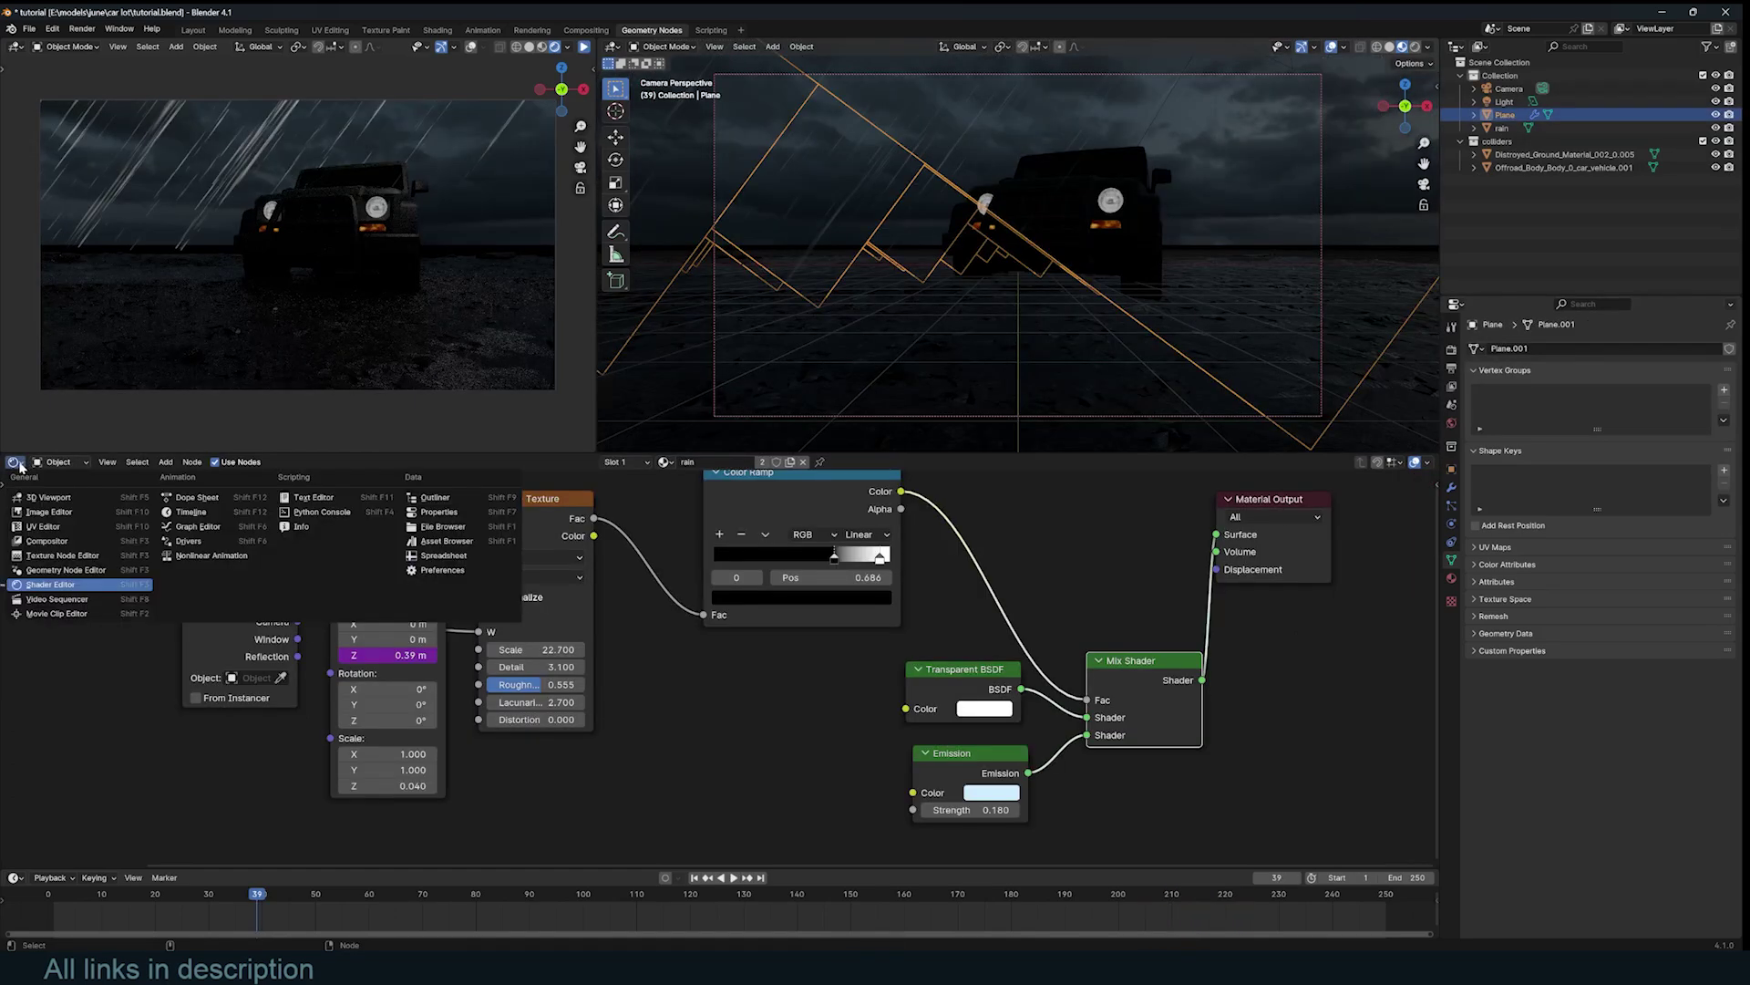
left_click(82, 586)
middle_click_drag(710, 668, 768, 627)
middle_click_drag(640, 705, 699, 629)
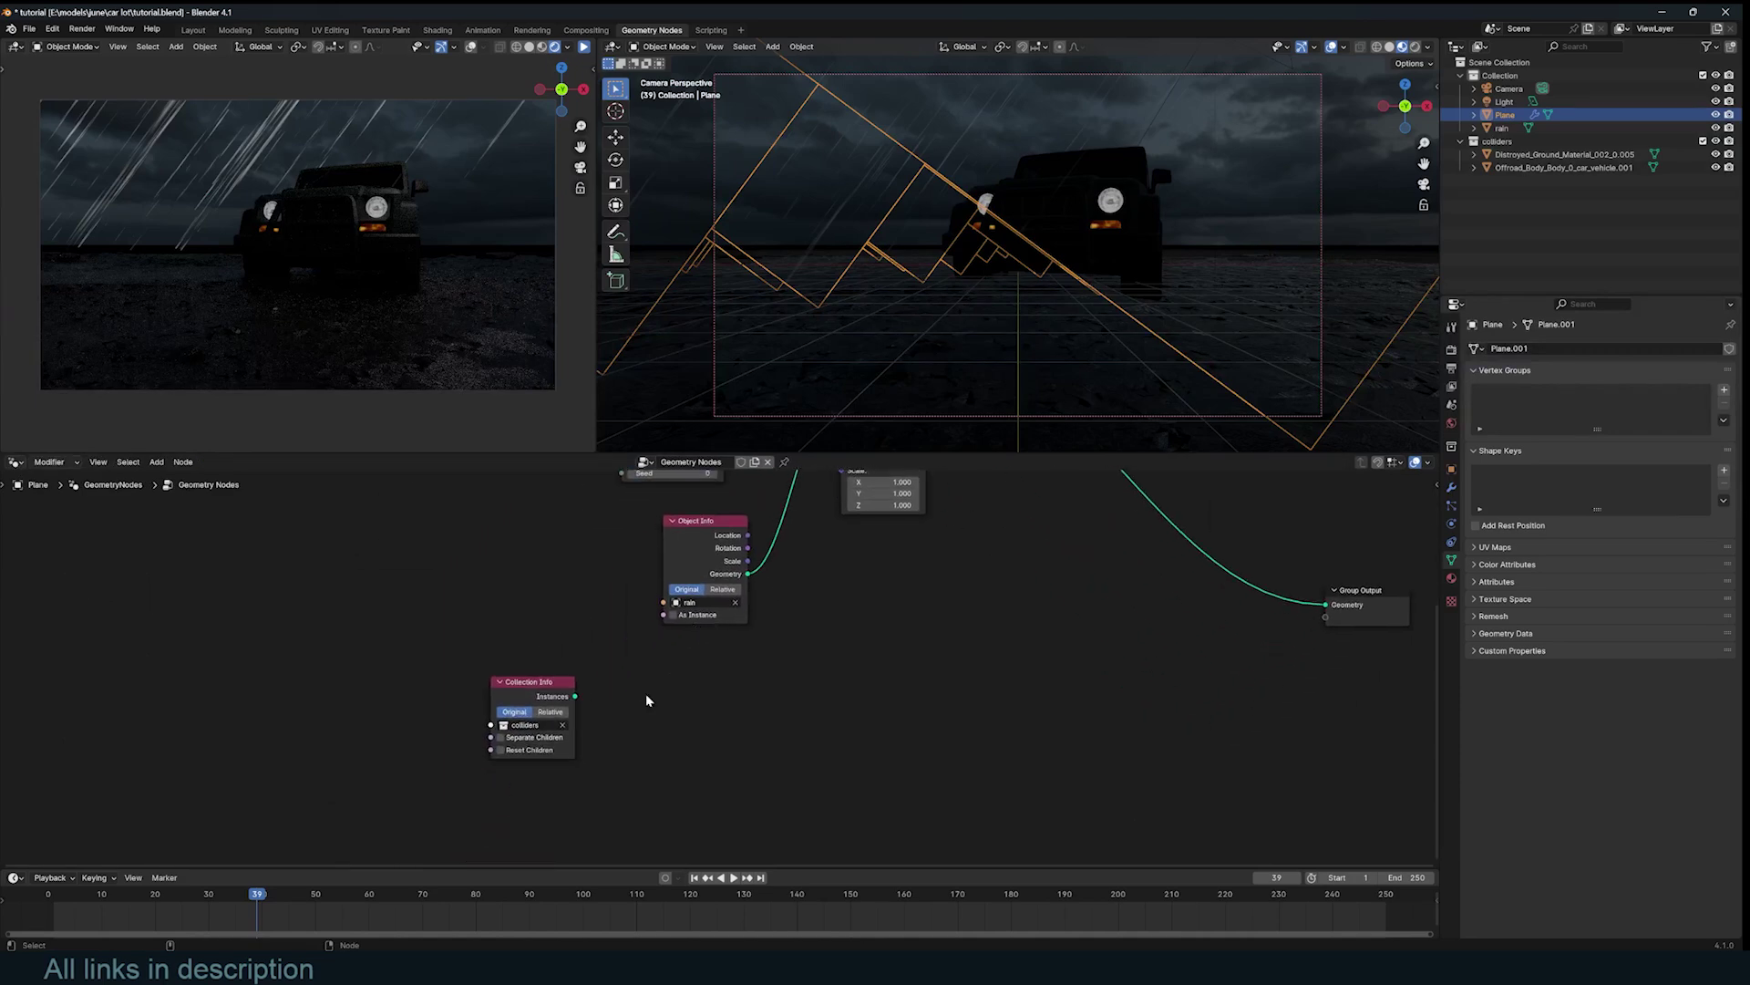
left_click(546, 698, "ctrl+shift")
middle_click_drag(1021, 261, 1102, 207)
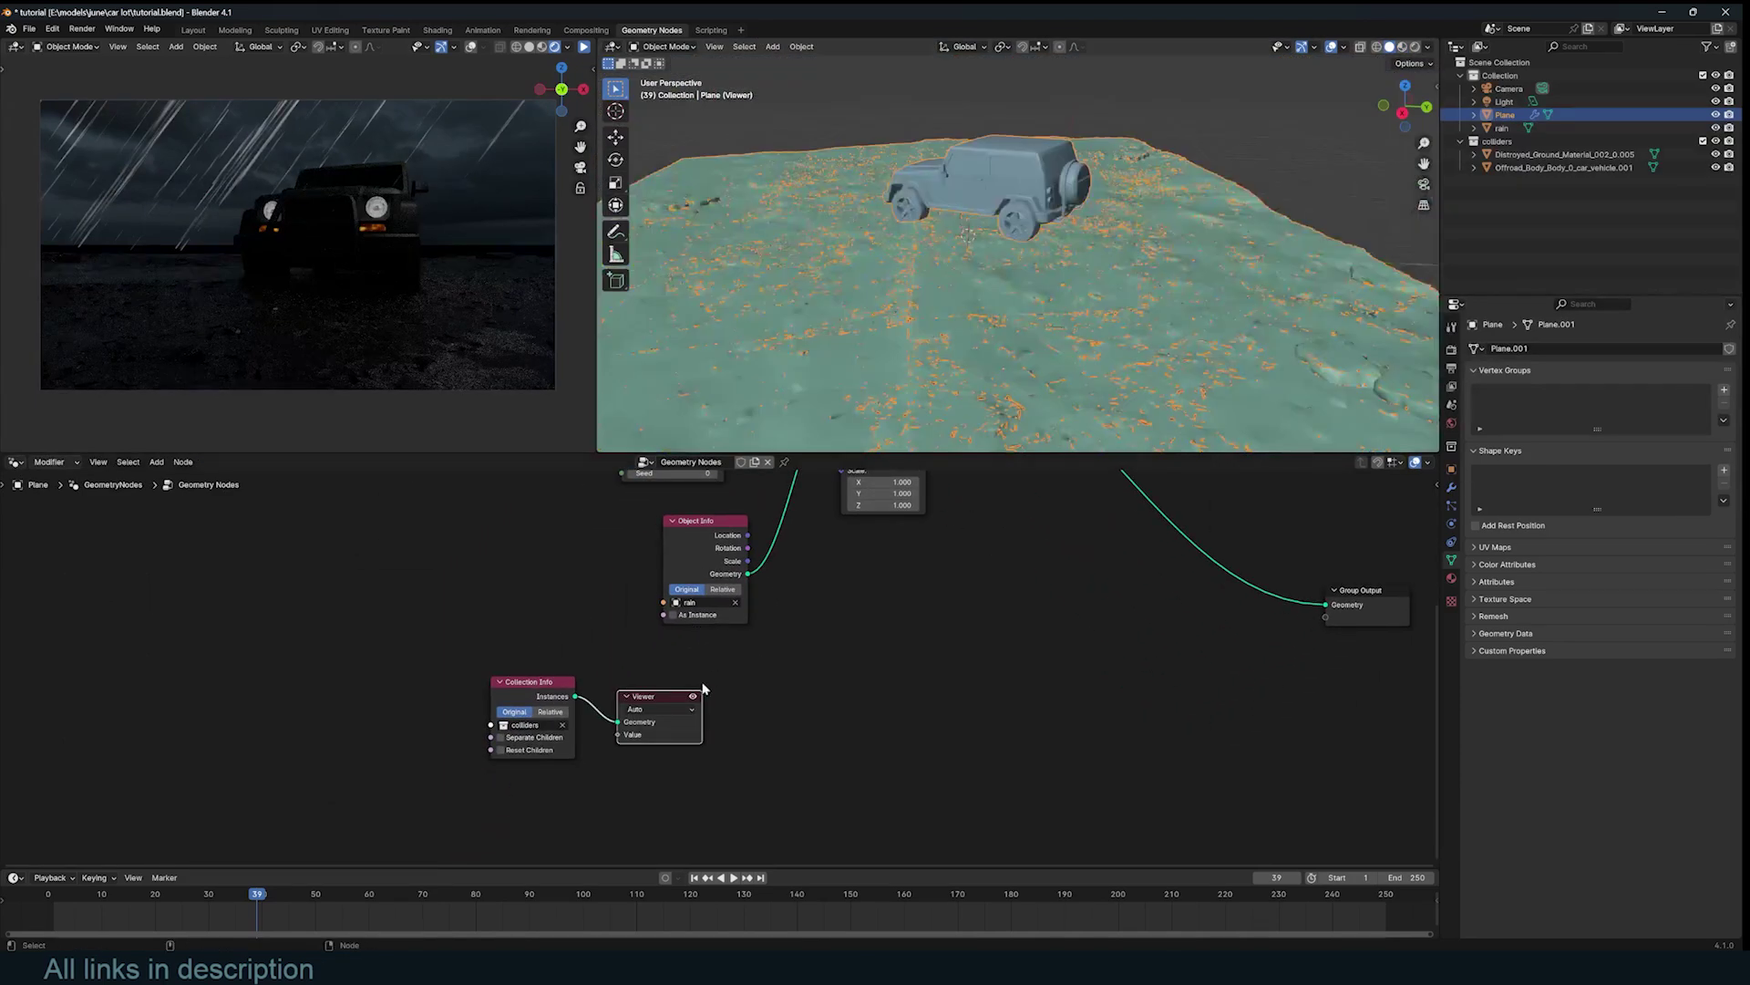
- Set the colliders Collection Info node to Relative and enable Reset Children
scroll(680, 697, "up", 2)
middle_click_drag(676, 698, 880, 635)
scroll(880, 635, "up", 1)
left_click(726, 646)
scroll(997, 319, "up", 4)
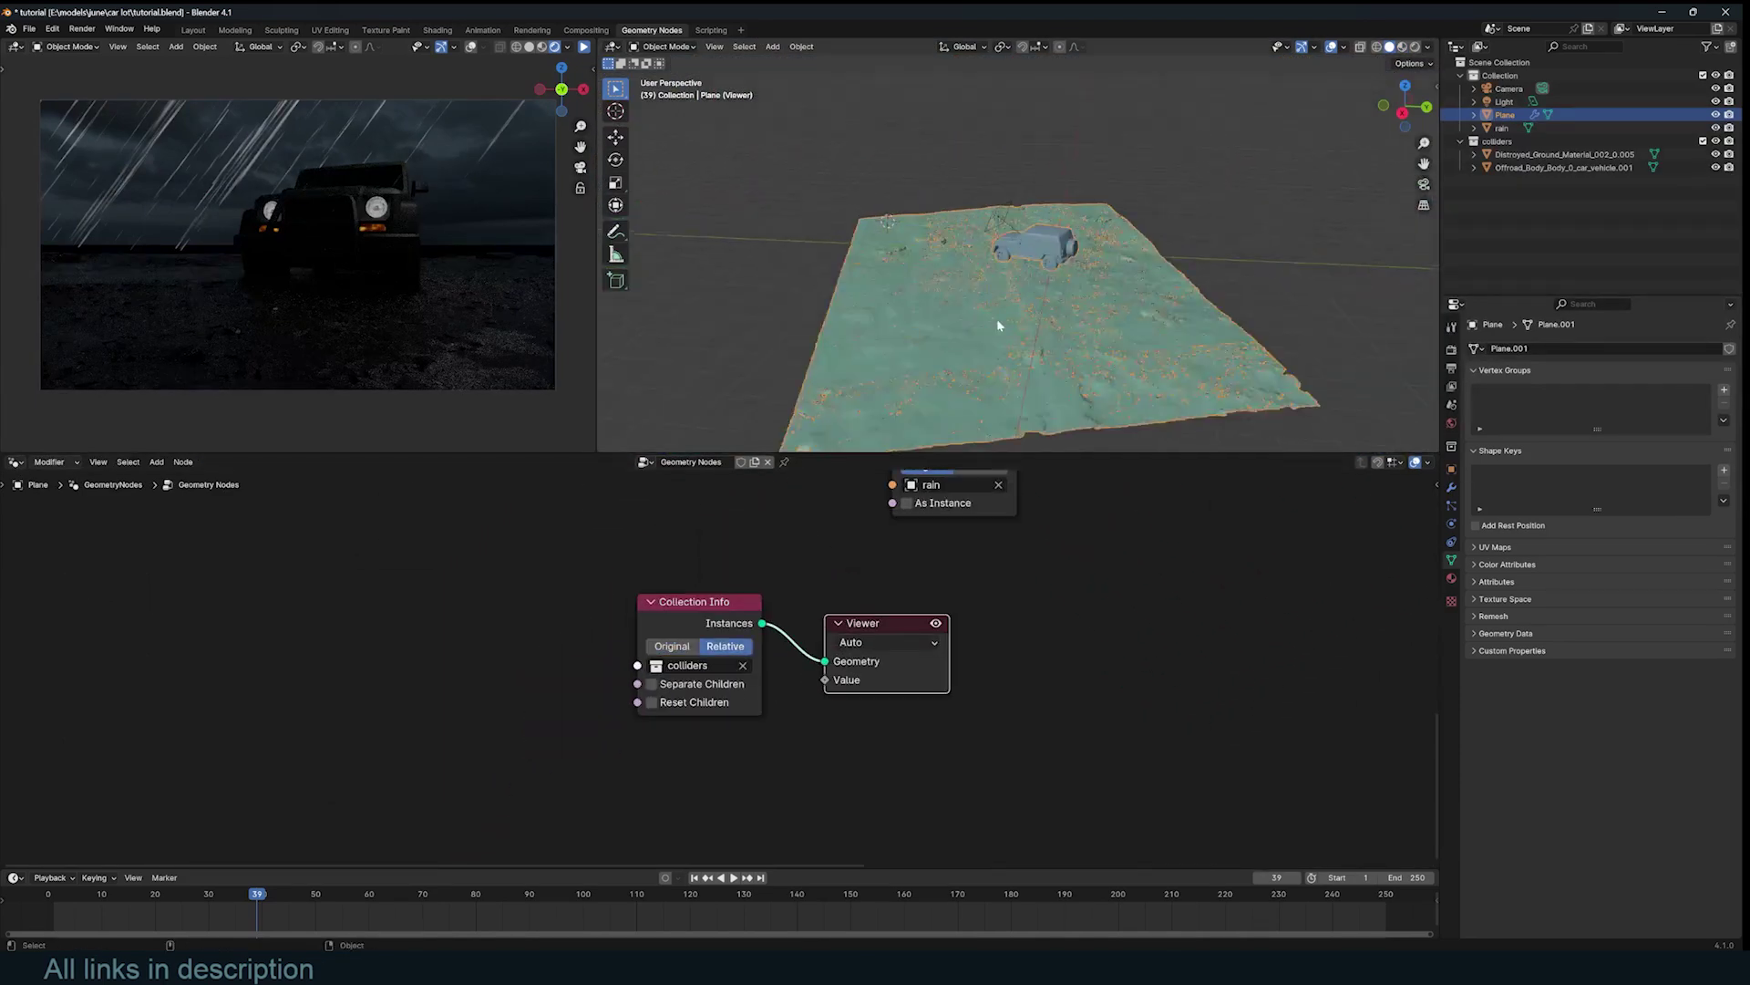
middle_click_drag(997, 319, 1106, 316)
left_click(652, 702)
- Insert a Realize Instances node between the colliders Collection Info and Viewer nodes
left_click_drag(875, 623, 1159, 564)
key("shift+a")
type("rea")
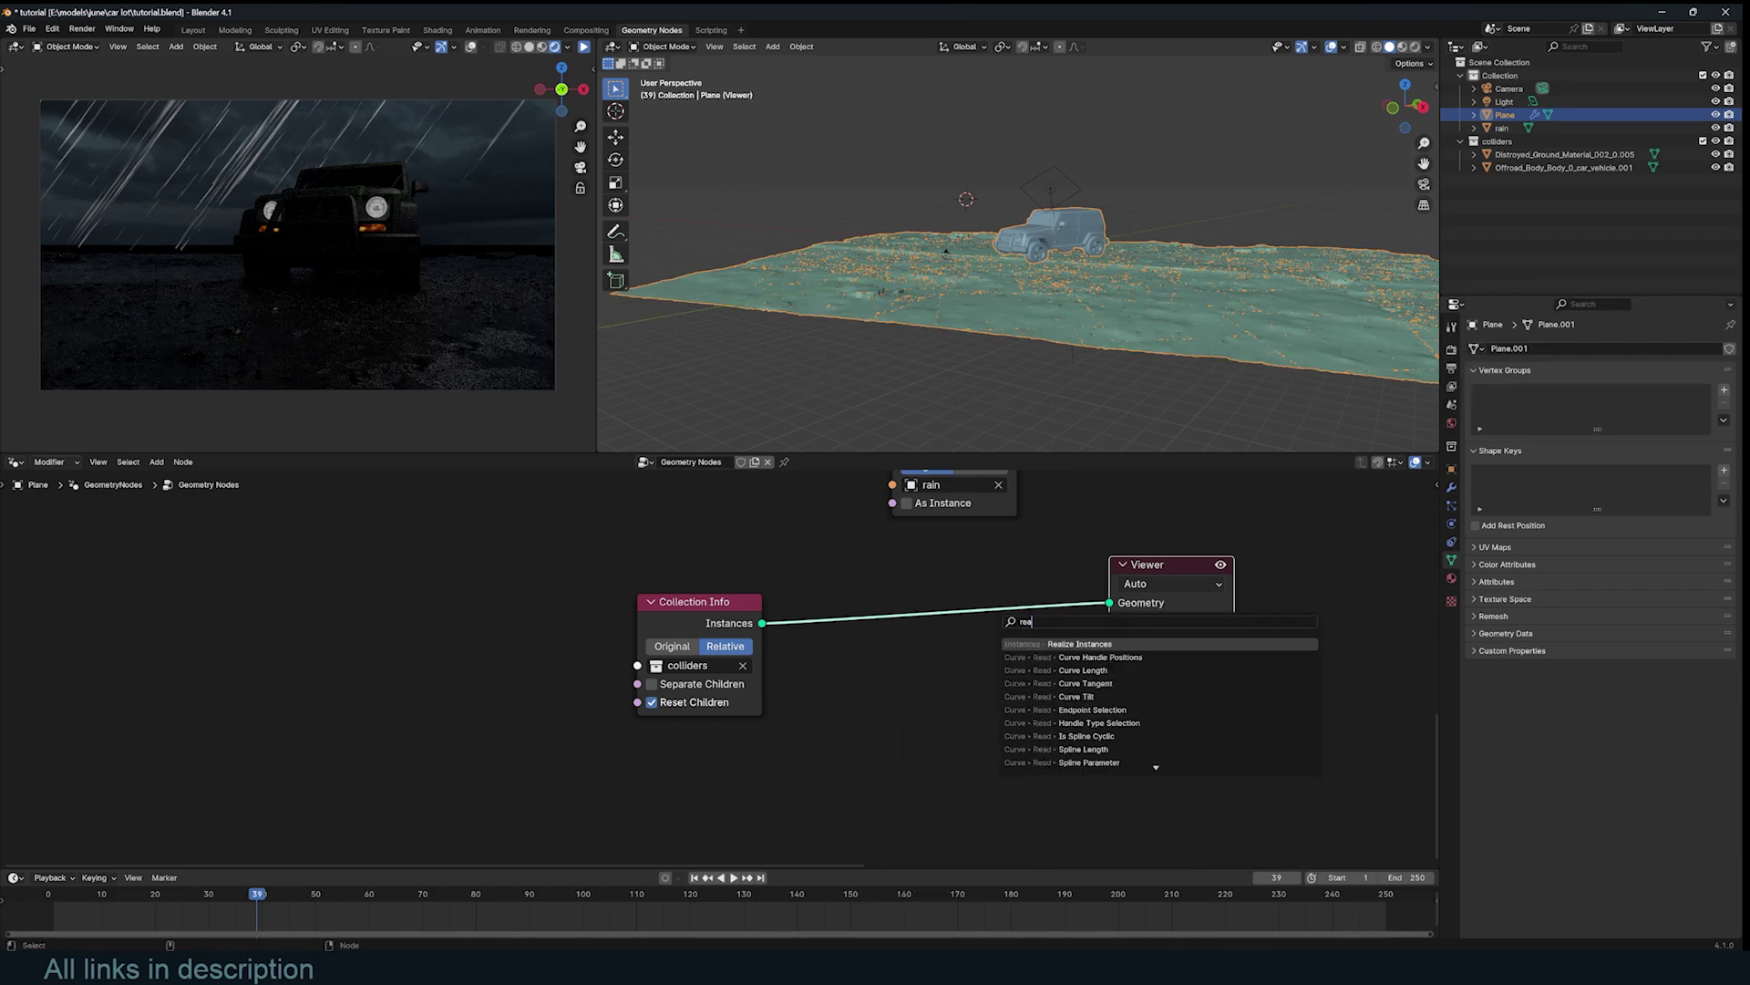
key("Return")
left_click(836, 602)
middle_click_drag(973, 599, 901, 651)
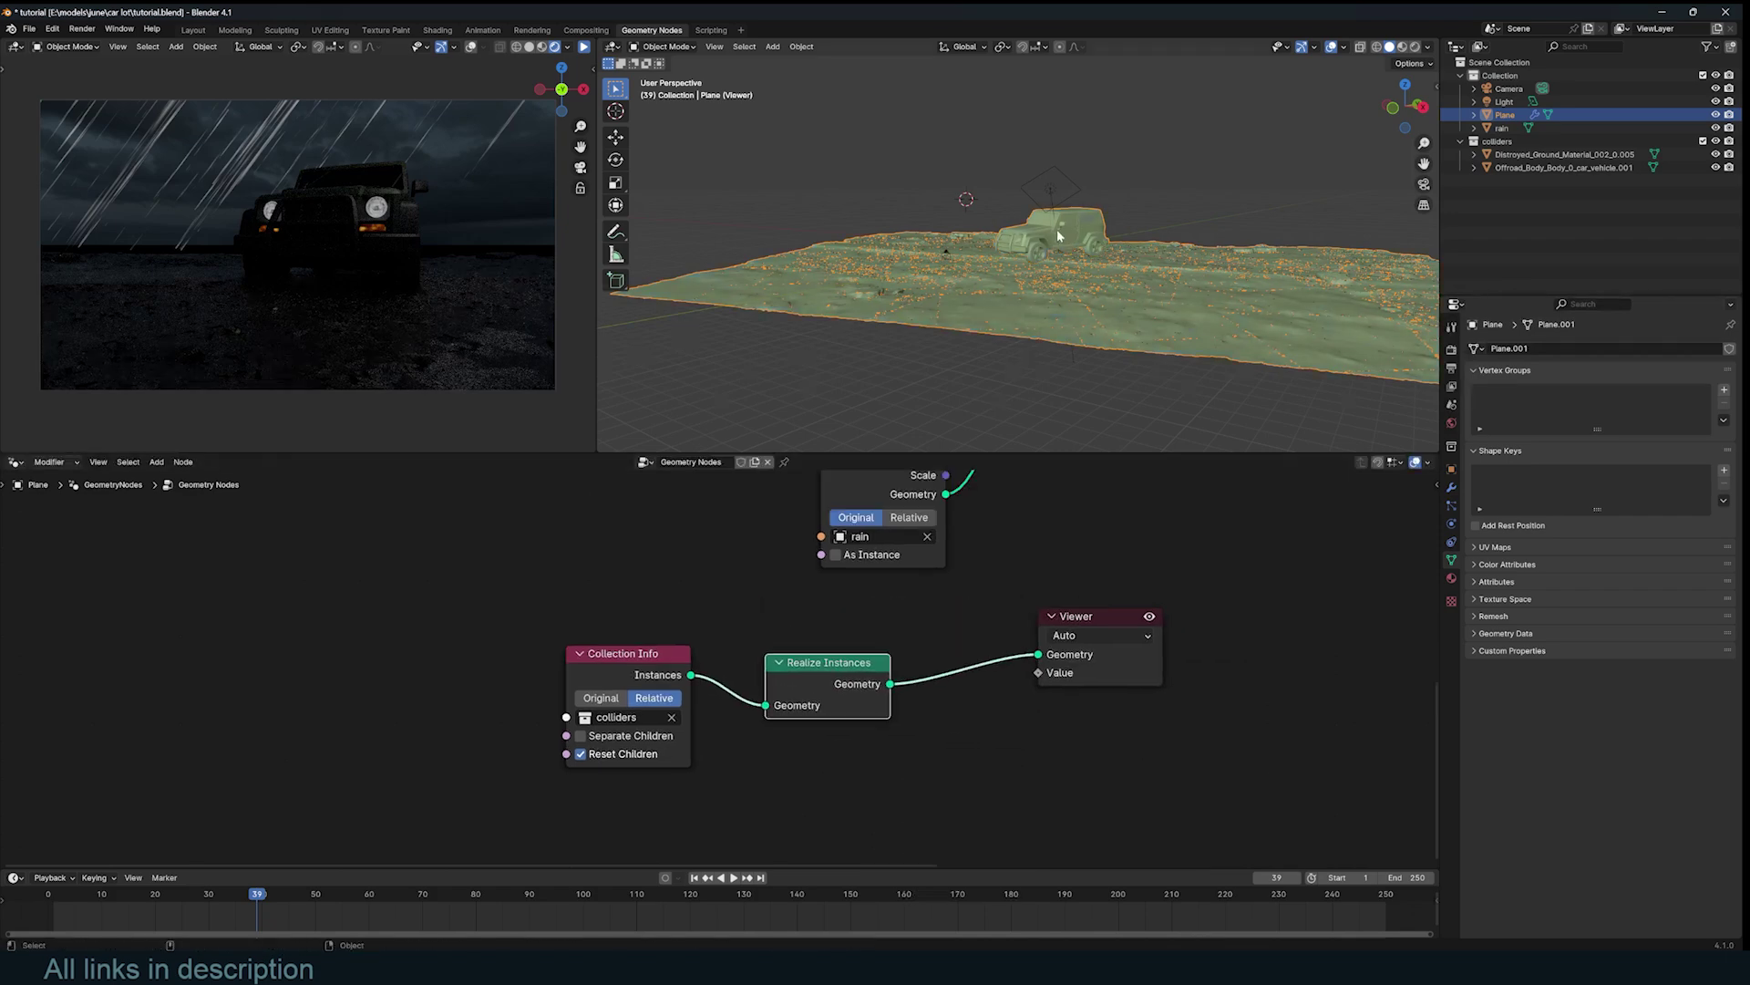
scroll(1058, 232, "down", 5)
scroll(1057, 283, "up", 7)
middle_click_drag(1059, 317, 1247, 329)
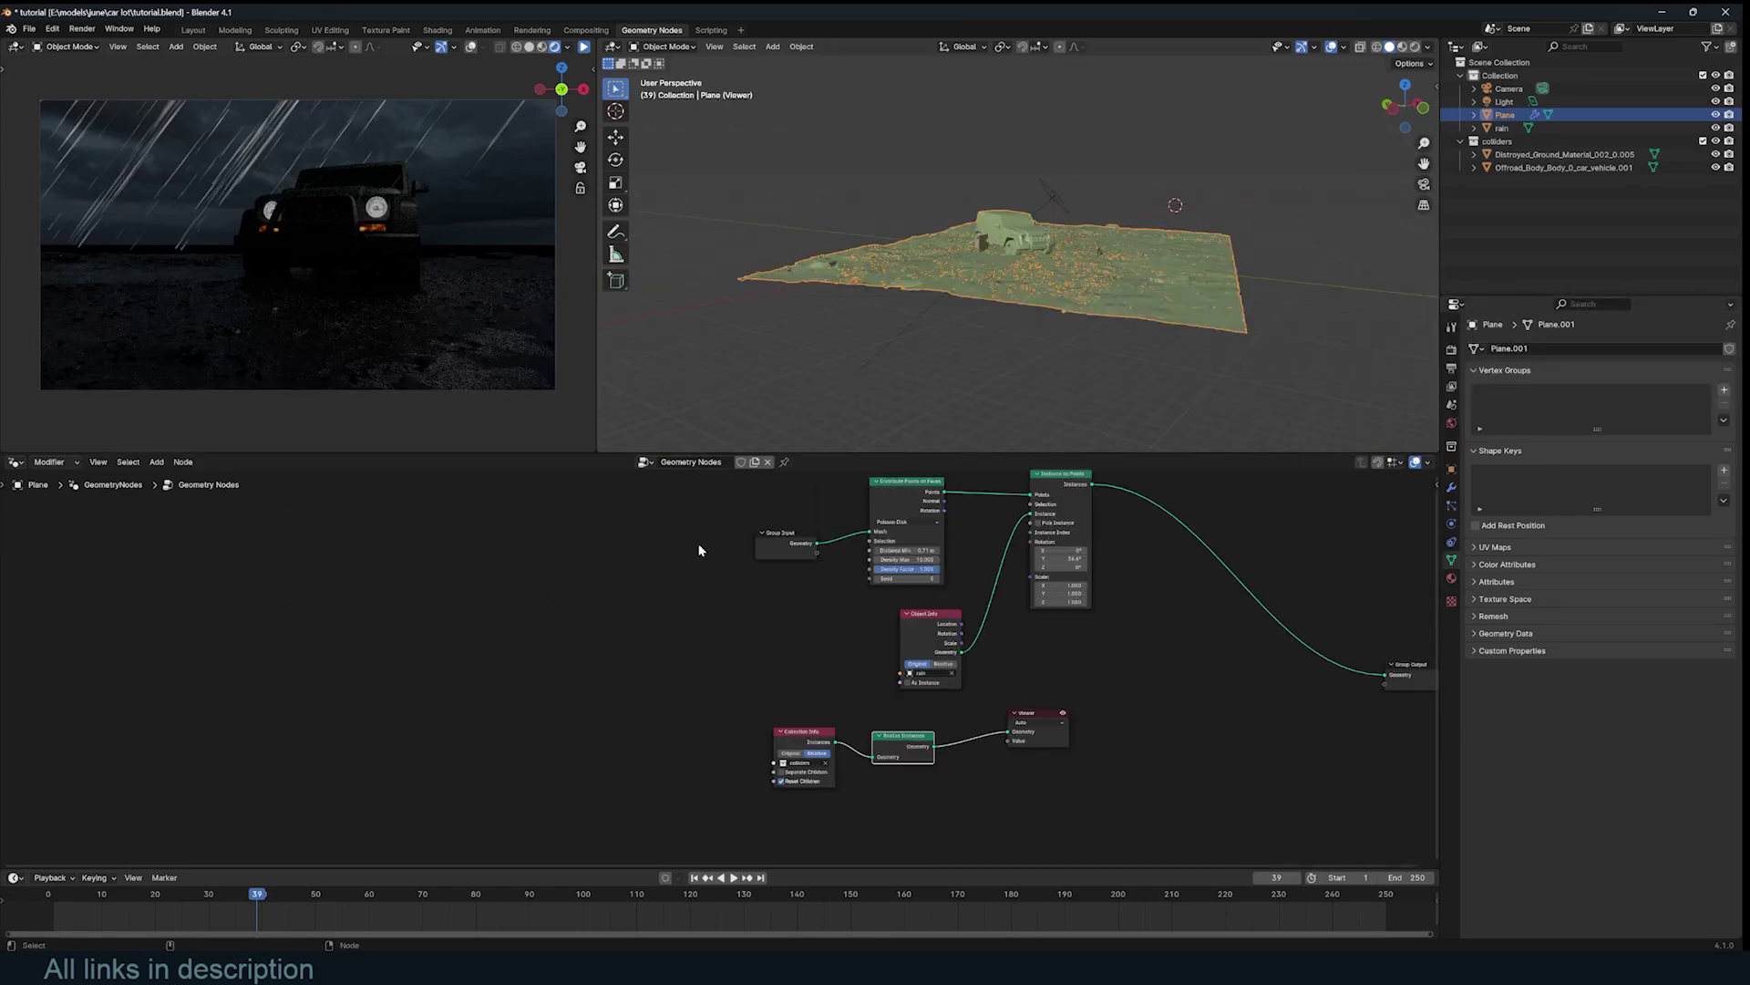
- Preview the Group Input geometry in the Viewer and insert a second Distribute Points on Faces node between them
left_click_drag(787, 538, 638, 597)
left_click(660, 605, "ctrl+shift")
scroll(1200, 151, "up", 3)
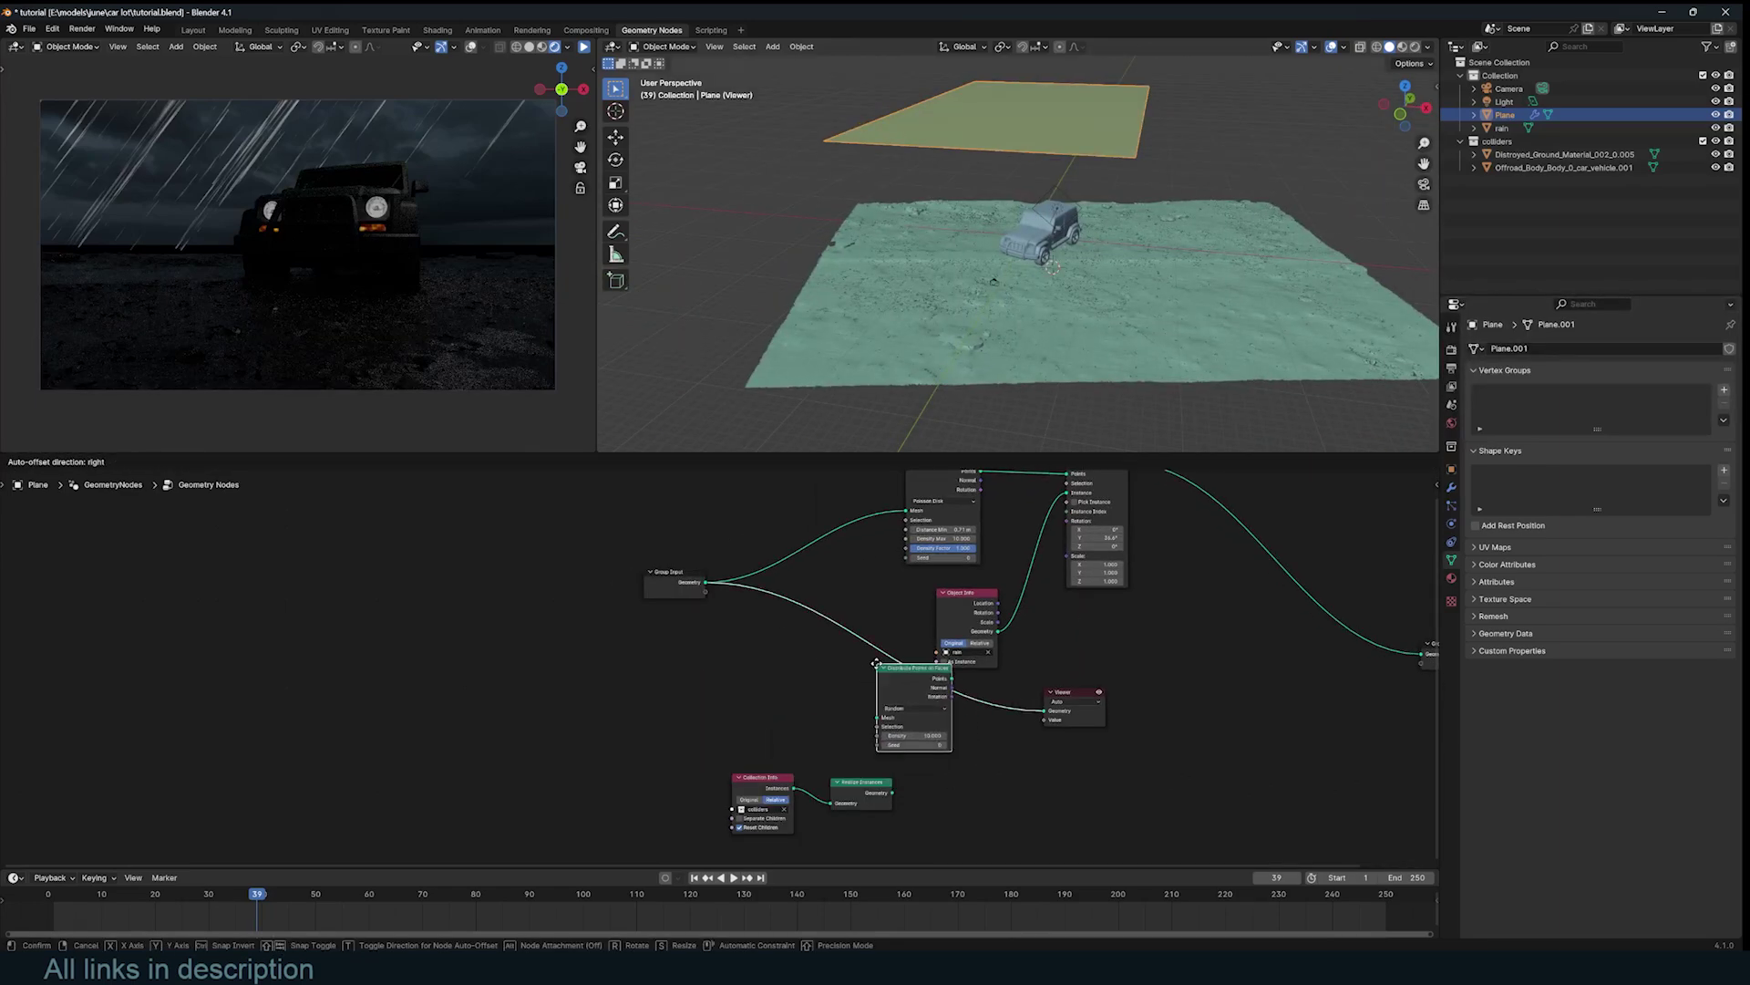
left_click(873, 669)
middle_click_drag(940, 710, 976, 699)
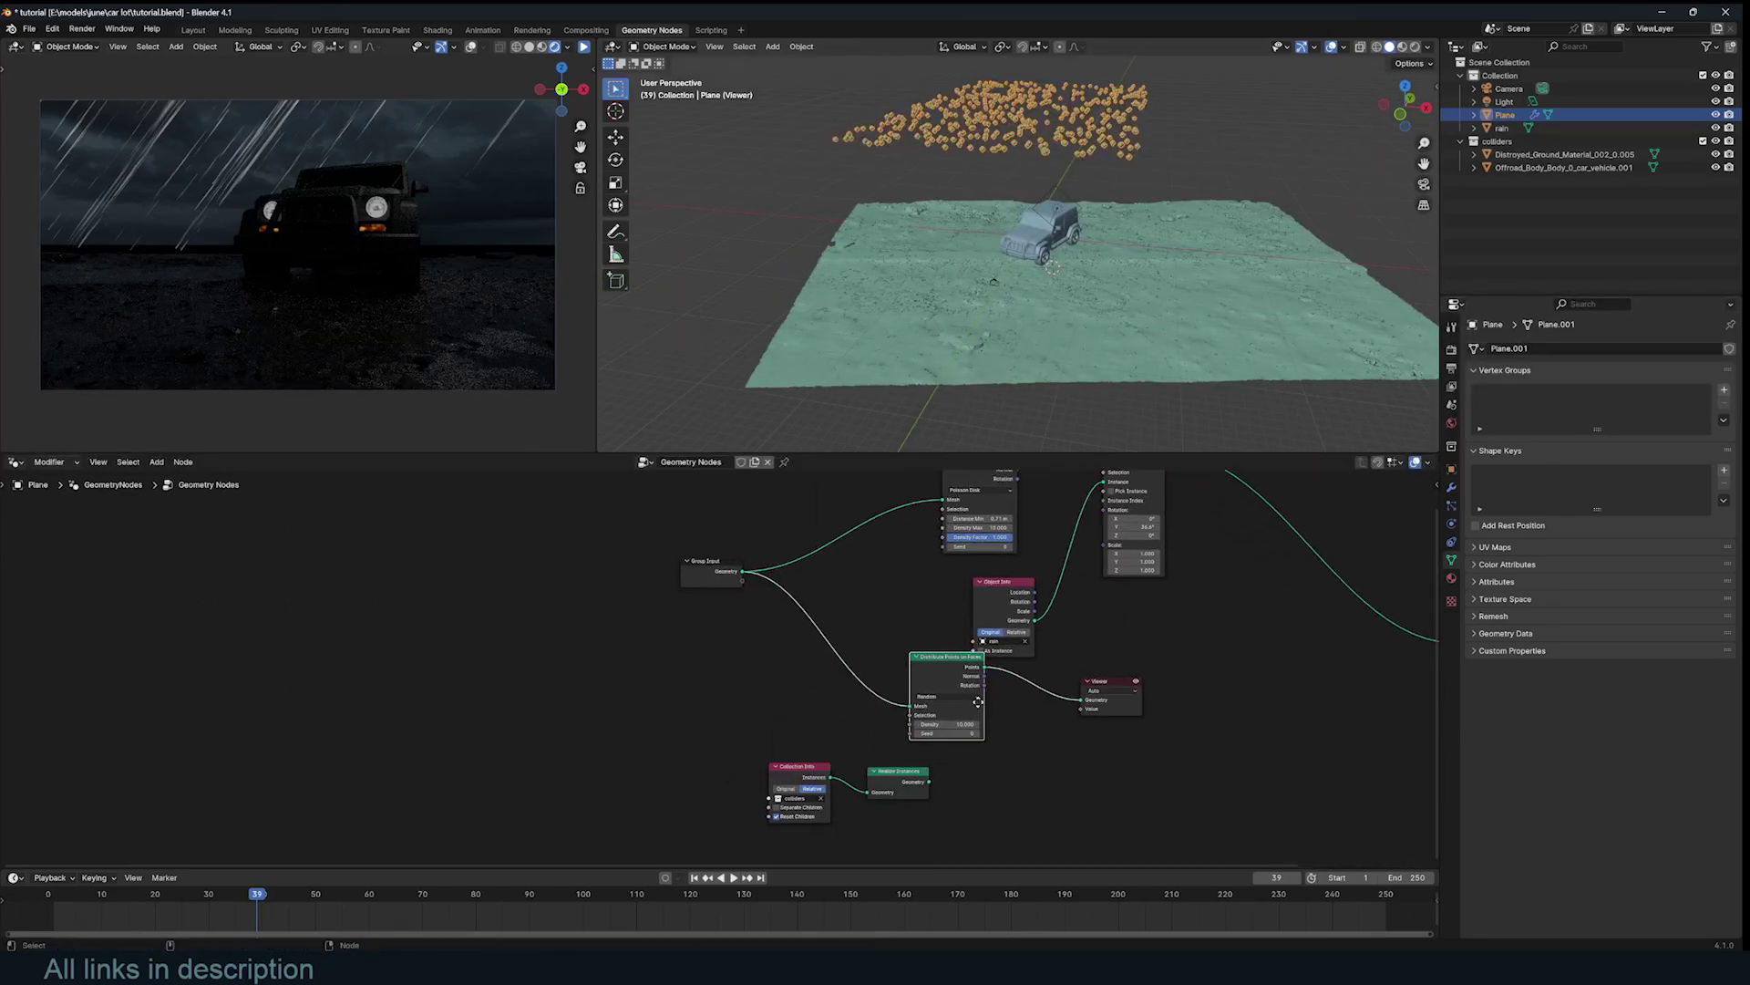
- Raise the new Distribute Points on Faces node's density to about 27
left_click_drag(949, 725, 1098, 725)
left_click_drag(957, 724, 962, 724)
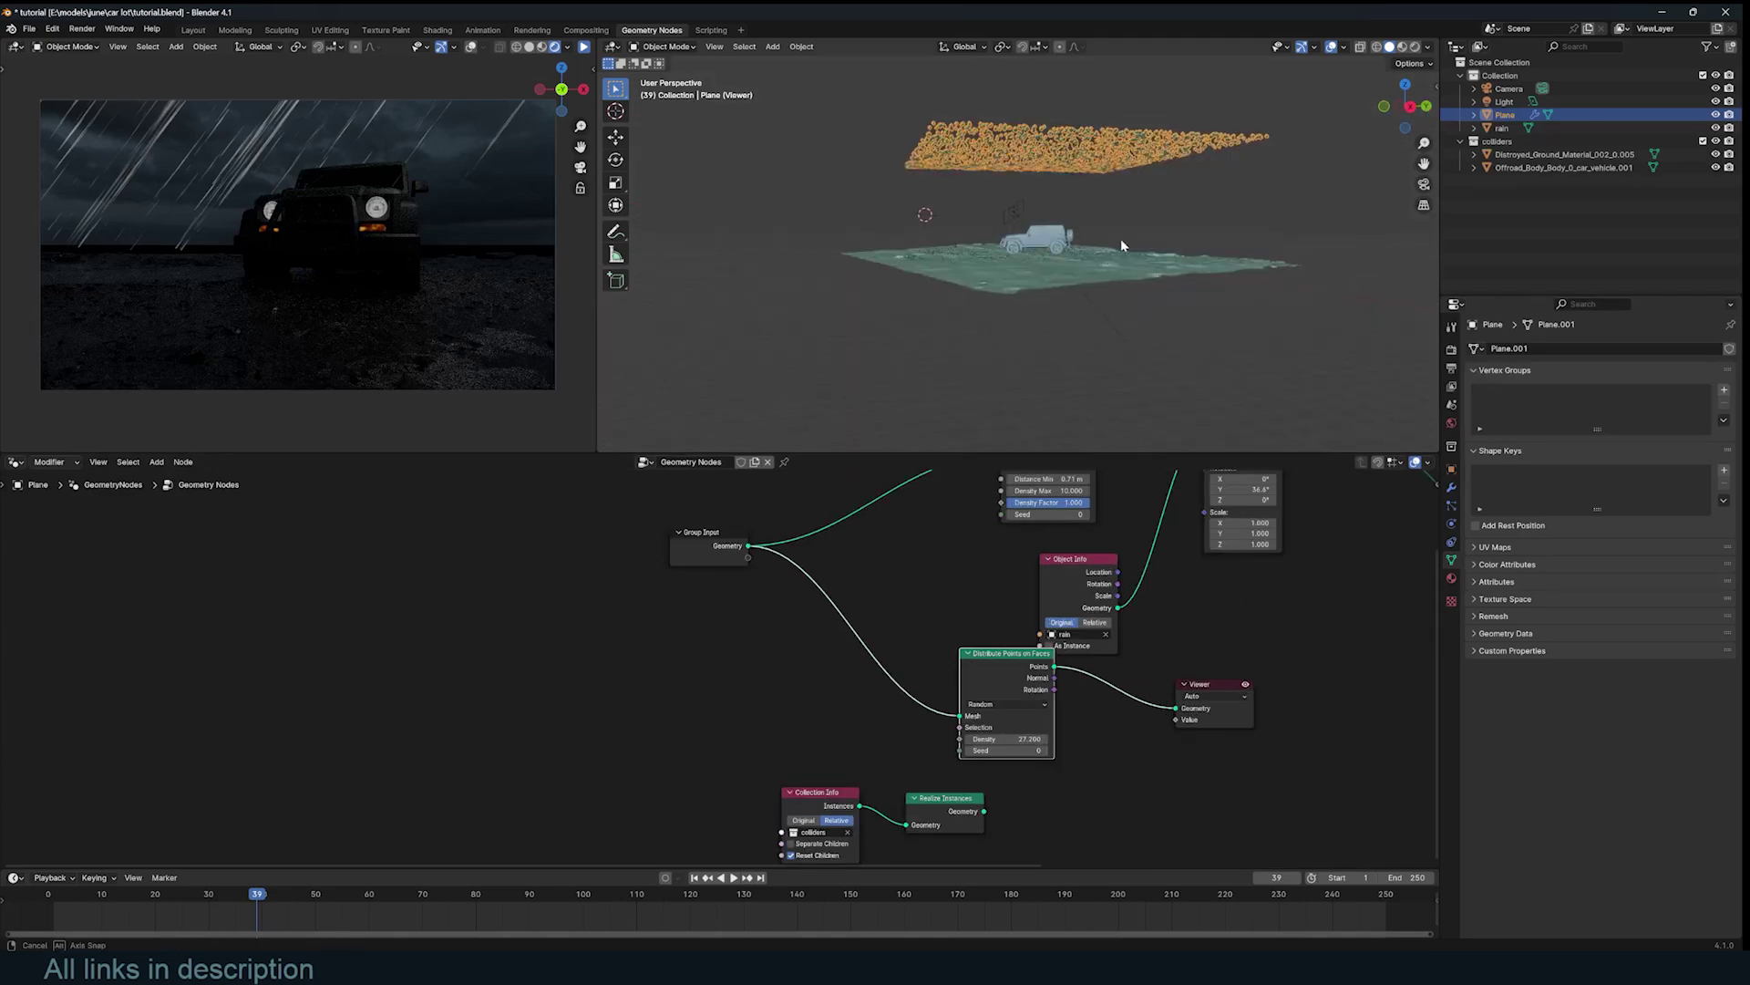
middle_click_drag(1185, 321, 1196, 369)
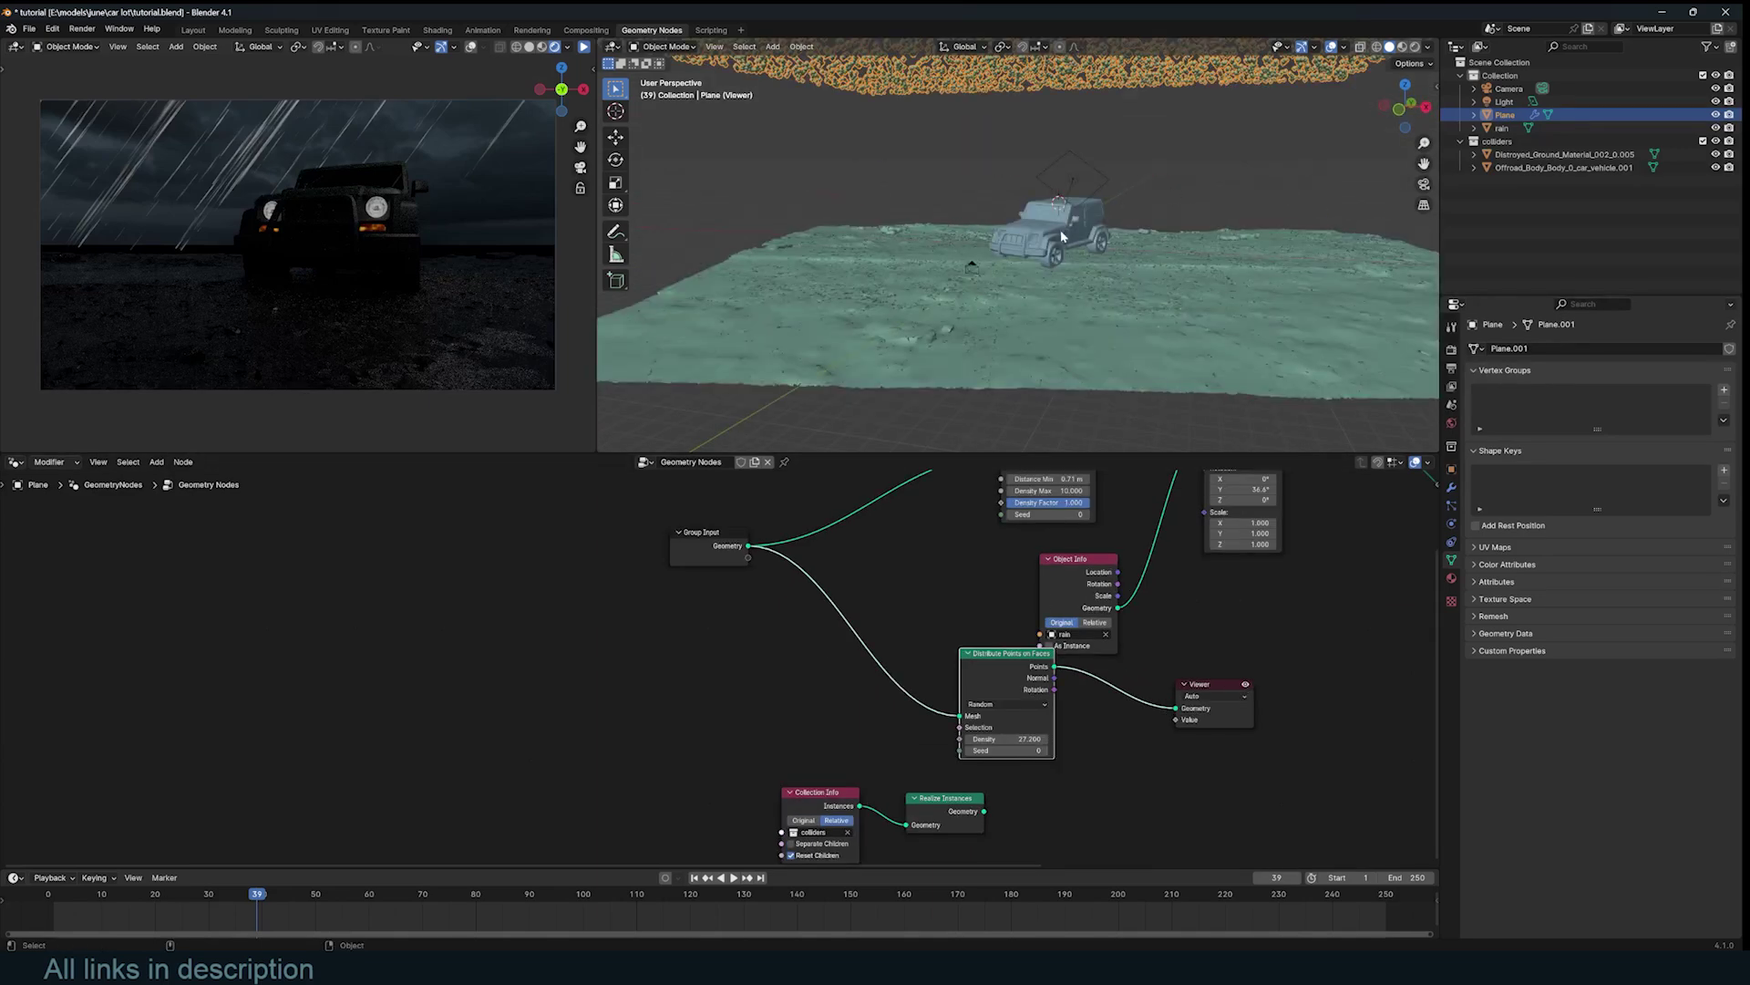
- Add a Raycast node and feed the realized colliders geometry into its Target Geometry
scroll(1102, 243, "up", 2)
scroll(1079, 663, "down", 3)
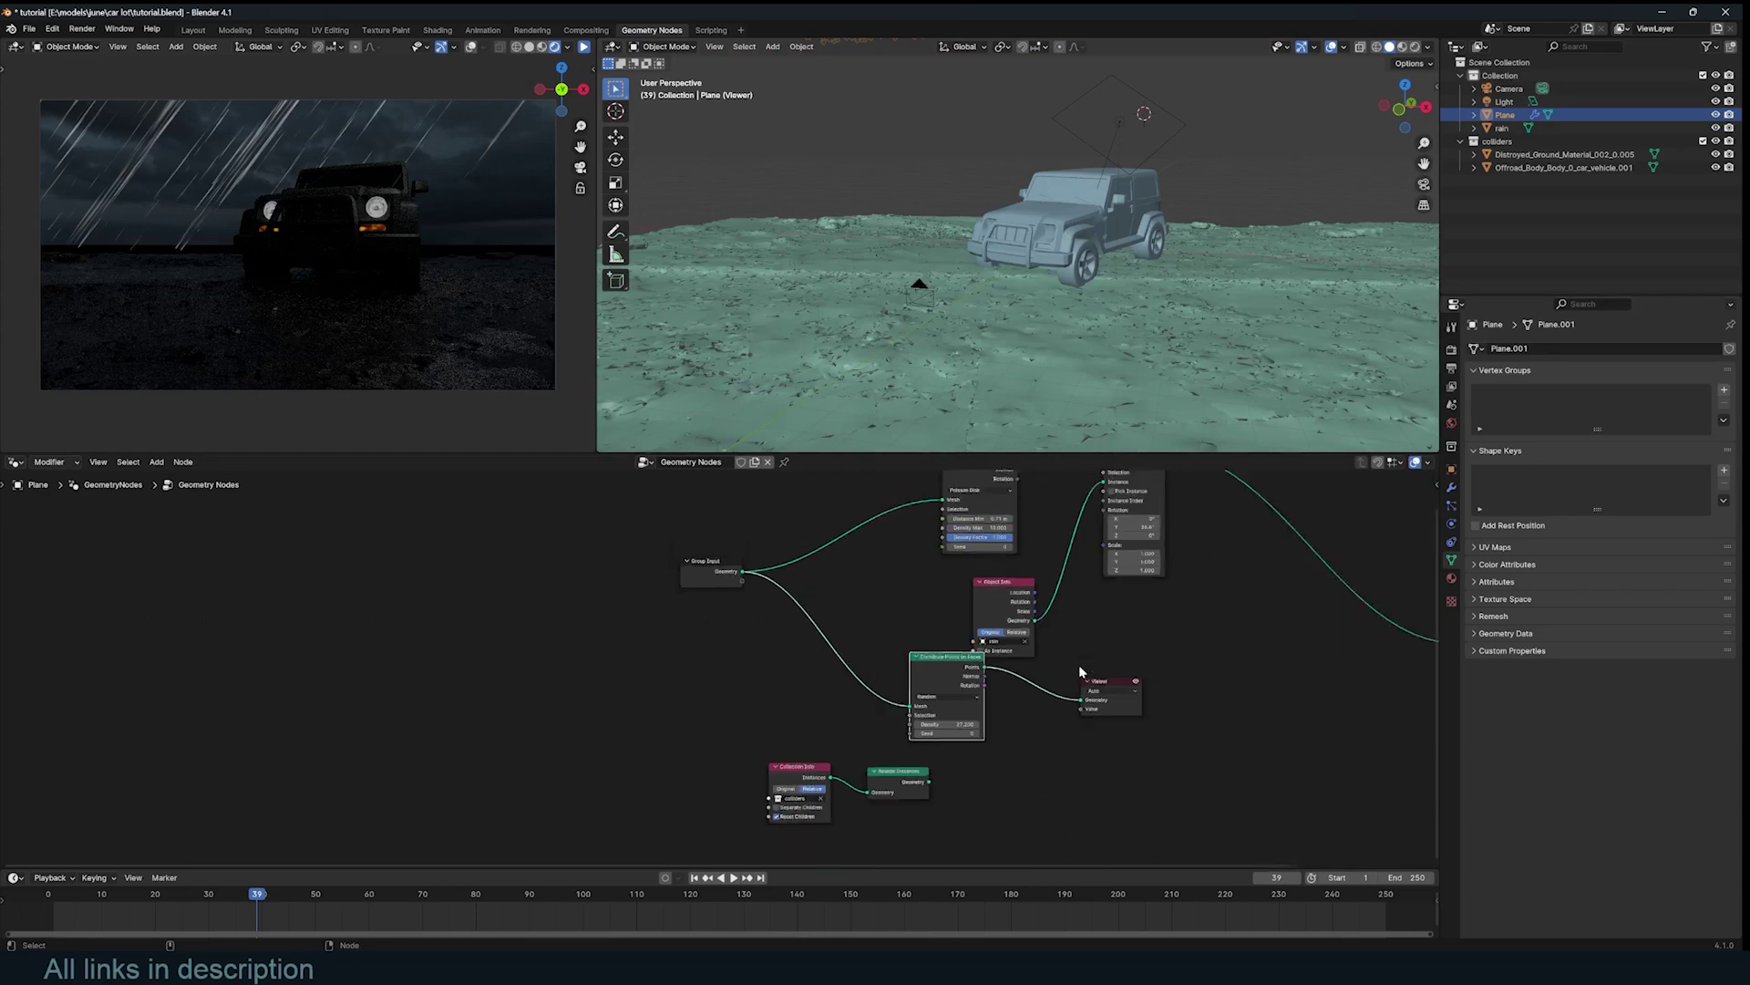
key("shift+a")
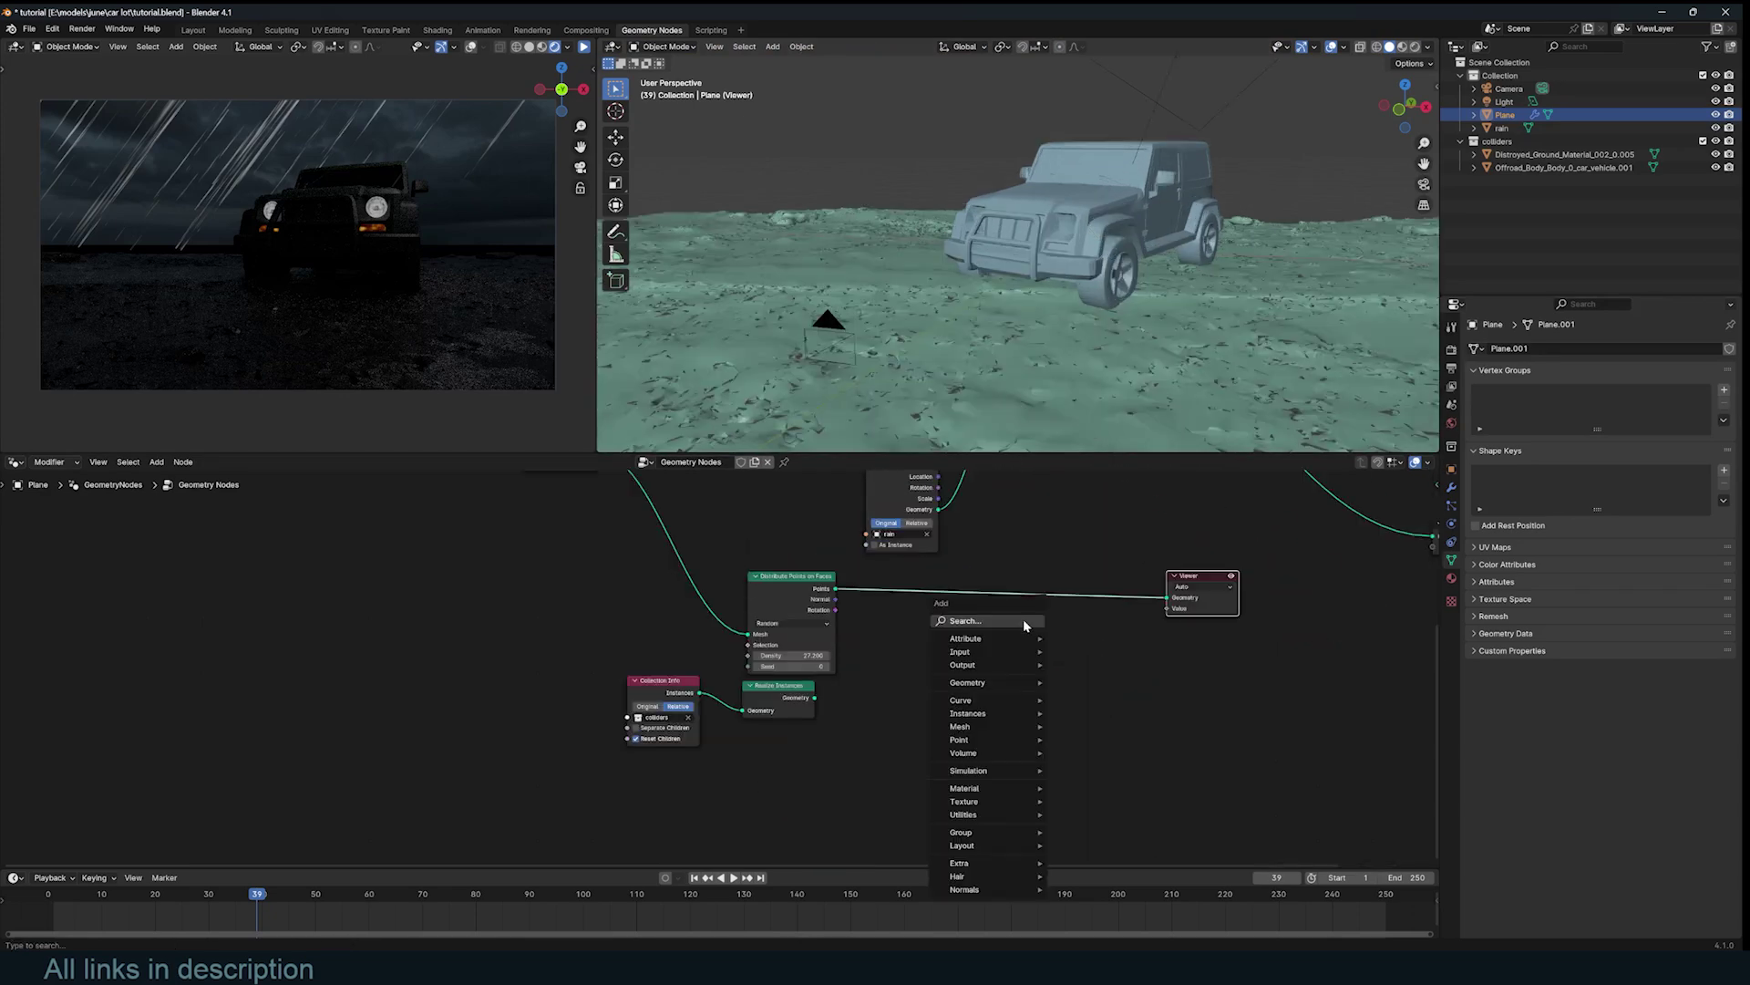
left_click(1023, 619)
type("ray")
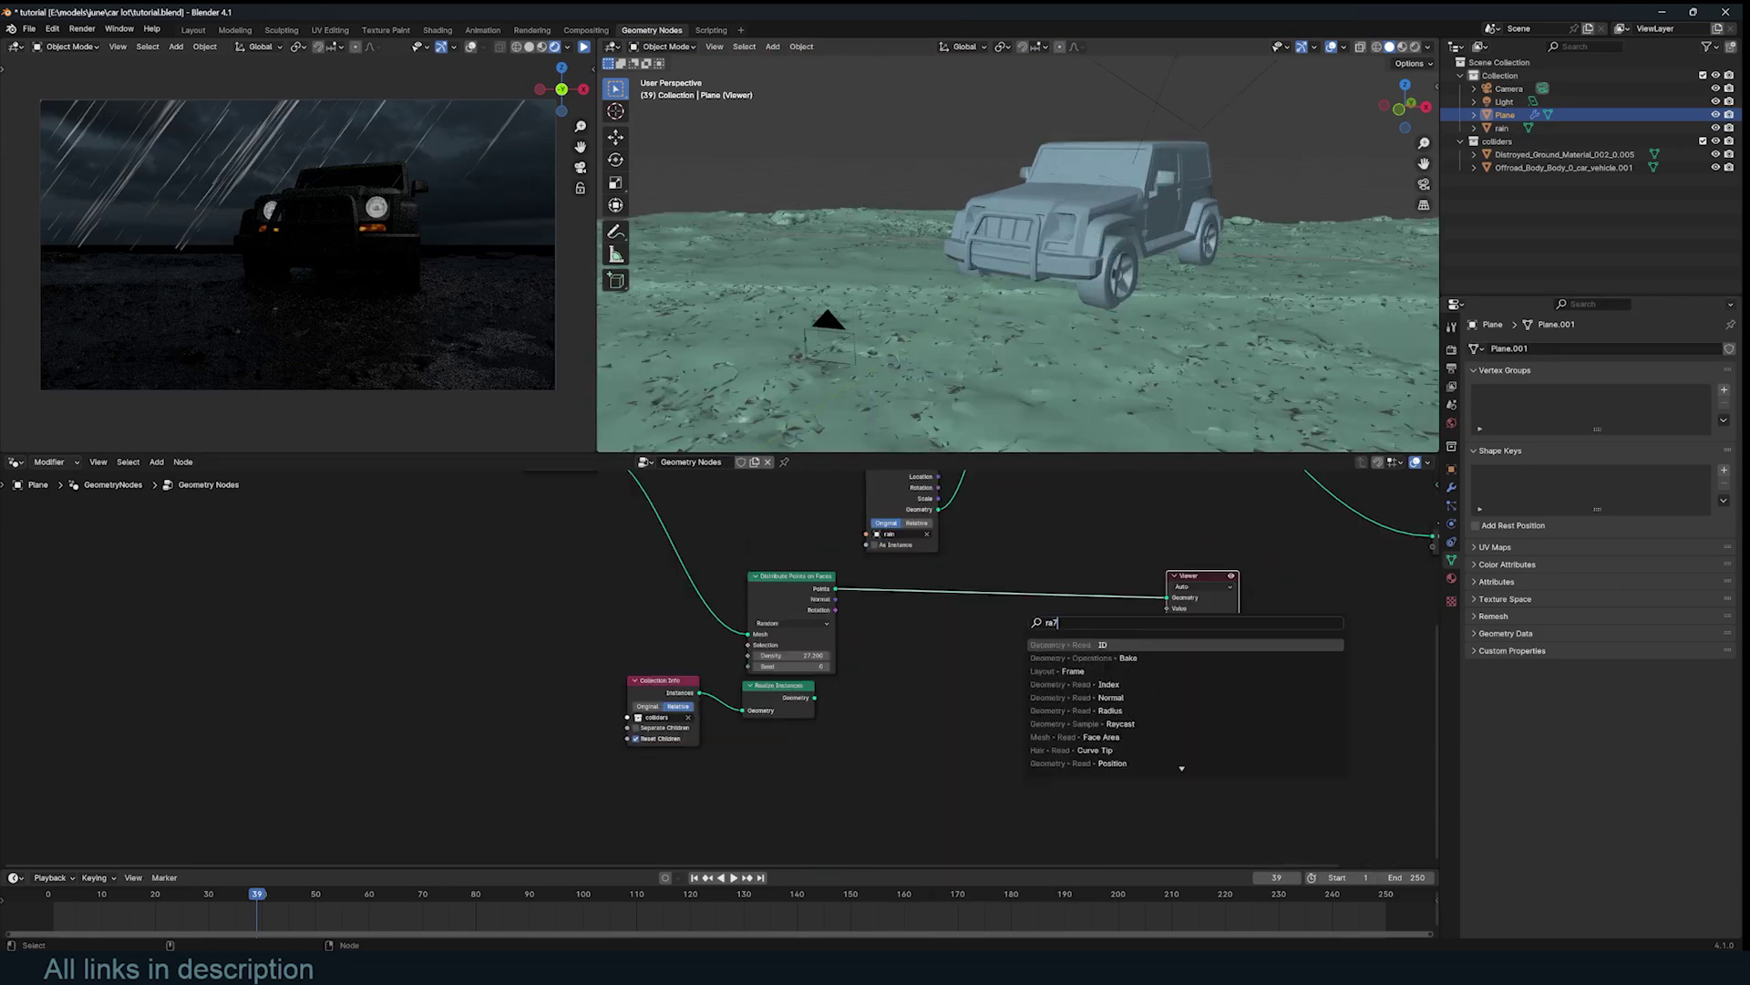
key("Return")
left_click(935, 626)
left_click(781, 706)
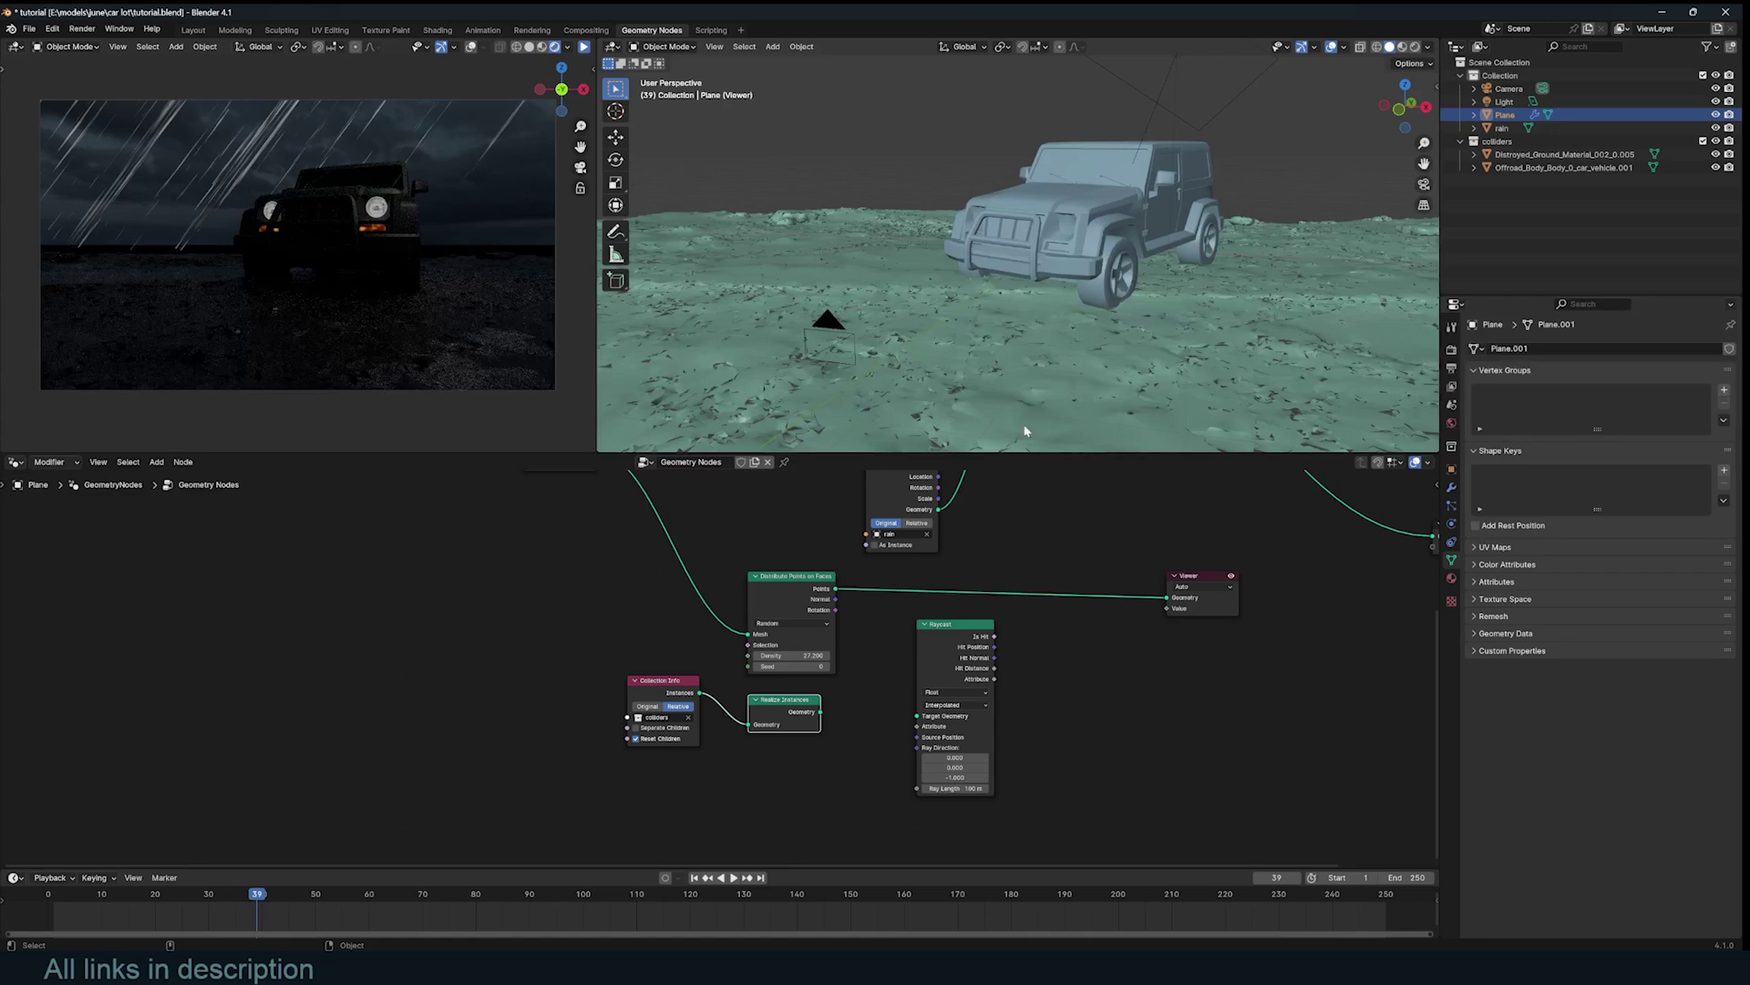
scroll(986, 645, "down", 1)
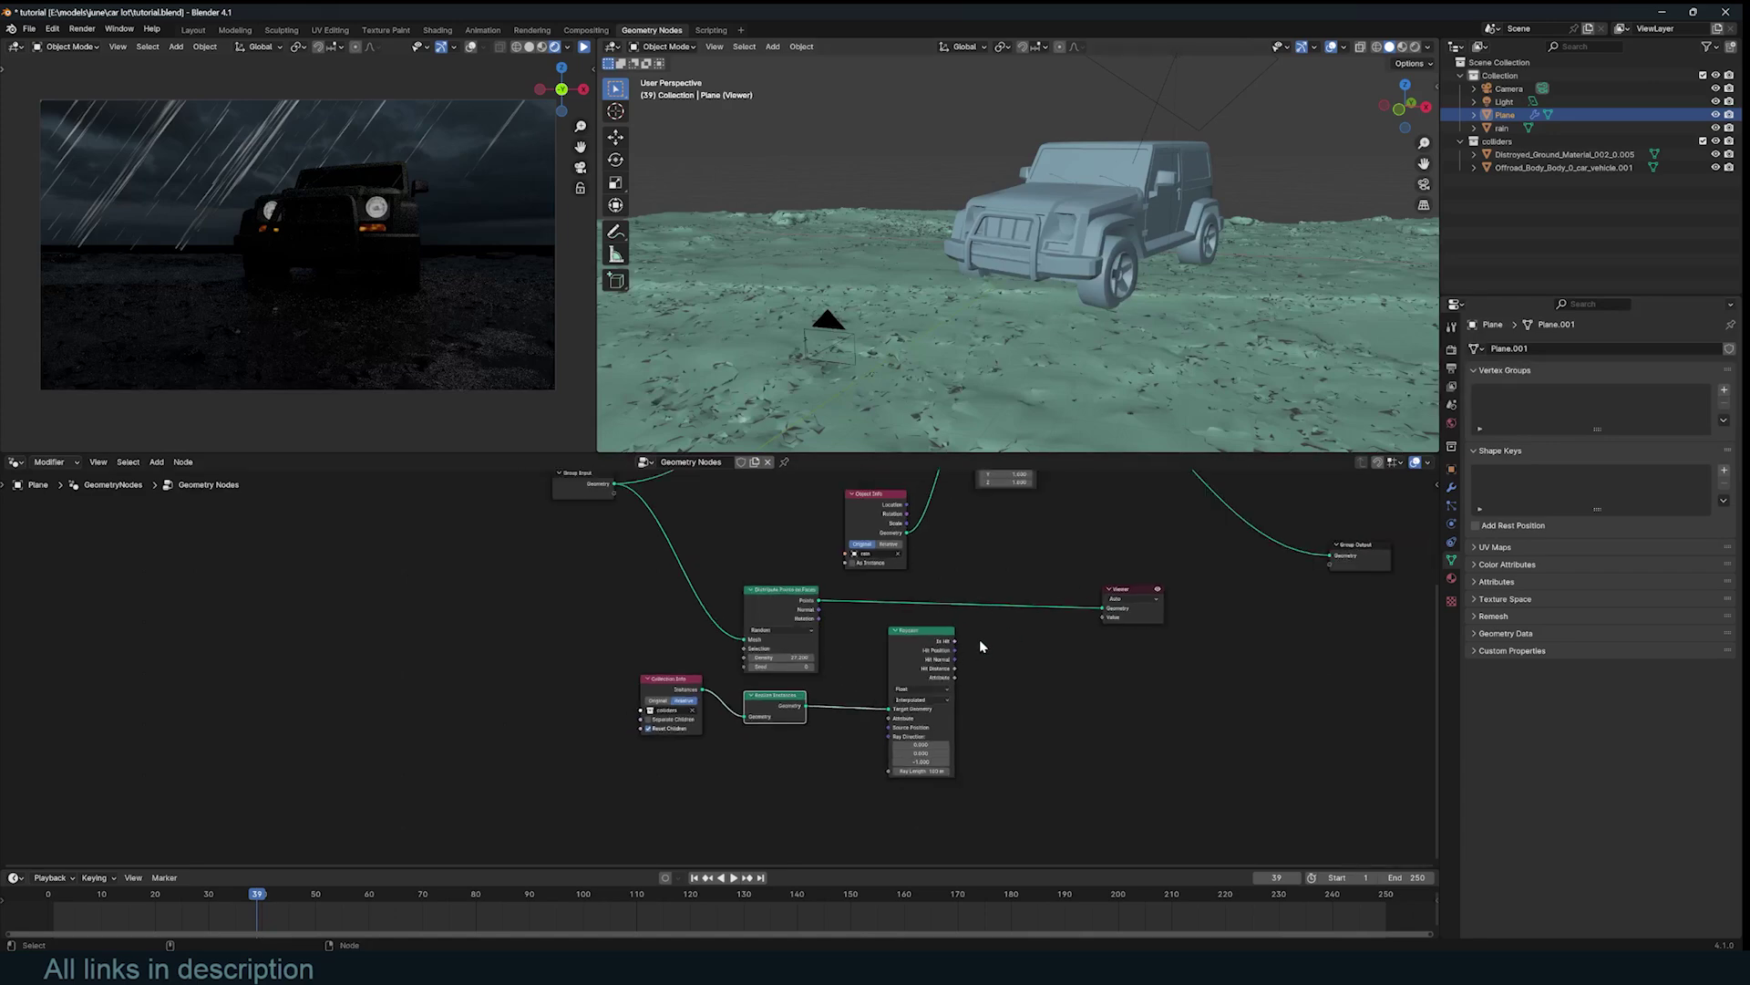
- Insert a Set Position node between the second Distribute Points on Faces node and the Viewer
left_click_drag(1138, 619, 1213, 588)
key("shift+a")
type("set")
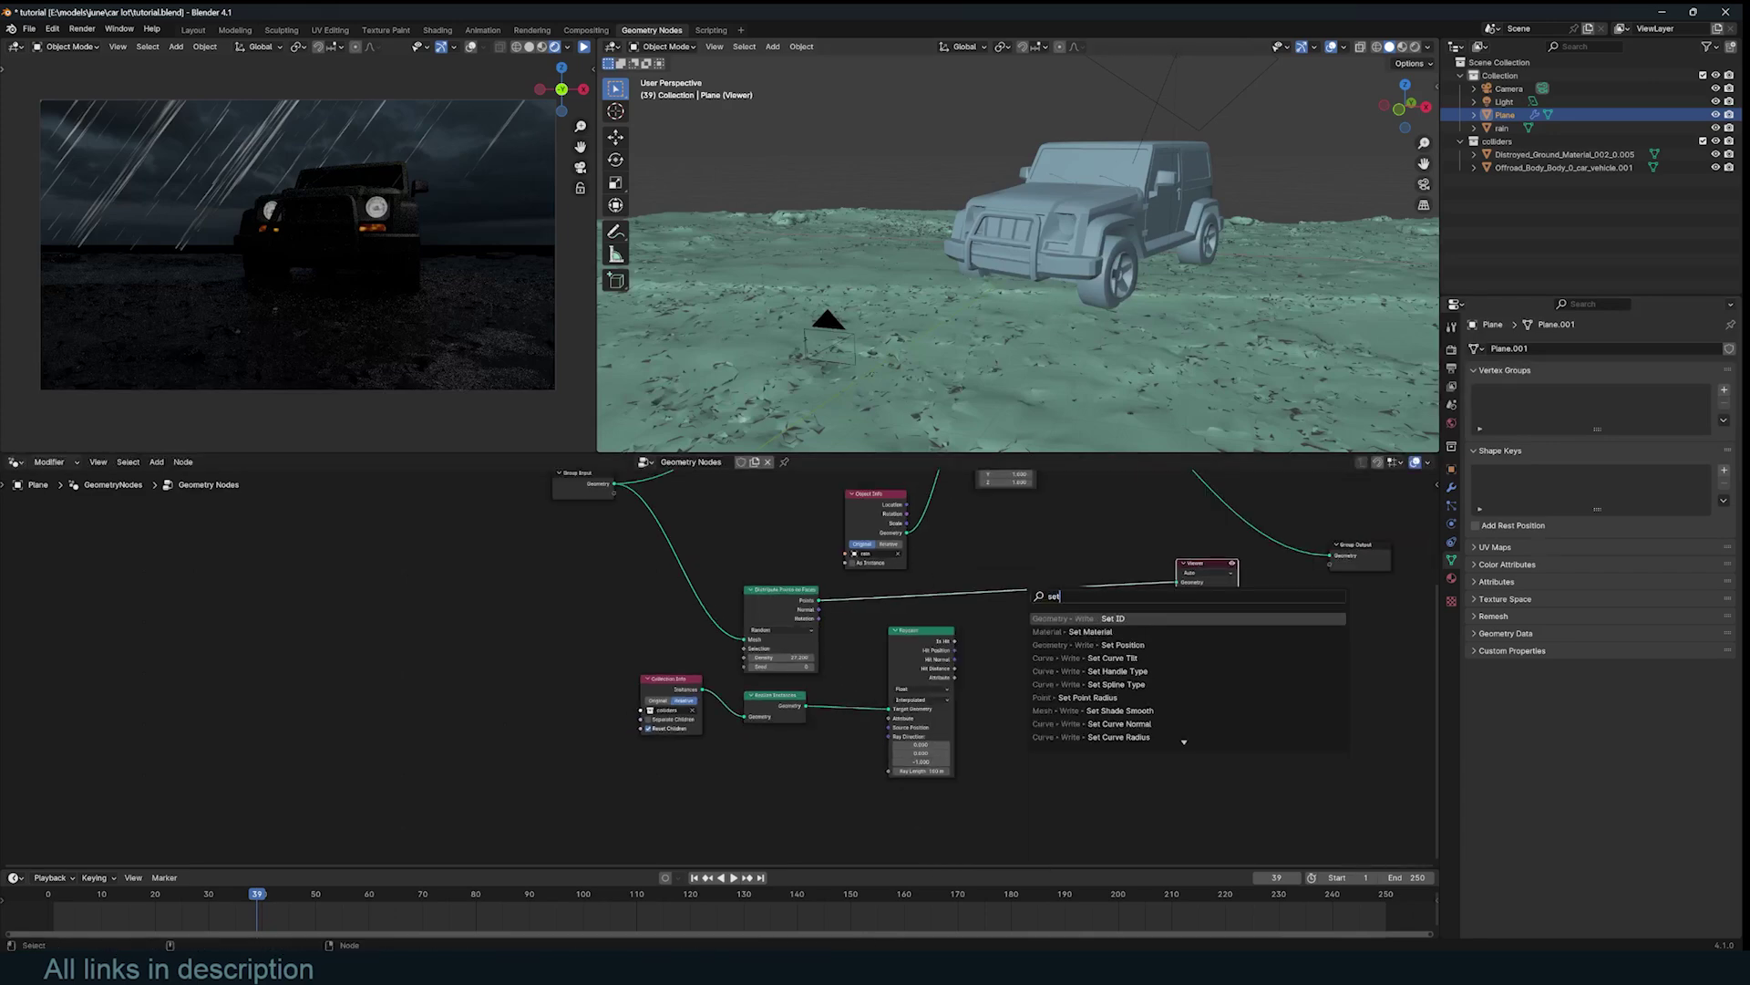
key("Down")
key("Down")
key("Return")
left_click(1038, 590)
- Connect the Raycast node's Hit Position to the Set Position node's Position and inspect the points on the colliders
scroll(996, 654, "up", 6)
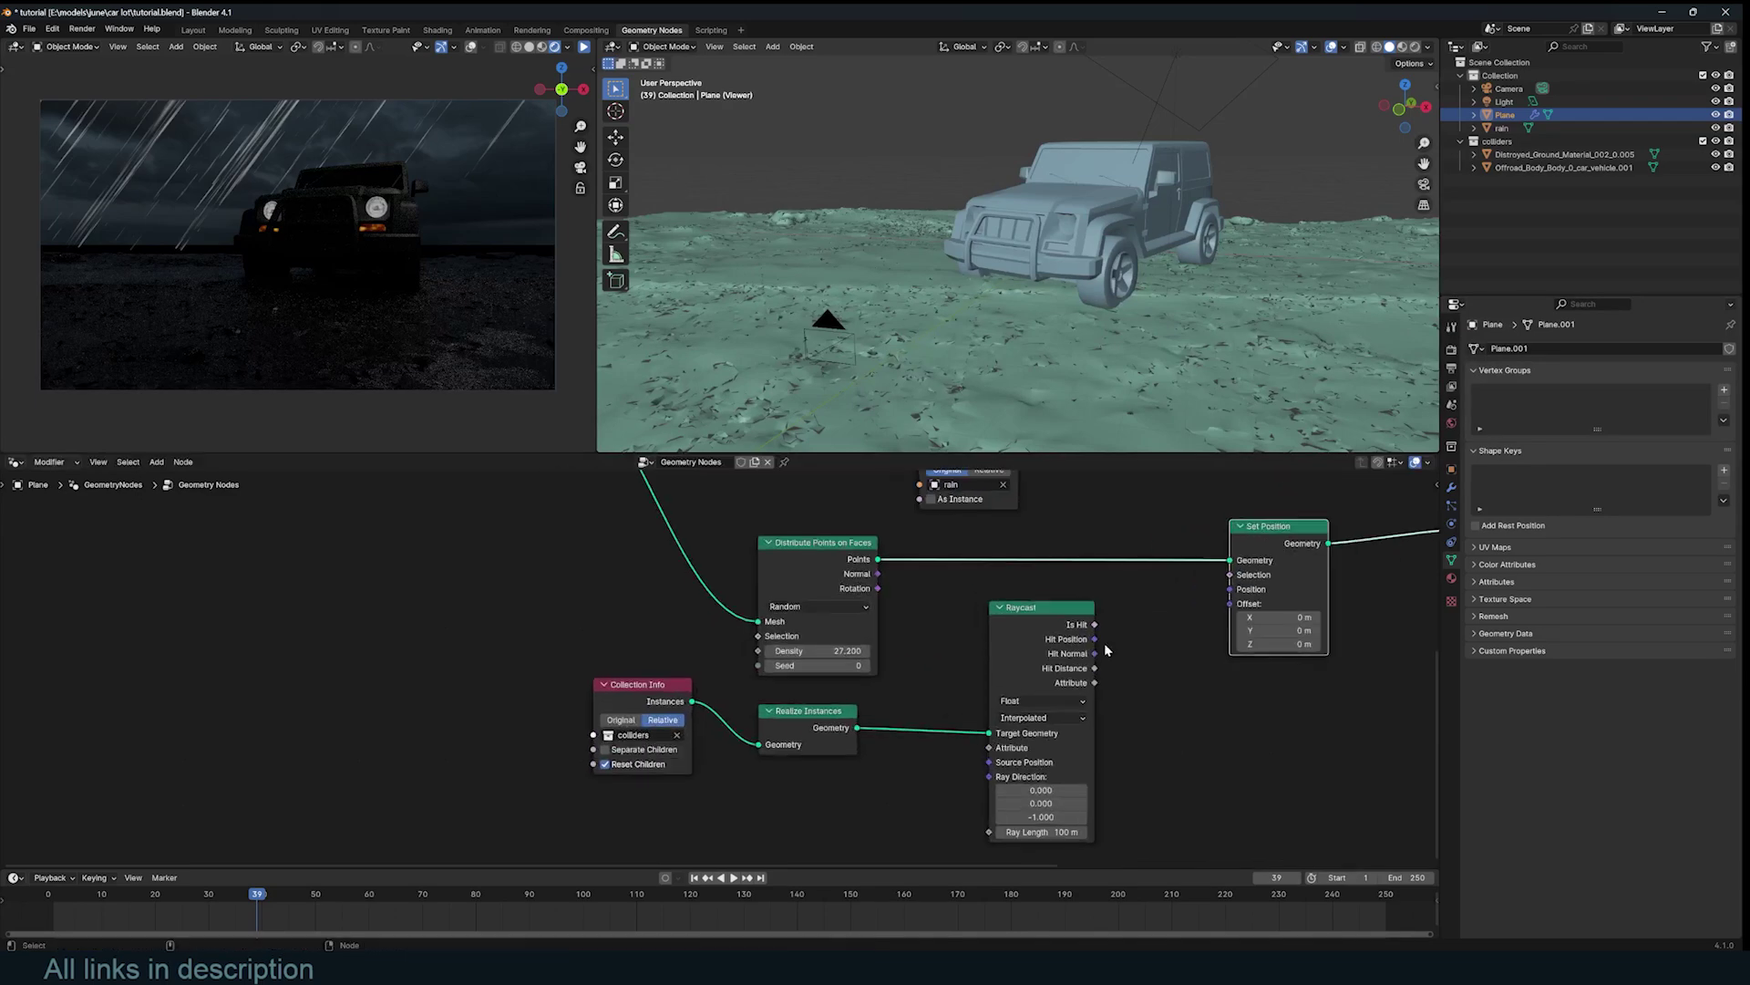
left_click_drag(1098, 638, 1098, 637)
left_click_drag(1233, 596, 1232, 592)
scroll(1121, 205, "down", 4)
middle_click_drag(1121, 205, 1103, 279)
scroll(993, 270, "up", 2)
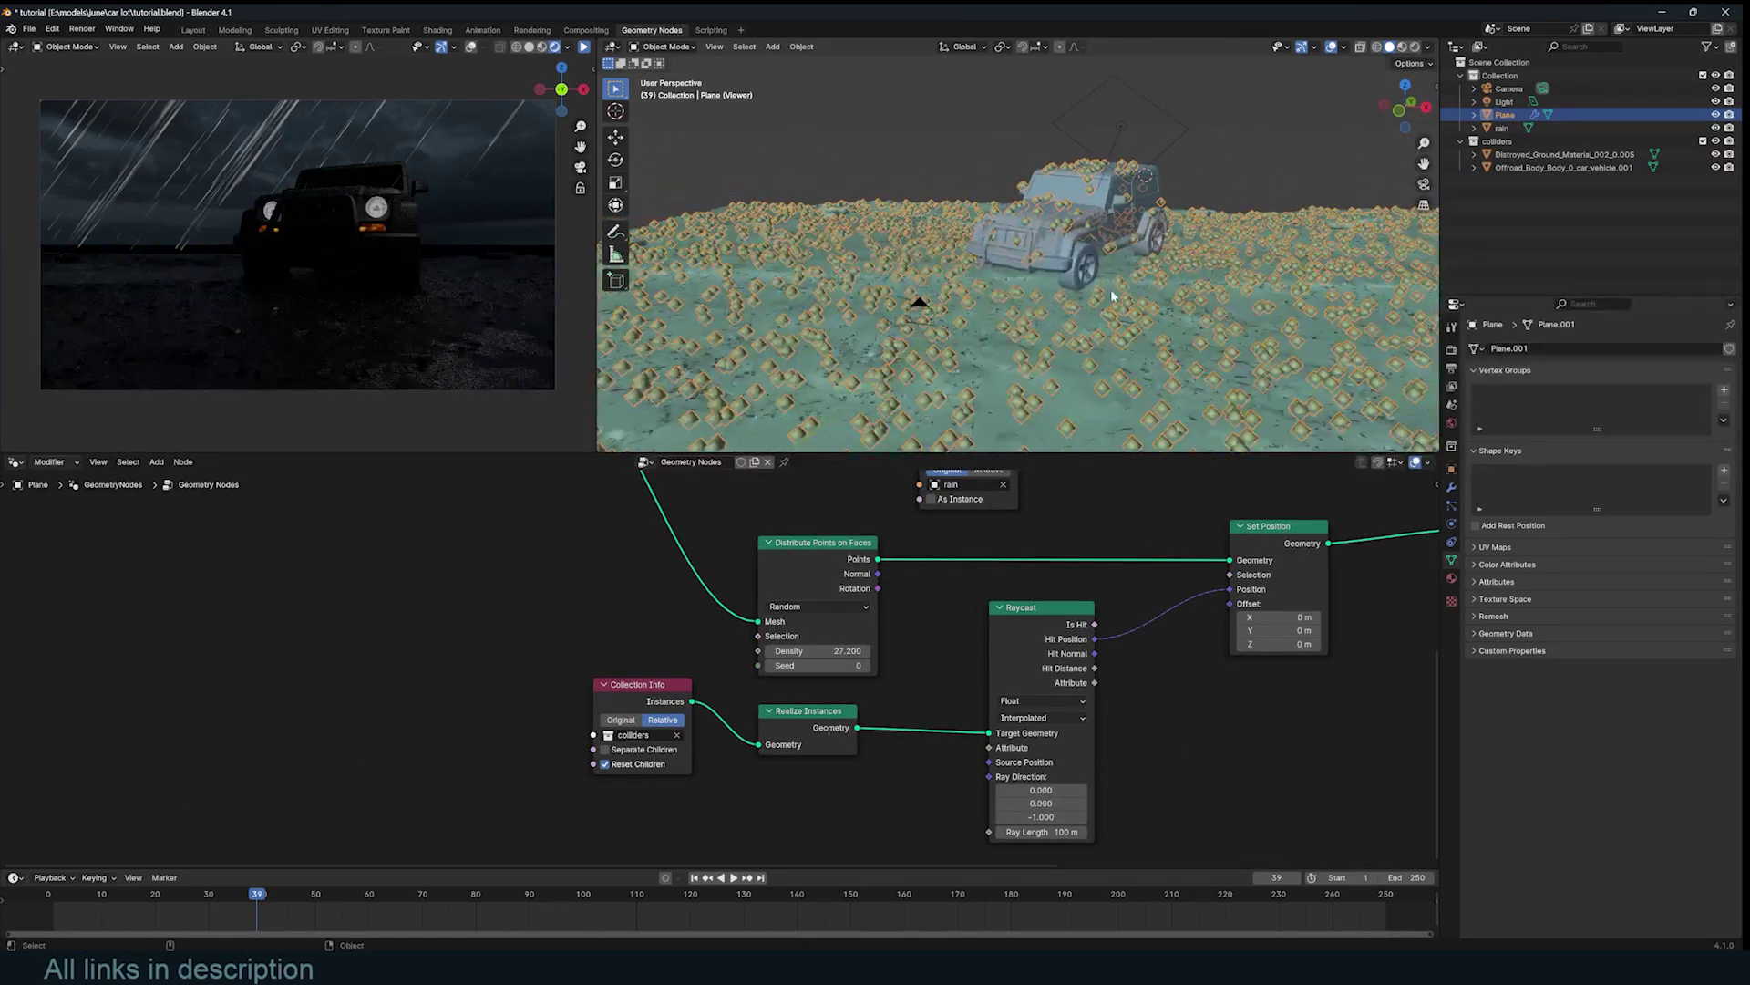
key("space")
key("Escape")
middle_click_drag(555, 600, 640, 590)
key("shift+a")
left_click(635, 593)
key("Escape")
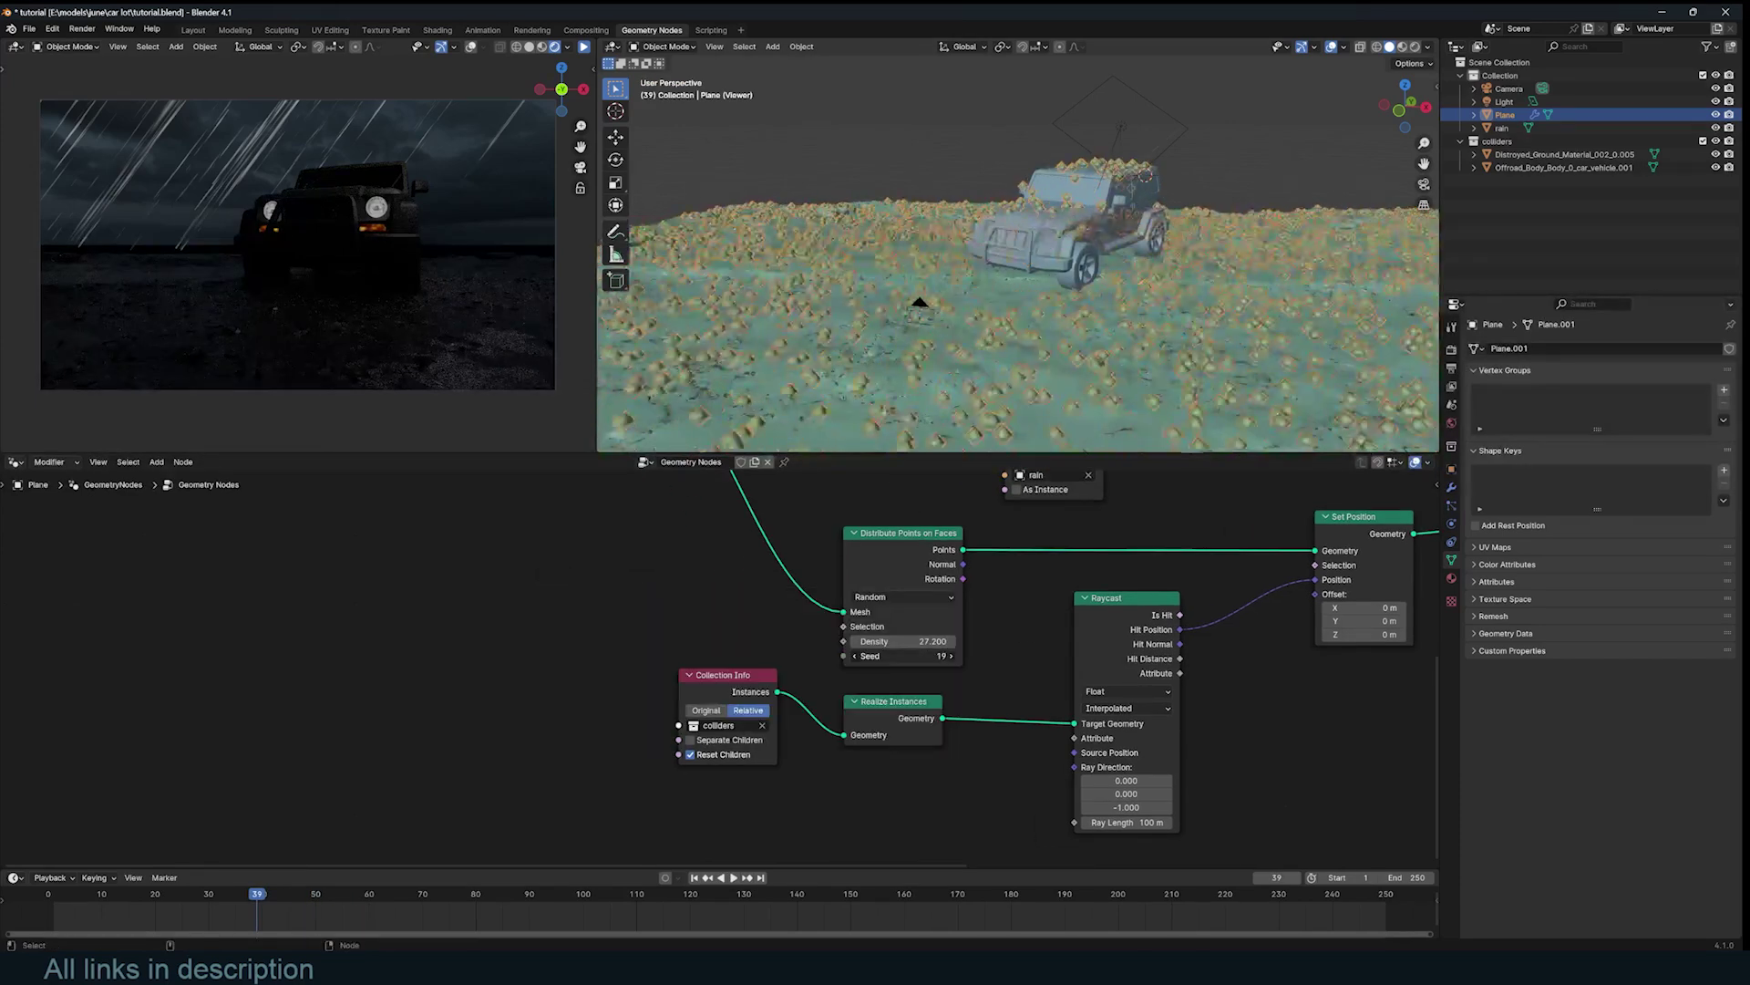
- Add a Scene Time node, connect its Frame output to the second Distribute Points on Faces node's Seed, and play the animation
middle_click_drag(833, 608, 981, 574)
key("shift+a")
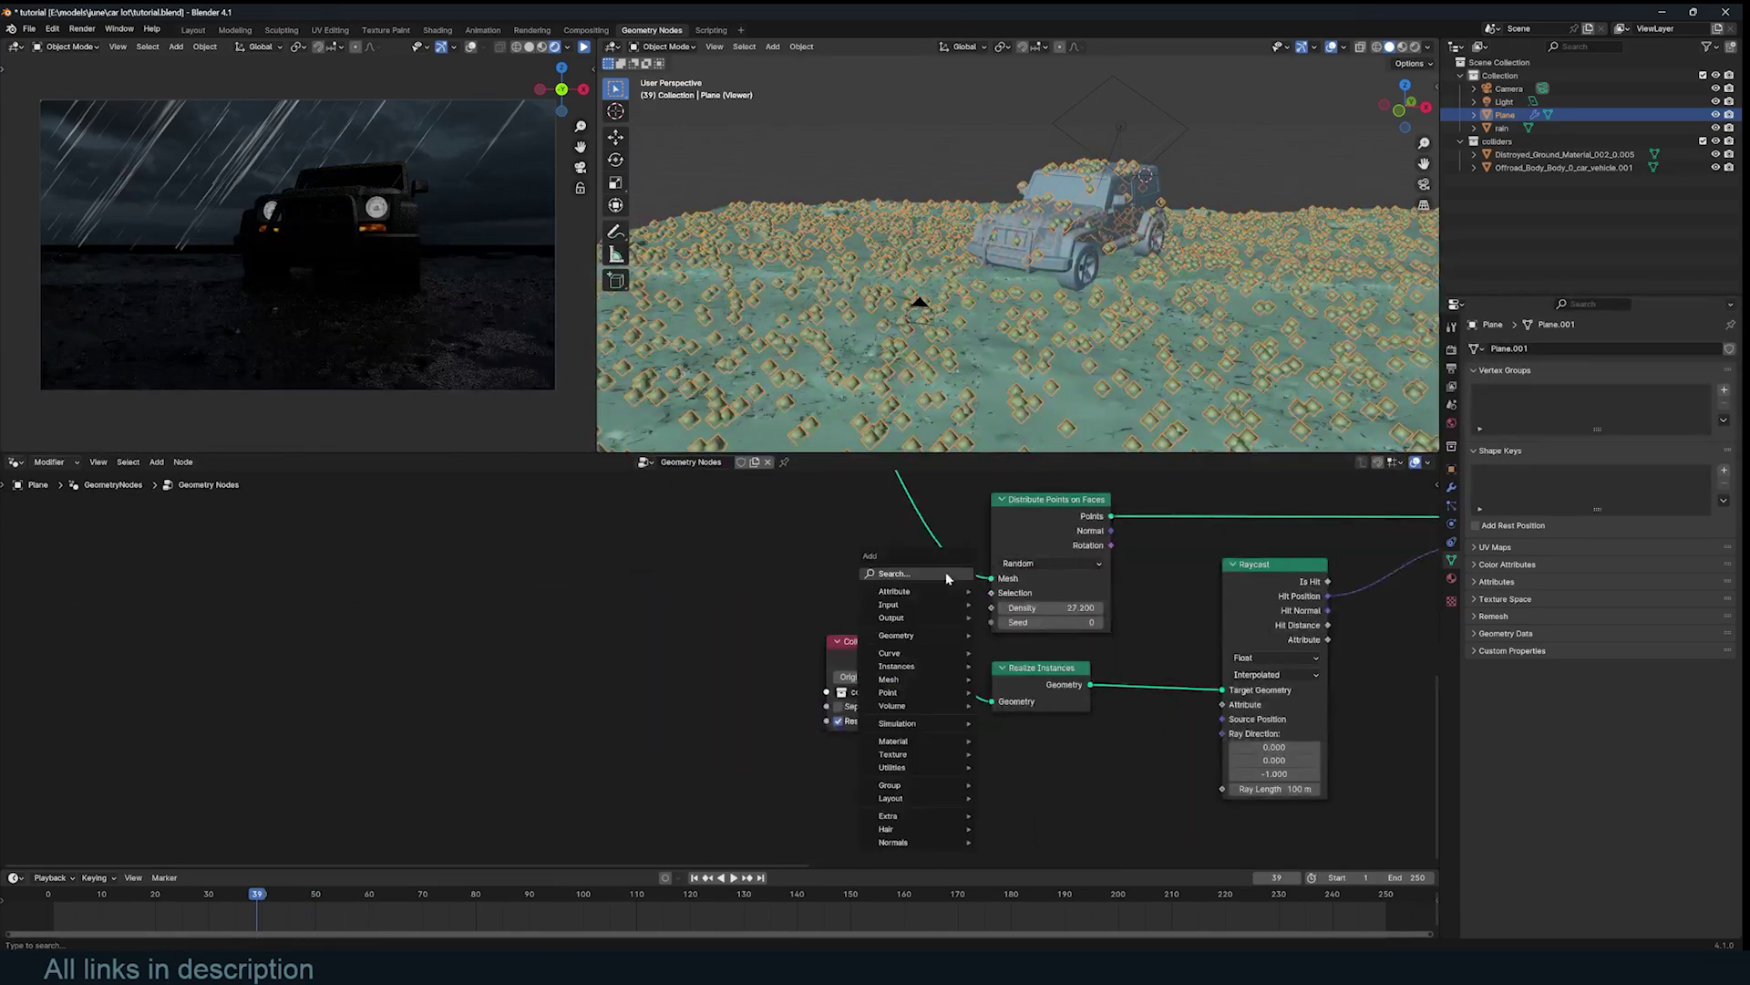
left_click(949, 577)
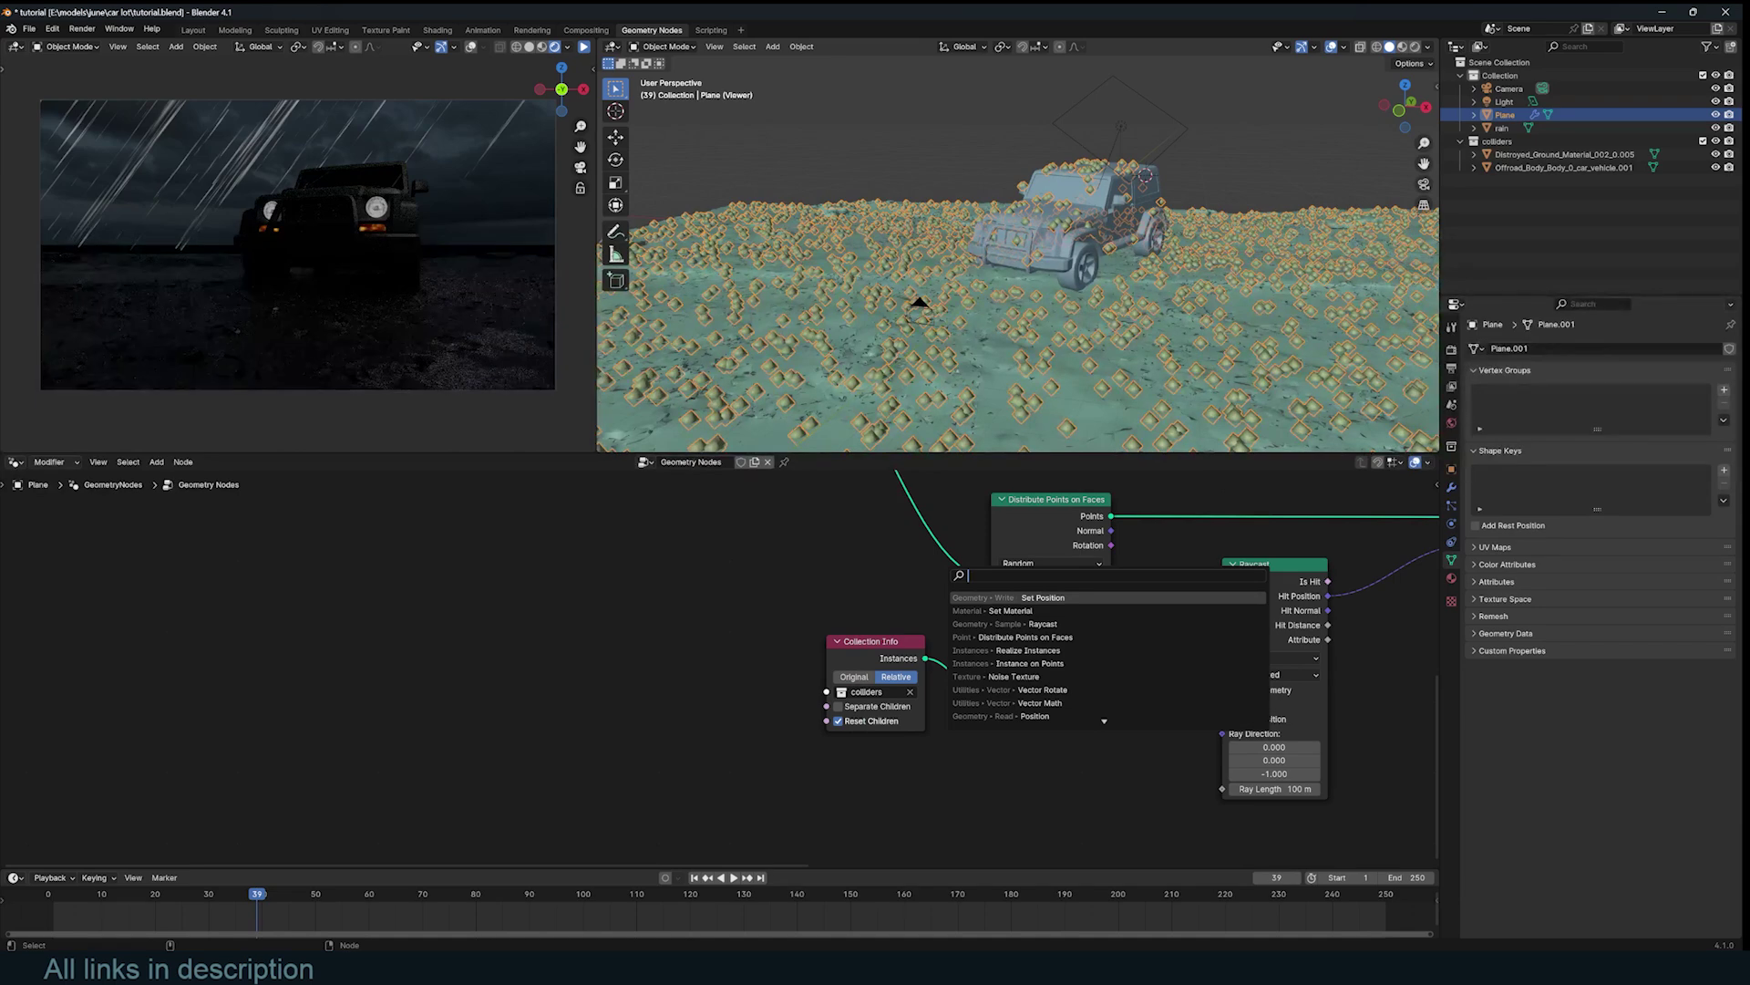
type("scene time")
key("Return")
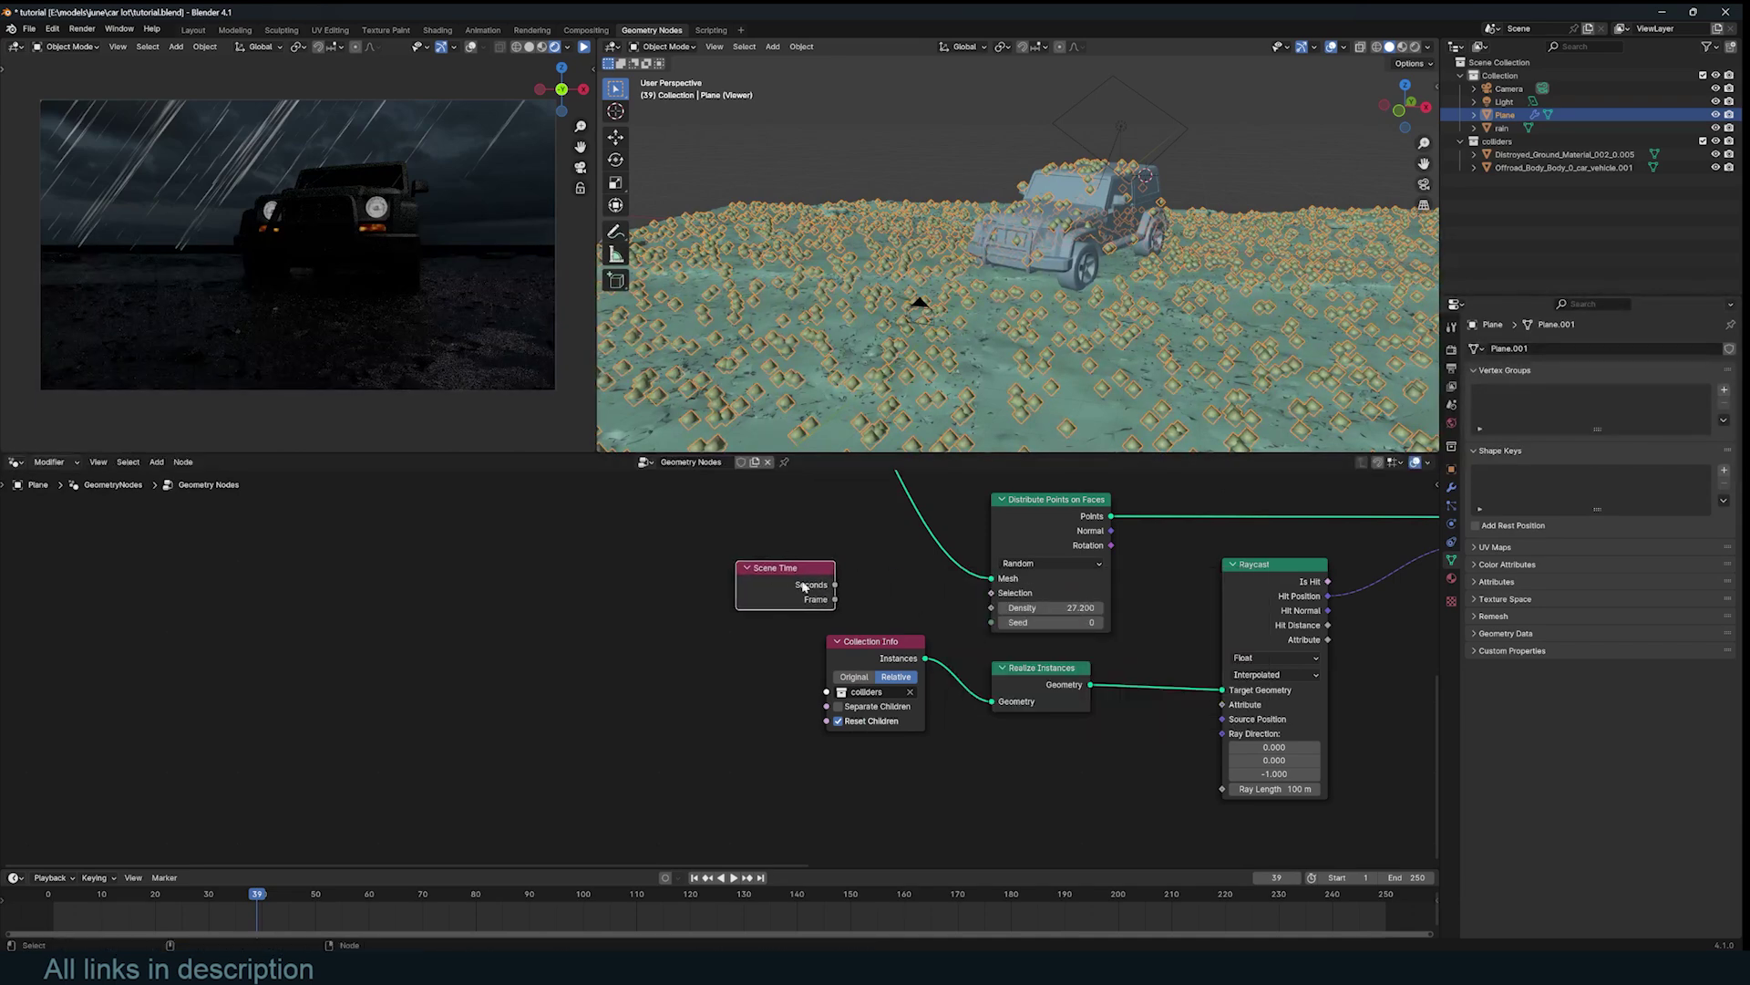
left_click_drag(833, 598, 991, 622)
key("space")
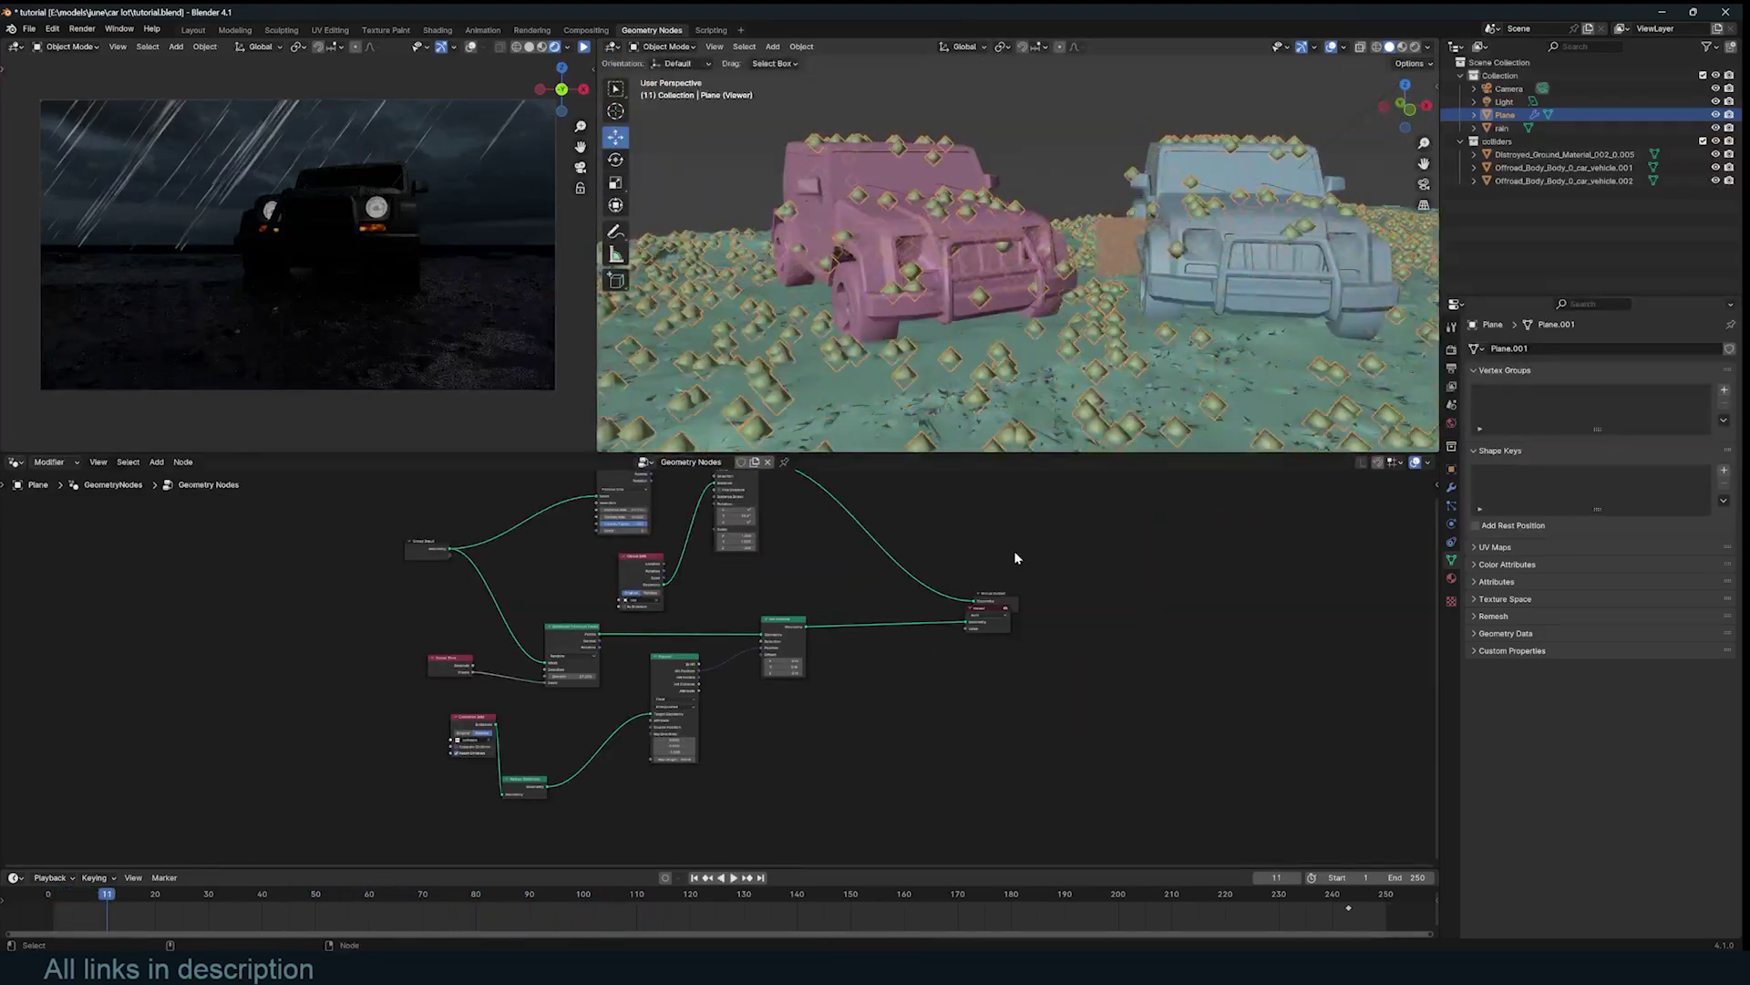
- Combine the Instance on Points and Set Position outputs with a Join Geometry node and preview the result in the Viewer
scroll(799, 508, "up", 1)
left_click_drag(793, 480, 836, 511)
right_click_drag(836, 702, 849, 574, "ctrl+shift")
left_click(948, 582, "ctrl+shift")
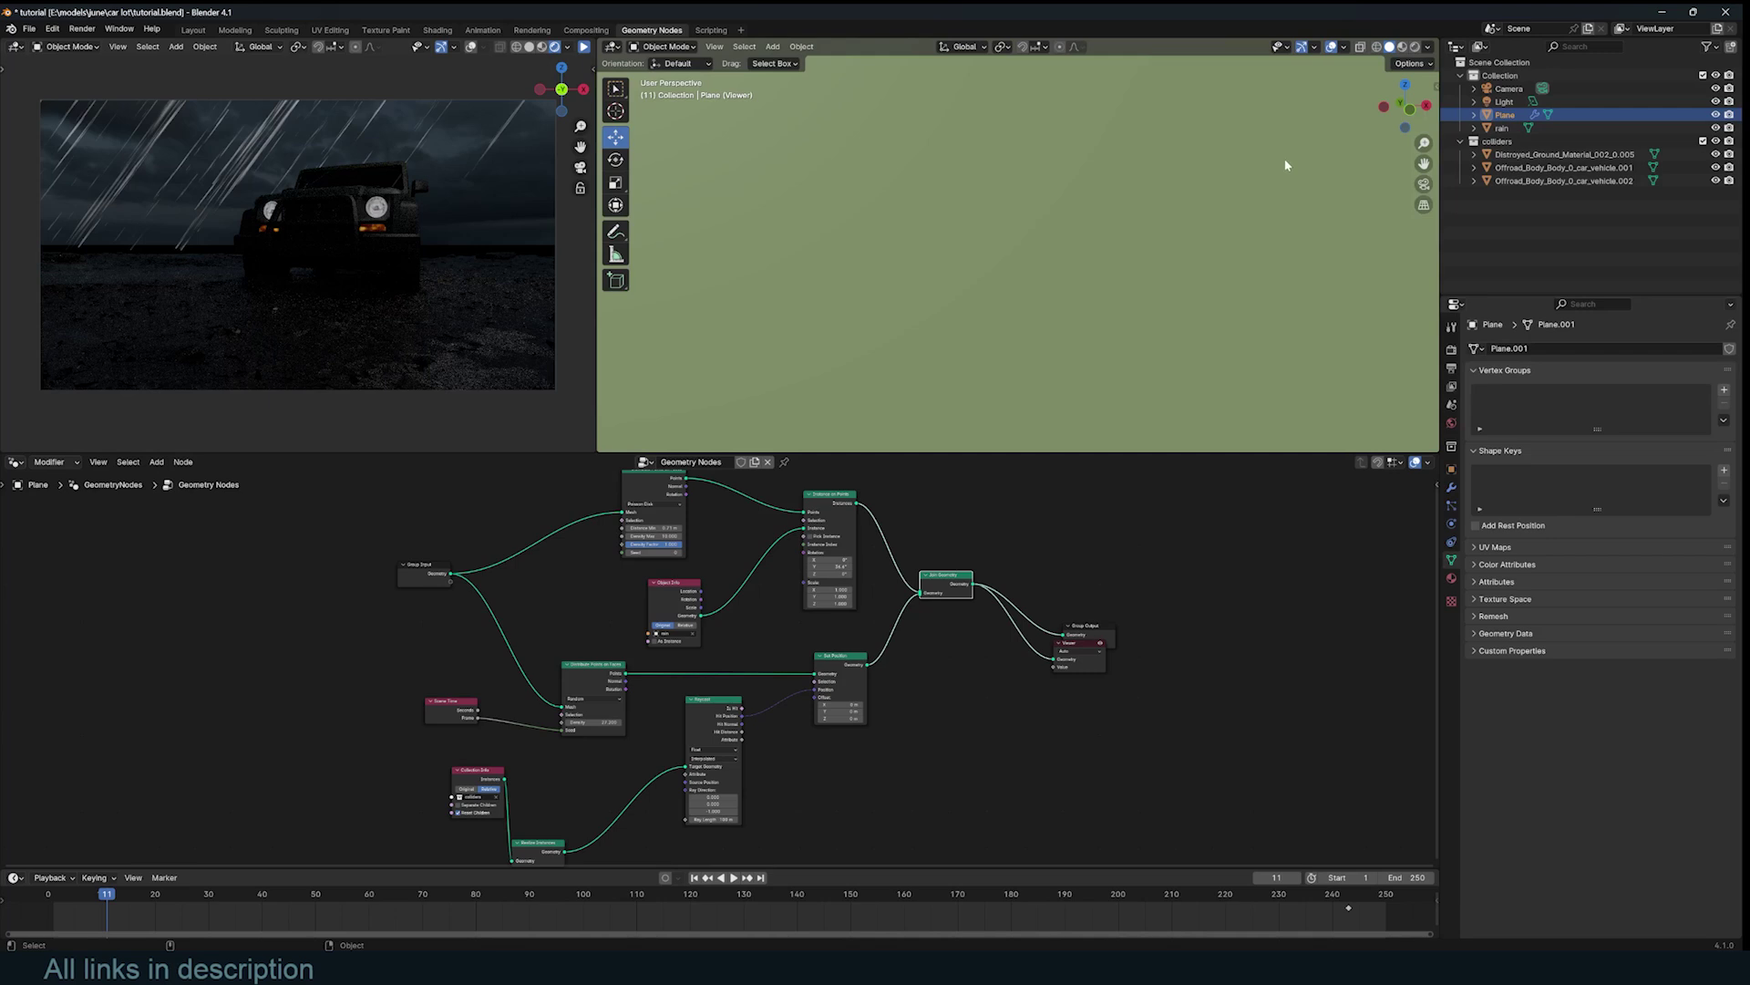
- Check the joined rain and collision points during playback, and pin the geometry node tree in the editor
left_click(1414, 47)
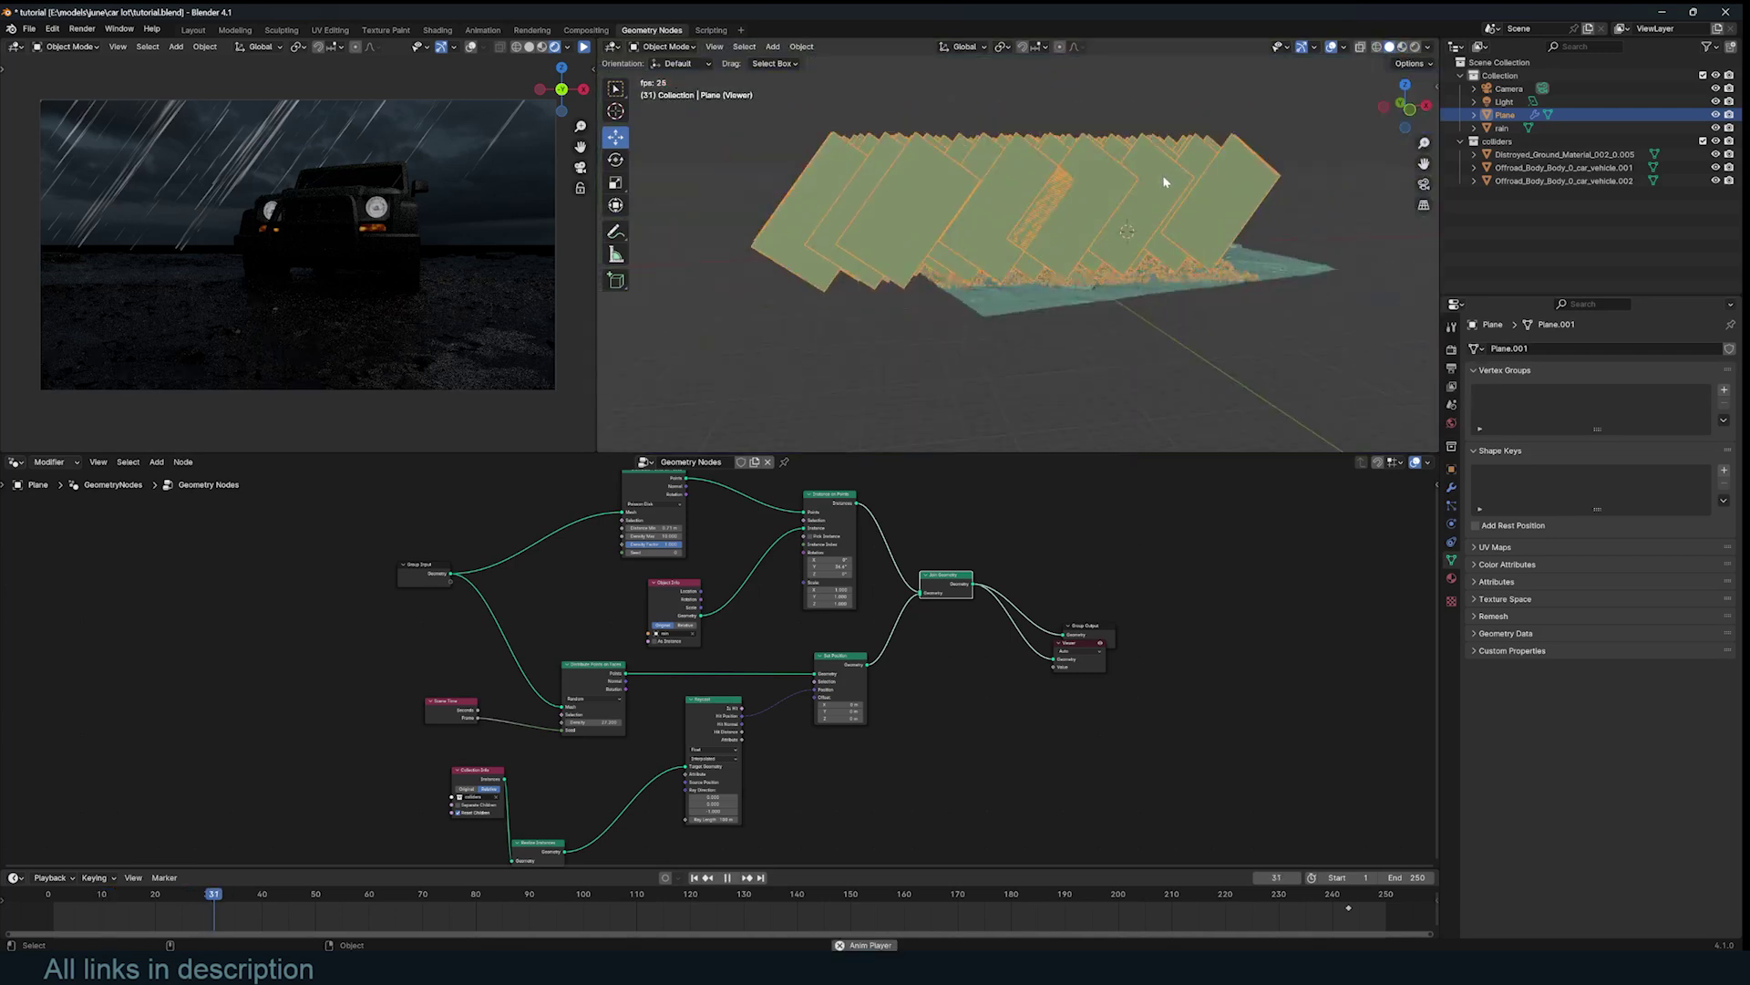
key("space")
middle_click_drag(1203, 207, 1139, 239, "shift")
scroll(1139, 238, "up", 3)
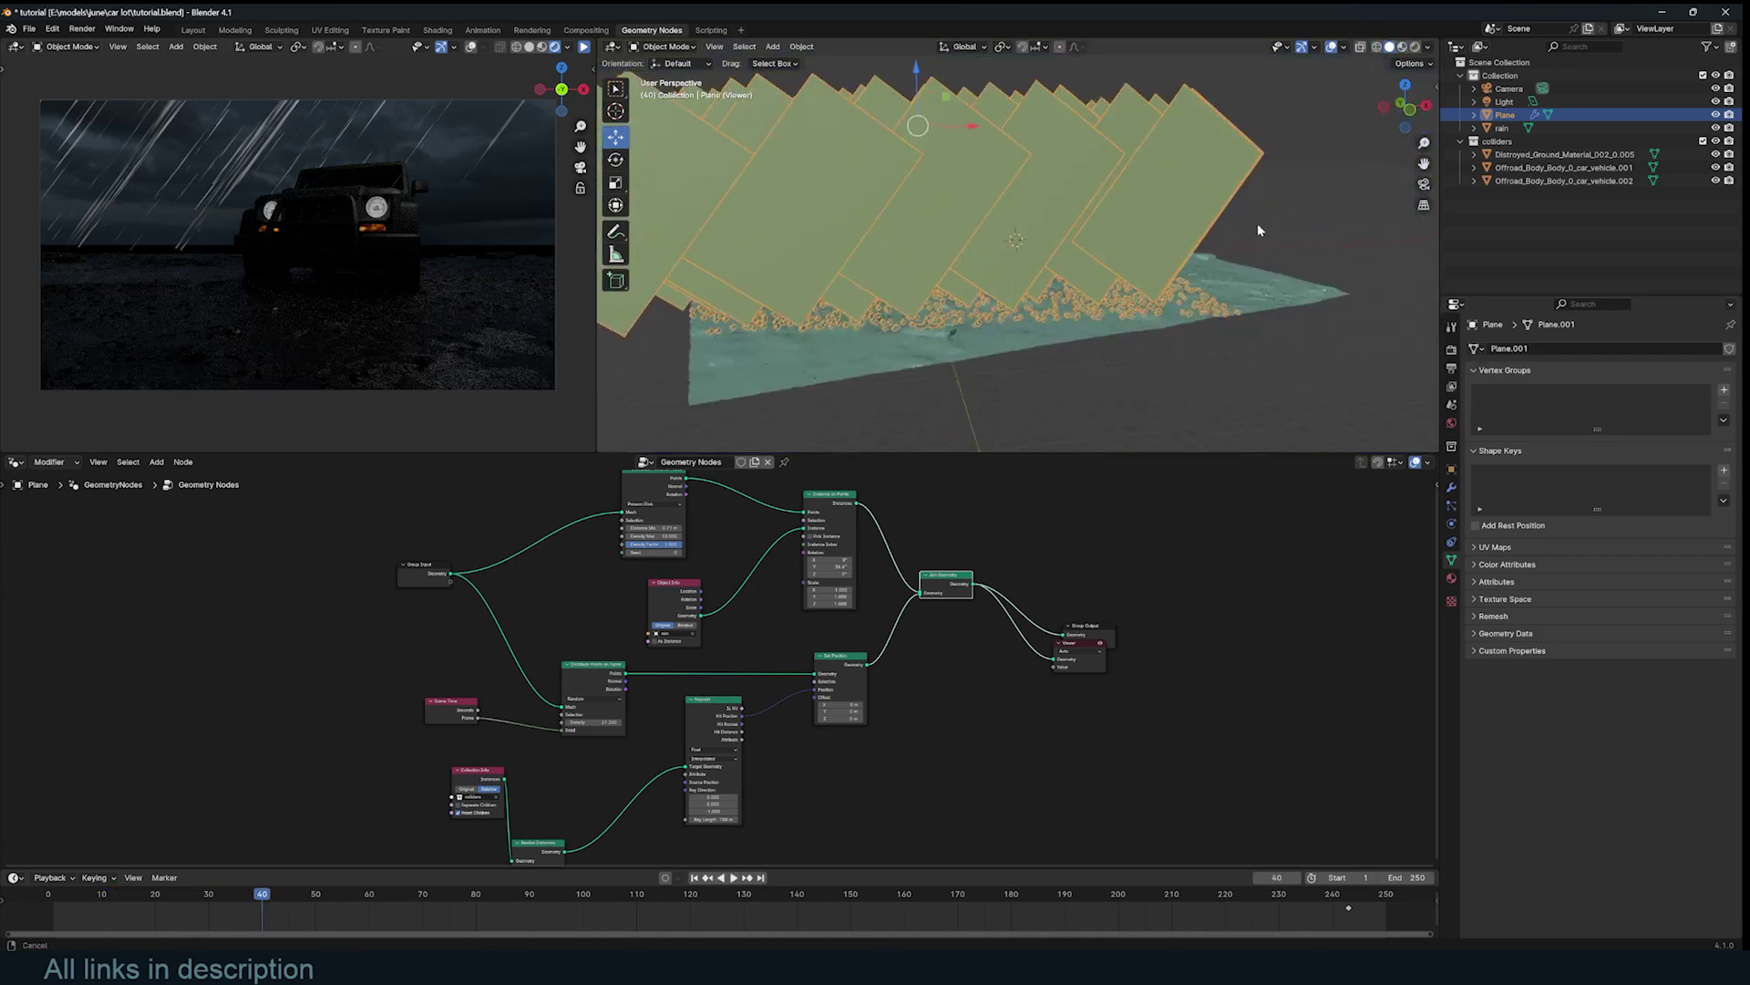
left_click(785, 464)
middle_click_drag(1218, 334, 1036, 328, "shift")
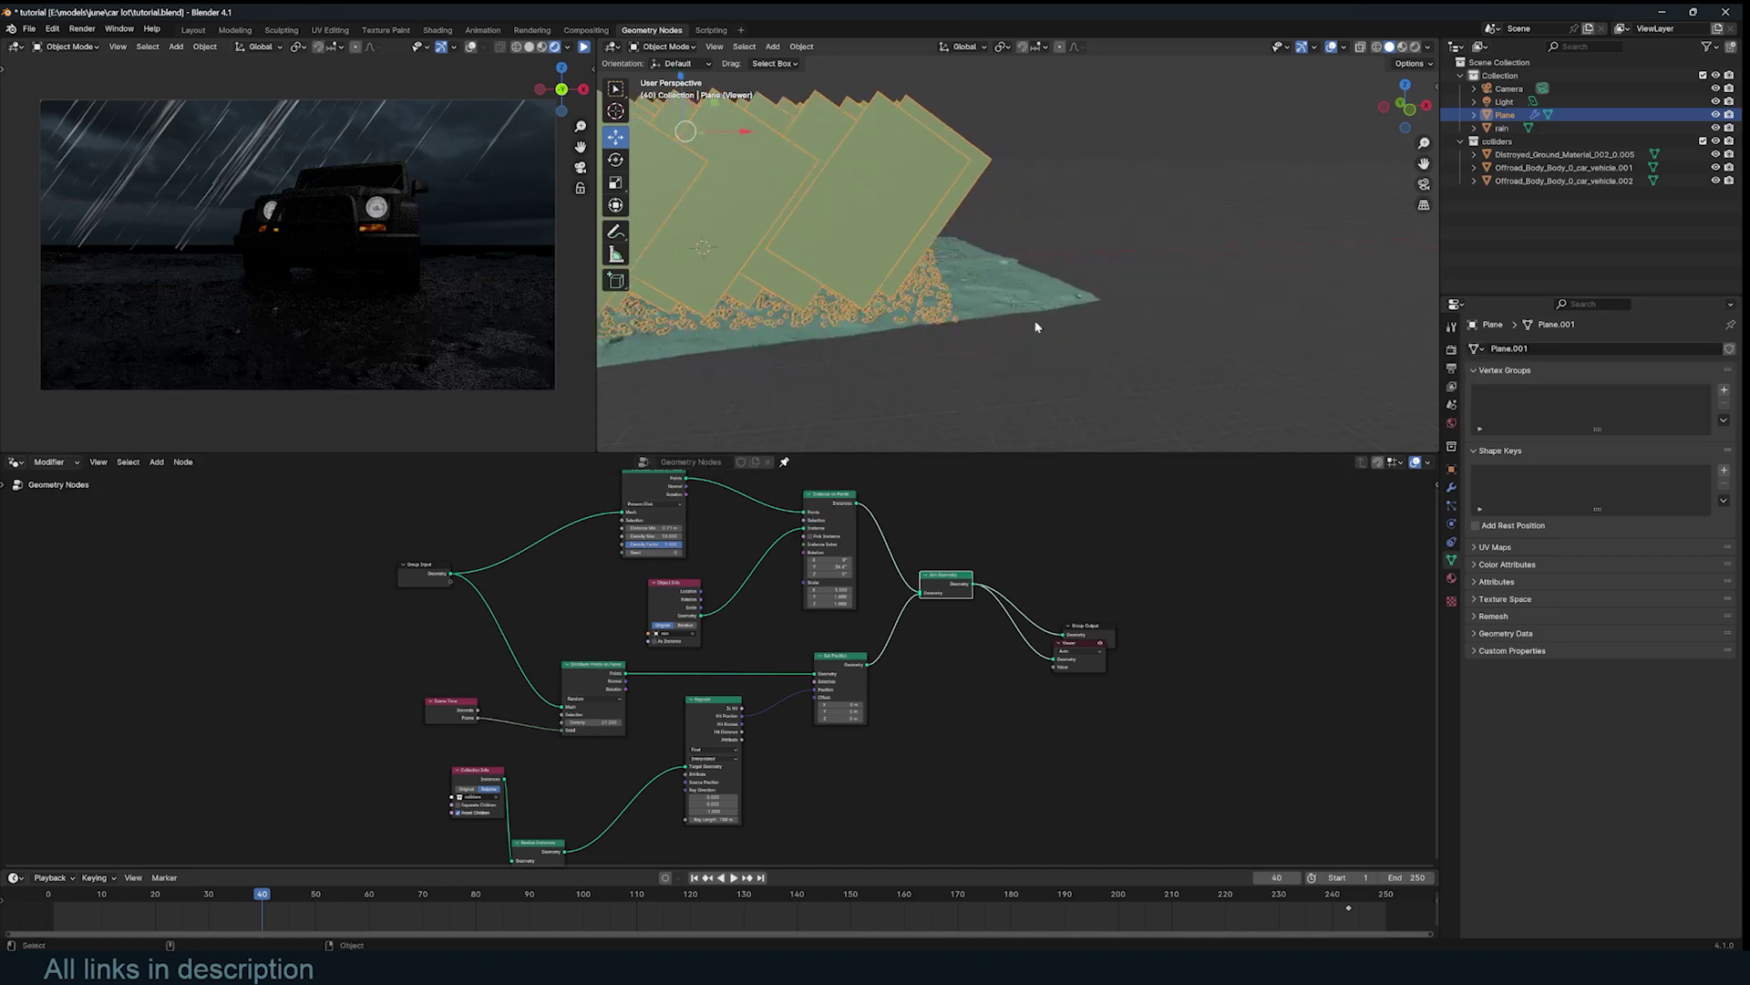
- Stand a new plane upright by rotating it about X, and raise its mesh along Z until the bottom edge meets the origin
key("r")
key("x")
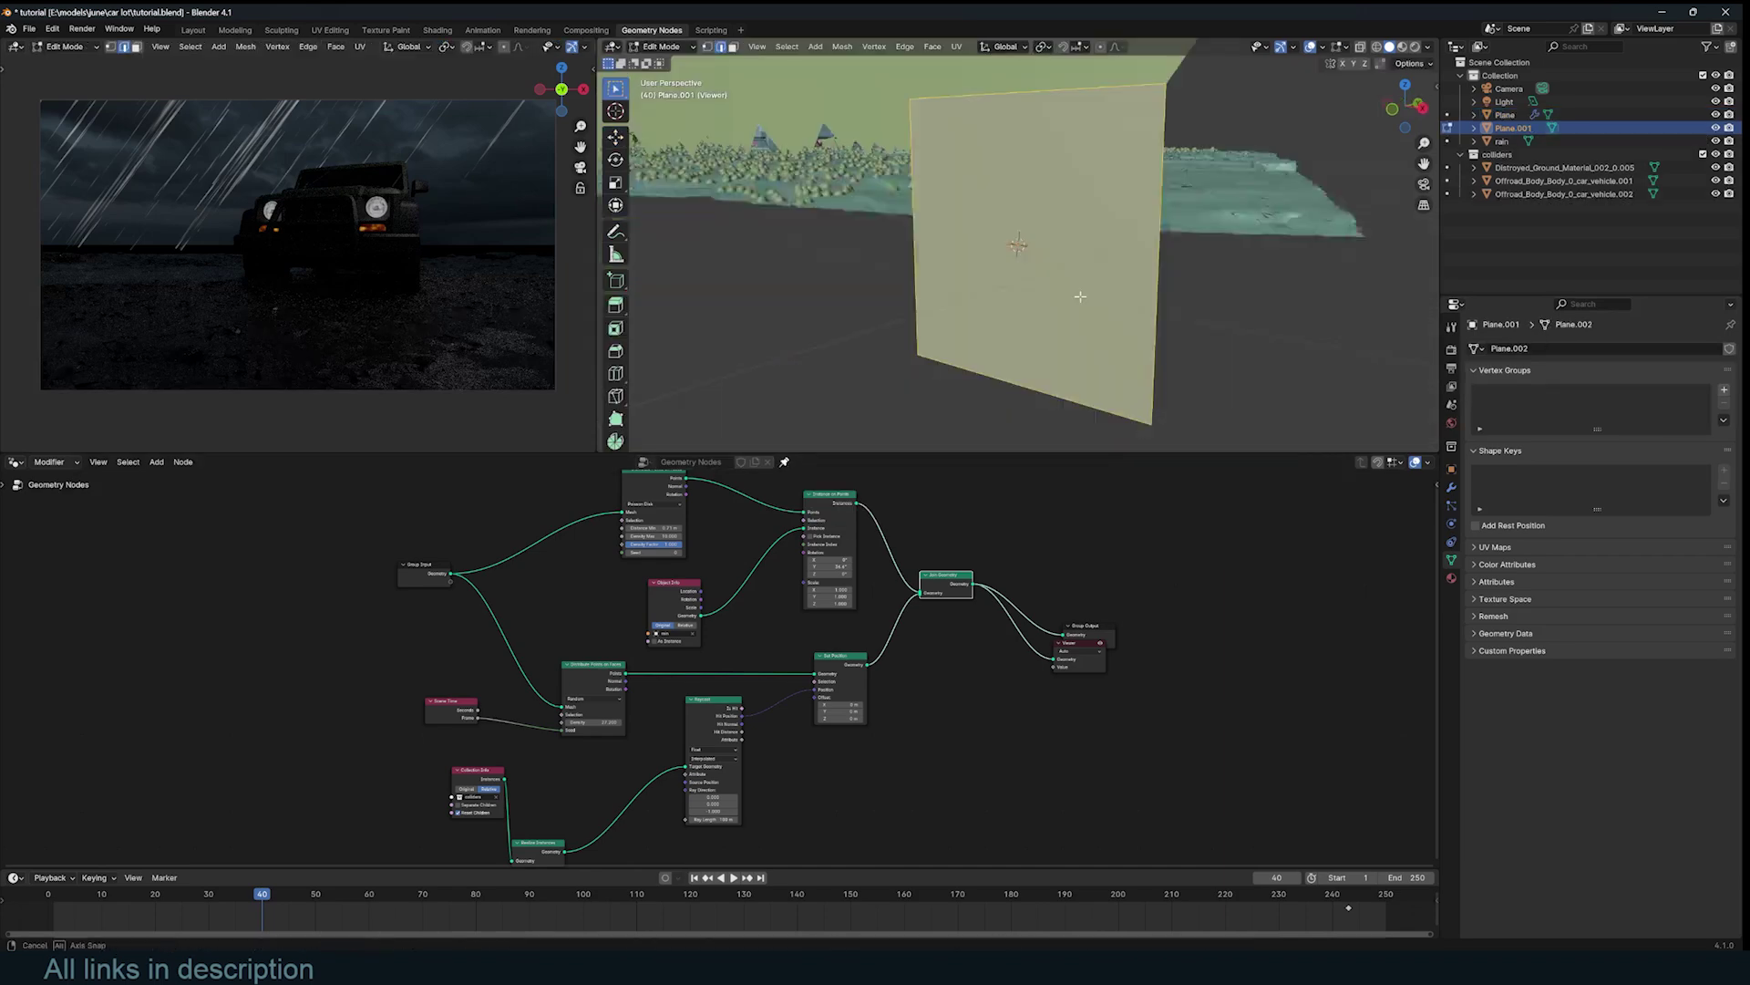
middle_click_drag(1082, 292, 1039, 295)
key("g")
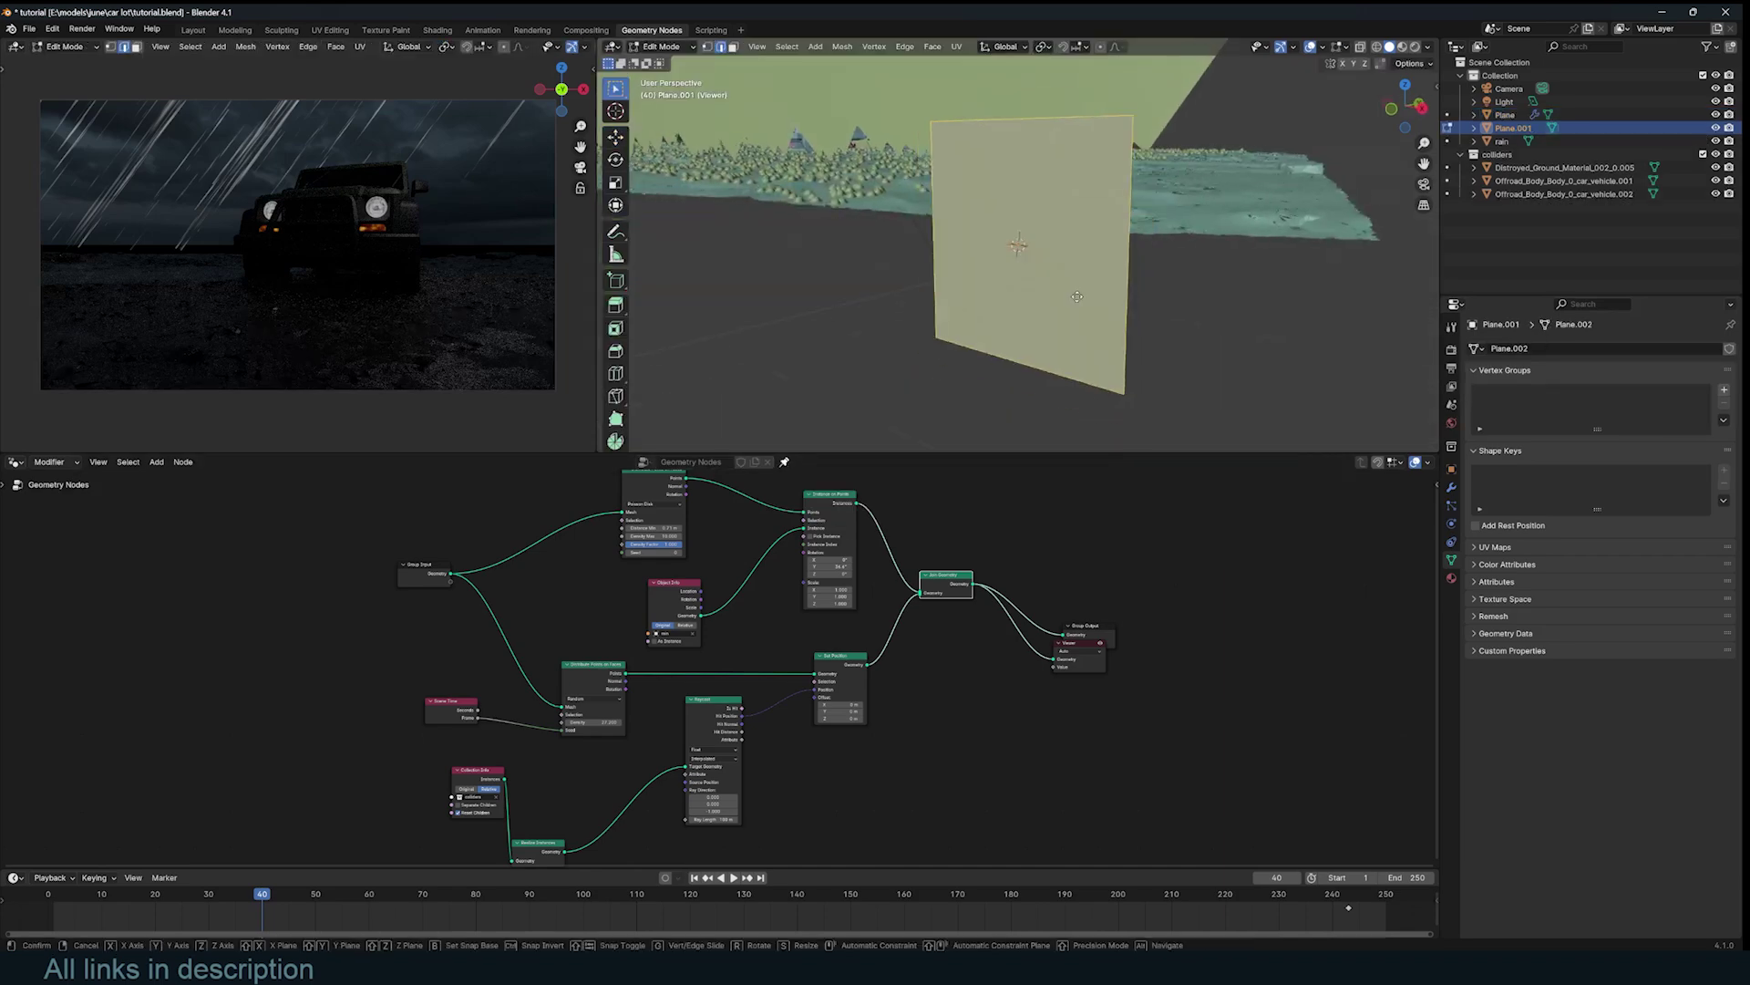
key("z")
left_click(1189, 215)
middle_click_drag(1190, 215, 1229, 277, "shift")
- Duplicate the upright plane's mesh and rotate the copy 90 degrees about Z to form a cross, returning to Object Mode
key("shift+d")
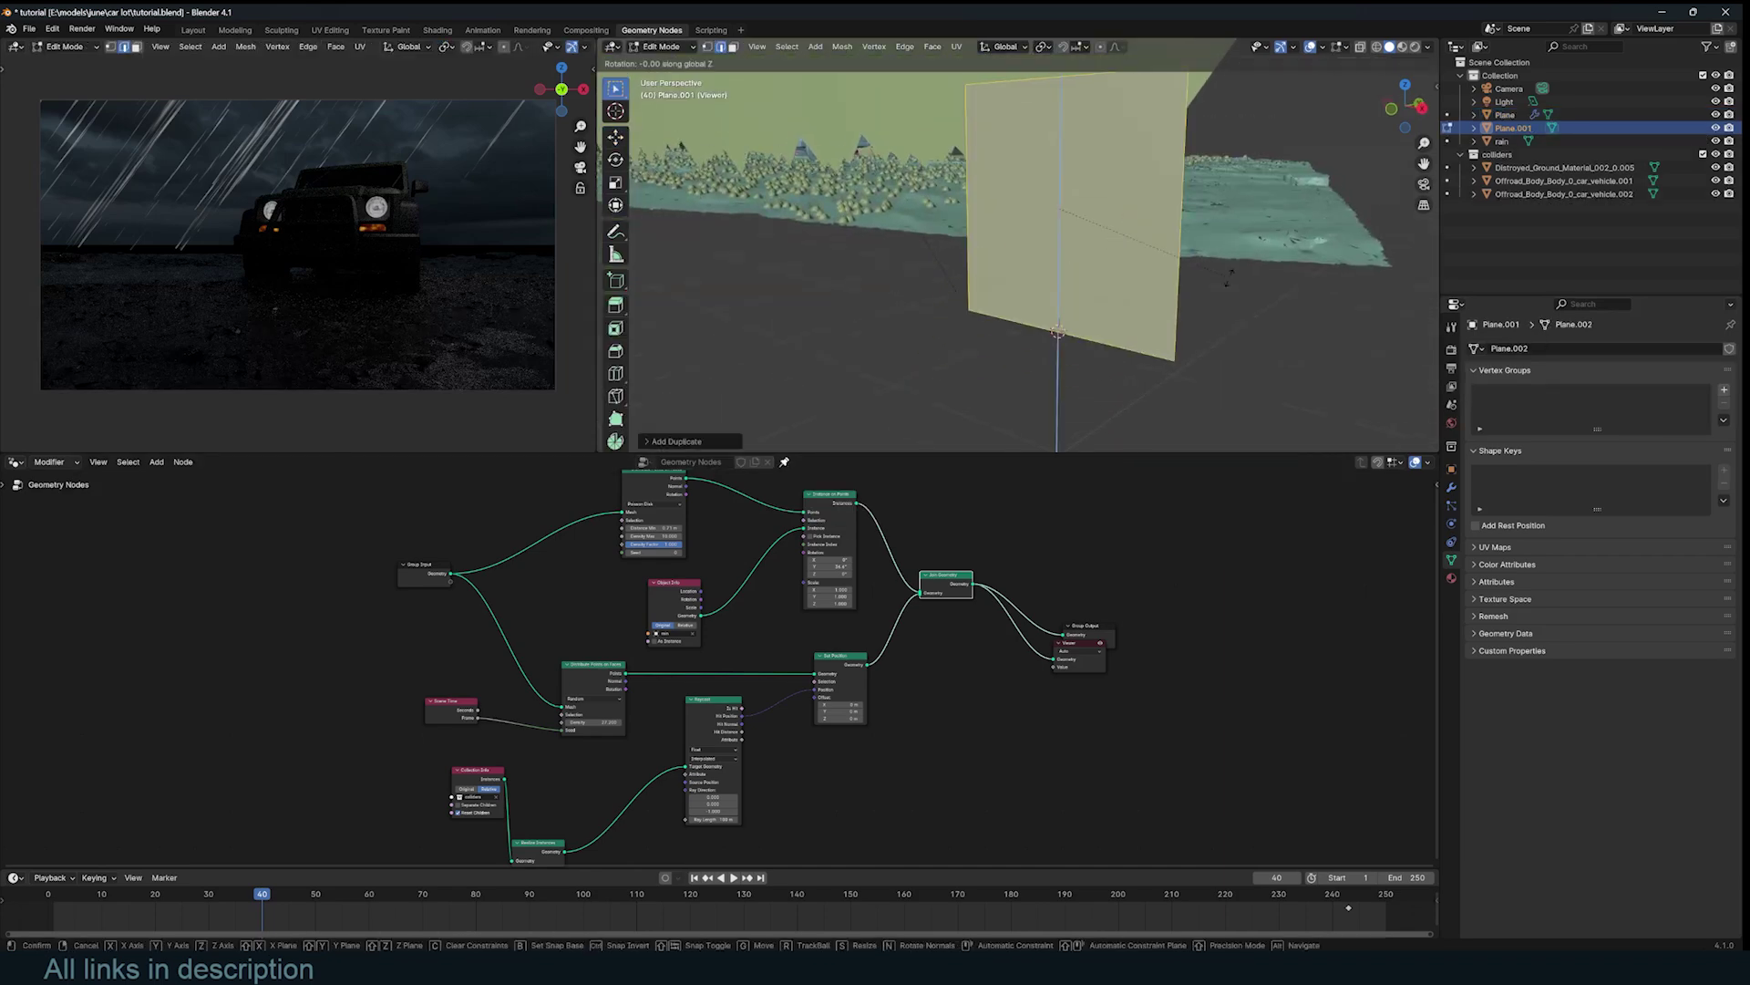
key("r")
key("z")
key("9")
key("0")
key("Return")
middle_click_drag(1230, 280, 1278, 289)
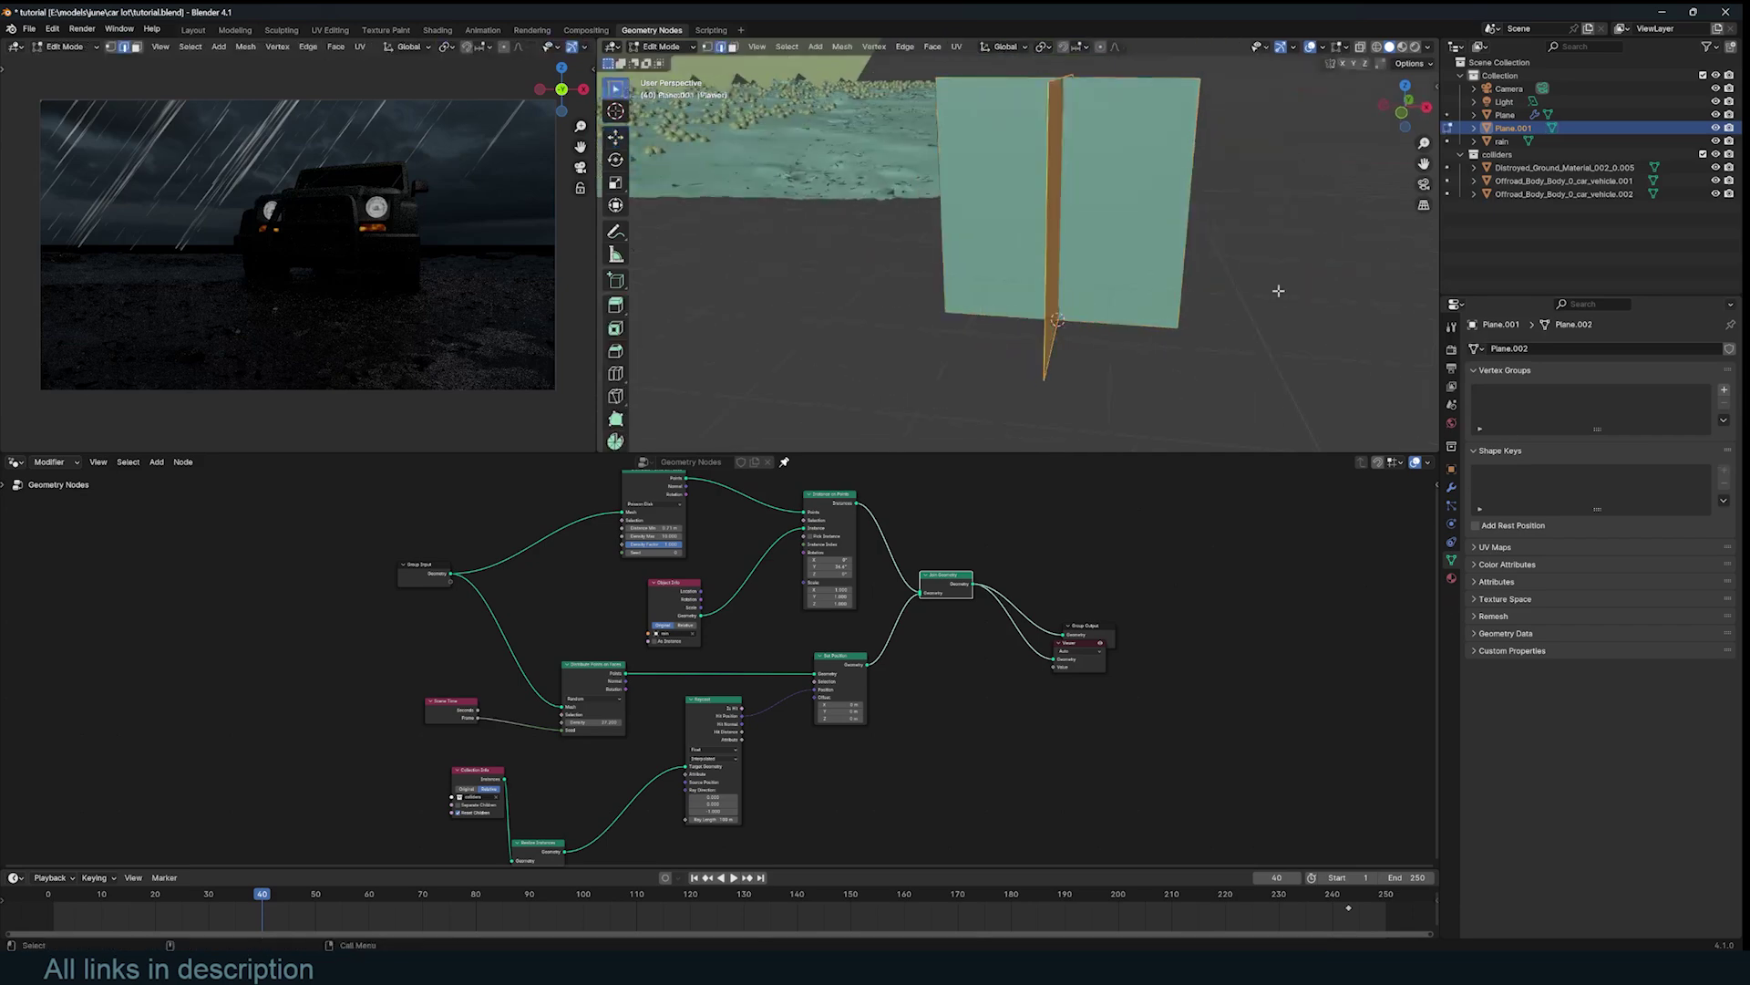
key("a")
key("Tab")
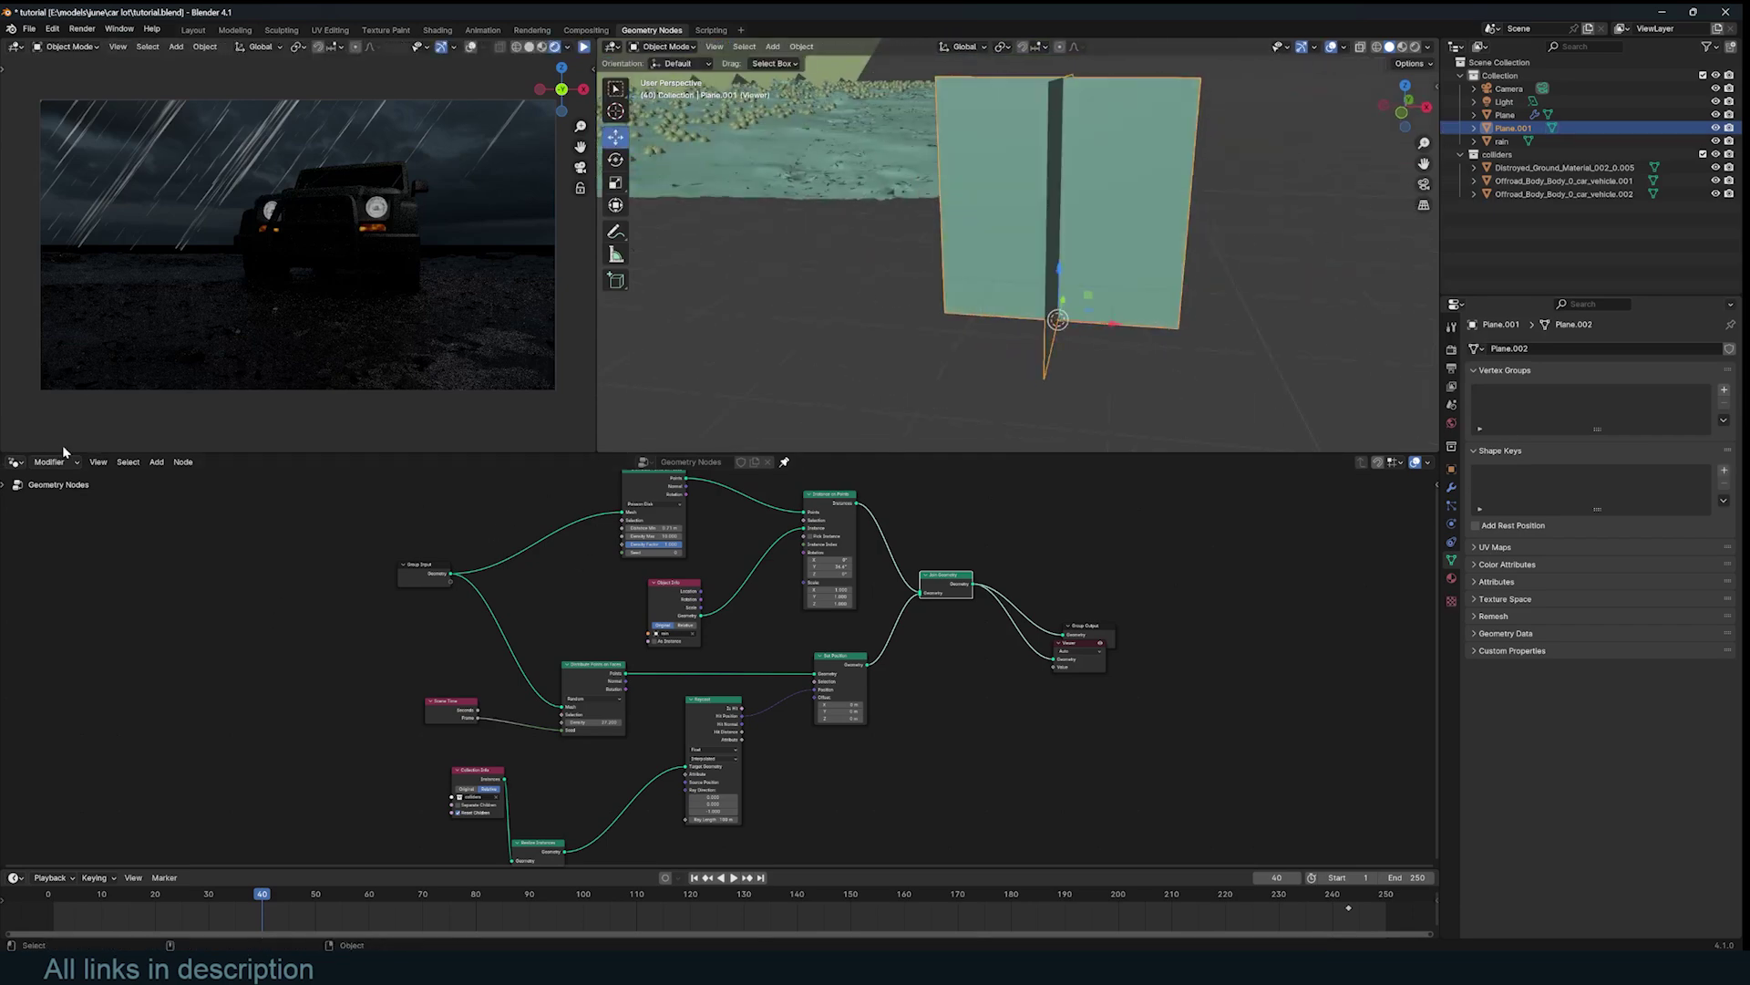
- Unpin the node tree and, in the Shader Editor, give the crossed planes a new material with an empty Image Texture node
left_click(785, 463)
key("shift+a")
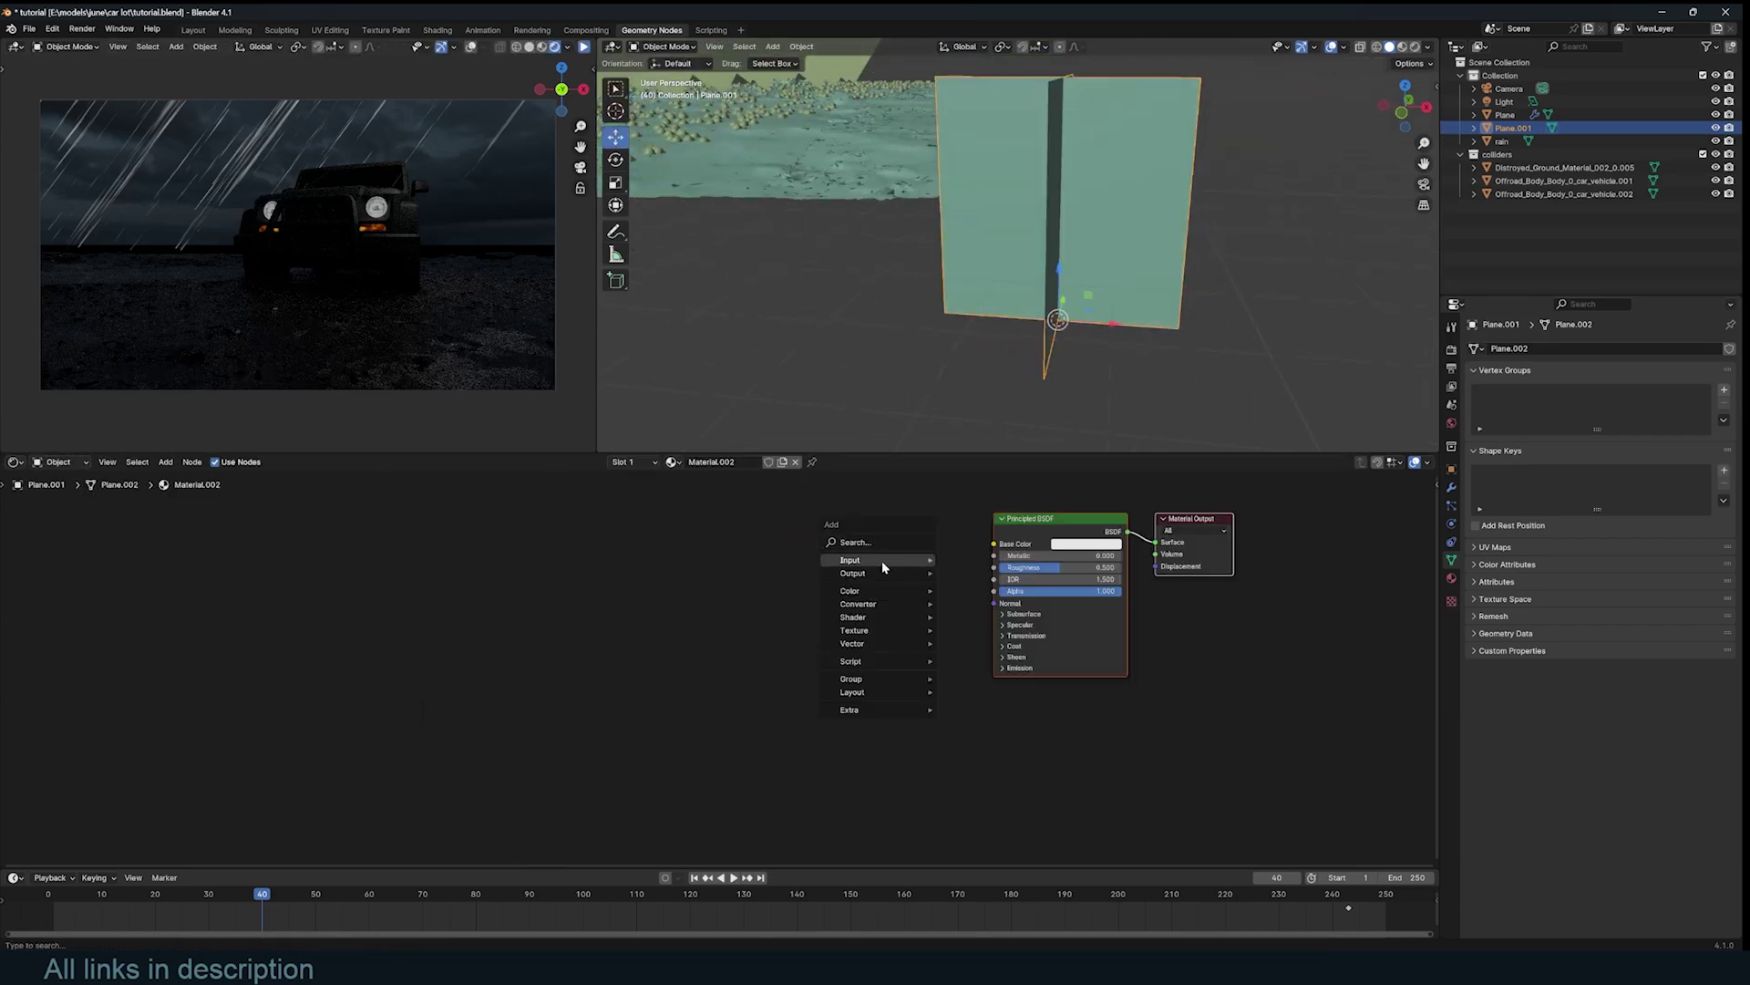
left_click(903, 547)
type("image")
key("Return")
left_click(811, 560)
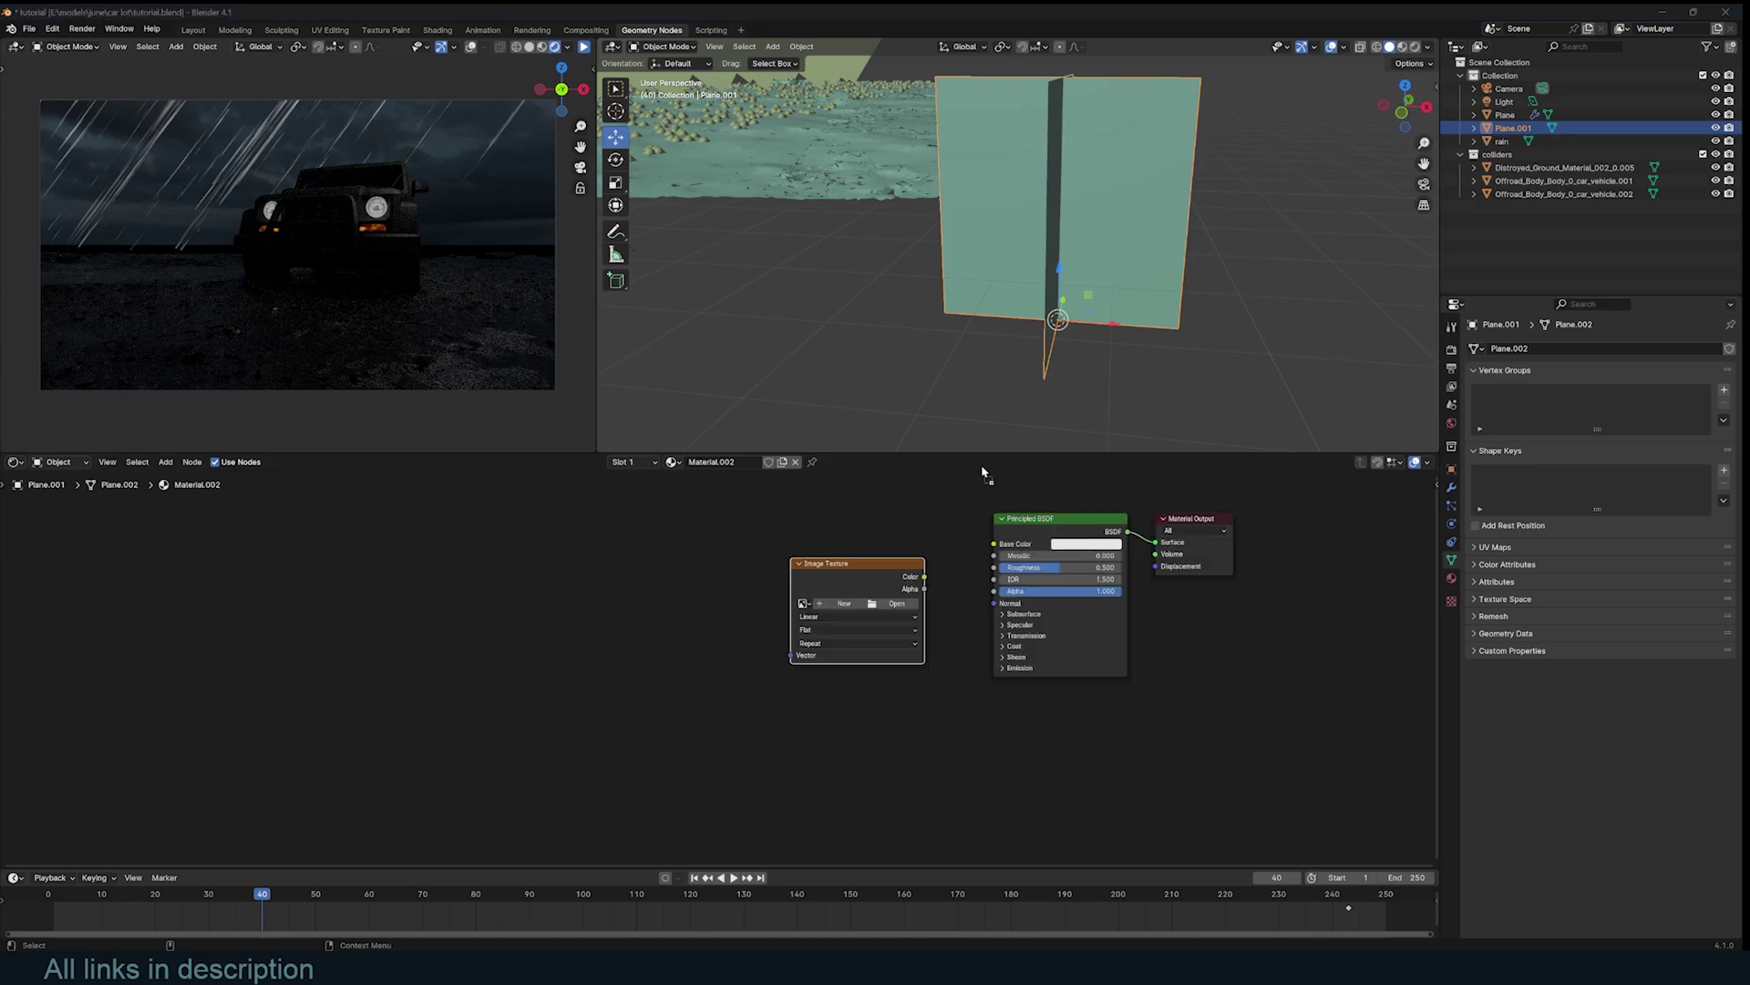
- Bring the Water_Splashes.jpg image into the material as a texture node and delete the empty Image Texture node
left_click_drag(988, 476, 648, 557)
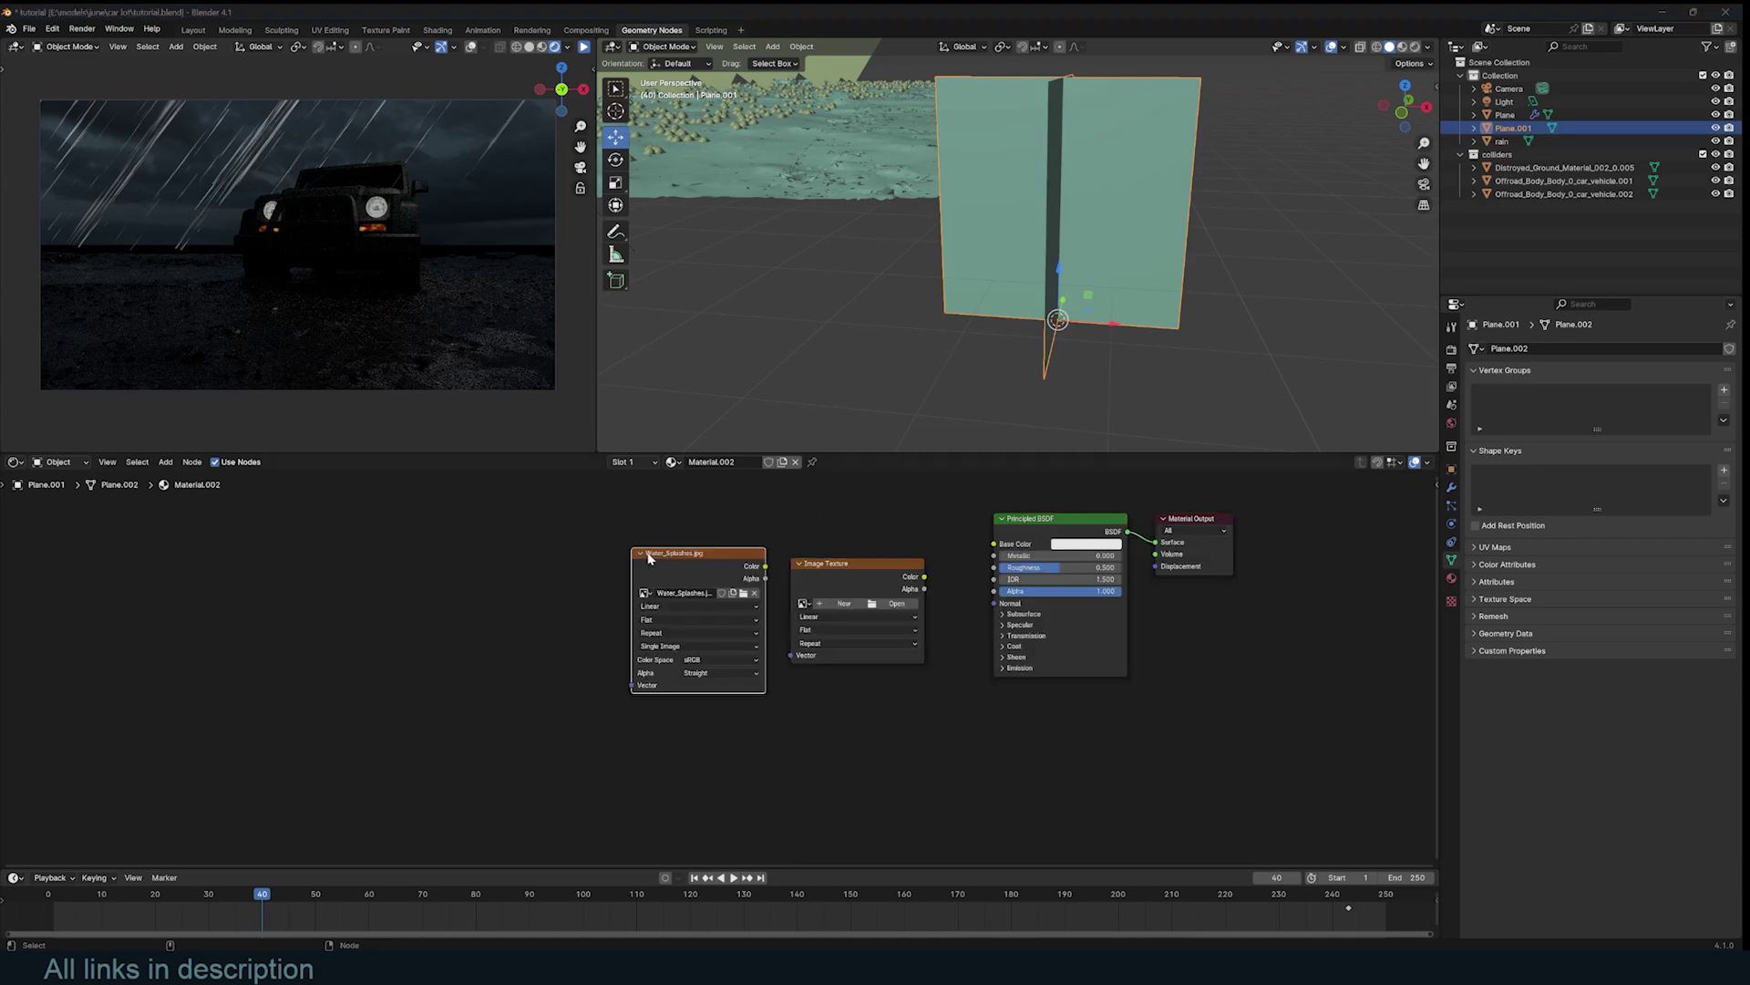
left_click(890, 573)
key("x")
- Route the splash image's Color to the material's Surface output and inspect the crossed planes in Material Preview shading
left_click(720, 558, "ctrl+shift")
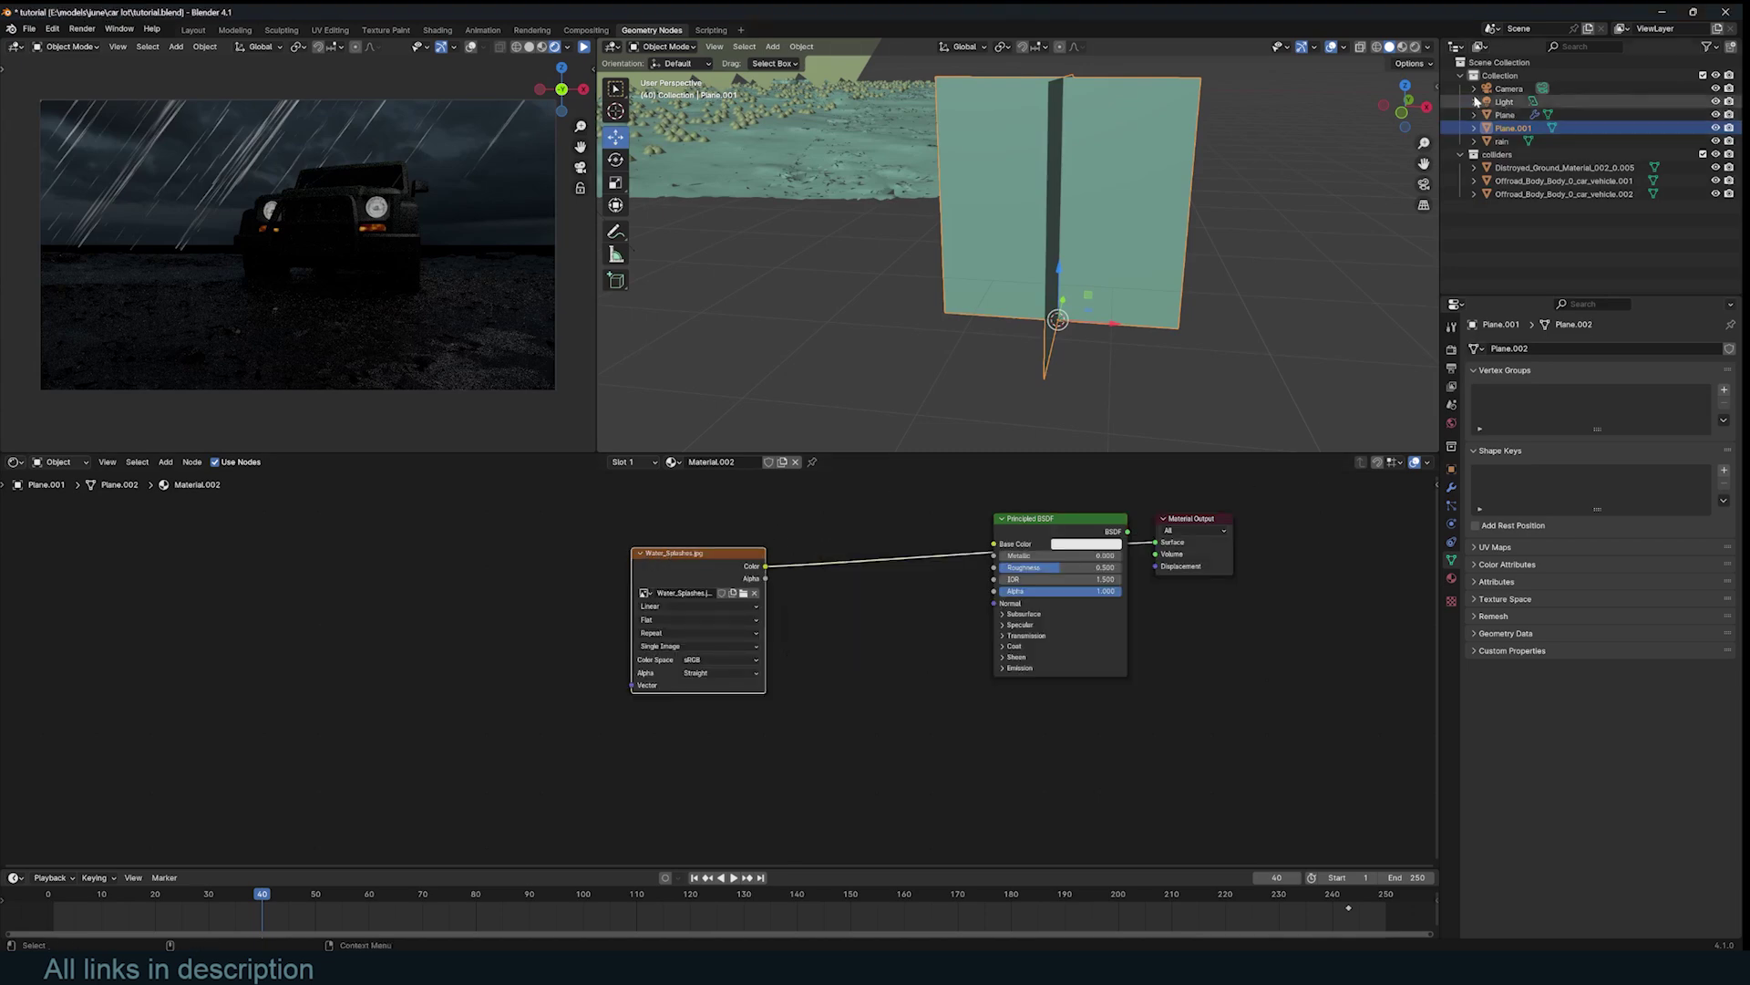
left_click(1402, 47)
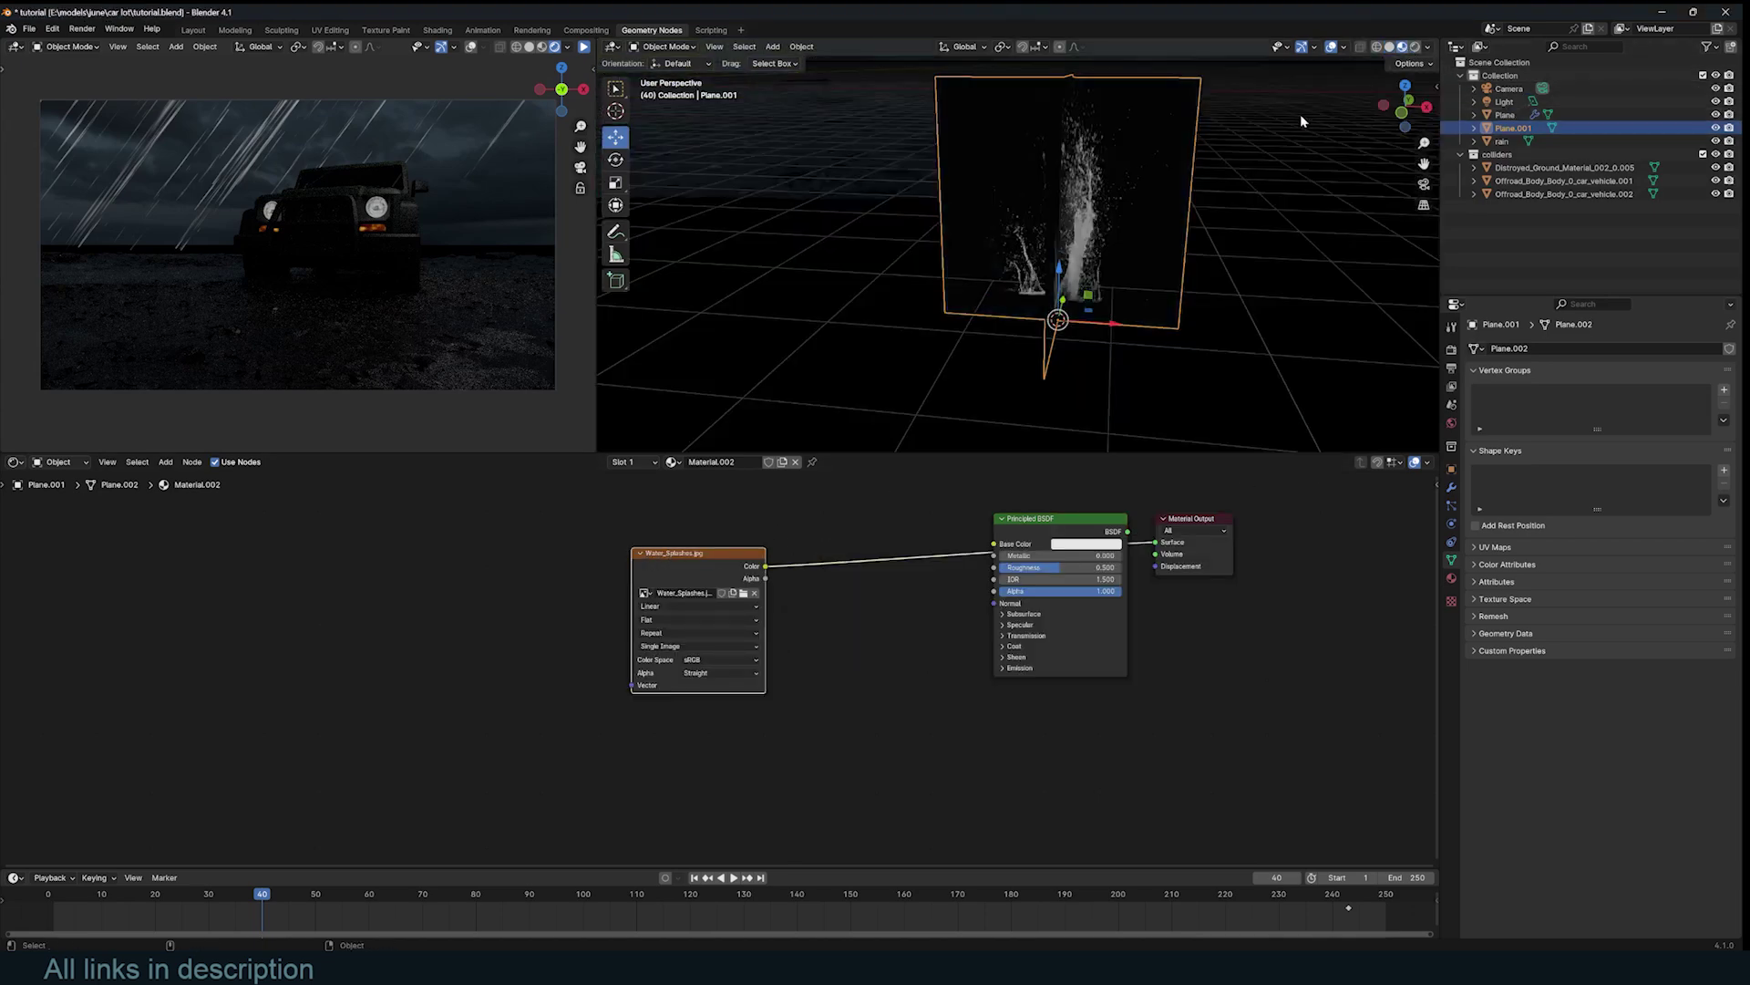
mouse_move(1305, 121)
middle_mouse_down()
mouse_move(1006, 205)
mouse_move(1092, 209)
middle_mouse_up()
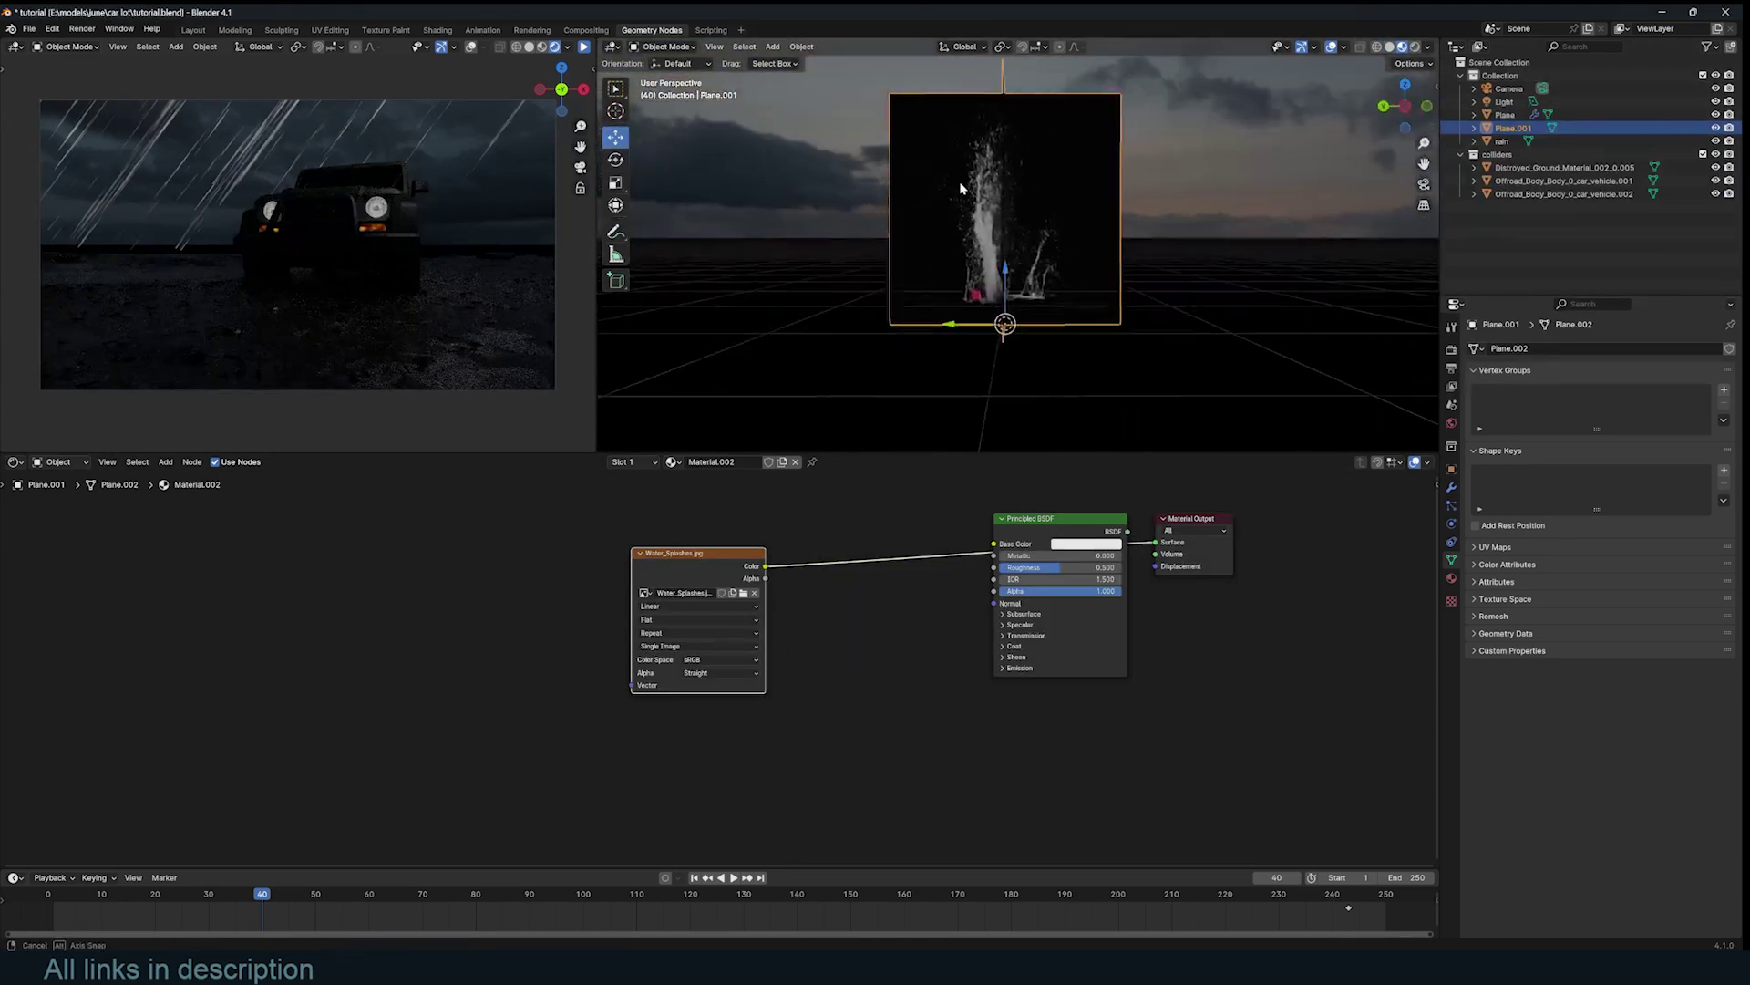
key("Tab")
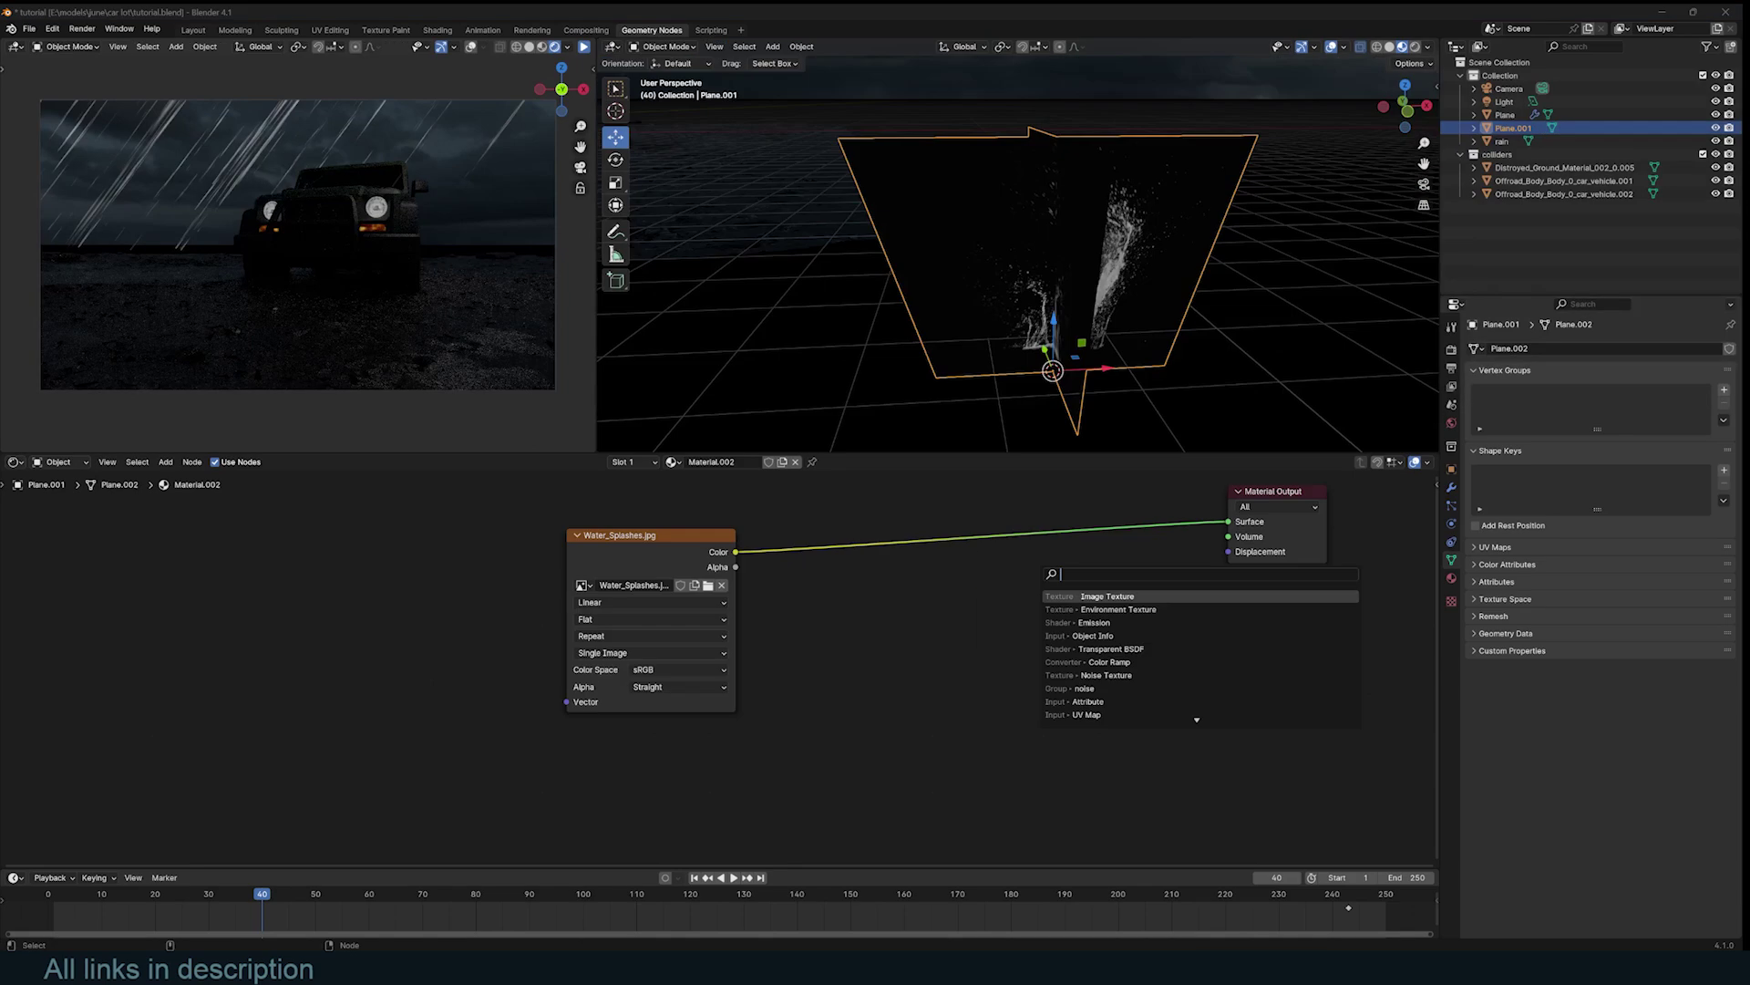
- Add a Transparent BSDF and an Emission shader to the splash material, placing the Emission node above
key("shift+a")
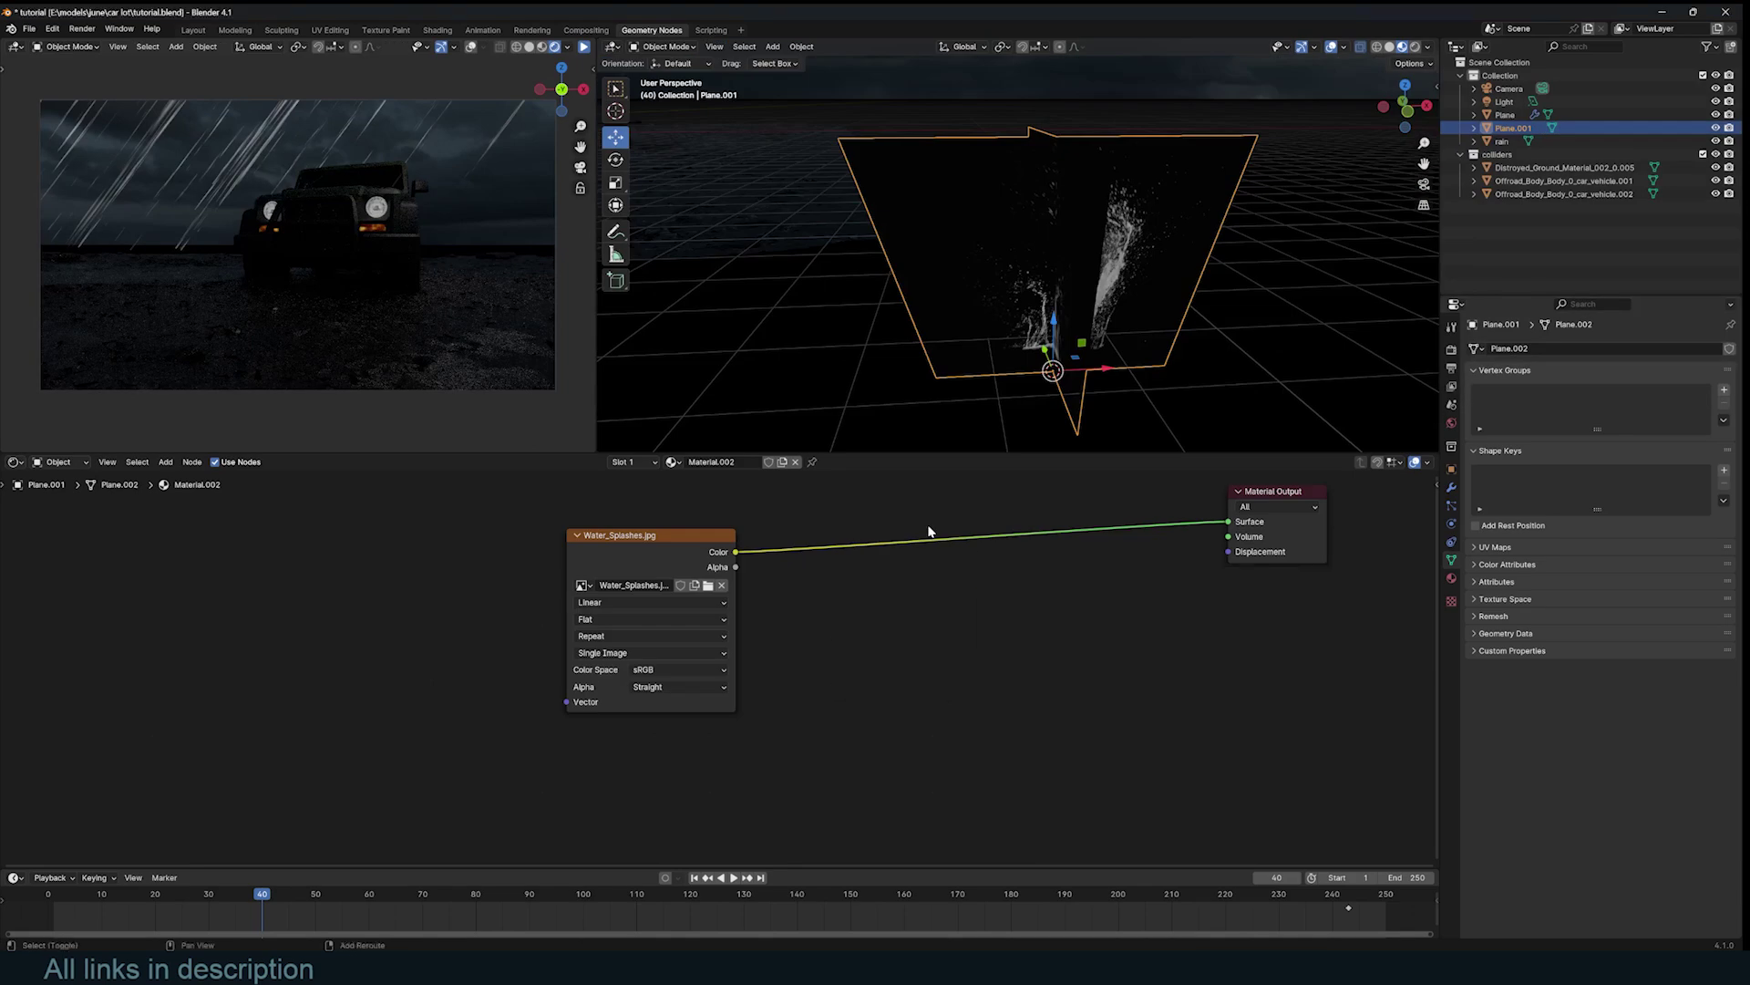
type("tran")
key("Return")
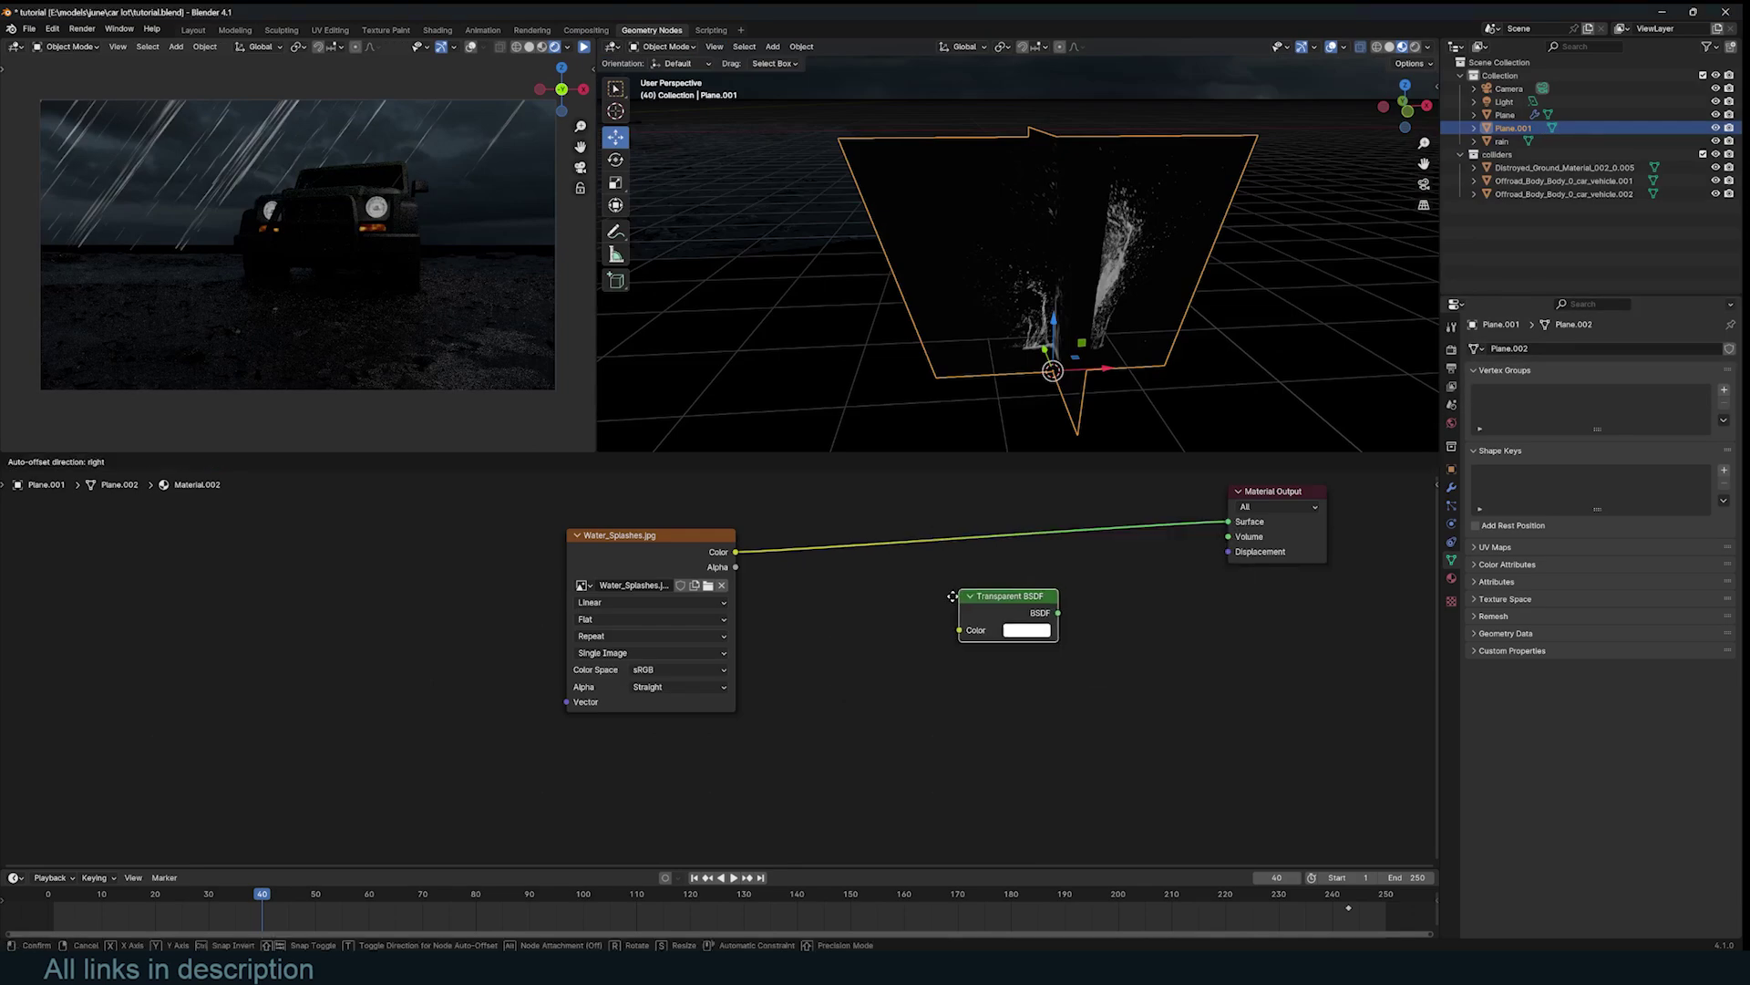
left_click(944, 611)
key("shift+a")
type("emis")
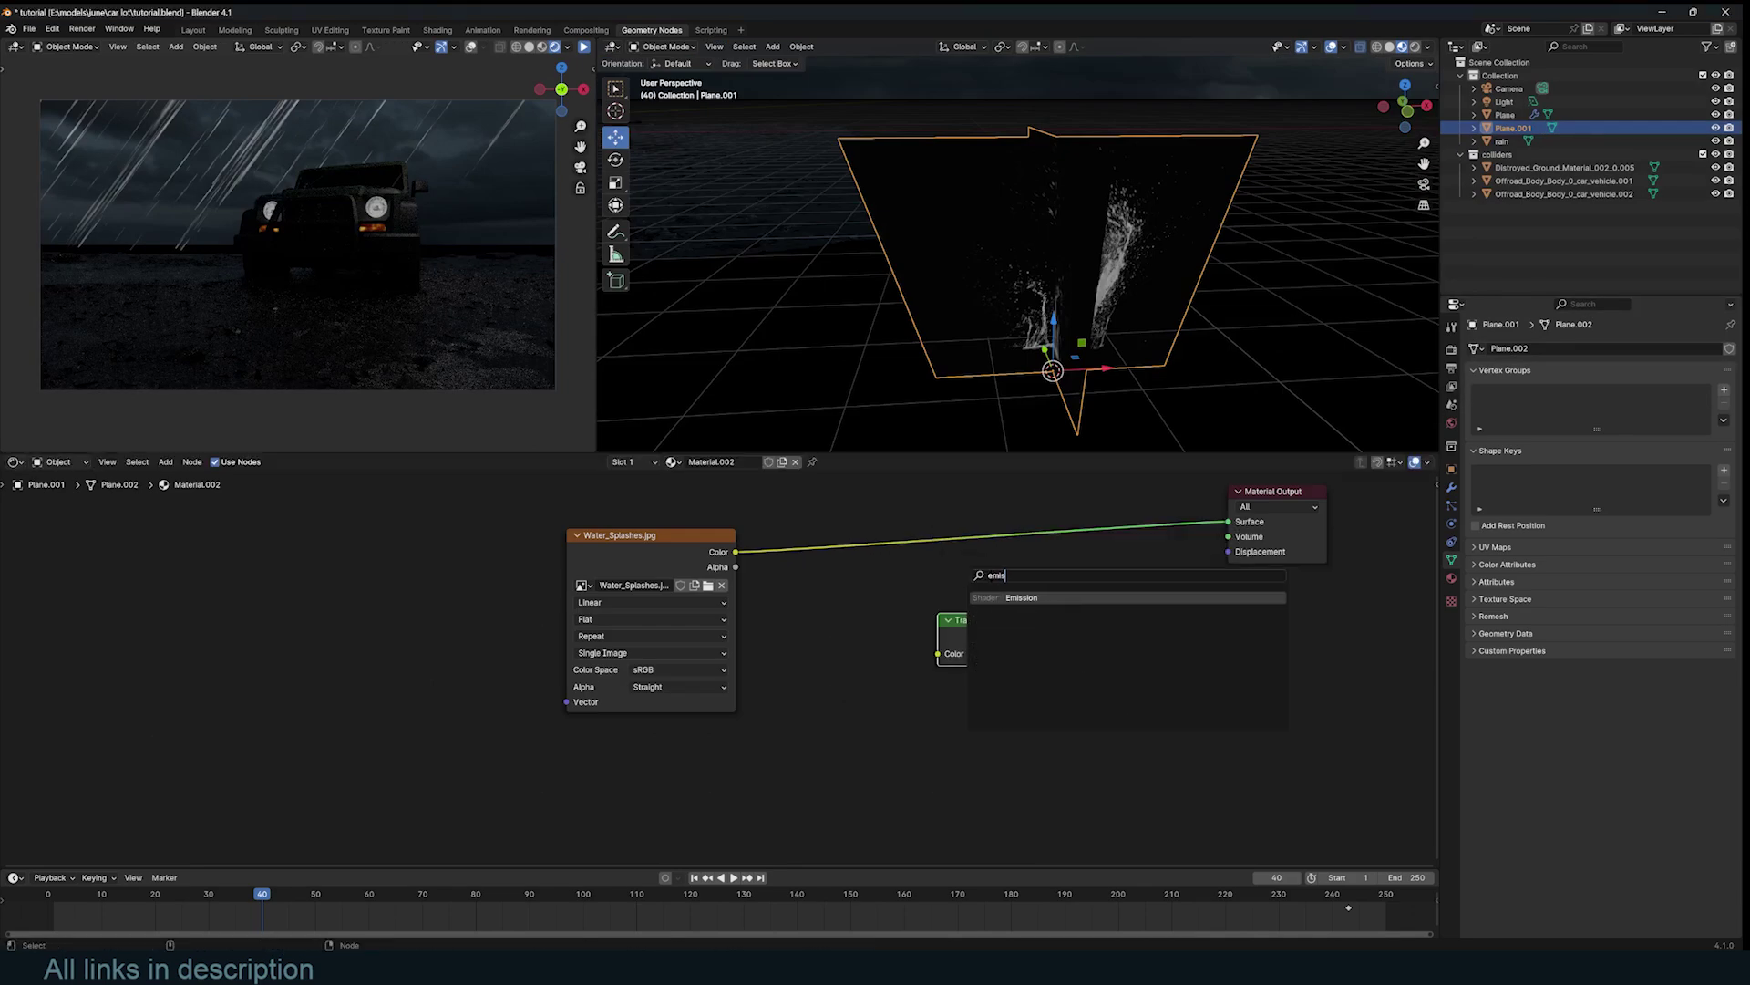
key("Return")
left_click(903, 566)
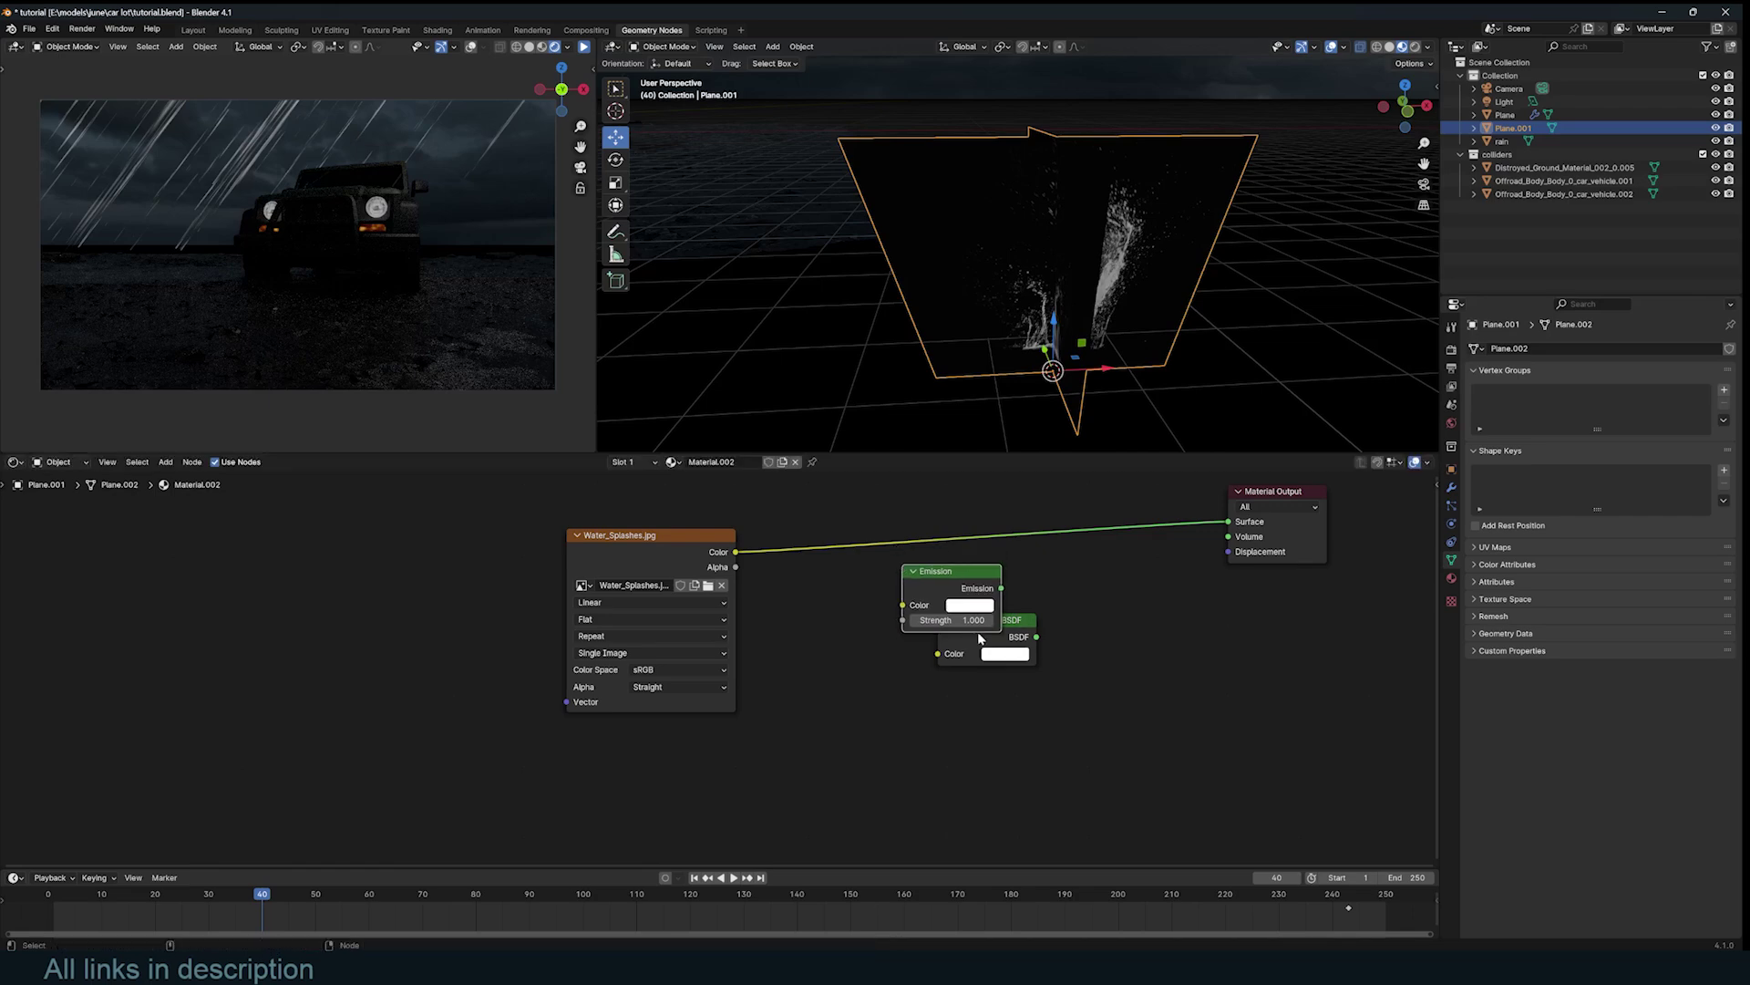
left_click_drag(1015, 643, 964, 730)
- Add a Translucent BSDF and combine it with the Emission shader in a Mix Shader, keeping the Transparent BSDF below them
key("shift+a")
left_click(1034, 676)
type("tr")
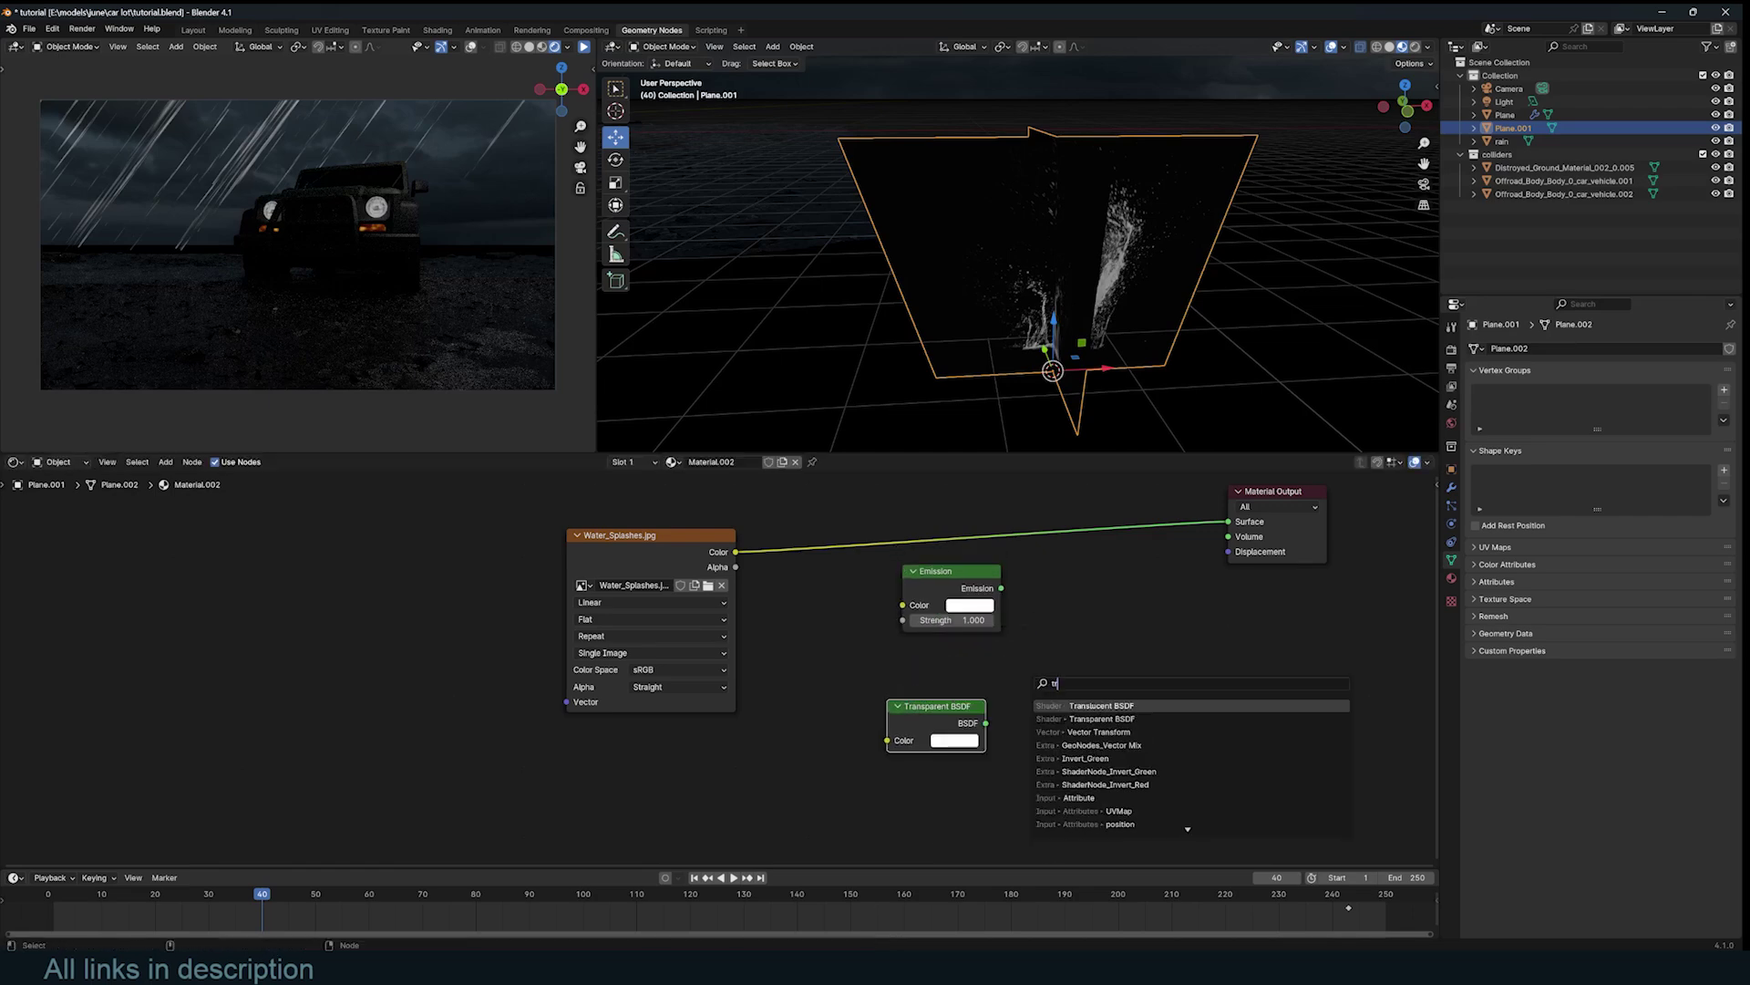
key("Return")
left_click(968, 673)
right_click_drag(968, 673, 970, 586, "ctrl+shift")
left_click_drag(900, 717, 913, 783)
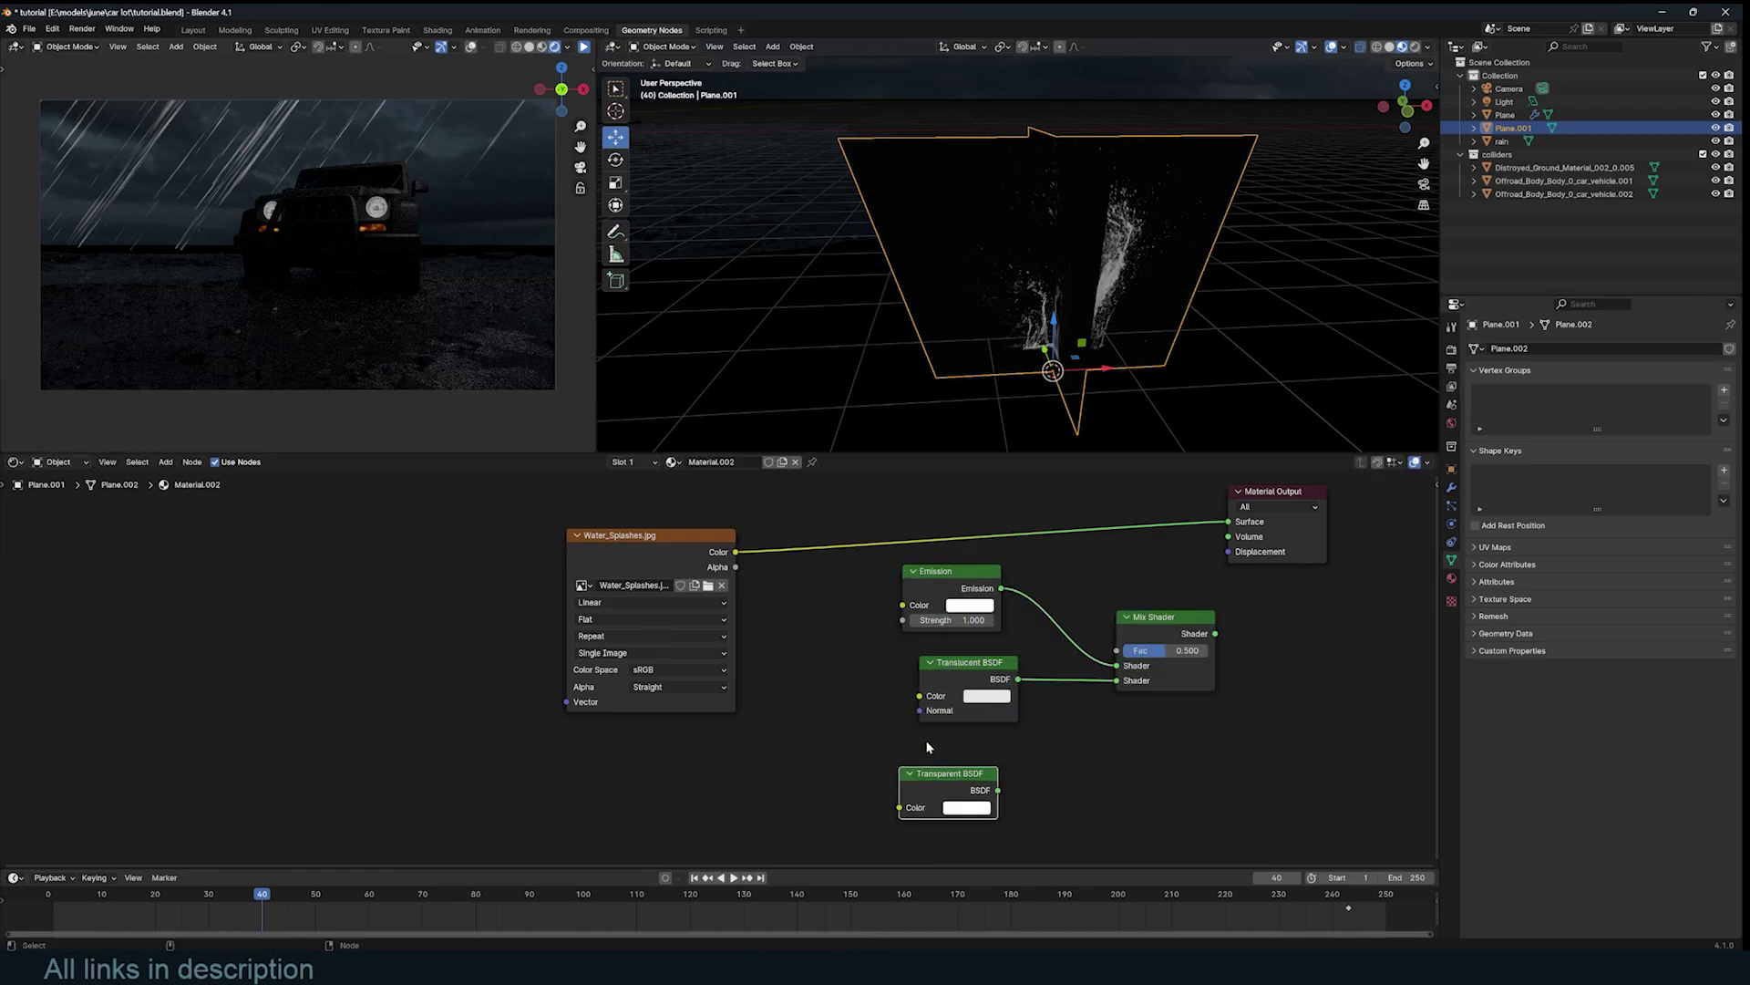
- Shift the Emission and Translucent nodes slightly, and combine their Mix Shader with the Transparent BSDF in a second Mix Shader
left_click_drag(866, 599, 1026, 720)
key("g")
left_click(1039, 704)
left_click(1039, 704)
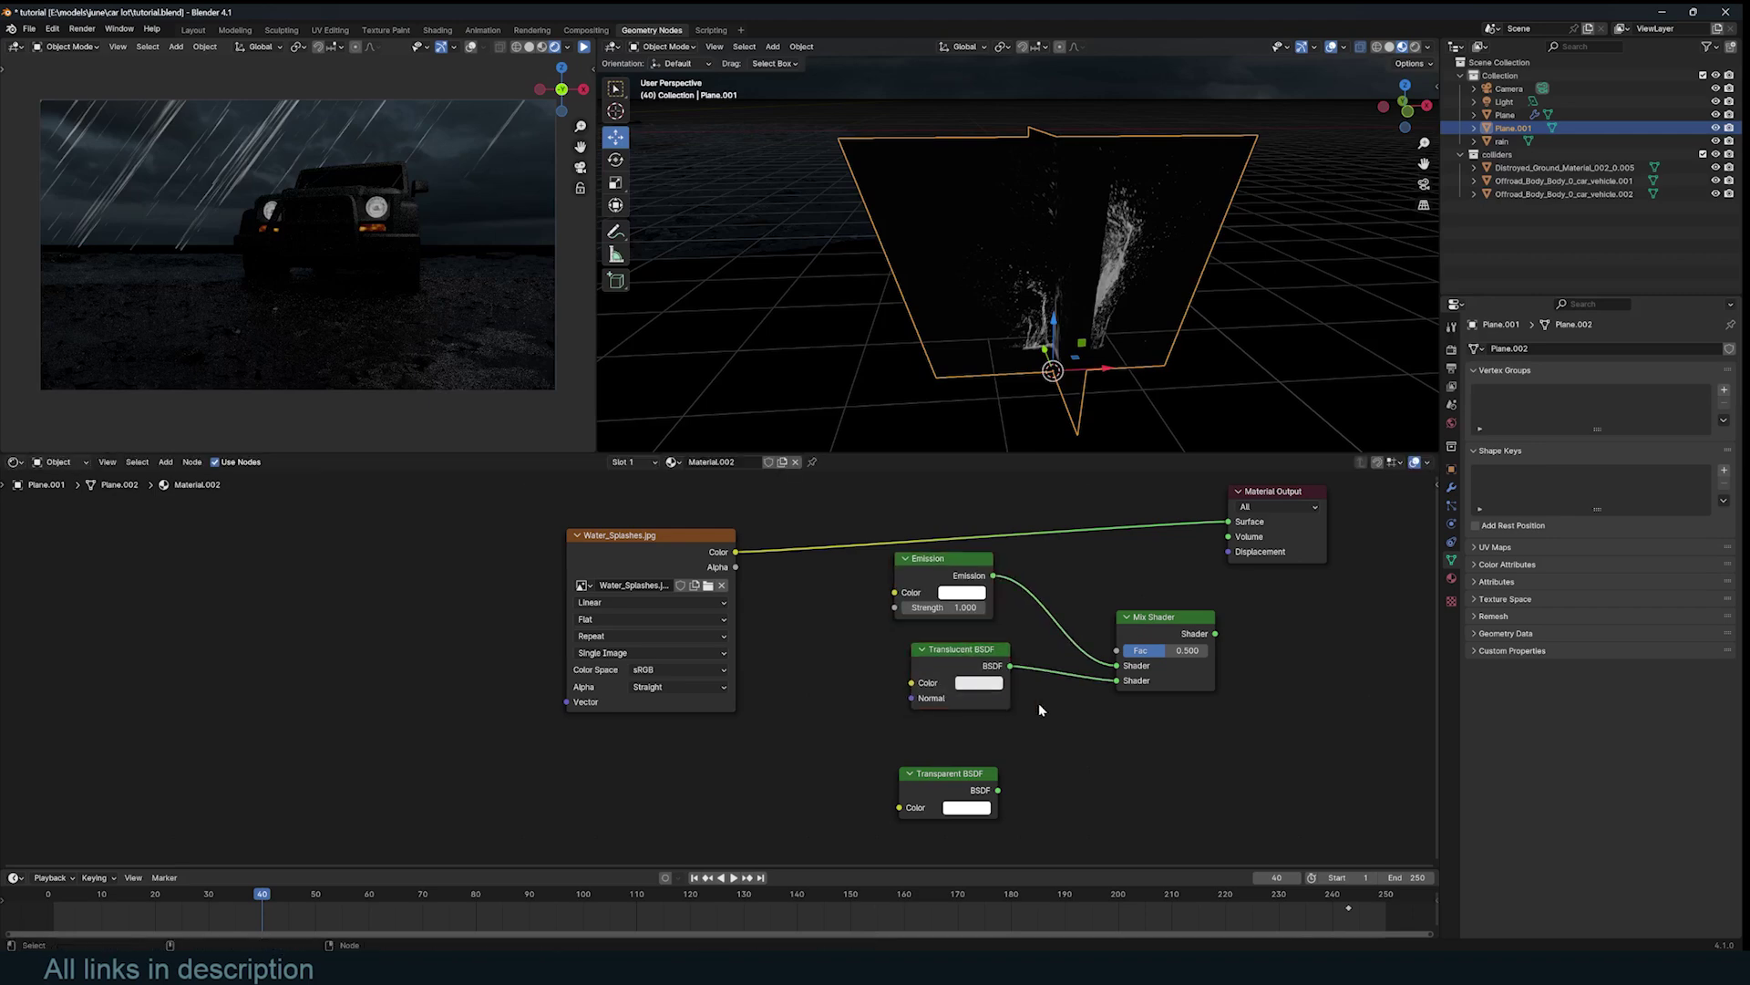
right_click_drag(1145, 621, 954, 791, "ctrl+shift")
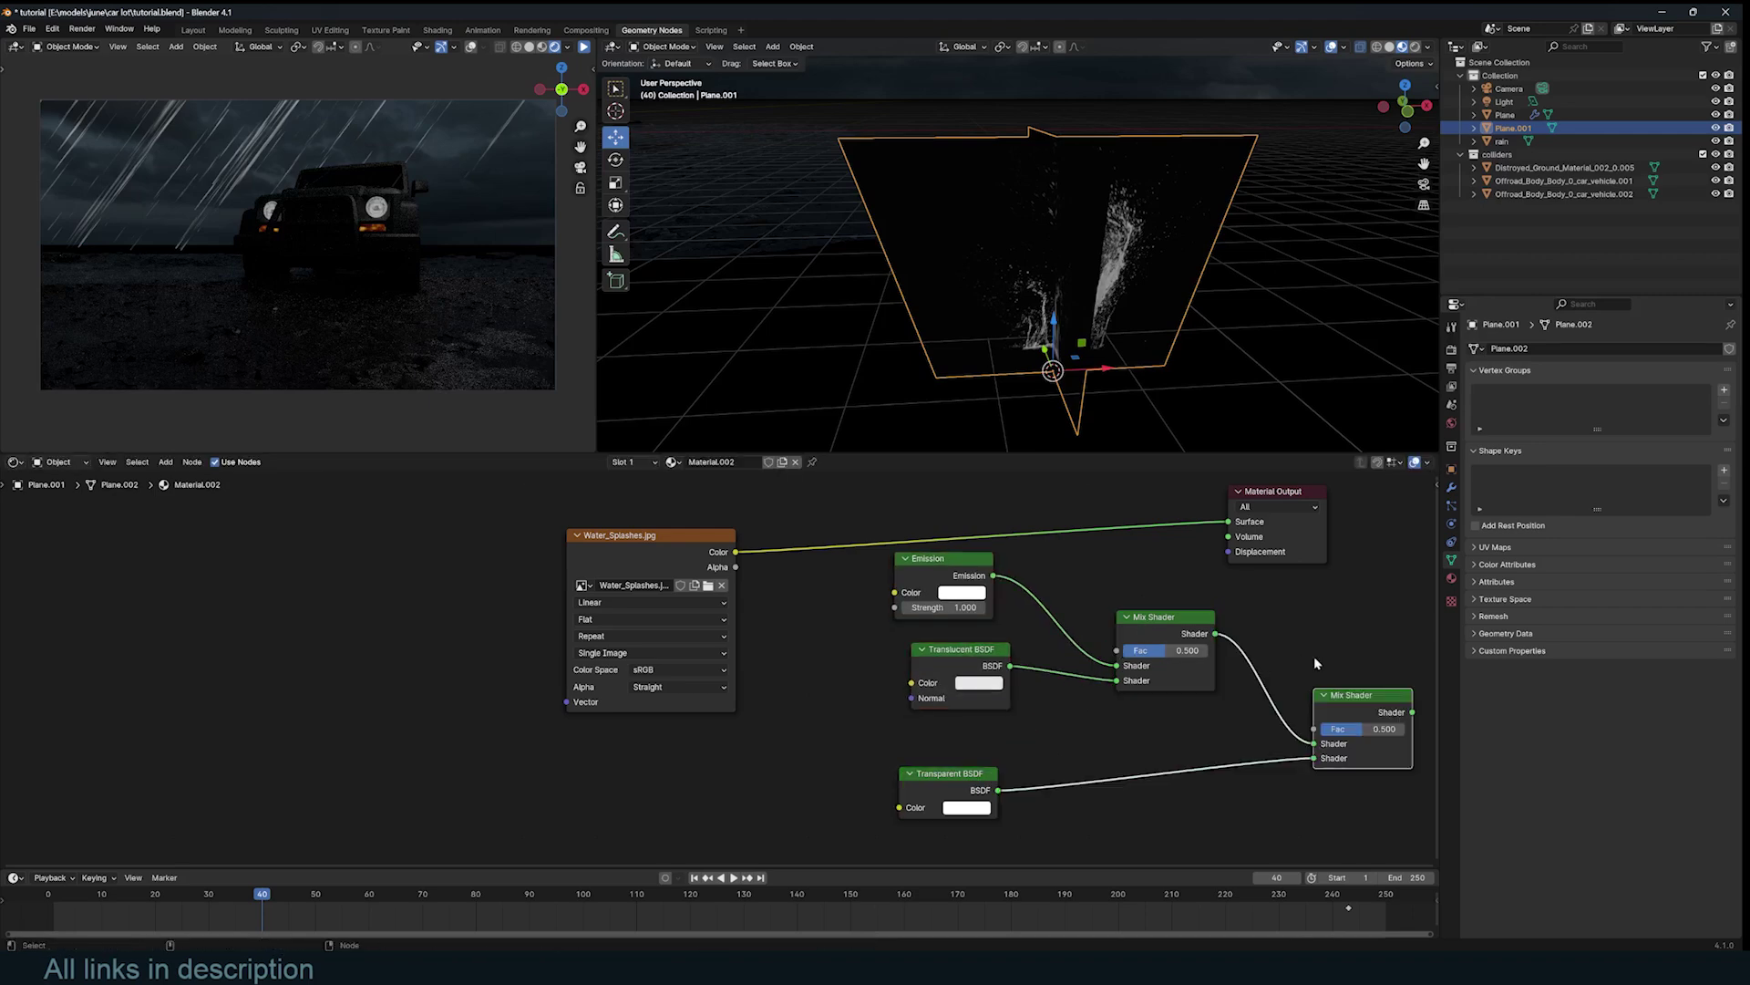
- Connect the second Mix Shader to the material's Surface output and drive its Fac with the splash image's Color
left_click_drag(1356, 695, 1228, 521)
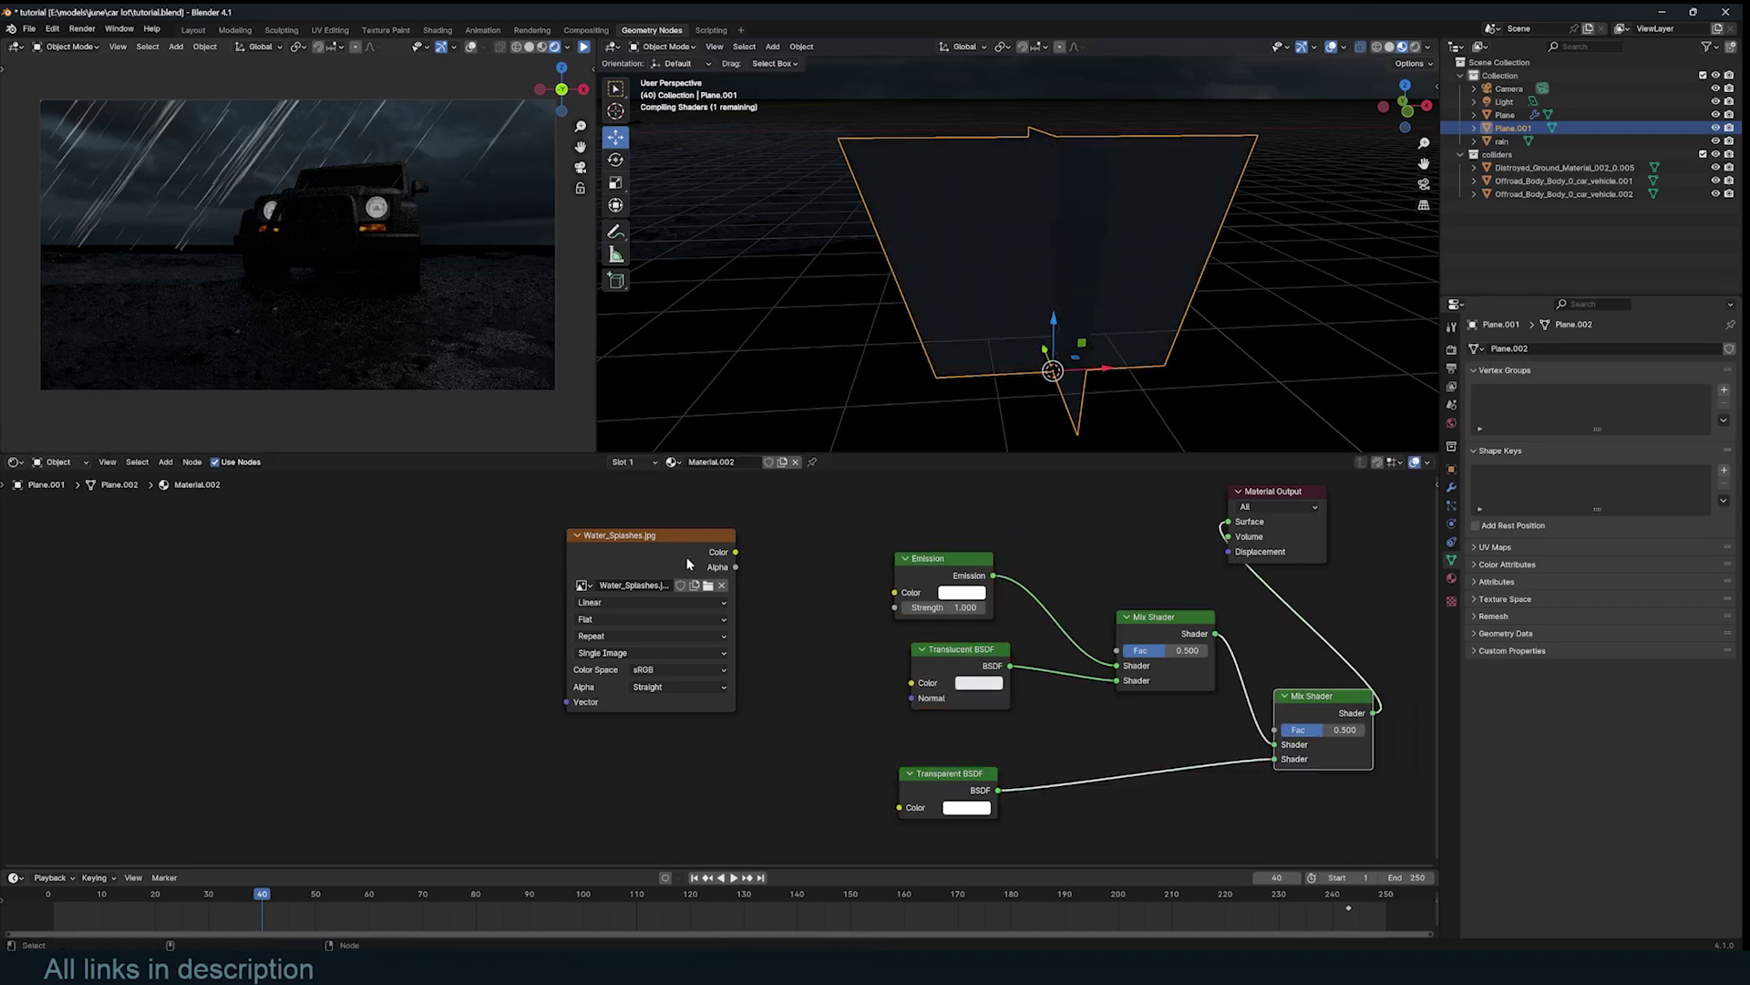
left_click_drag(734, 552, 1274, 729)
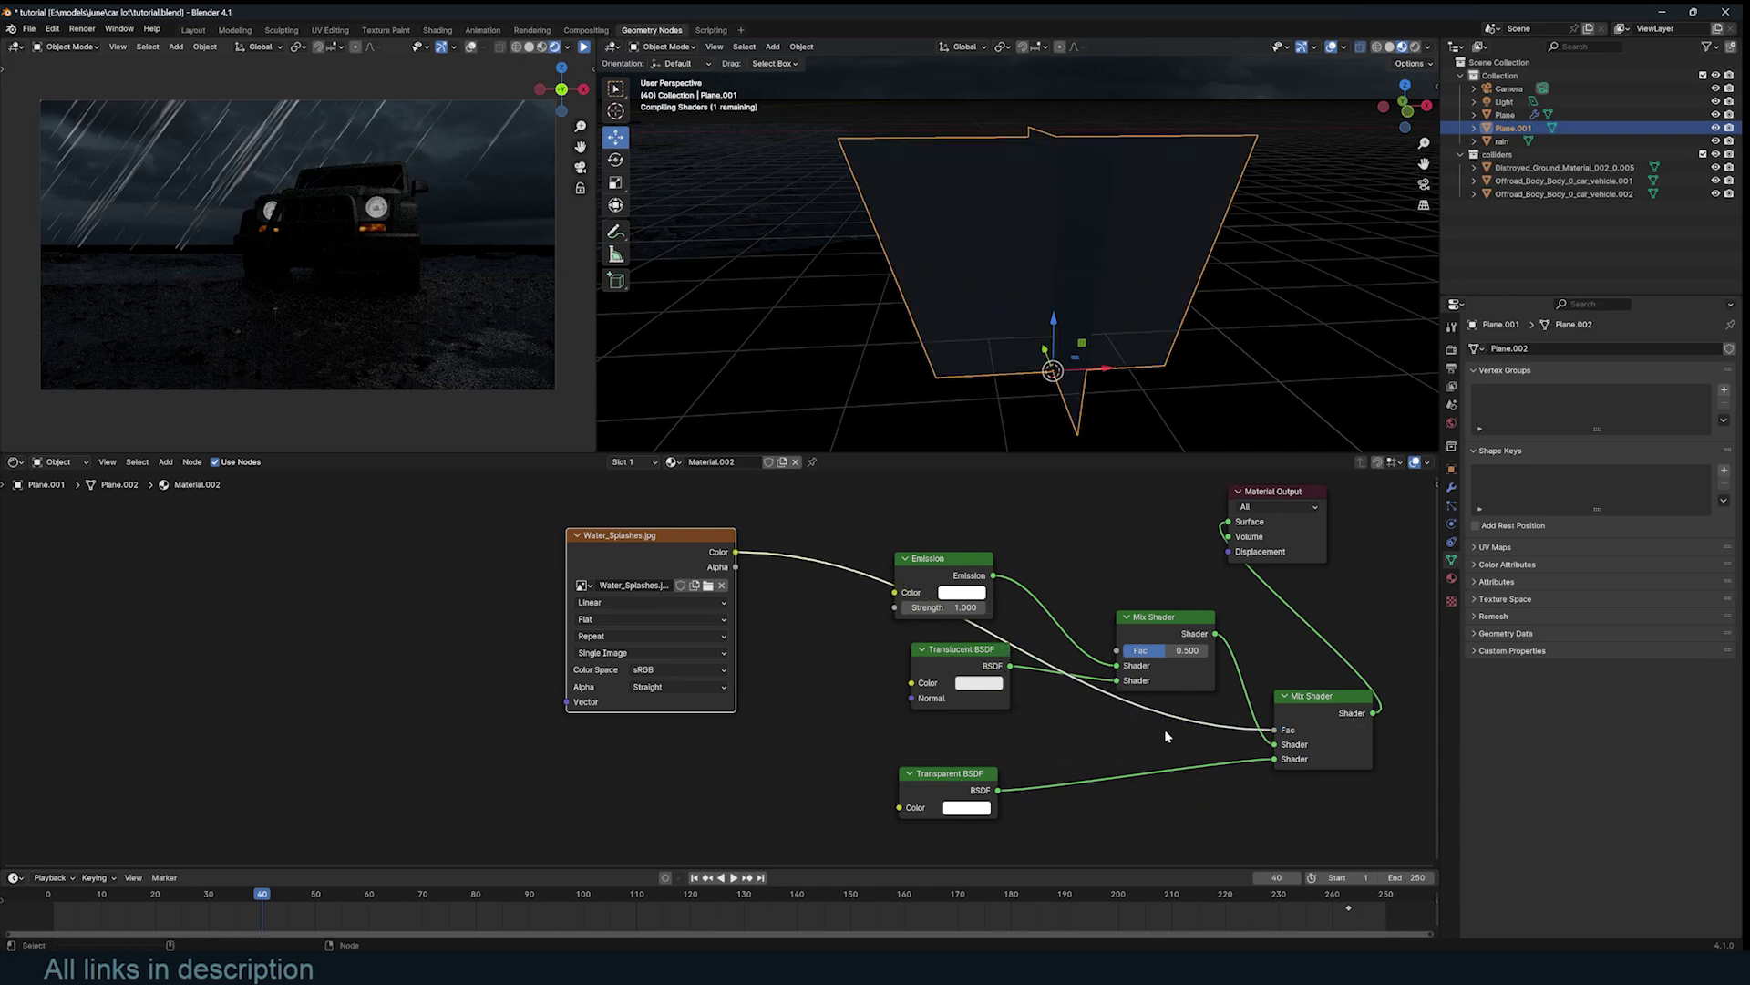
left_click_drag(638, 535, 544, 620)
- Switch the render engine to EEVEE and set the splash material's Blend Mode to Alpha Blend and Shadow Mode to Alpha Clip
left_click(1452, 577)
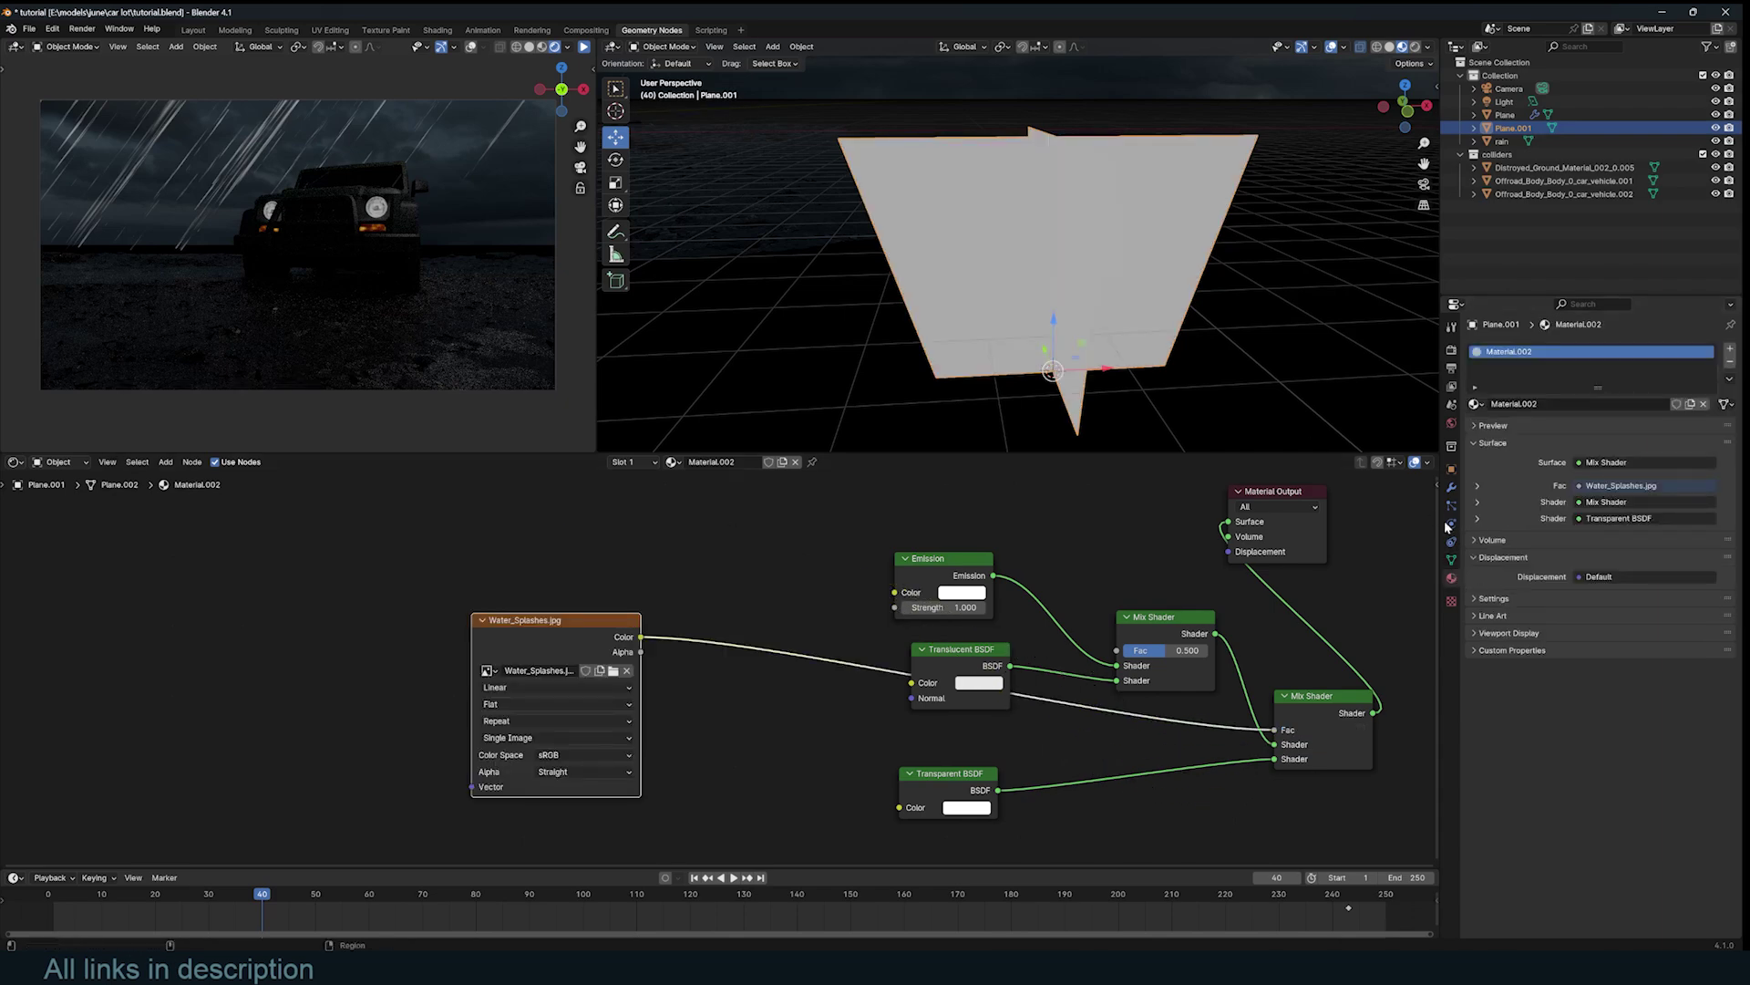
left_click(1452, 350)
left_click(1609, 348)
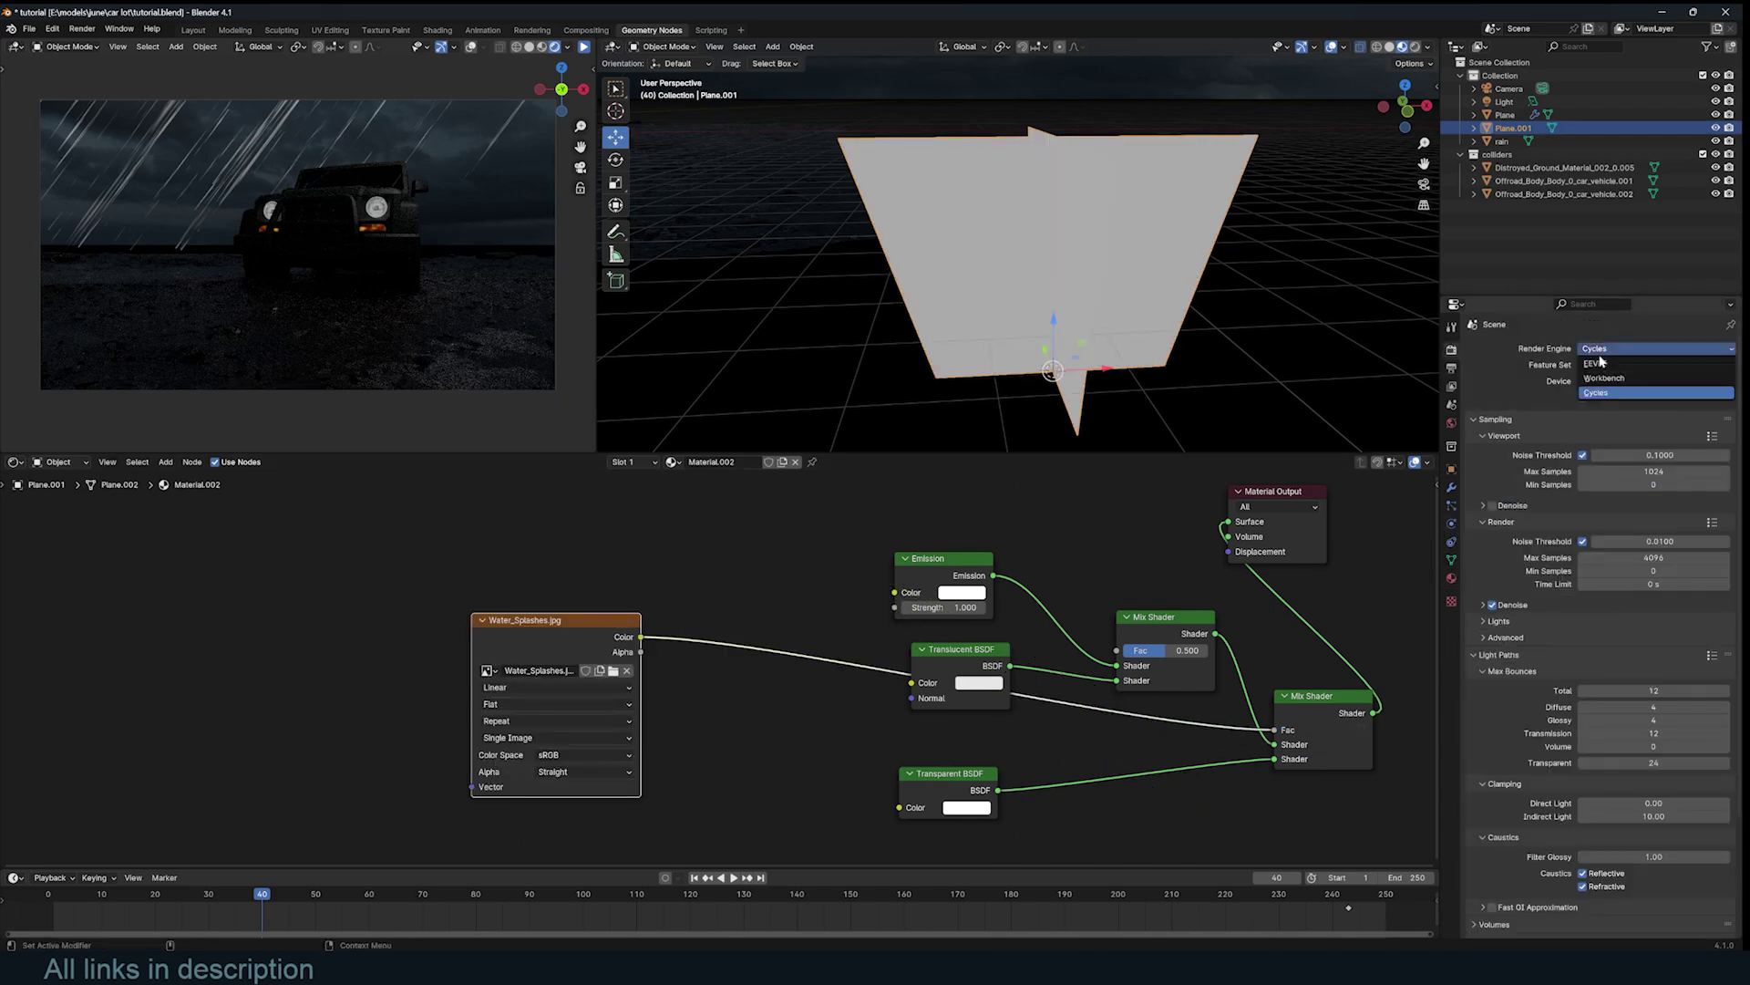
left_click(1602, 363)
left_click(1452, 578)
left_click(1639, 634)
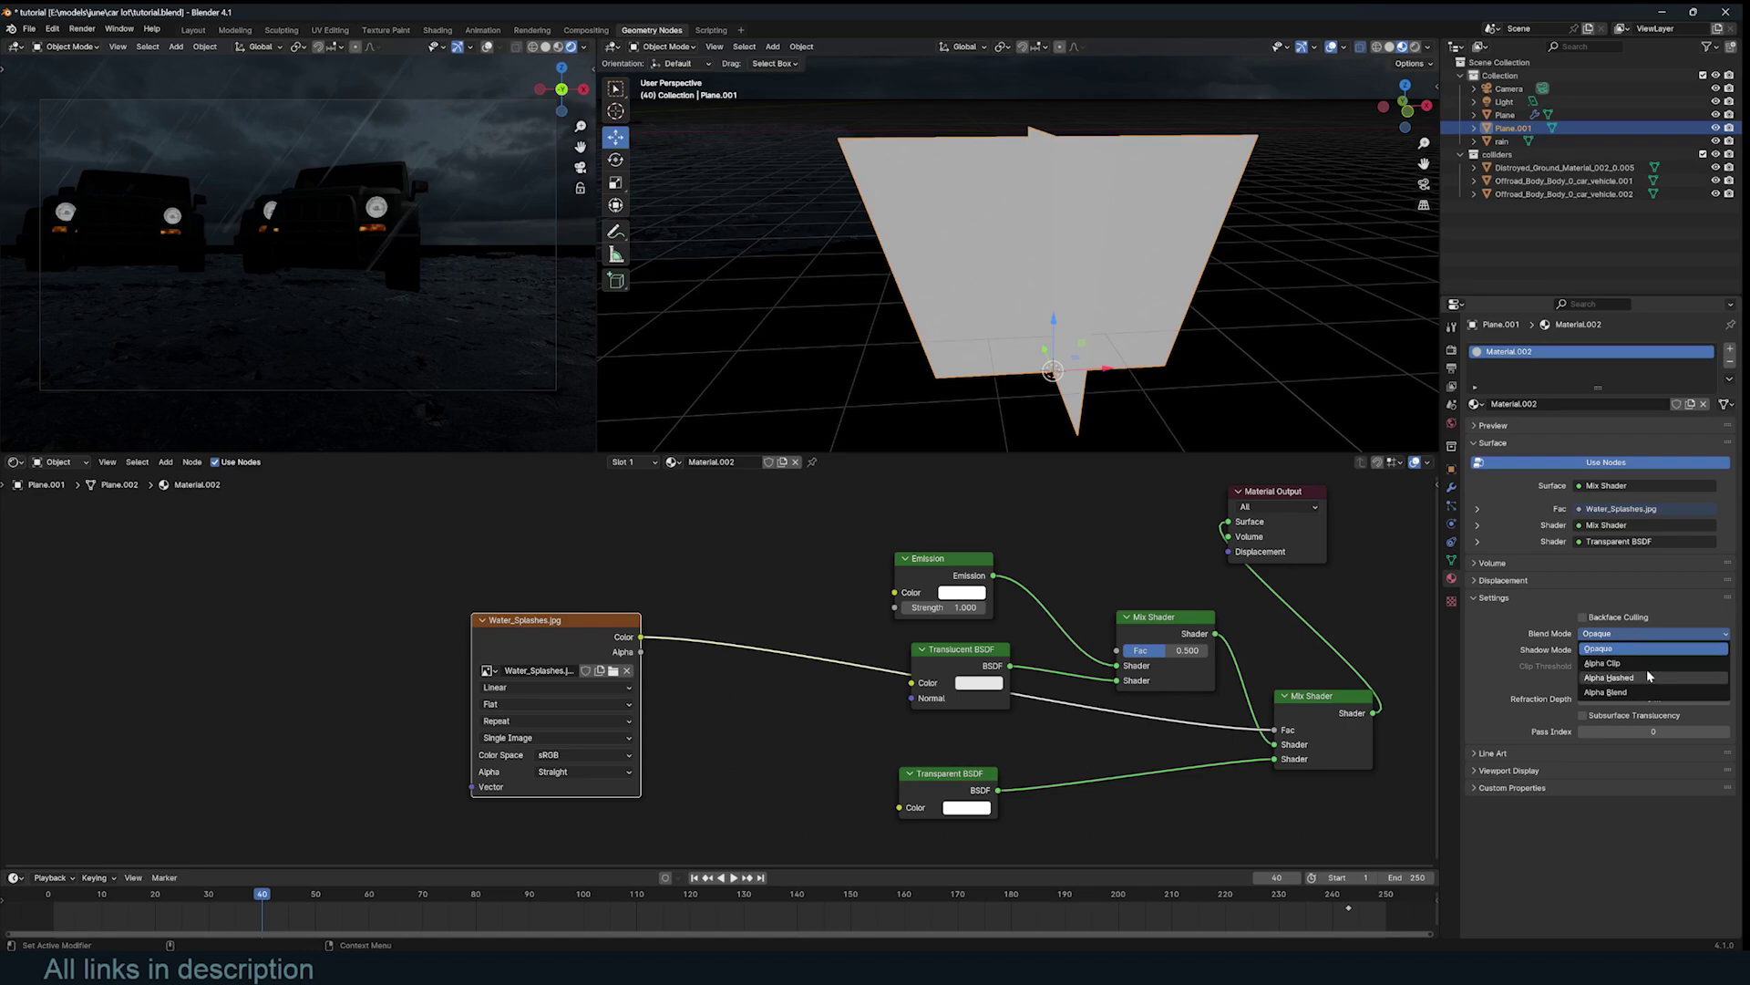
left_click(1639, 691)
left_click(1638, 649)
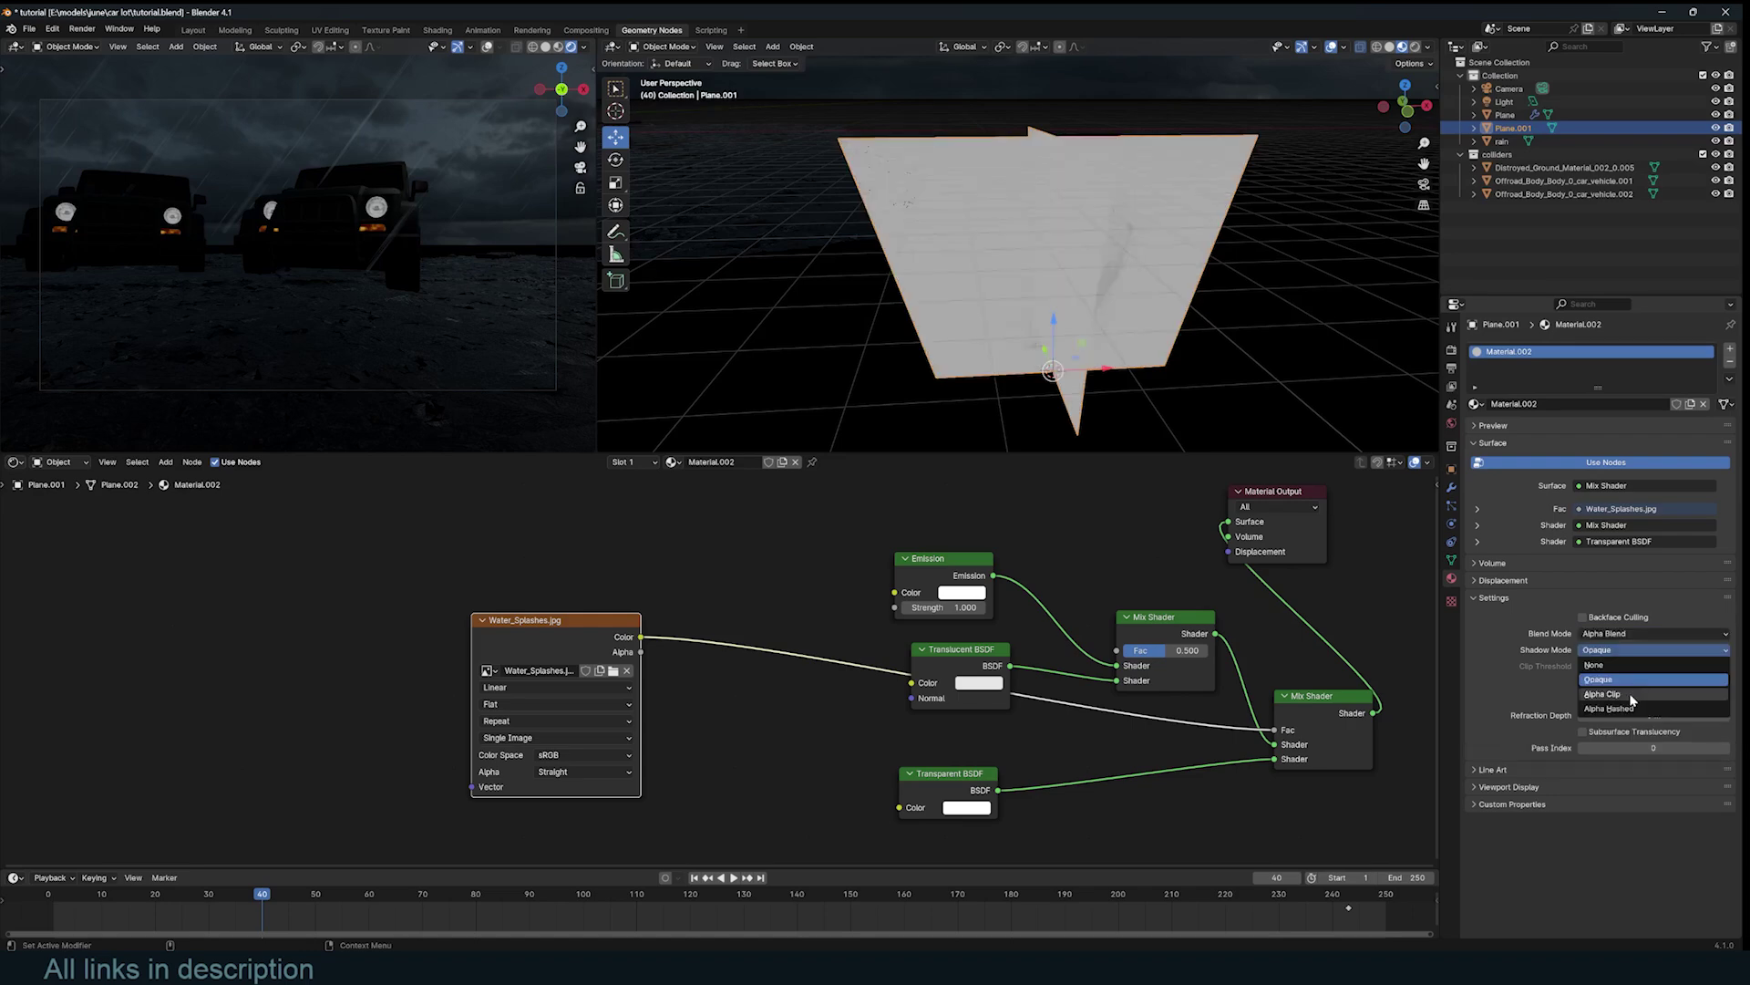
left_click(1636, 694)
- Switch the scene's render engine back to Cycles
left_click(1452, 350)
left_click(1631, 348)
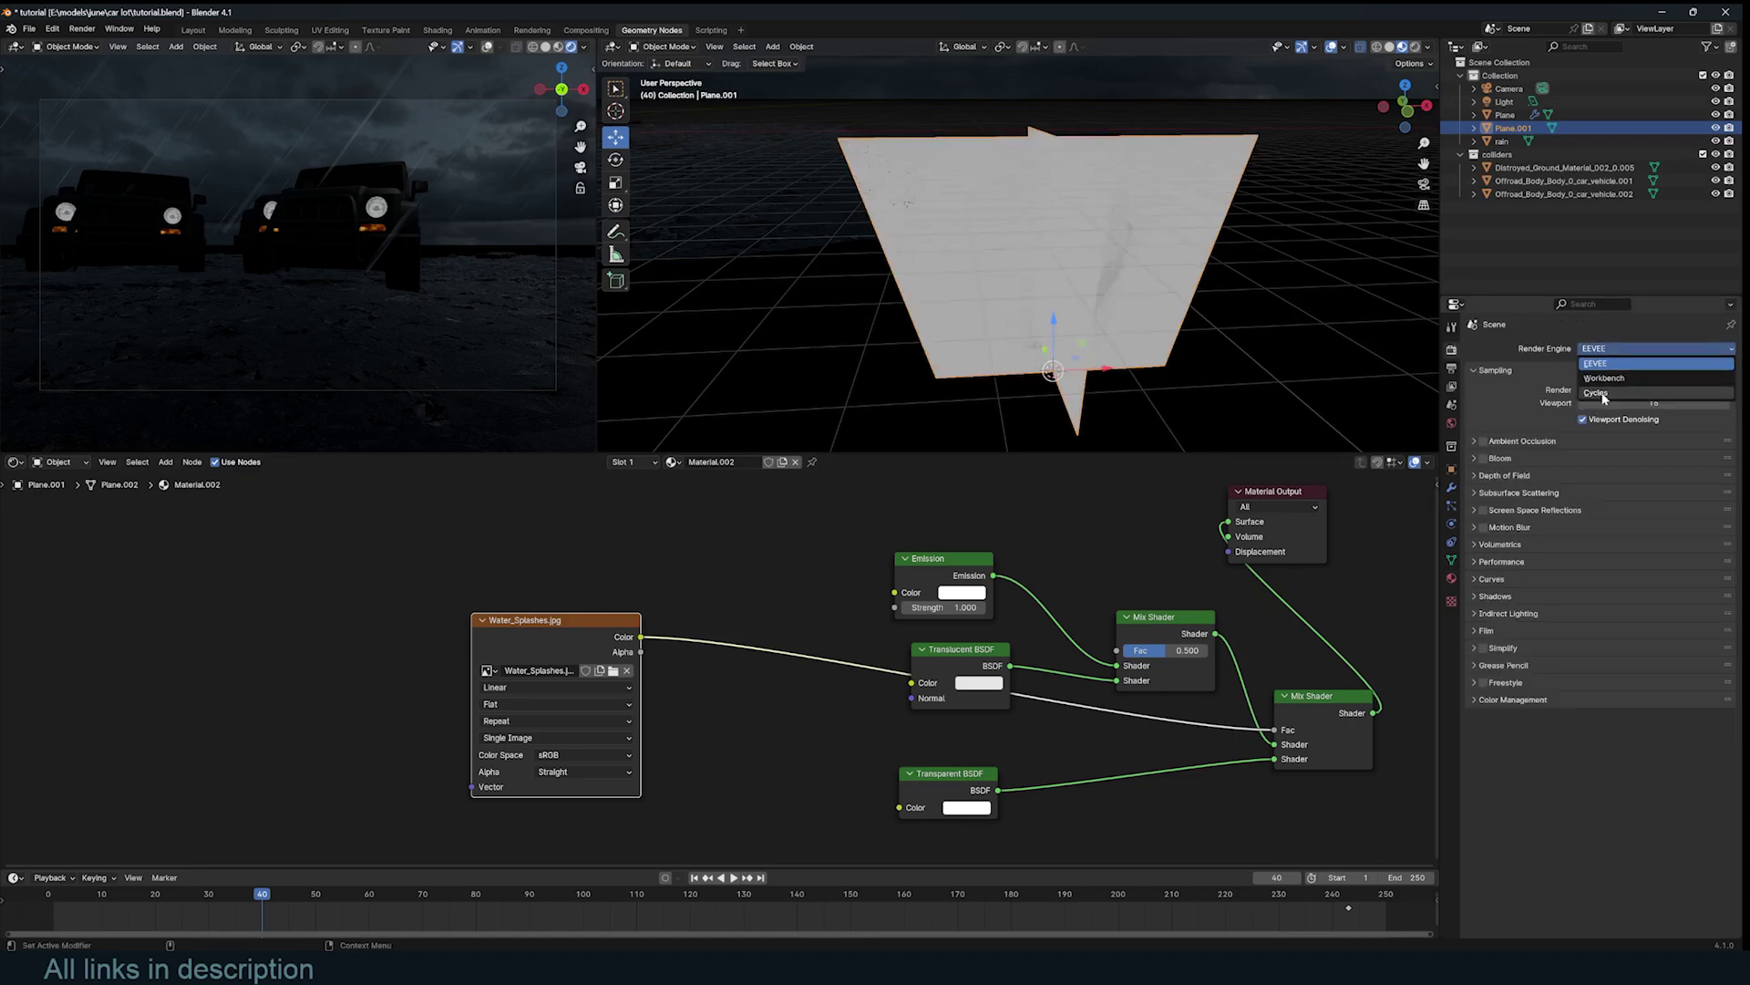
left_click(1596, 392)
- Swap the two shader inputs of the final Mix Shader and set the Emission/Translucent mix factor to about 0.89
key("Home")
left_click_drag(1082, 746, 1078, 728)
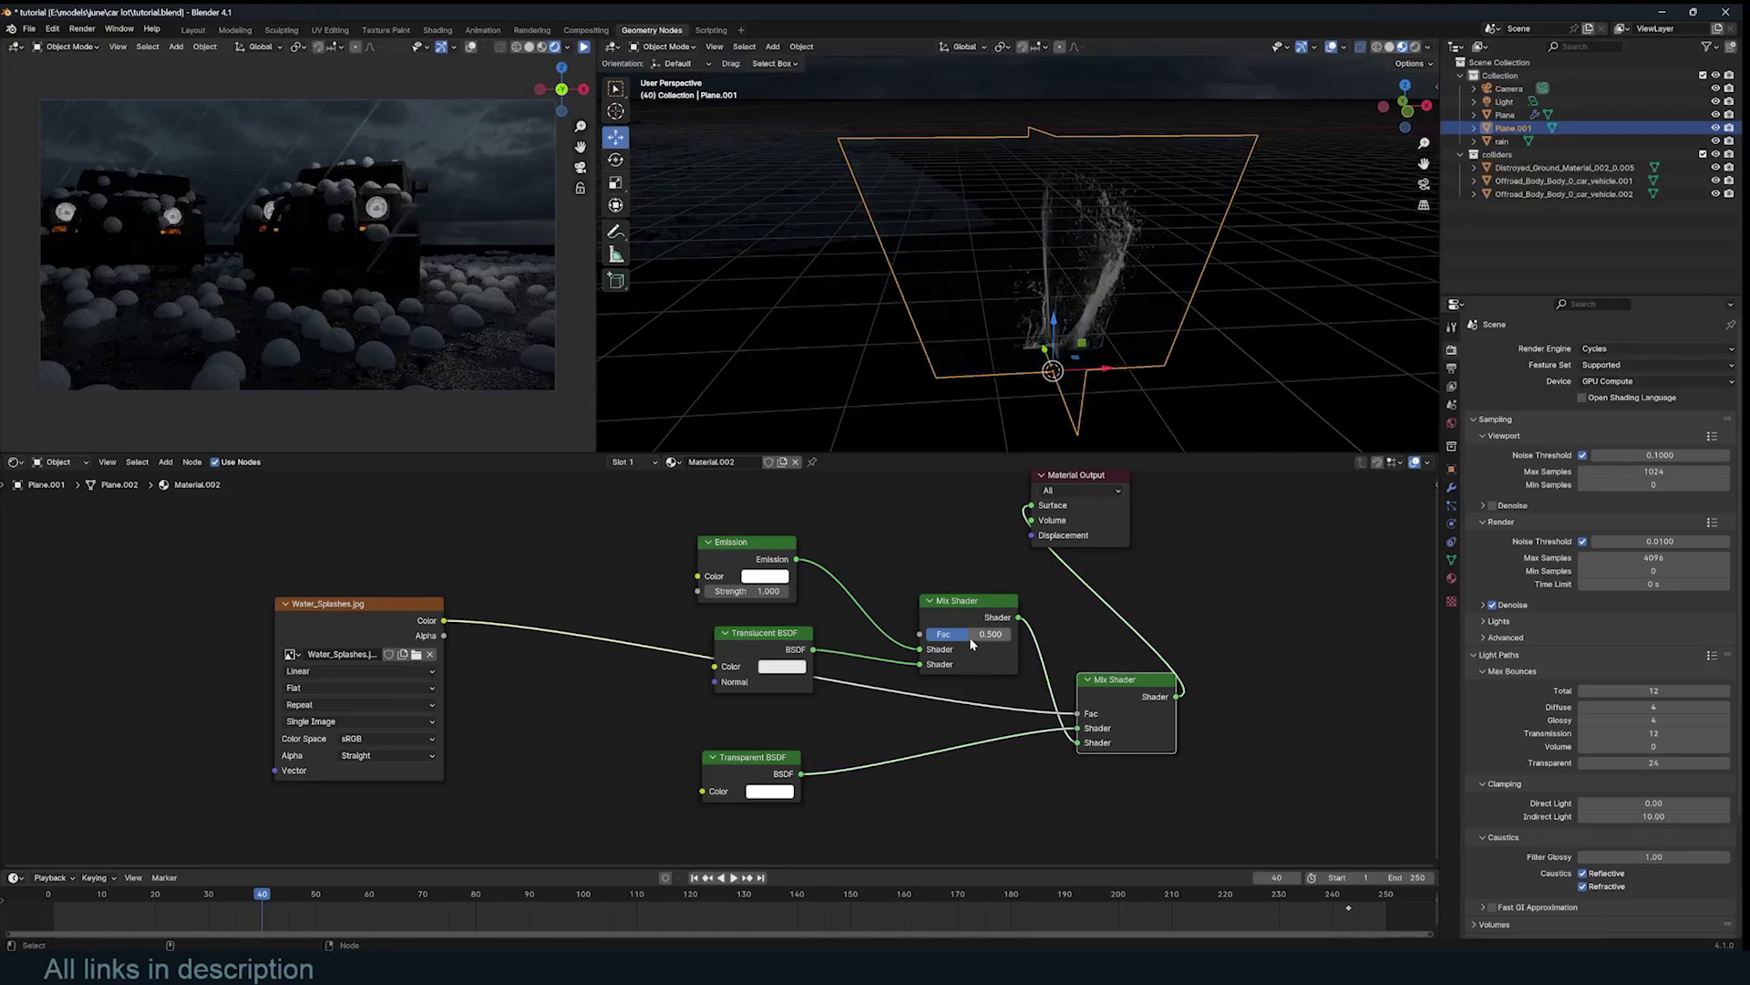
mouse_move(970, 636)
left_mouse_down()
mouse_move(930, 637)
mouse_move(996, 636)
left_mouse_up()
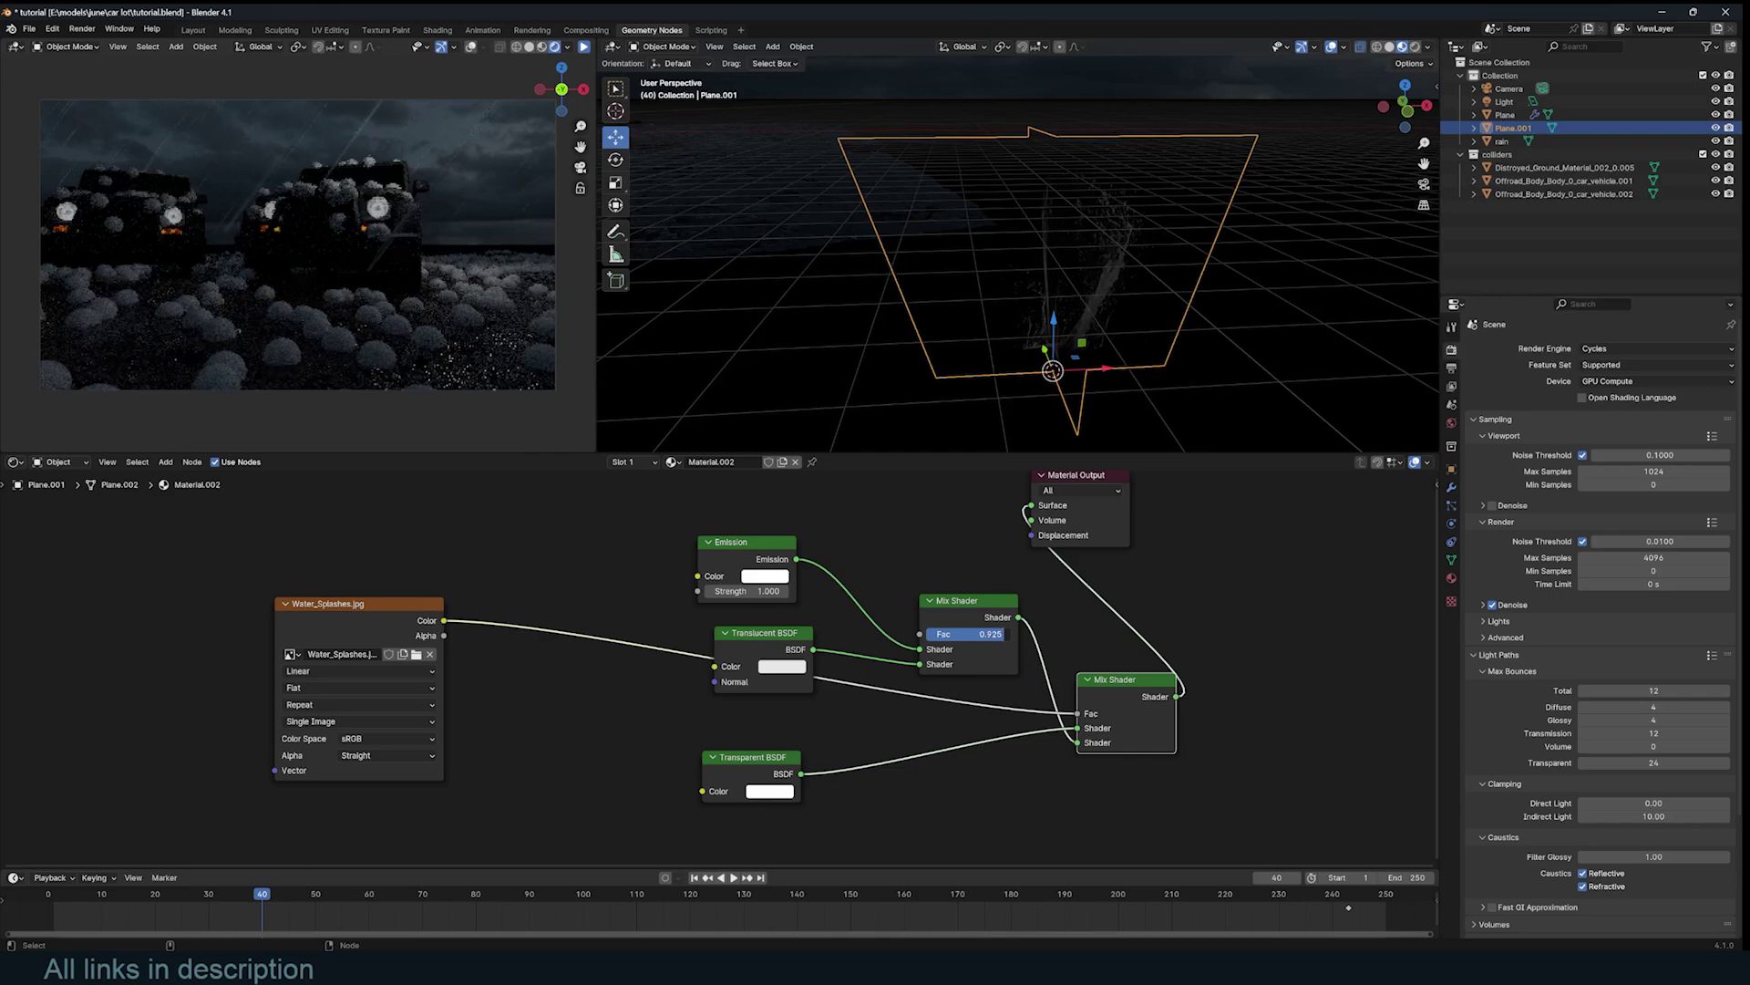
middle_click_drag(1072, 196, 954, 194)
key("KP_0")
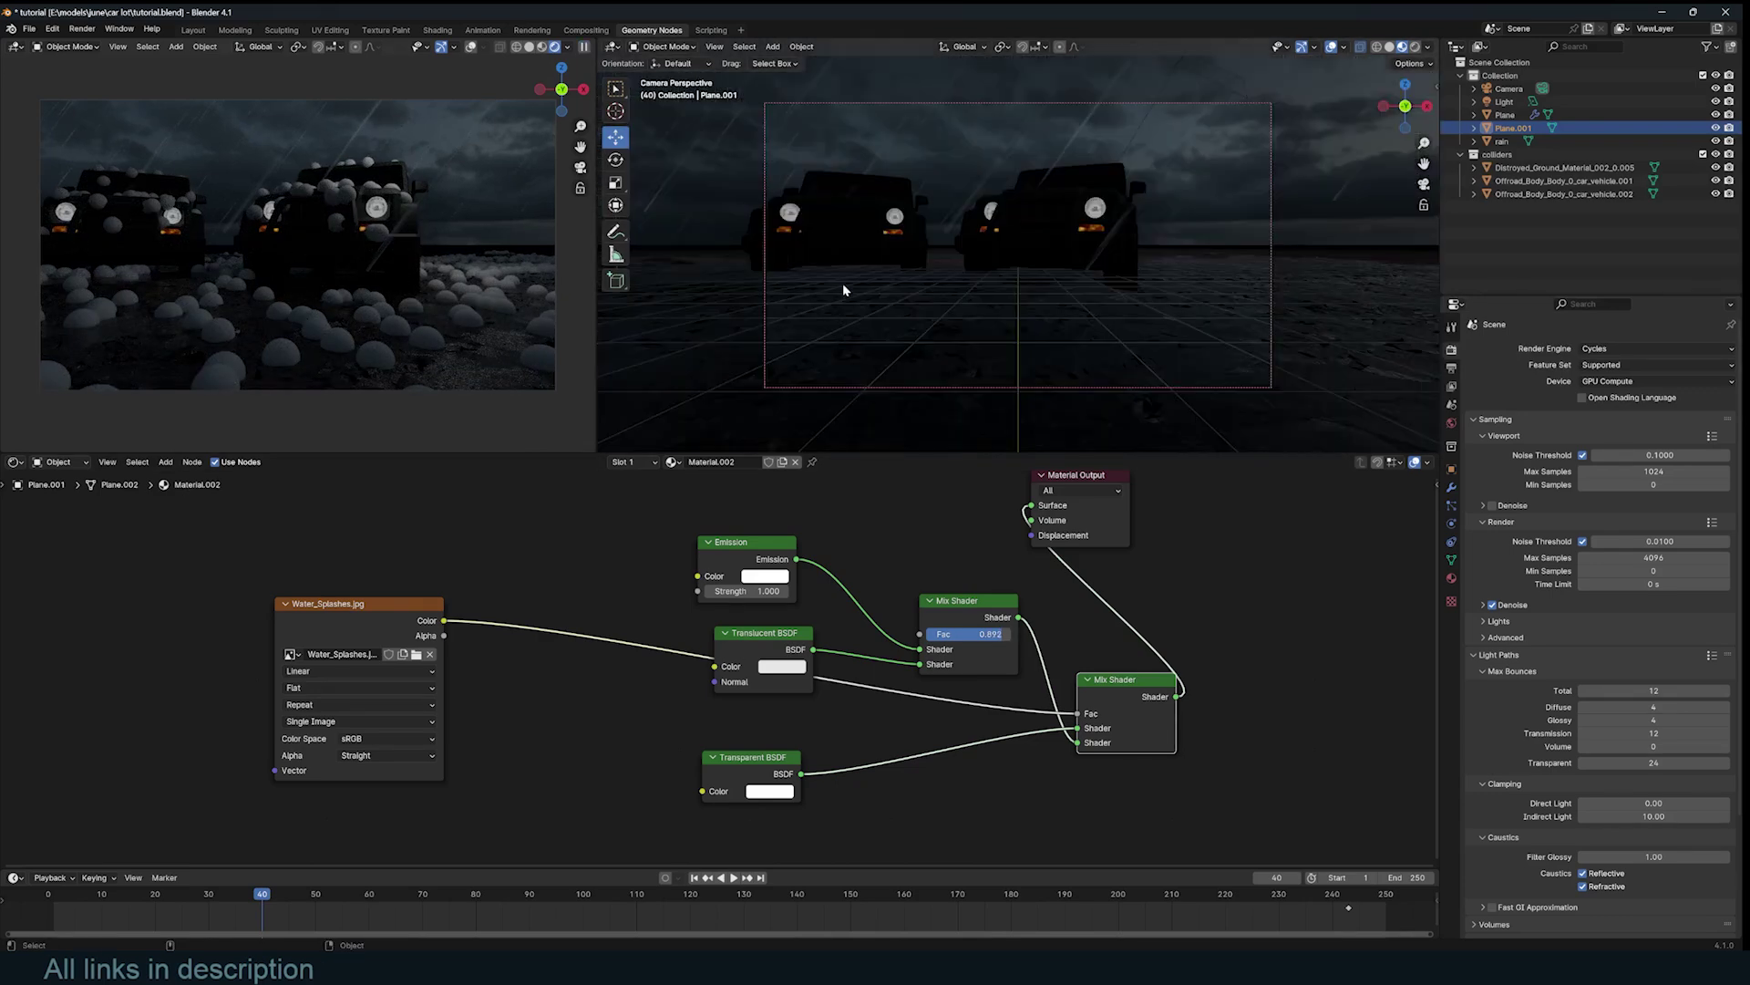
- Open the geometry nodes of the rain emitter Plane and insert an Instance on Points node between Set Position and Join Geometry
left_click(1504, 141)
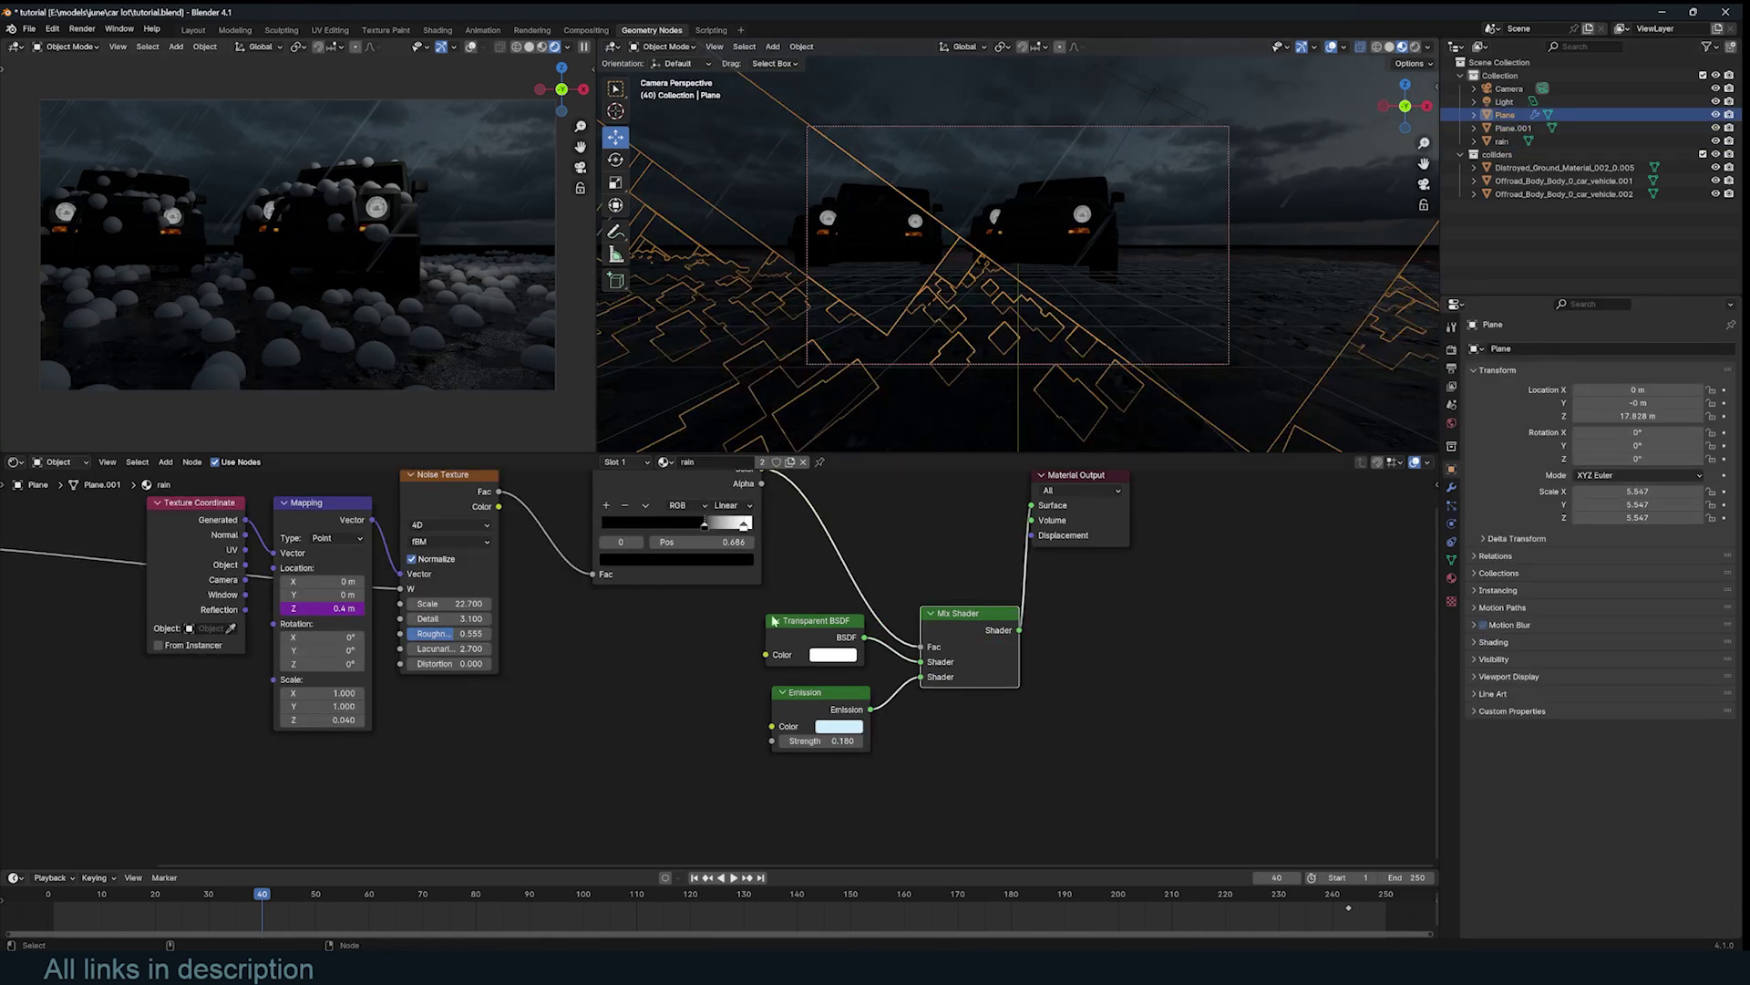
scroll(773, 621, "down", 4)
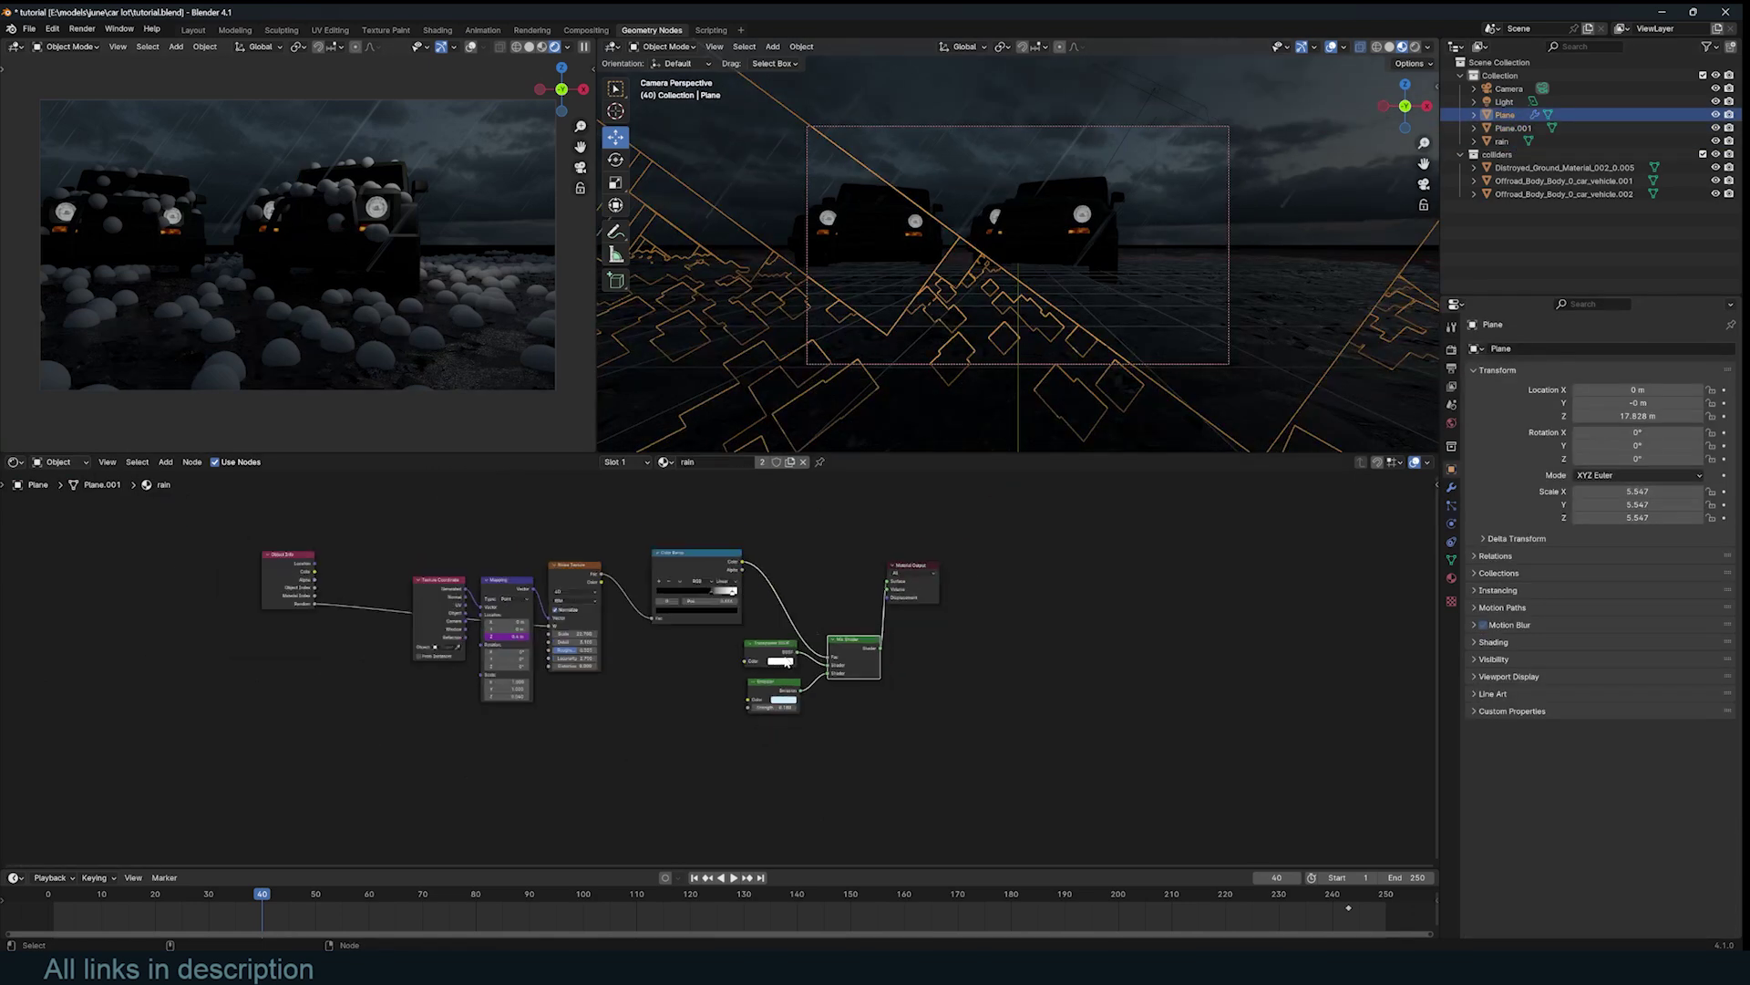
left_click(18, 463)
left_click(57, 567)
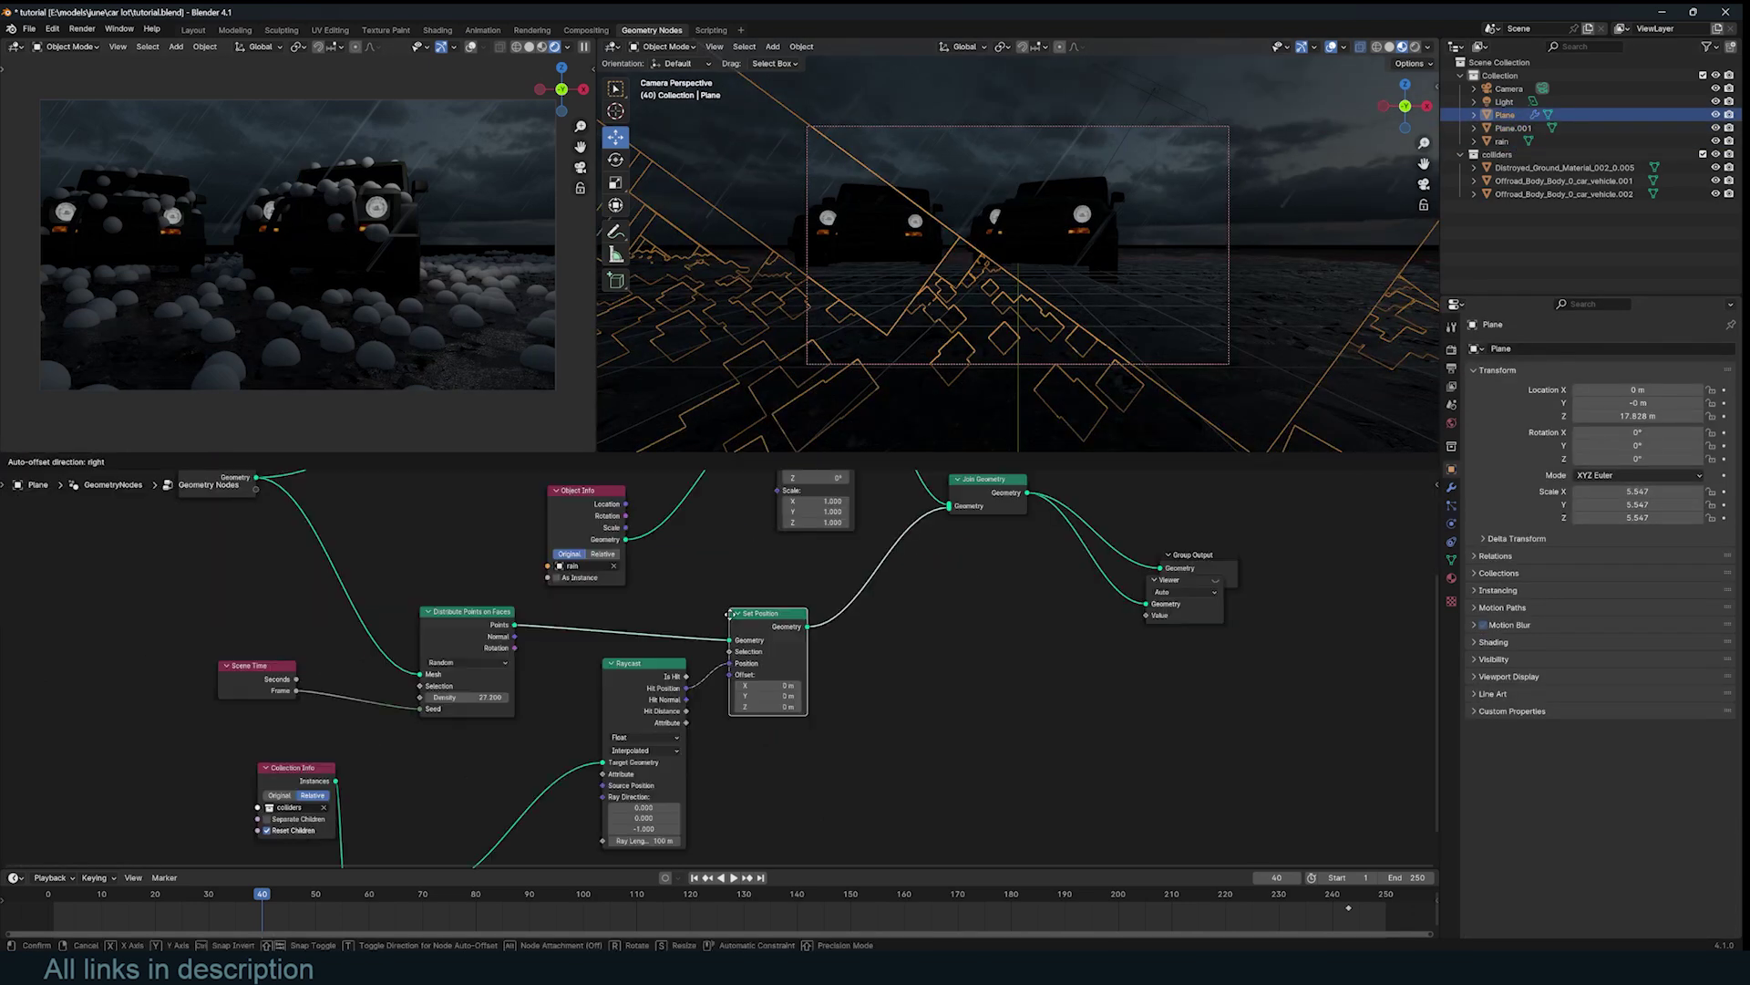
left_click_drag(762, 613, 768, 613)
key("shift+a")
left_click(883, 573)
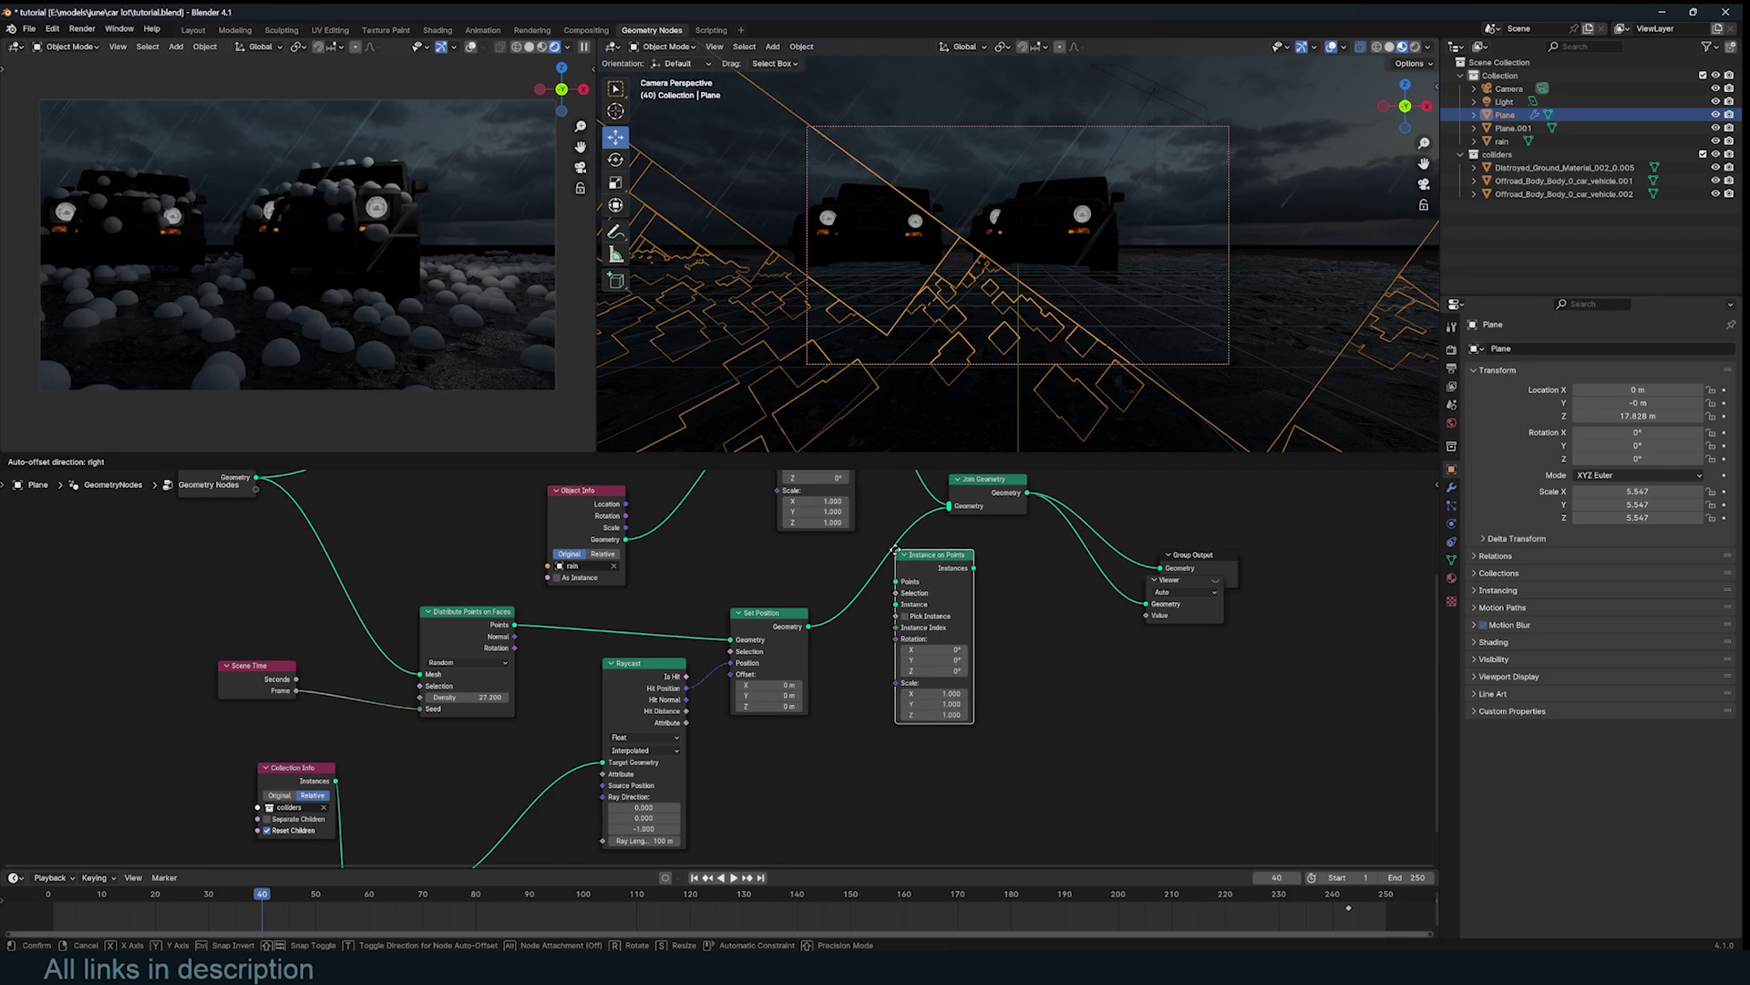
left_click(893, 549)
left_click_drag(915, 554, 898, 547)
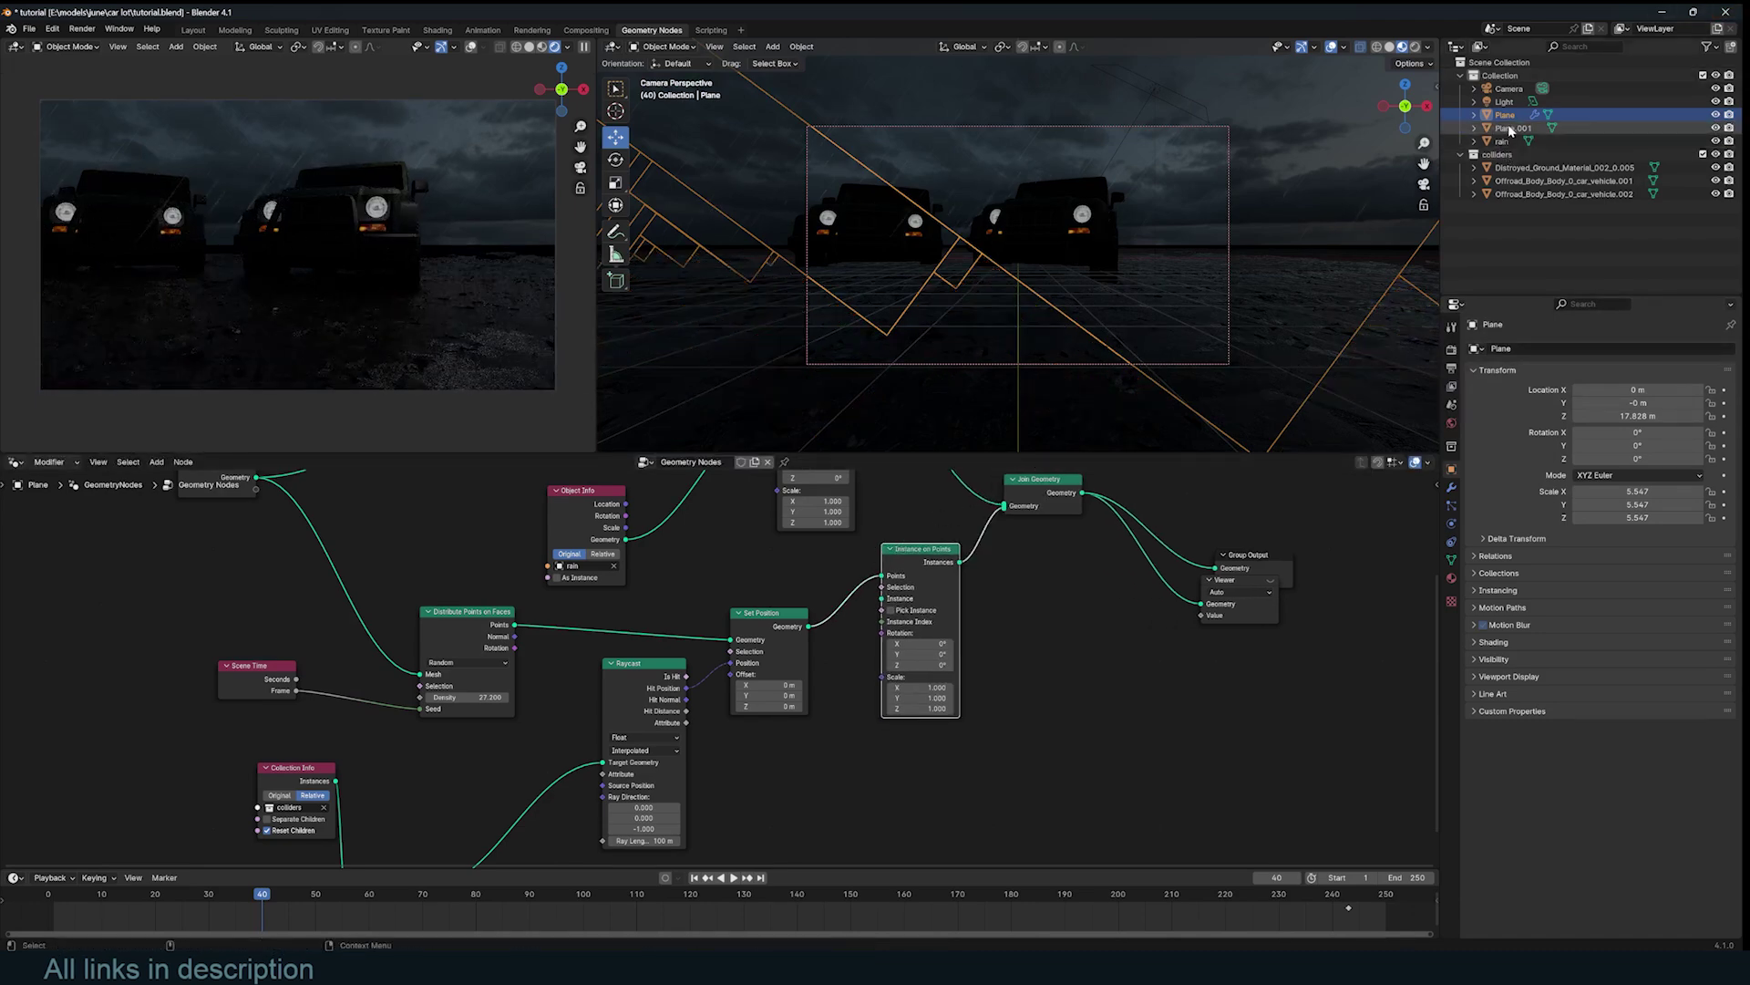
- Bring Plane.001 into the node tree as an Object Info node and feed its Geometry into the Instance input of Instance on Points
left_click_drag(1510, 131, 788, 747)
left_click_drag(864, 799, 883, 599)
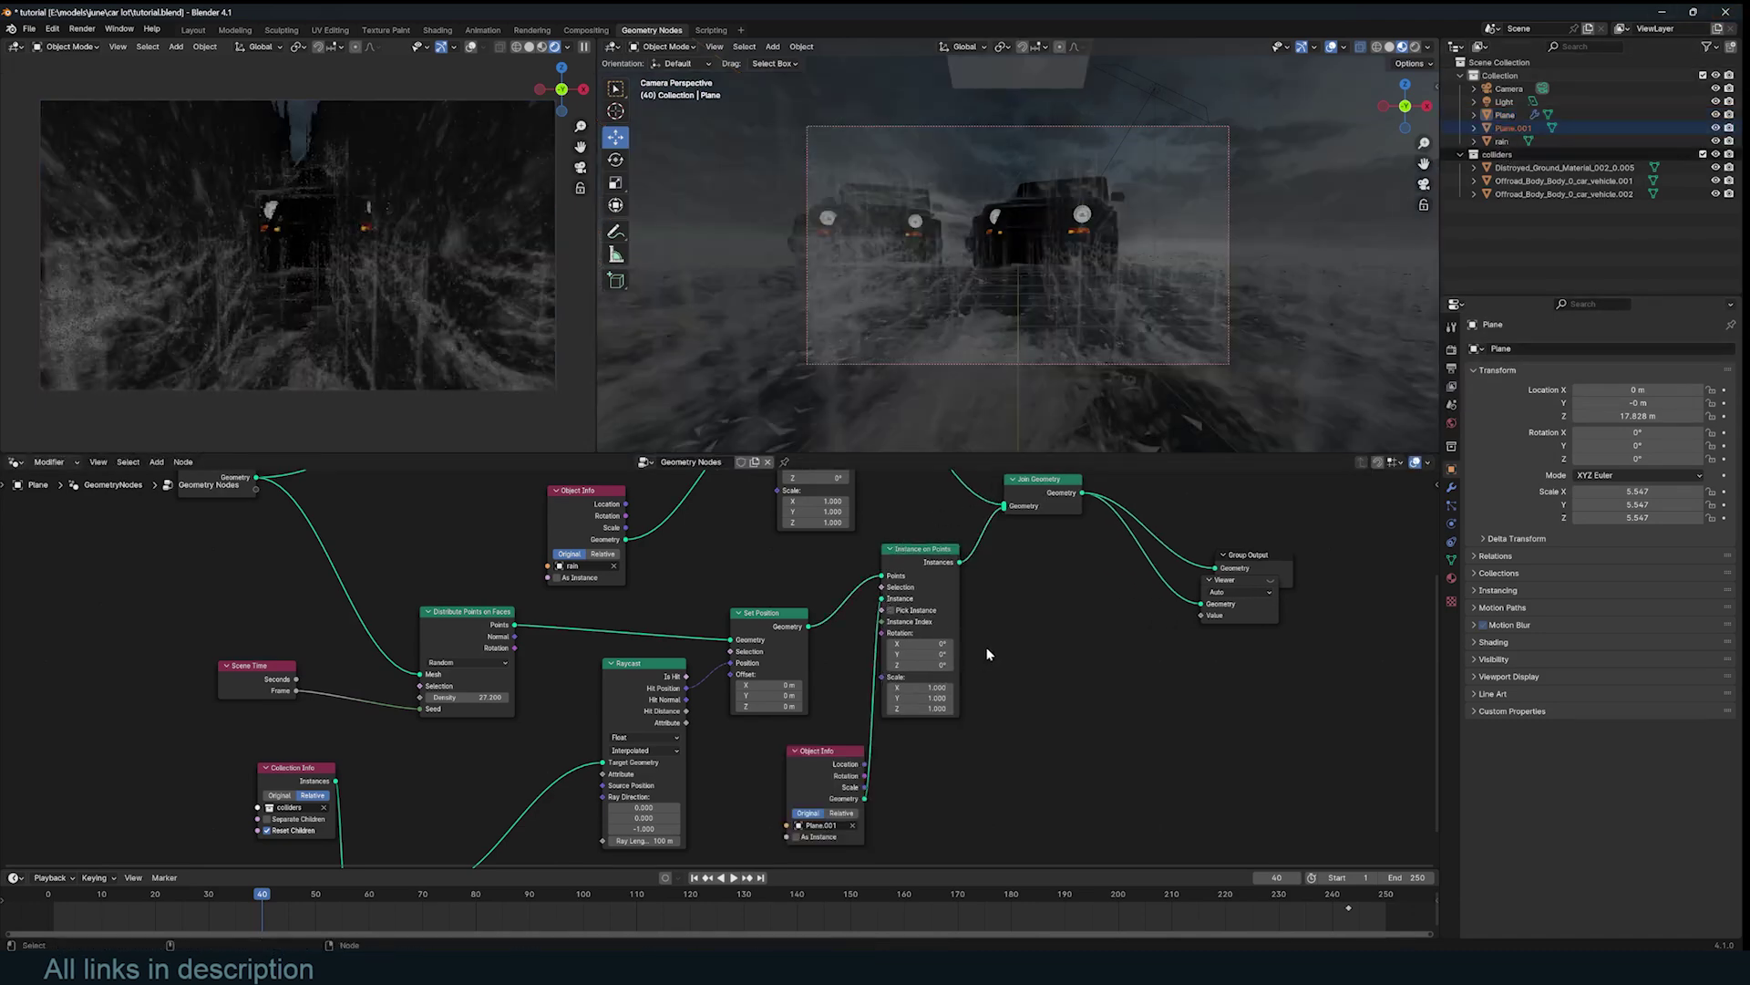
middle_click_drag(987, 649, 1060, 617)
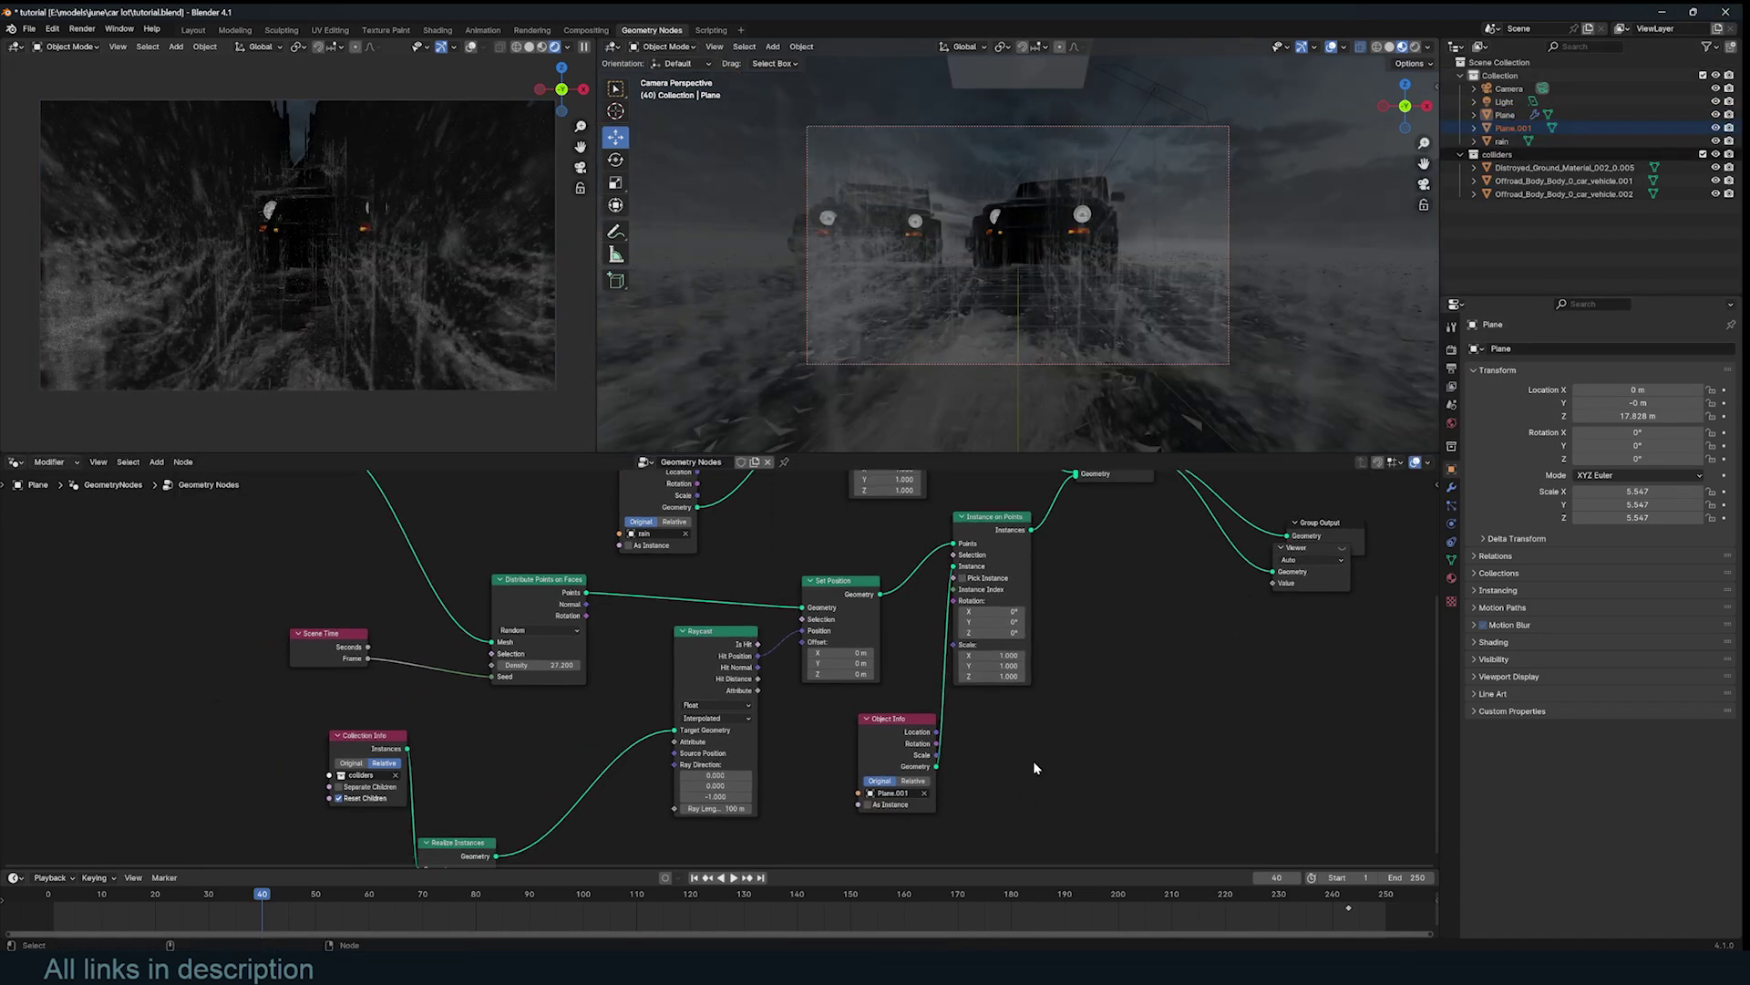
middle_click_drag(1035, 766, 1046, 745)
left_click_drag(1039, 545, 1135, 615)
middle_click_drag(1168, 746, 1132, 660)
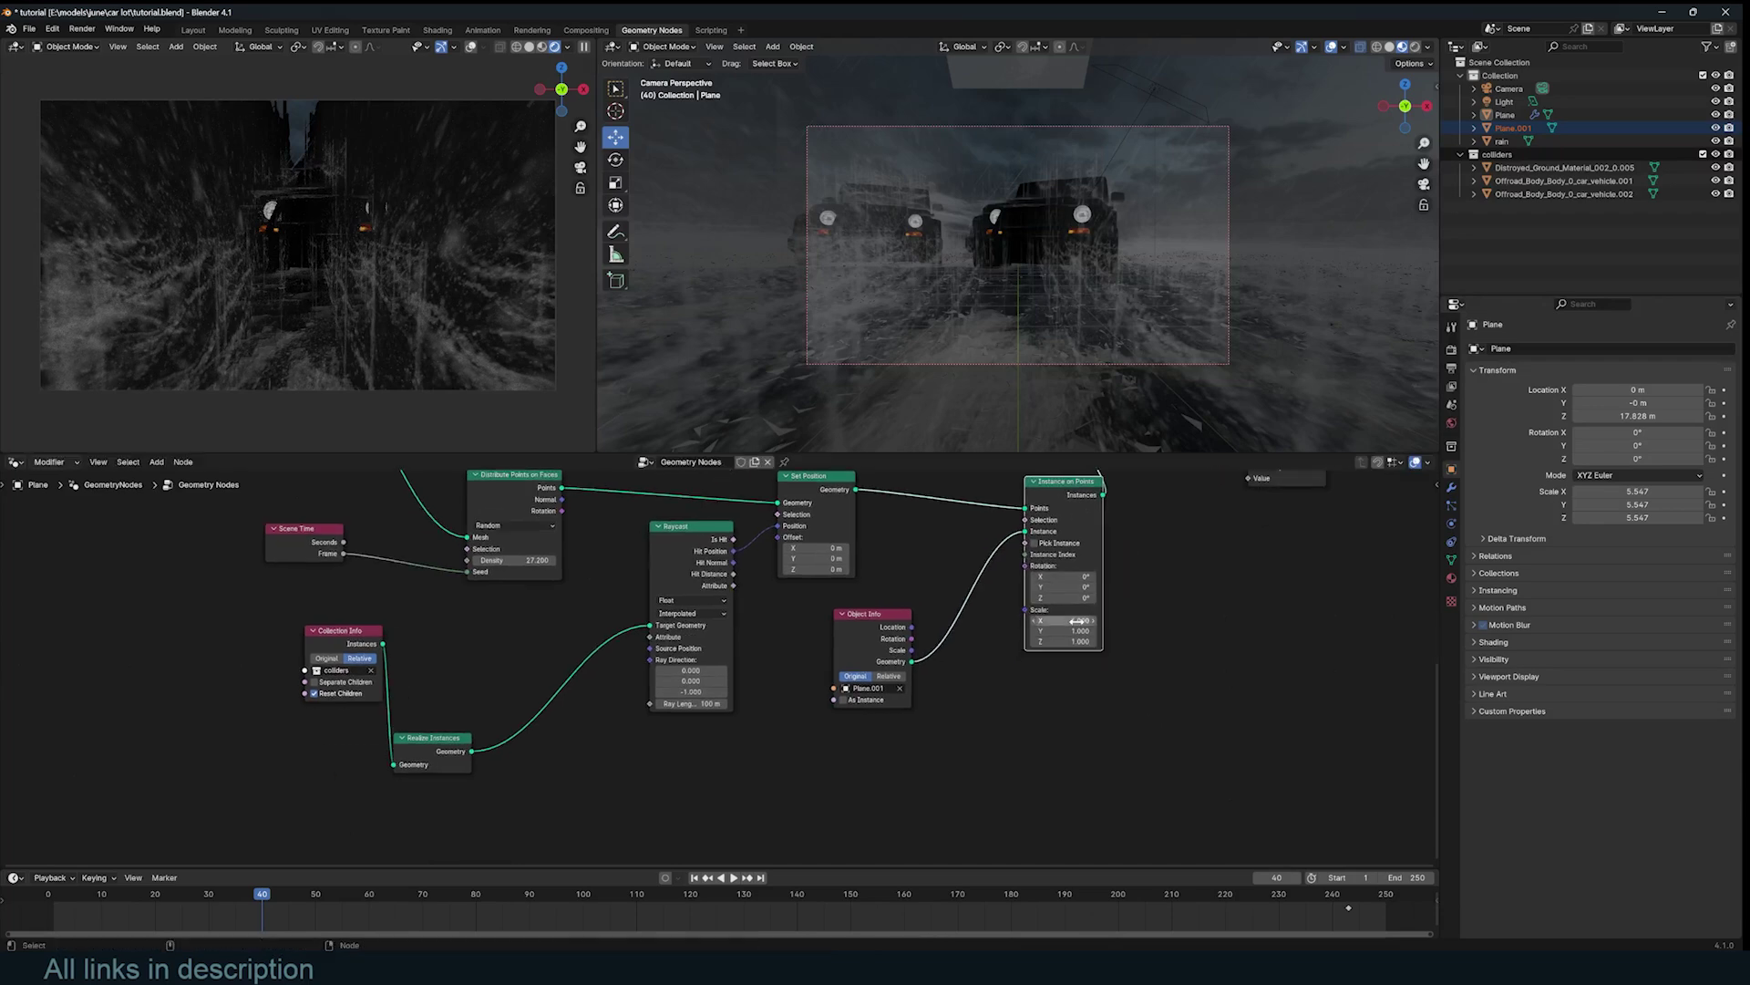
- Set the splash instances' scale to 0.210 on all axes and inspect them outside the camera view
left_click(1076, 621)
key("Return")
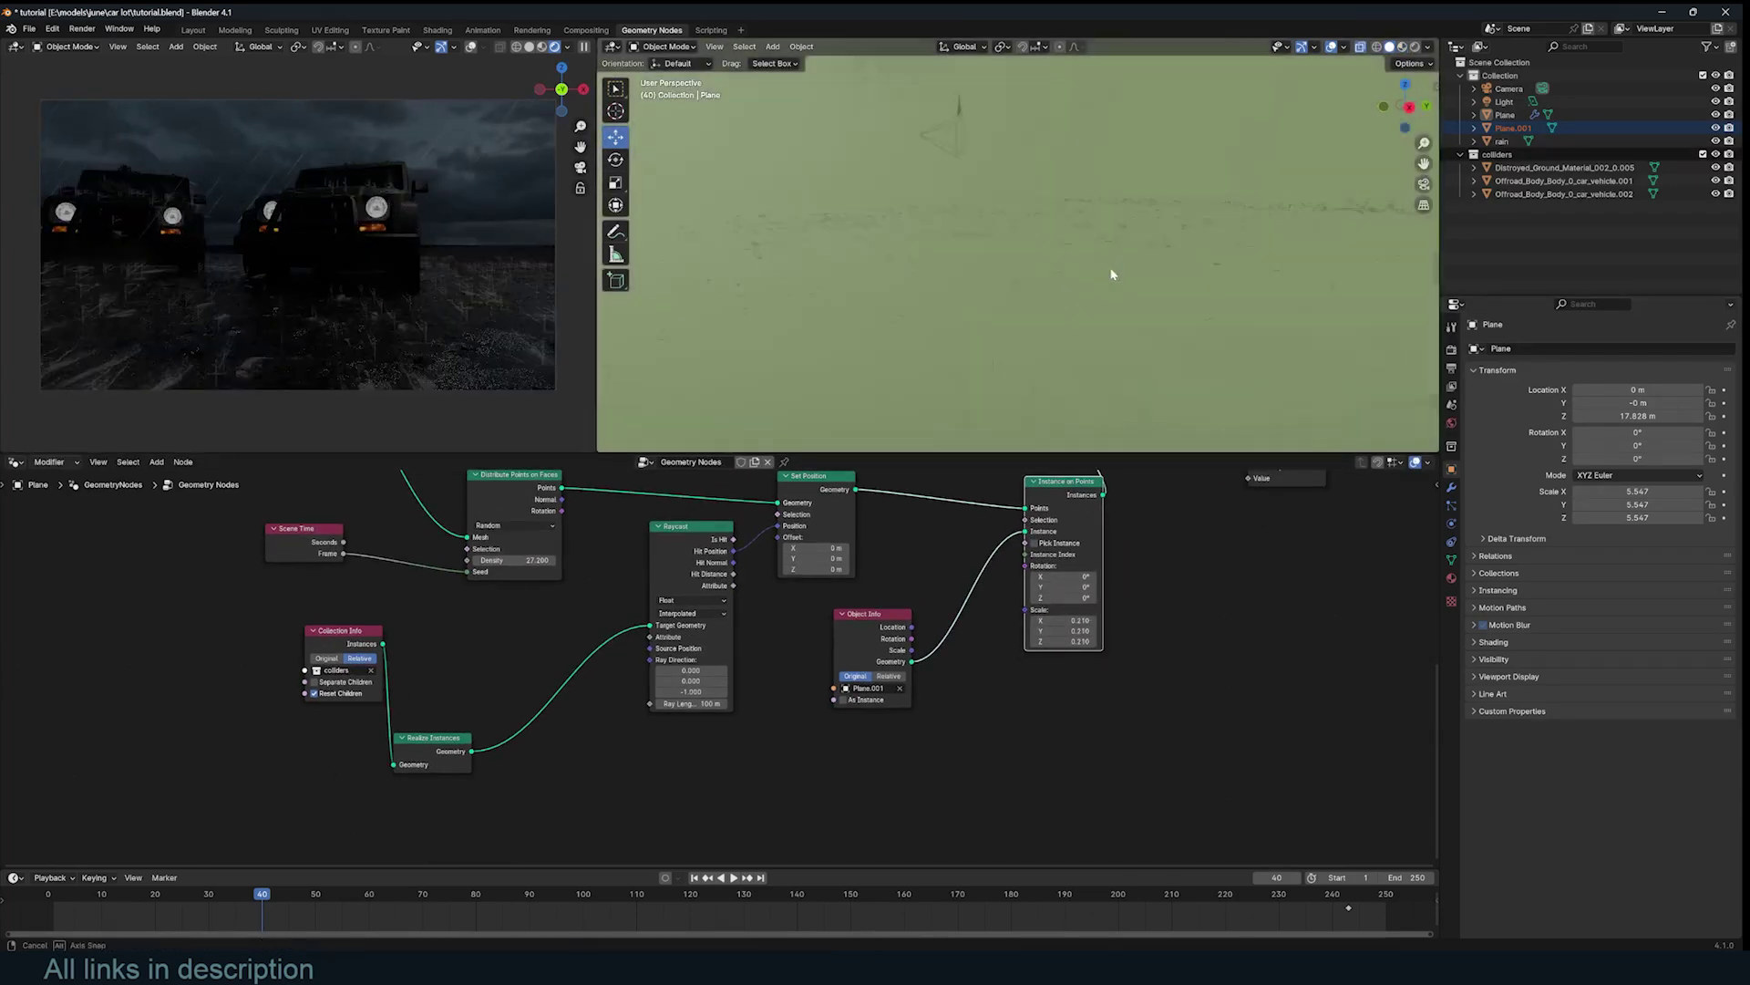
mouse_move(1111, 275)
middle_mouse_down()
mouse_move(1101, 290)
mouse_move(1207, 280)
middle_mouse_up()
scroll(1102, 291, "down", 2)
scroll(1152, 275, "down", 6)
scroll(1155, 294, "up", 3)
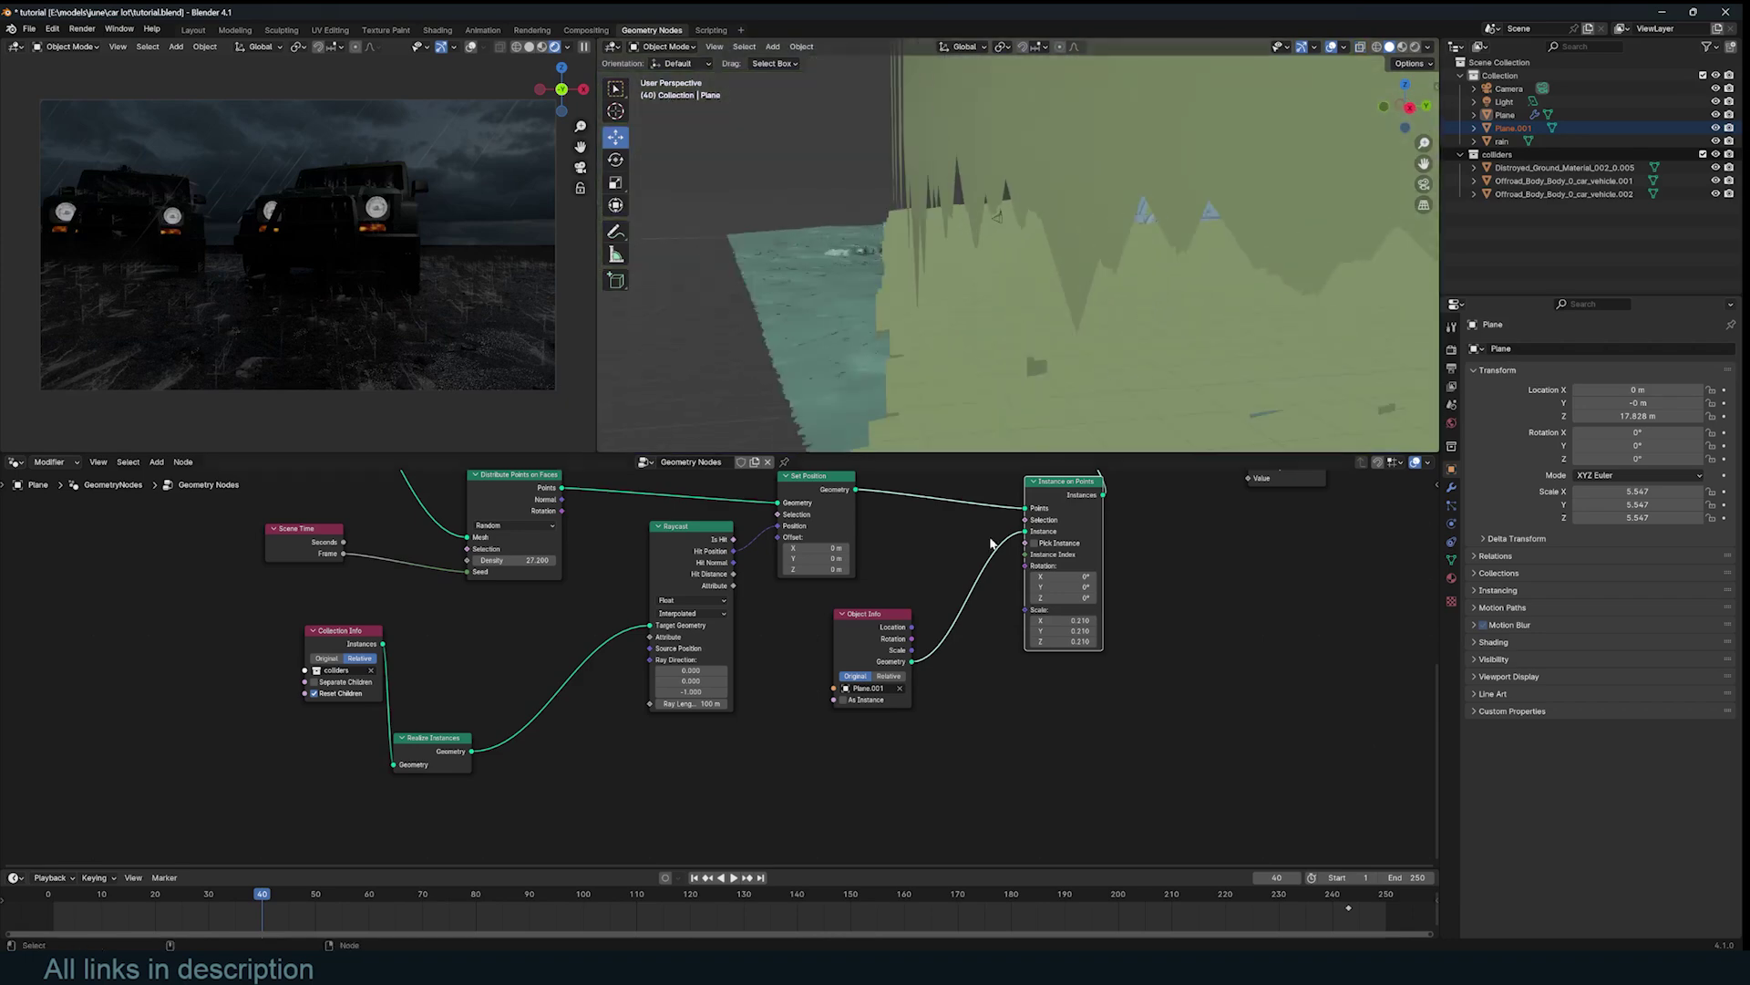
- Route the Instance on Points output to the Viewer and inspect the splash planes over the ground
middle_click_drag(981, 564, 935, 605)
left_click(1028, 536, "ctrl+shift")
middle_click_drag(1065, 347, 1168, 320)
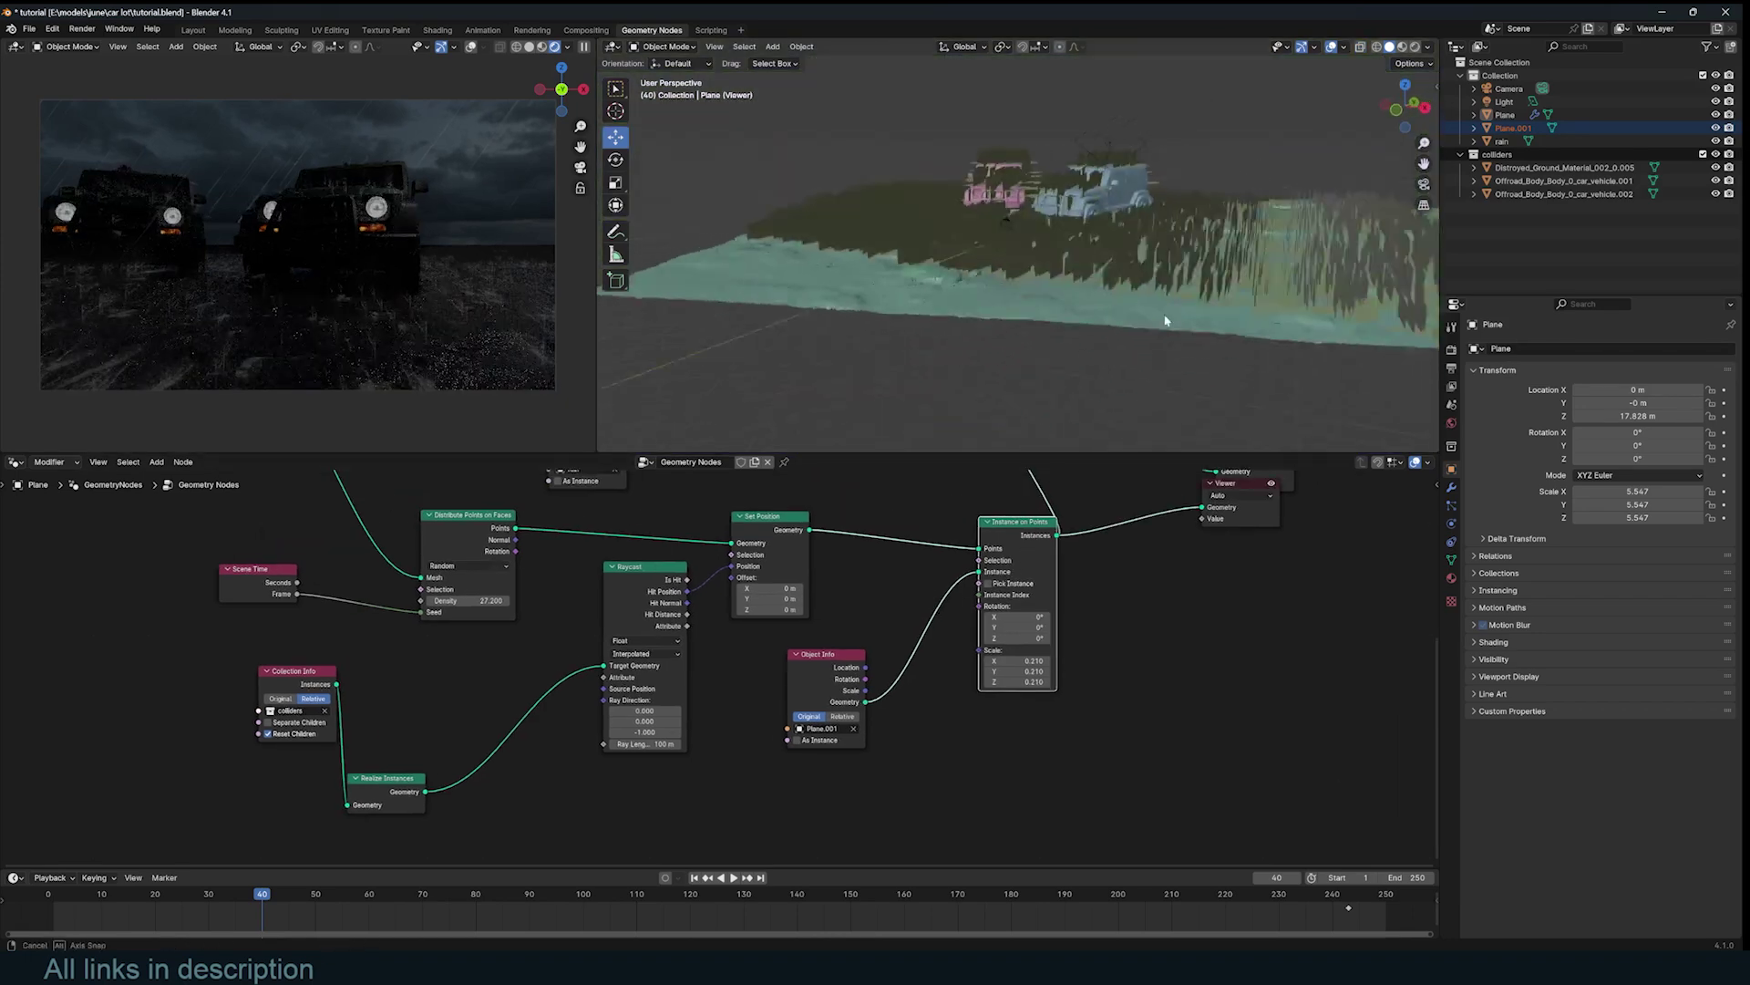
scroll(1168, 320, "up", 3)
- Set the splash instances' X rotation to 90° and their scale to 0.020 on all axes, and check them from the camera
left_click_drag(1018, 617, 1081, 617)
left_click(1017, 617)
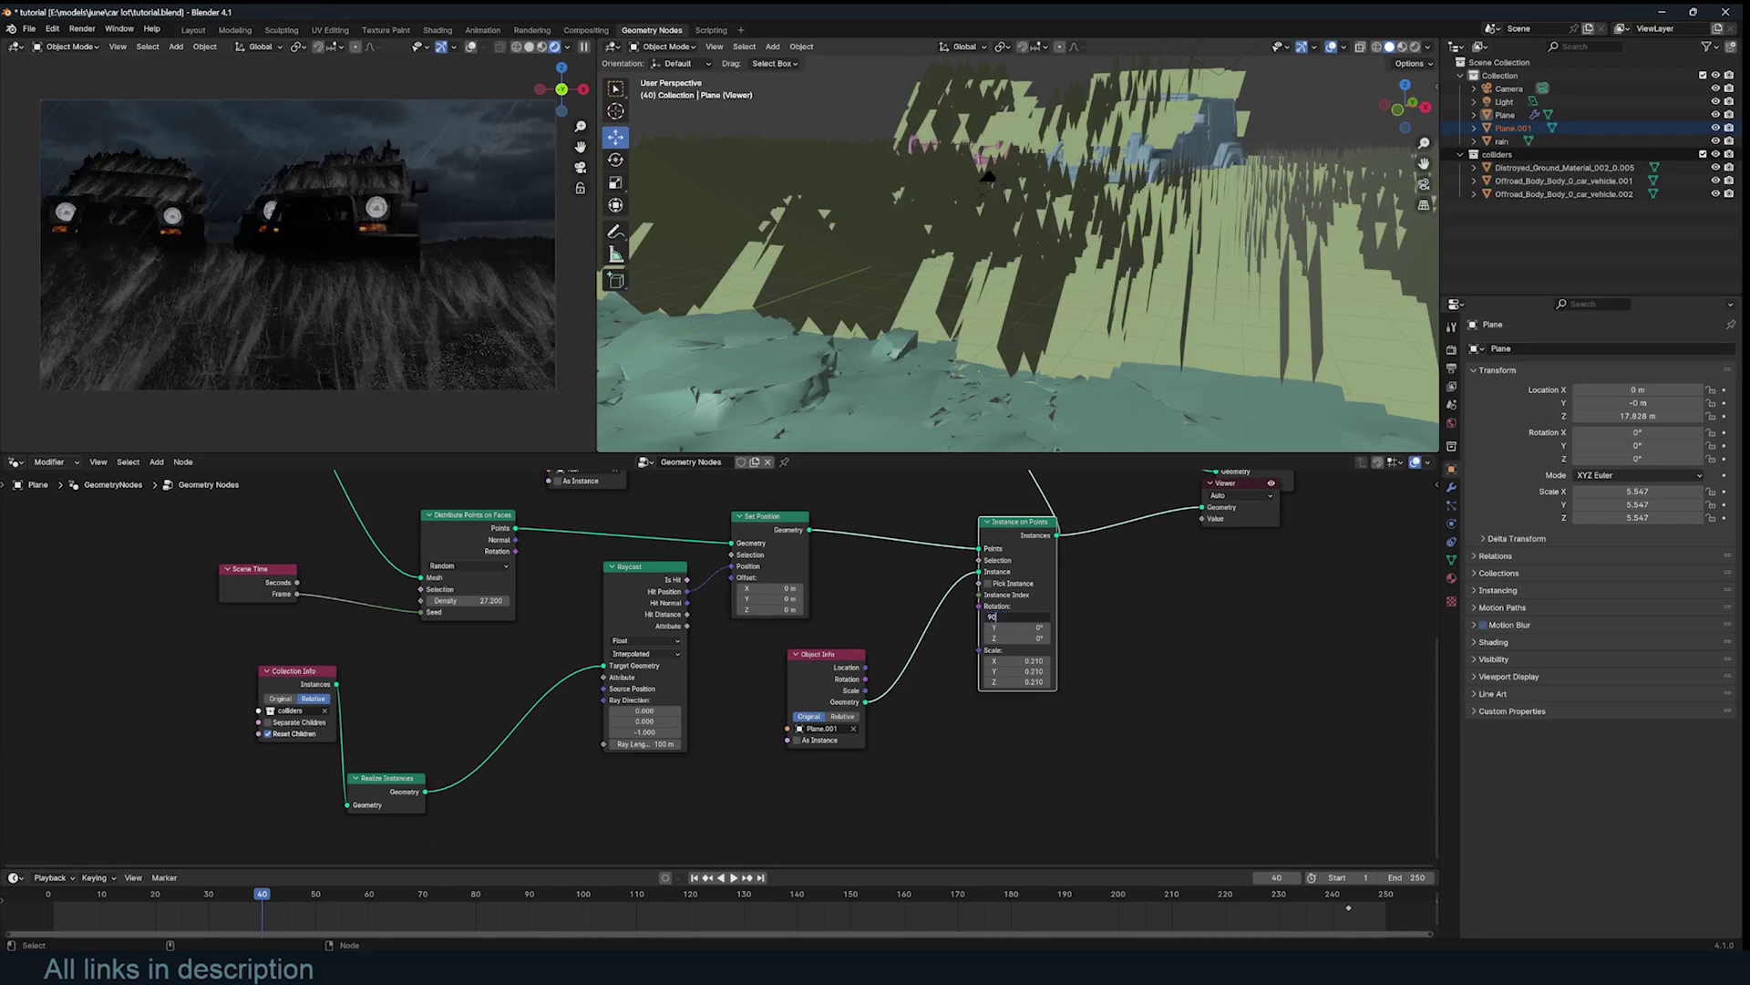
key("Return")
mouse_move(1017, 661)
left_mouse_down()
mouse_move(1016, 682)
mouse_move(995, 682)
left_mouse_up()
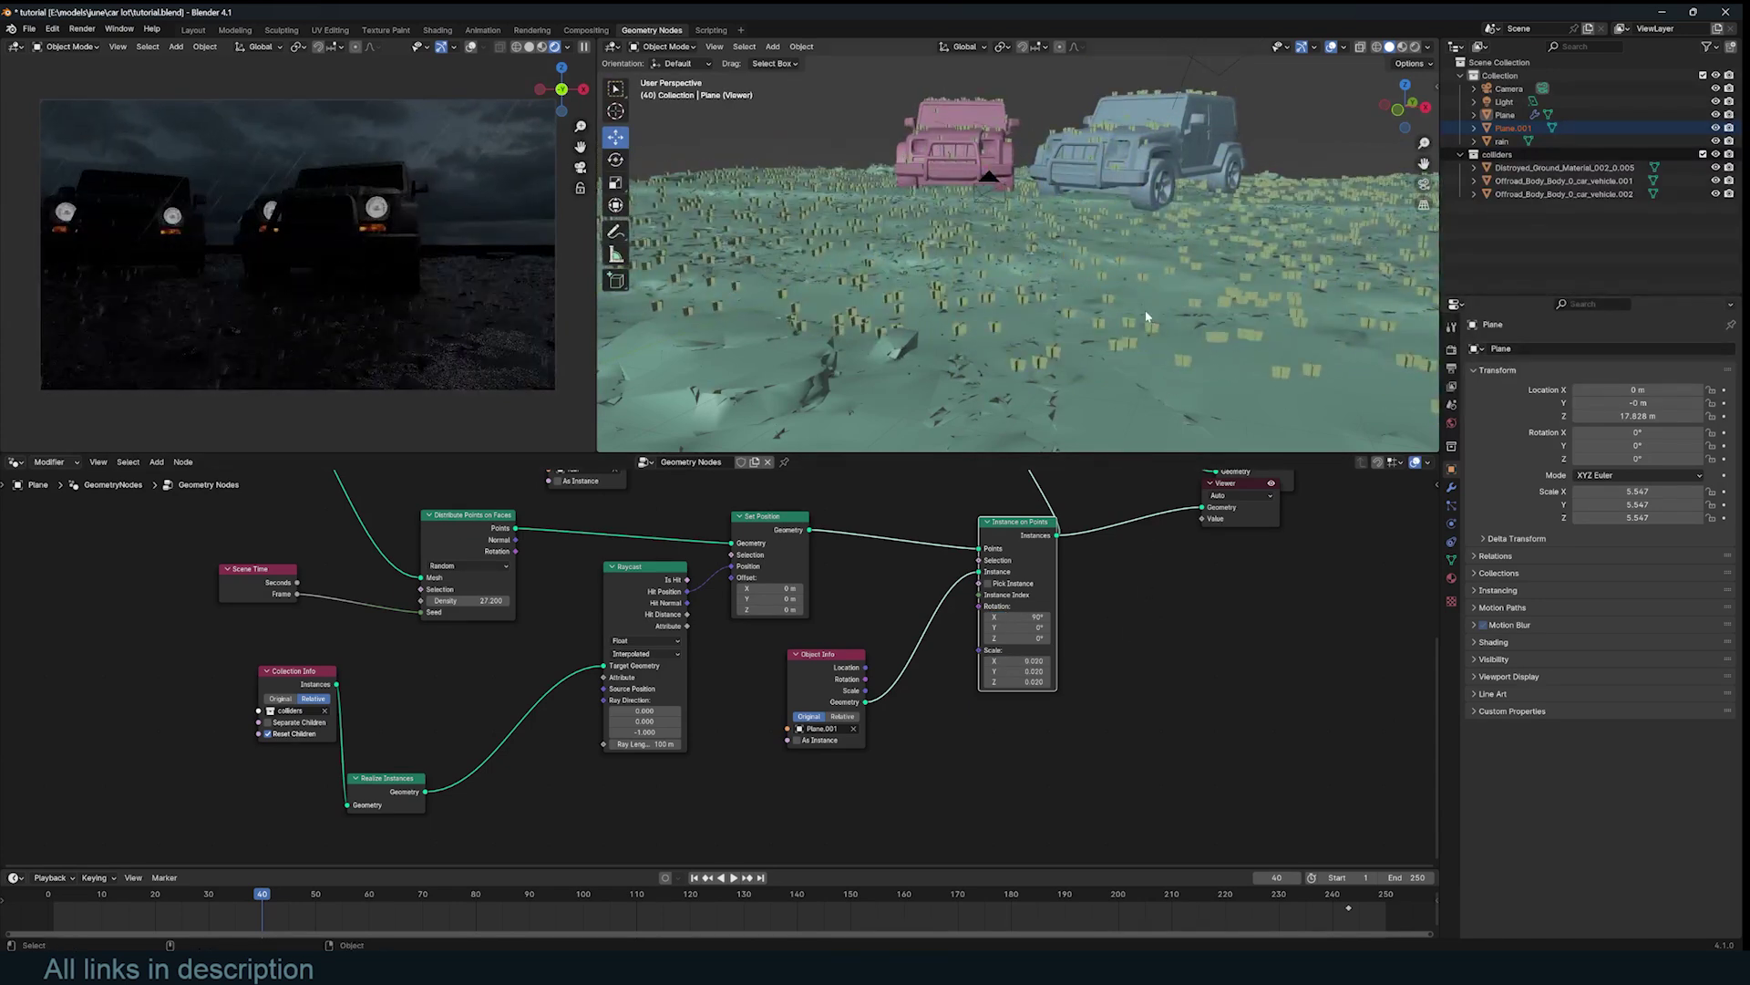
key("KP_0")
- Add a Random Value node below the Plane.001 Object Info node
scroll(1049, 556, "up", 2)
key("shift+a")
type("ra")
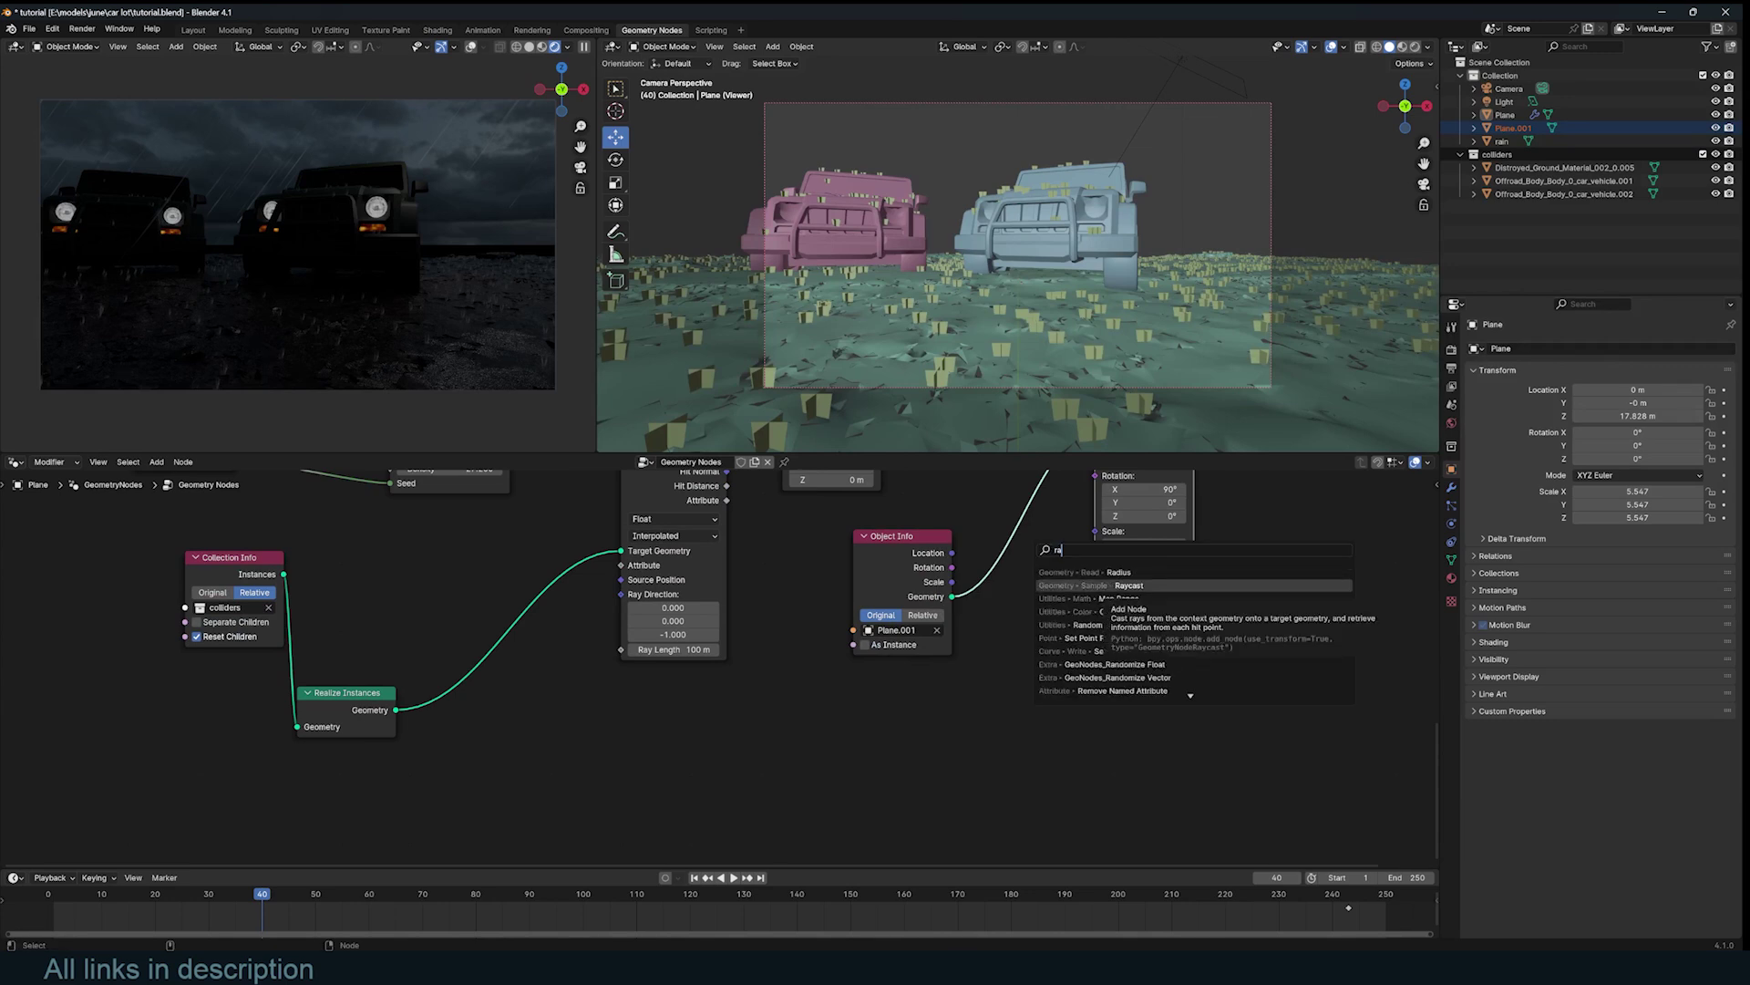
type("ndom")
key("Return")
left_click(993, 743)
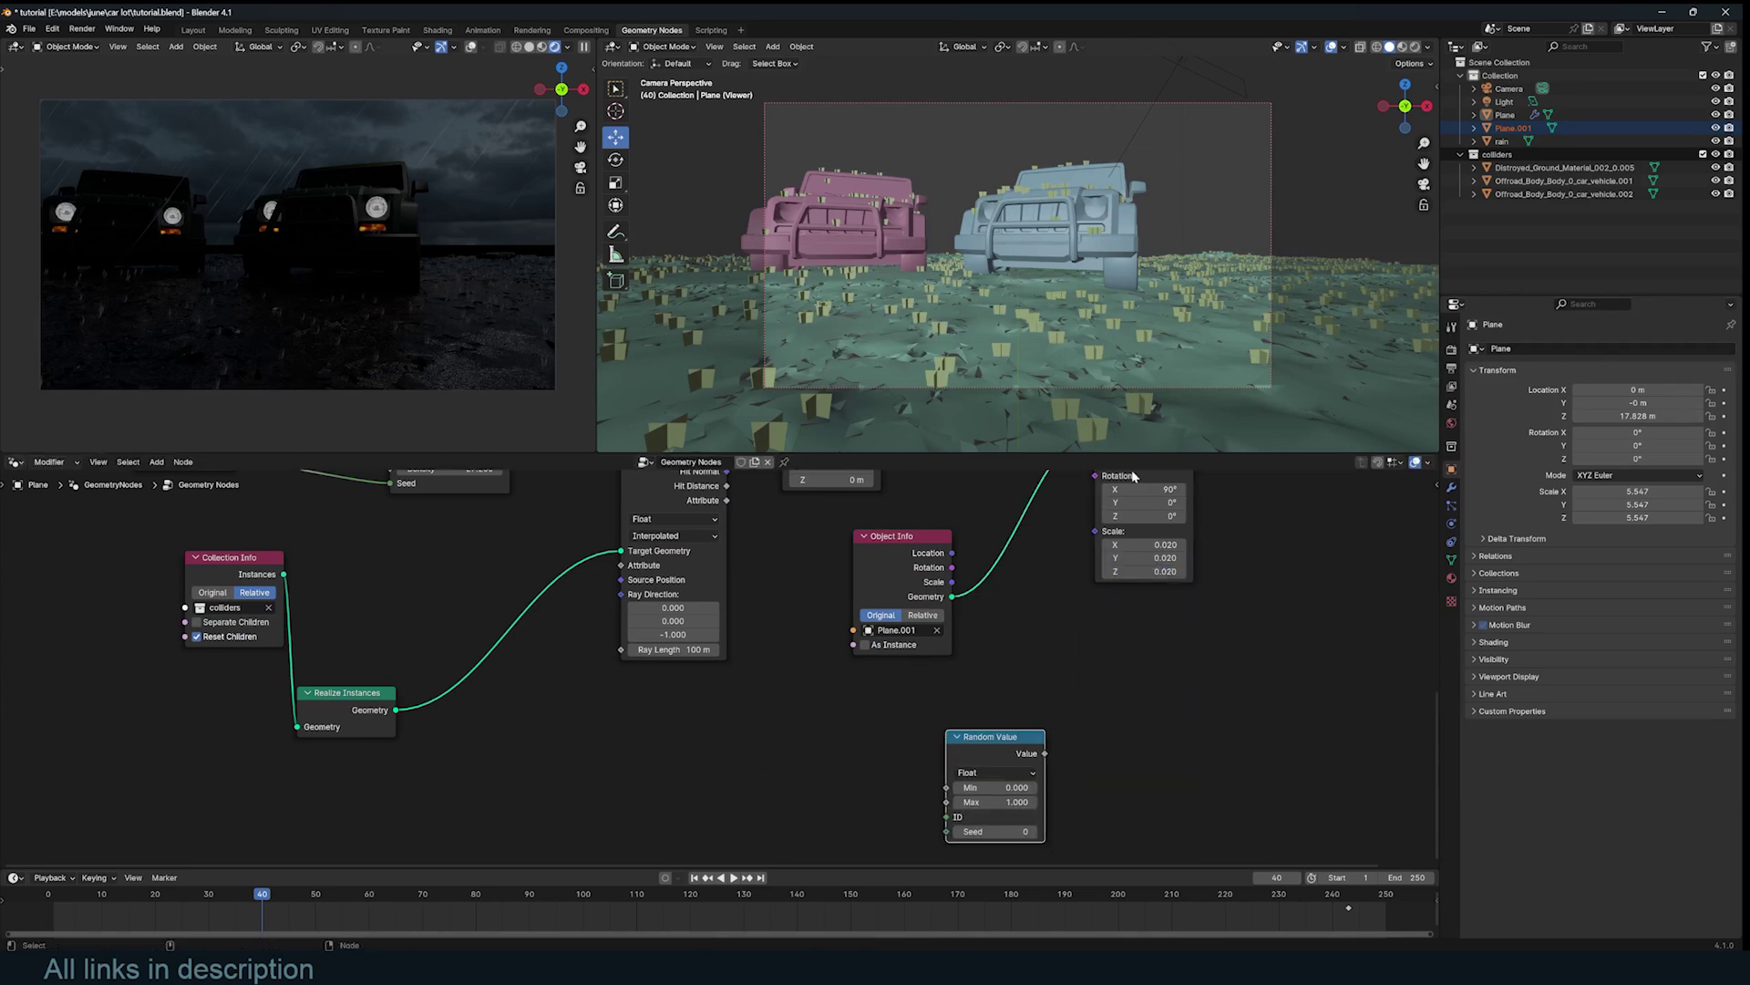
- Add a Combine XYZ node and connect its Vector to the Rotation input of Instance on Points
left_click_drag(1148, 516, 1156, 526)
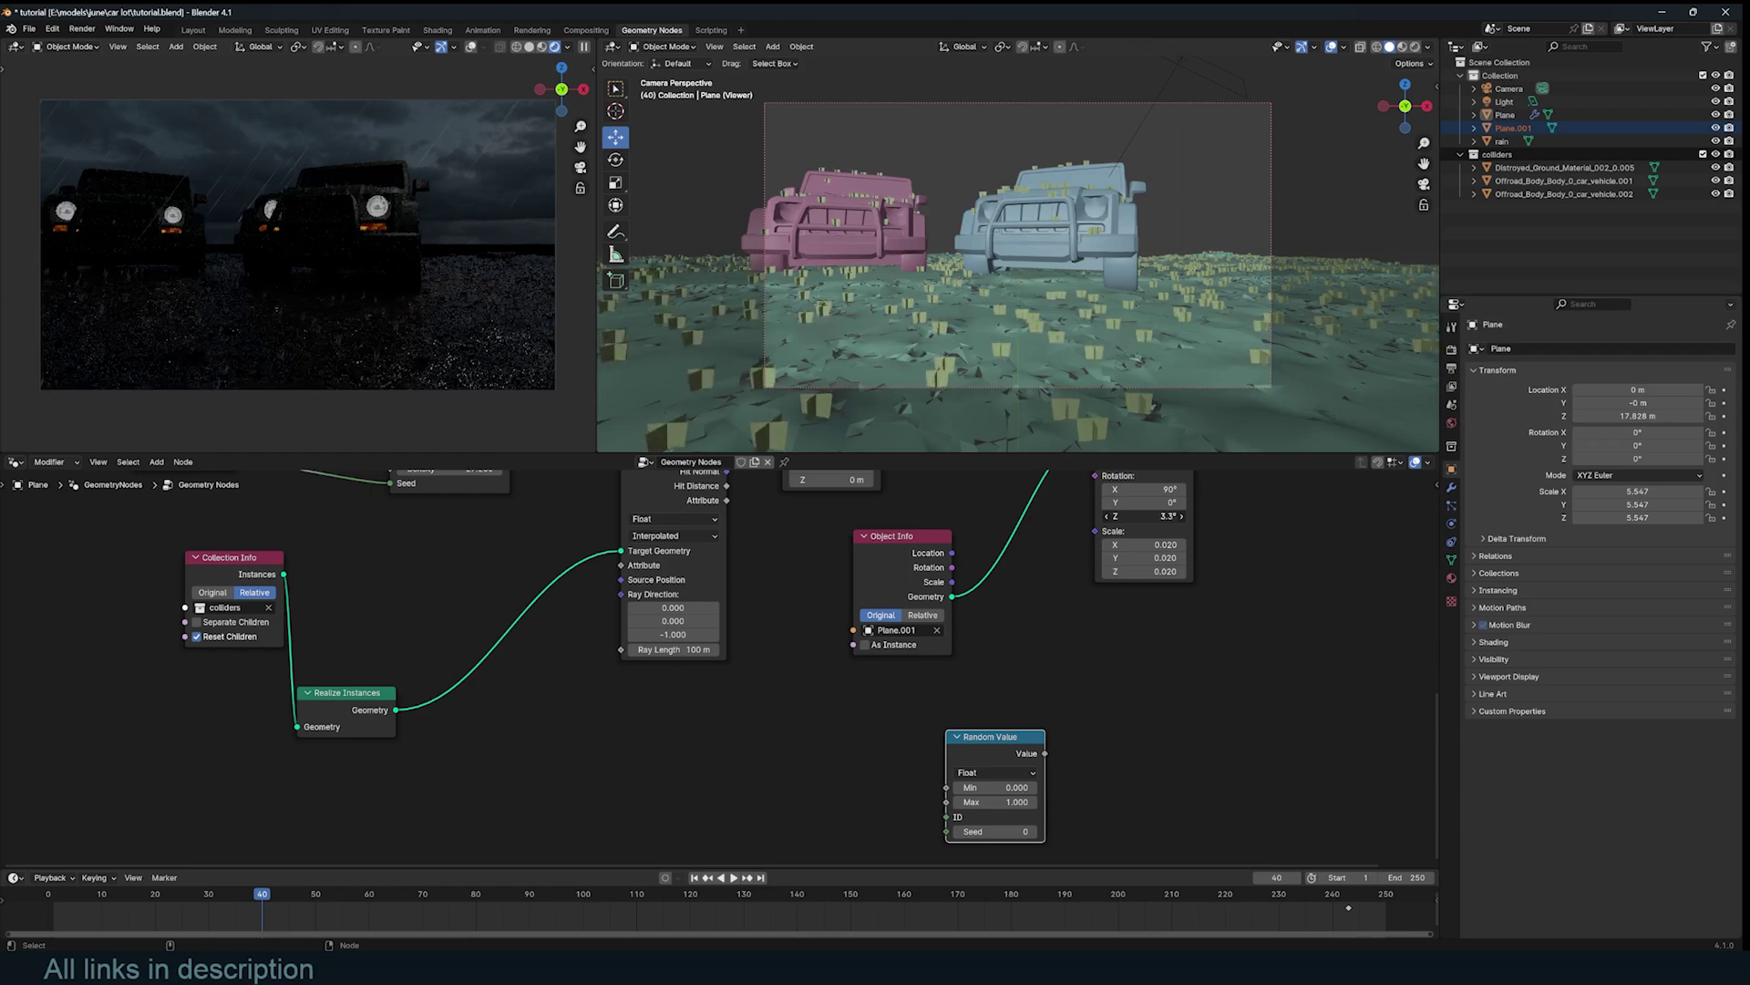
key("ctrl+z")
key("shift+a")
left_click(1084, 540)
type("com")
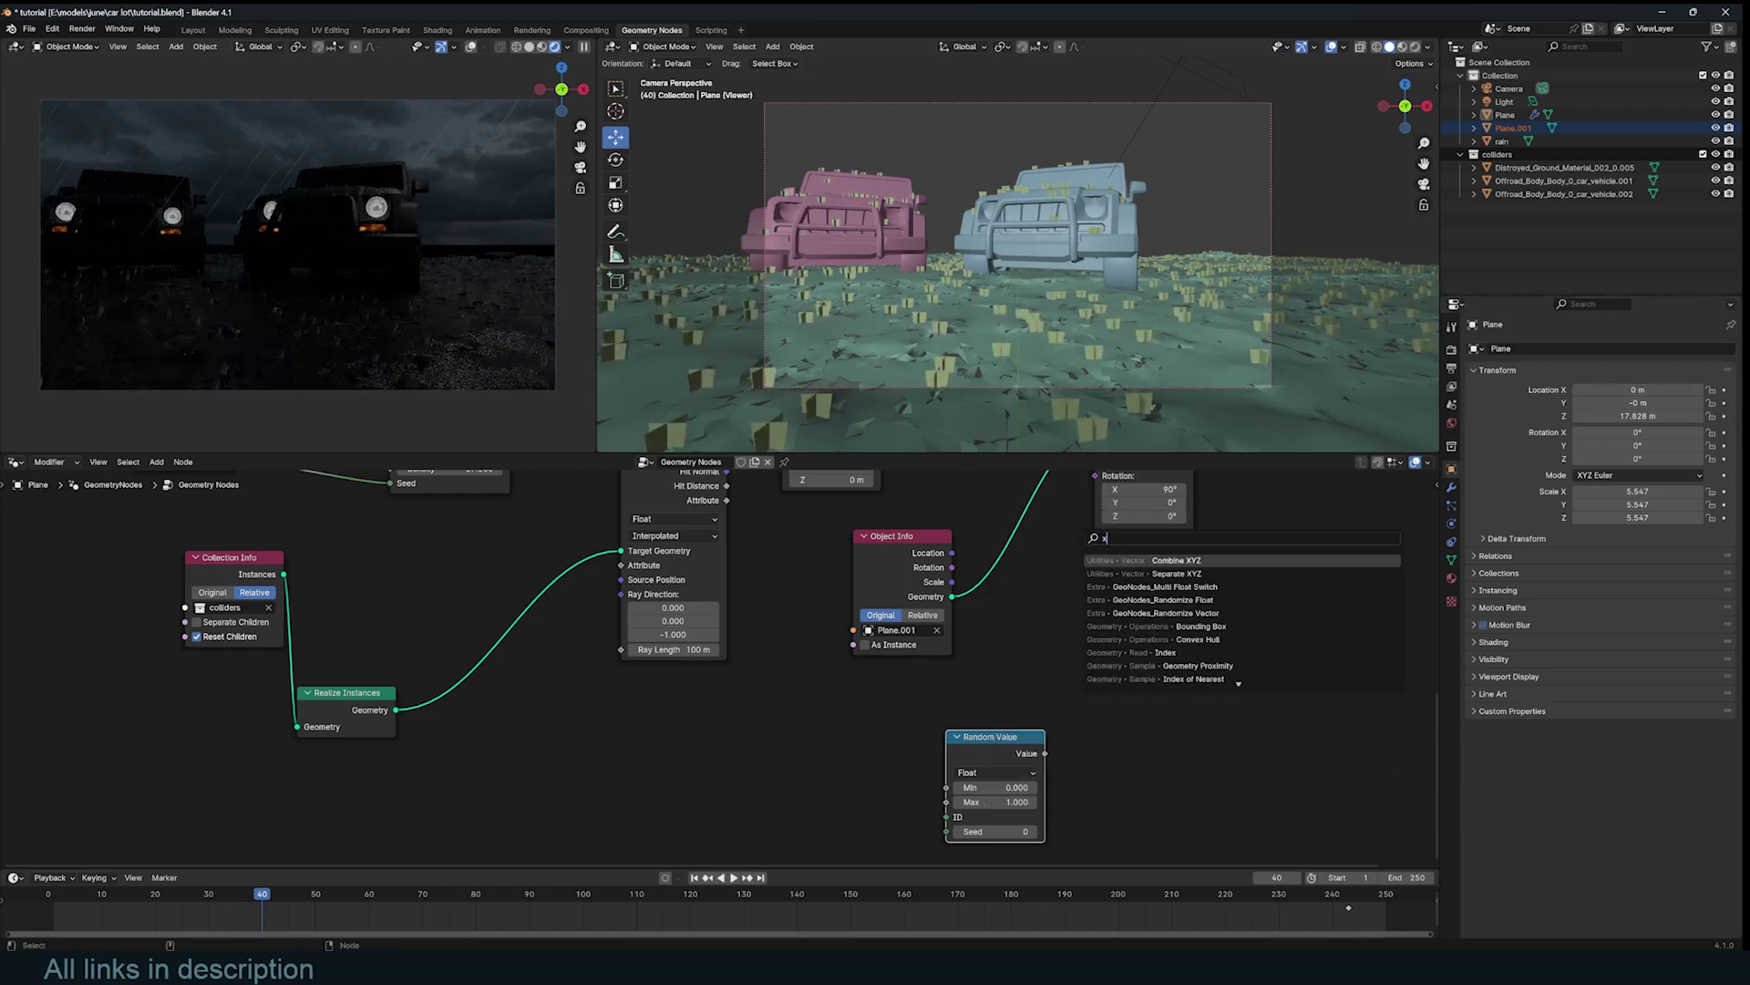
key("Return")
left_click(1136, 616)
left_click_drag(1237, 639, 1102, 573)
middle_click_drag(1166, 598, 1111, 529)
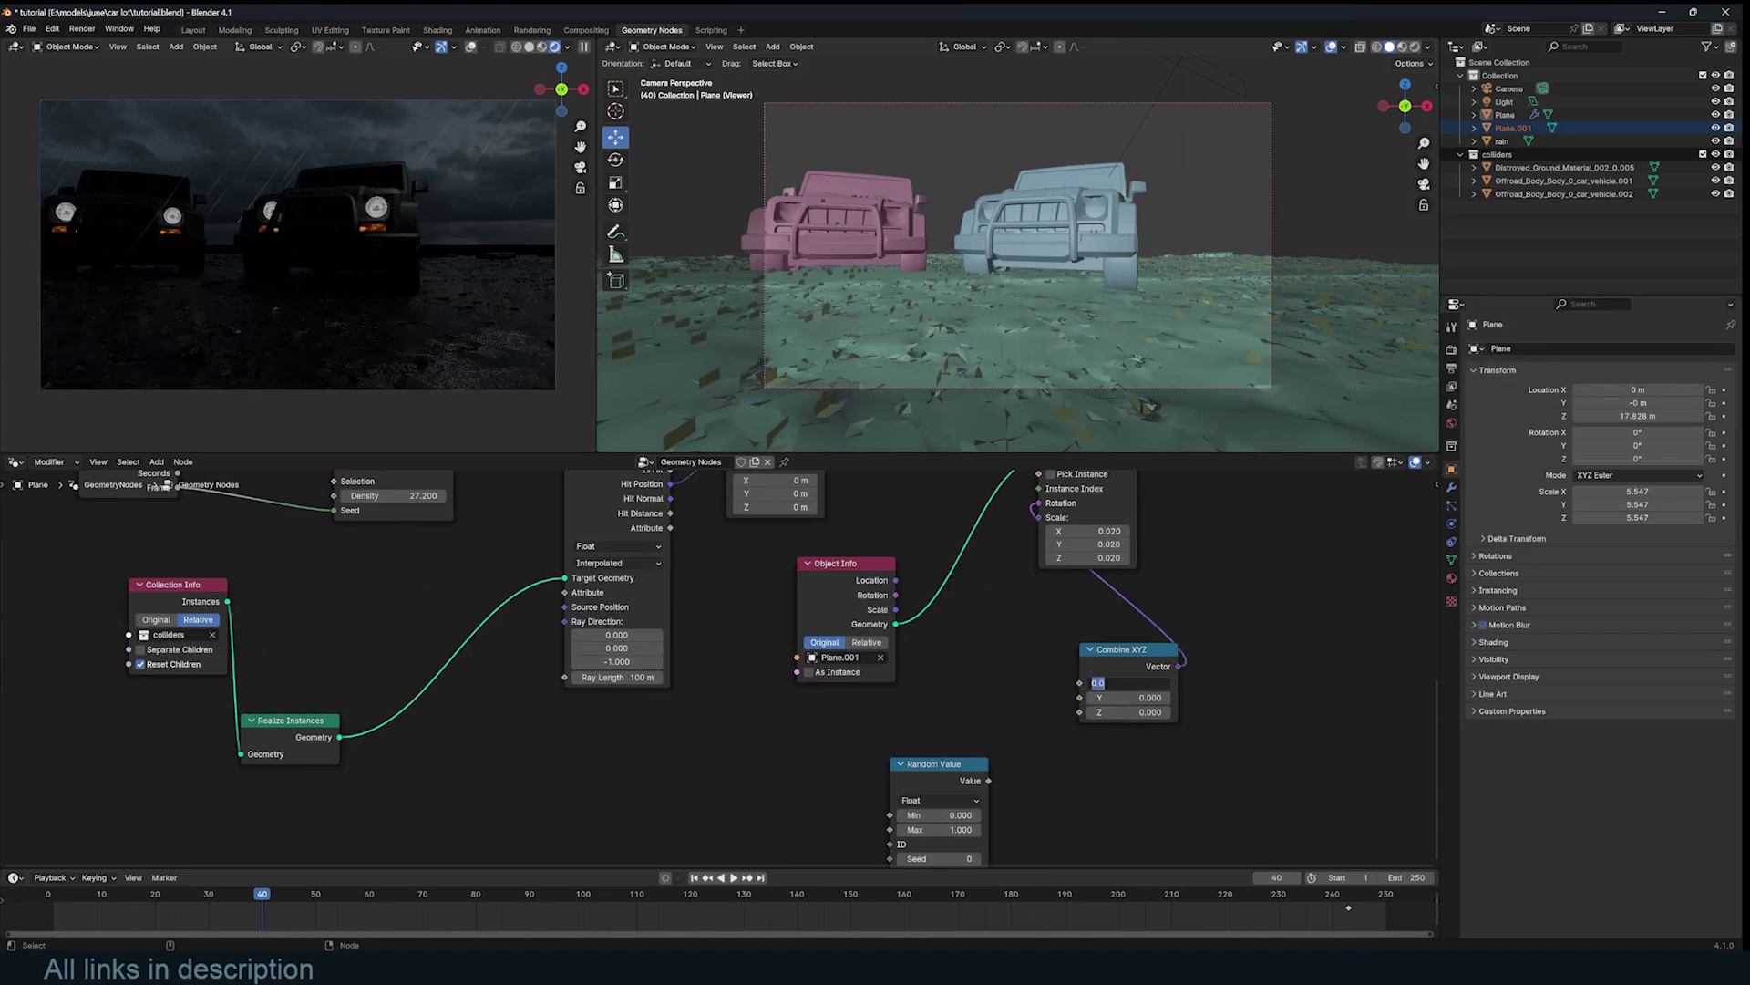
- Drive the Combine XYZ Z input with the Random Value node, using Min -2.000 and Max 7.600, and set X to 1.570
type("0")
key("Return")
left_click_drag(917, 787, 1080, 712)
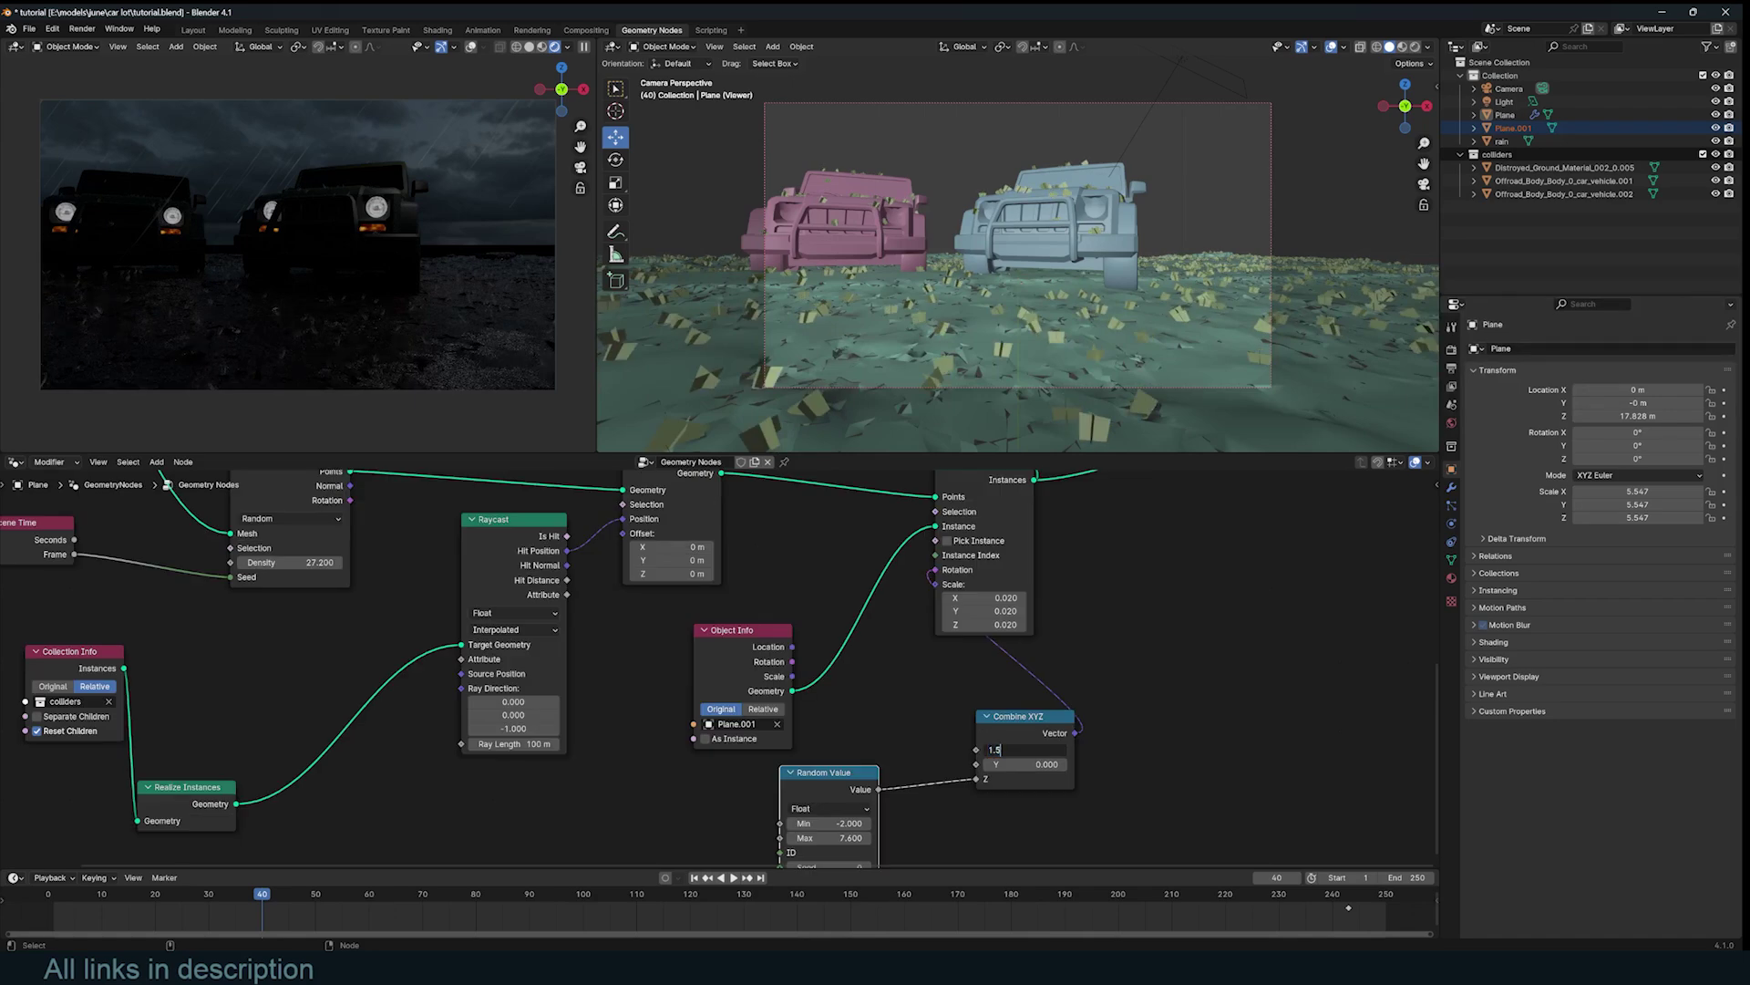
key("Return")
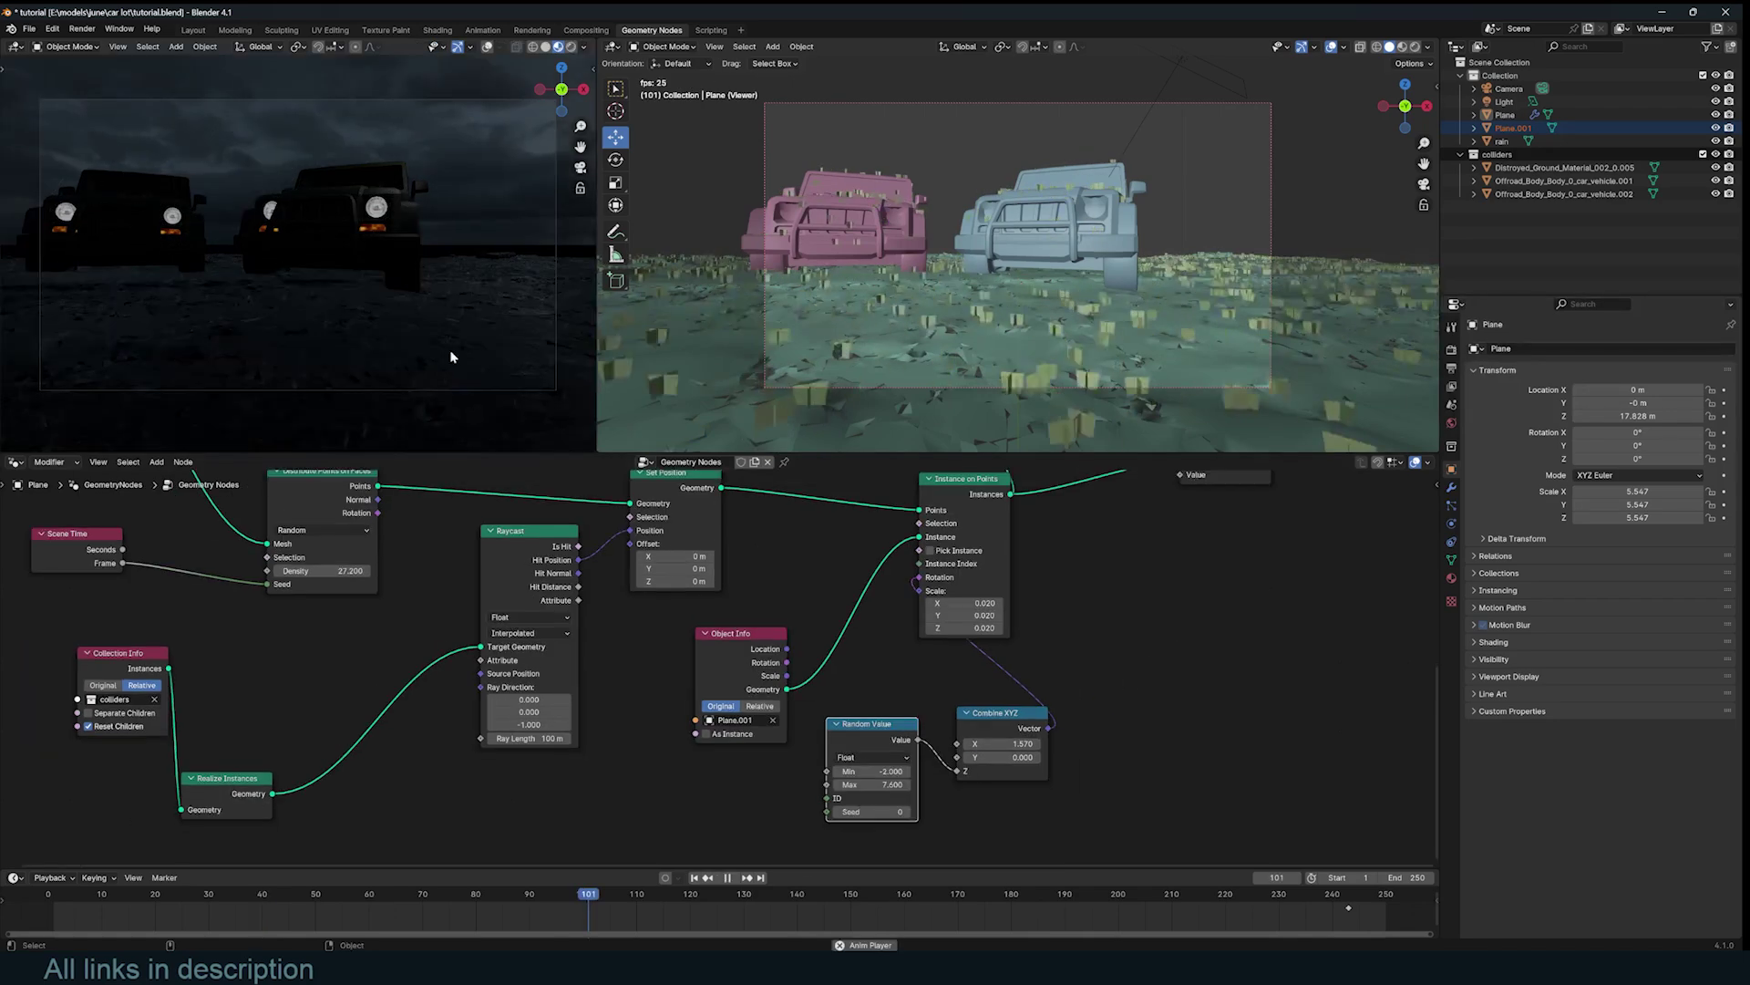
scroll(959, 575, "up", 1)
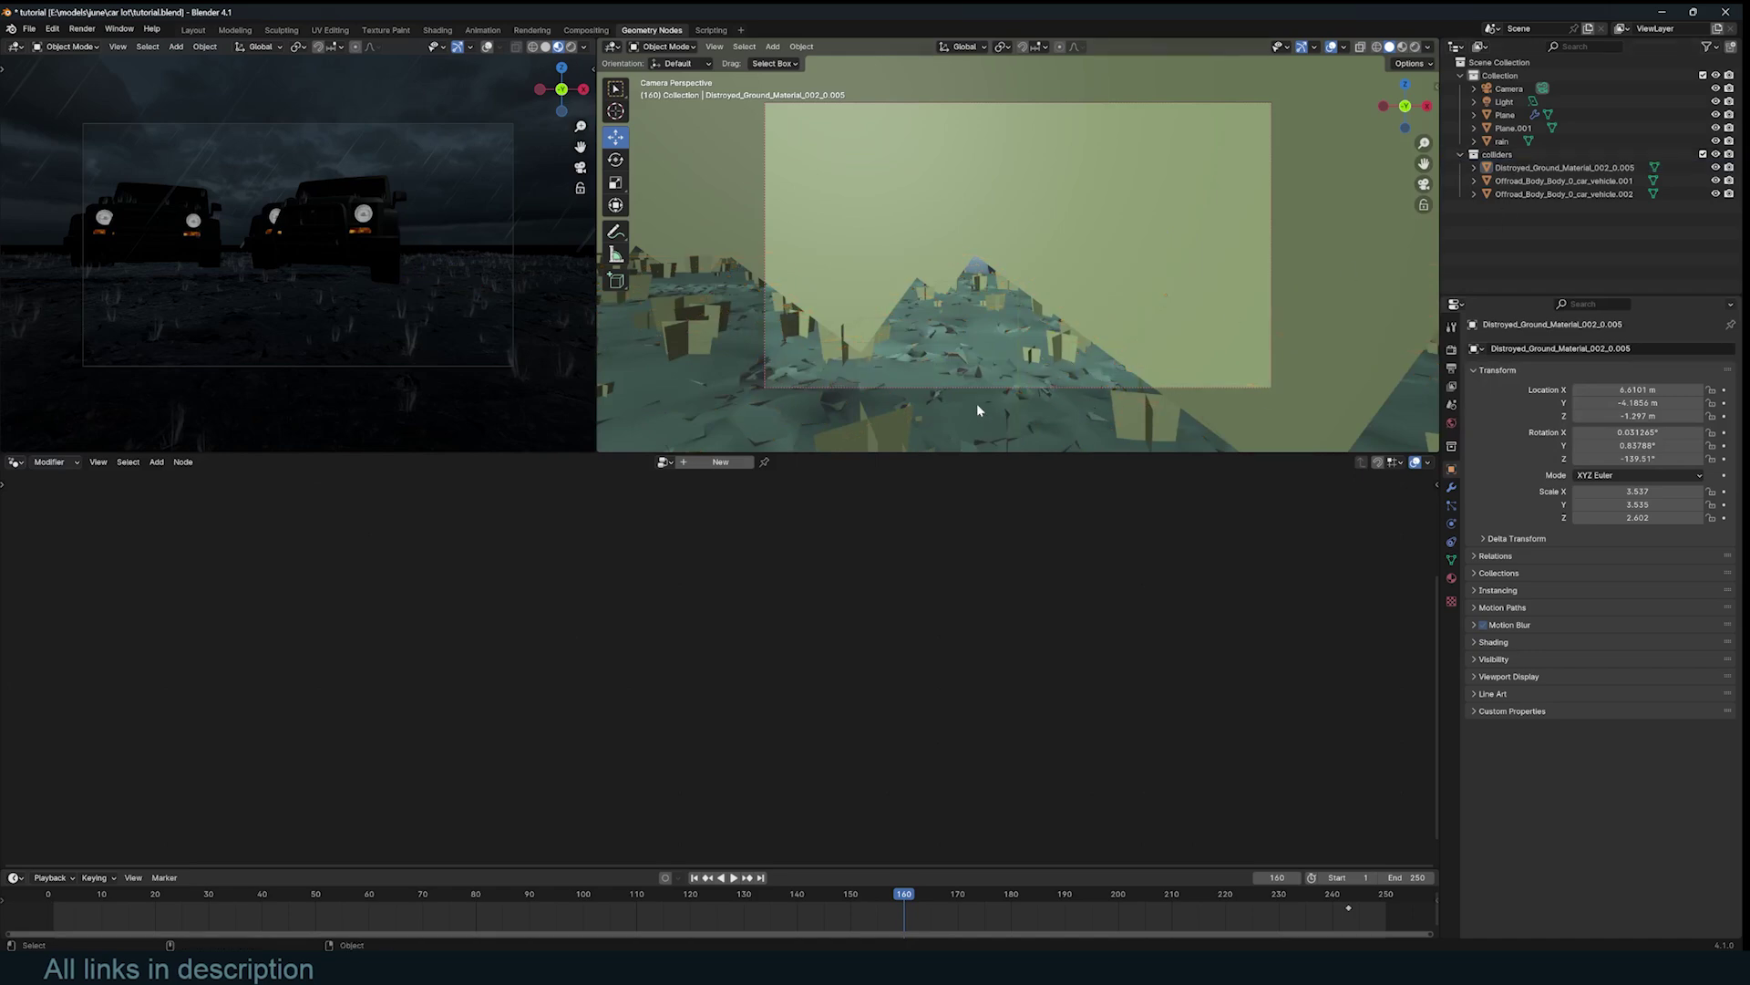
- Add a second Principled BSDF with roughness 0.000 to the ground's Material.002.001 and connect it to the Material Output
left_click(1007, 362)
scroll(1125, 402, "down", 3)
middle_click_drag(1125, 402, 1031, 421)
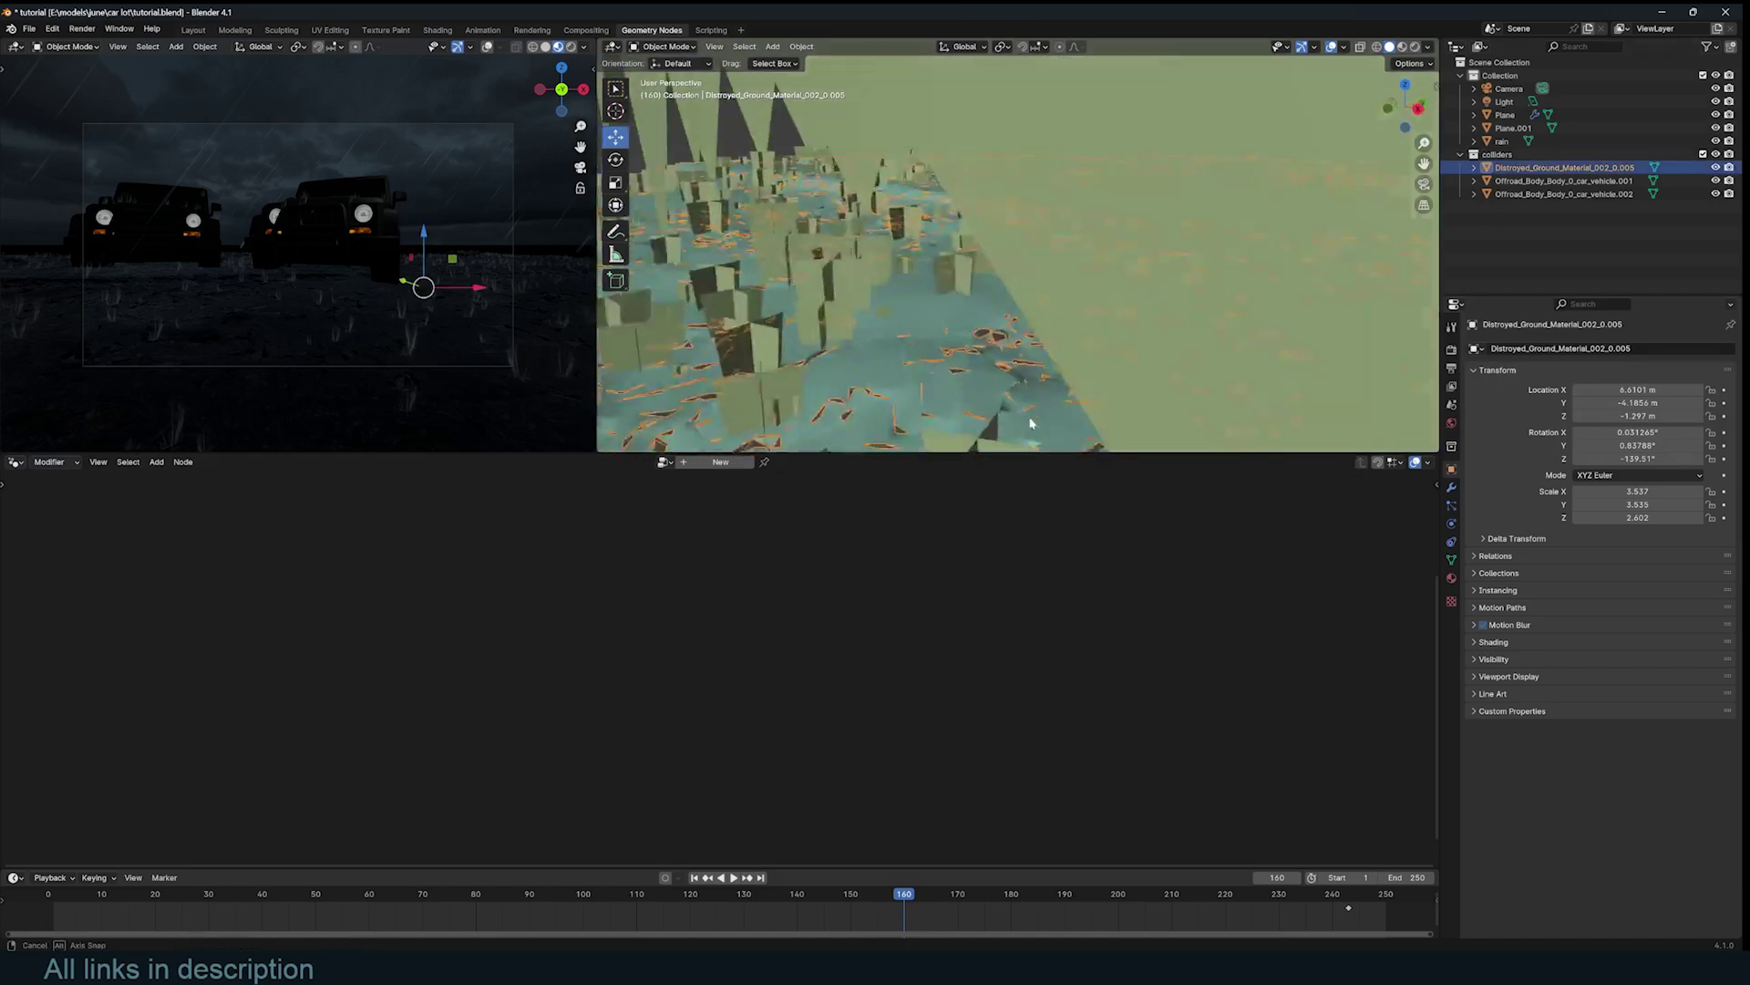
scroll(1036, 417, "down", 2)
scroll(1036, 412, "up", 5)
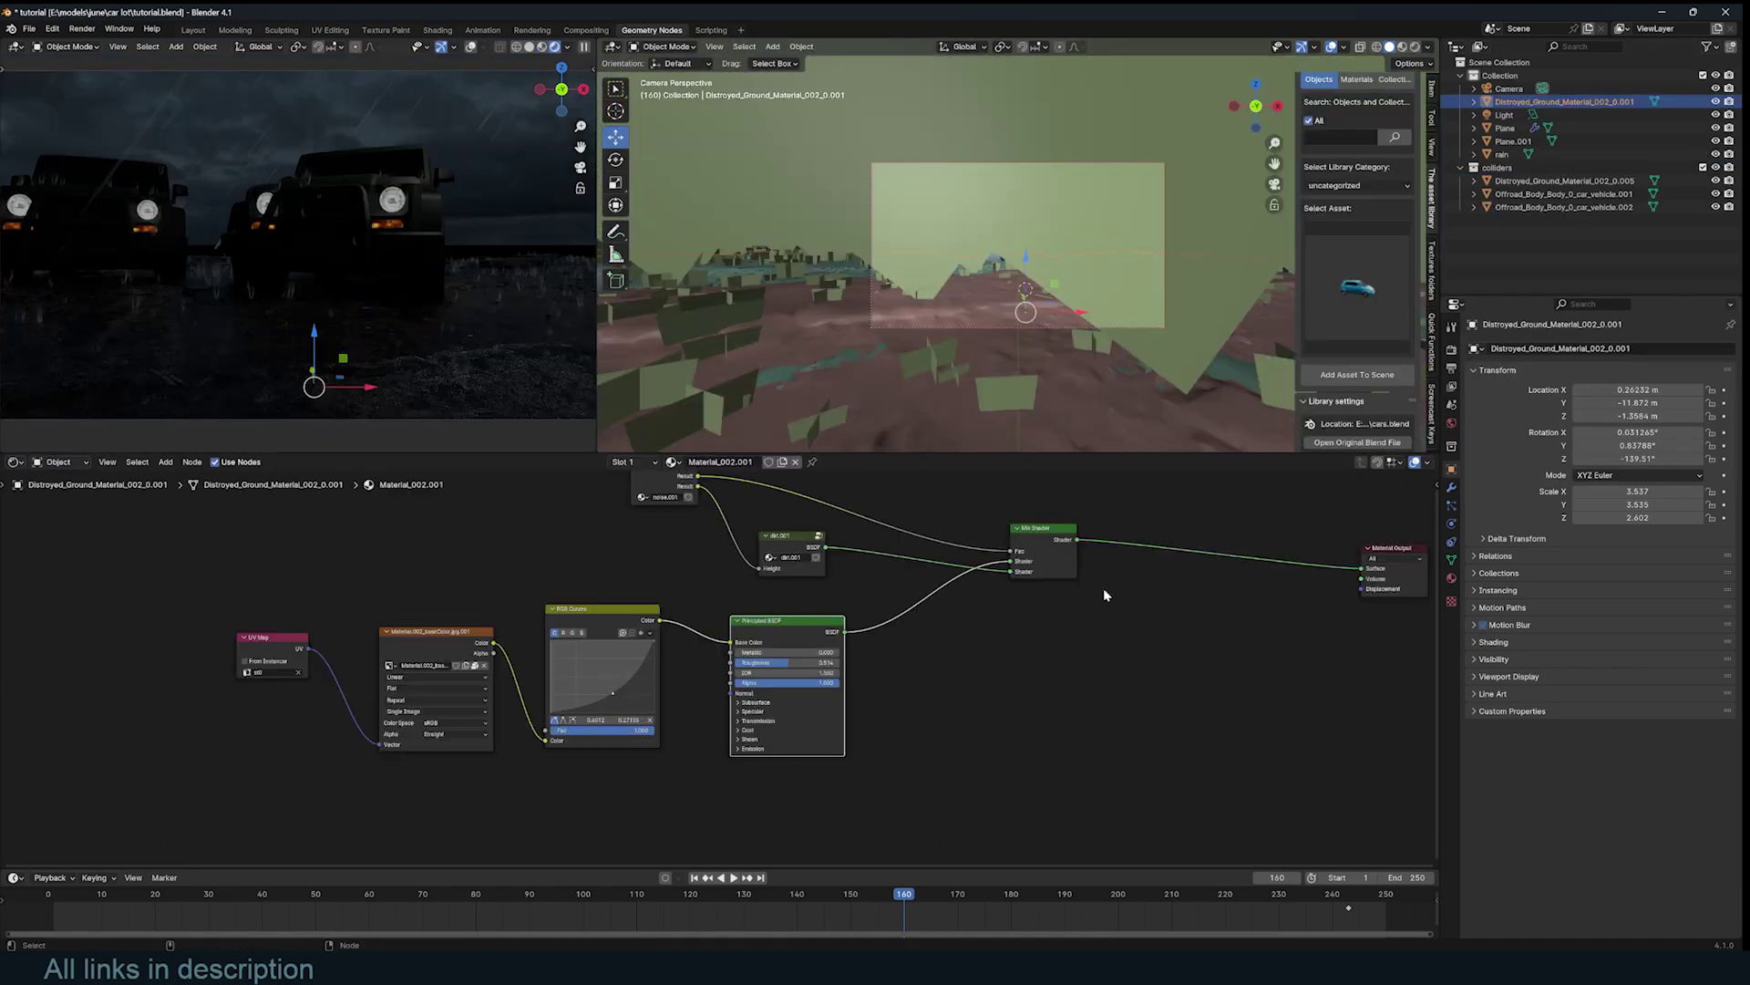
key("shift+a")
left_click(1055, 592)
type("pri")
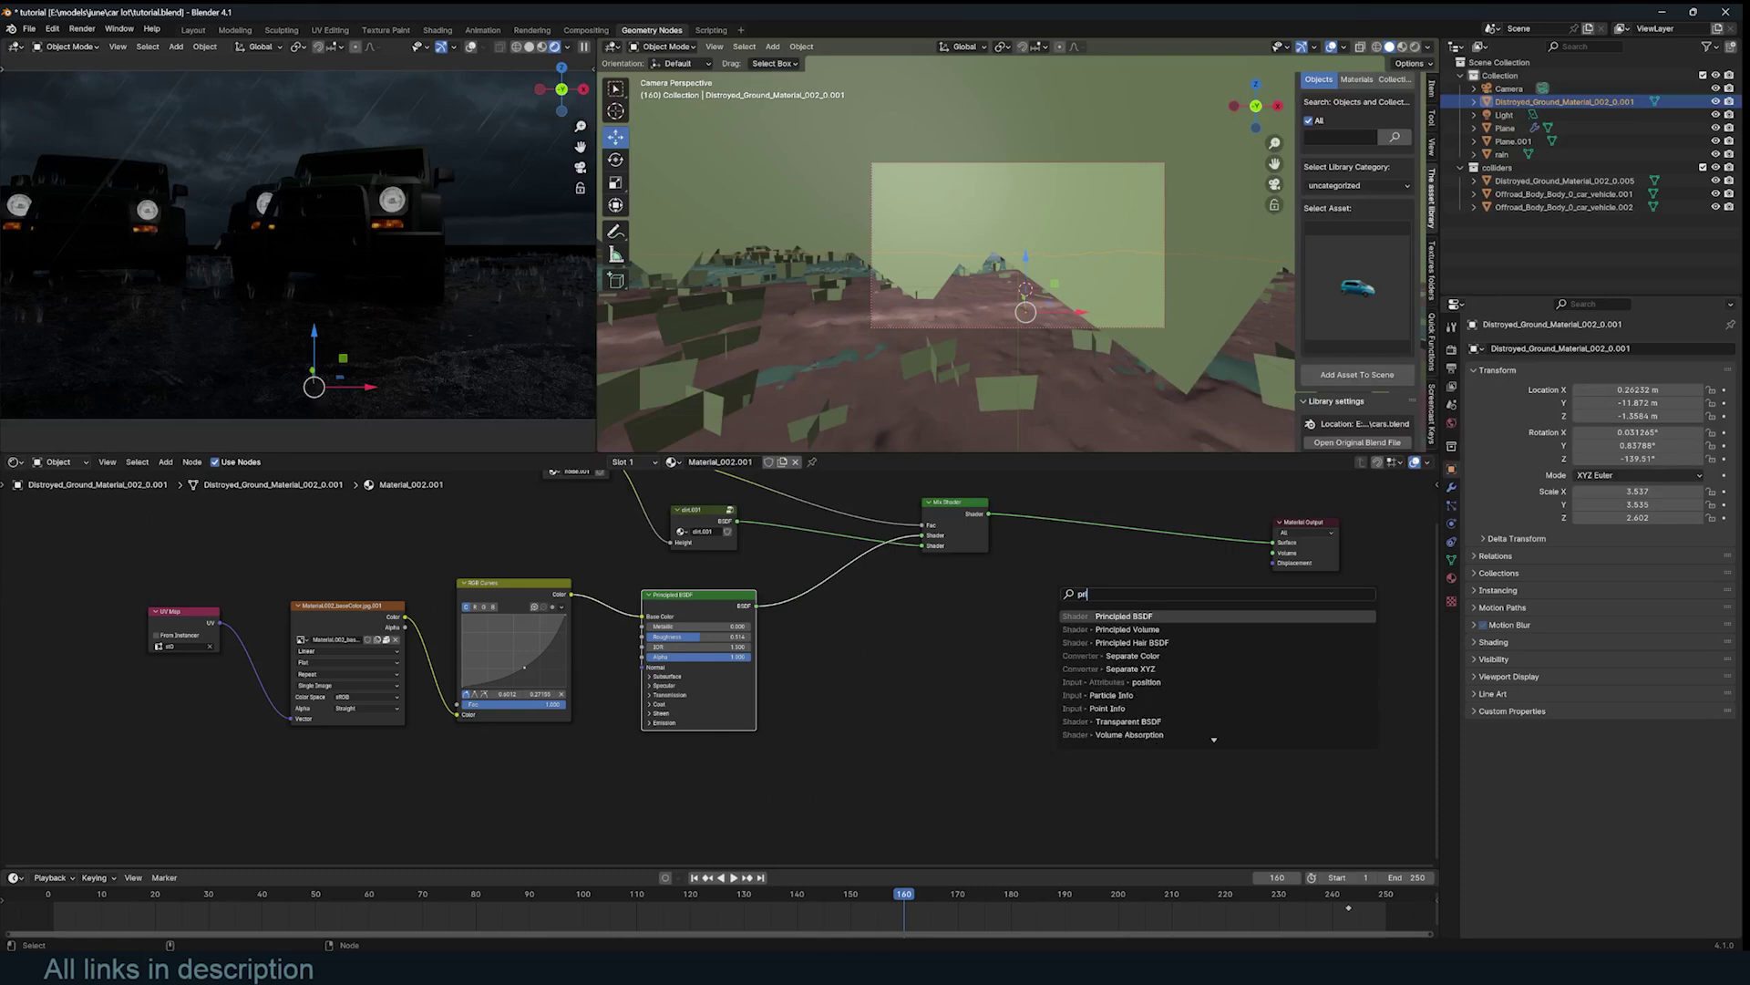
key("Return")
left_click(1058, 516)
scroll(1058, 547, "up", 3)
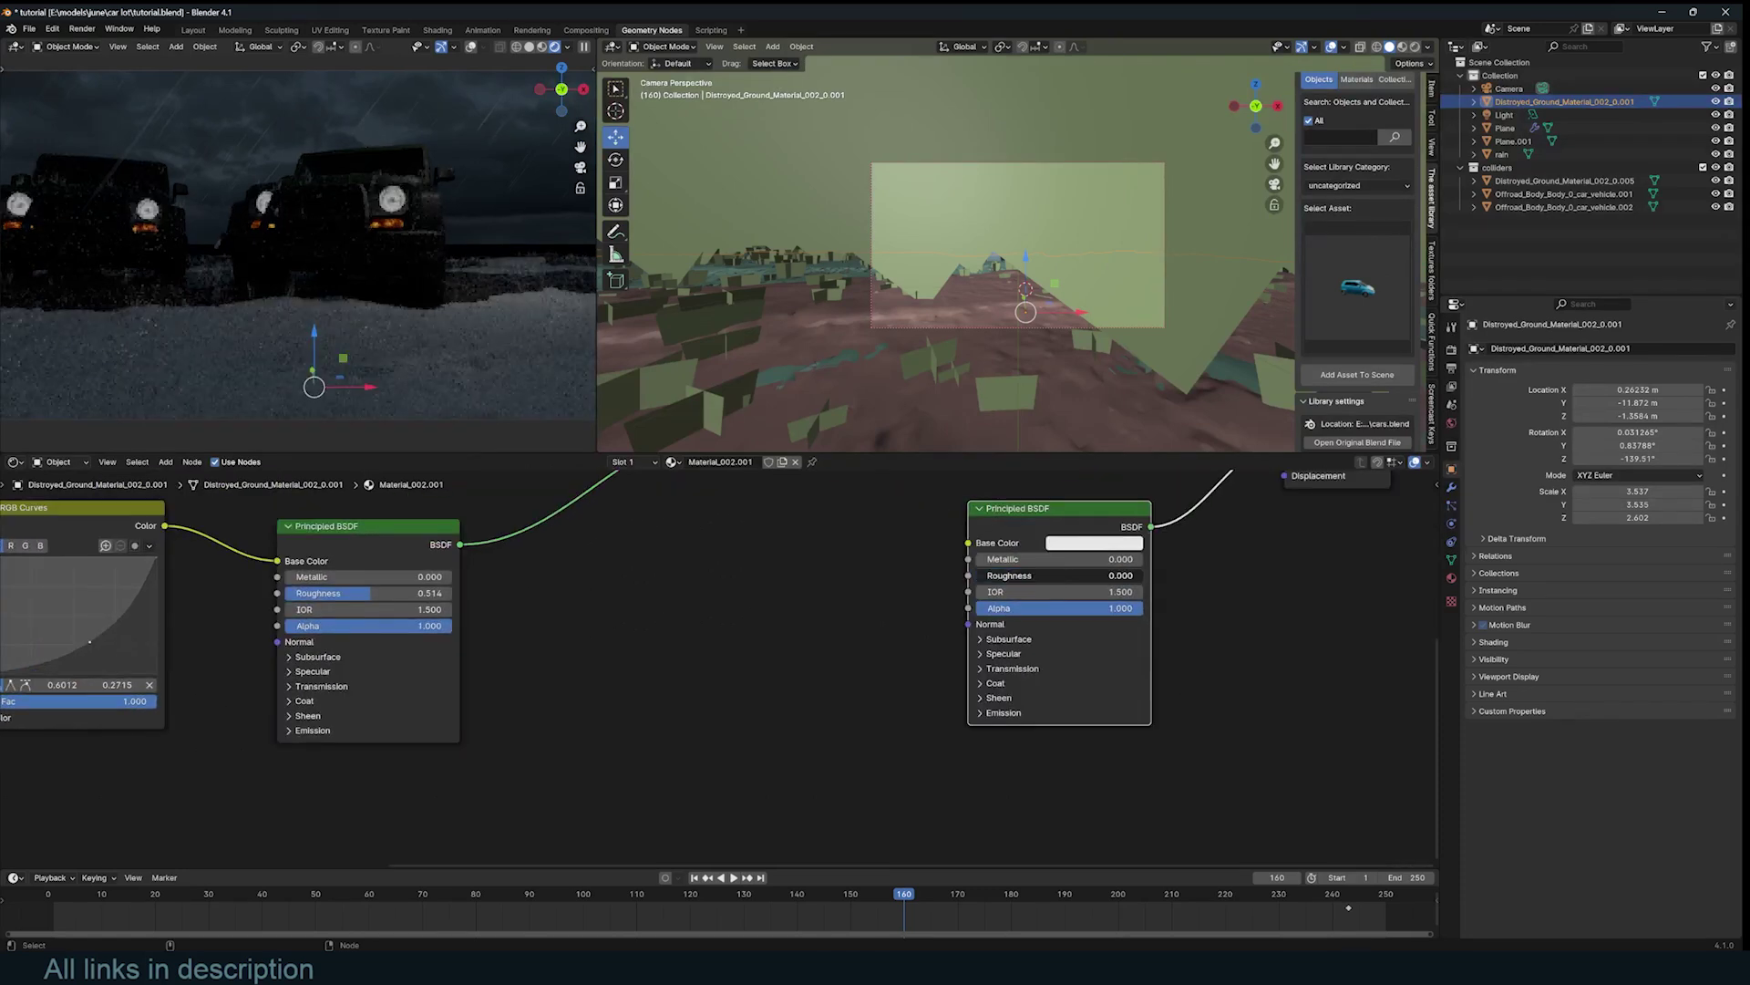
- Darken the new Principled BSDF's base color to near black
left_click(1076, 543)
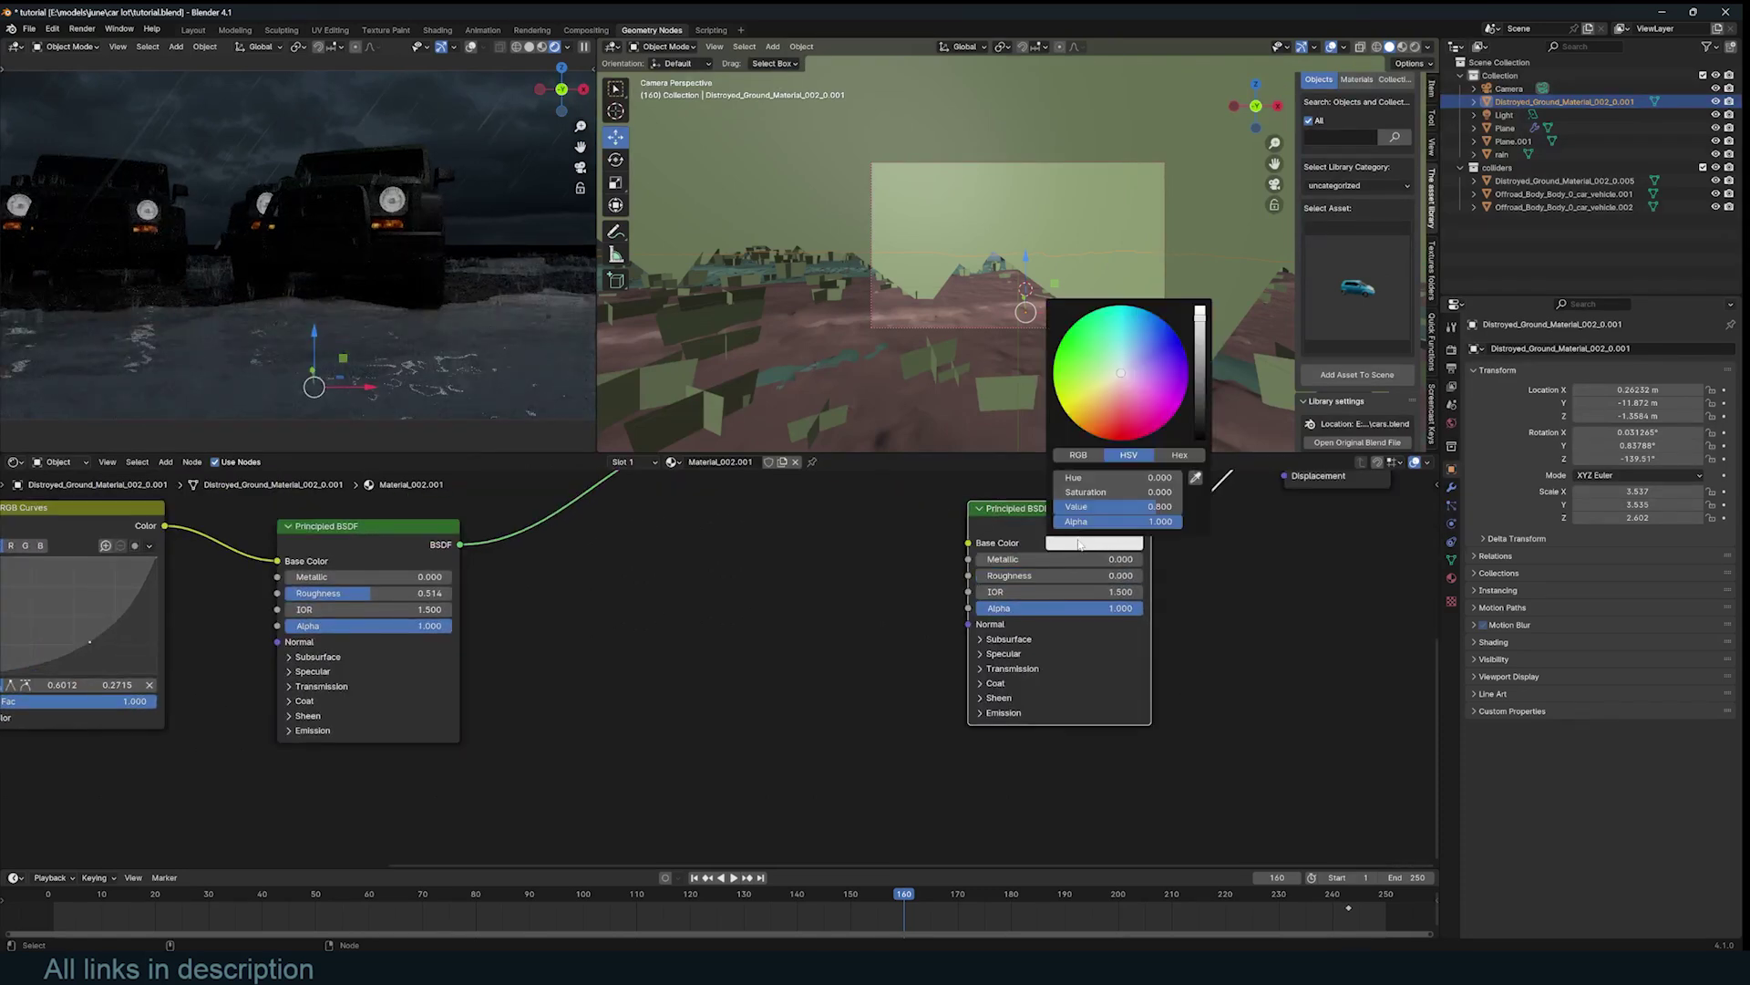
left_click(1200, 427)
middle_click_drag(722, 602, 698, 629)
- Combine the existing ground shader and the dark Principled BSDF through a new Mix Shader feeding the Material Output
left_click_drag(1003, 536, 704, 671)
scroll(707, 673, "down", 3)
middle_click_drag(797, 610, 764, 678)
right_click_drag(735, 740, 763, 591, "ctrl+shift")
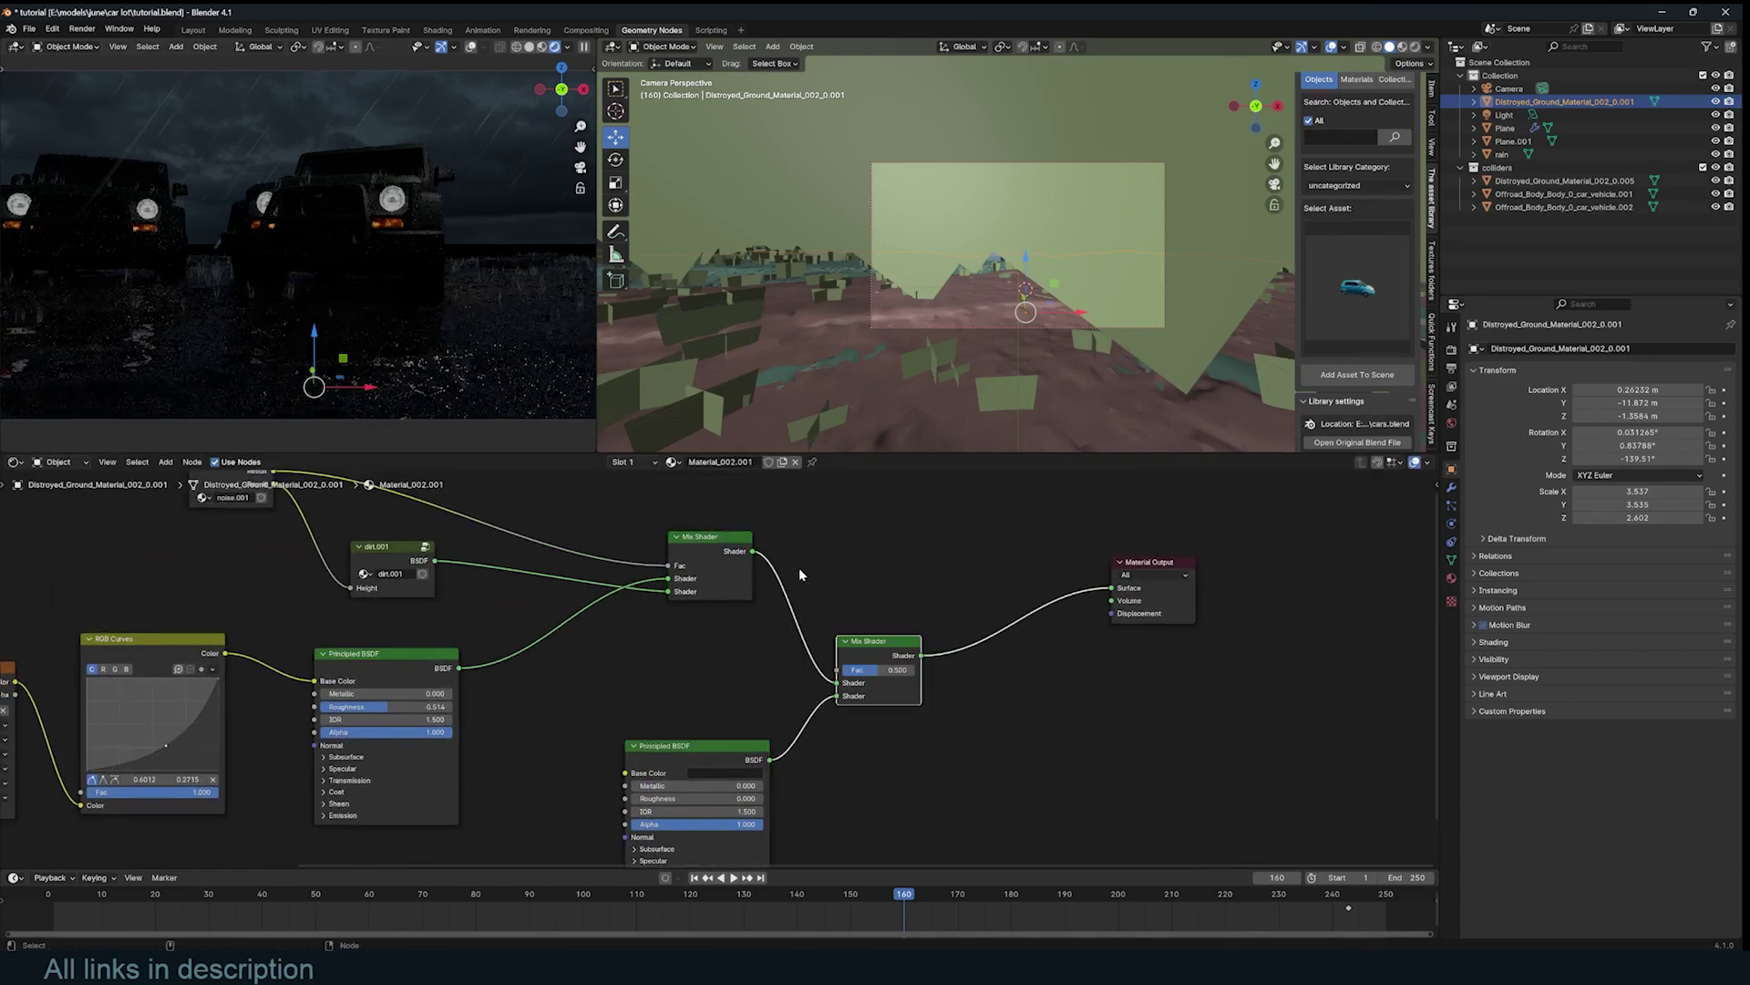
scroll(729, 651, "up", 1)
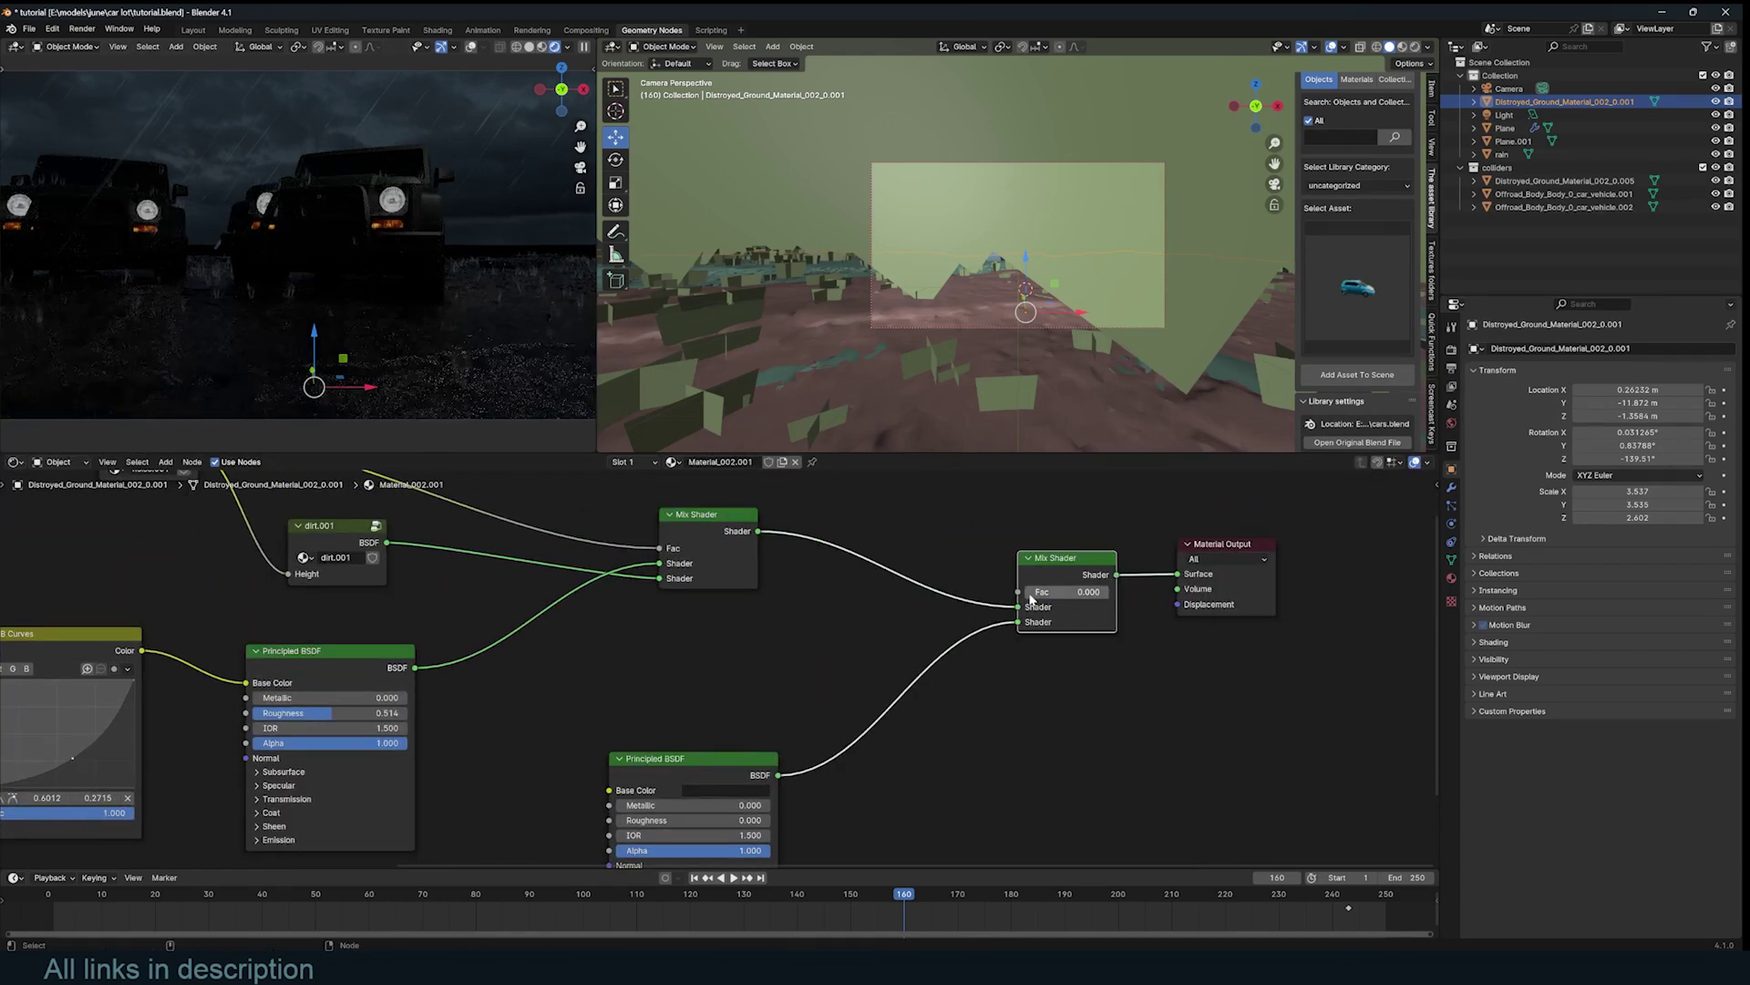
- Set the original Principled BSDF's roughness to 0.556 and the final Mix Shader's Fac to 1.000
middle_click_drag(764, 606, 1093, 604)
left_click_drag(650, 717, 657, 717)
left_click(401, 402)
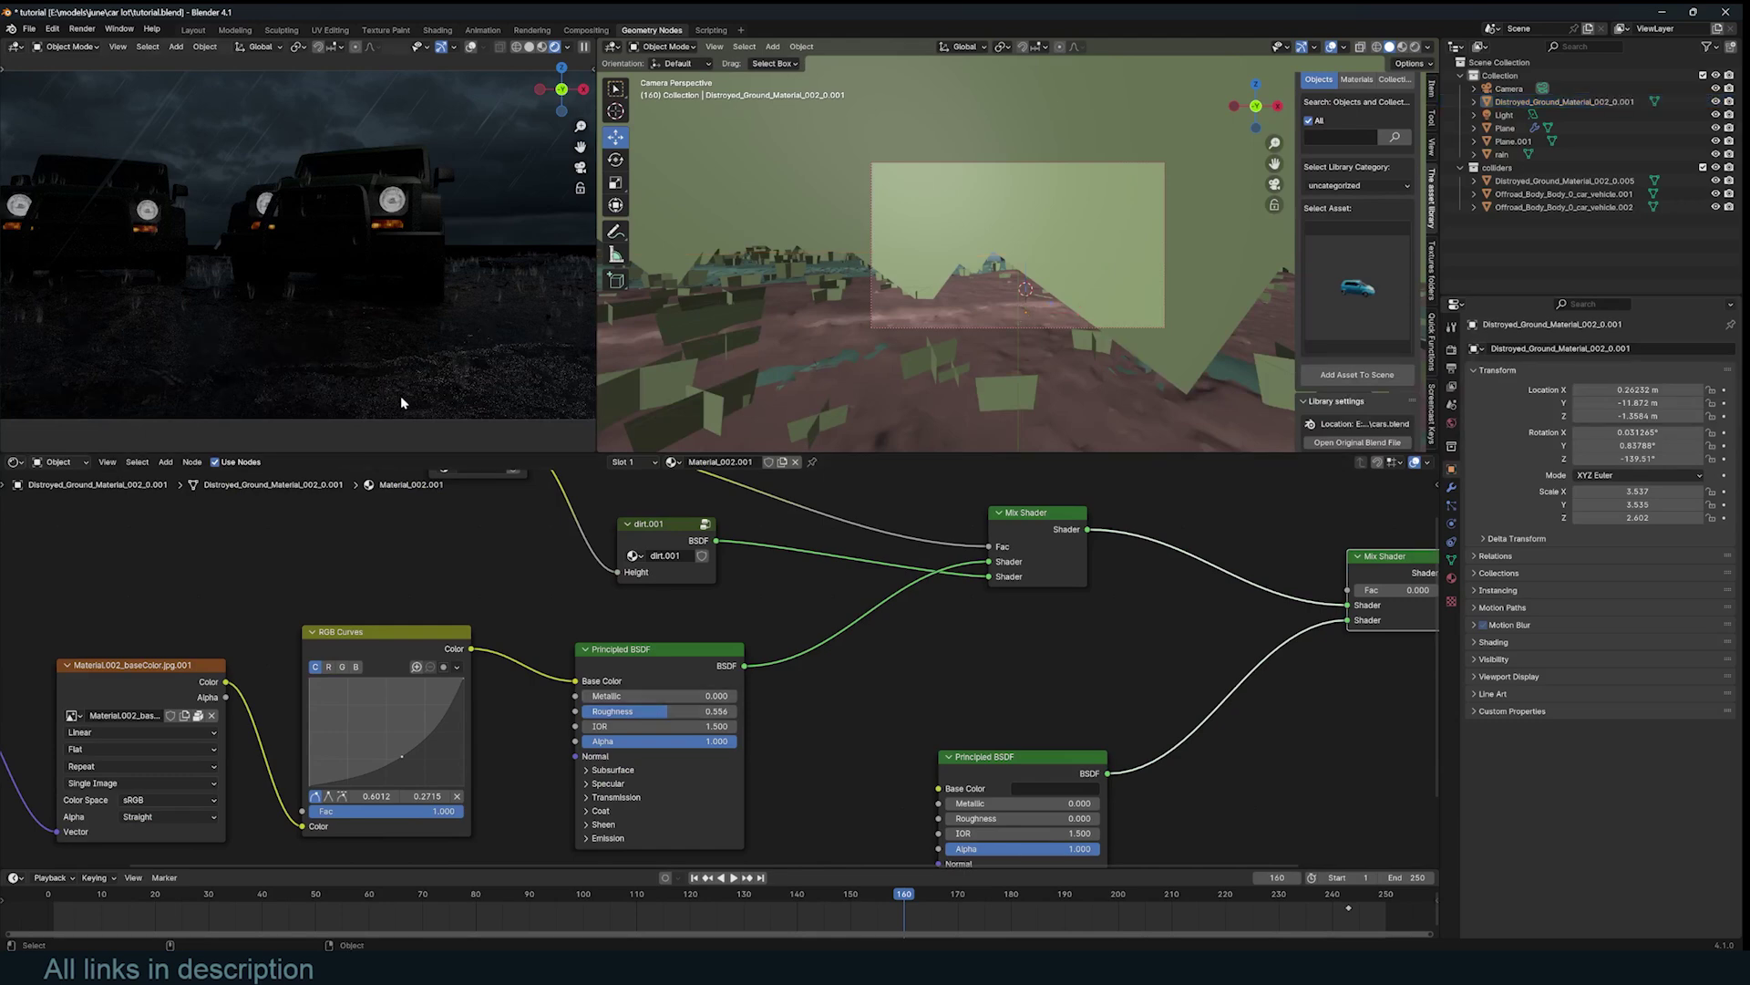
scroll(1009, 637, "right", 5, "ctrl")
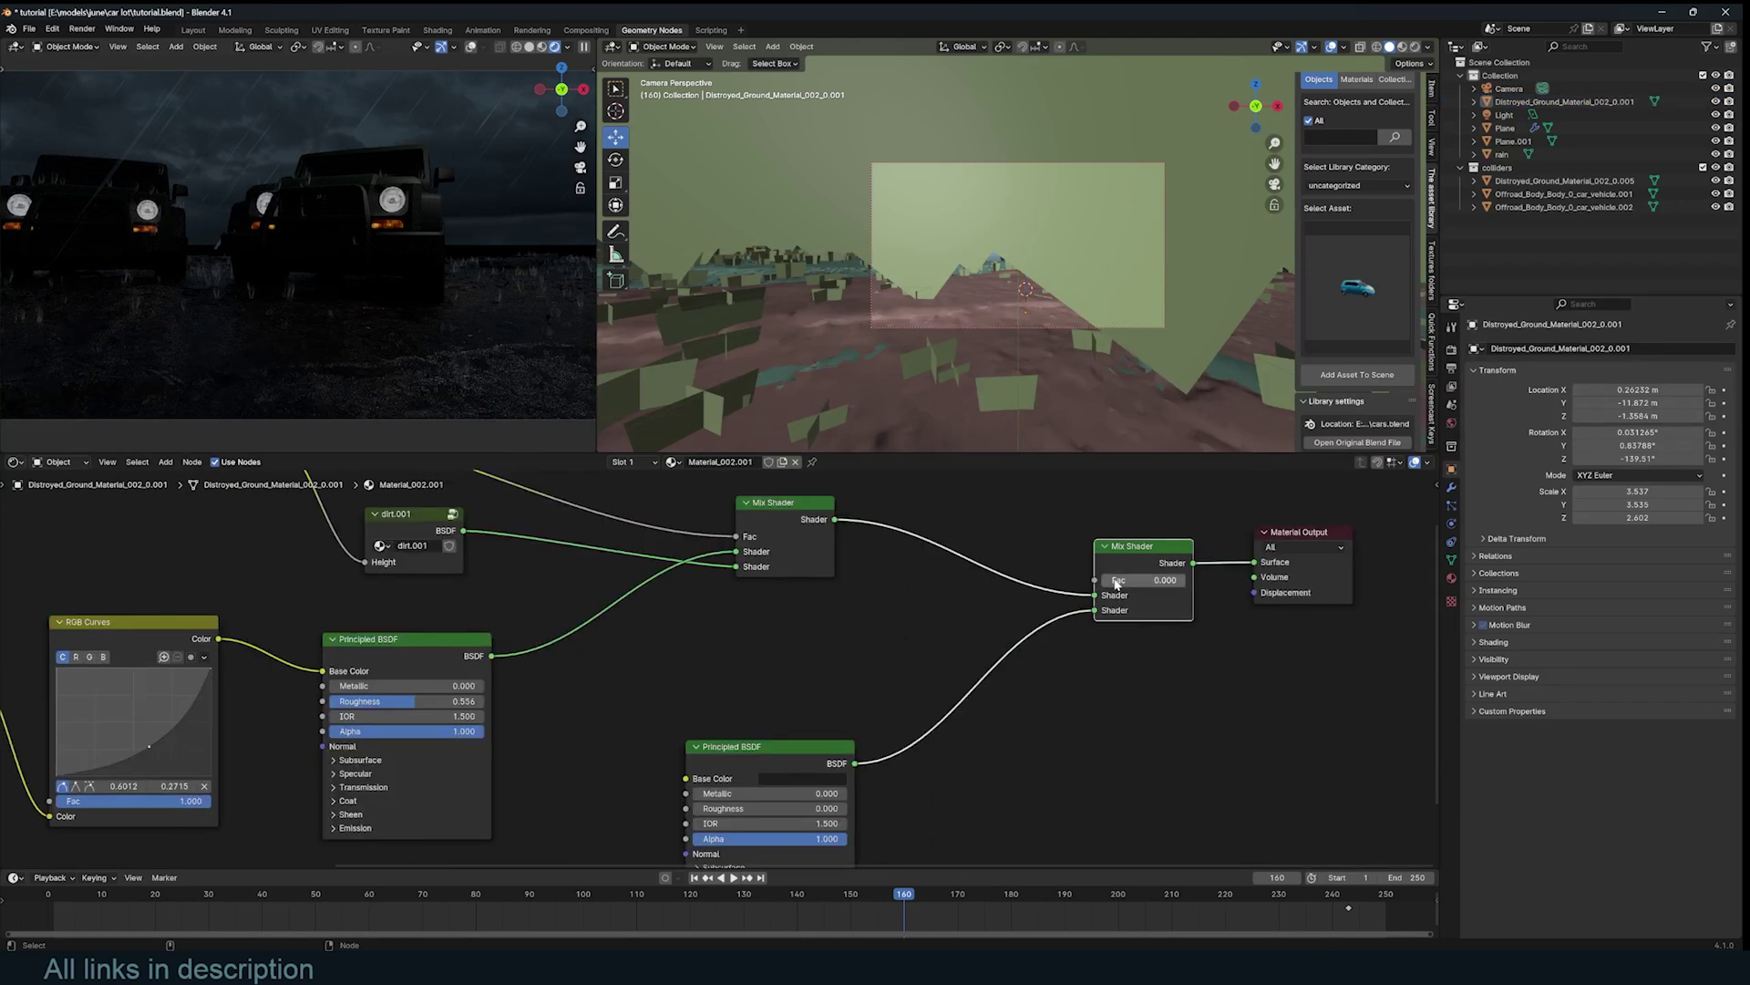
left_click_drag(1117, 584, 1176, 584)
middle_click_drag(990, 626, 1074, 573)
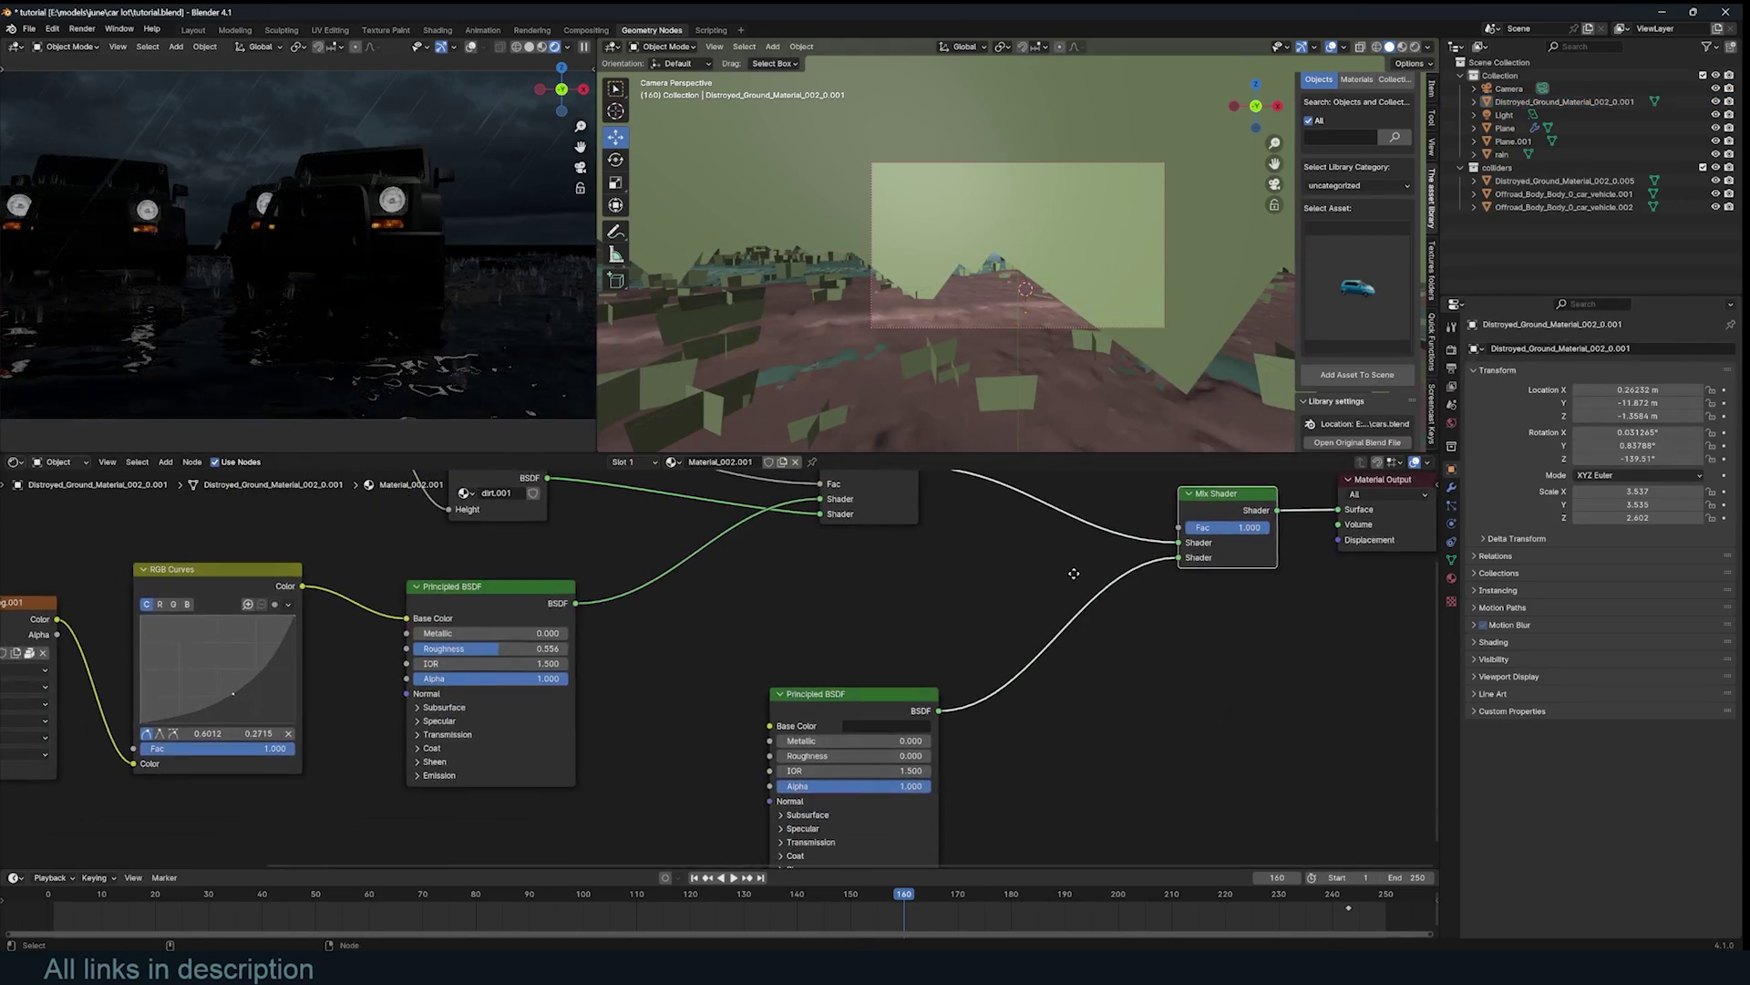
- Add the Overlays0031_13_350.jpg image texture to the ground material and preview its pattern on the ground
scroll(828, 702, "down", 2)
key("shift+a")
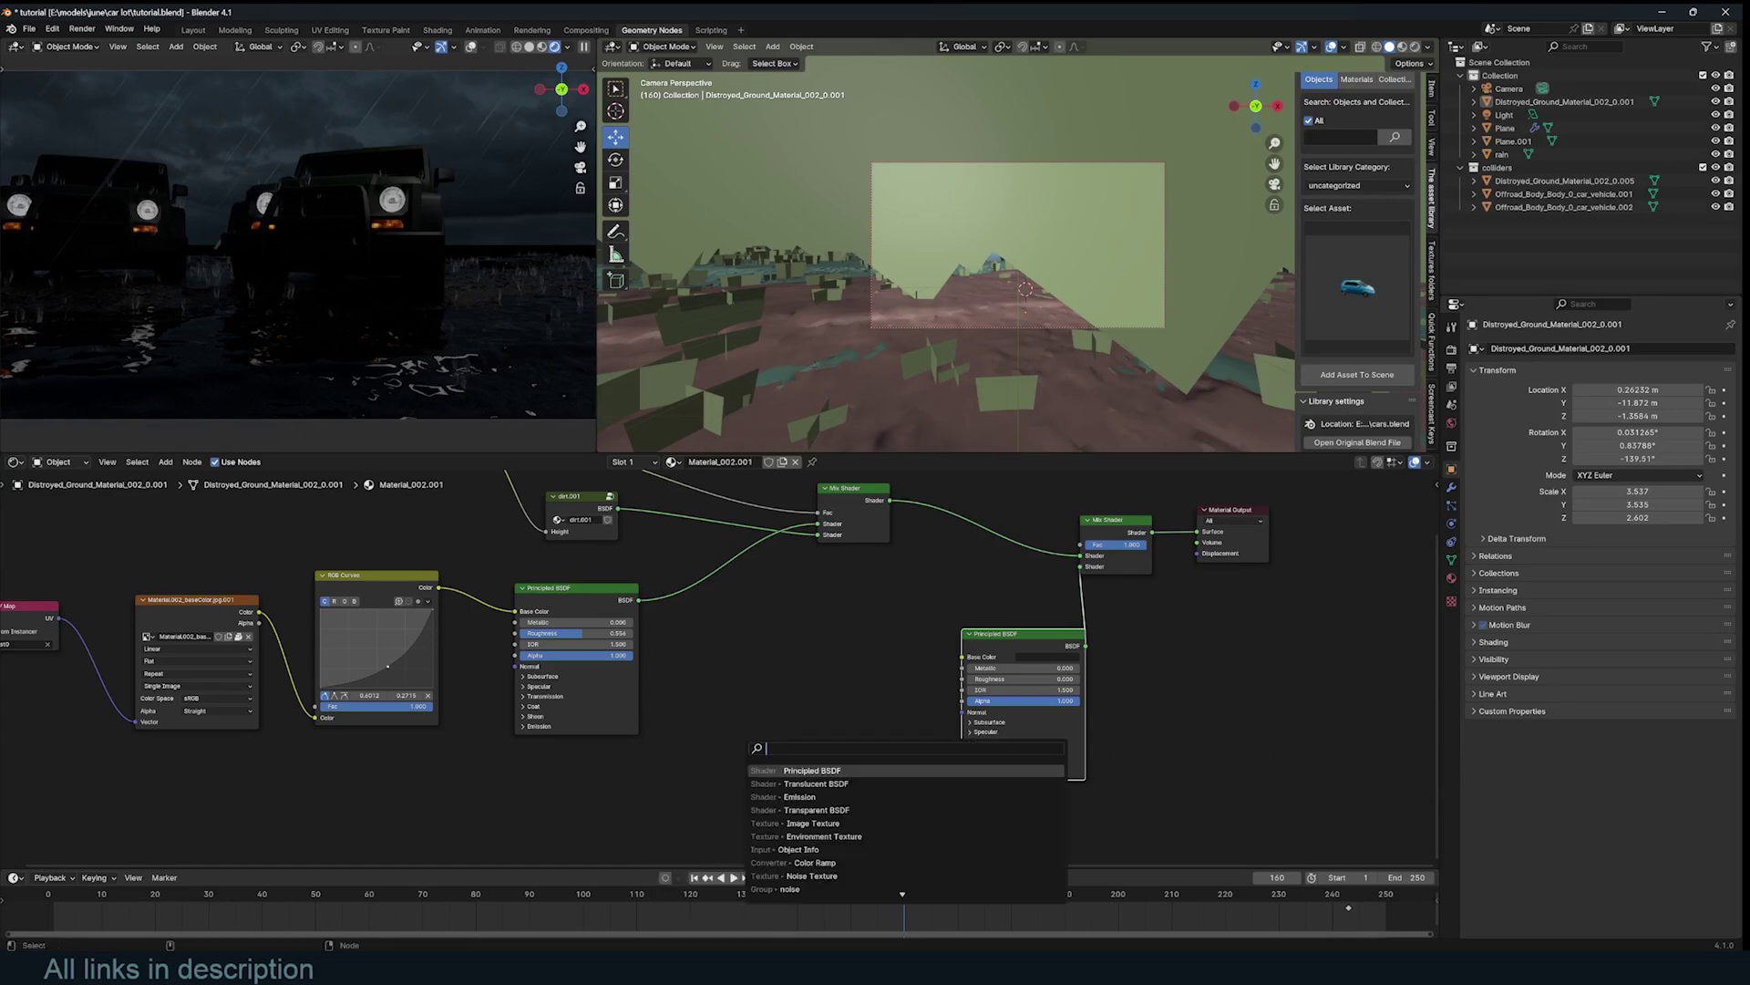
type("tex")
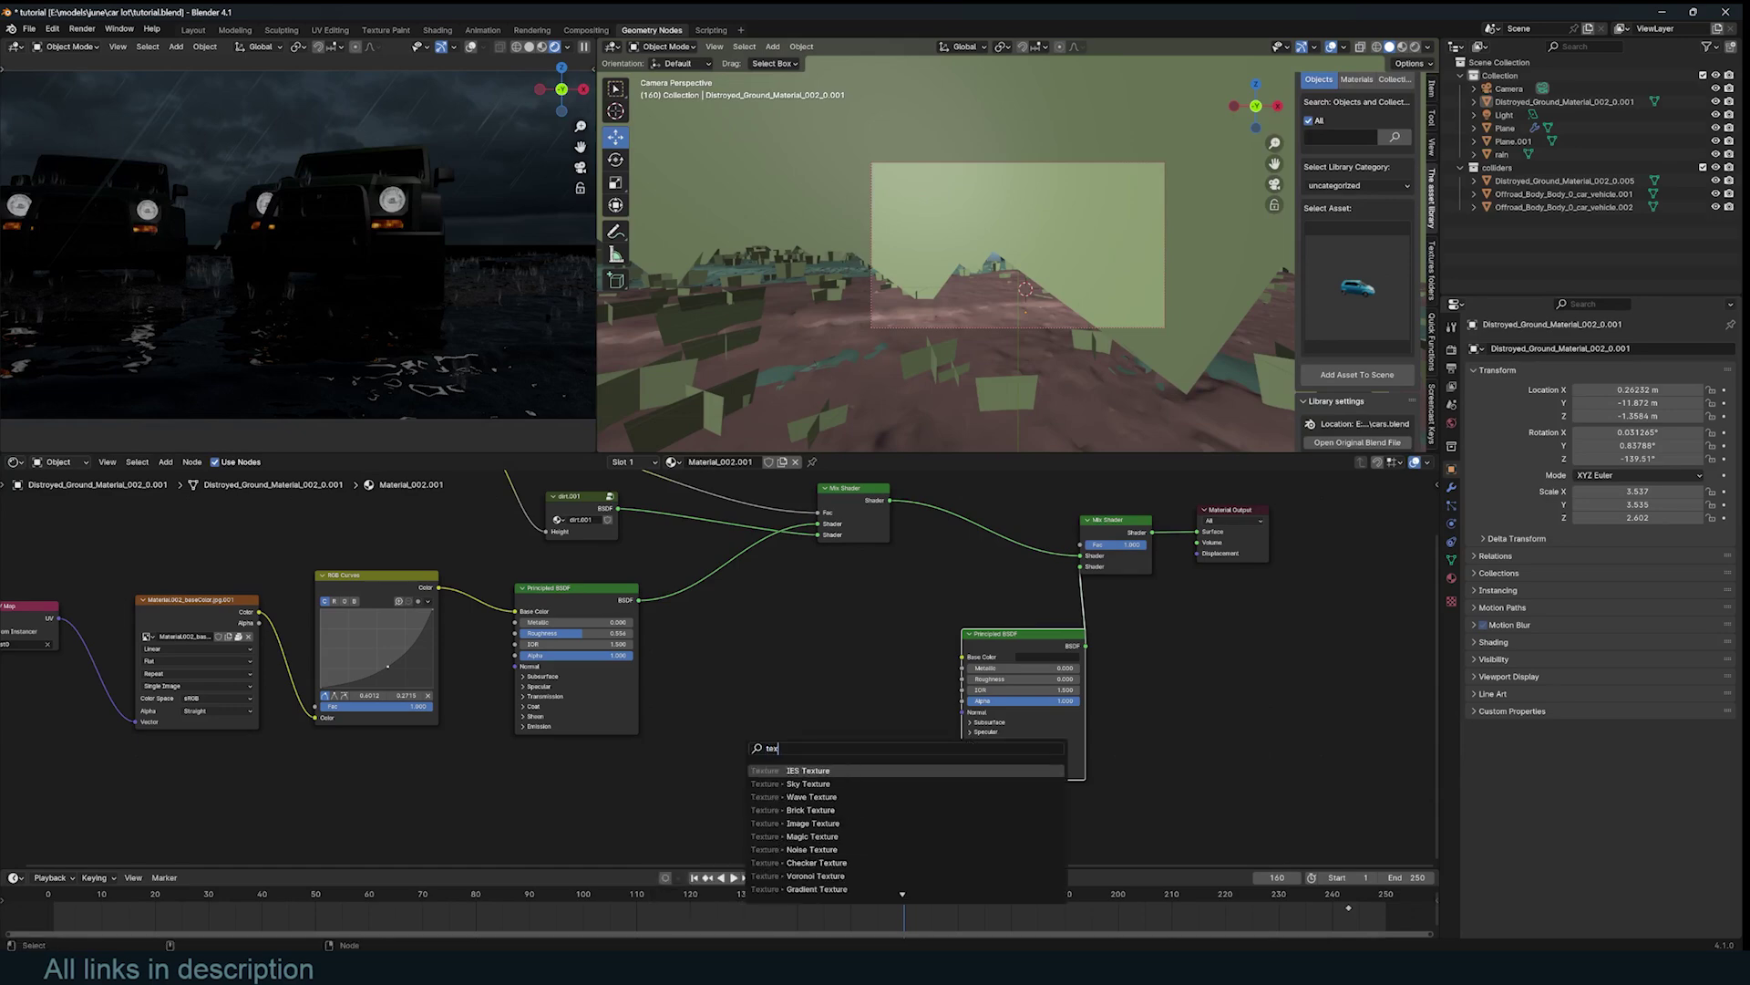
key("Escape")
key("shift+a")
left_click(807, 660)
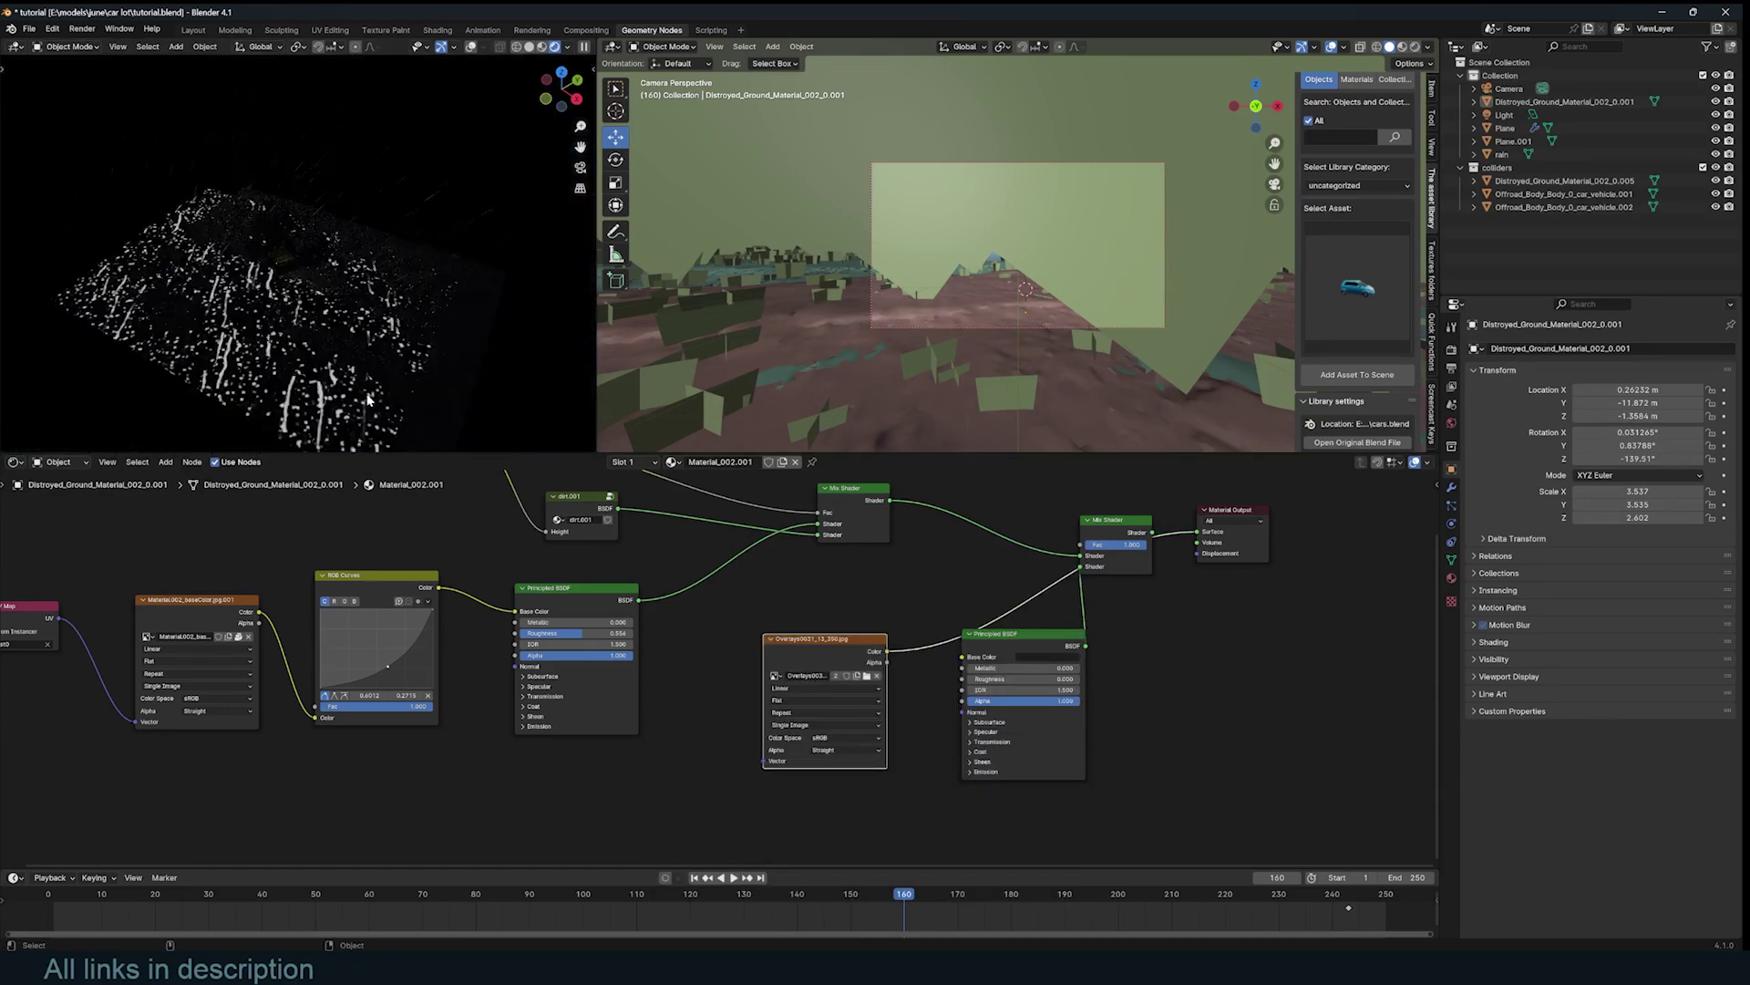
scroll(220, 353, "up", 2)
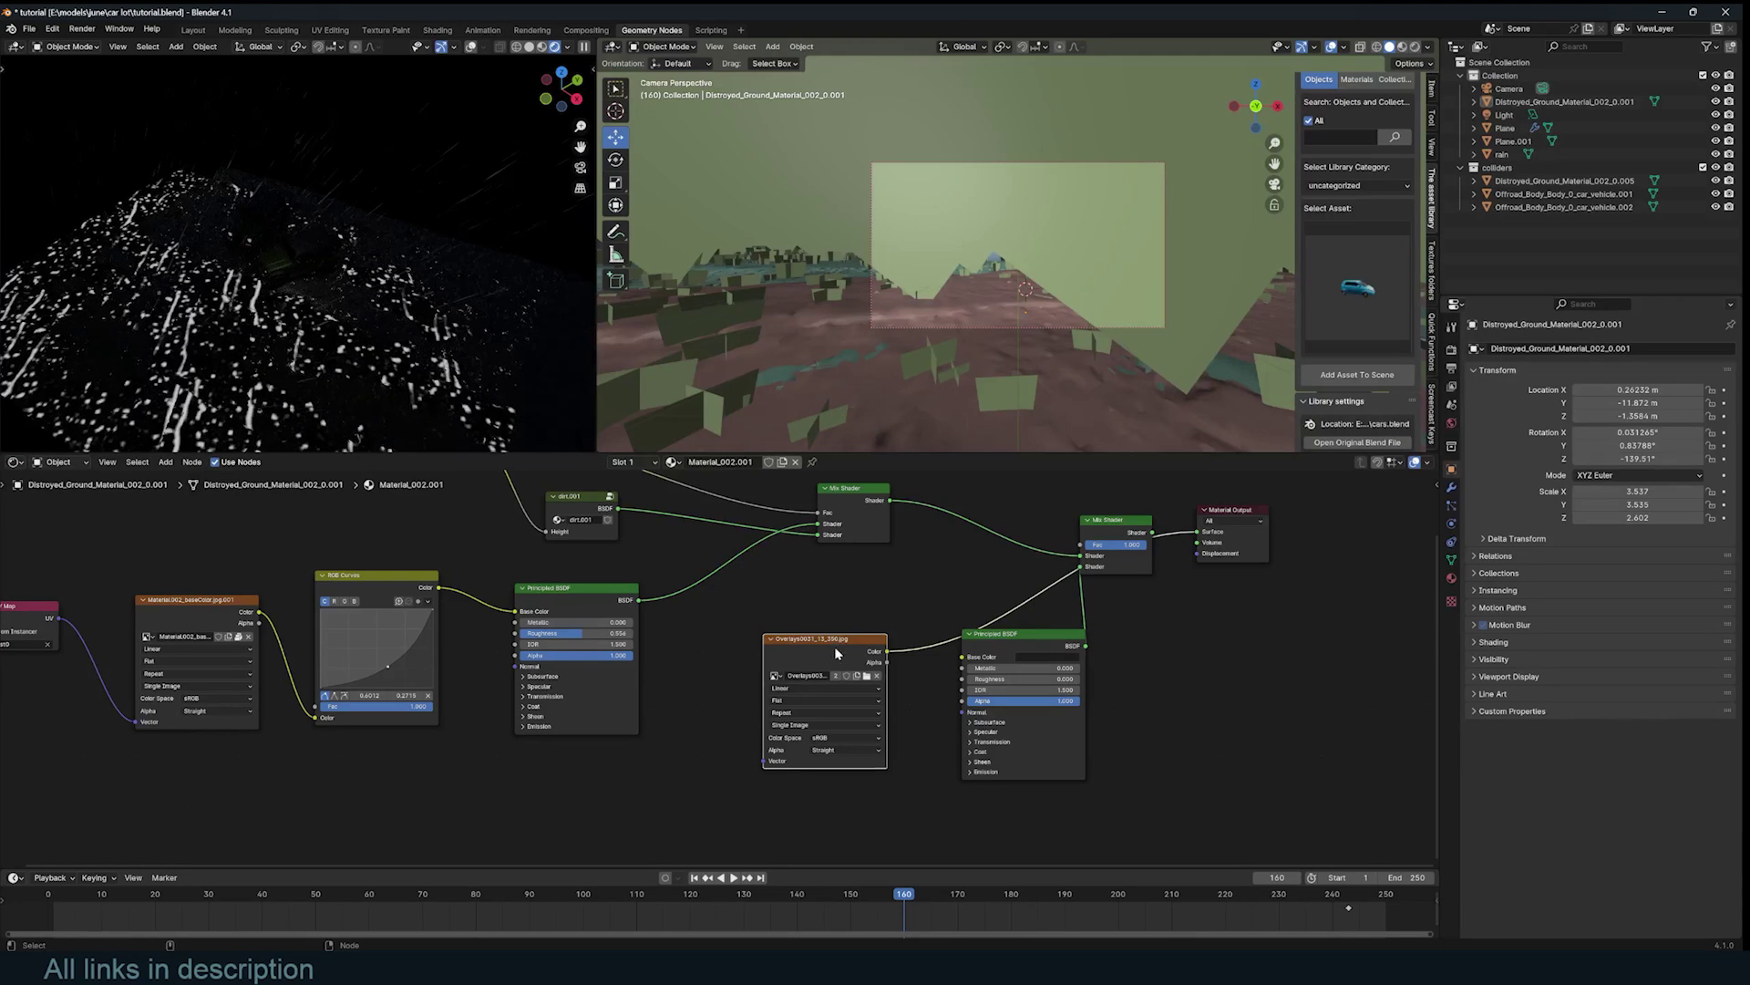
- Add Texture Coordinate and Mapping nodes to the overlay image texture and move the group into free space
left_click_drag(836, 653, 781, 688)
key("ctrl+t")
middle_click_drag(782, 688, 845, 625)
left_click_drag(934, 806, 631, 731)
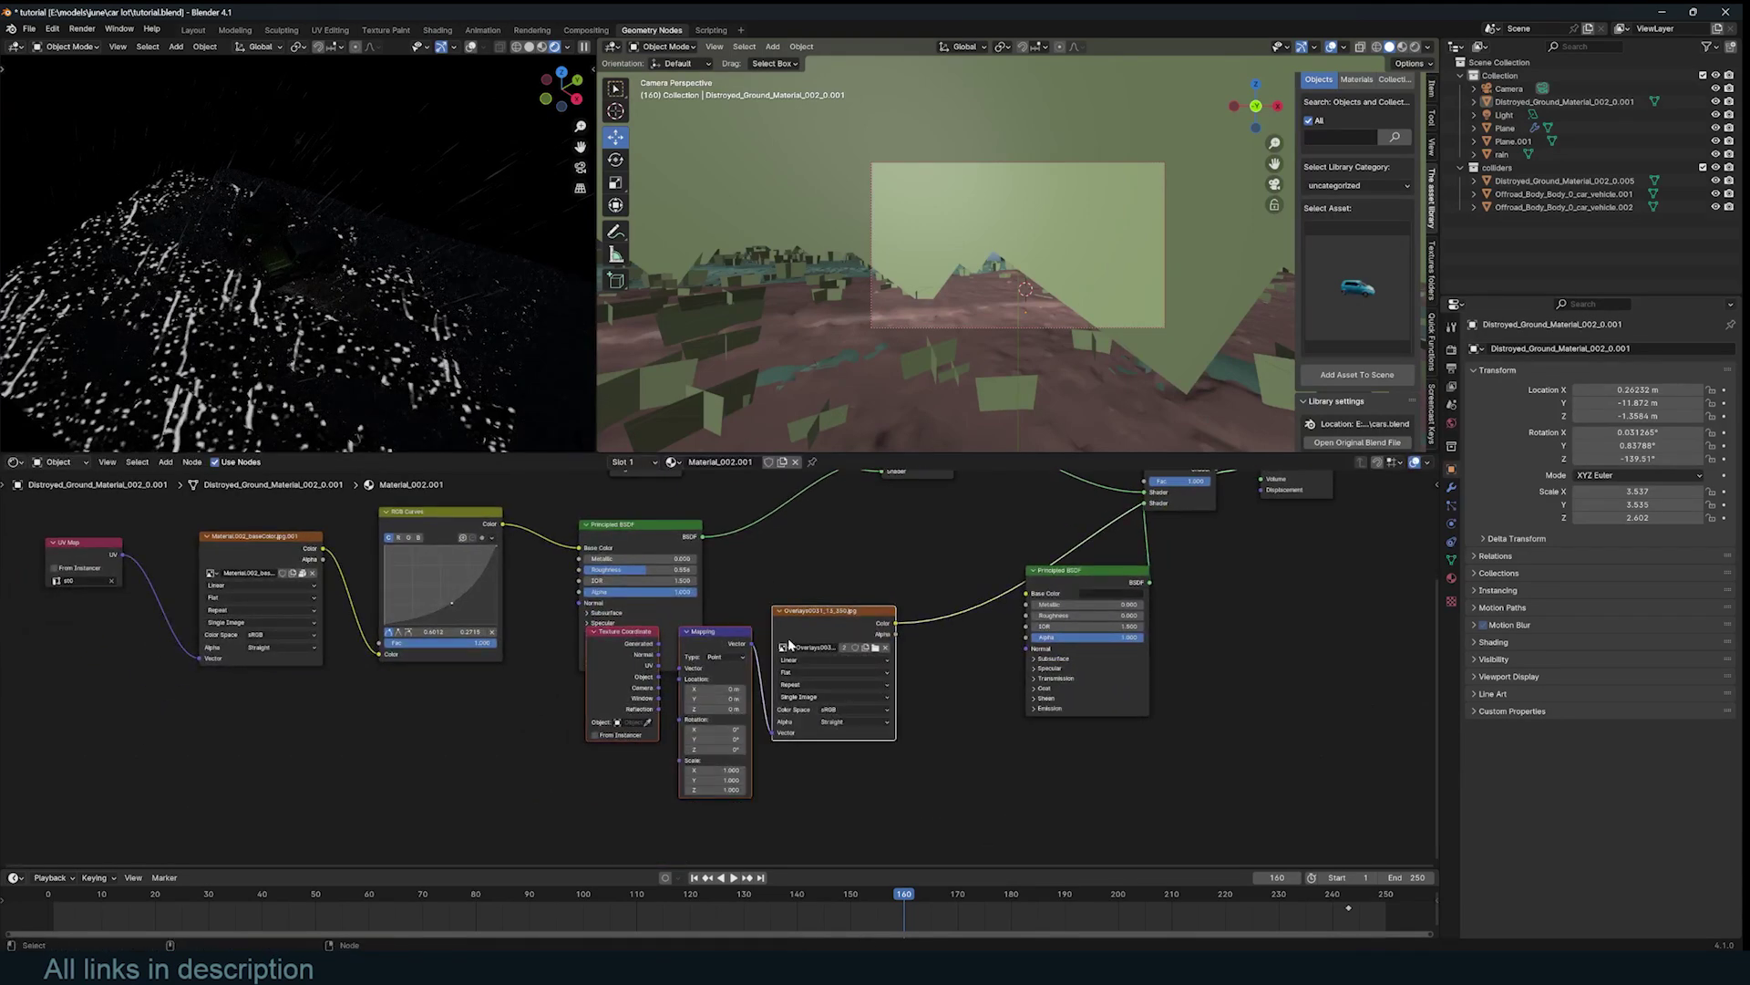
left_click_drag(787, 638, 777, 707)
middle_click_drag(777, 706, 803, 649)
- Set the overlay Mapping scale to 3.940 on all axes and feed it the Object coordinates
left_click(773, 786)
left_click_drag(738, 780, 887, 799)
left_click_drag(684, 657, 710, 649)
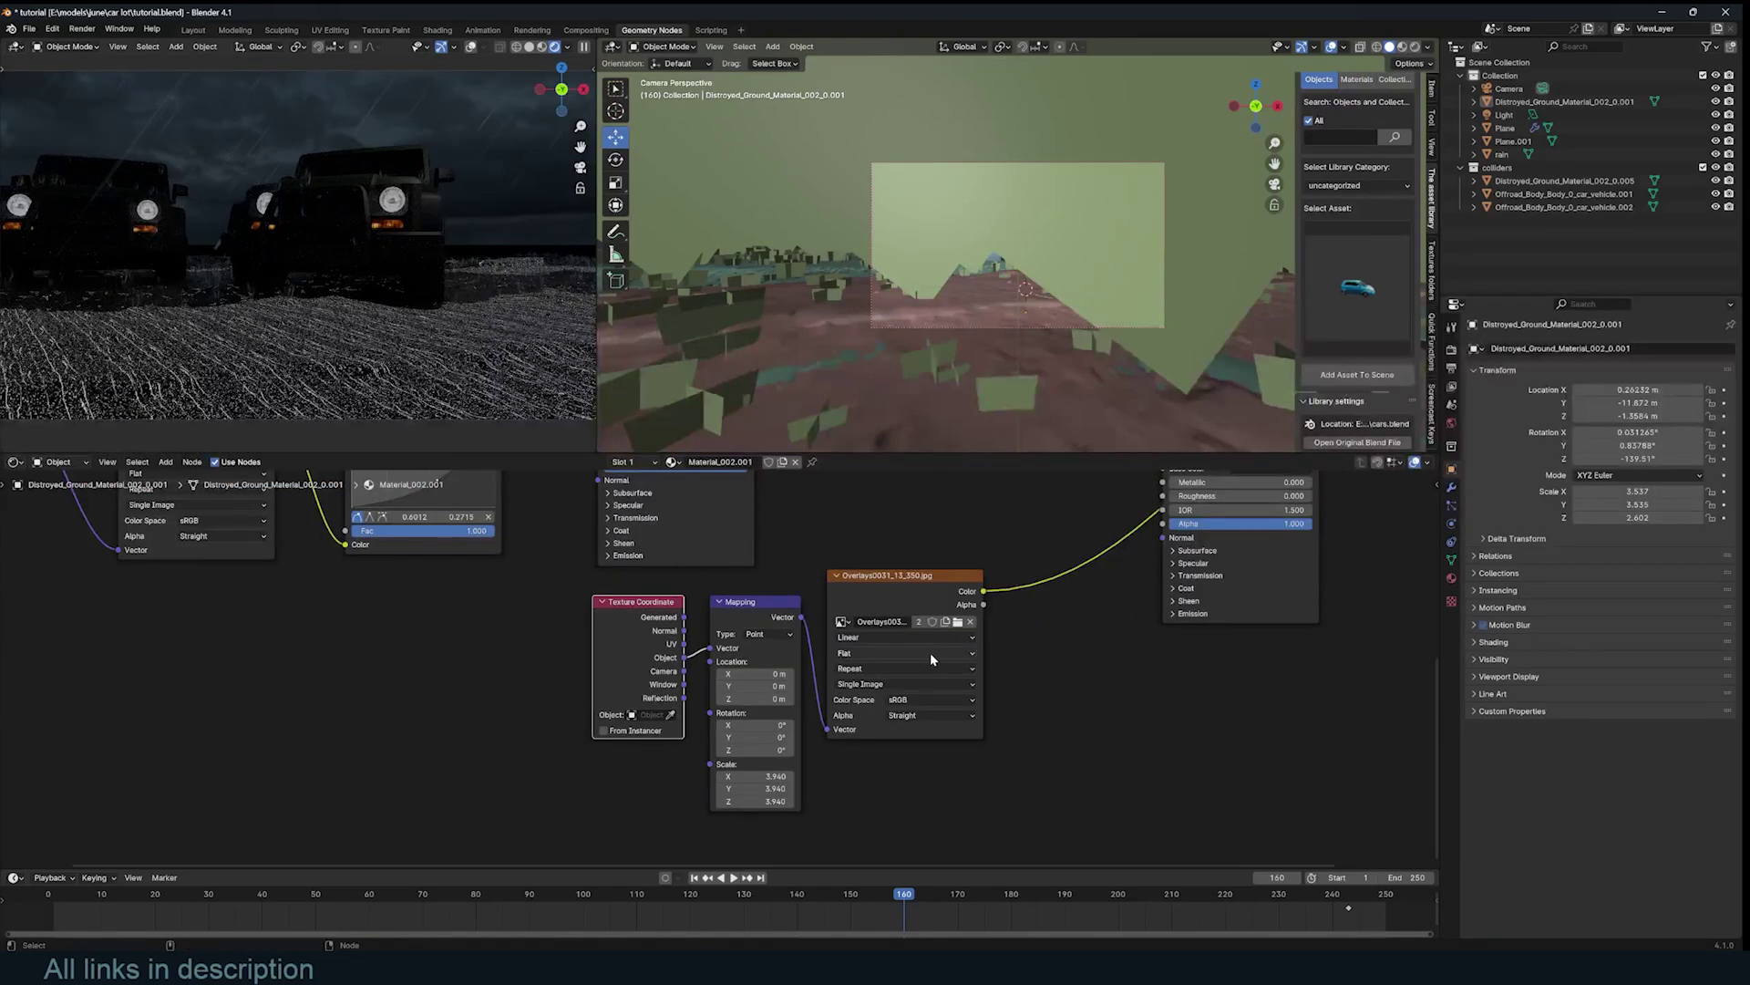
- Switch the overlay image to Box projection, and set its Mapping Z rotation to -18.3° and scale to 1.000 on all axes
left_click(930, 652)
left_click(881, 693)
scroll(801, 725, "up", 1)
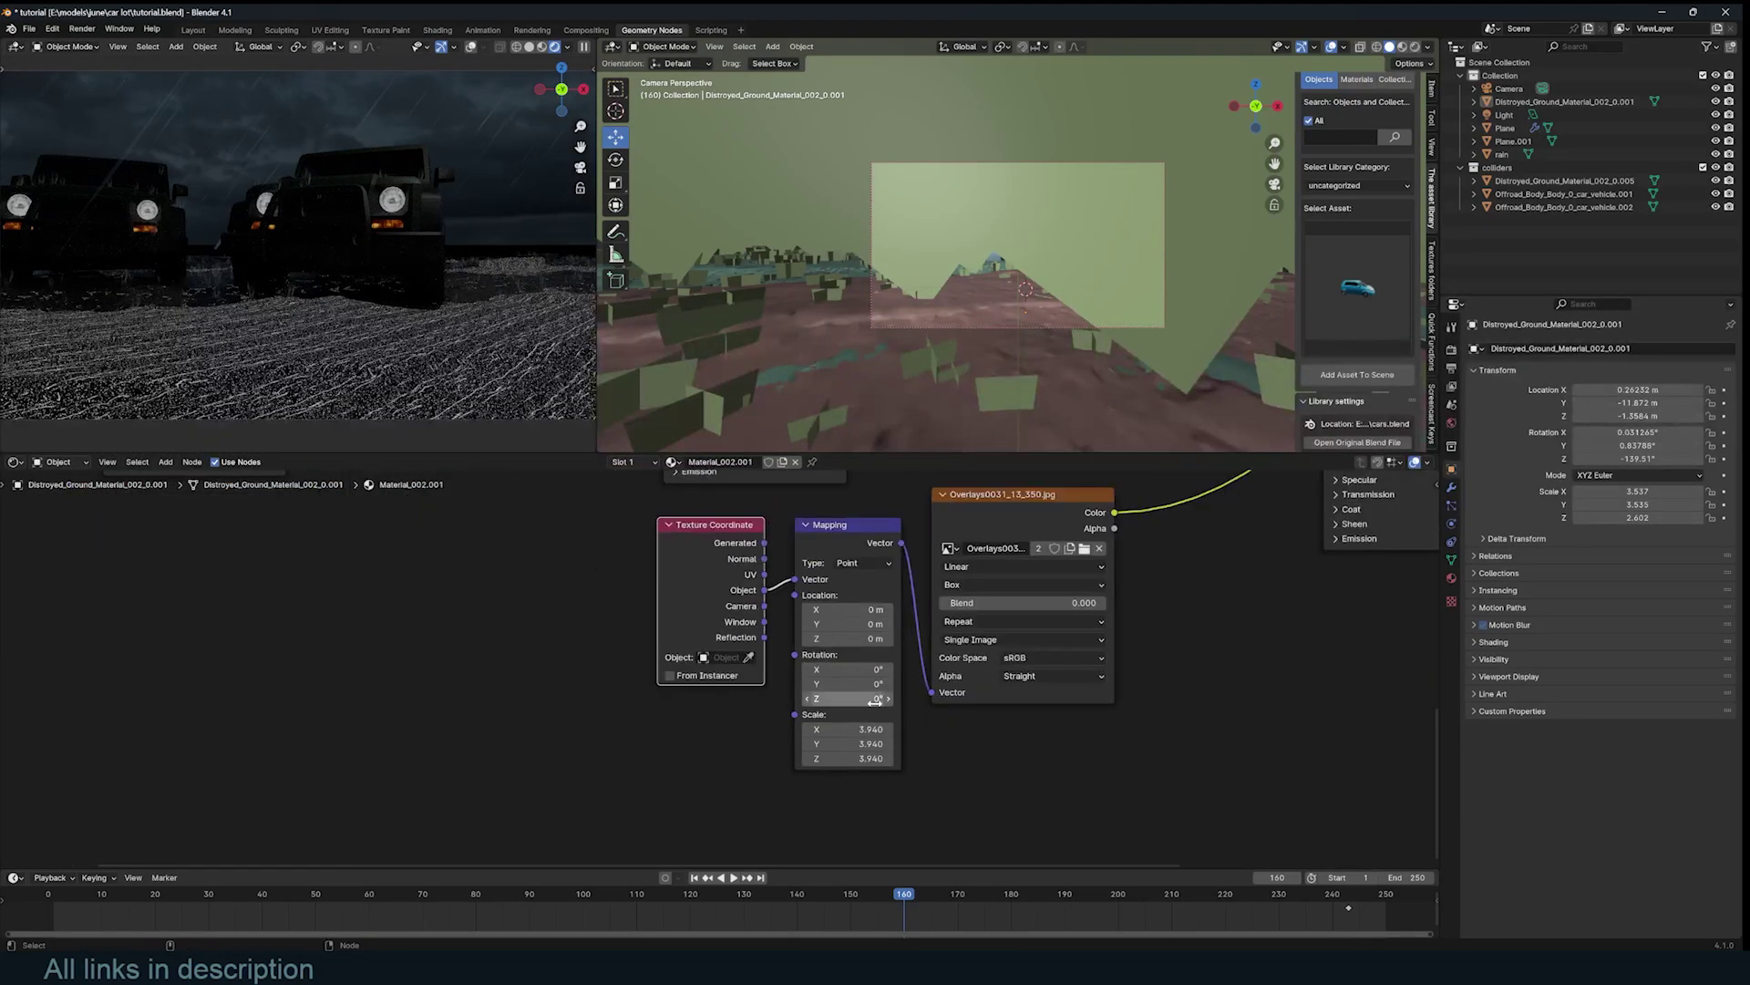
left_click_drag(875, 702, 837, 702)
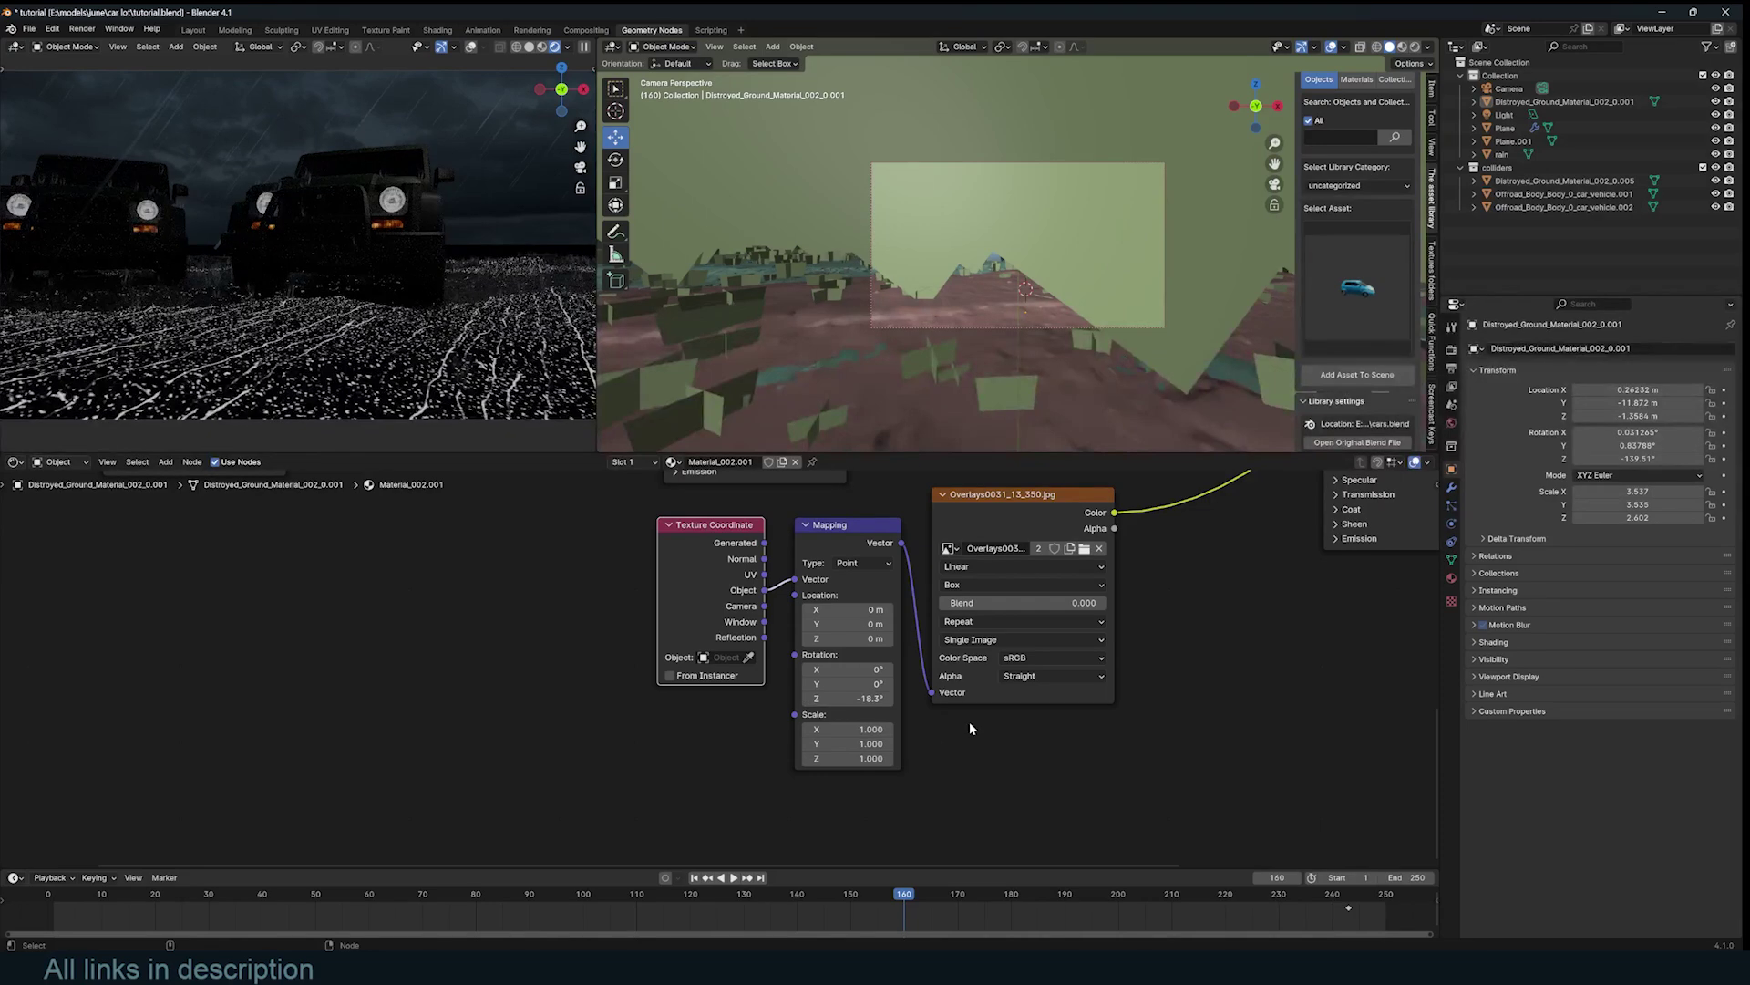
left_click_drag(857, 597, 857, 636)
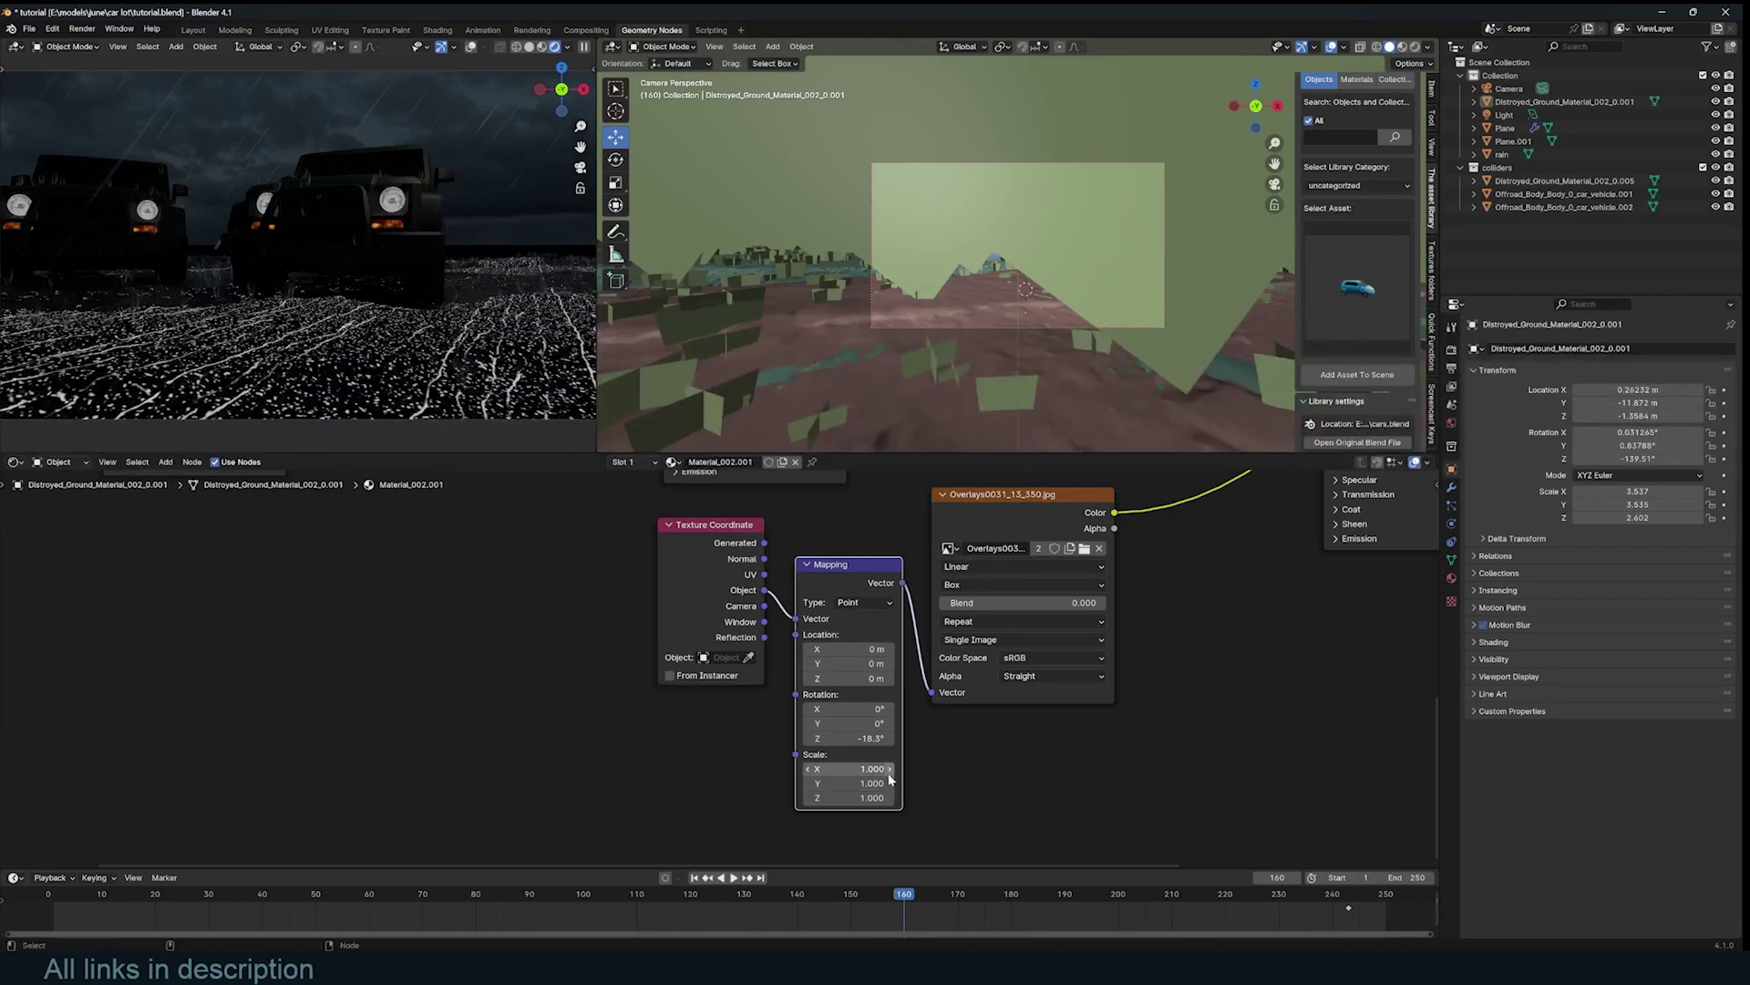
- Connect the overlay image's Color to the Fac input of the final Mix Shader
key("Home")
left_click_drag(744, 677, 953, 512)
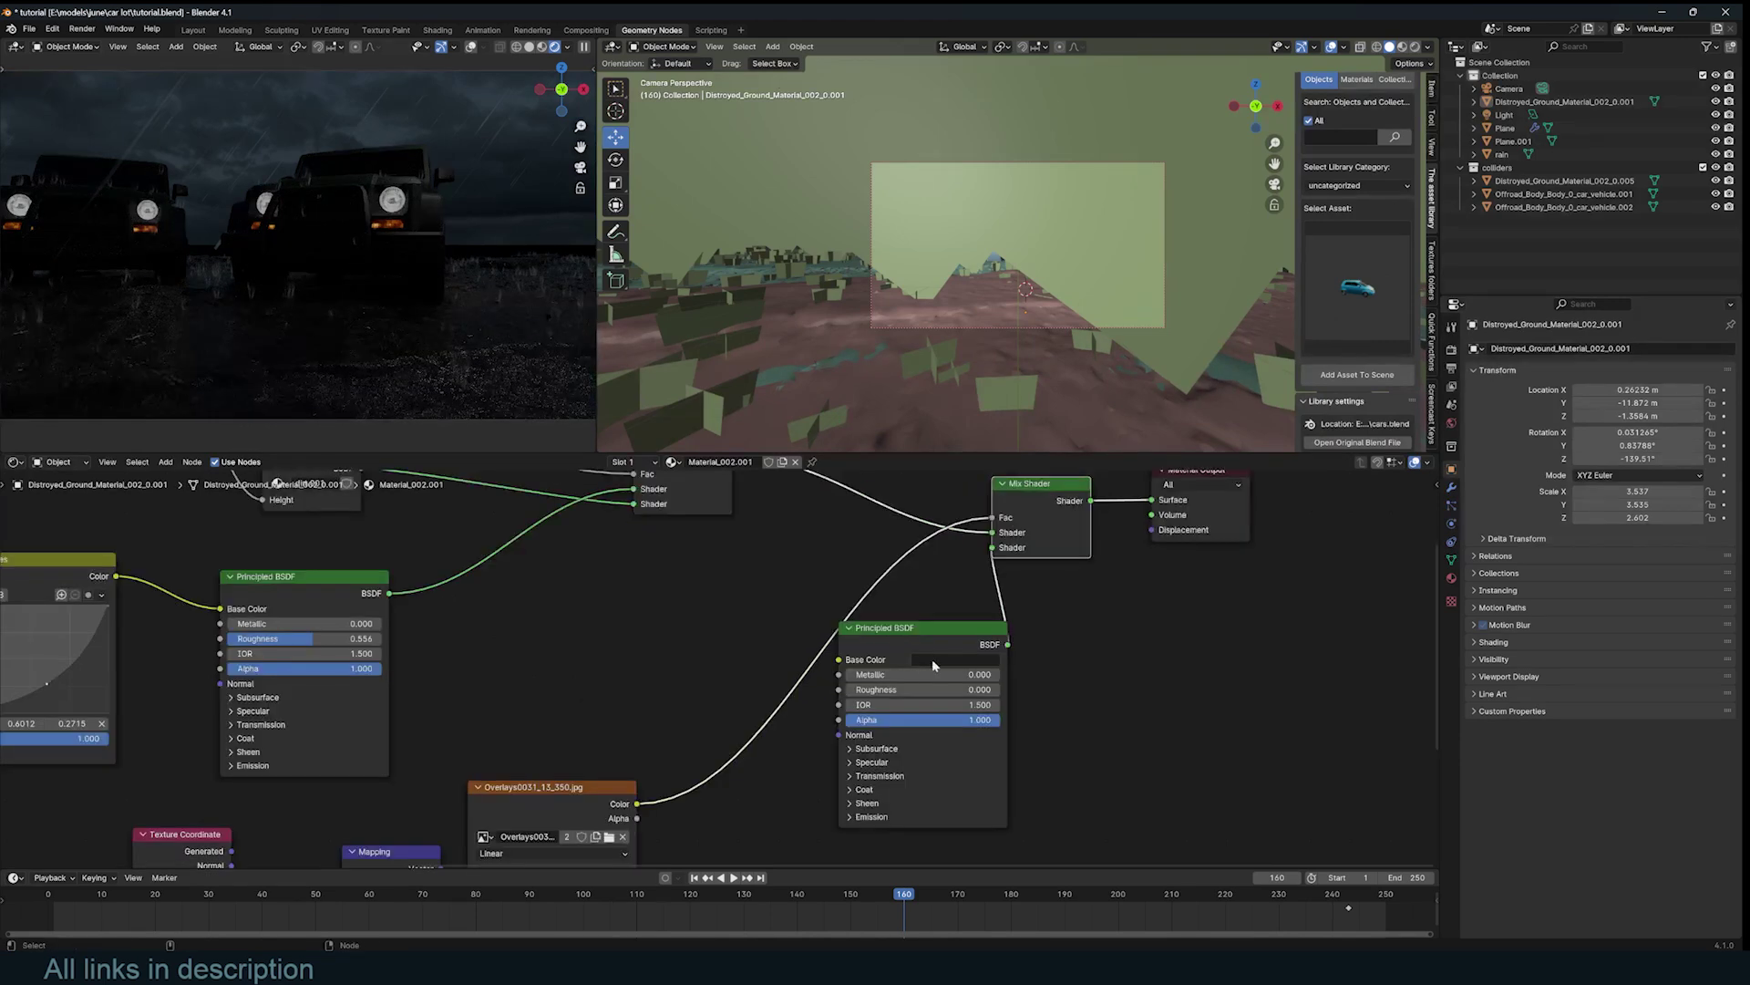
left_click(946, 655)
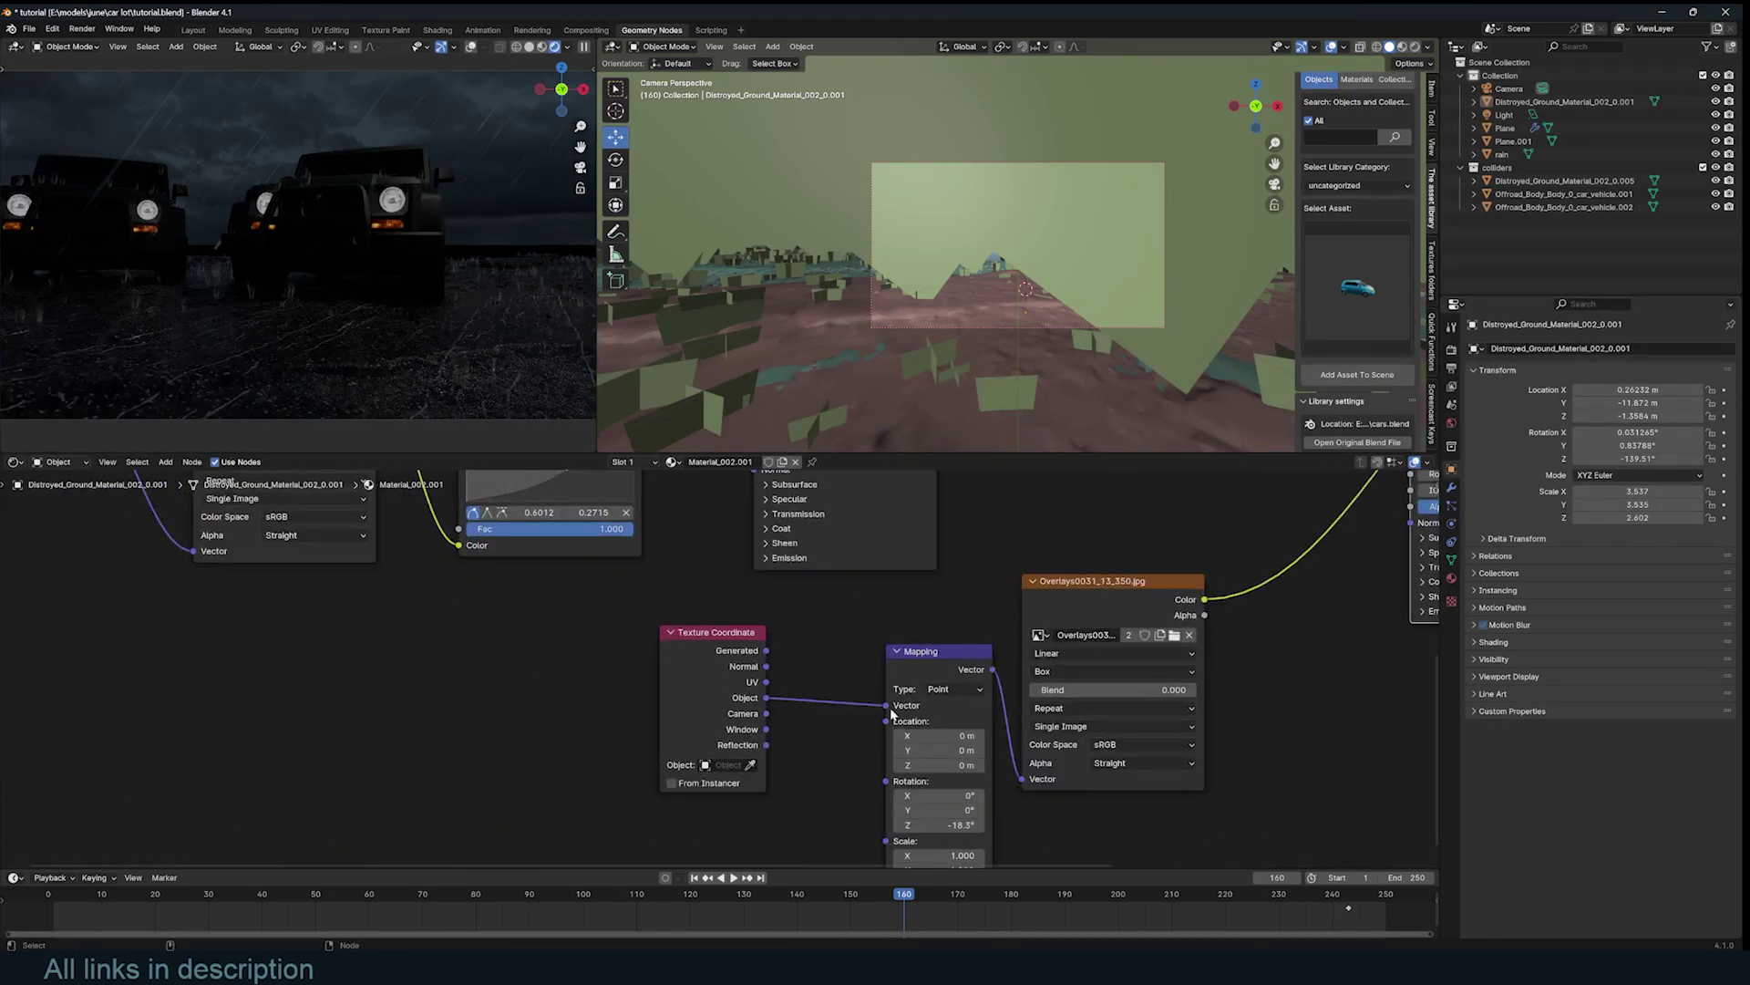
- Space out the overlay's Texture Coordinate and Mapping nodes, set the Z rotation to 141°, and try sliding the X location
left_click_drag(891, 715, 821, 706)
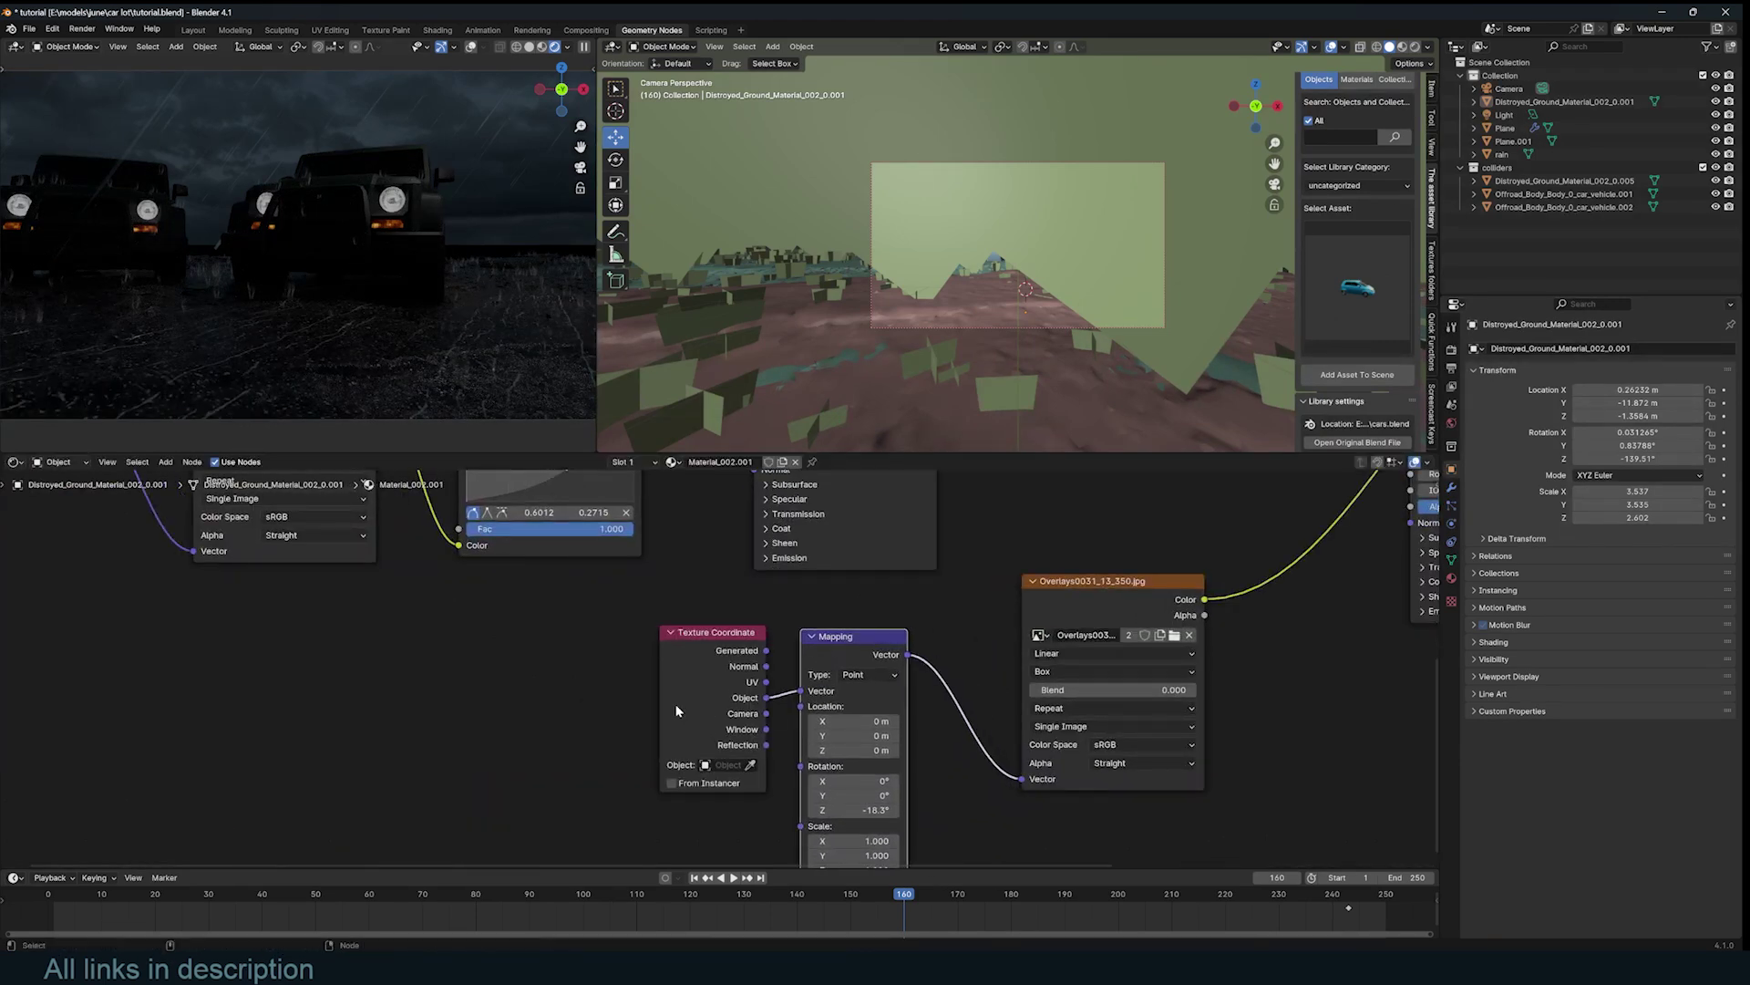
left_click_drag(676, 710, 583, 719)
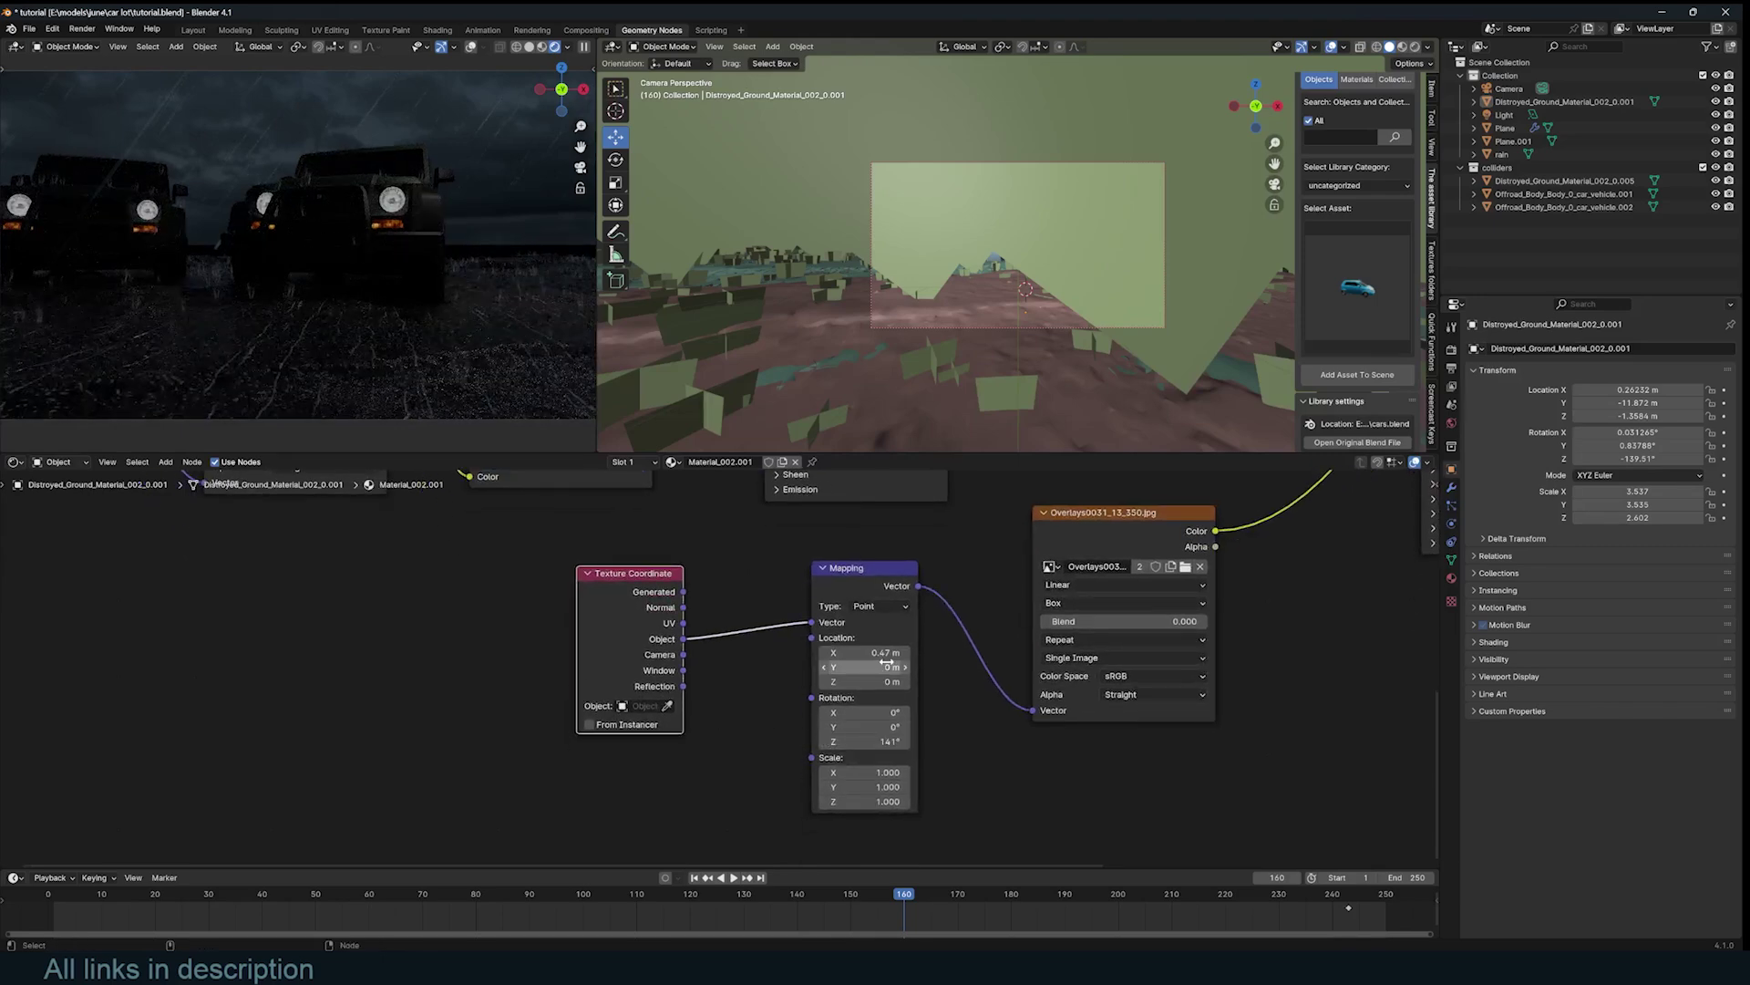
left_click_drag(880, 653, 916, 652)
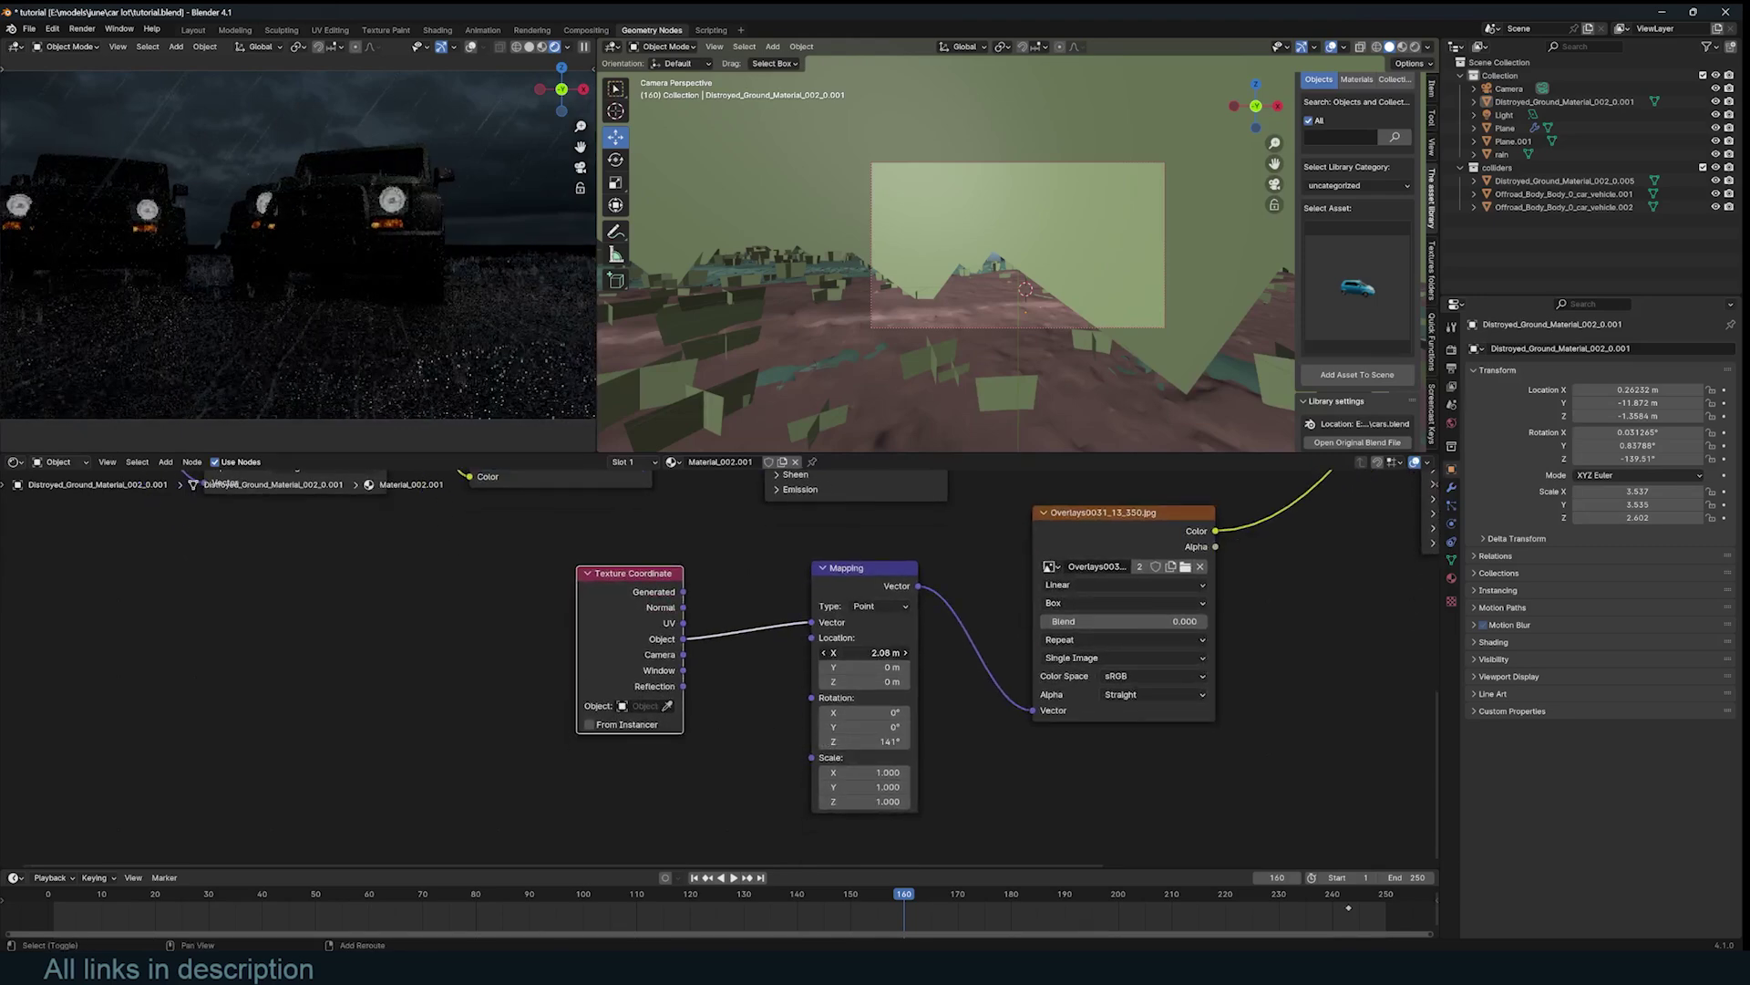
right_click(880, 653)
- Drive the overlay Mapping's X location with #frame/100 and save the file
left_click(871, 653)
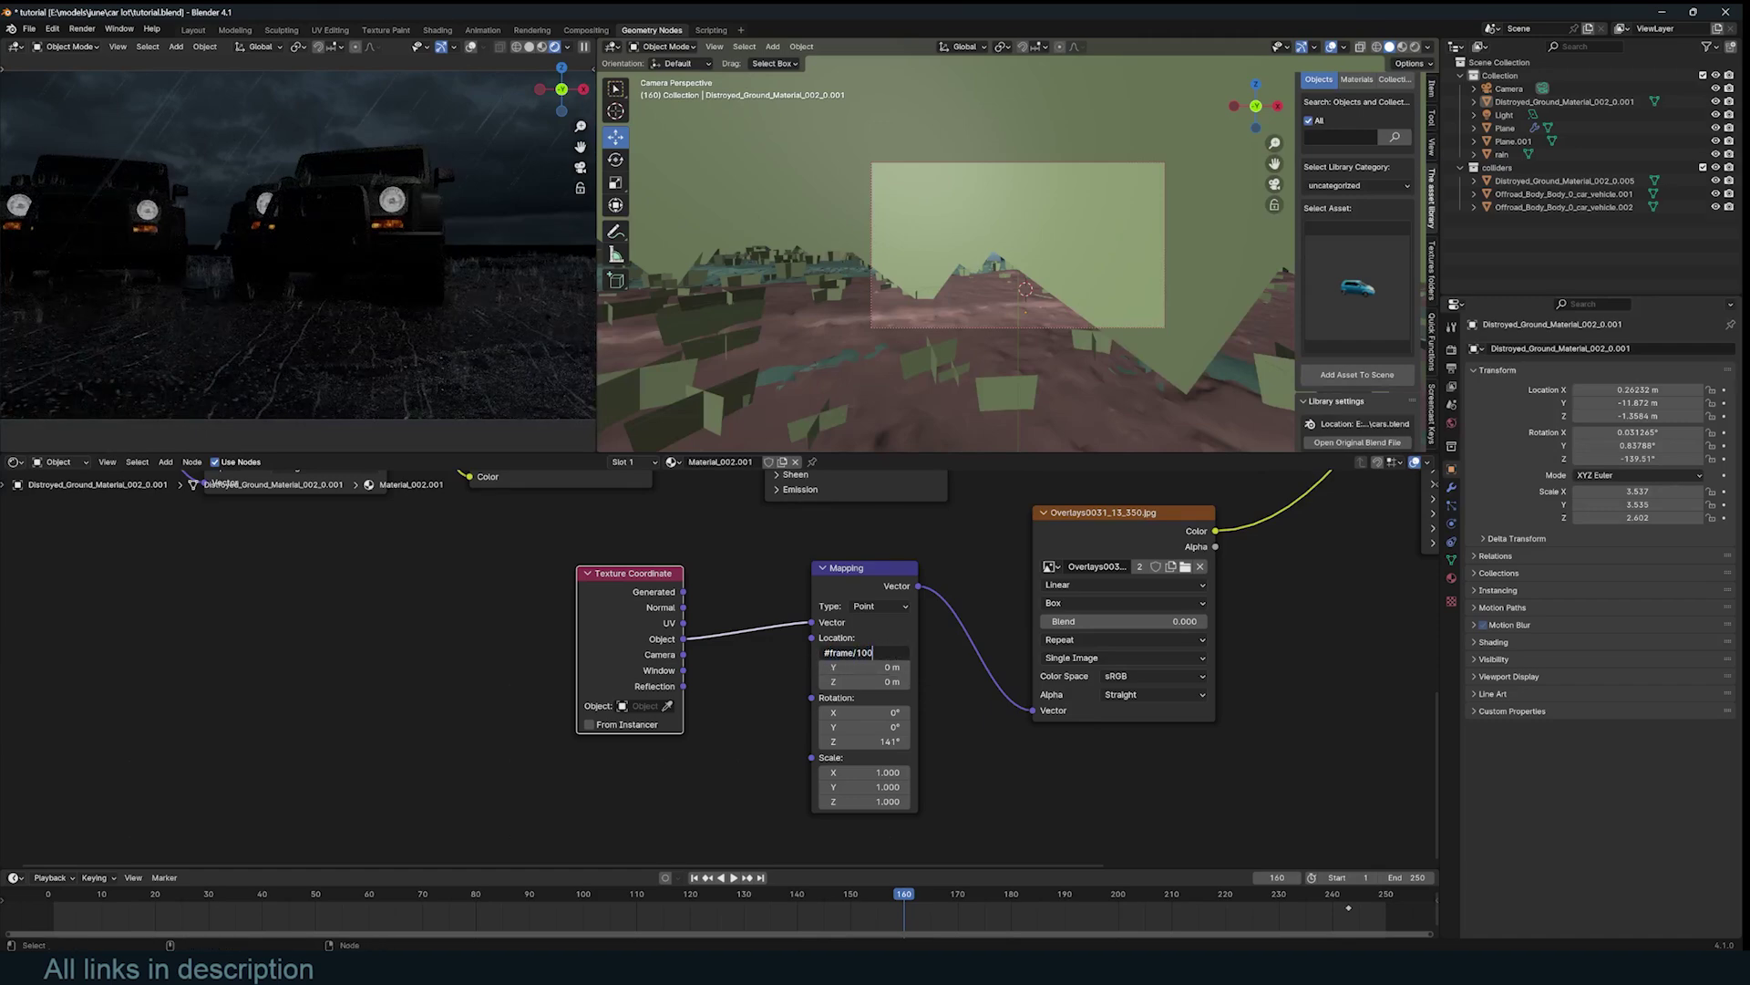
type("#frame/100")
key("Return")
middle_click_drag(984, 666, 943, 676)
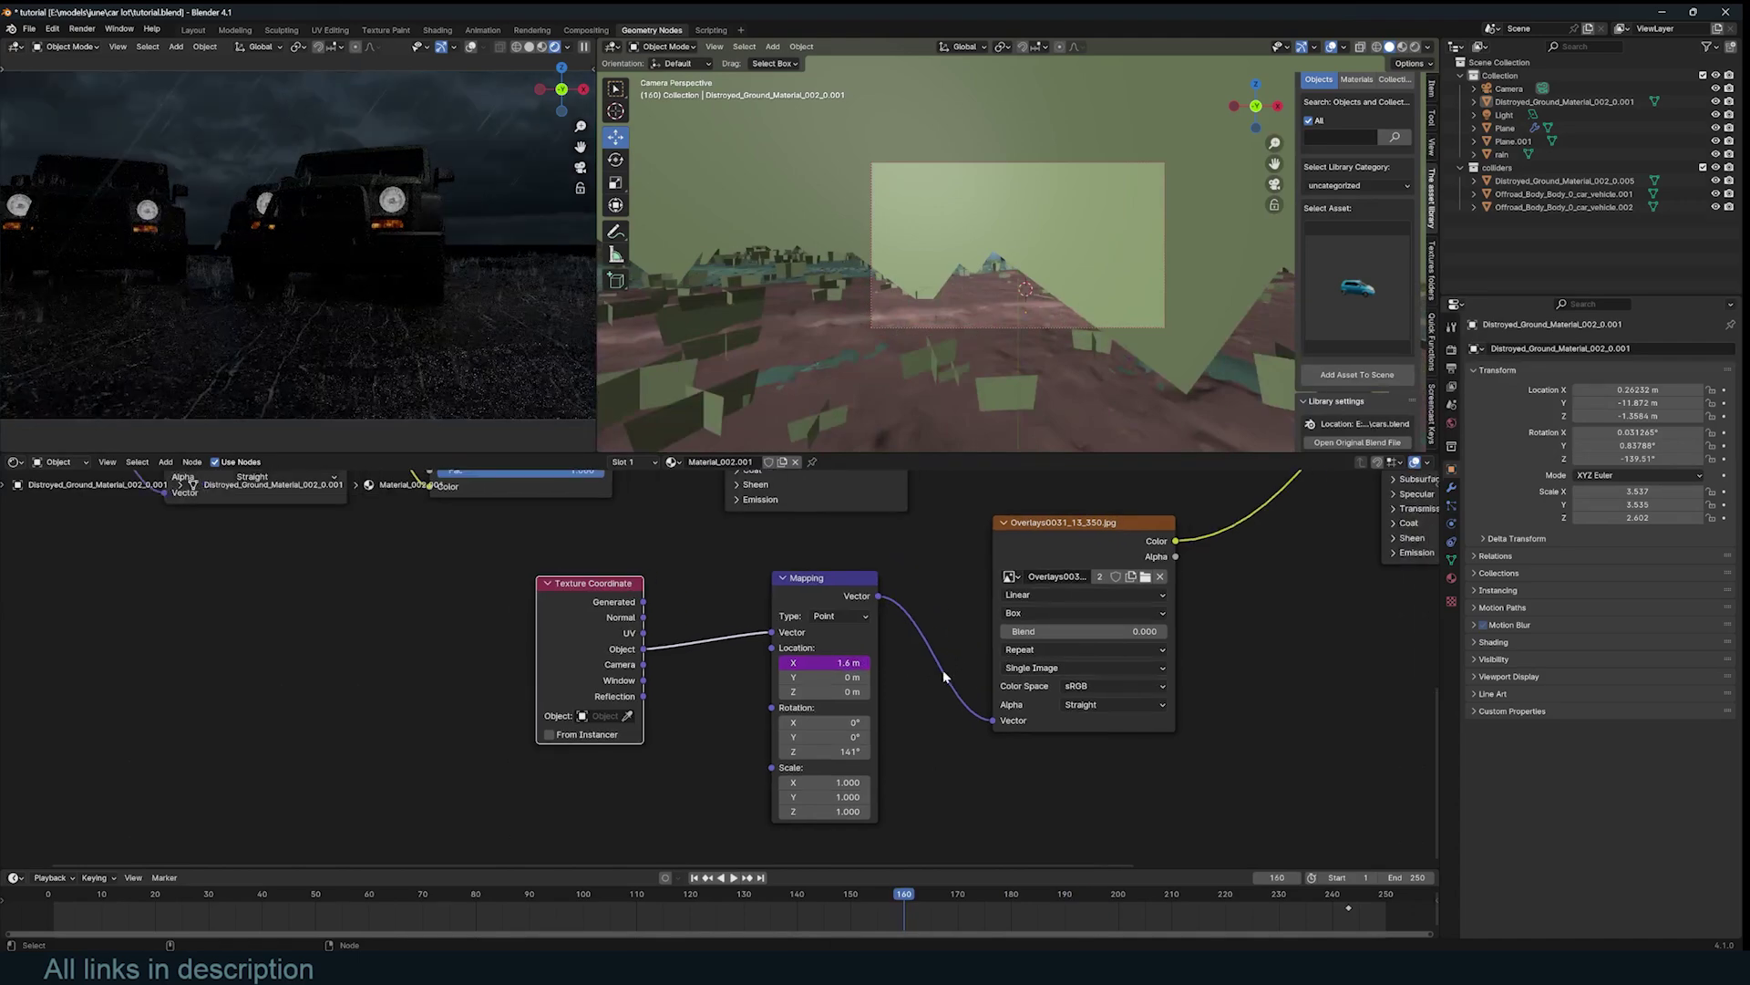
key("ctrl+s")
- Add a Bump node between the overlay image's Color and the dark Principled BSDF's Normal input
middle_click_drag(796, 693, 891, 655)
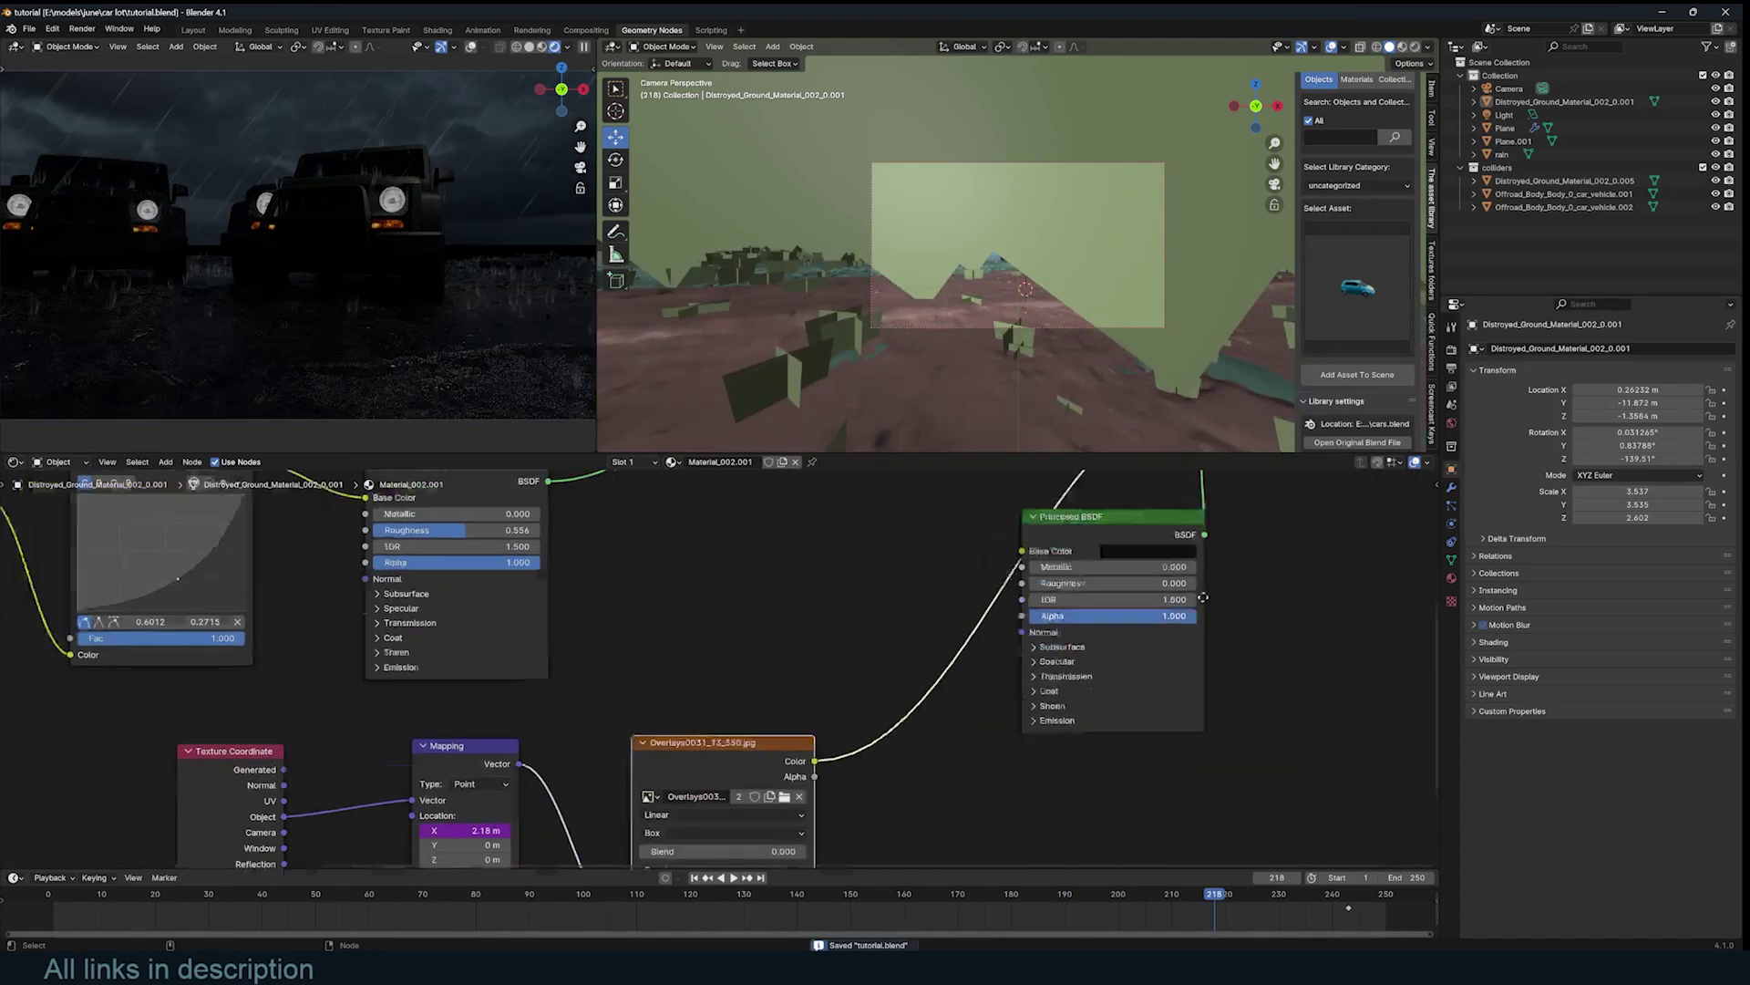
middle_click_drag(798, 726, 857, 663)
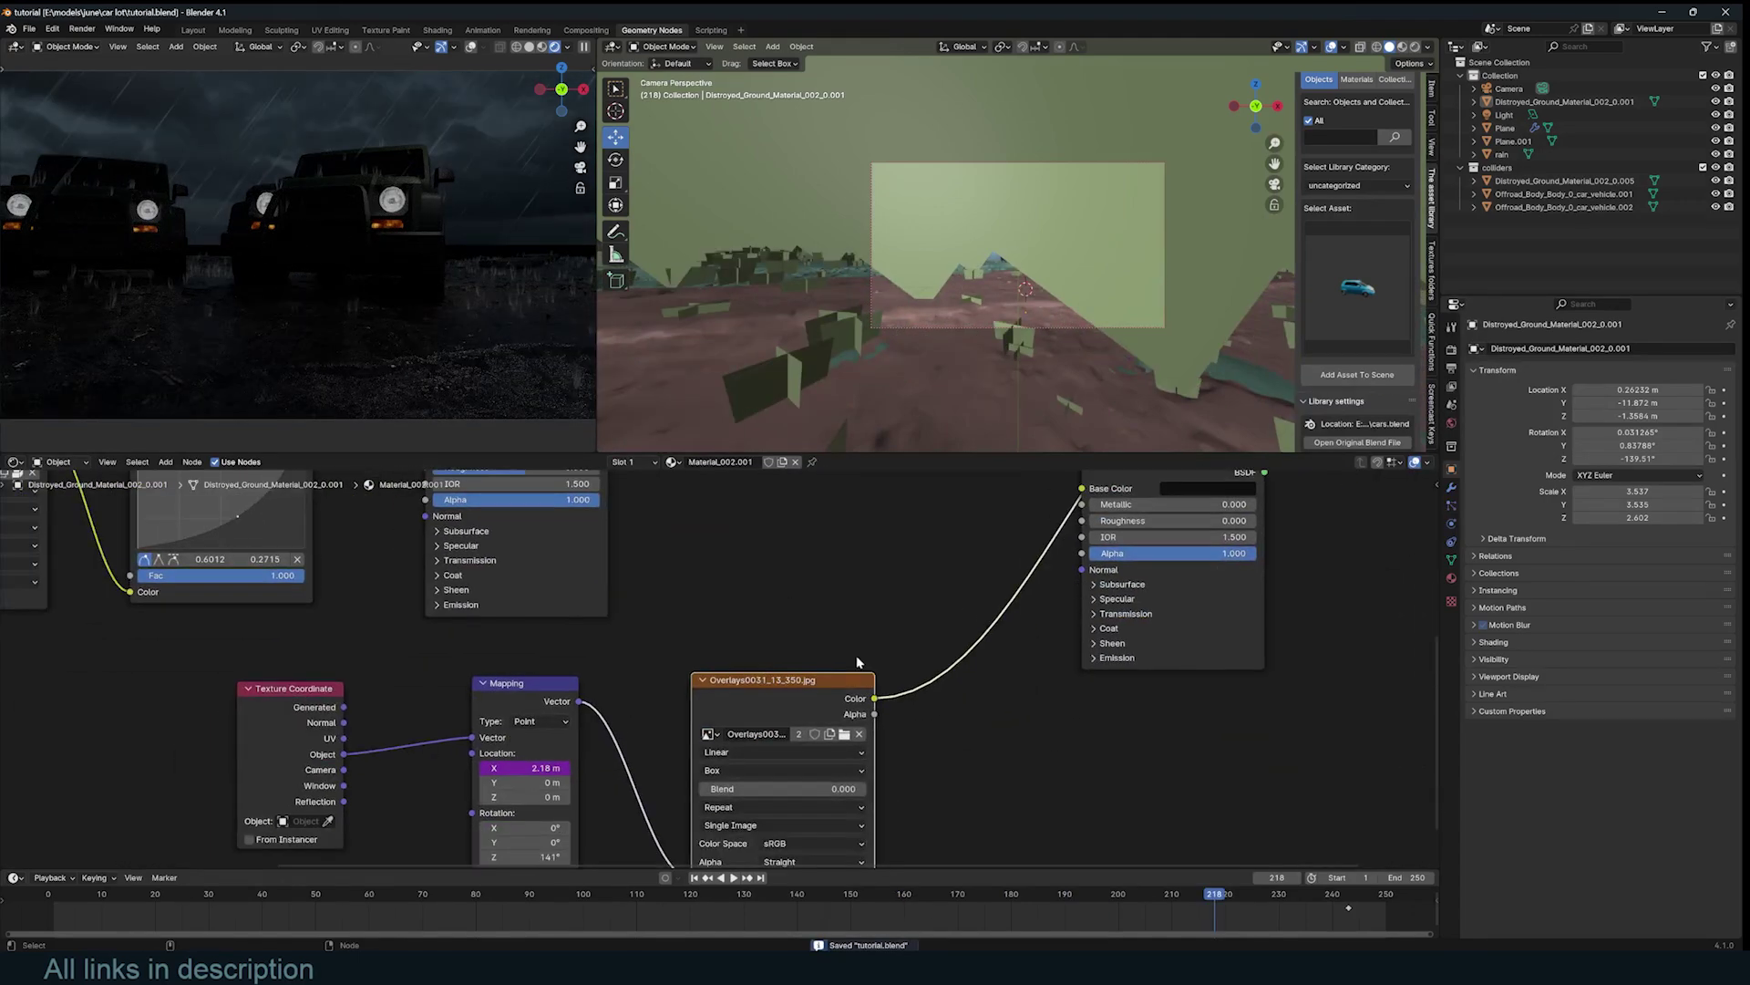
left_click_drag(852, 679, 912, 547)
type("bum")
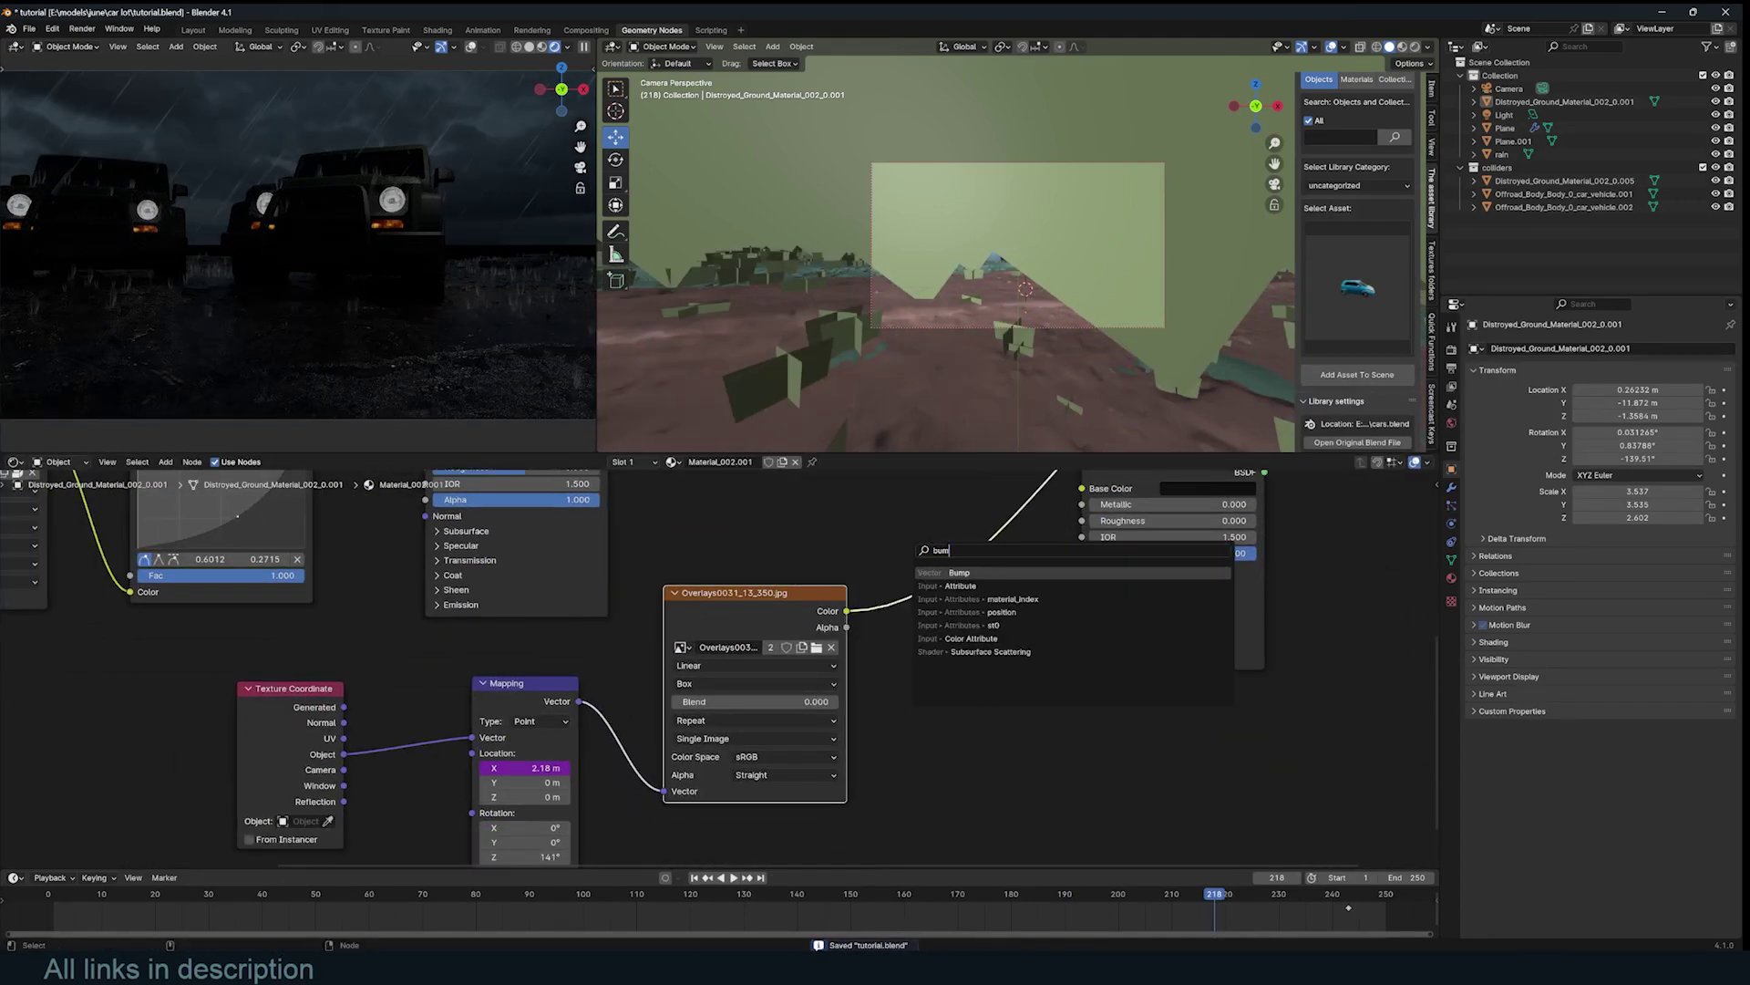
key("Return")
left_click_drag(846, 611, 917, 711)
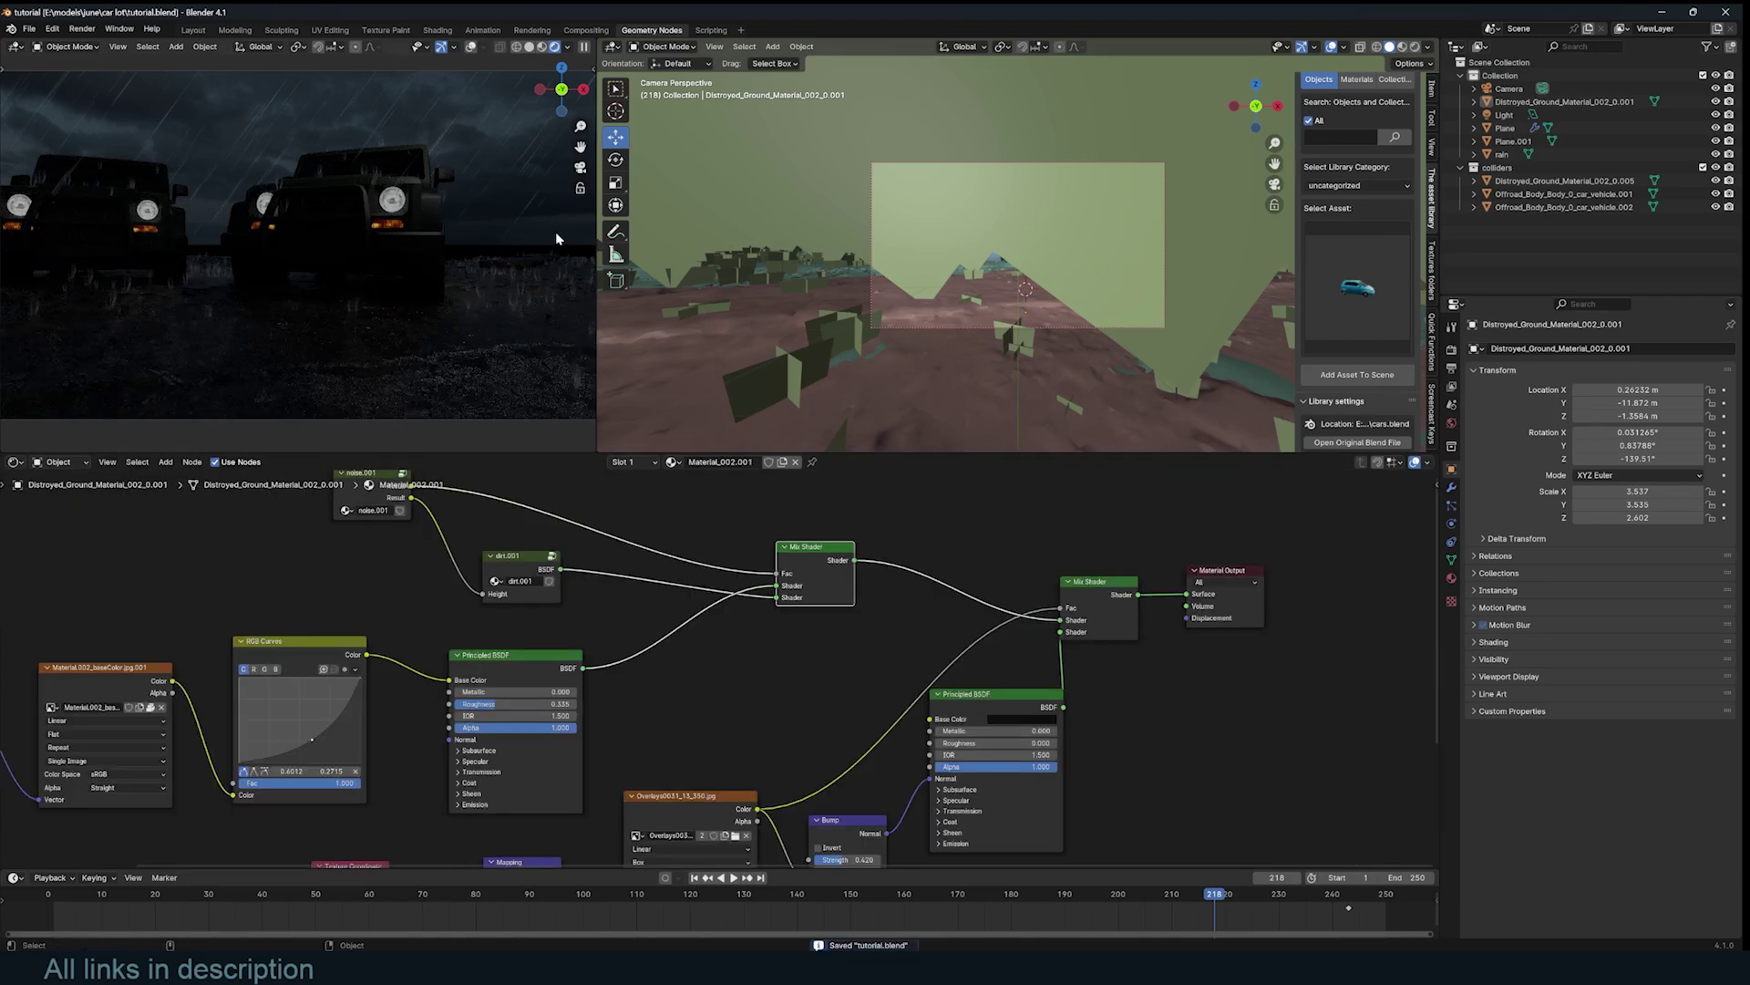
- Hide the rain Plane object and select the Offroad_Body_Body_0_car_vehicle.001 body
middle_click_drag(556, 233, 474, 274)
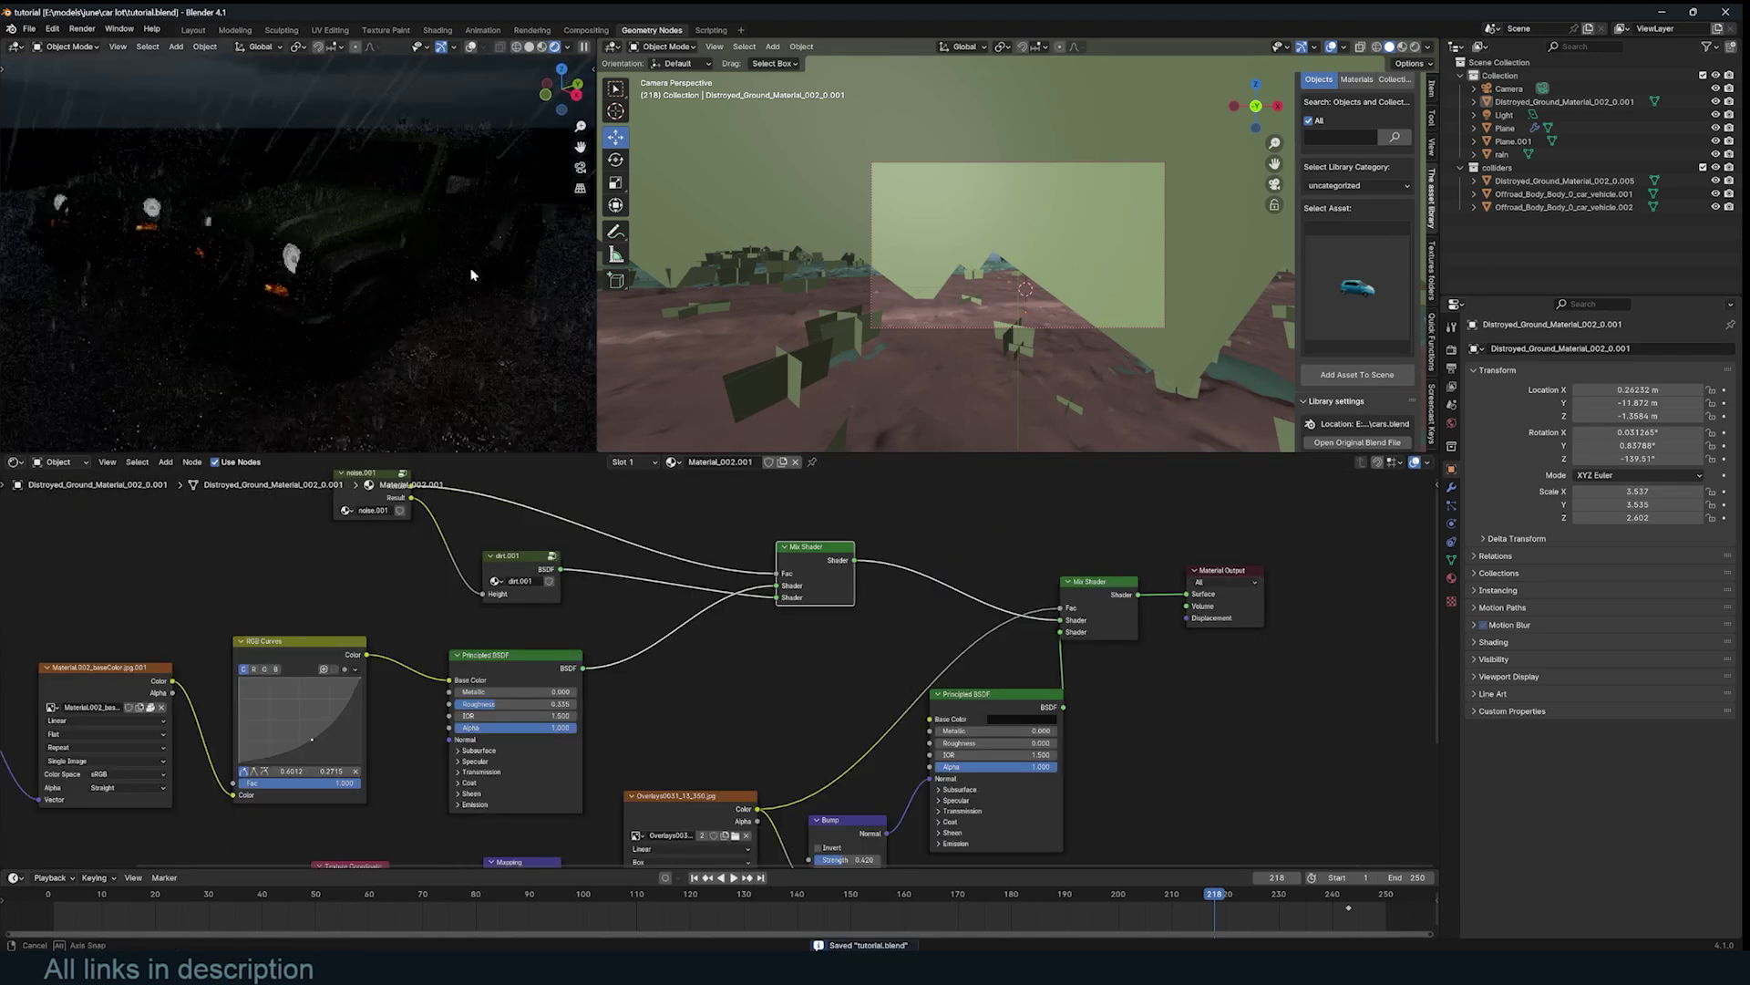
scroll(474, 274, "up", 5)
left_click(312, 266)
scroll(853, 528, "down", 3)
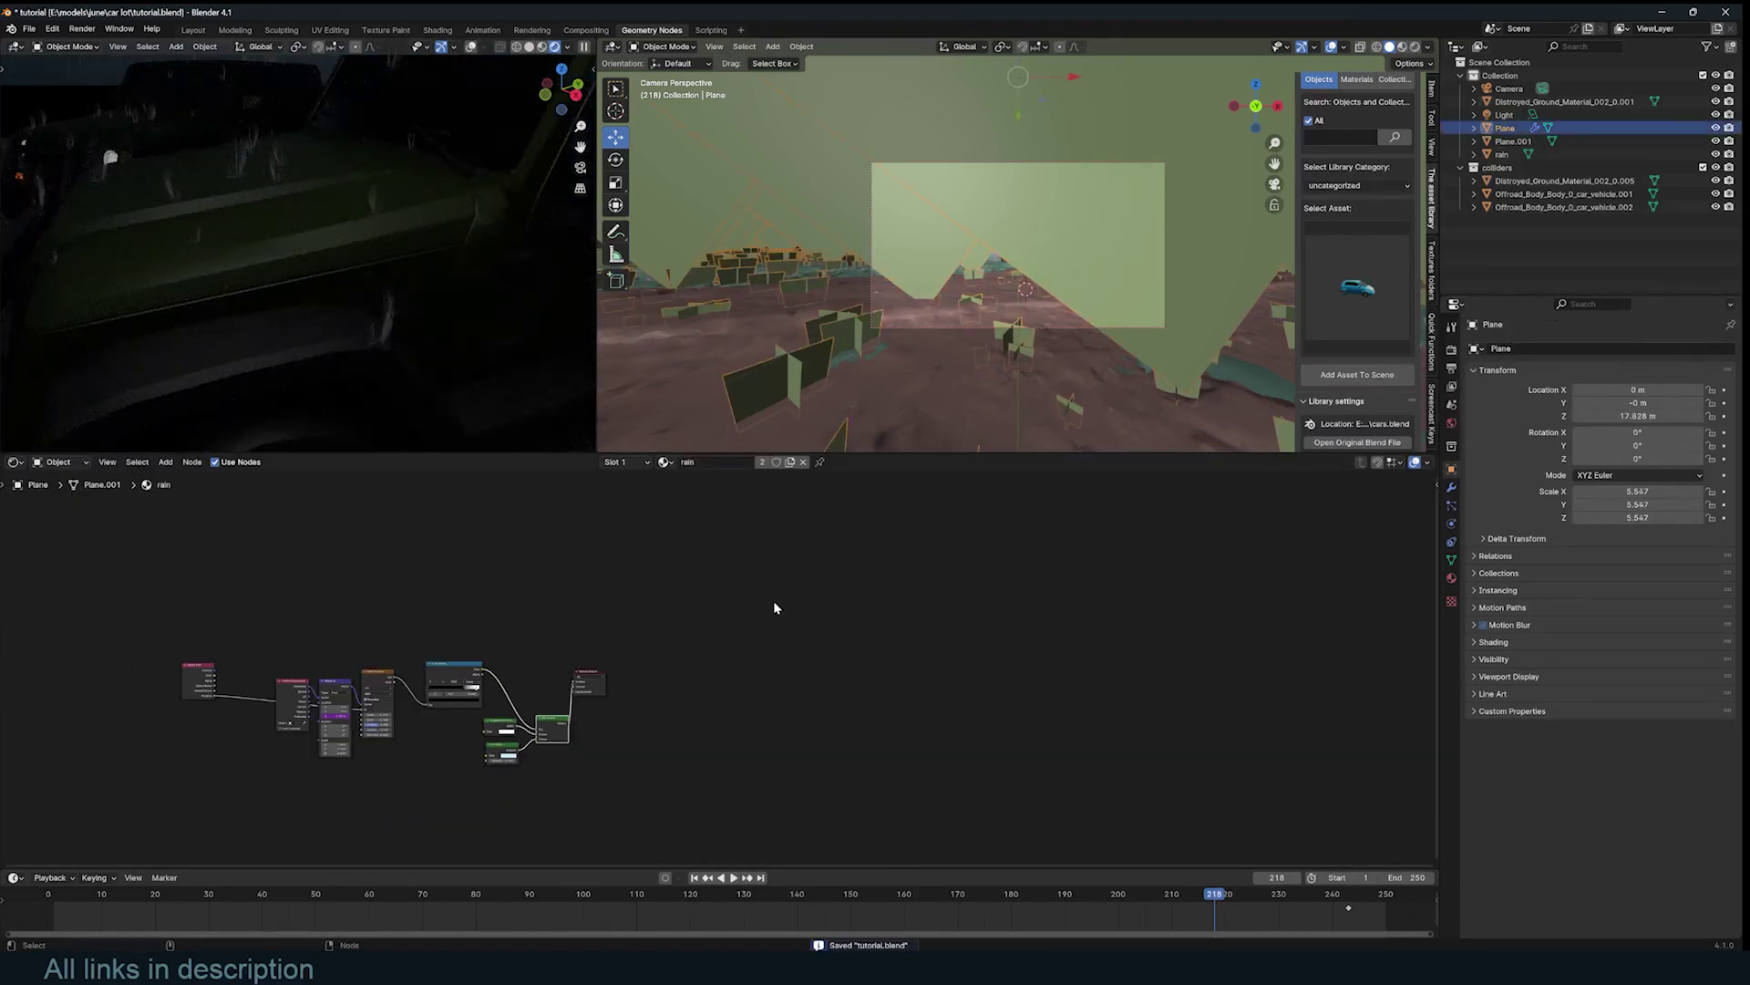
scroll(860, 586, "up", 2)
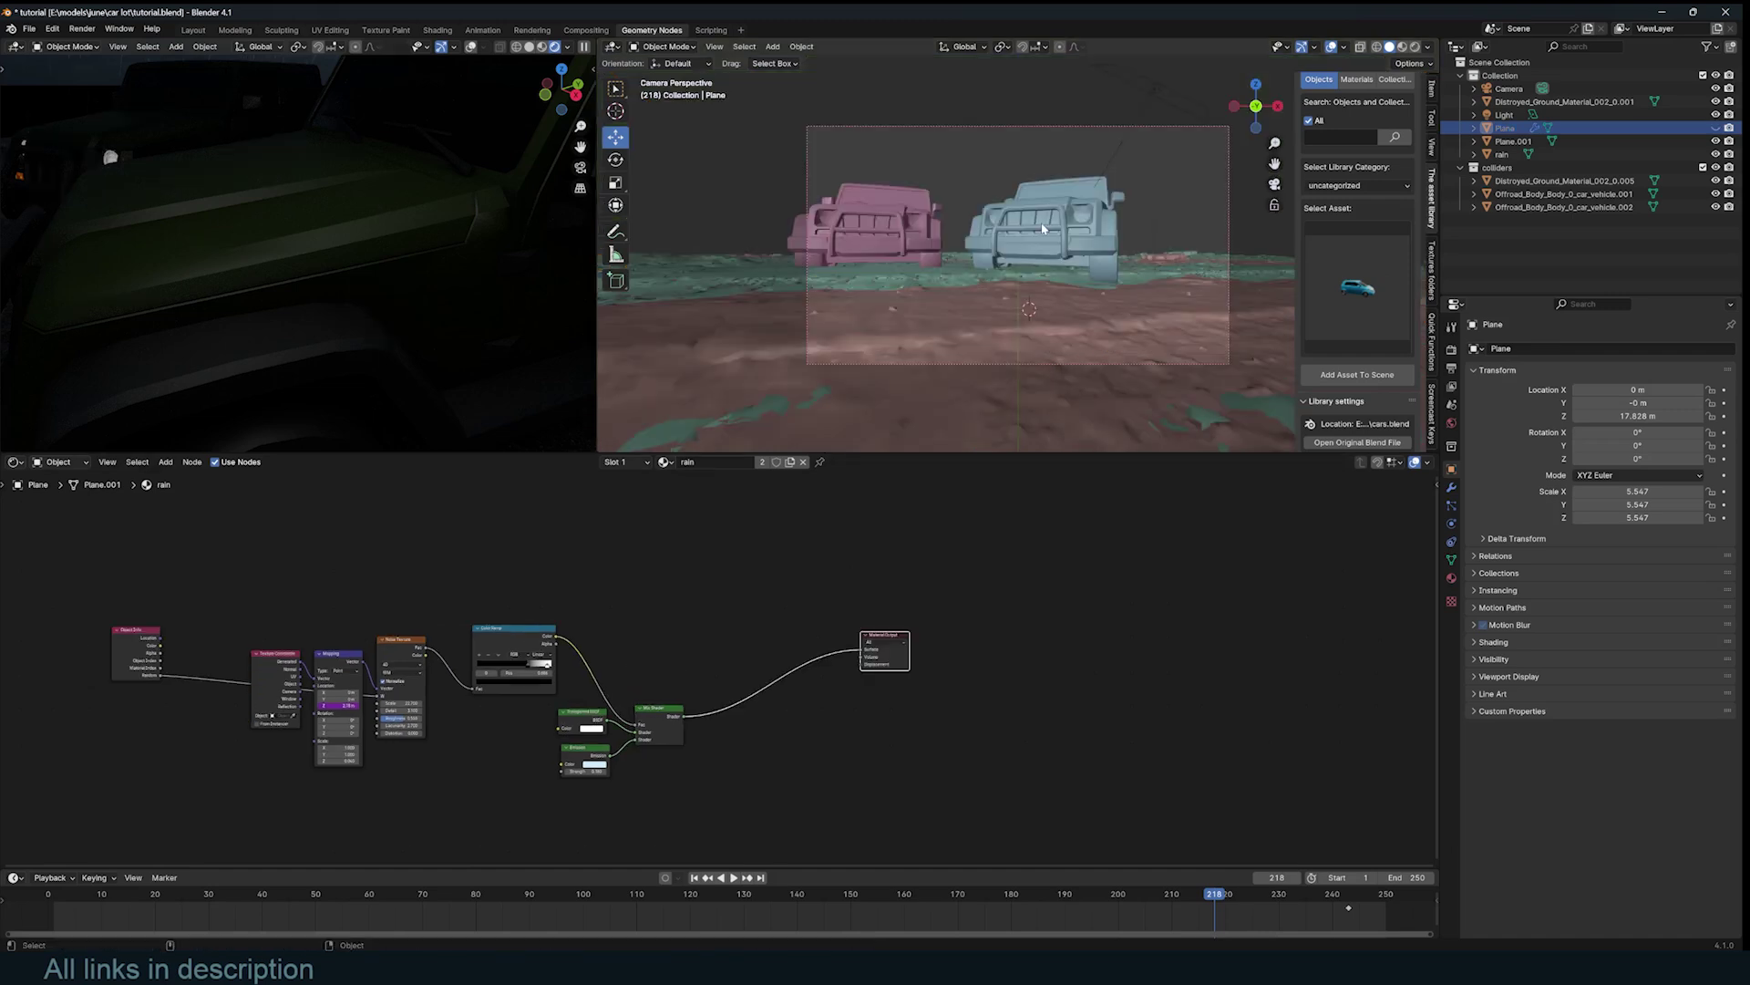
left_click(1044, 229)
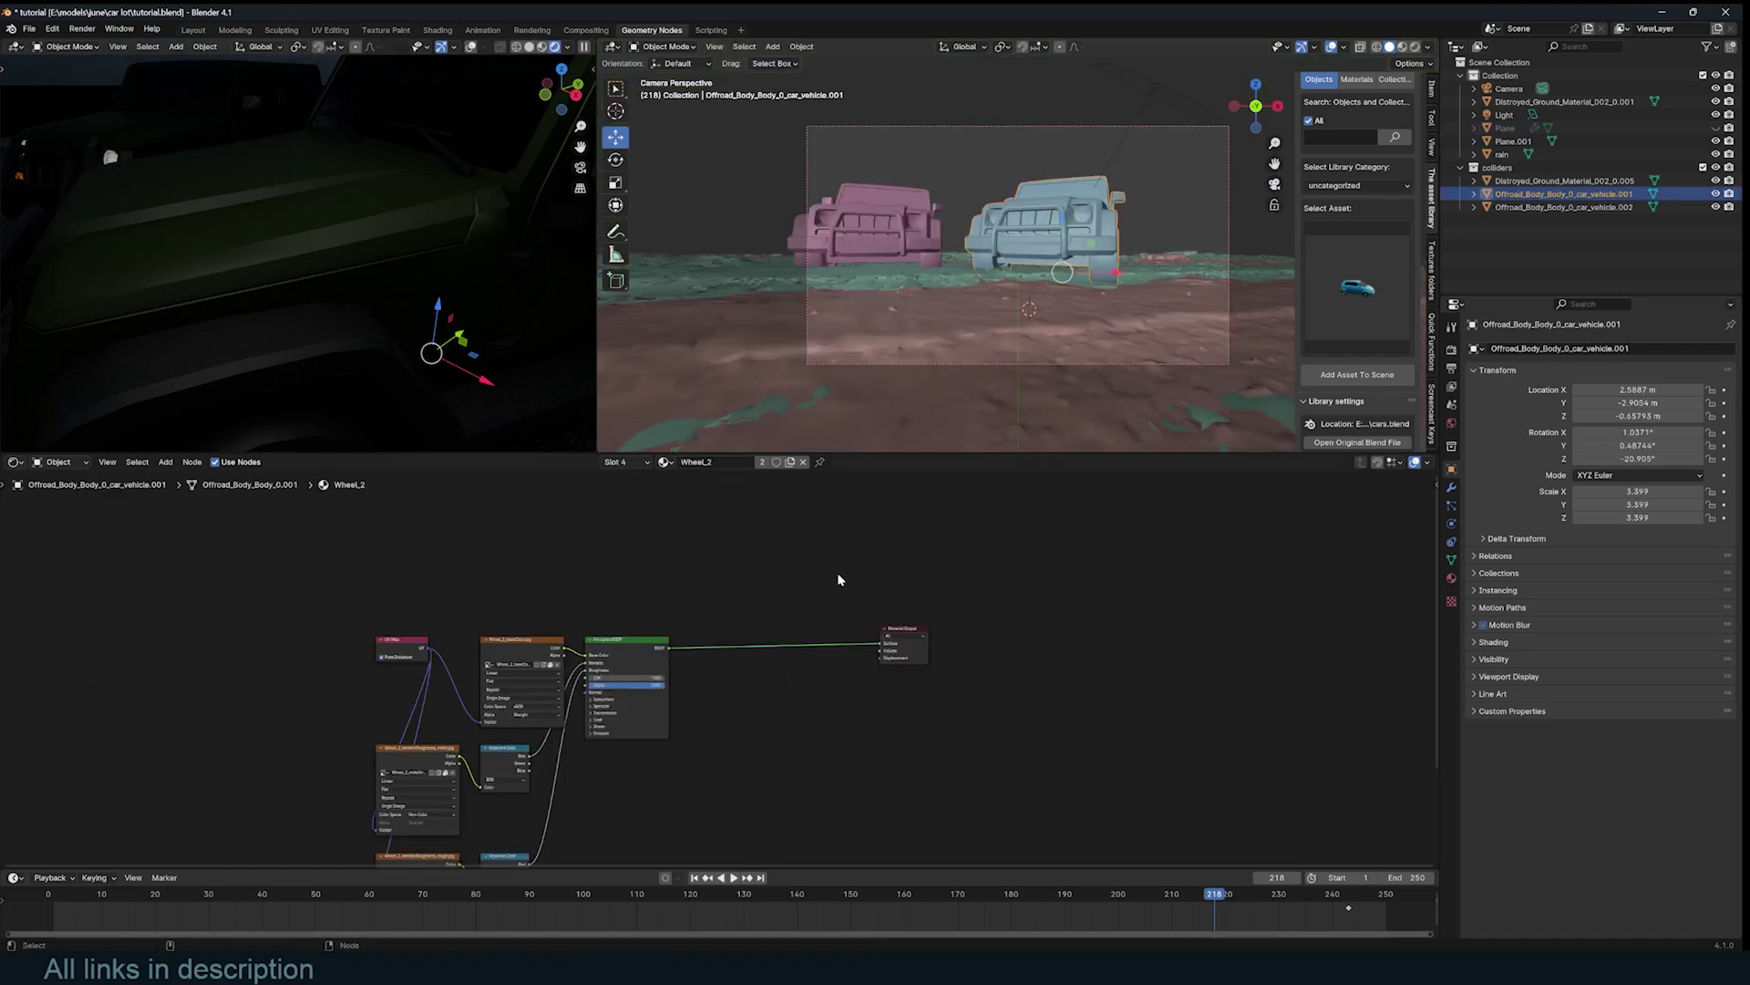
- Open the vehicle body's Body_3 material for editing in the shader nodes
middle_click_drag(530, 580, 825, 545)
scroll(825, 544, "up", 1)
key("shift+a")
left_click(825, 544)
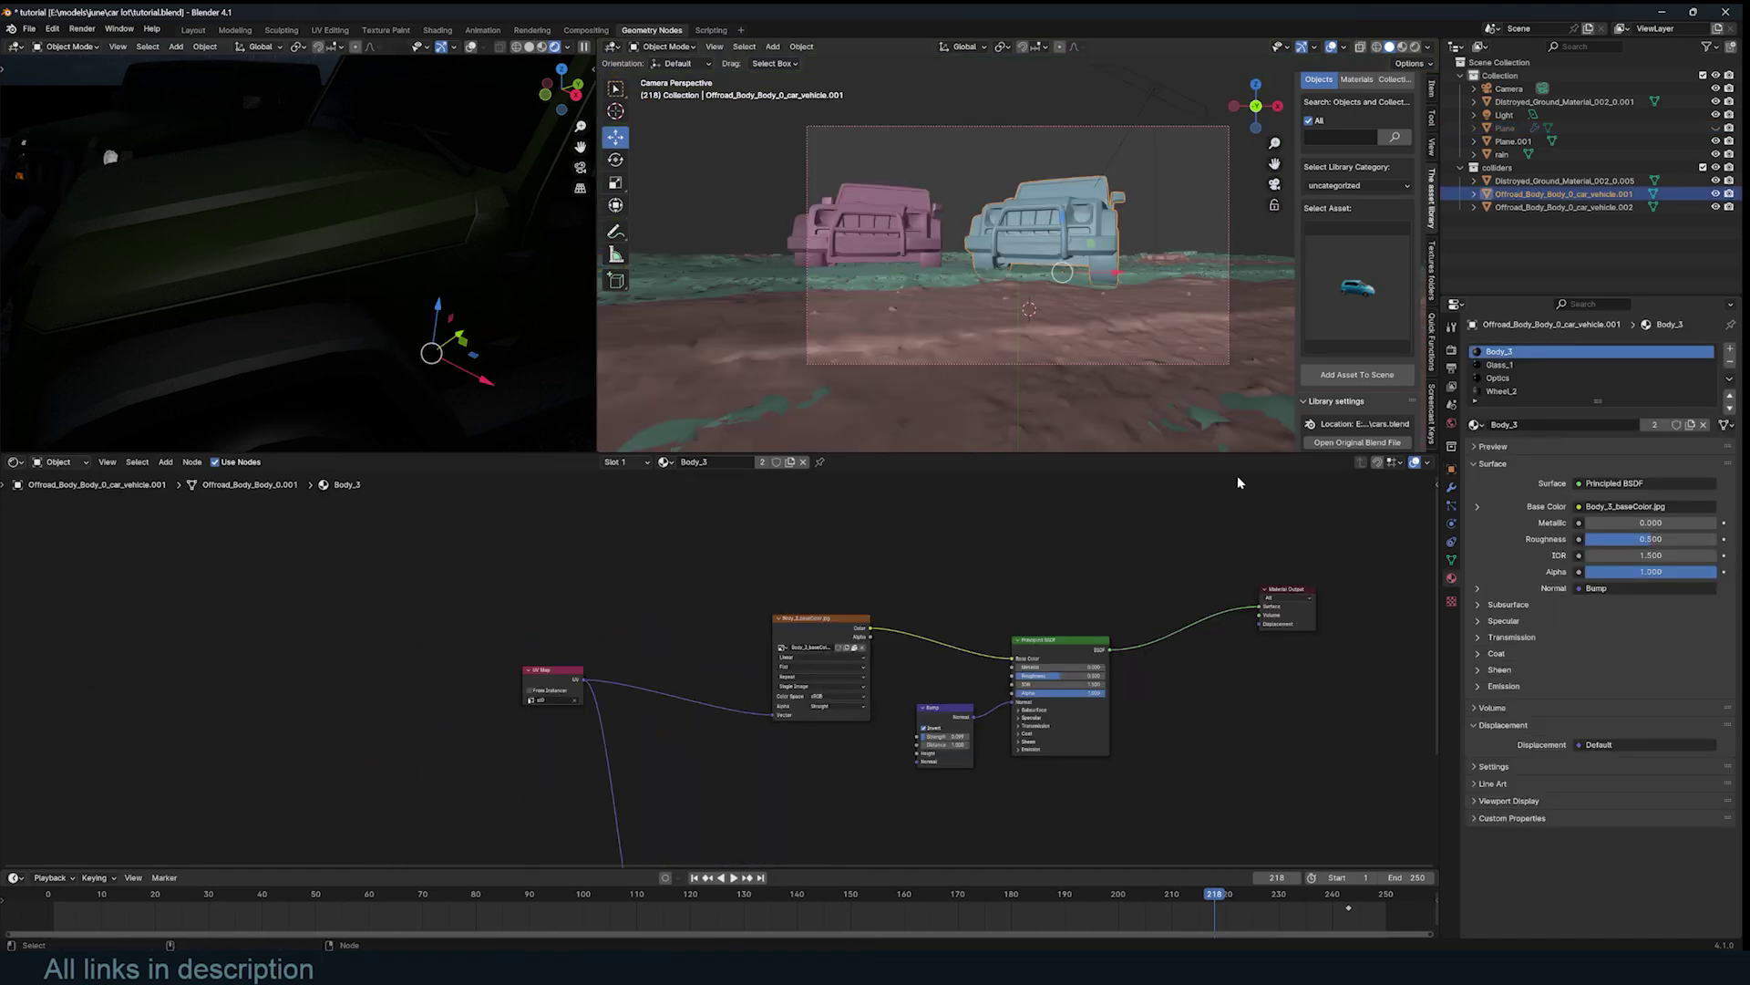
- Add the Overlays0031_13_350.jpg image texture to the Body_3 material, preview it on the vehicle, and place it above the base color nodes
middle_click_drag(981, 547, 877, 571)
scroll(342, 283, "down", 3)
middle_click_drag(341, 283, 410, 266)
scroll(820, 536, "up", 2)
key("shift+a")
left_click(906, 522)
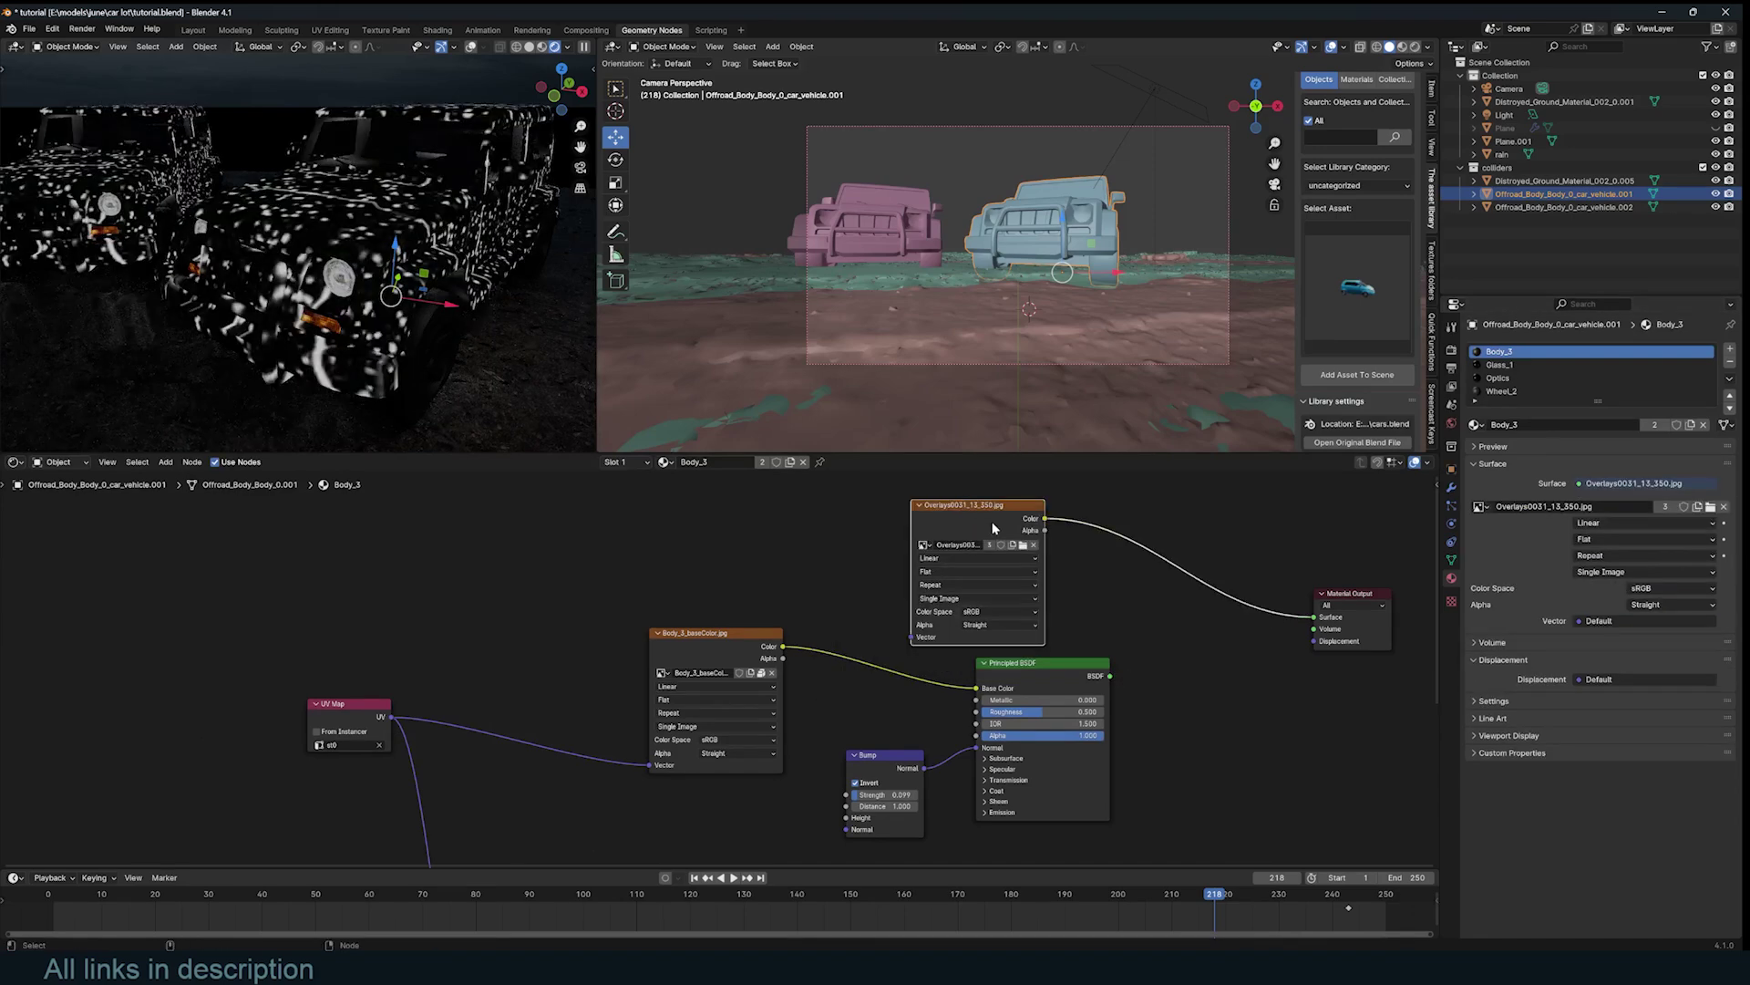
left_click_drag(994, 528, 497, 471)
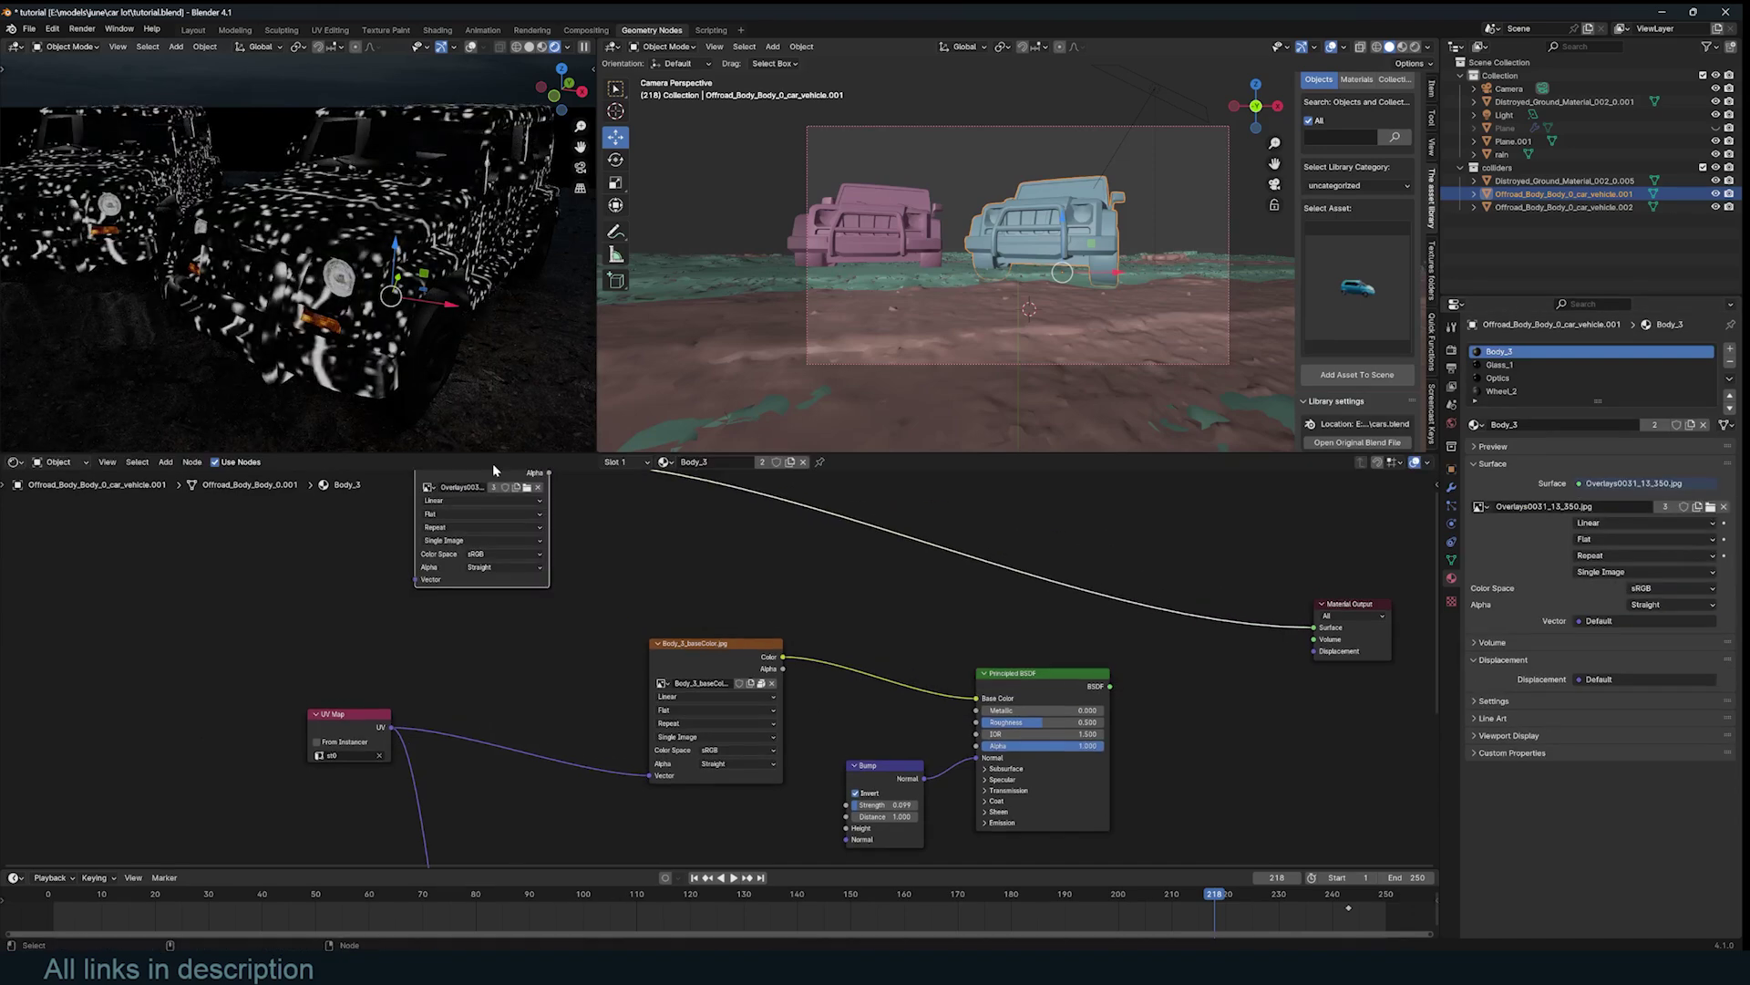
middle_click_drag(478, 494, 640, 581)
- Give the overlay image Texture Coordinate and Mapping nodes using Object coordinates, and set its projection to Box
key("ctrl+t")
middle_click_drag(454, 615, 604, 610)
scroll(604, 611, "up", 2)
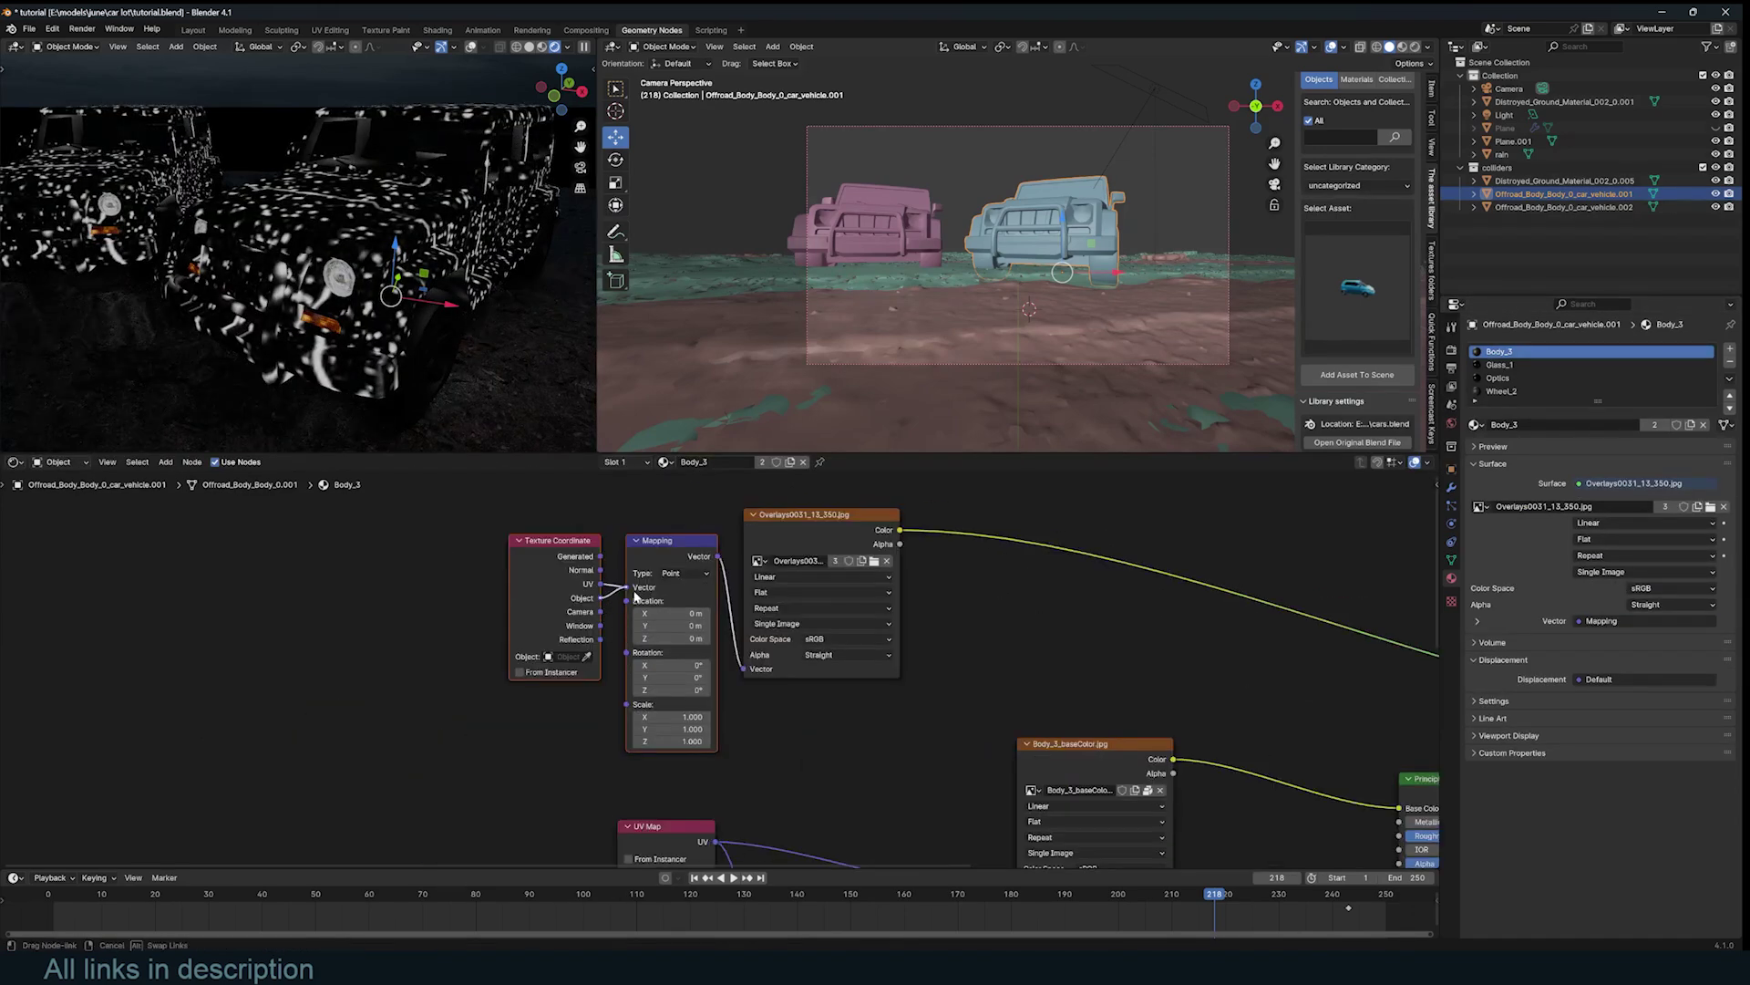
left_click_drag(635, 594, 628, 588)
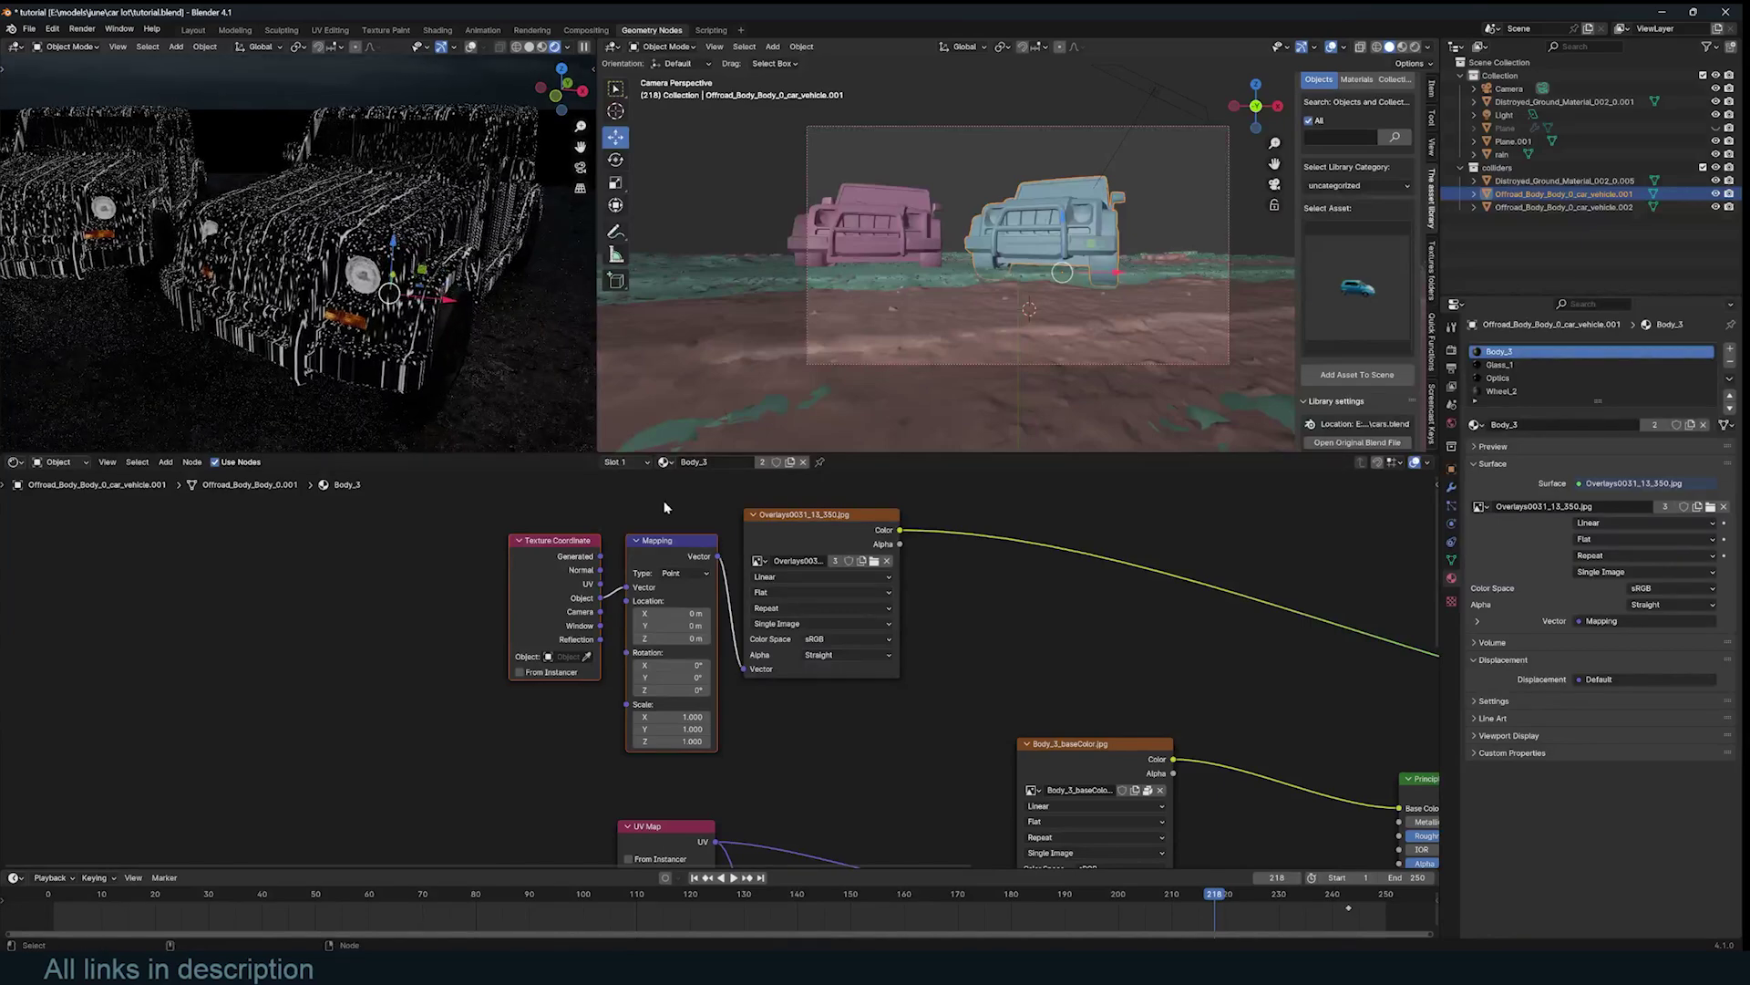
left_click(798, 593)
left_click(786, 636)
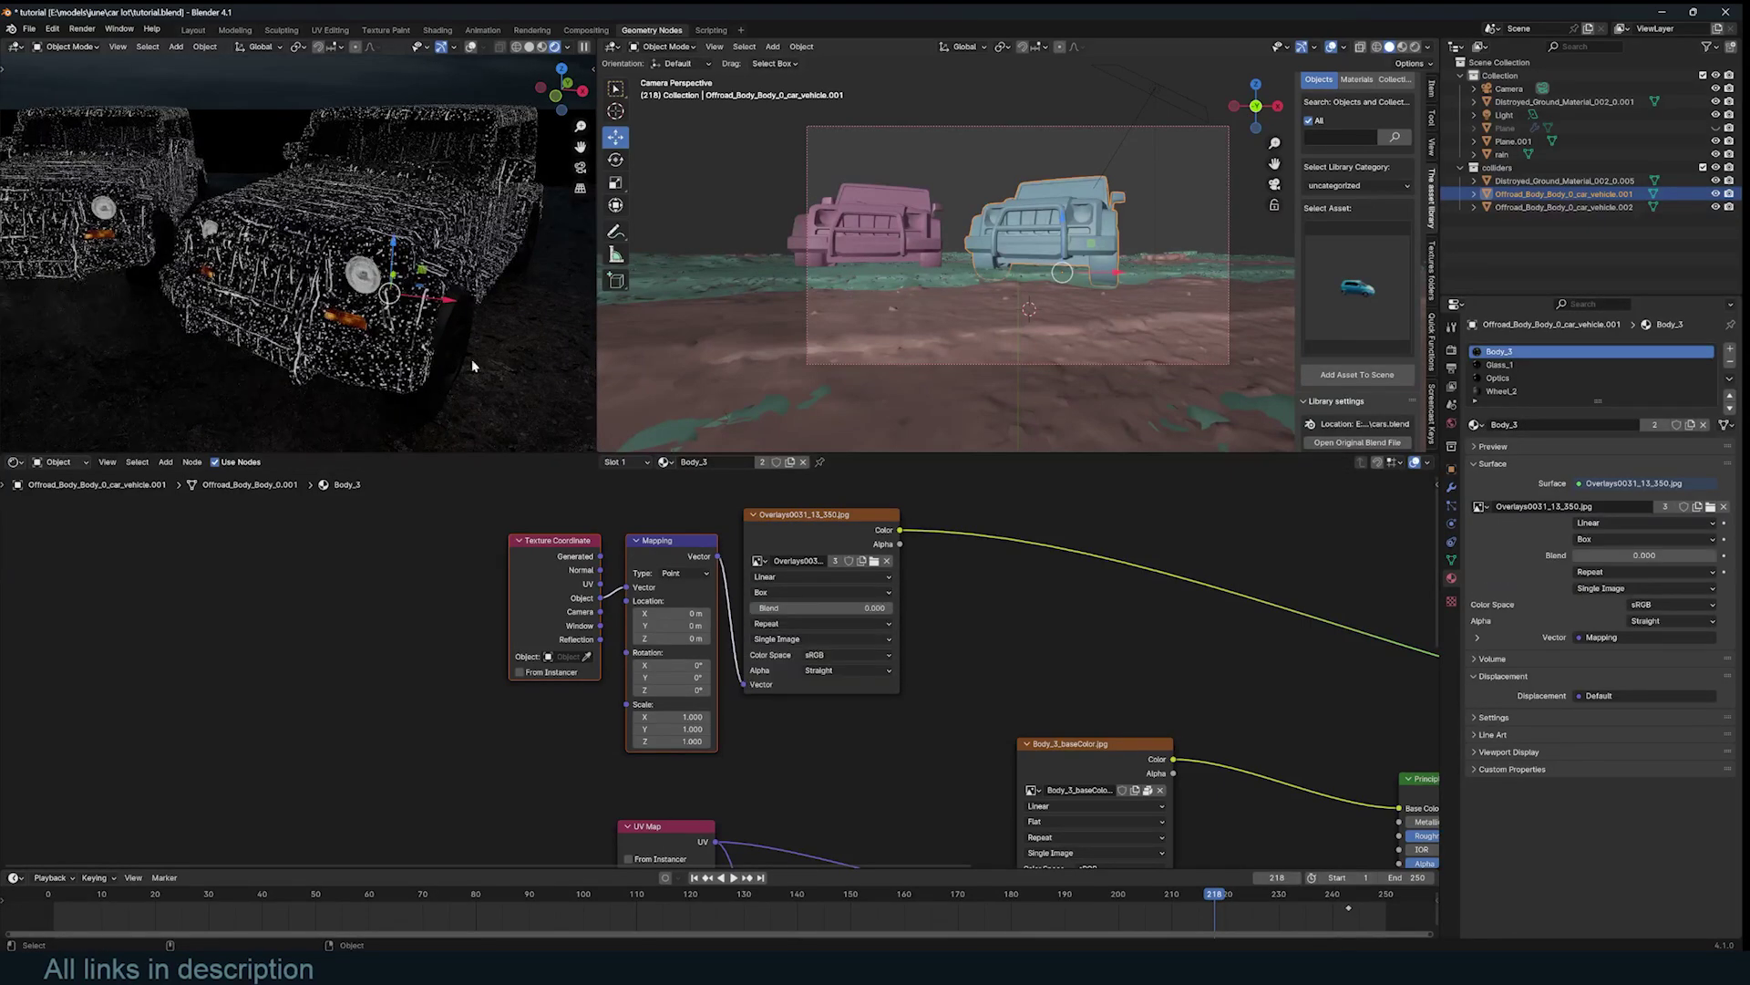
middle_click_drag(476, 367, 383, 342)
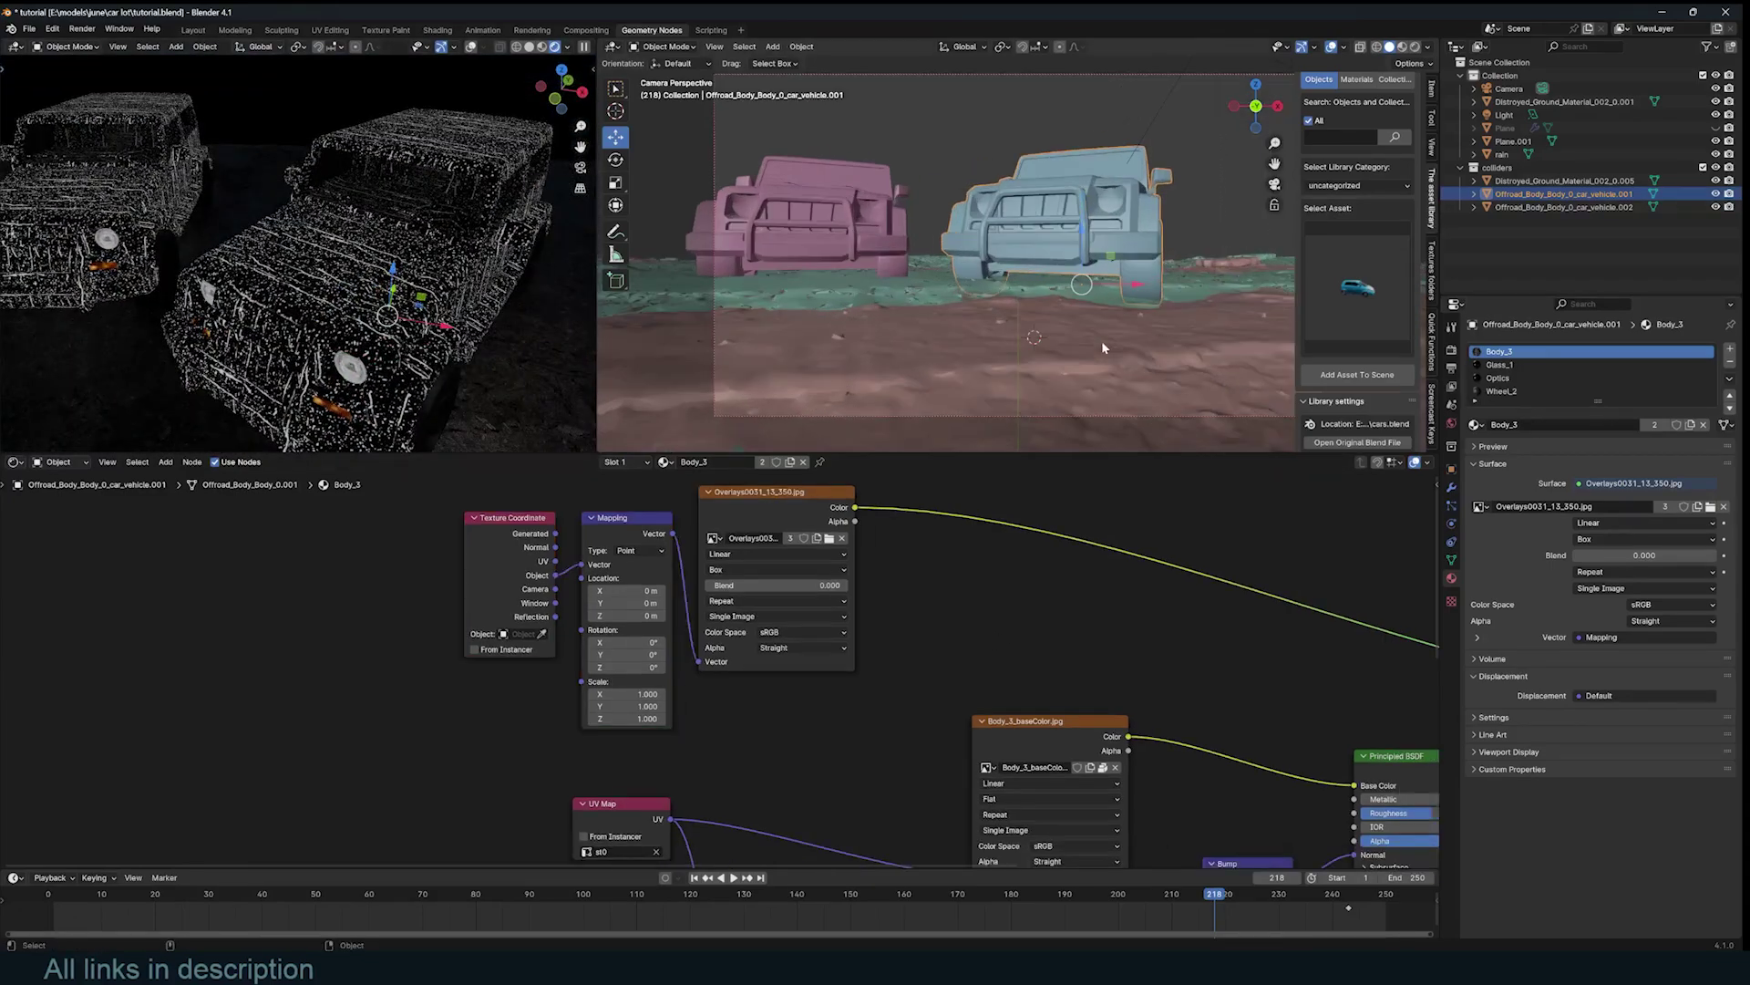
- Switch the vehicle body to Edit Mode in solid shading with its hood and roof faces selected
middle_click_drag(1102, 341, 1047, 402)
scroll(1047, 402, "up", 2)
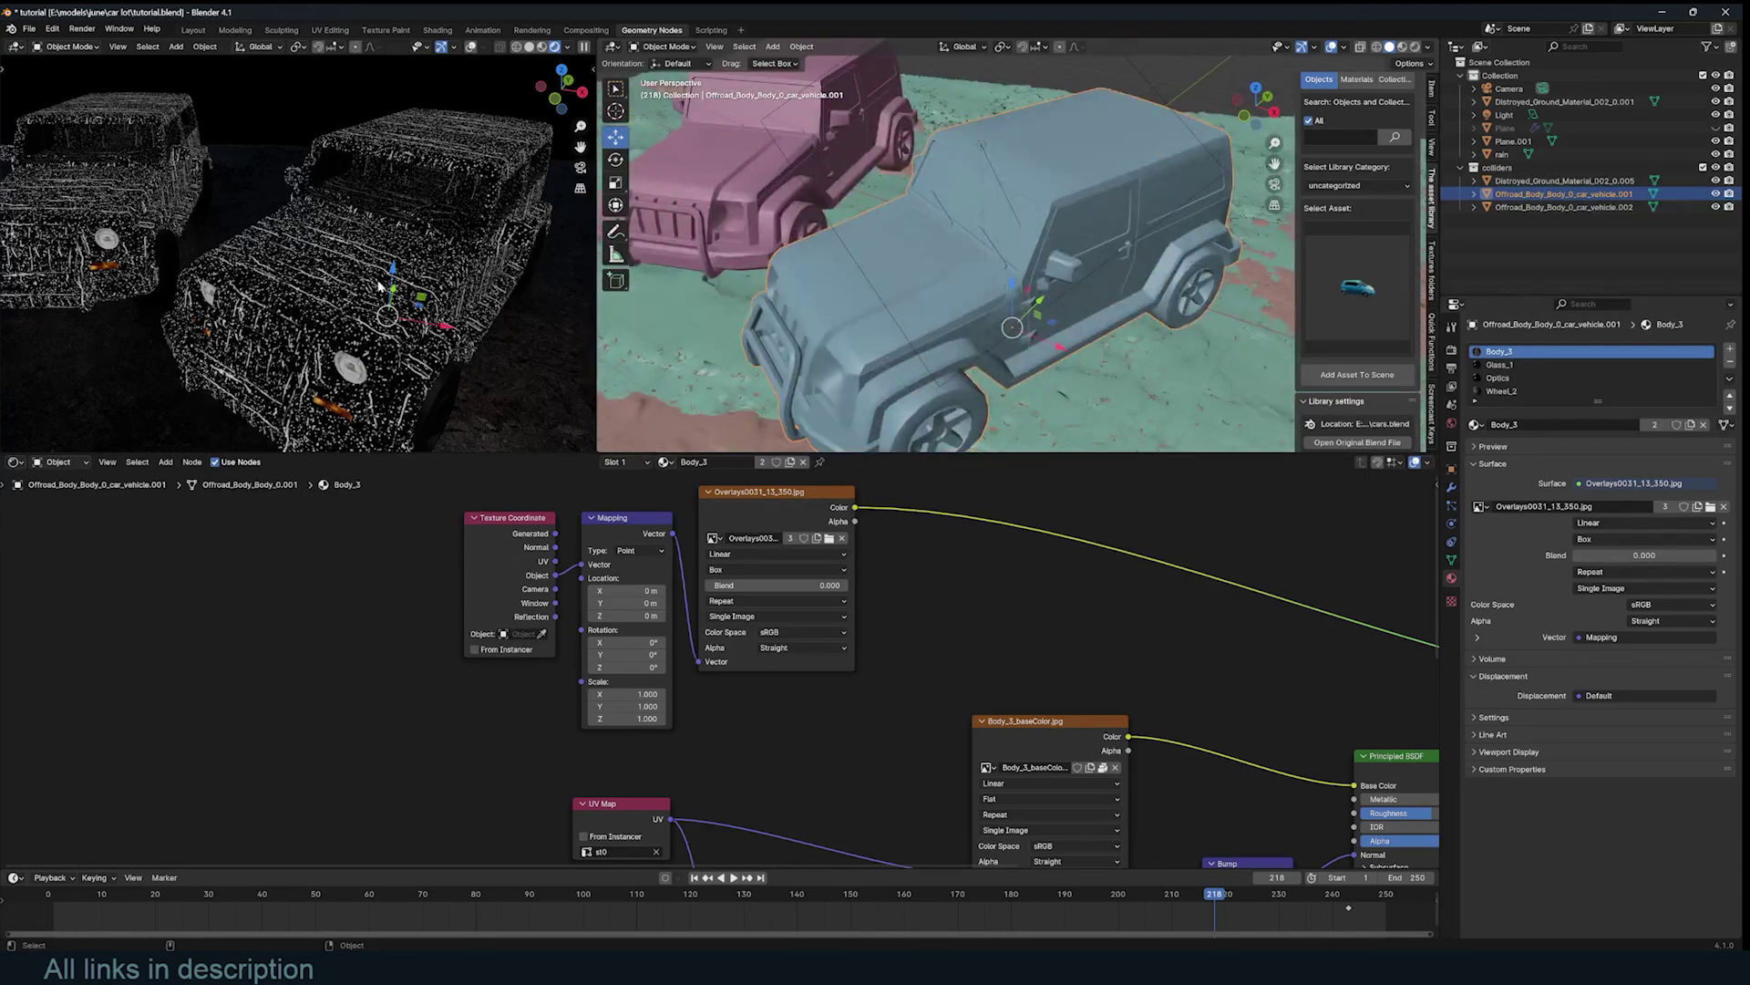
left_click(1408, 47)
left_click(1389, 46)
key("Tab")
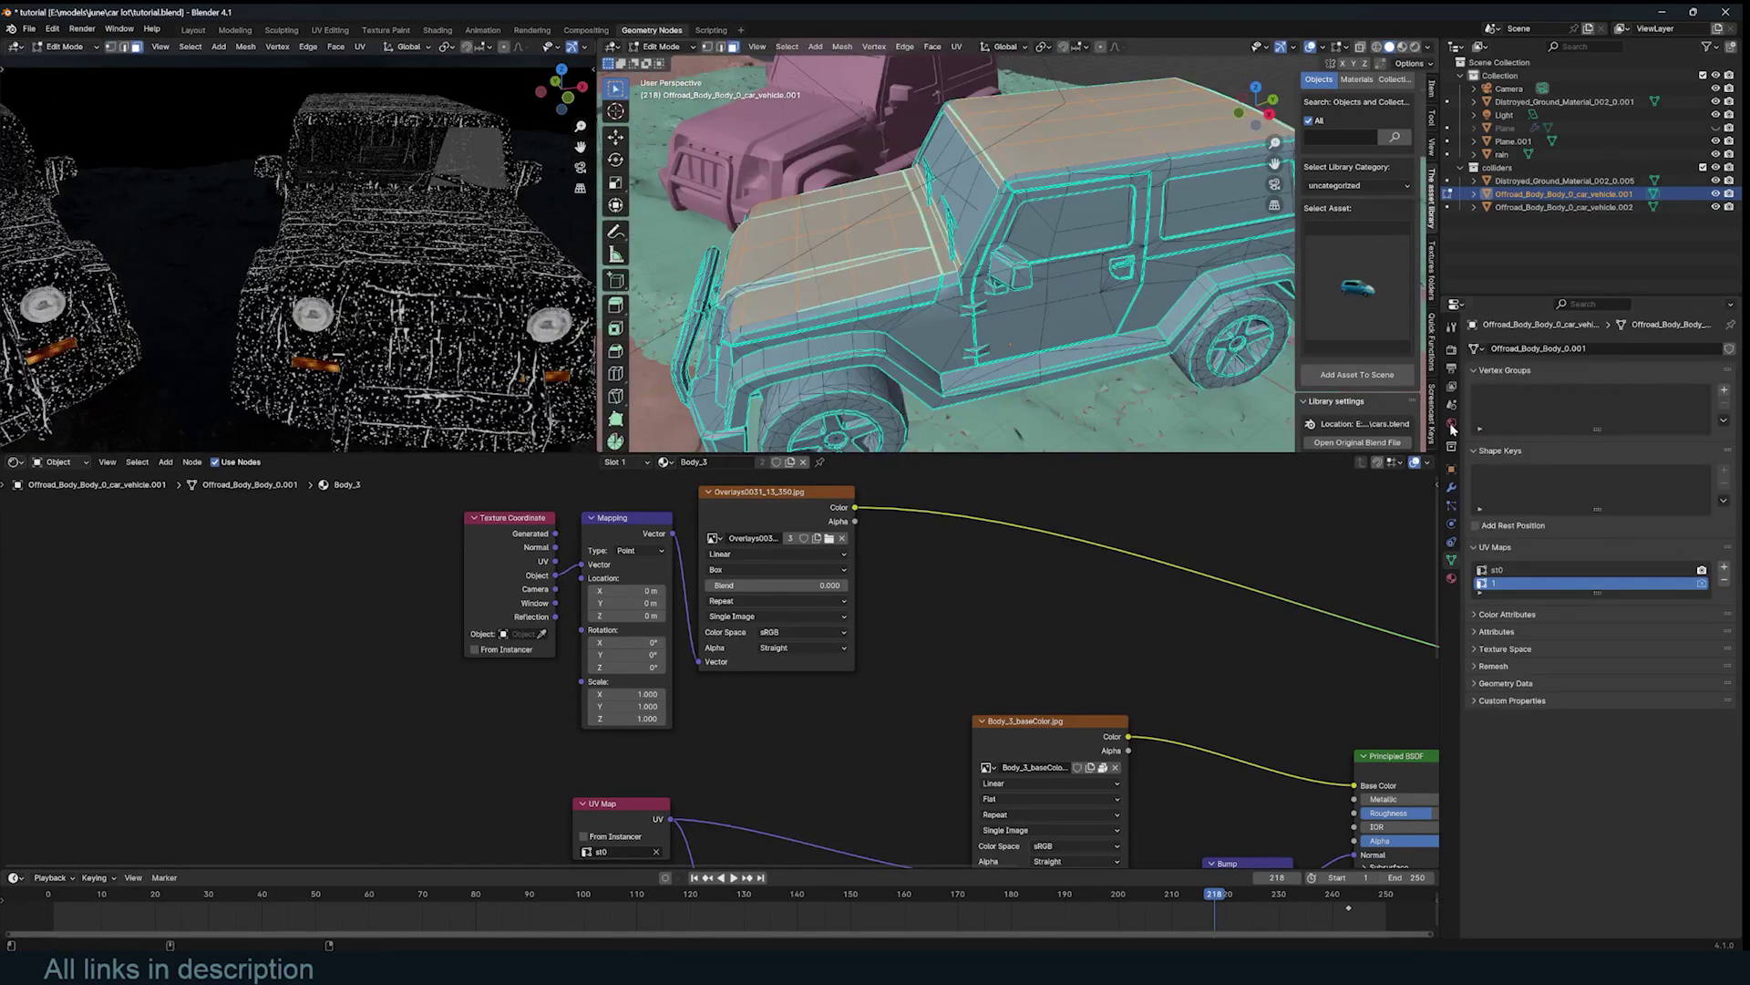
- Add a black vertex-domain color attribute named 1 to the vehicle body mesh
left_click(1529, 548)
left_click(1546, 563)
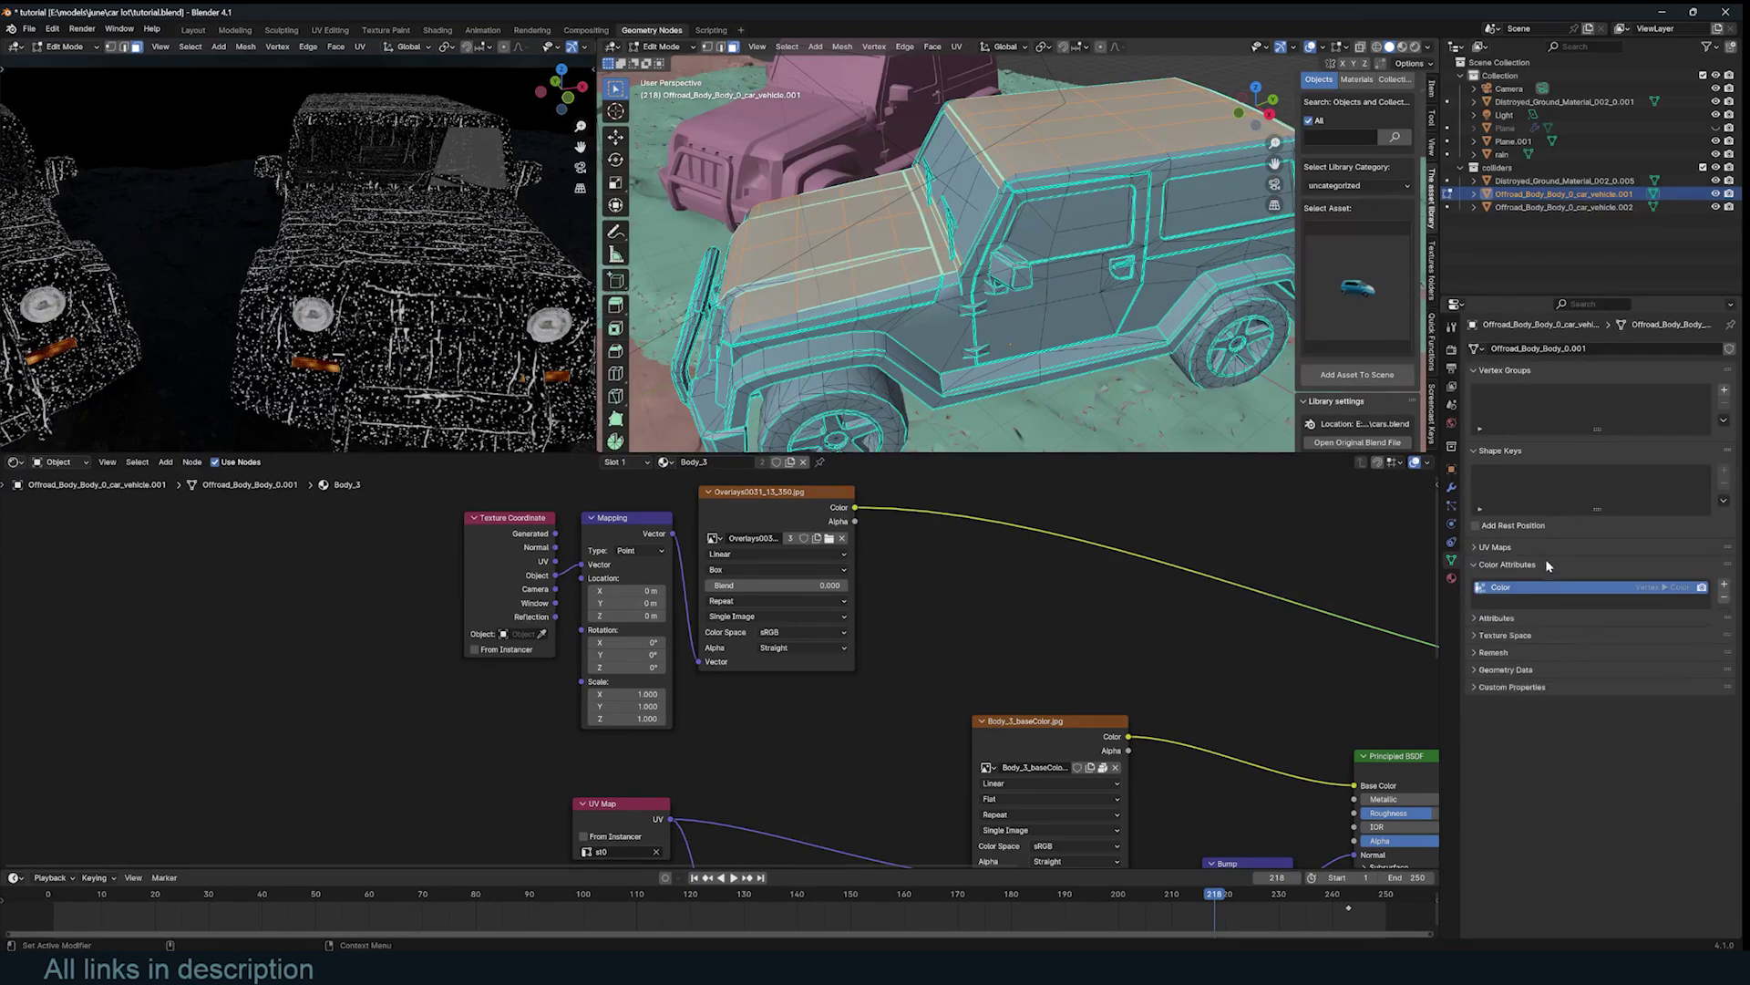
left_click(1723, 585)
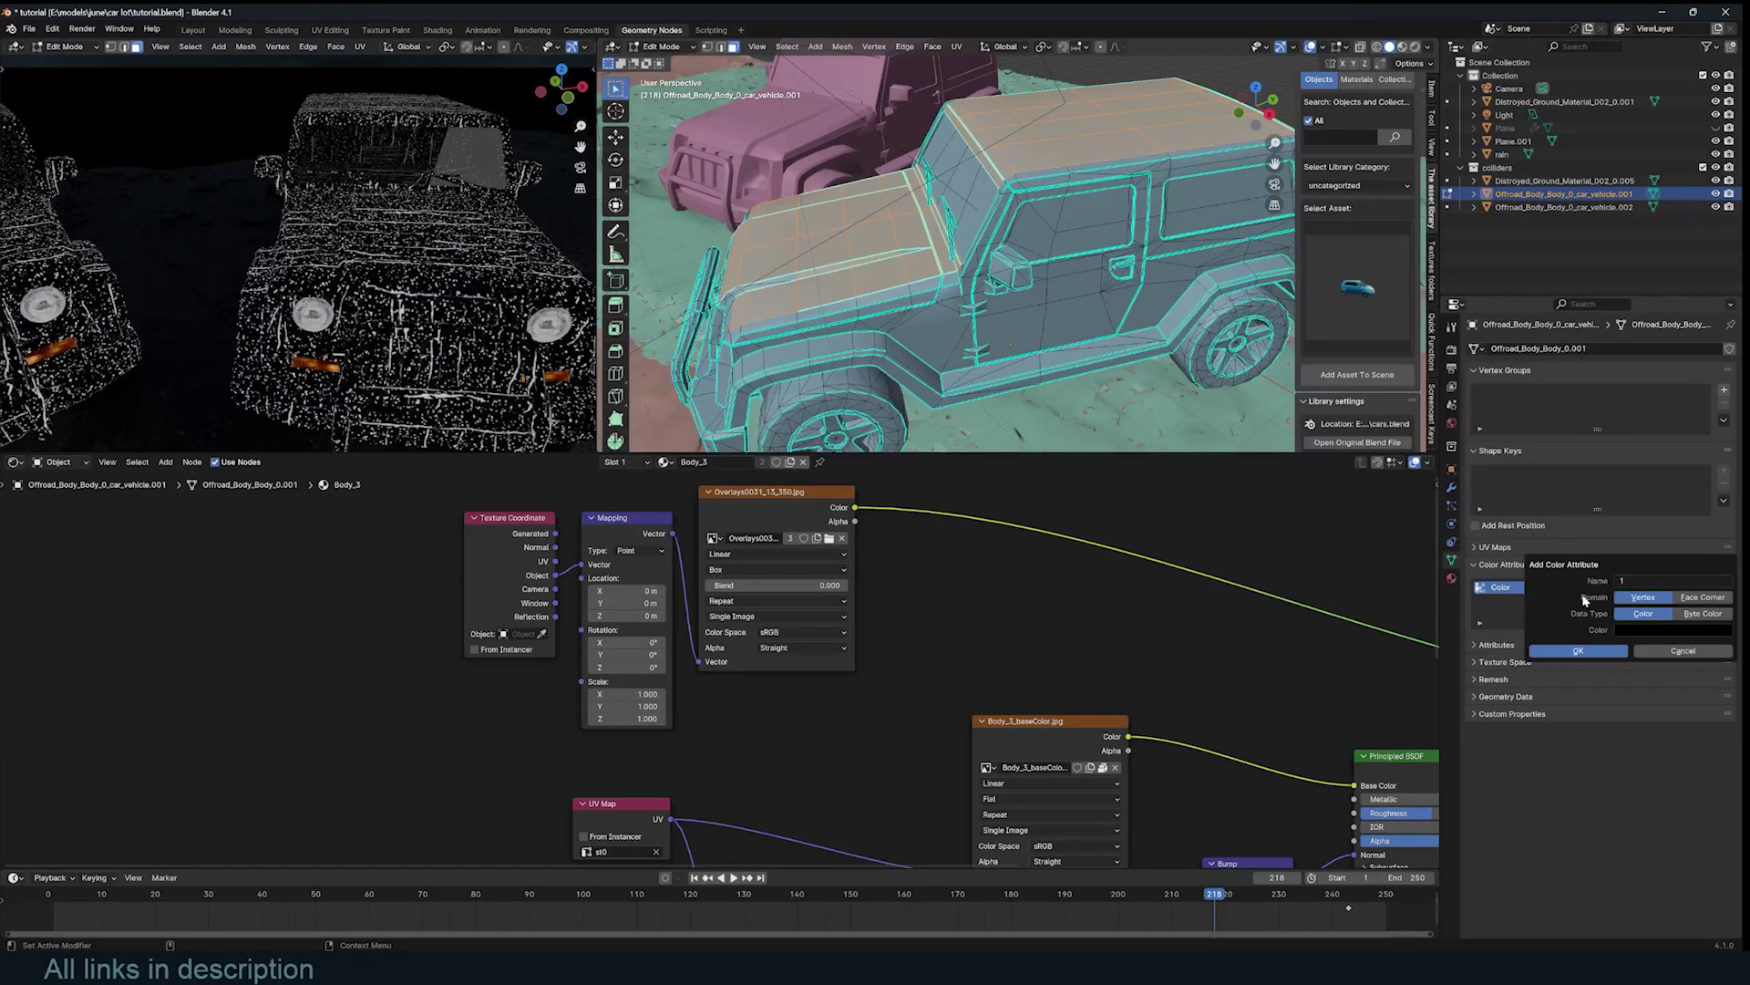
key("Return")
- Fill the selected hood and roof faces with white using Set Vertex Colors in Vertex Paint mode
left_click(661, 46)
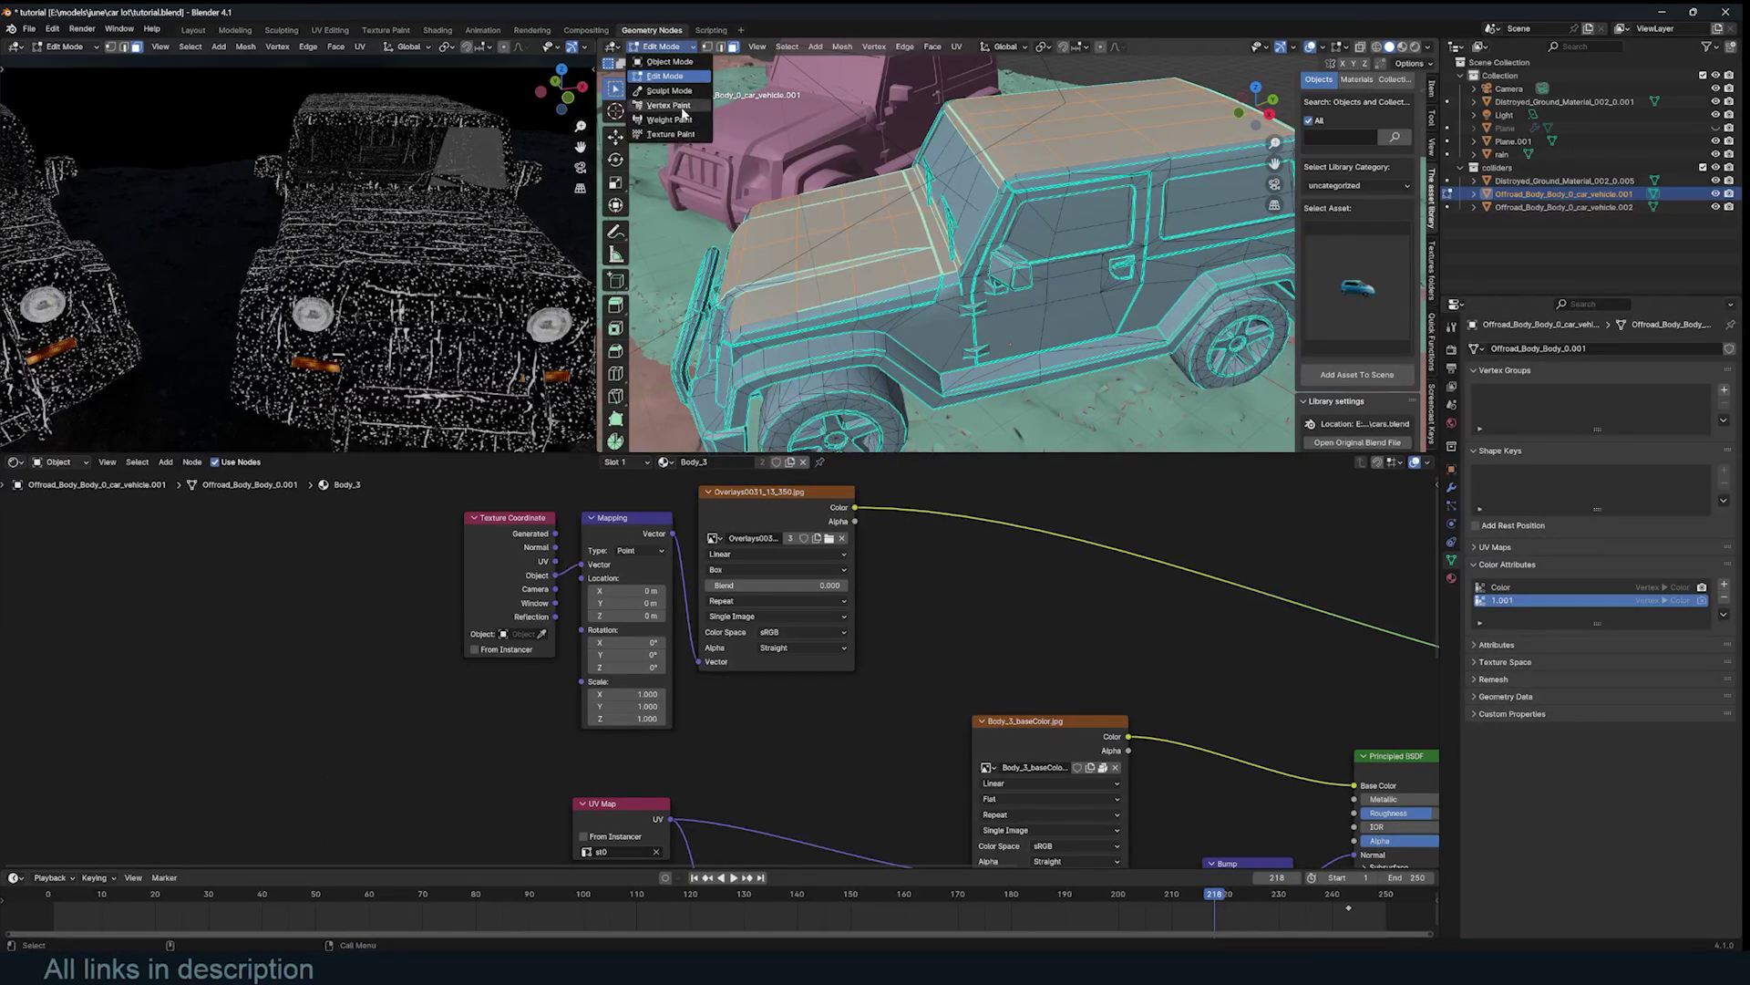
left_click(674, 106)
middle_click_drag(821, 227, 876, 164)
left_click(803, 46)
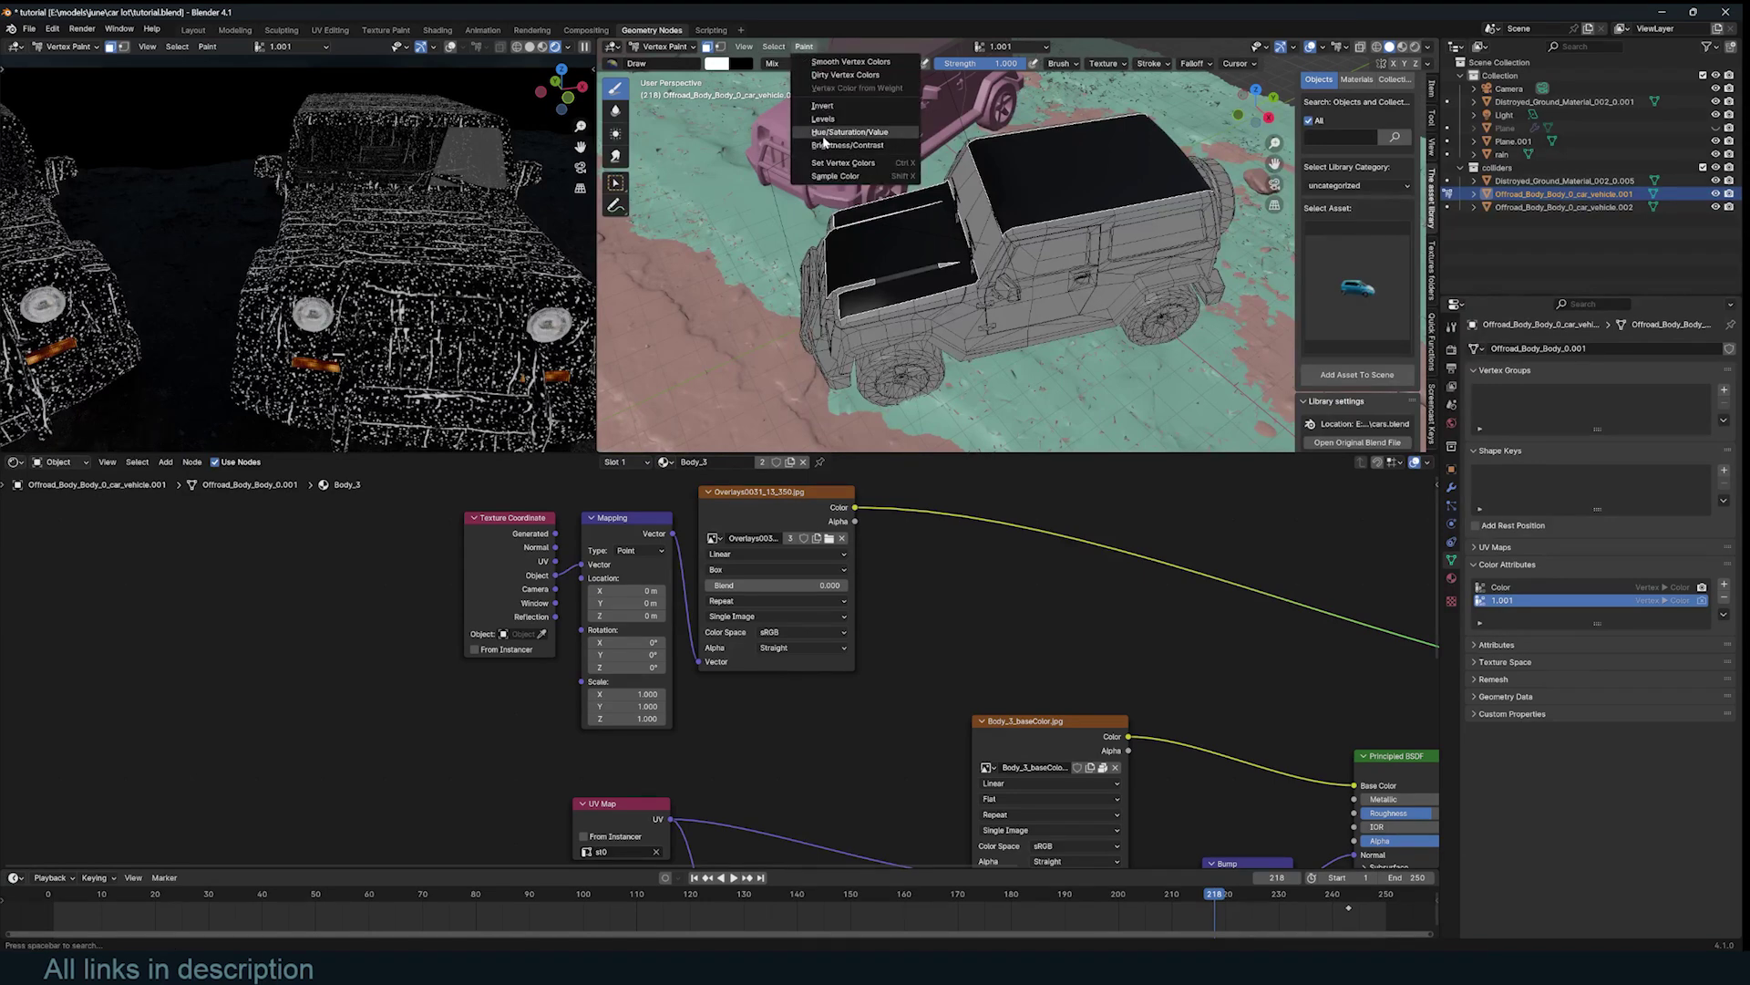
left_click(862, 165)
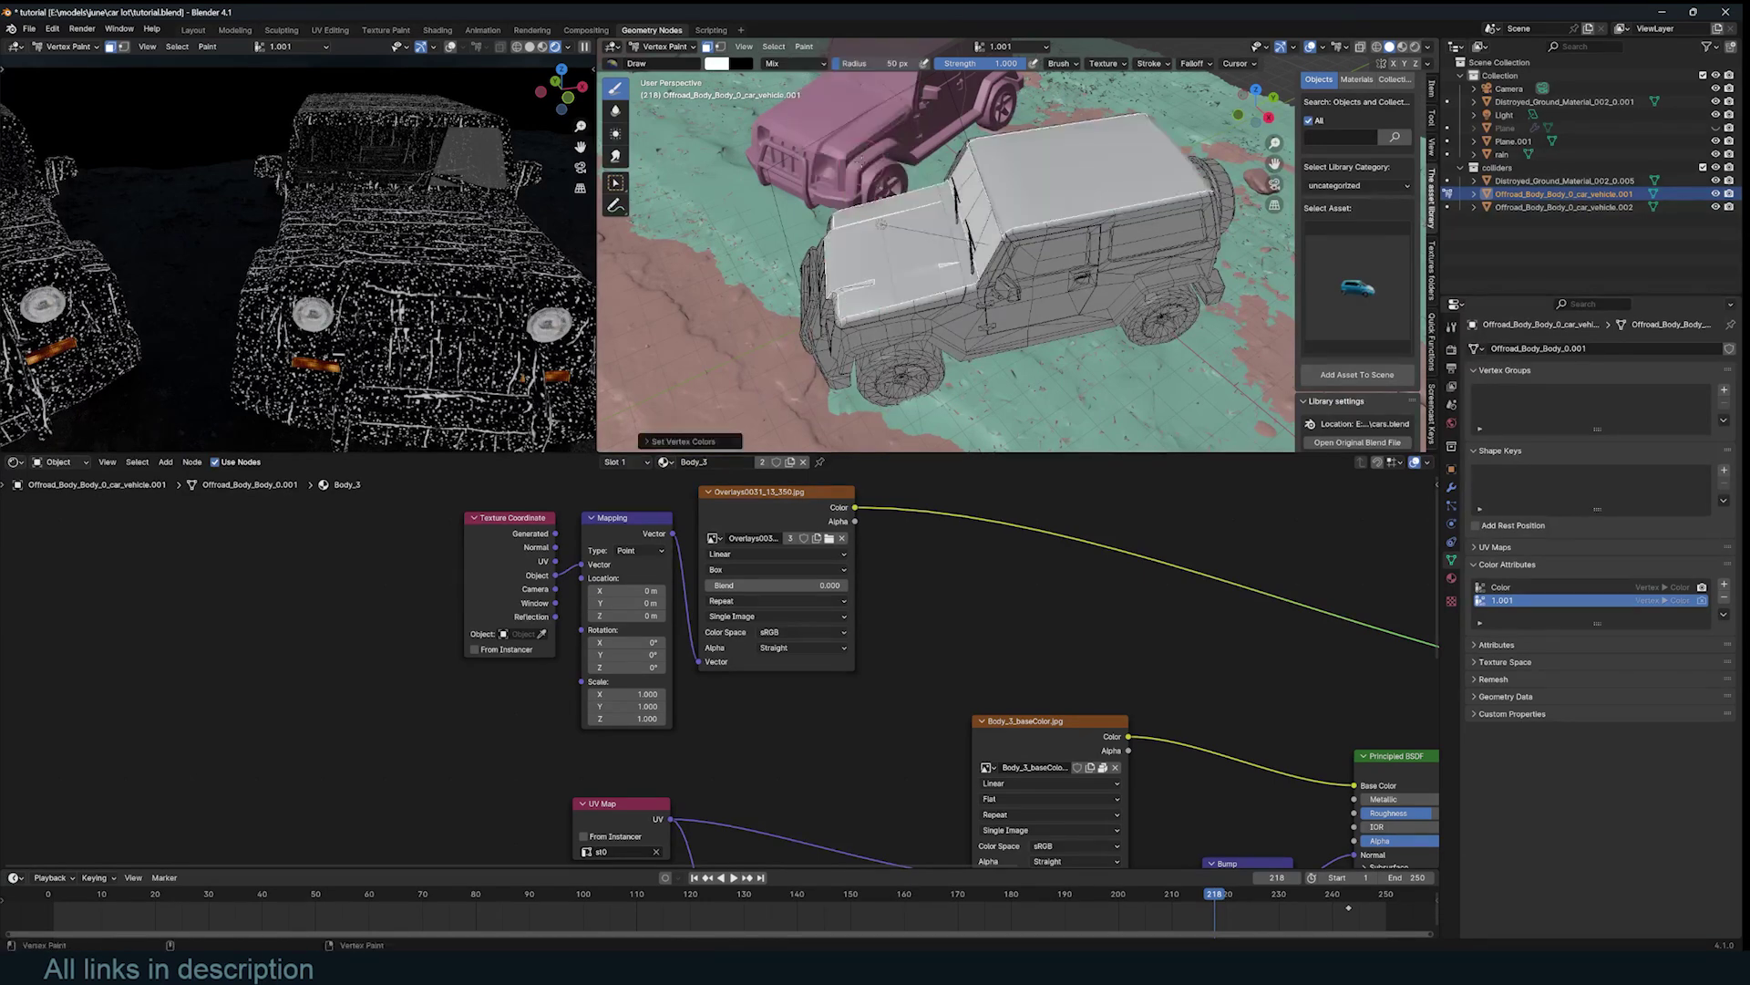
- Return the vehicle body to Object Mode and show the scene in material preview
key("Tab")
scroll(738, 570, "down", 3)
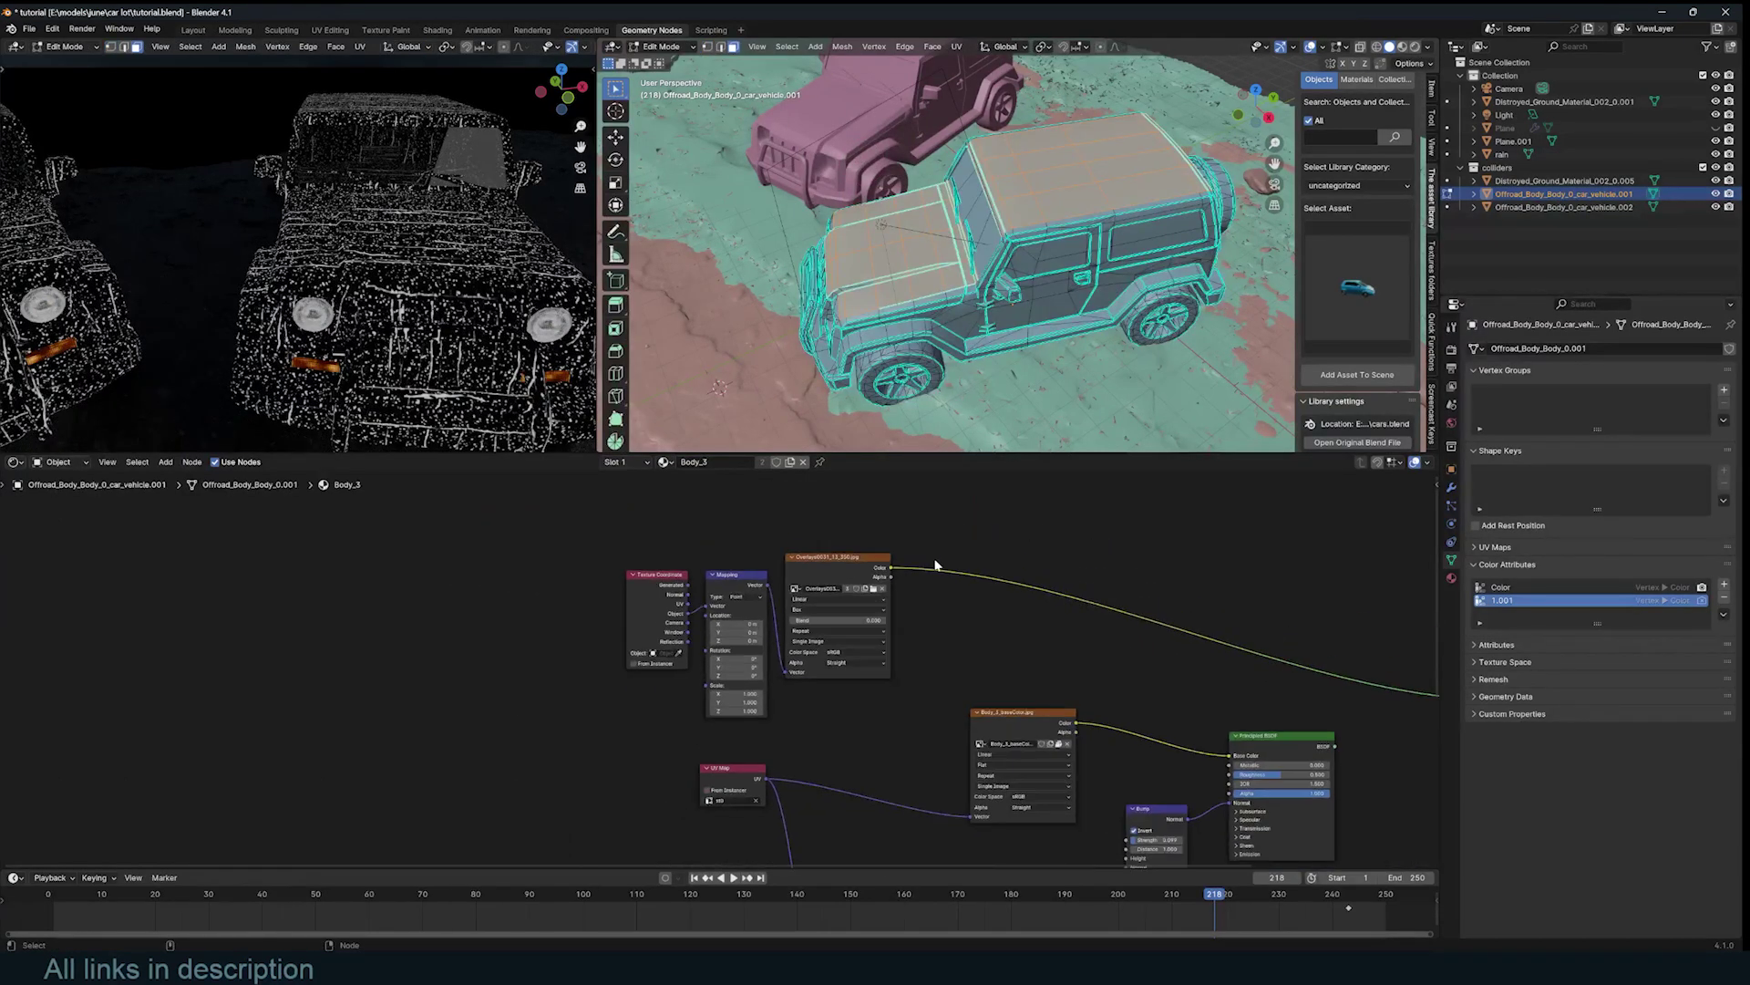
key("Tab")
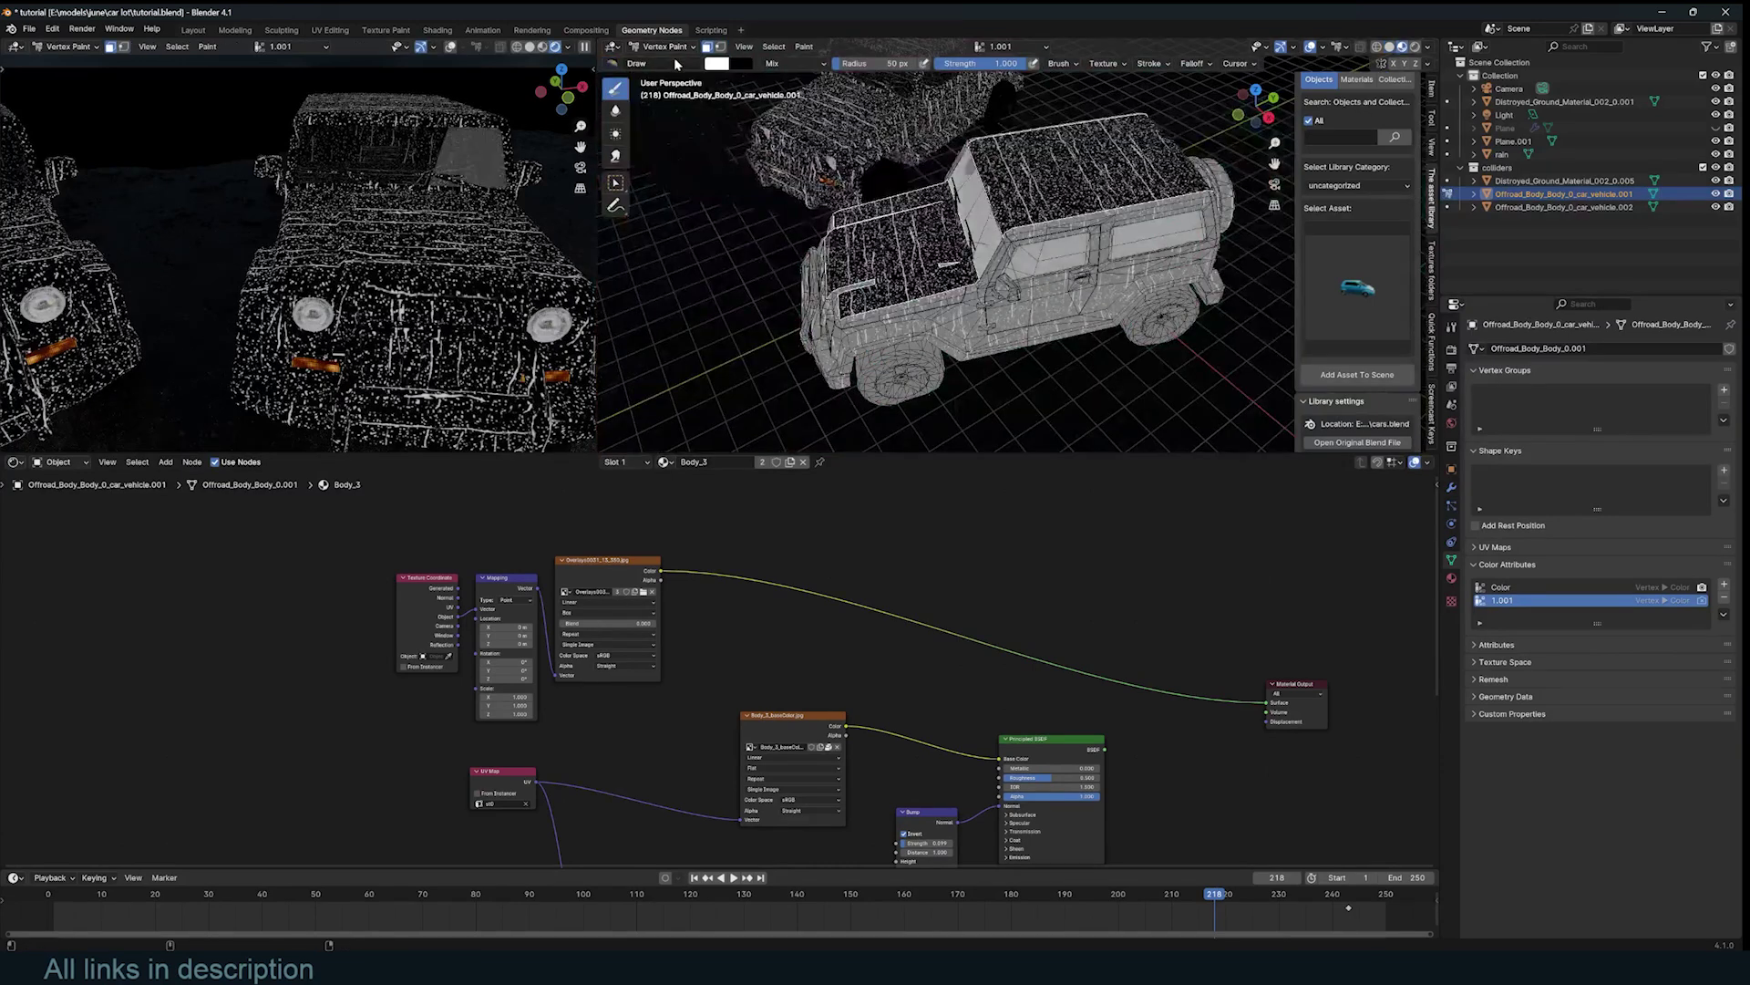
left_click(677, 50)
left_click(669, 62)
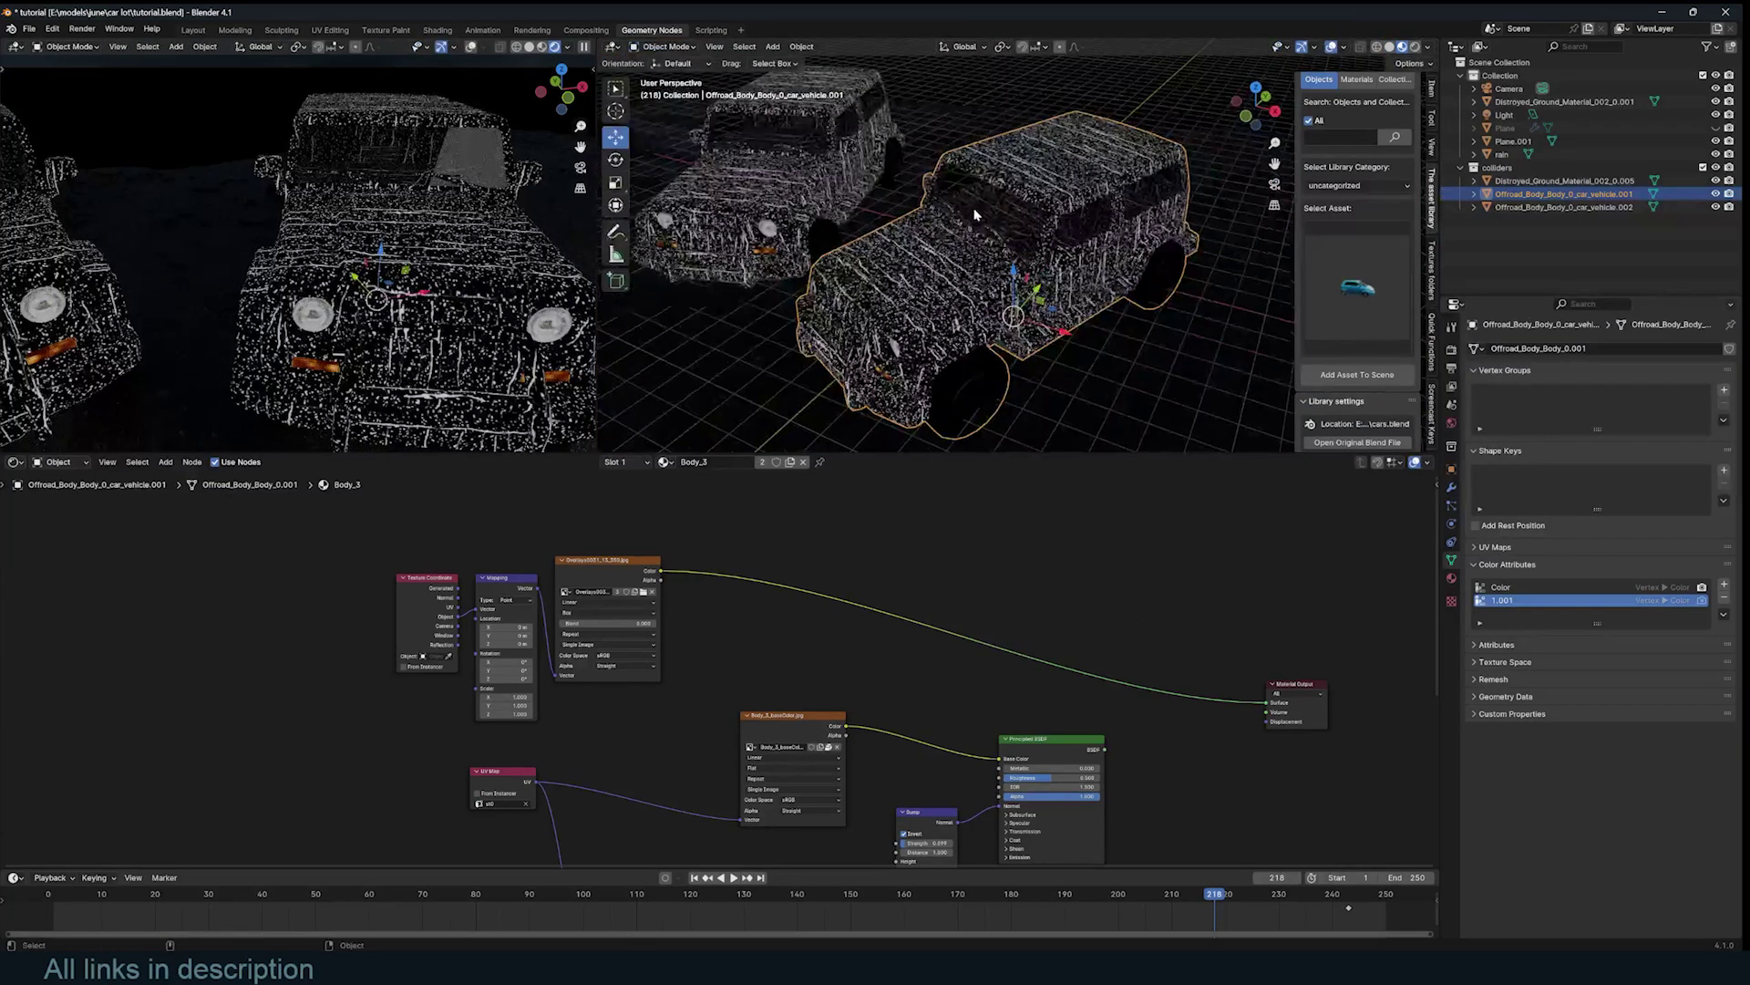
- Add a Color Attribute node set to 1.001 and preview its color on the vehicle body
scroll(903, 542, "up", 1)
key("shift+a")
type("col")
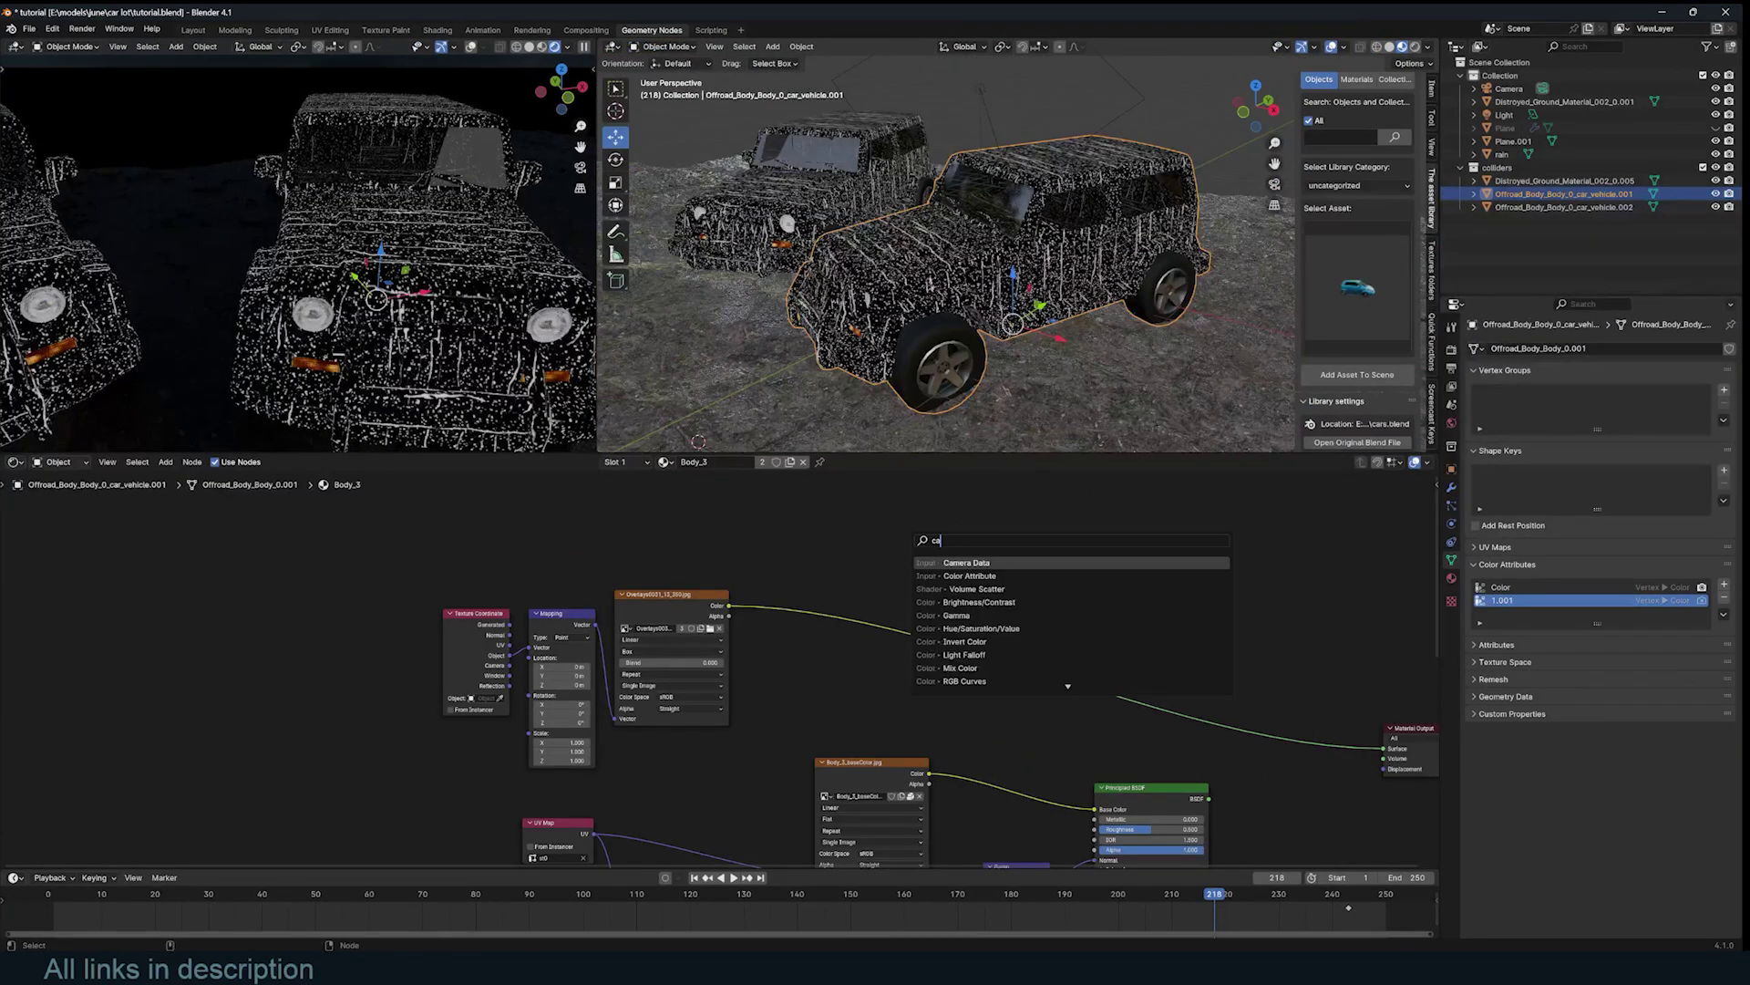
key("Return")
left_click(901, 541)
left_click(927, 561)
left_click(926, 550, "ctrl+shift")
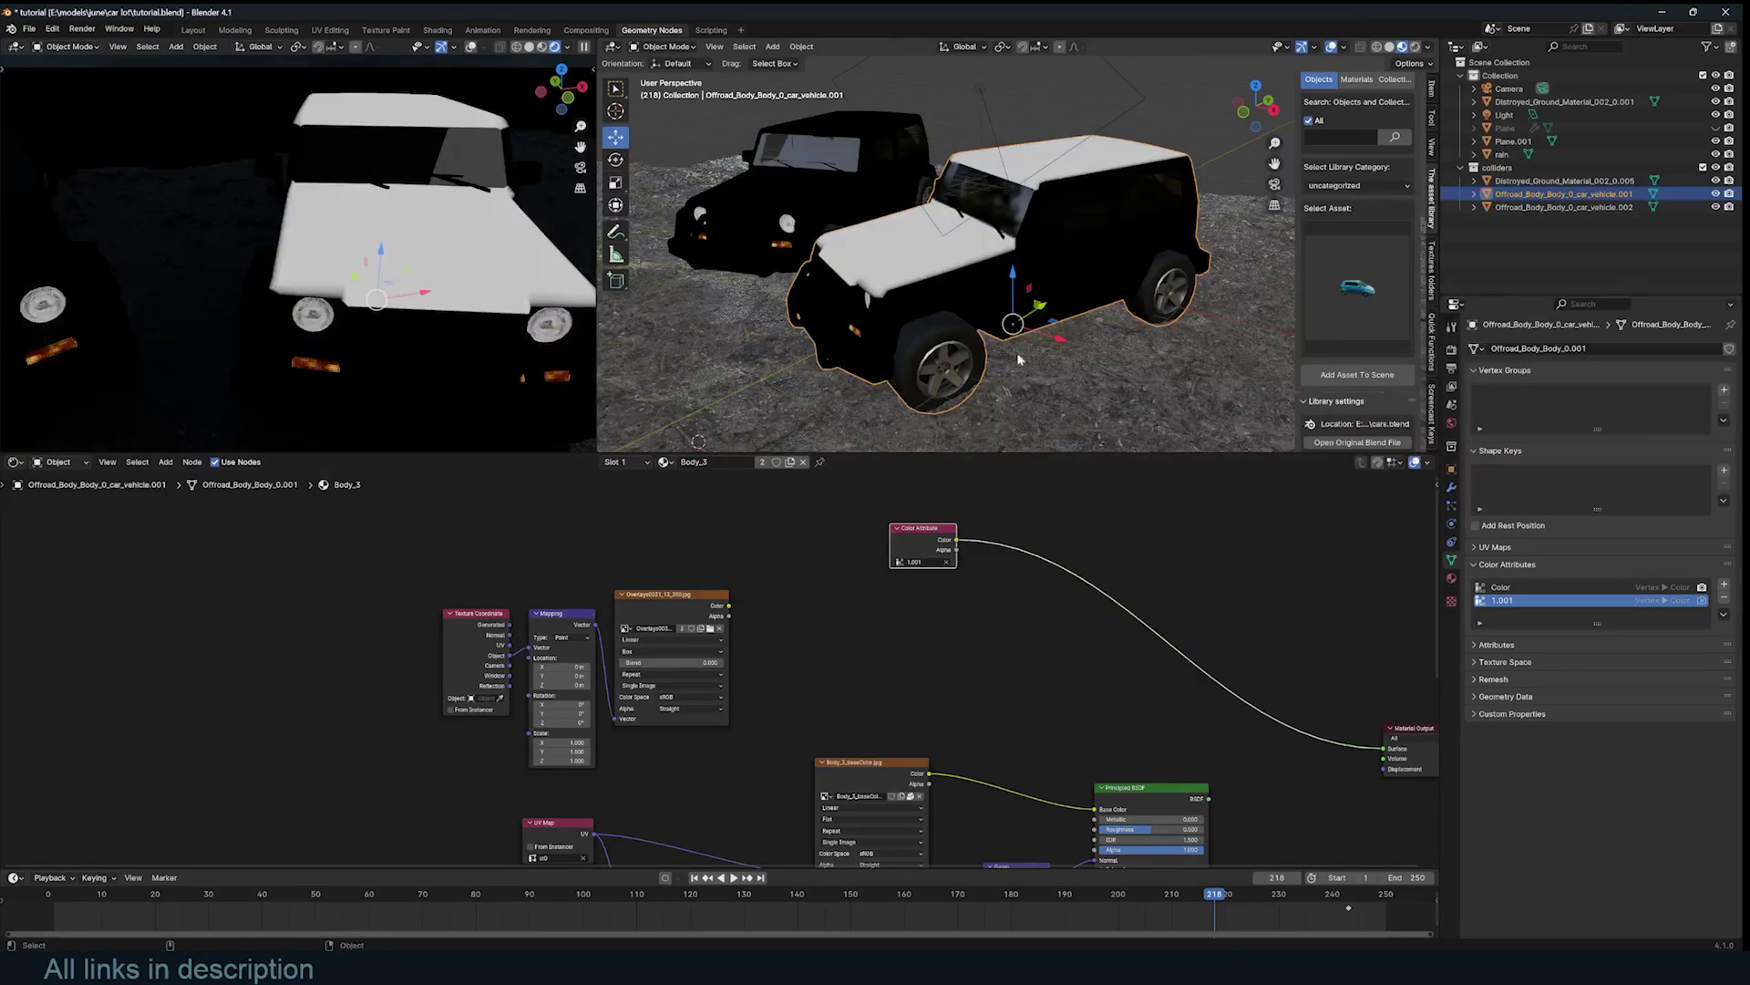
middle_click_drag(926, 301, 928, 373)
- Duplicate the overlay image with its Texture Coordinate and Mapping nodes, placing the copy above the original set
middle_click_drag(764, 559, 860, 543)
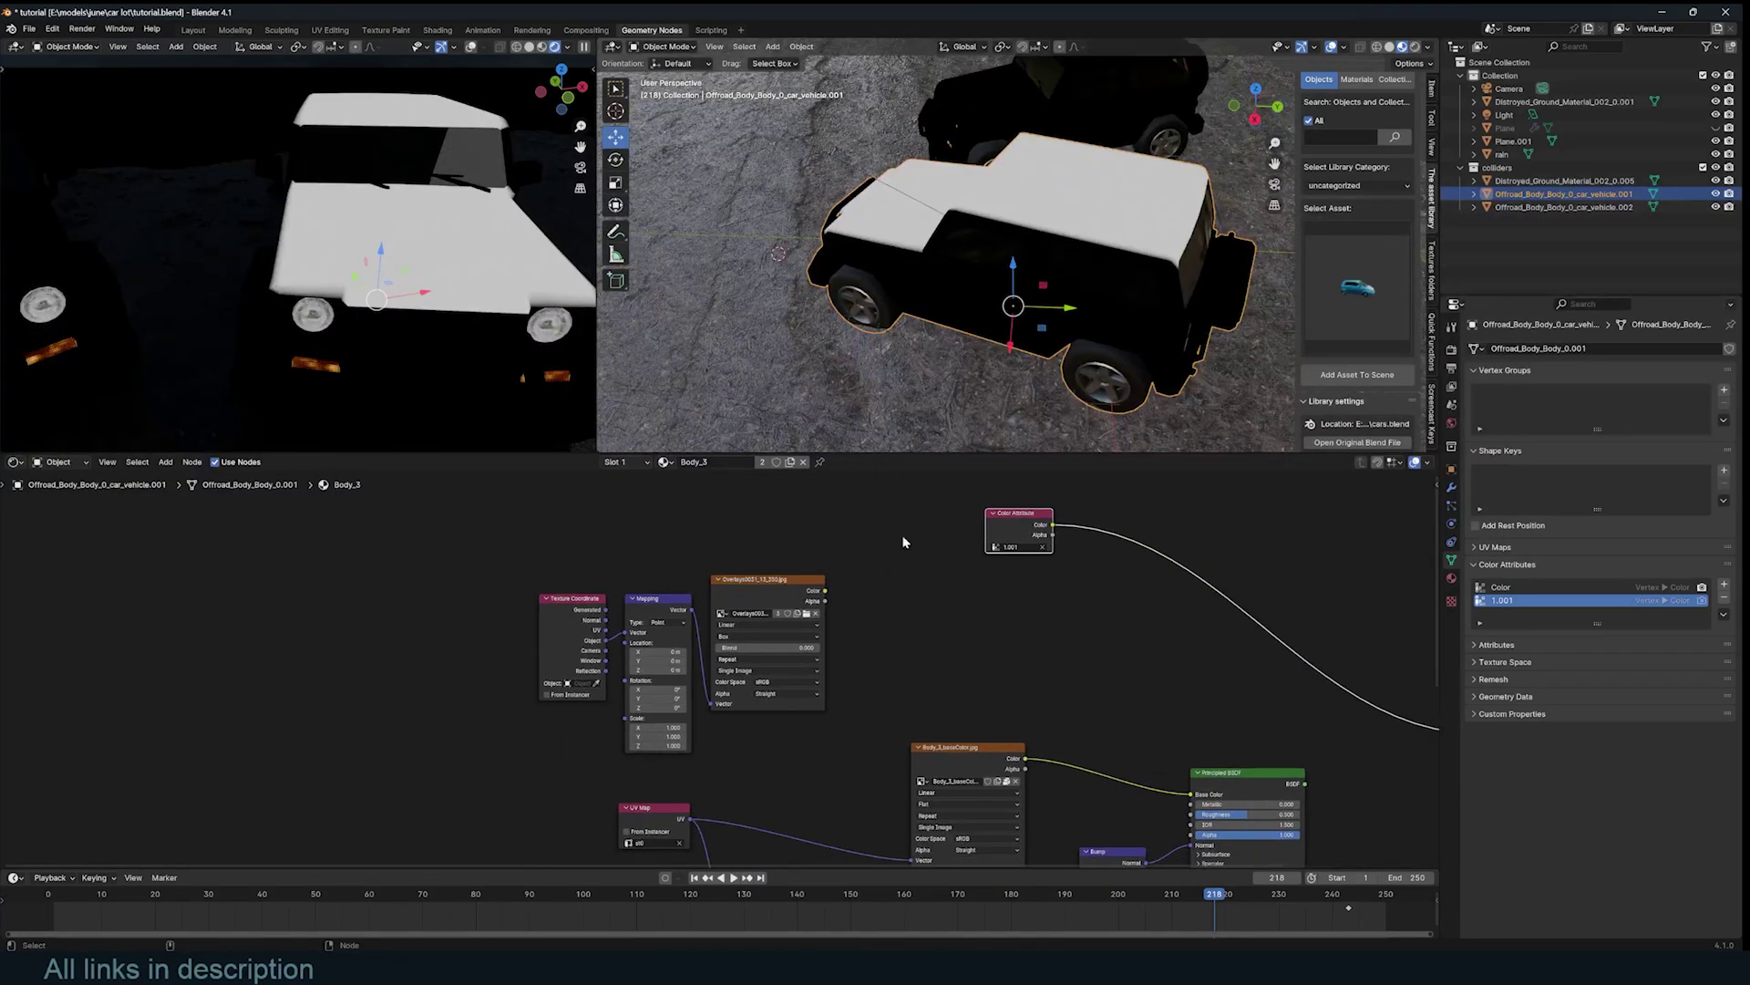
key("g")
left_click(450, 529)
left_click_drag(512, 584, 795, 626)
scroll(786, 599, "down", 1)
scroll(786, 605, "down", 2)
key("g")
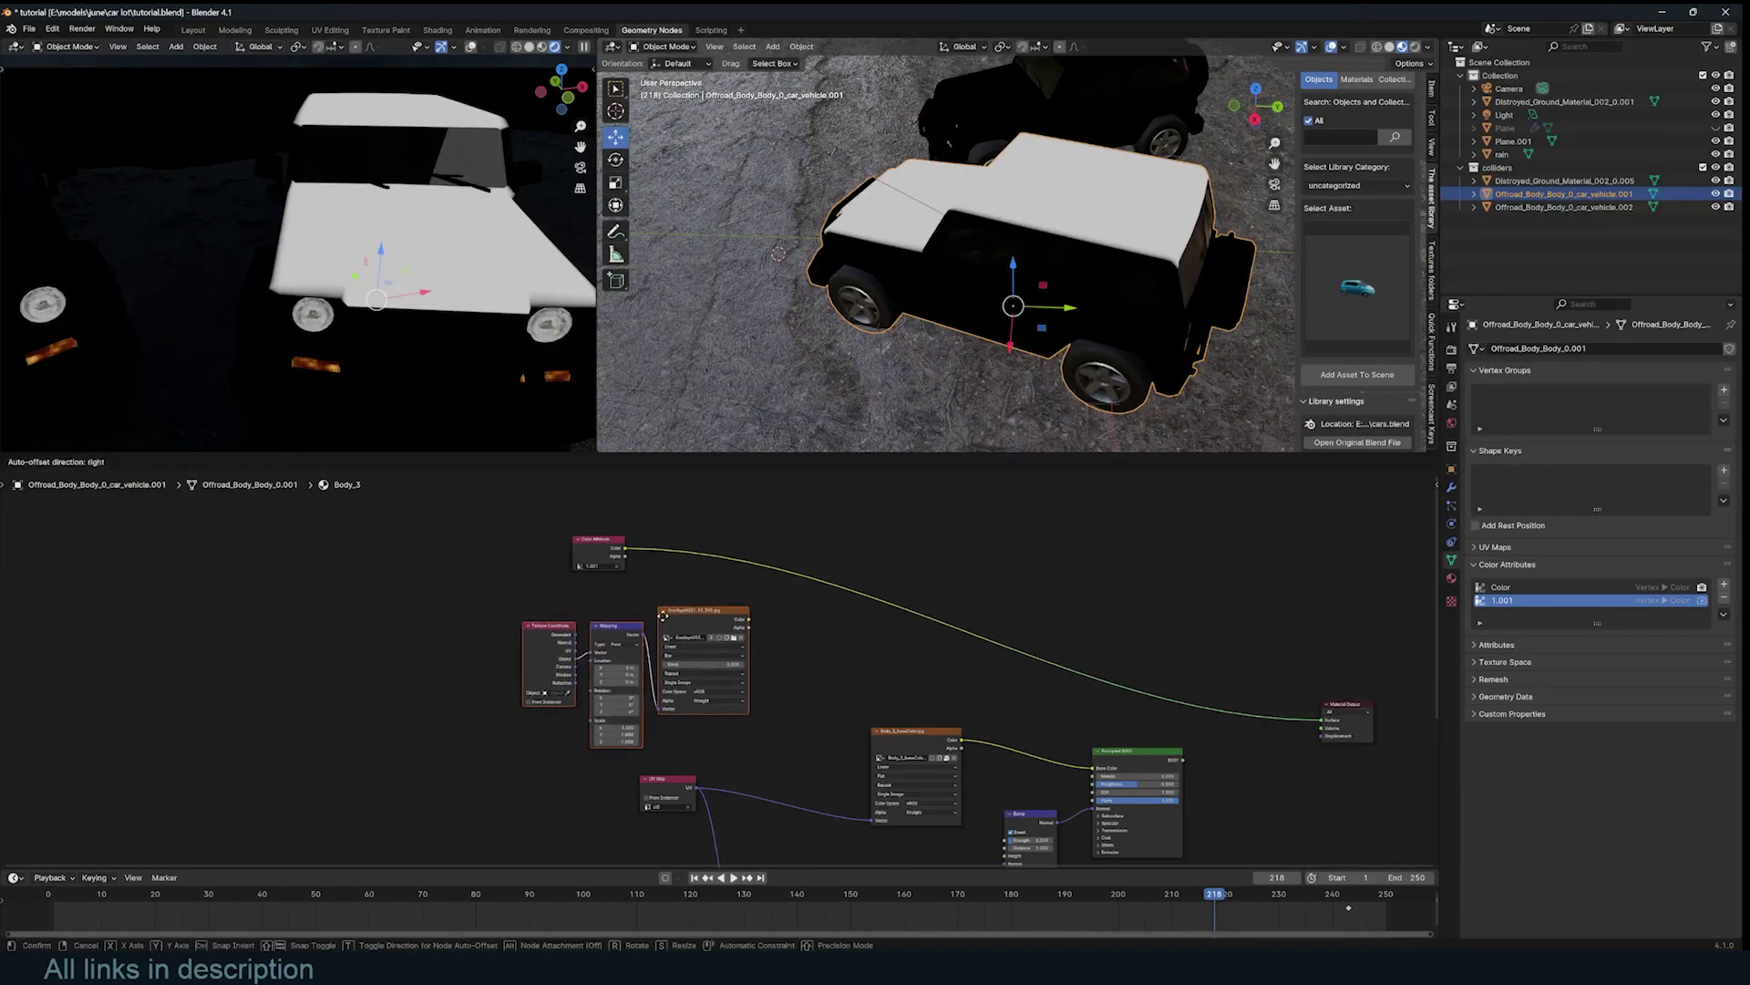
left_click(563, 674)
key("shift+d")
left_click(518, 521)
- Mix the two overlay images' colors with the Color Attribute as the Factor, and preview the Mix result
right_click_drag(609, 709, 659, 612, "ctrl+shift")
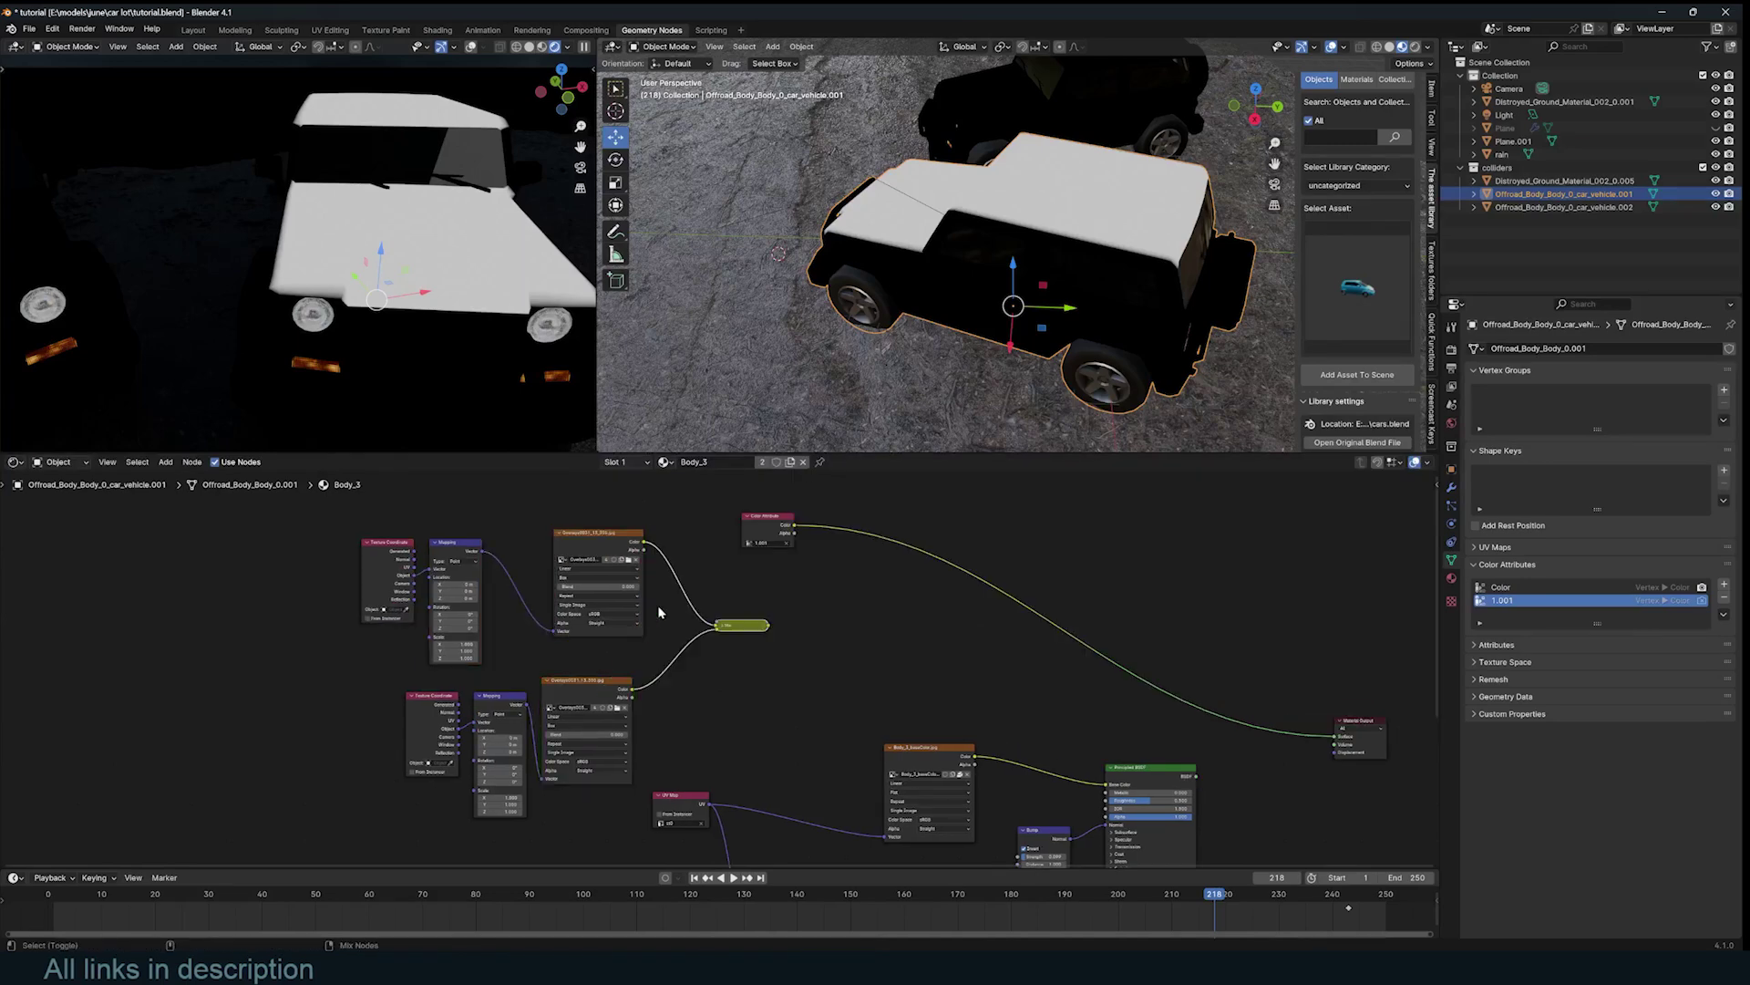
left_click(726, 626)
left_click_drag(736, 626, 872, 604)
left_click_drag(794, 521, 839, 580)
left_click_drag(841, 526, 852, 658)
left_click(878, 612, "ctrl+shift")
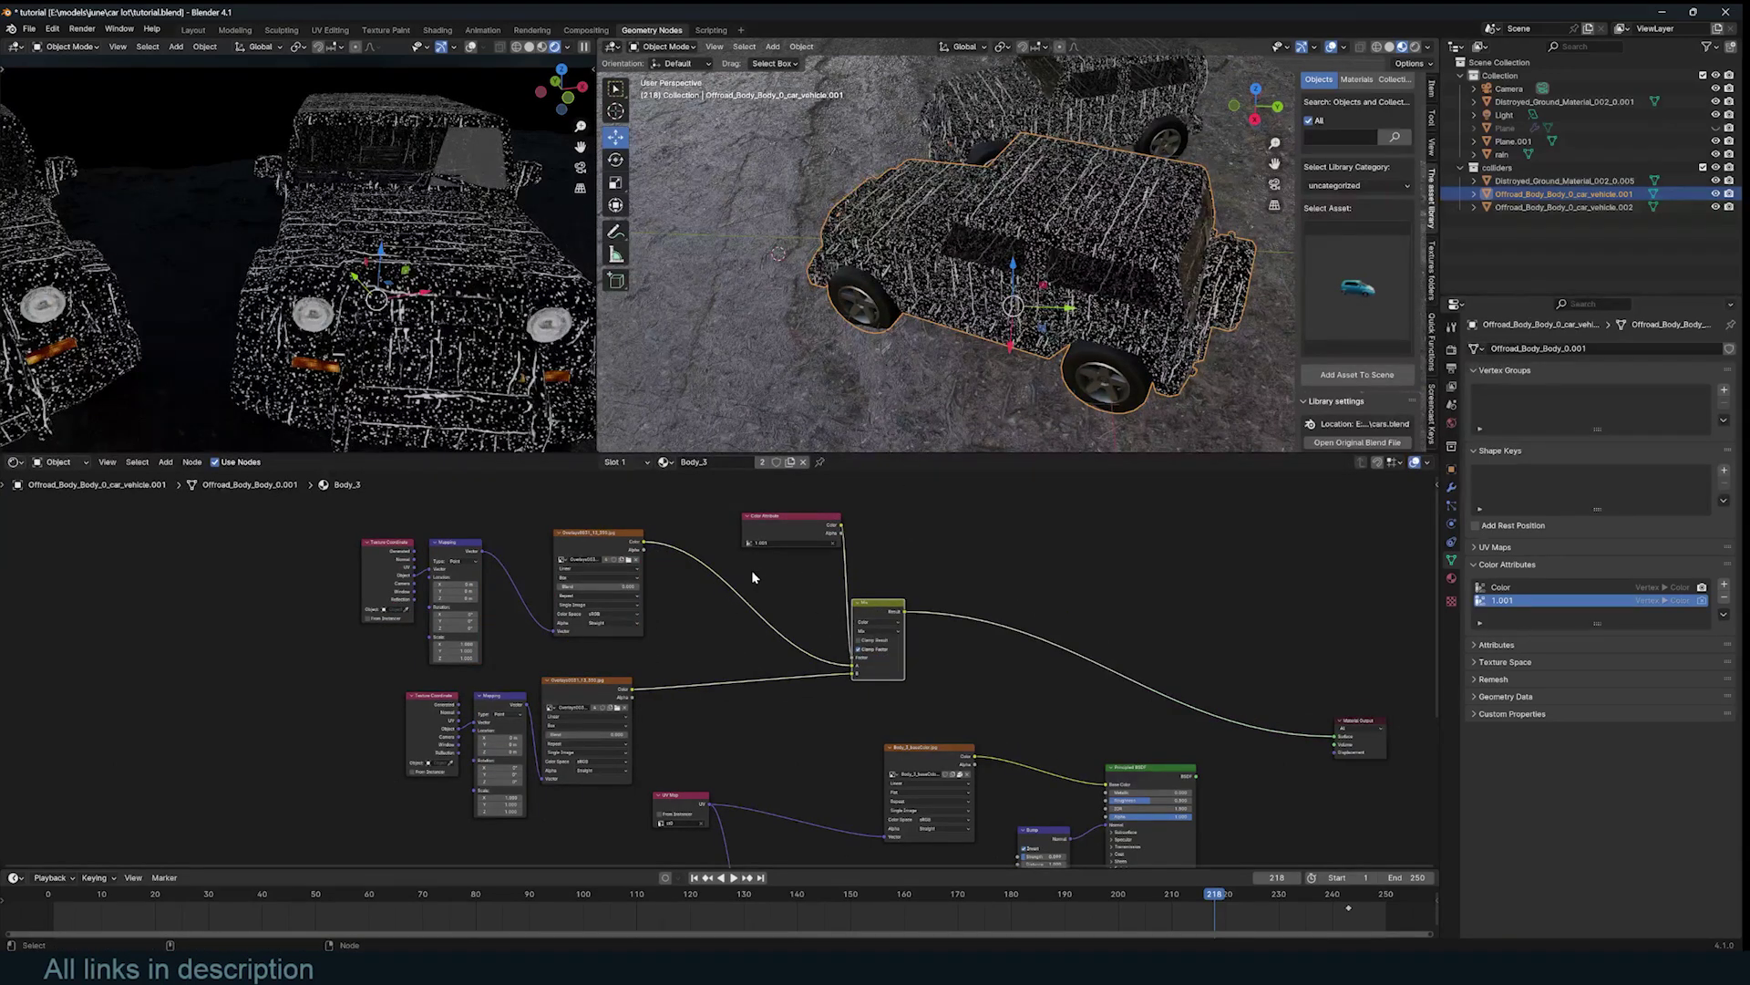
- Set the lower Mapping node's Z rotation to 90°
middle_click_drag(603, 603, 840, 591)
scroll(839, 592, "up", 3)
middle_click_drag(723, 810, 732, 716)
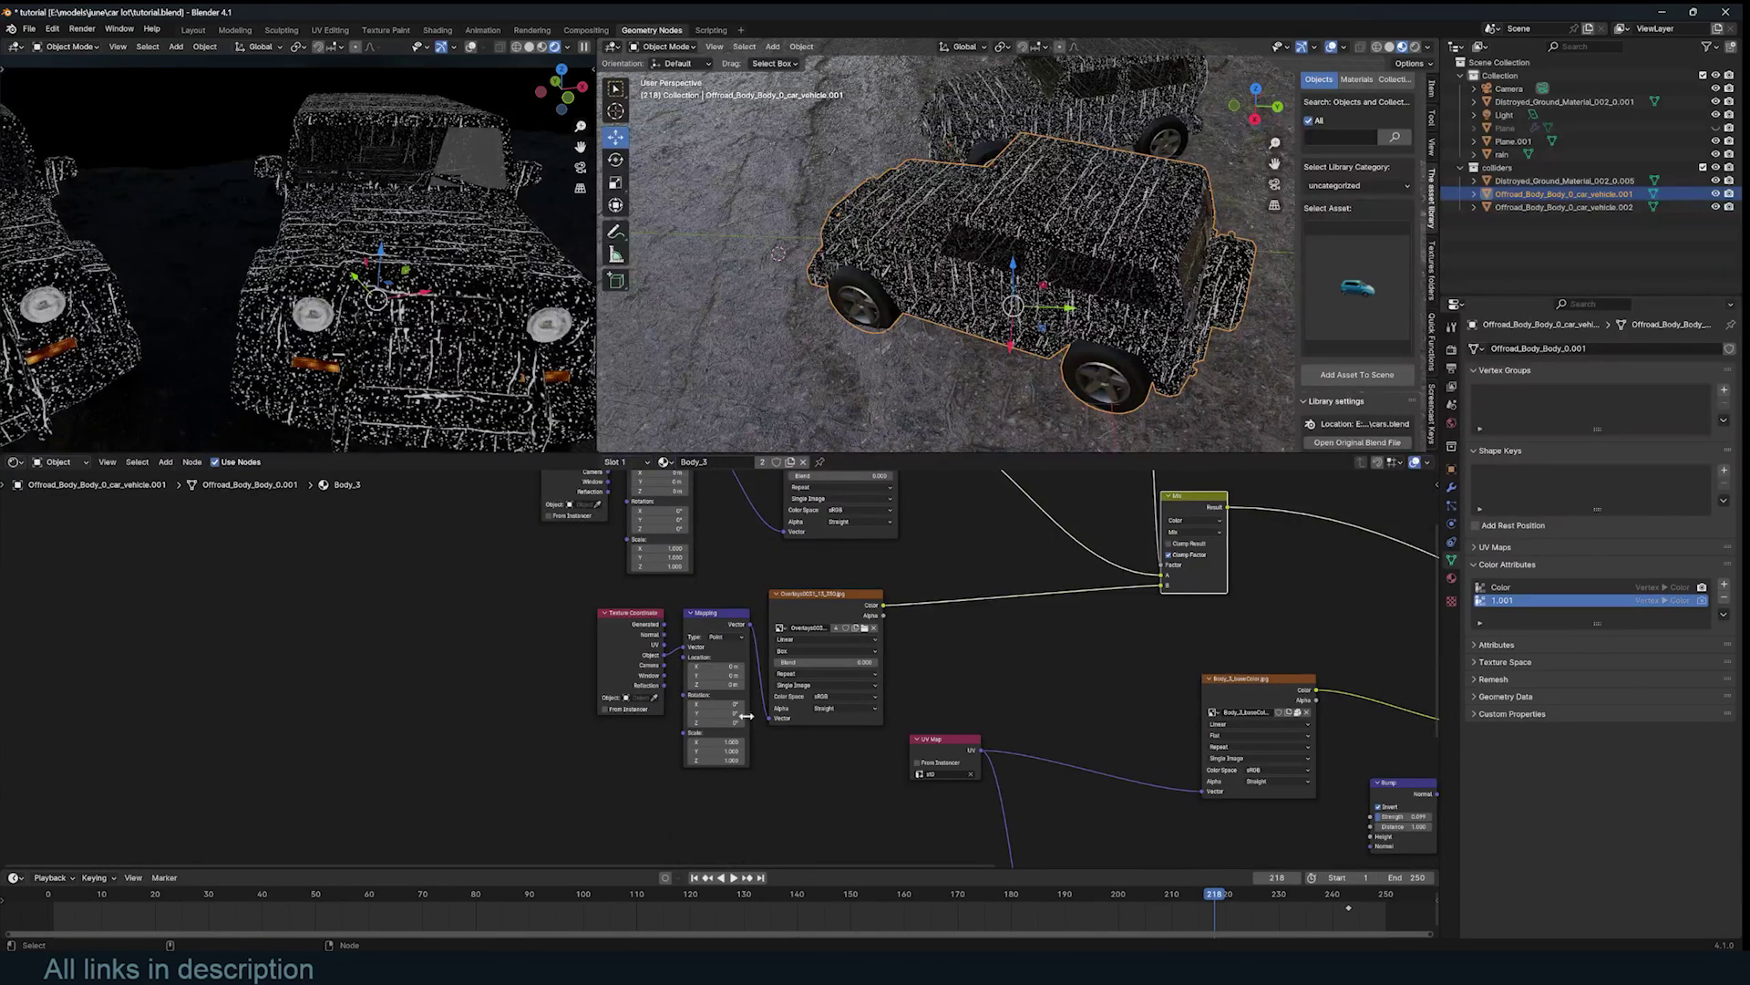
left_click_drag(716, 722, 780, 722)
left_click(716, 722)
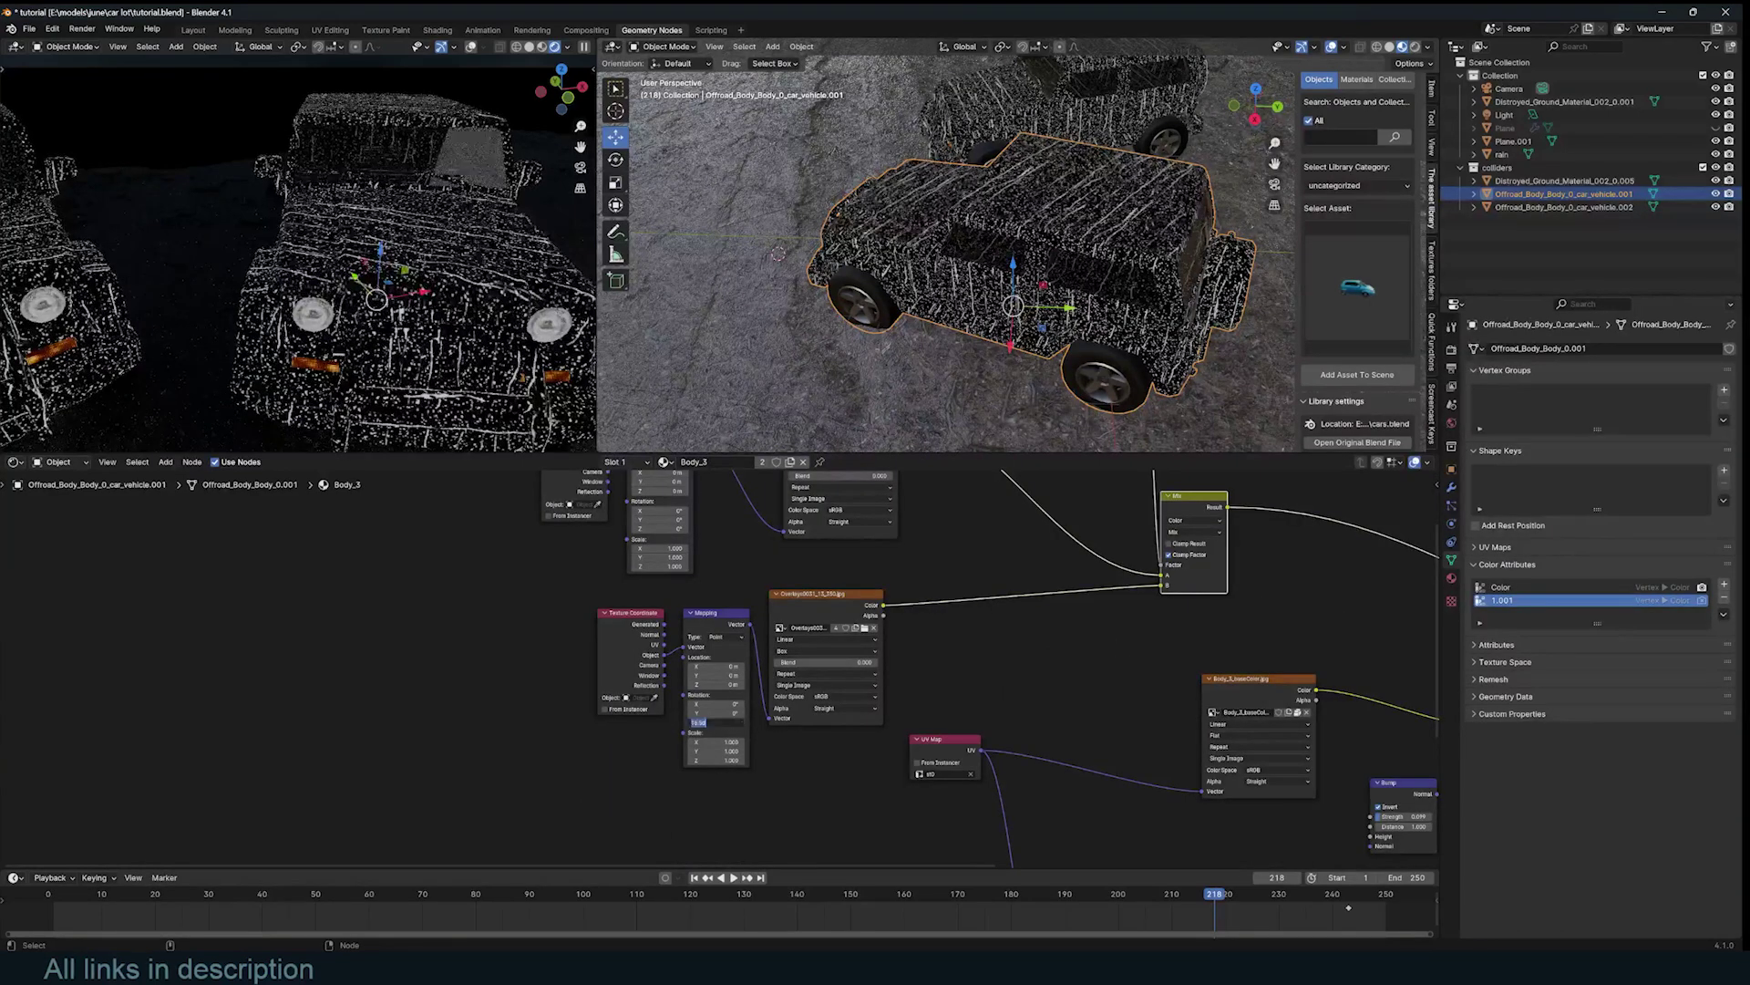
type("90")
key("Return")
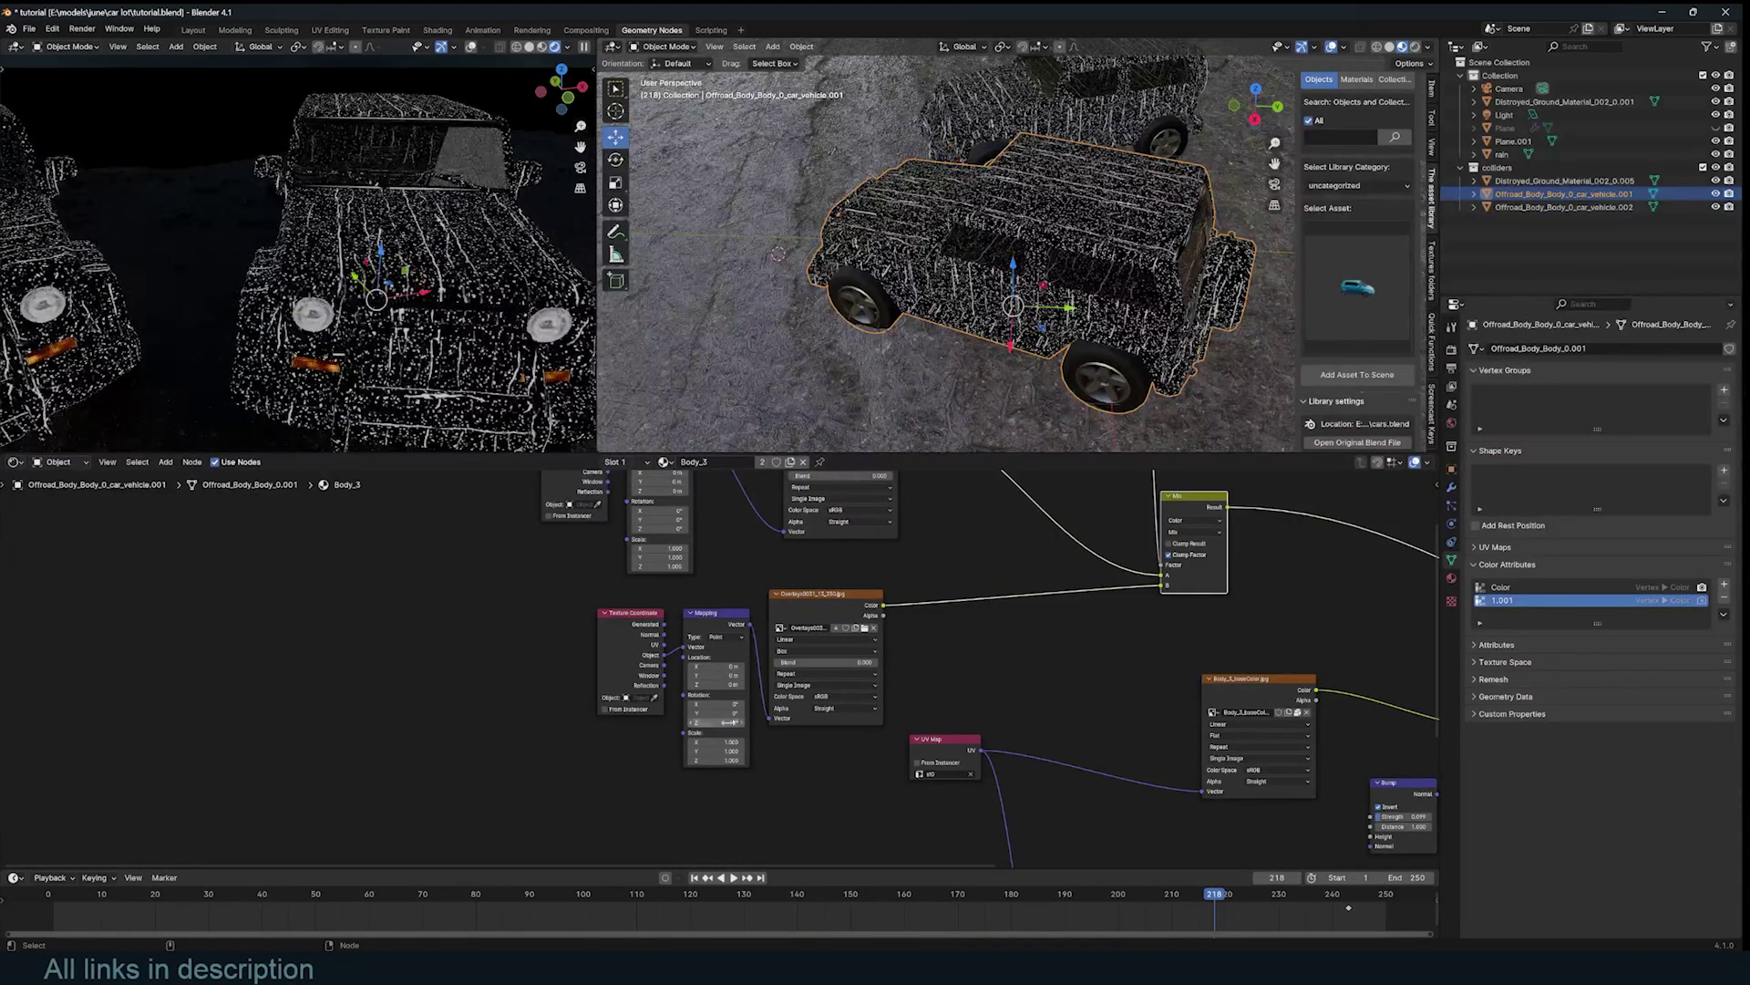
- Try shifting the lower Mapping node's X location while viewing the streaks on the hood, and undo it
middle_click_drag(911, 273, 1083, 346)
scroll(758, 299, "up", 6)
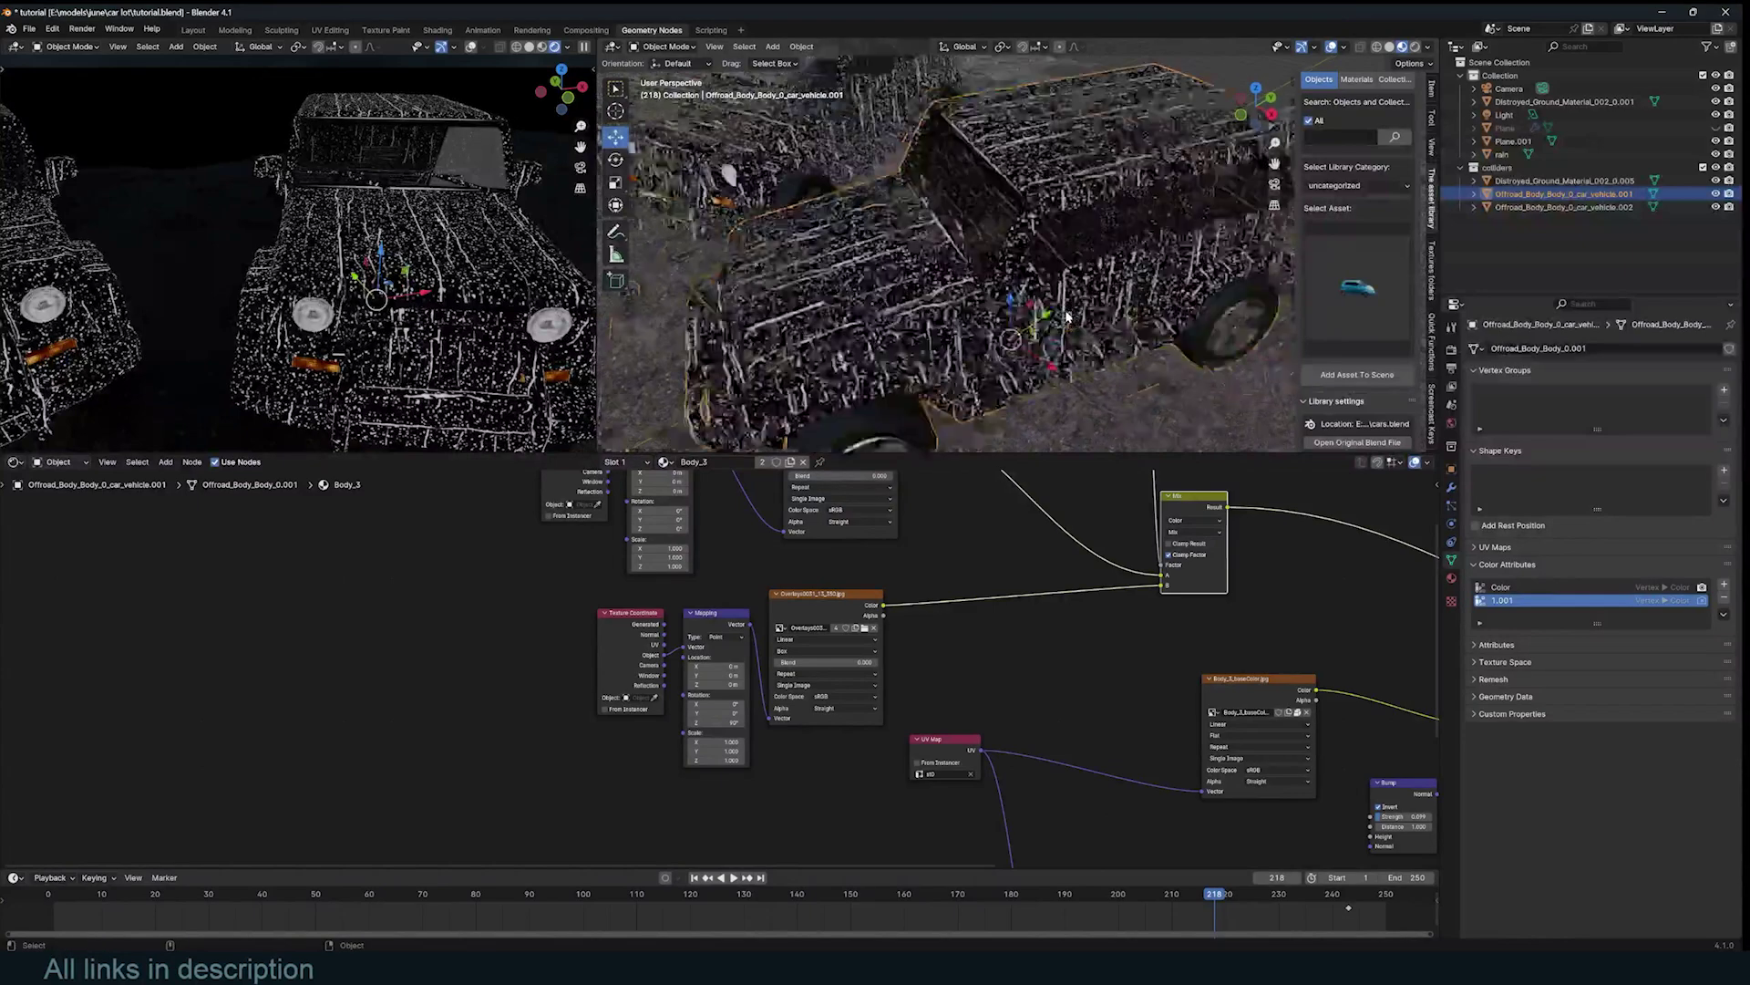
middle_click_drag(774, 346, 795, 340)
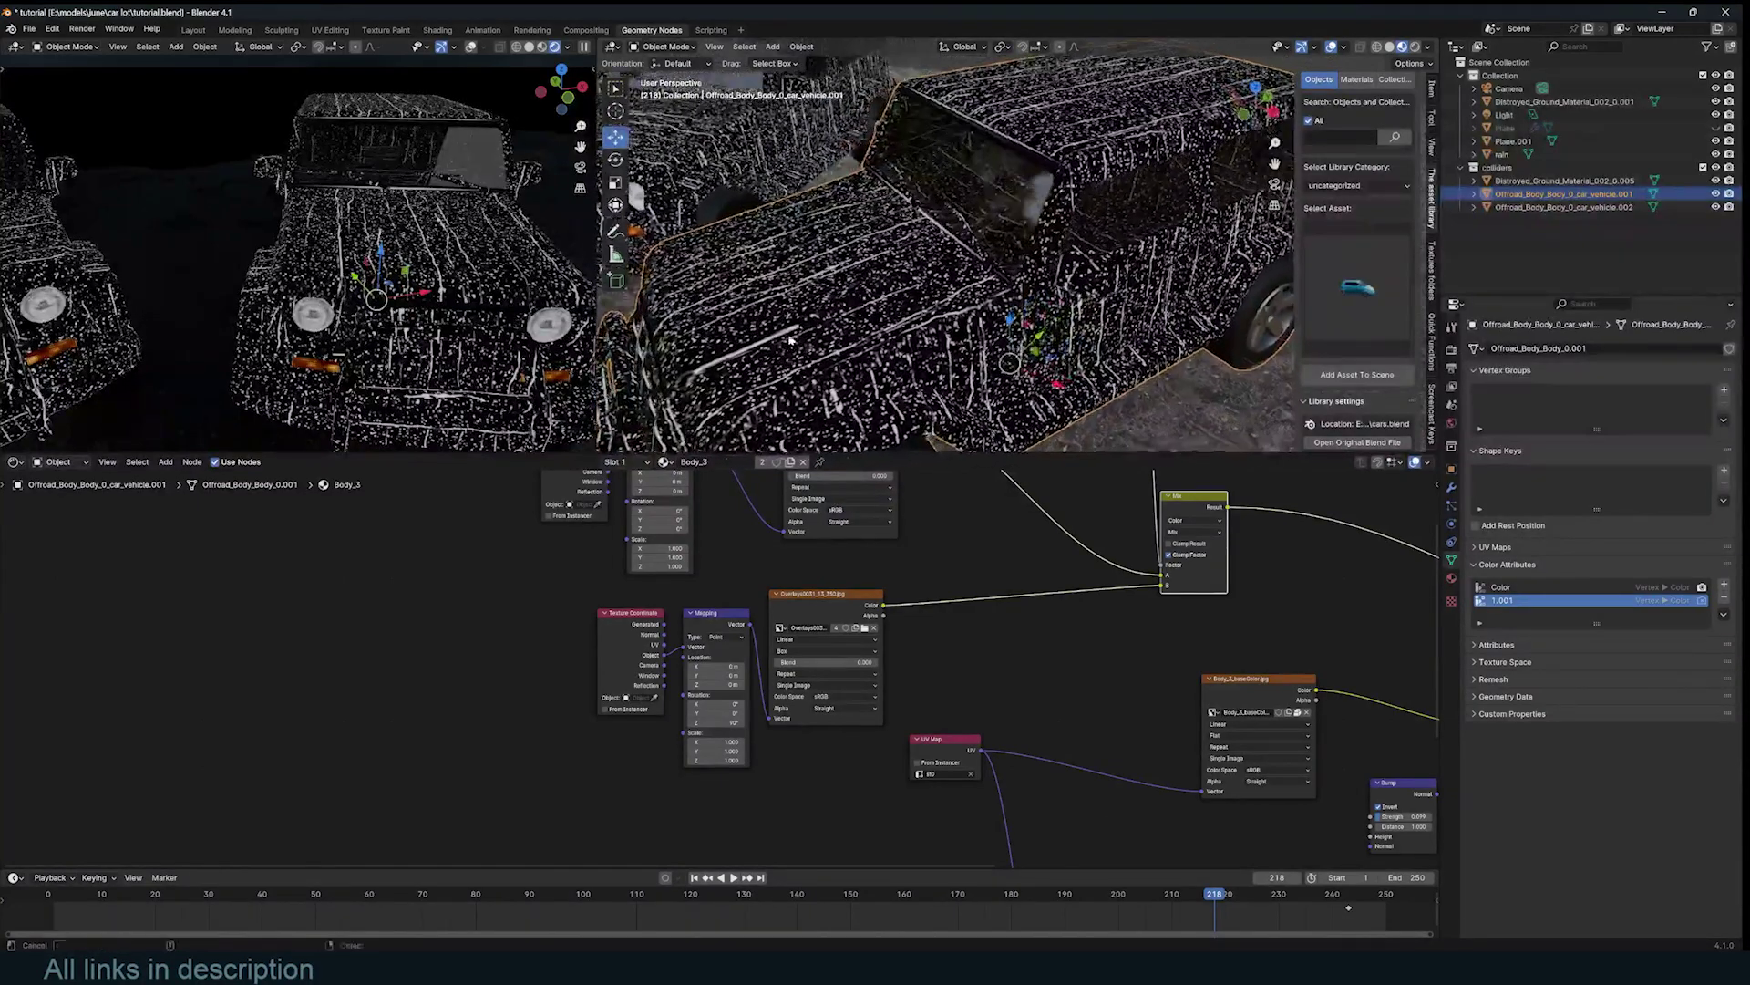
scroll(950, 650, "down", 1)
middle_click_drag(950, 651, 1069, 648)
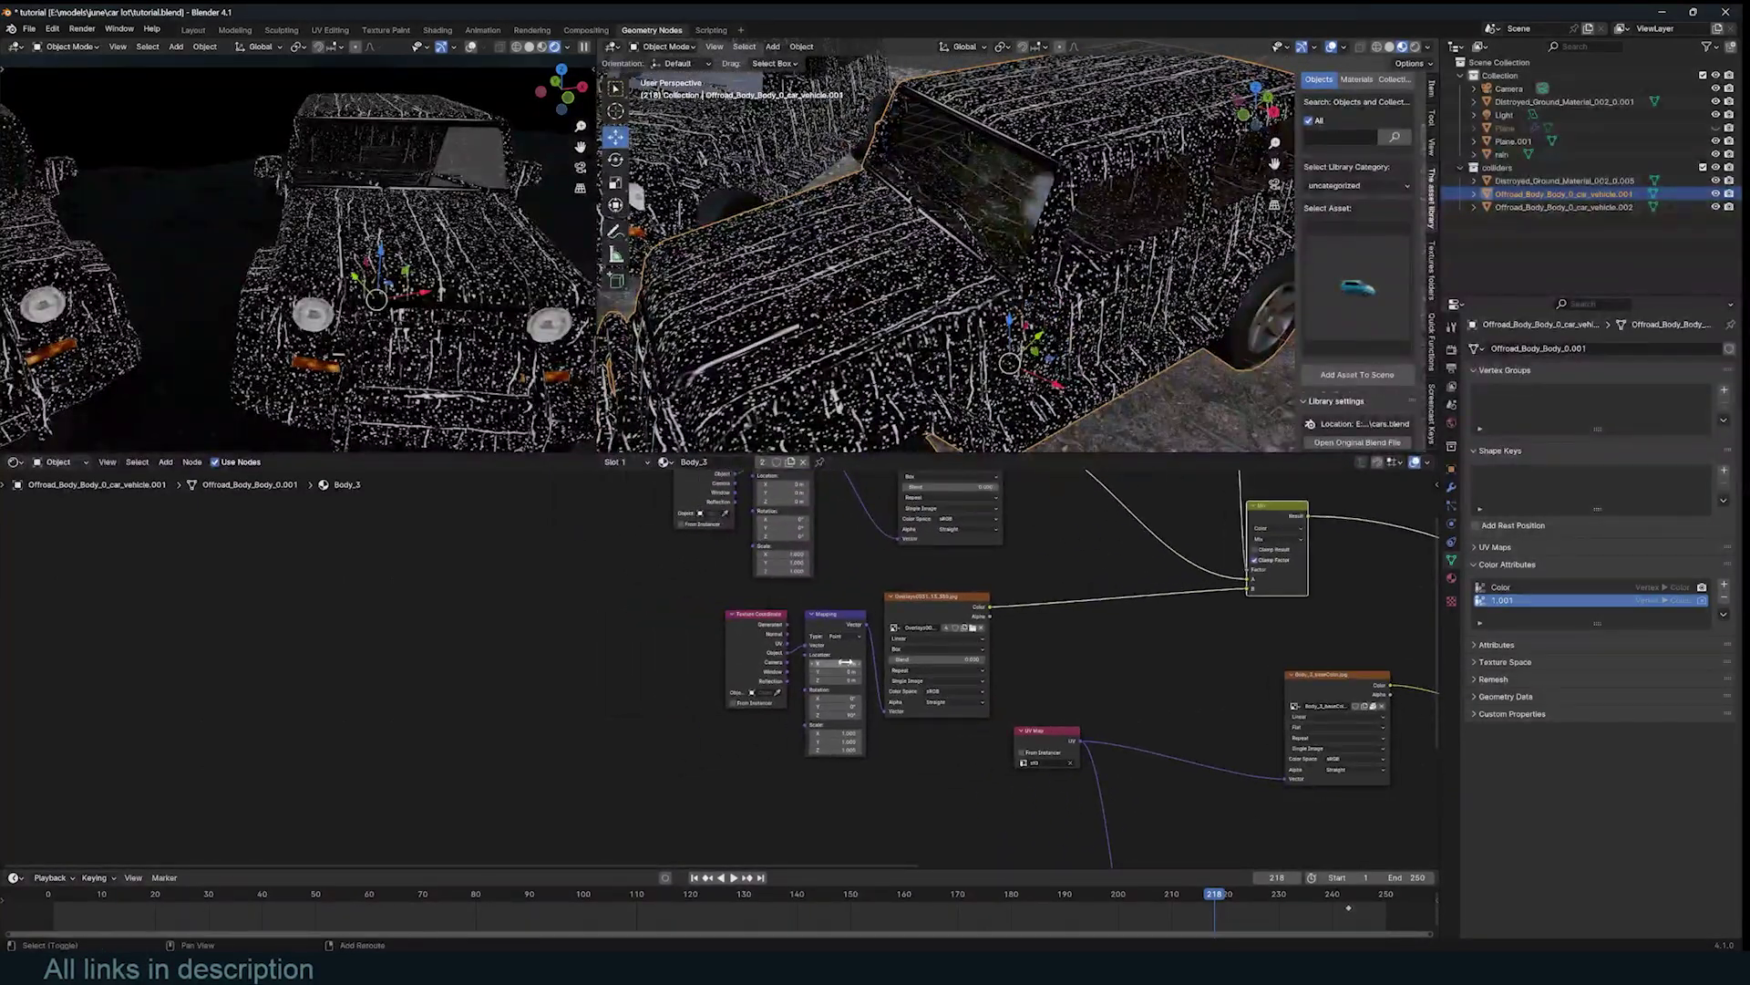
left_click_drag(847, 663, 796, 663)
key("ctrl+z")
- Set the lower Mapping node's Z rotation to -90°
double_click(842, 715)
type("-90")
key("Return")
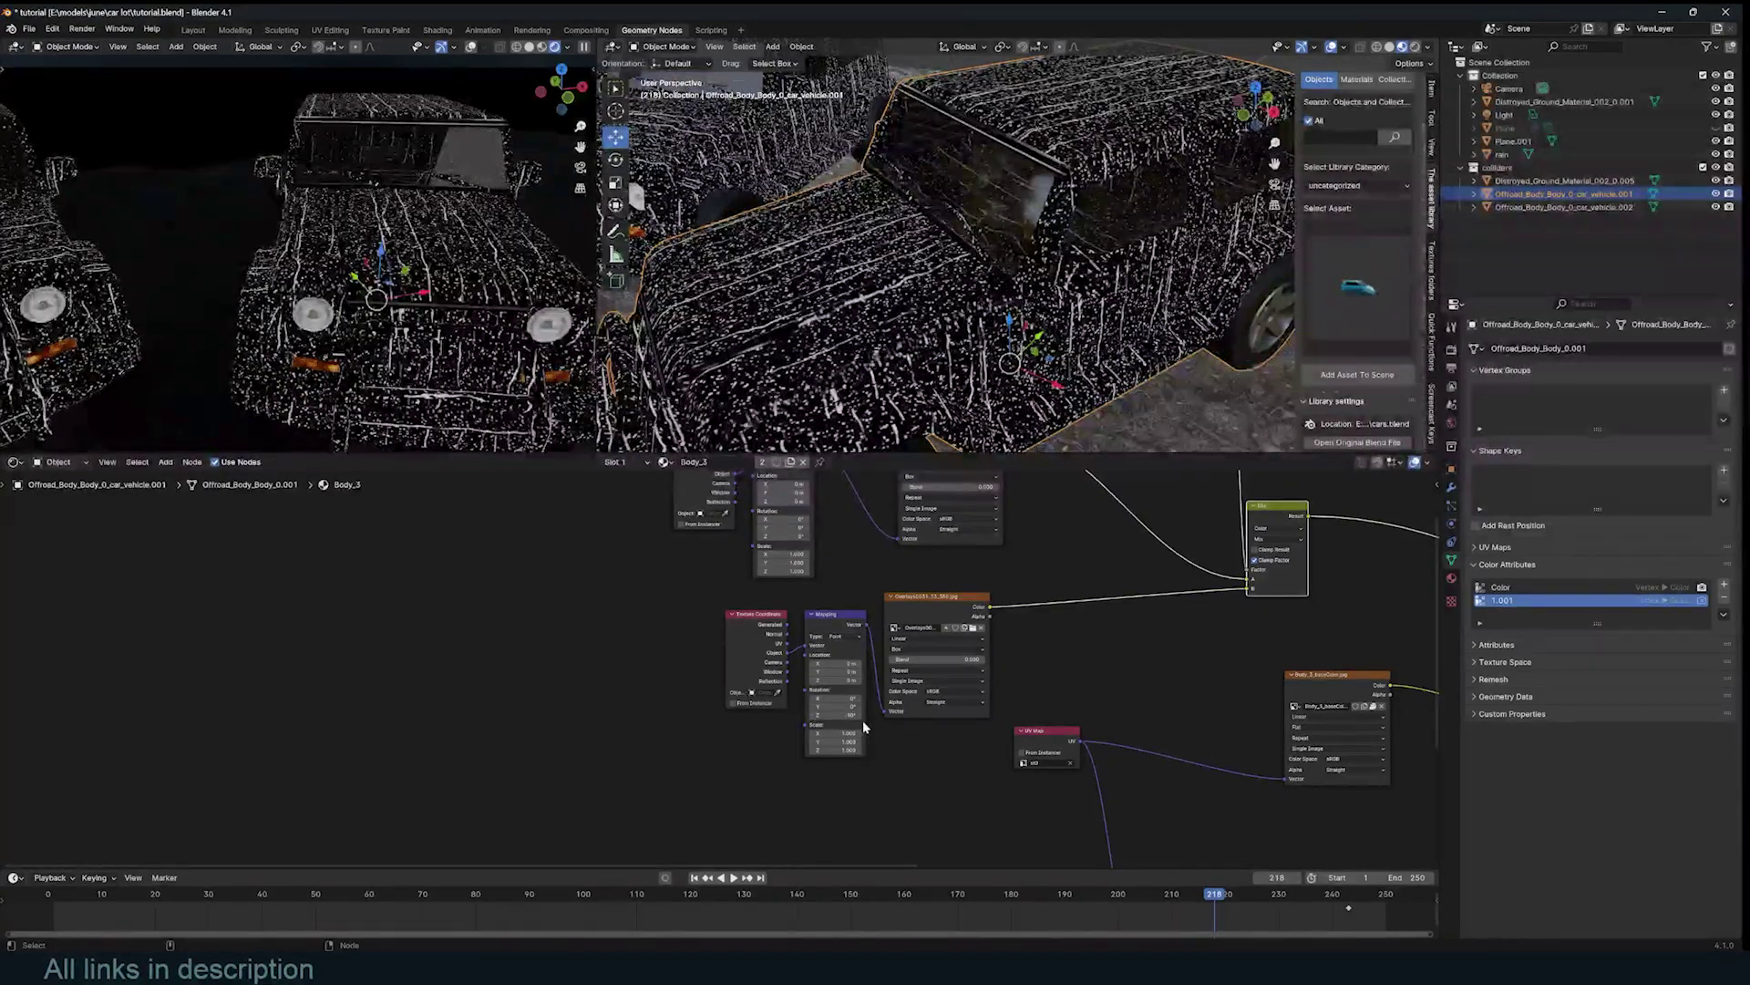
- Drive the lower Mapping node's X rotation with #frame/100*-1 and play the animation to check the streak movement
left_click_drag(861, 699, 856, 700, "shift")
key("Escape")
key("Return")
double_click(836, 698)
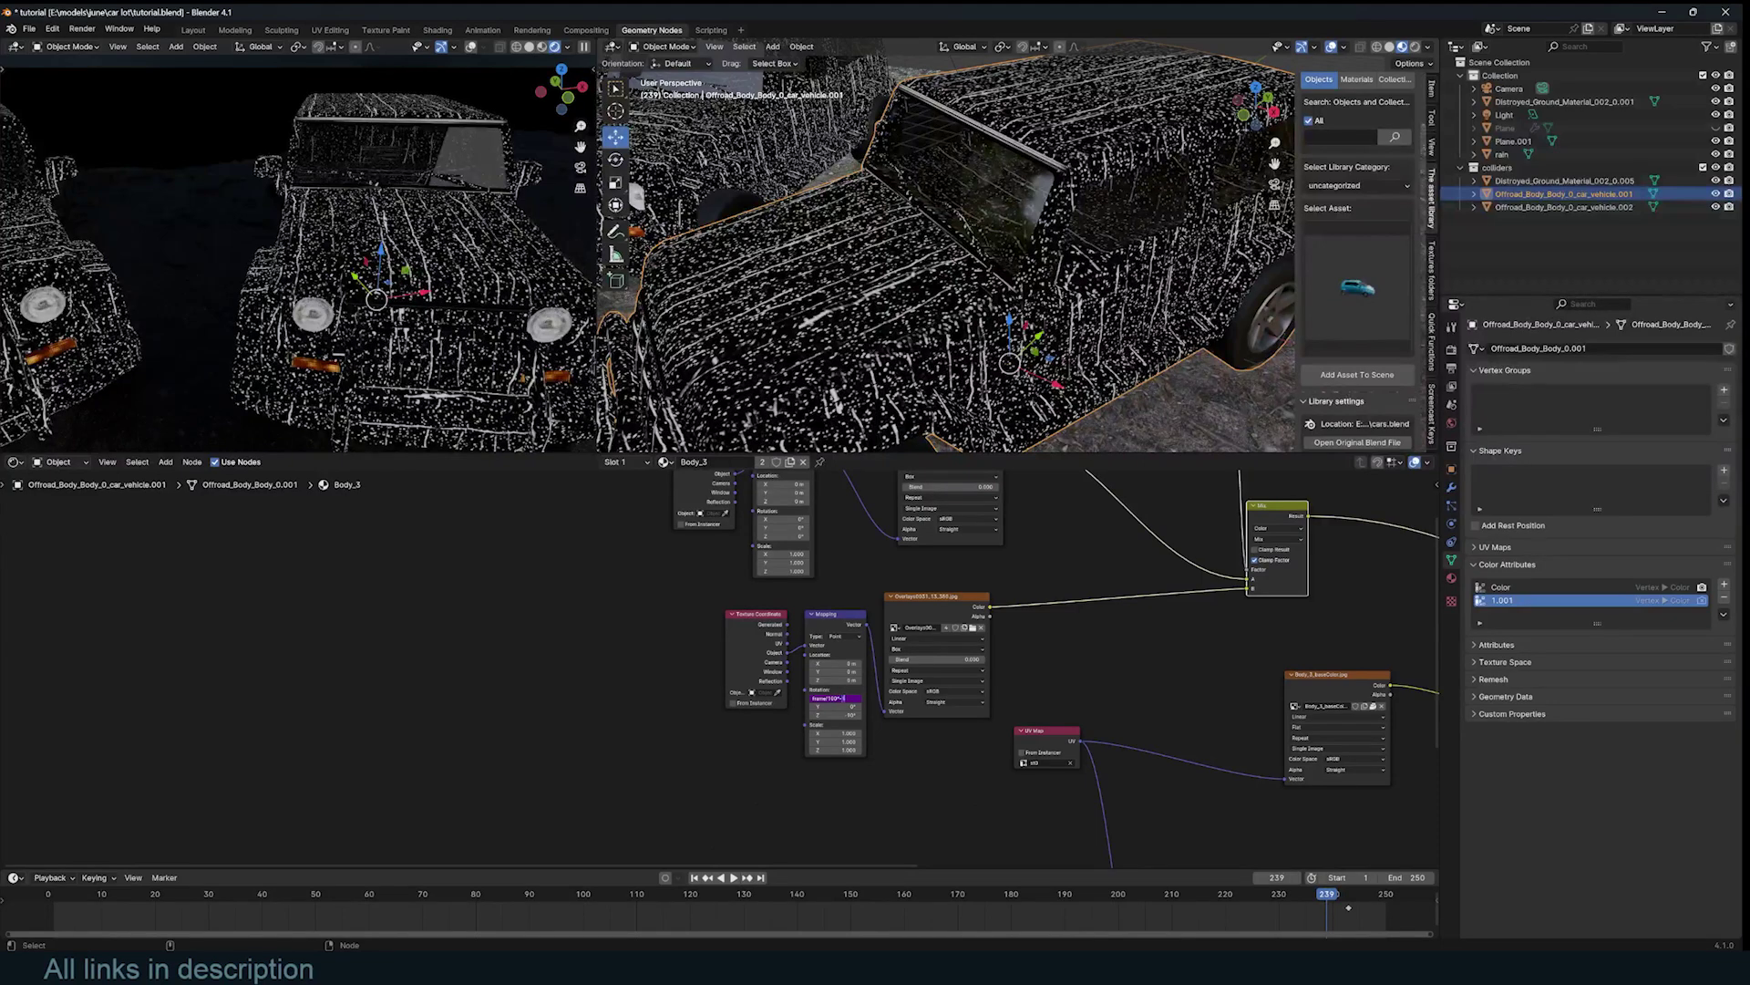
key("Return")
key("space")
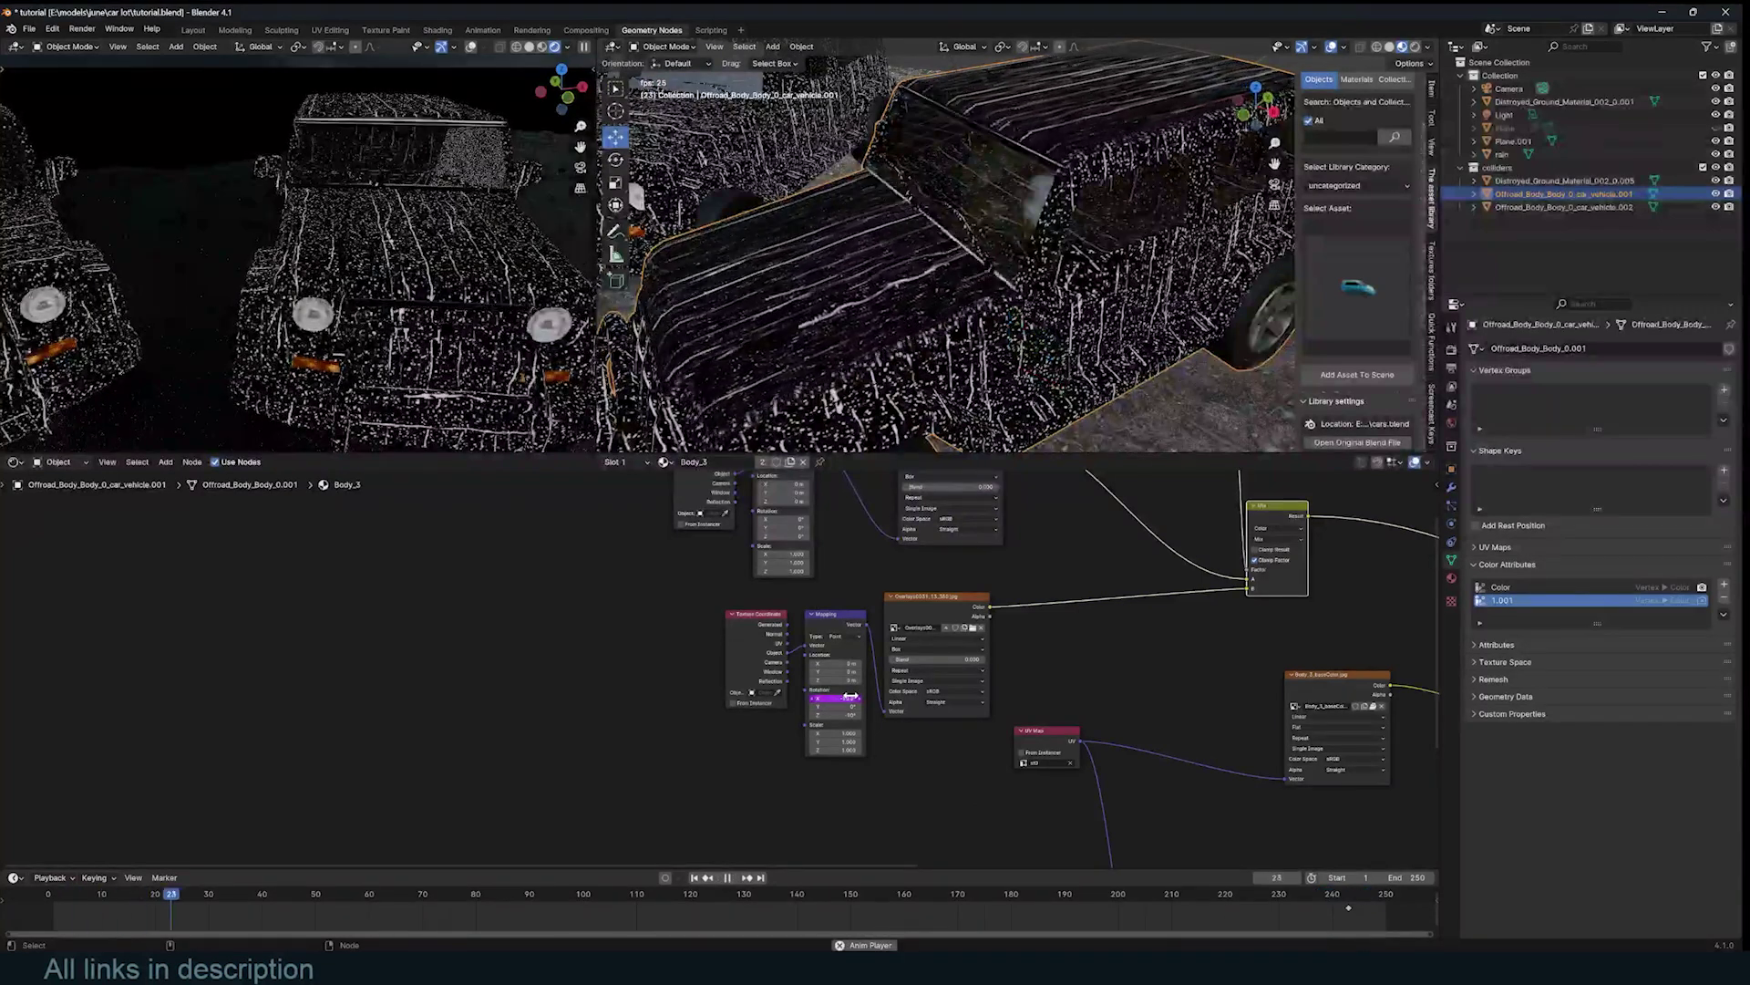
key("Escape")
- Drive the upper Mapping node's Z location with a frame-based expression and play the animation to check the result
middle_click_drag(905, 598, 998, 681)
scroll(998, 681, "up", 2)
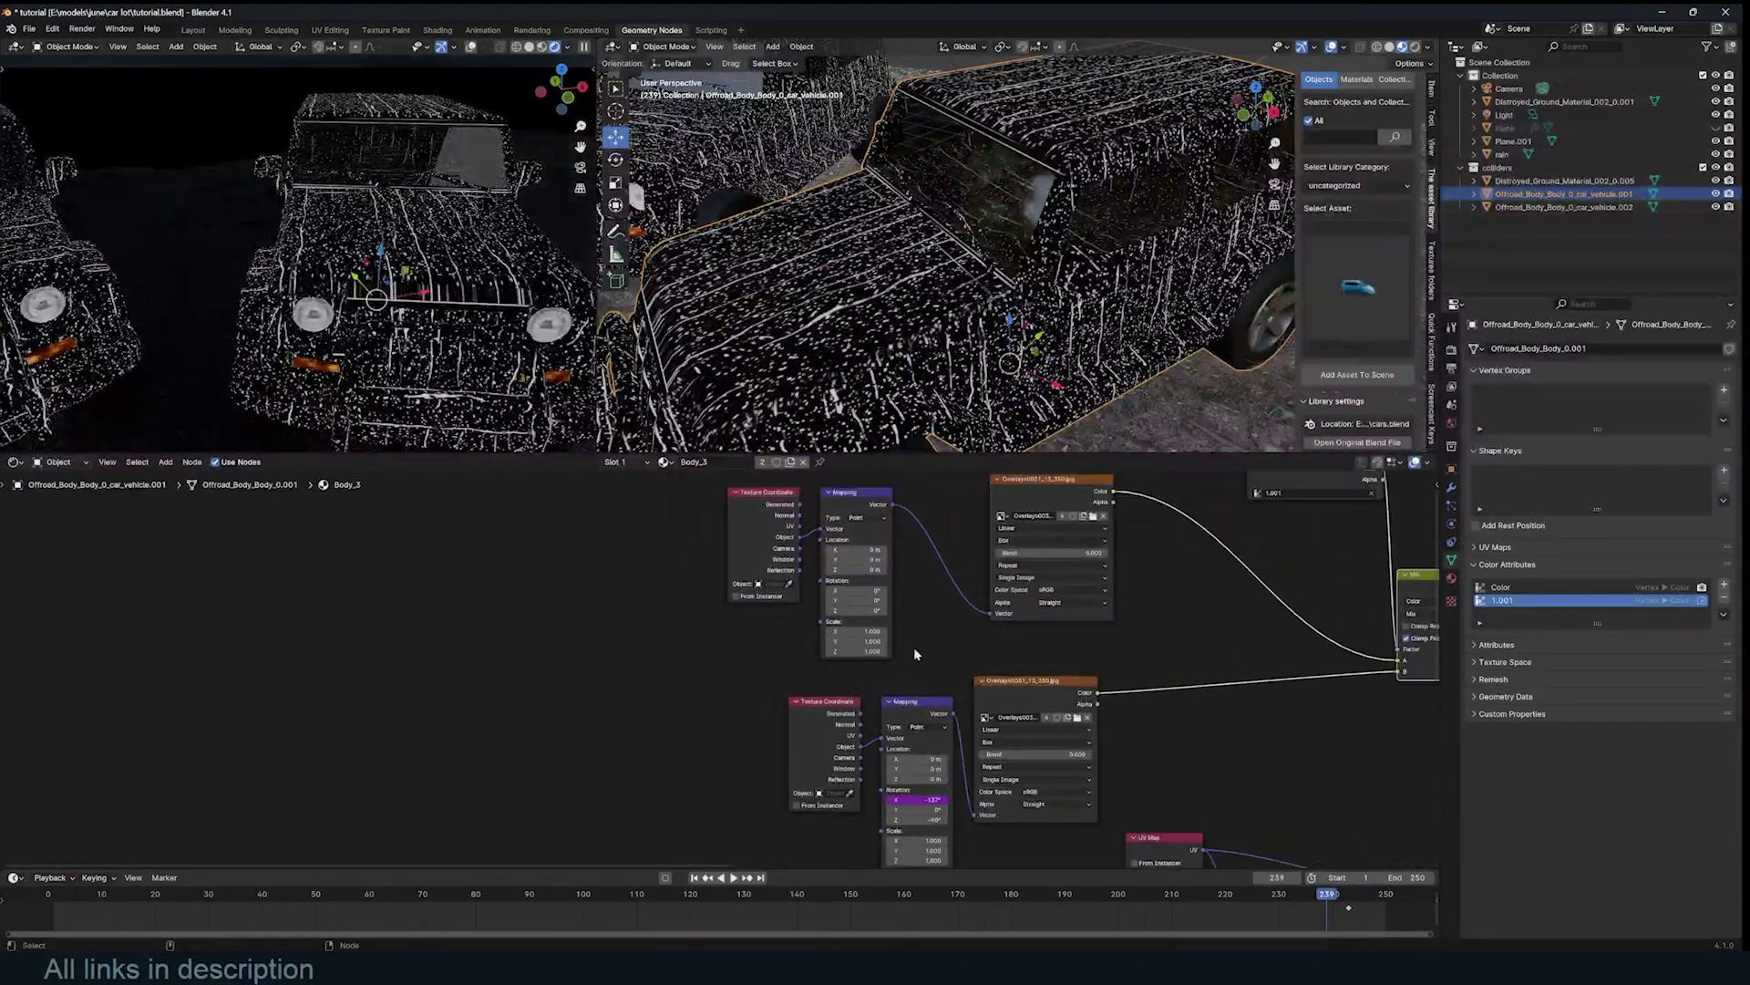
double_click(855, 569)
key("Return")
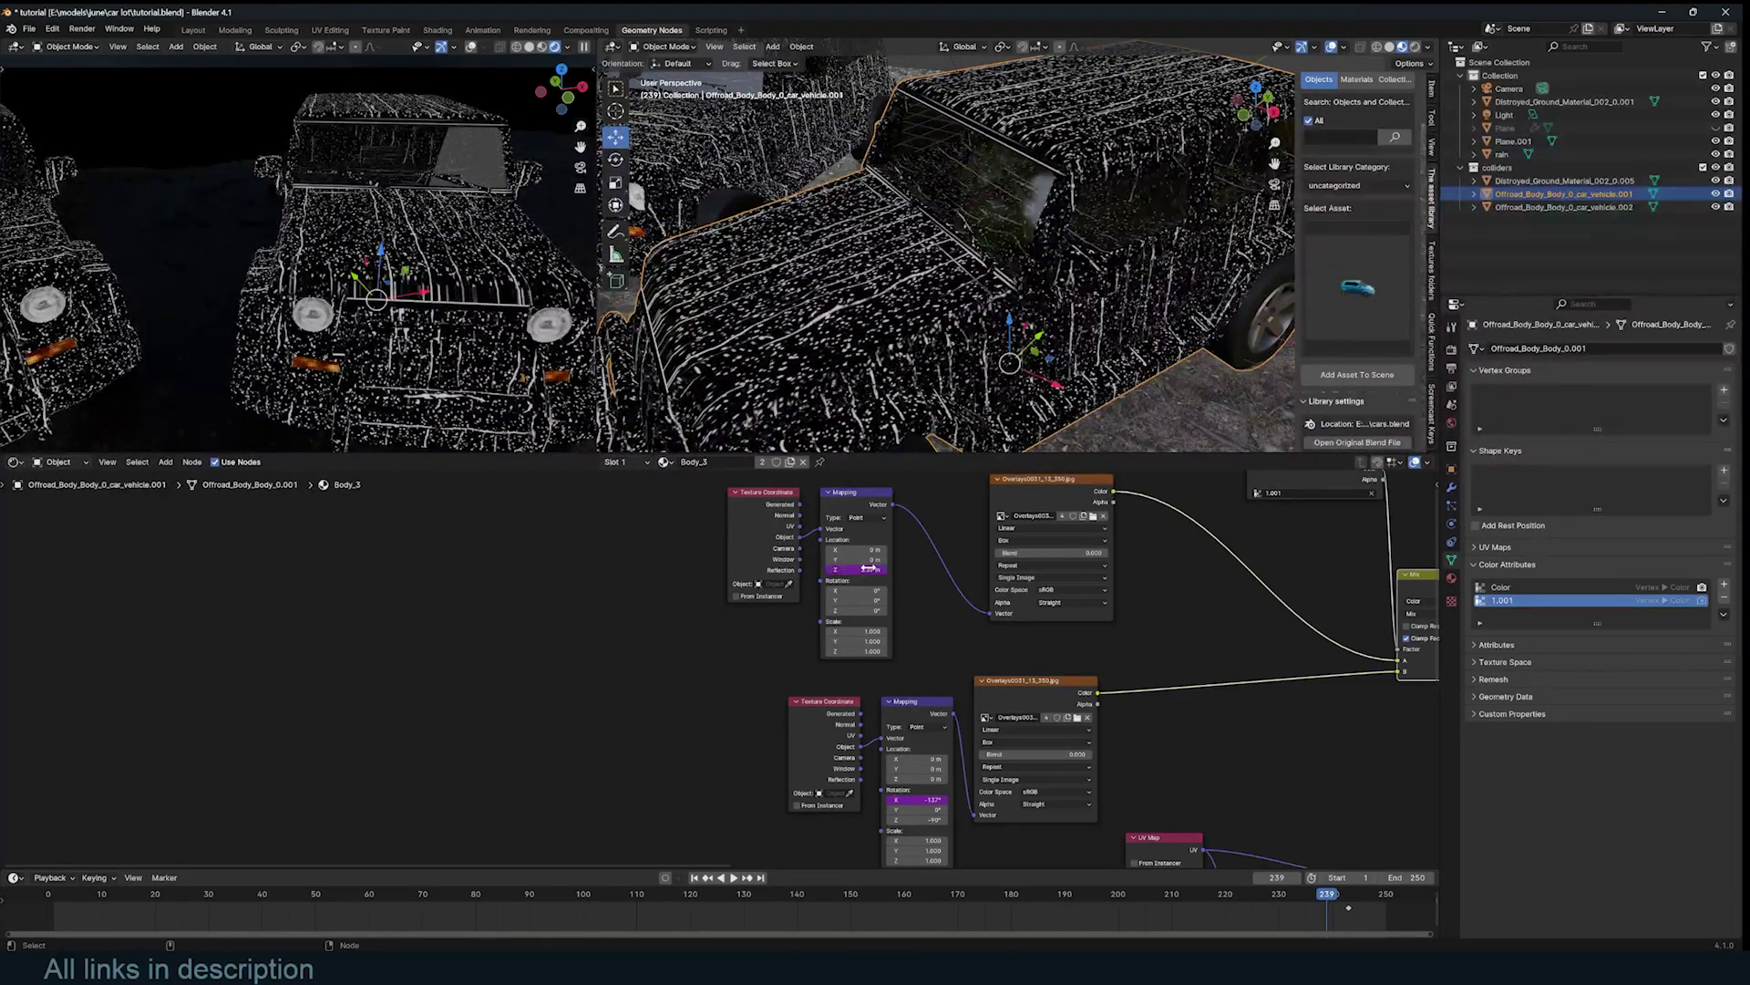
key("space")
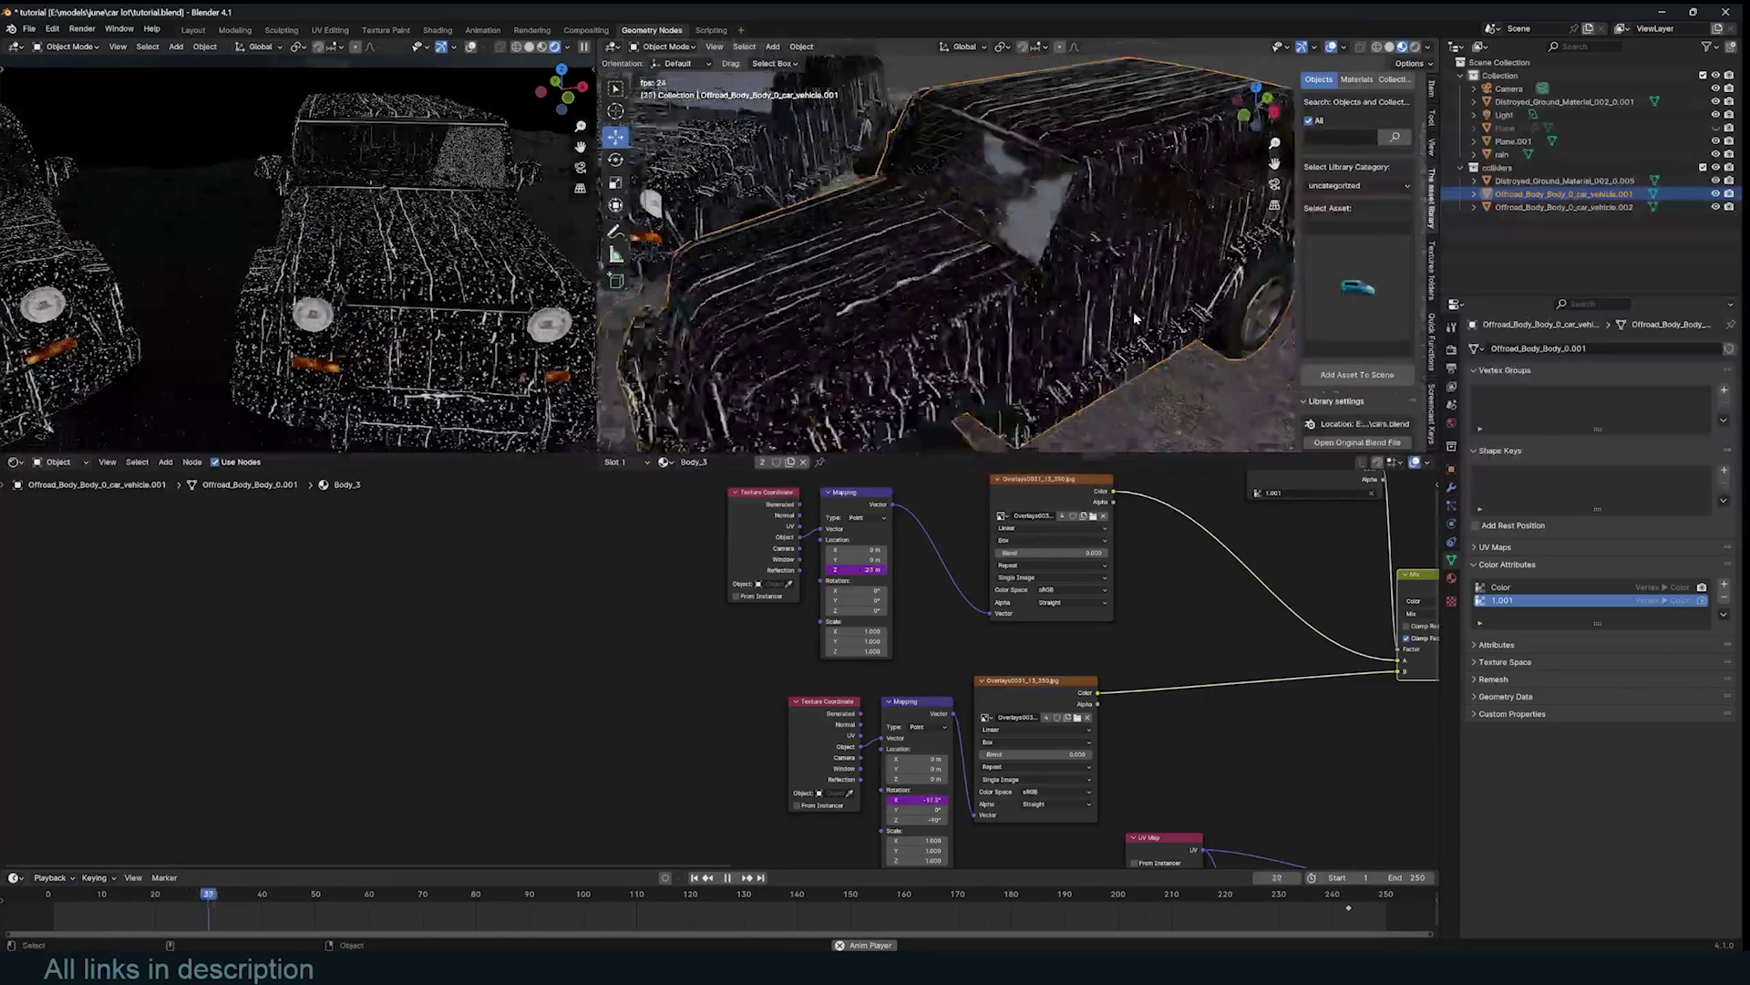
key("KP_0")
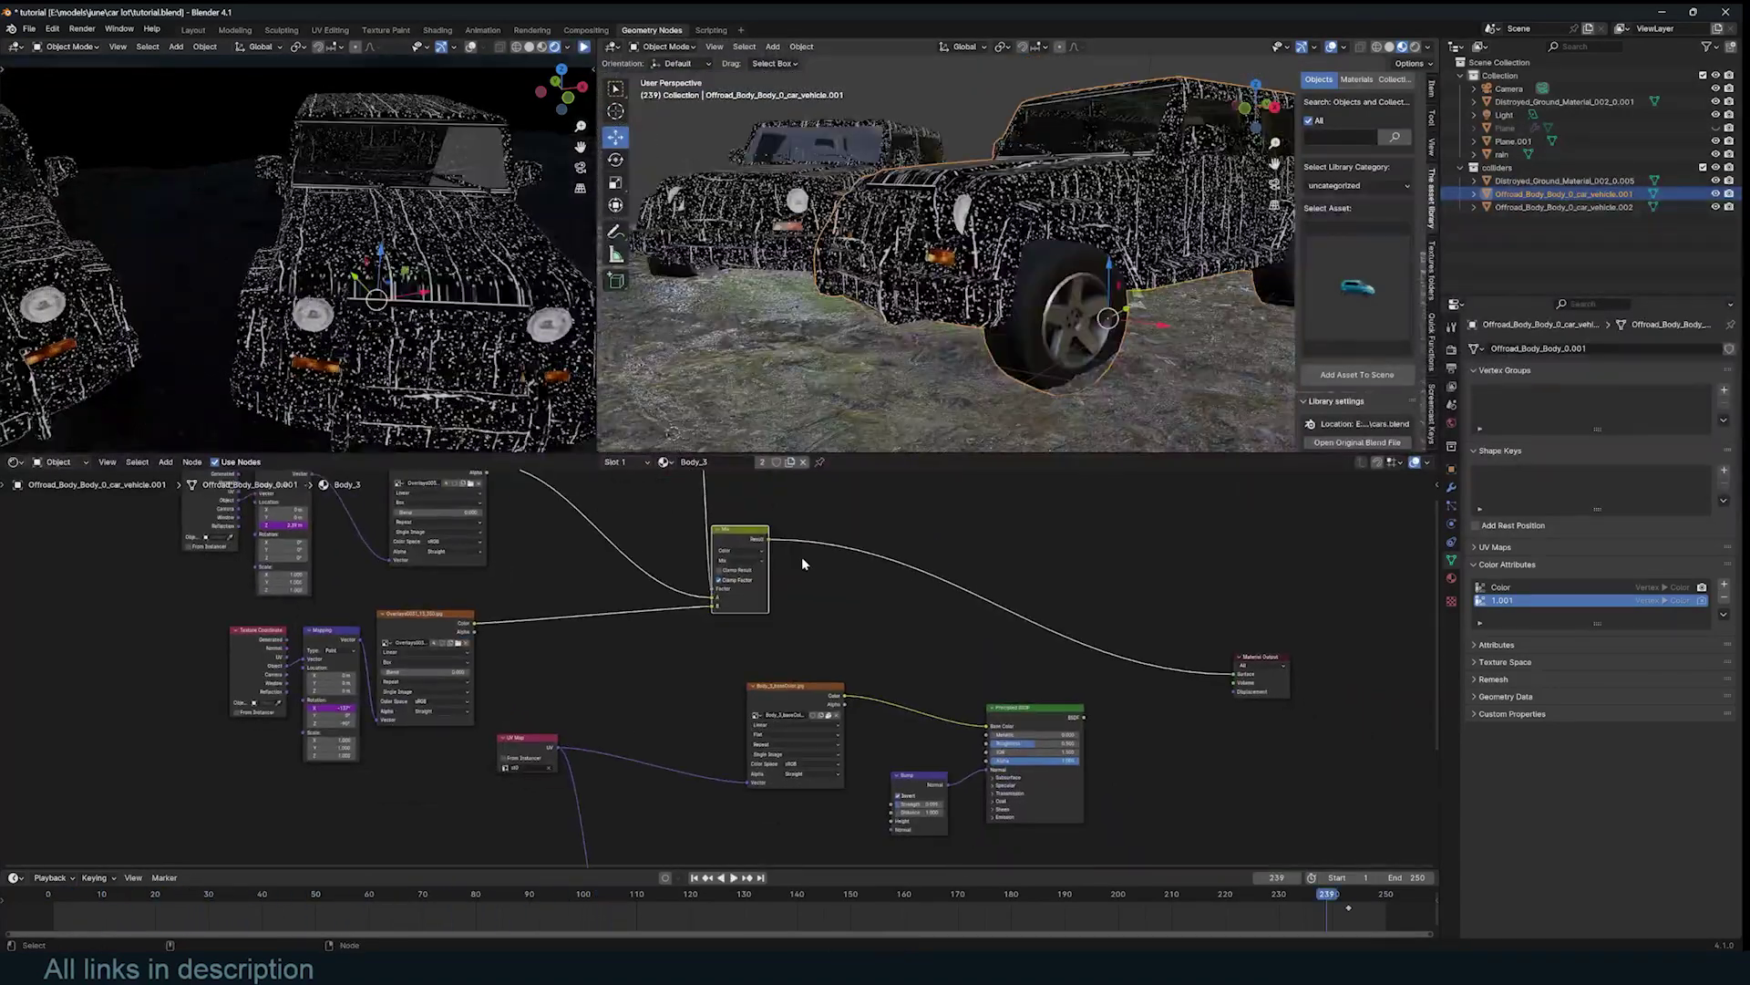
- Connect the streak Mix result to the Principled BSDF's Roughness, restore the shader as the surface output, and play the animation to check the body
middle_click_drag(802, 564, 838, 576)
left_click_drag(736, 510, 959, 712)
left_click(1015, 681, "ctrl+shift")
key("space")
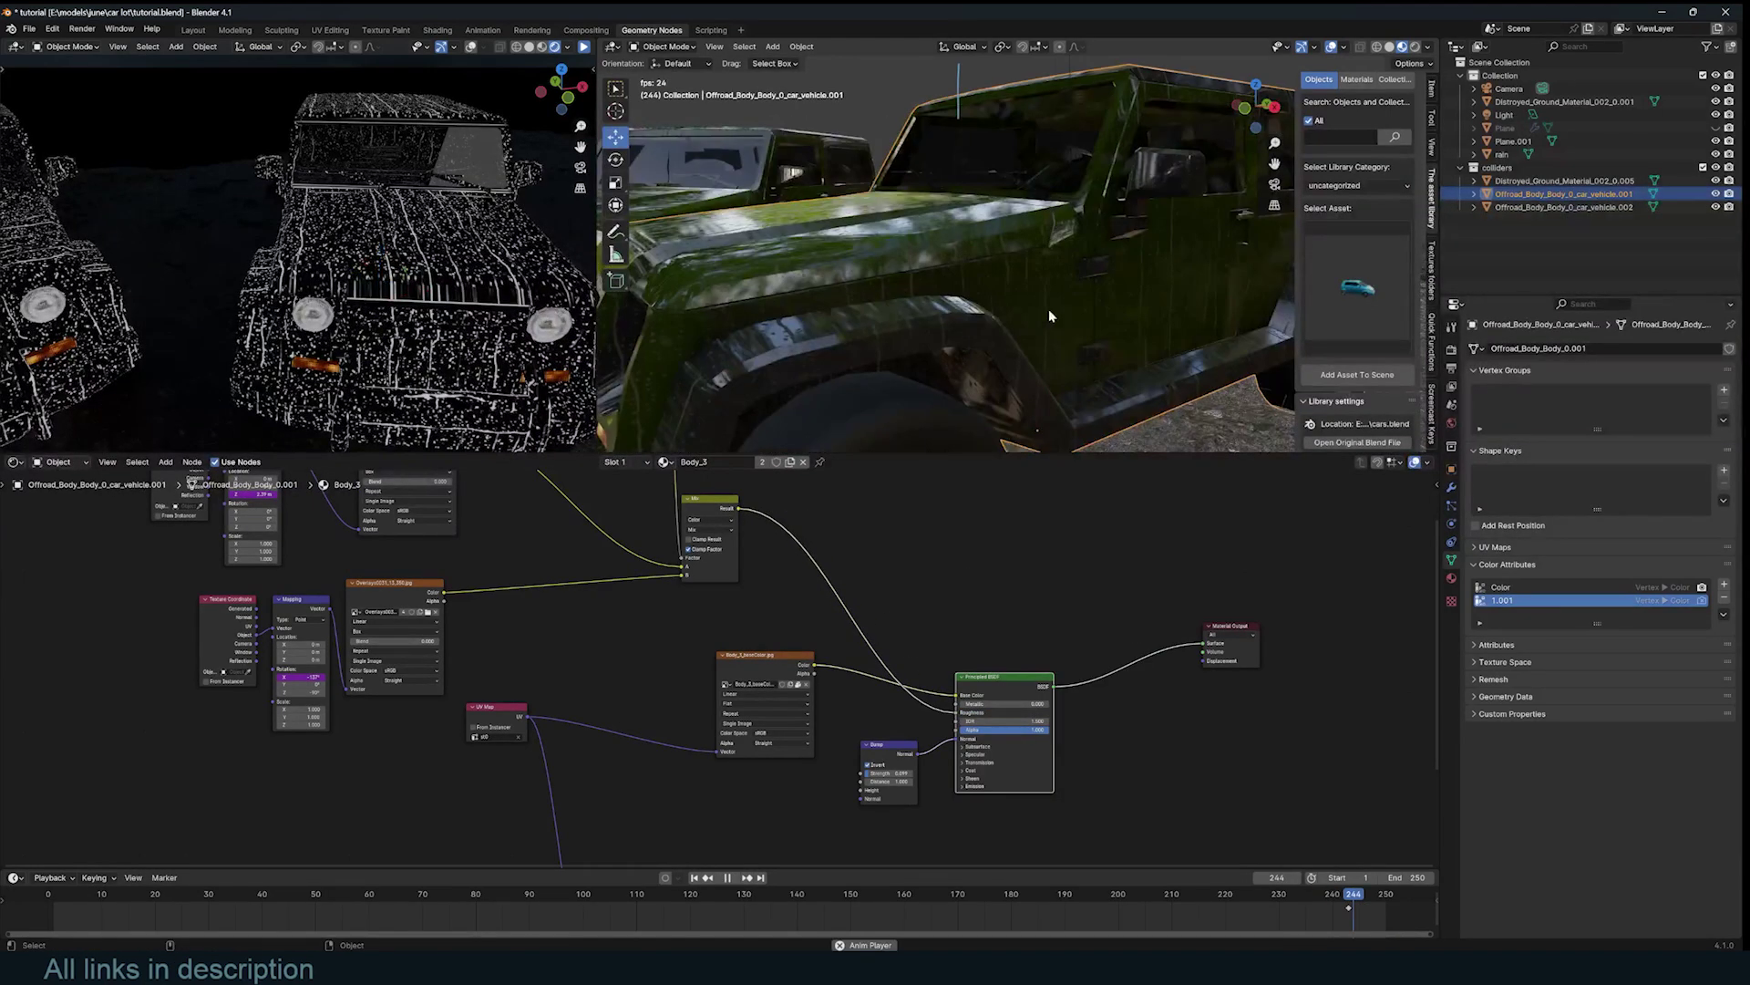
middle_click_drag(1048, 308, 1000, 309)
key("space")
- Feed the streak Mix result into the Bump node's Height, turn off Invert, and check the wet body while the animation plays
middle_click_drag(940, 601, 1000, 576)
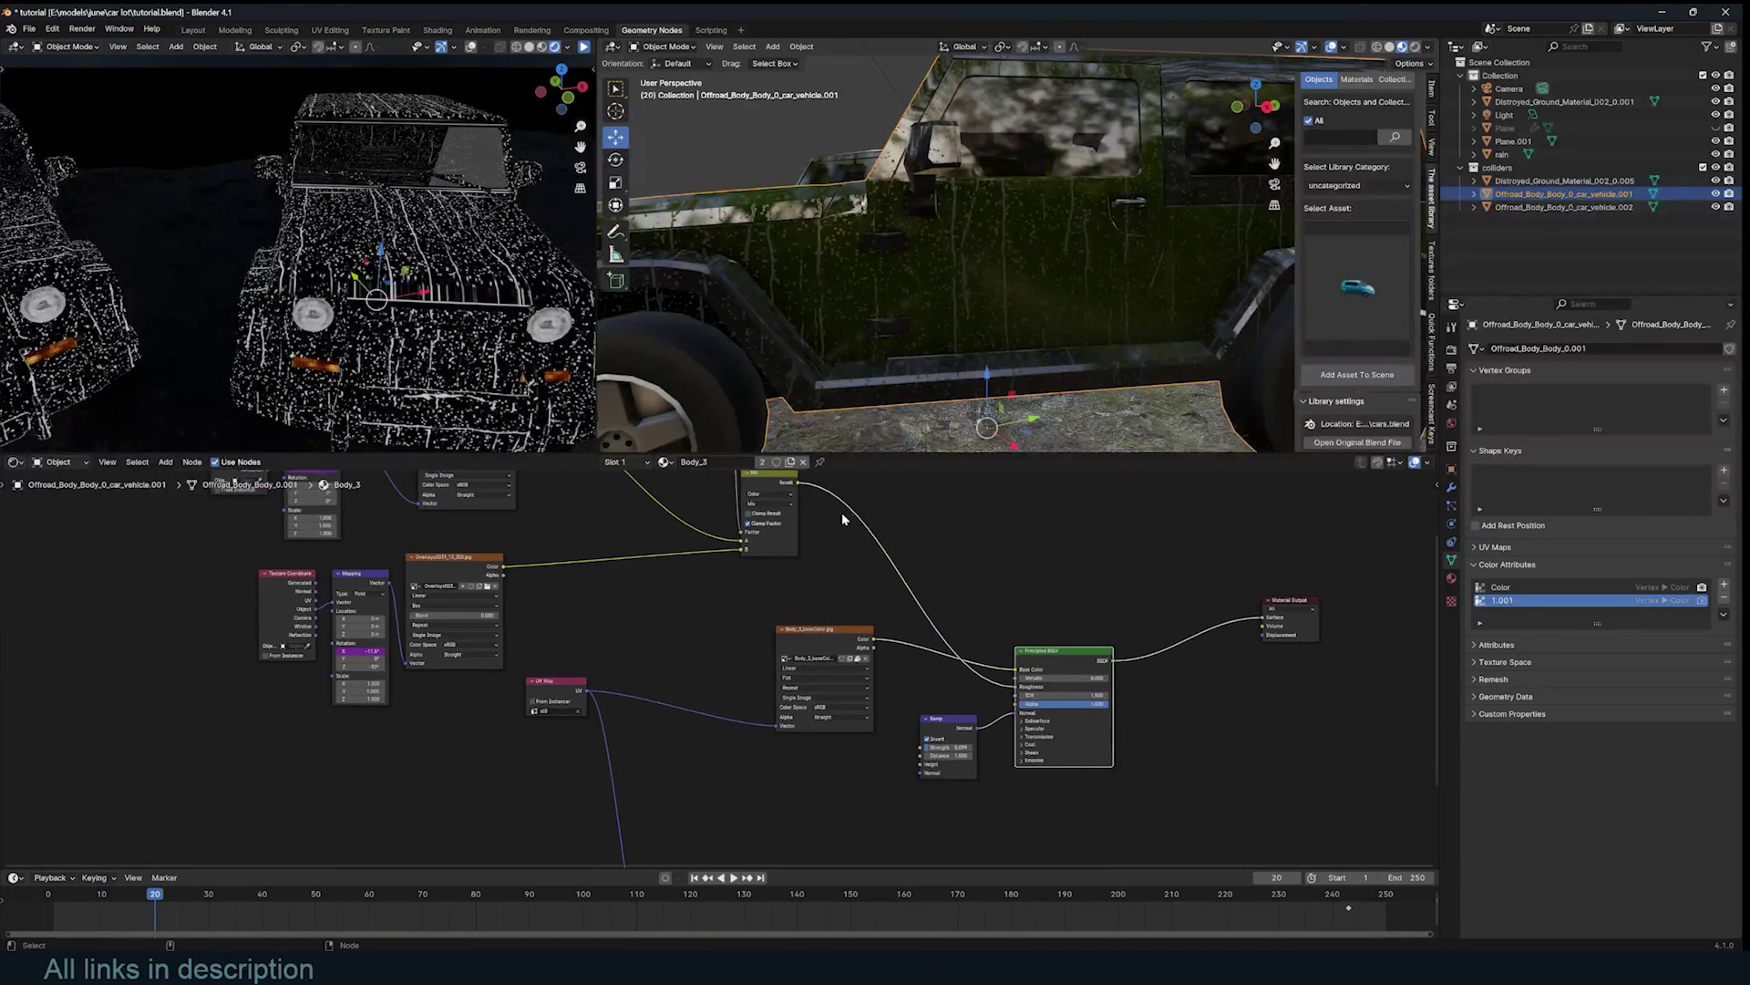
left_click_drag(800, 483, 921, 763)
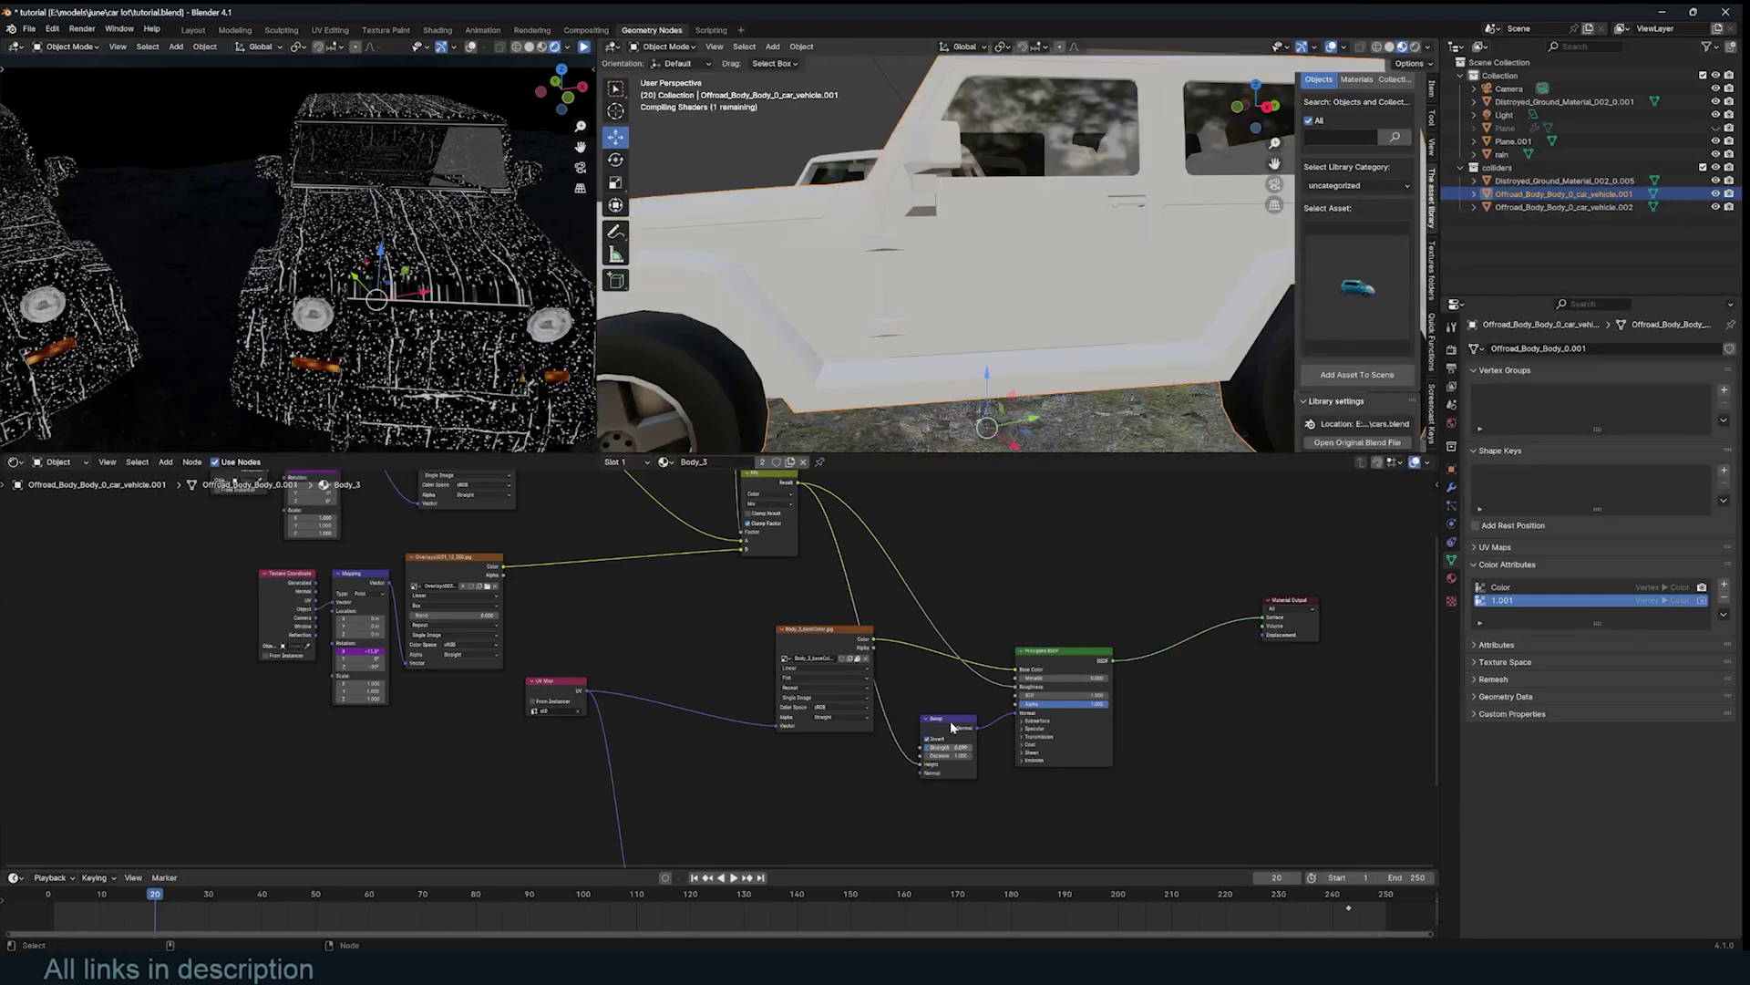
scroll(1097, 419, "up", 5)
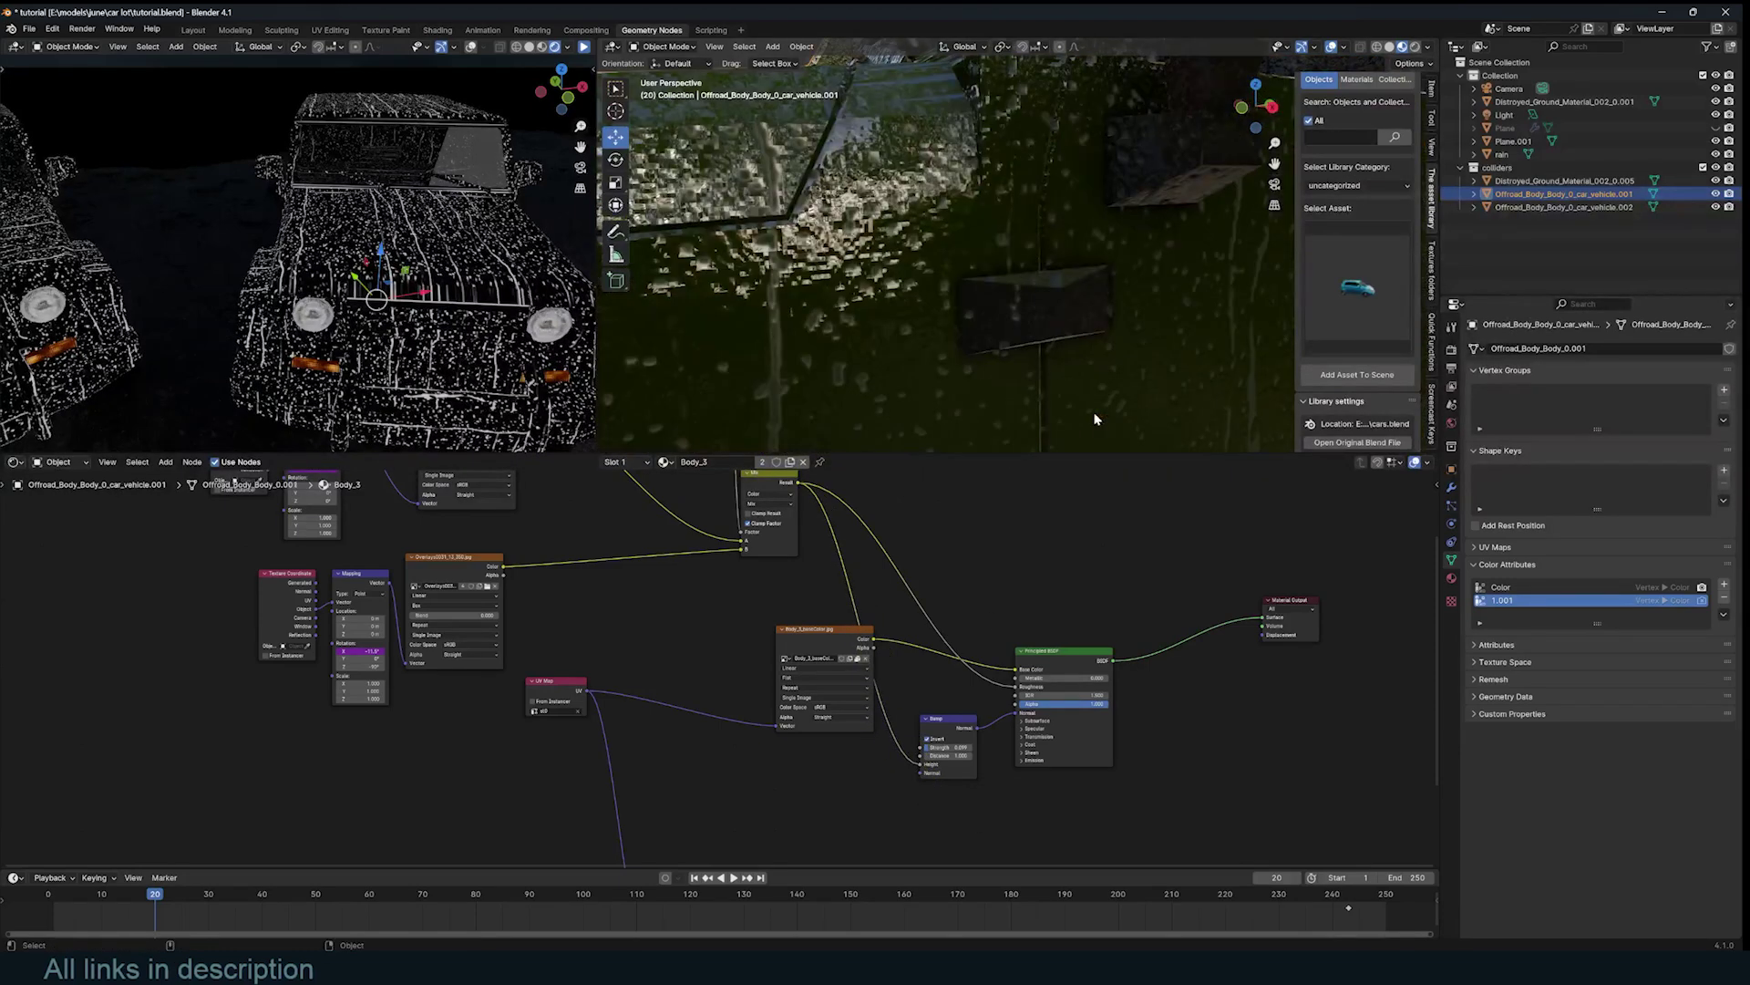
left_click(938, 740)
scroll(1097, 272, "down", 6)
key("alt+a")
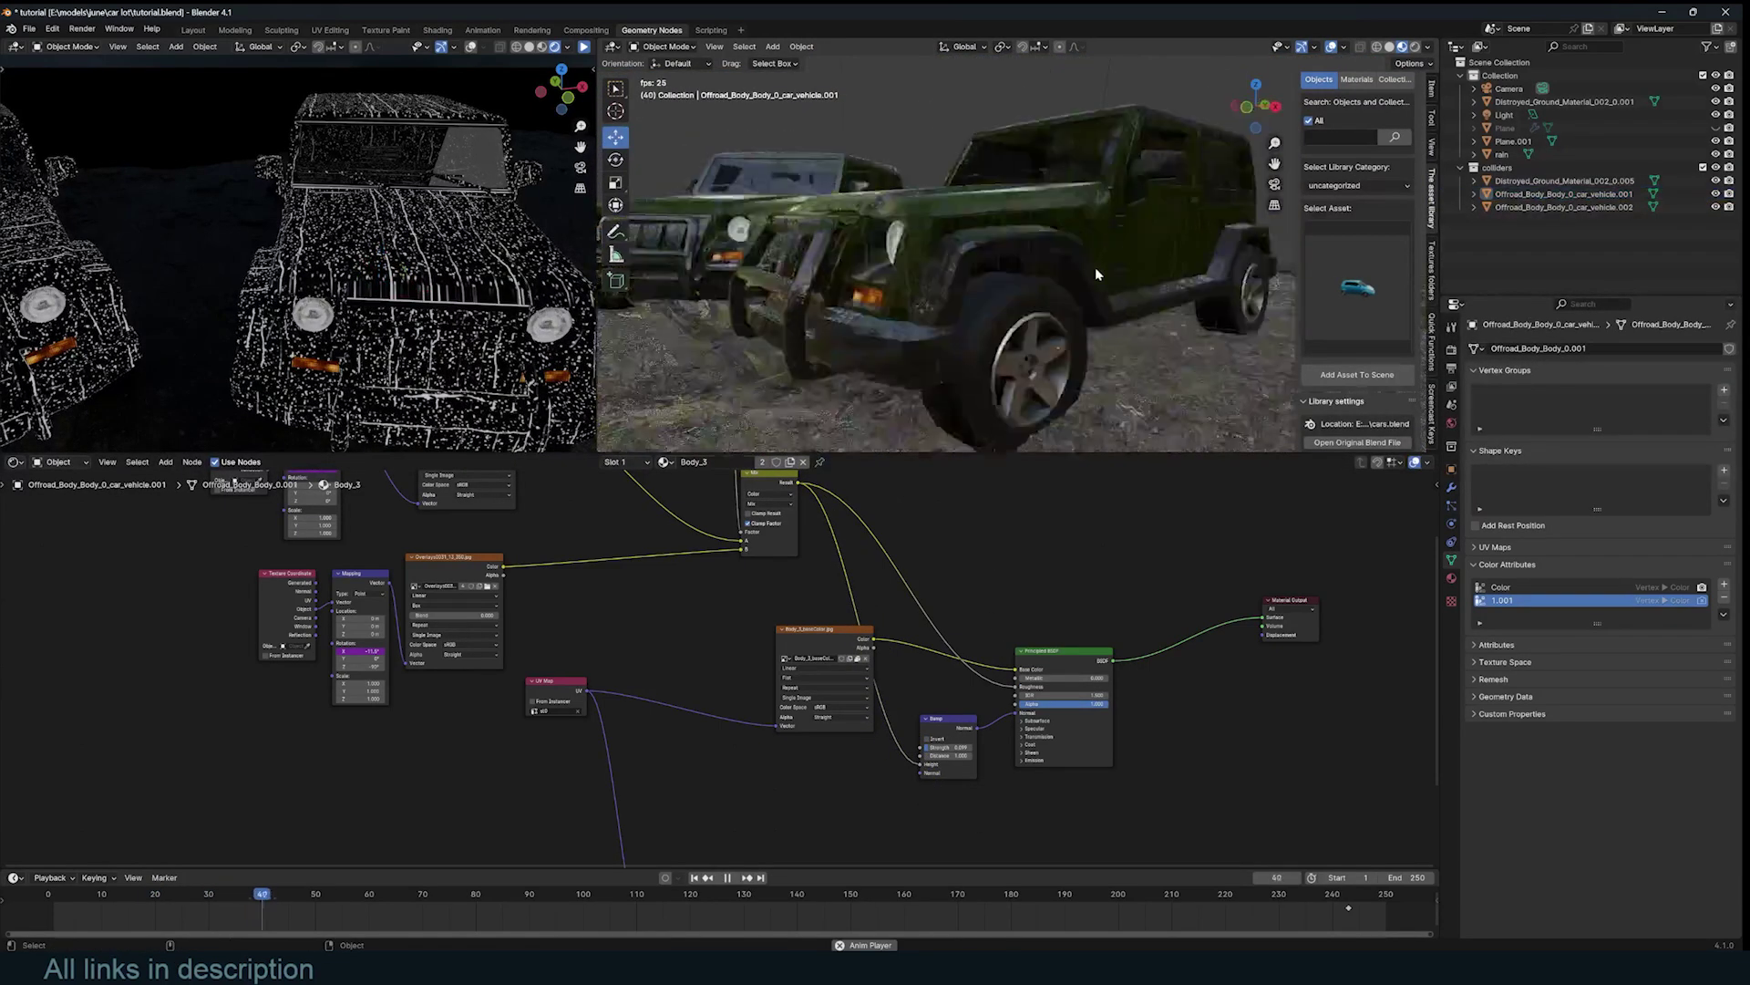
key("KP_0")
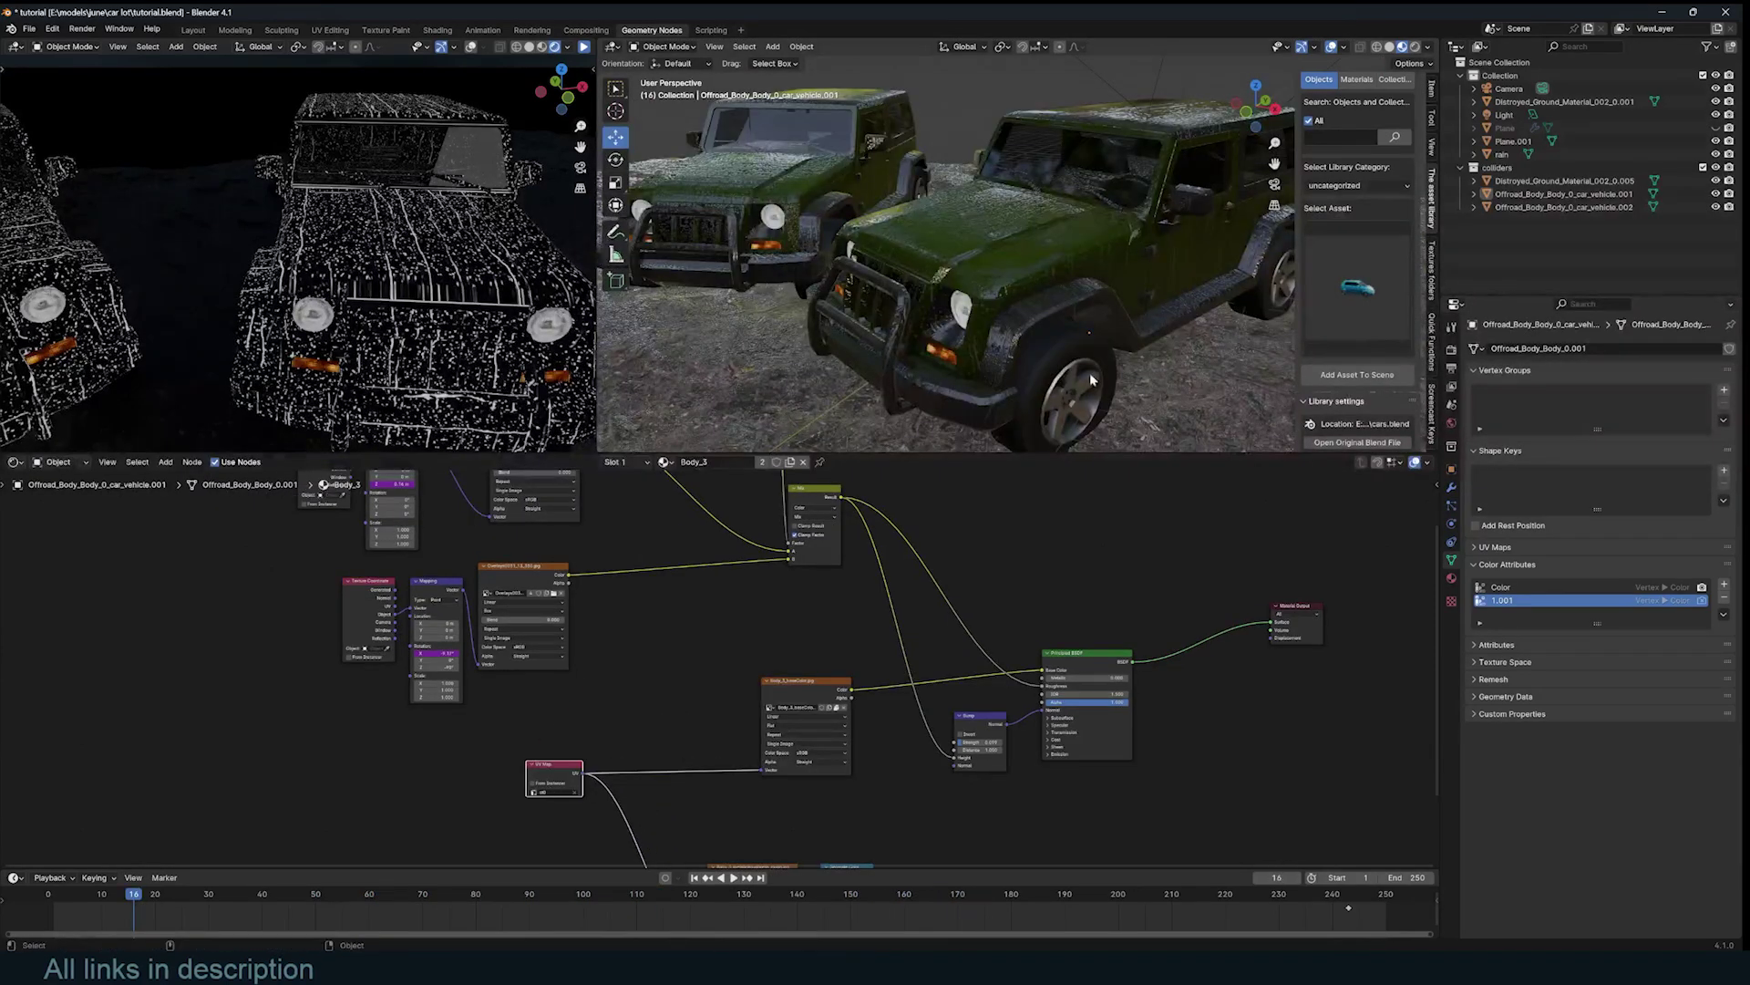
scroll(1093, 380, "up", 4)
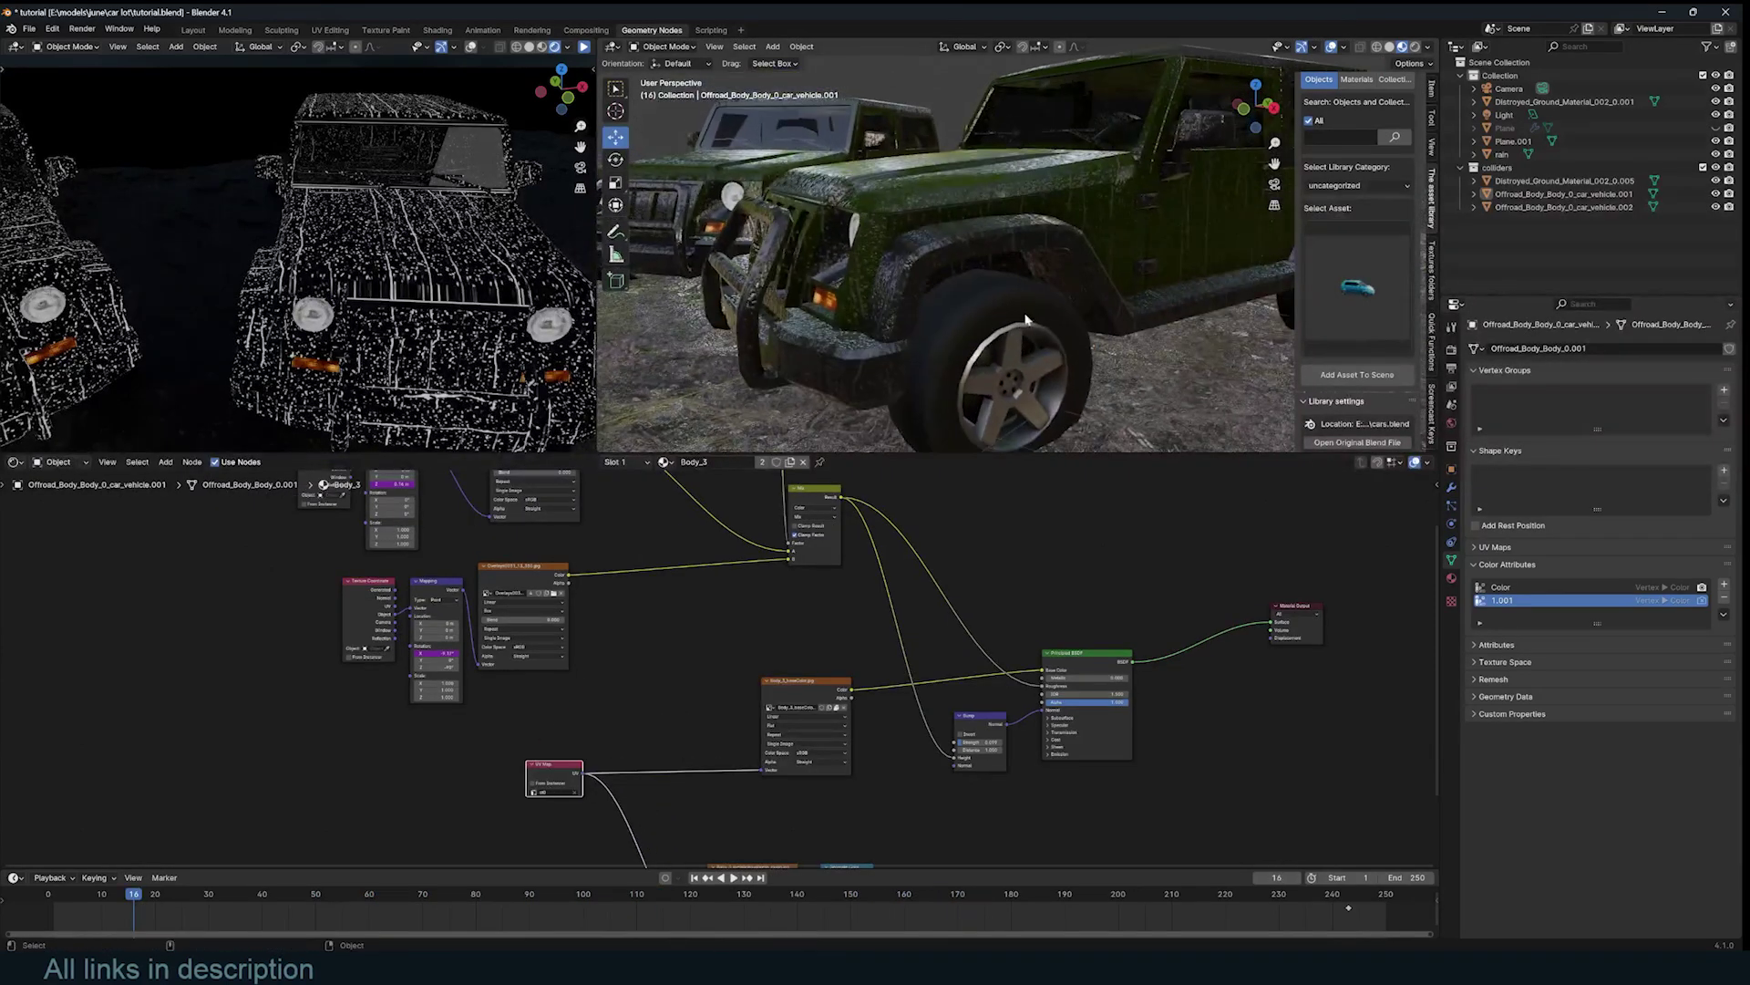
scroll(866, 587, "down", 2)
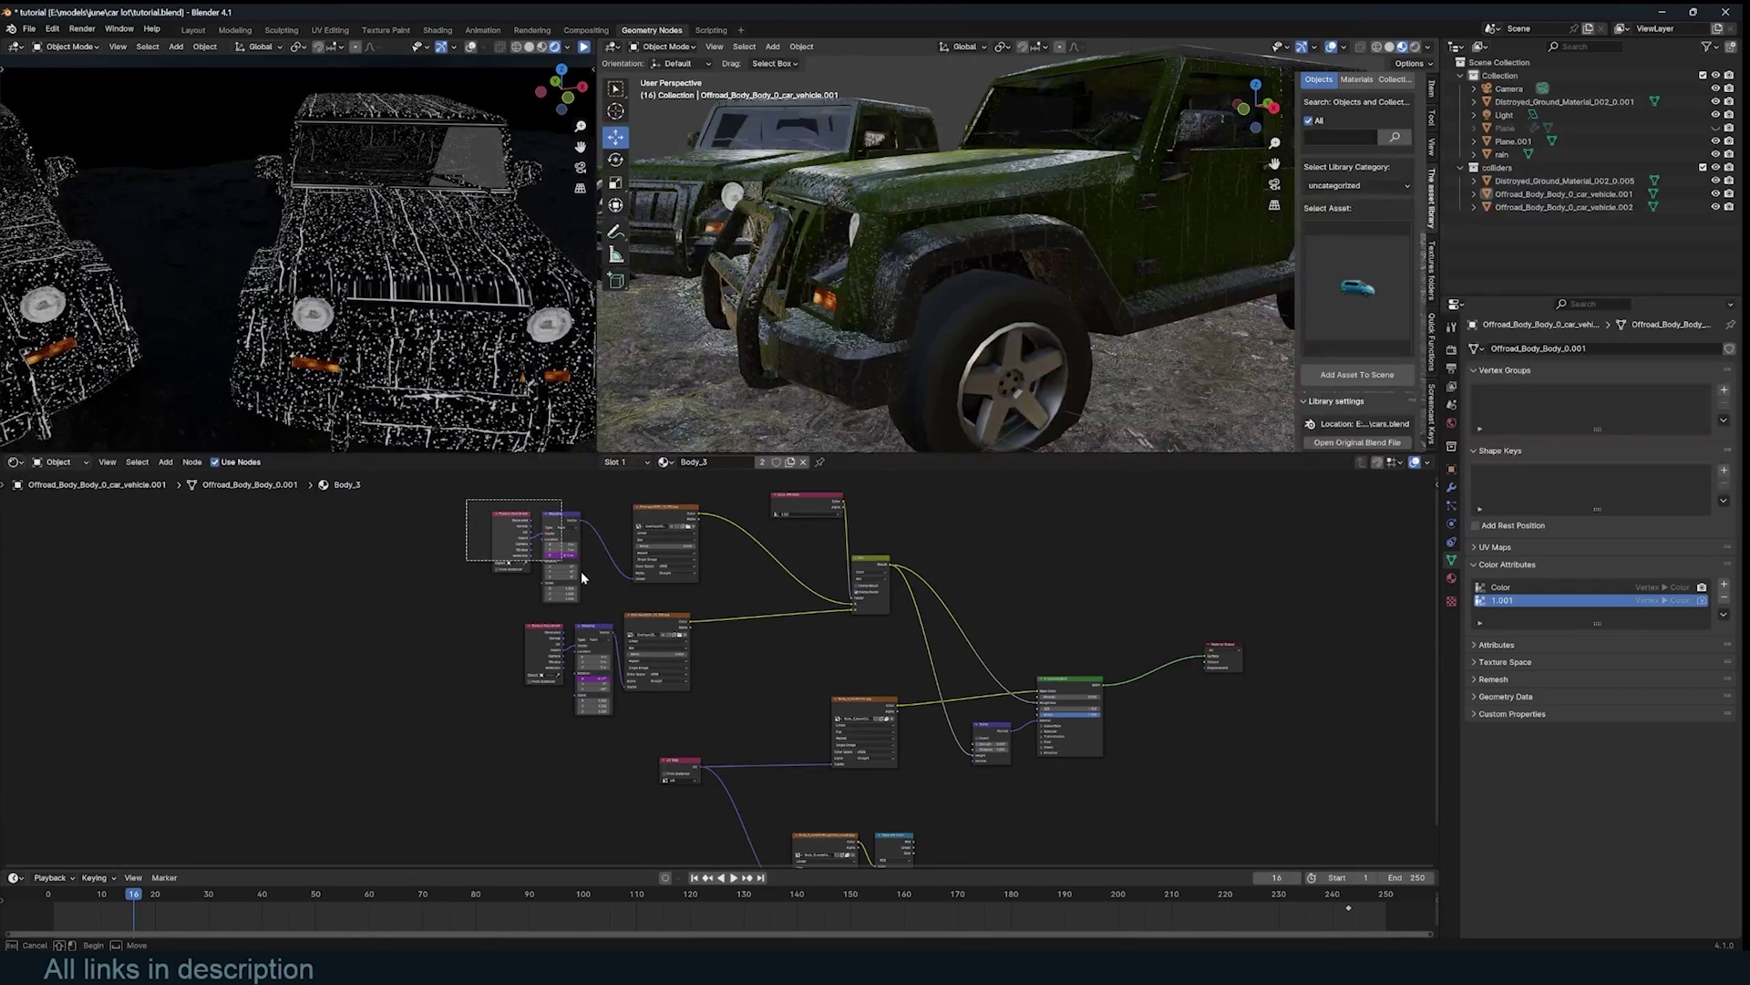
- Place the Bump node beside the Mix node and combine the streak texture, mapping, color attribute, mix and bump nodes into a group named rain
left_click_drag(468, 496, 907, 688)
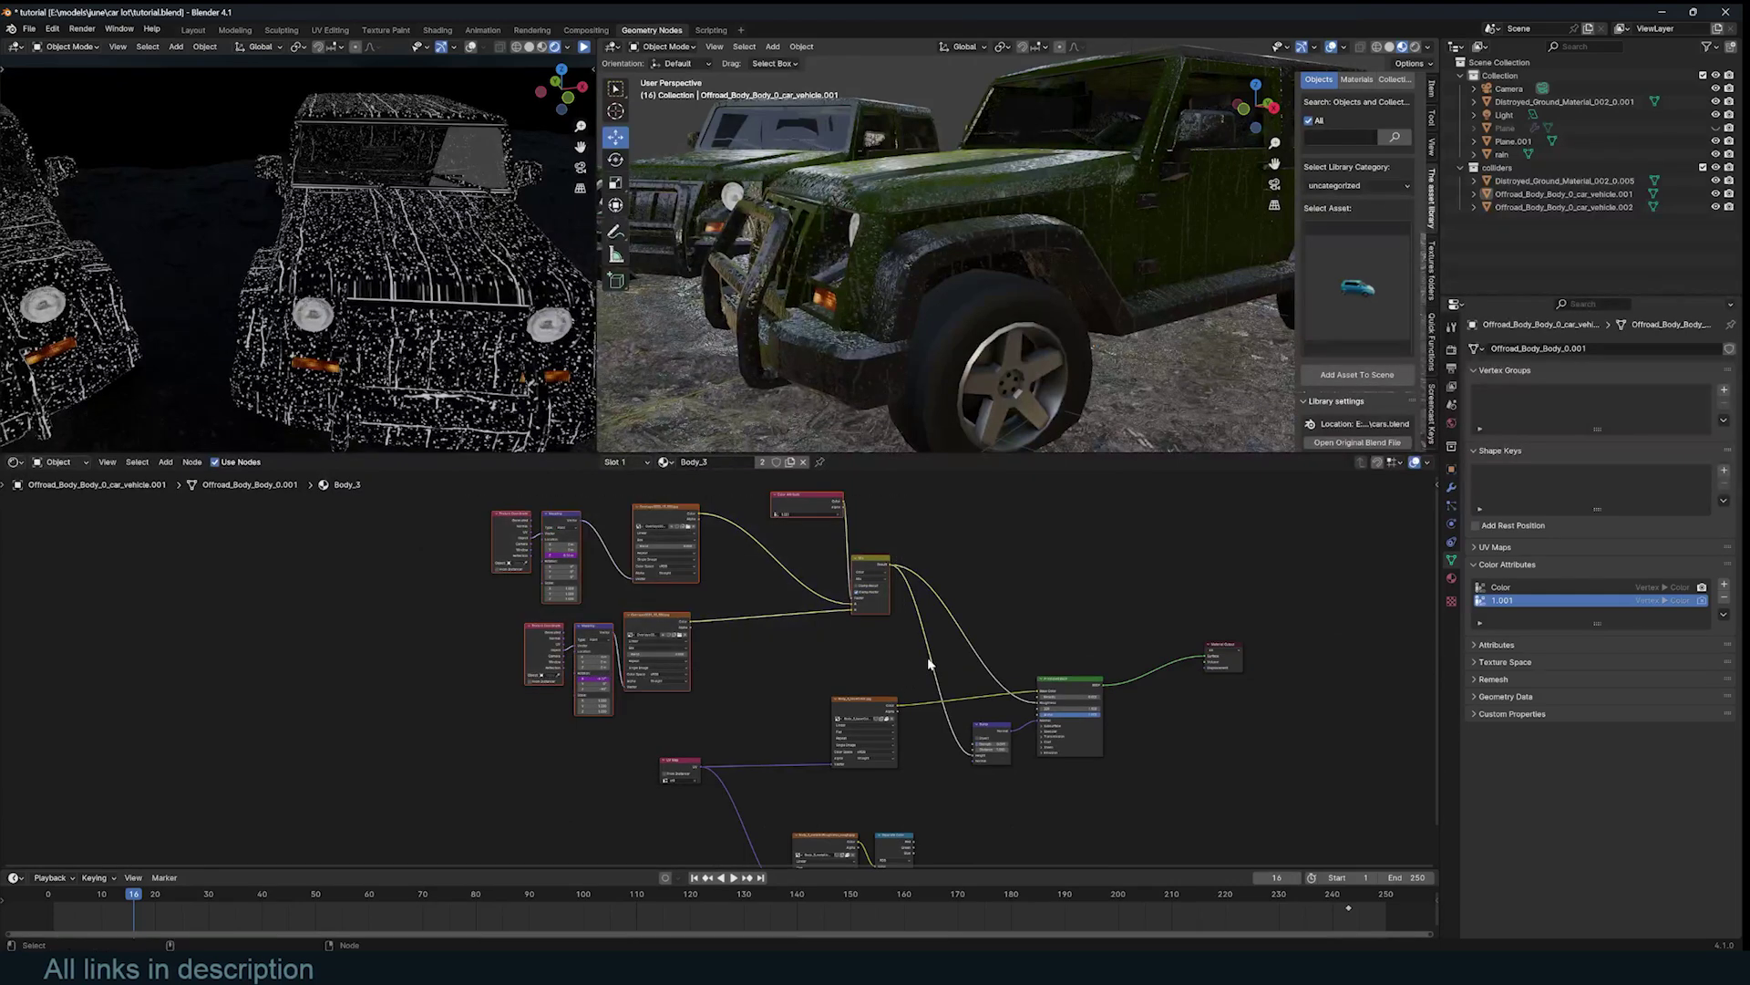
left_click(984, 715)
left_click_drag(992, 732, 915, 629)
left_click_drag(483, 515, 955, 669)
key("ctrl+g")
key("Tab")
middle_click_drag(757, 610, 1034, 696)
scroll(1034, 696, "up", 8)
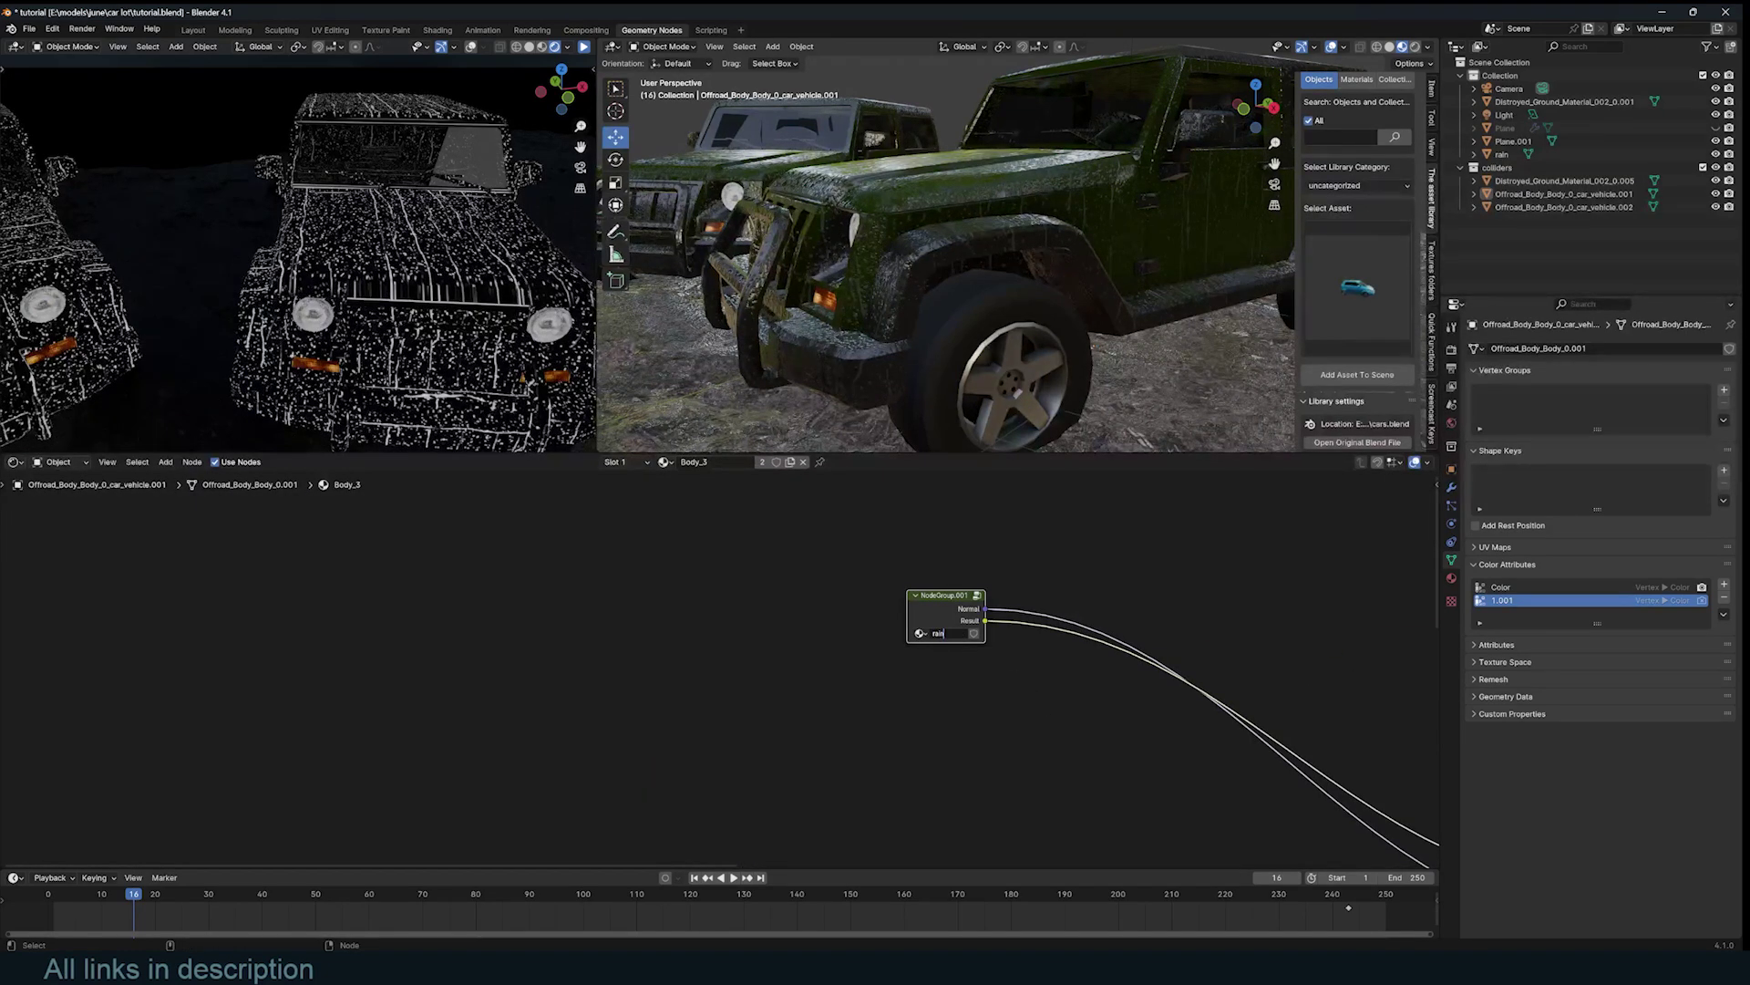
- Copy the rain node group into the vehicle's Wheel_2 material, placing it above the base color texture
left_click(1056, 341)
left_click(1452, 578)
left_click(1522, 391)
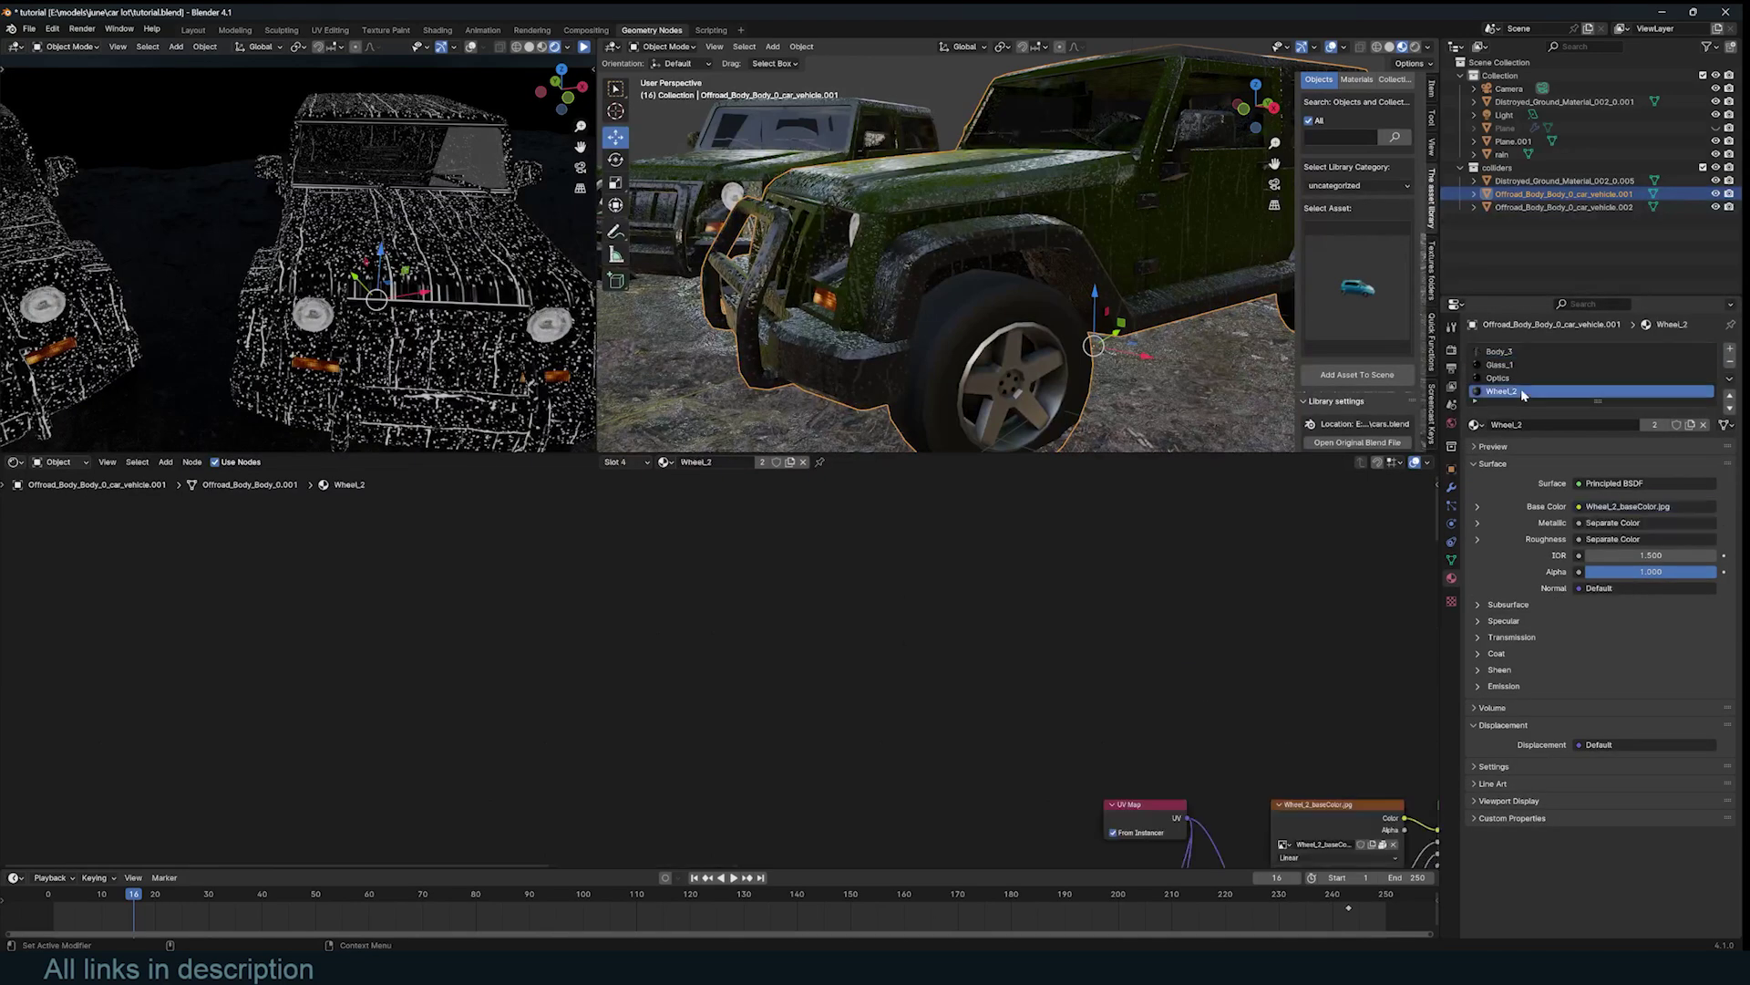
scroll(1199, 640, "down", 5)
middle_click_drag(1199, 641, 959, 536)
key("ctrl+v")
left_click_drag(1005, 520, 814, 561)
scroll(814, 562, "up", 5)
middle_click_drag(814, 562, 859, 502)
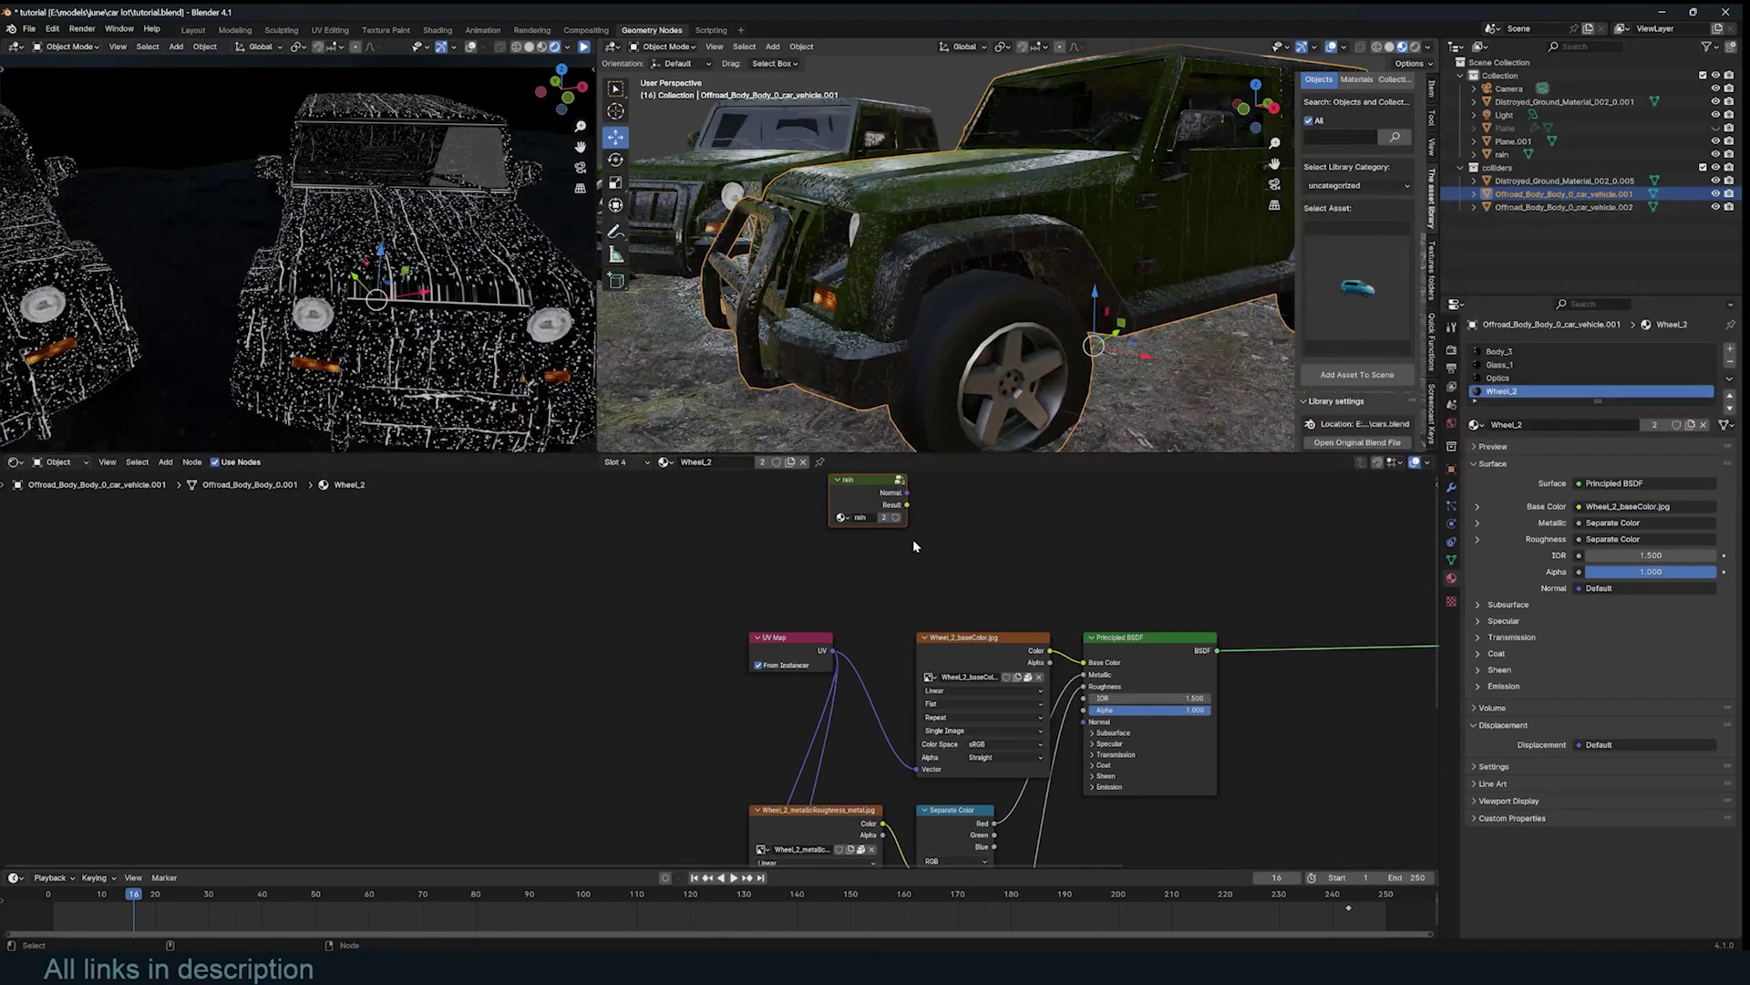
- Connect the rain group's Result to Roughness and its Normal to the wheel shader's Normal, and play the animation to check the wheels
left_click_drag(1001, 635, 962, 612)
left_click_drag(875, 506, 1087, 686)
middle_click_drag(865, 594, 881, 537)
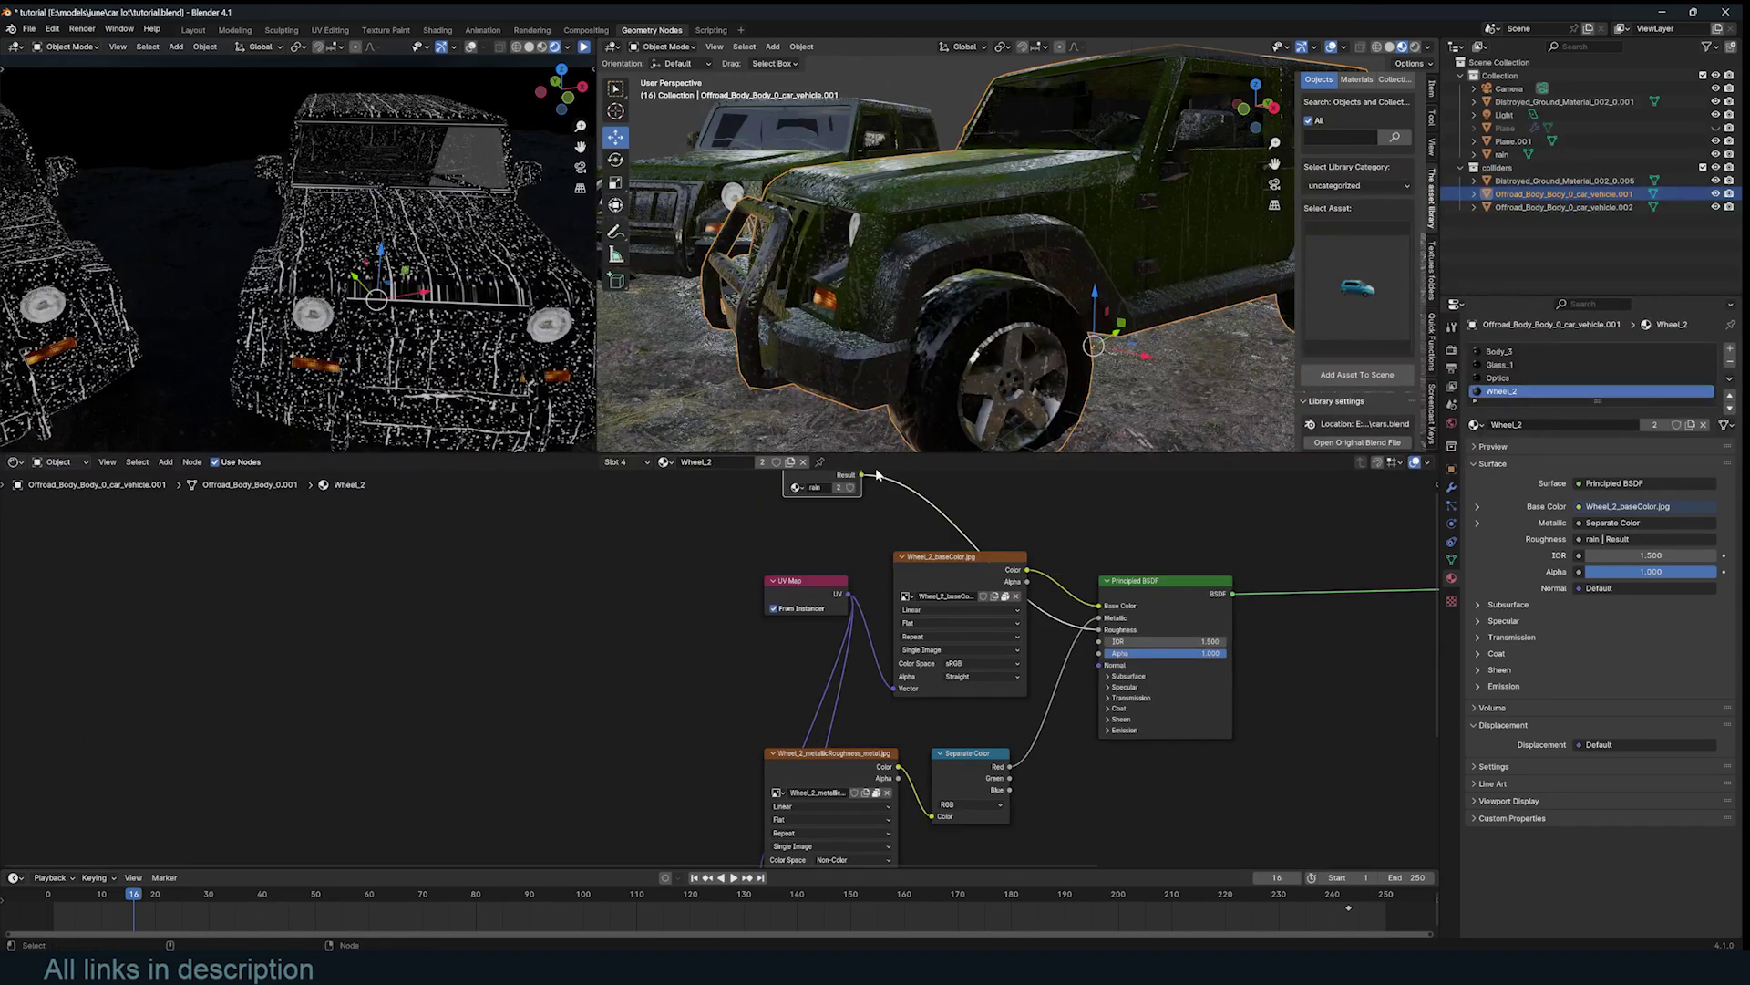
left_click_drag(863, 475, 1088, 698)
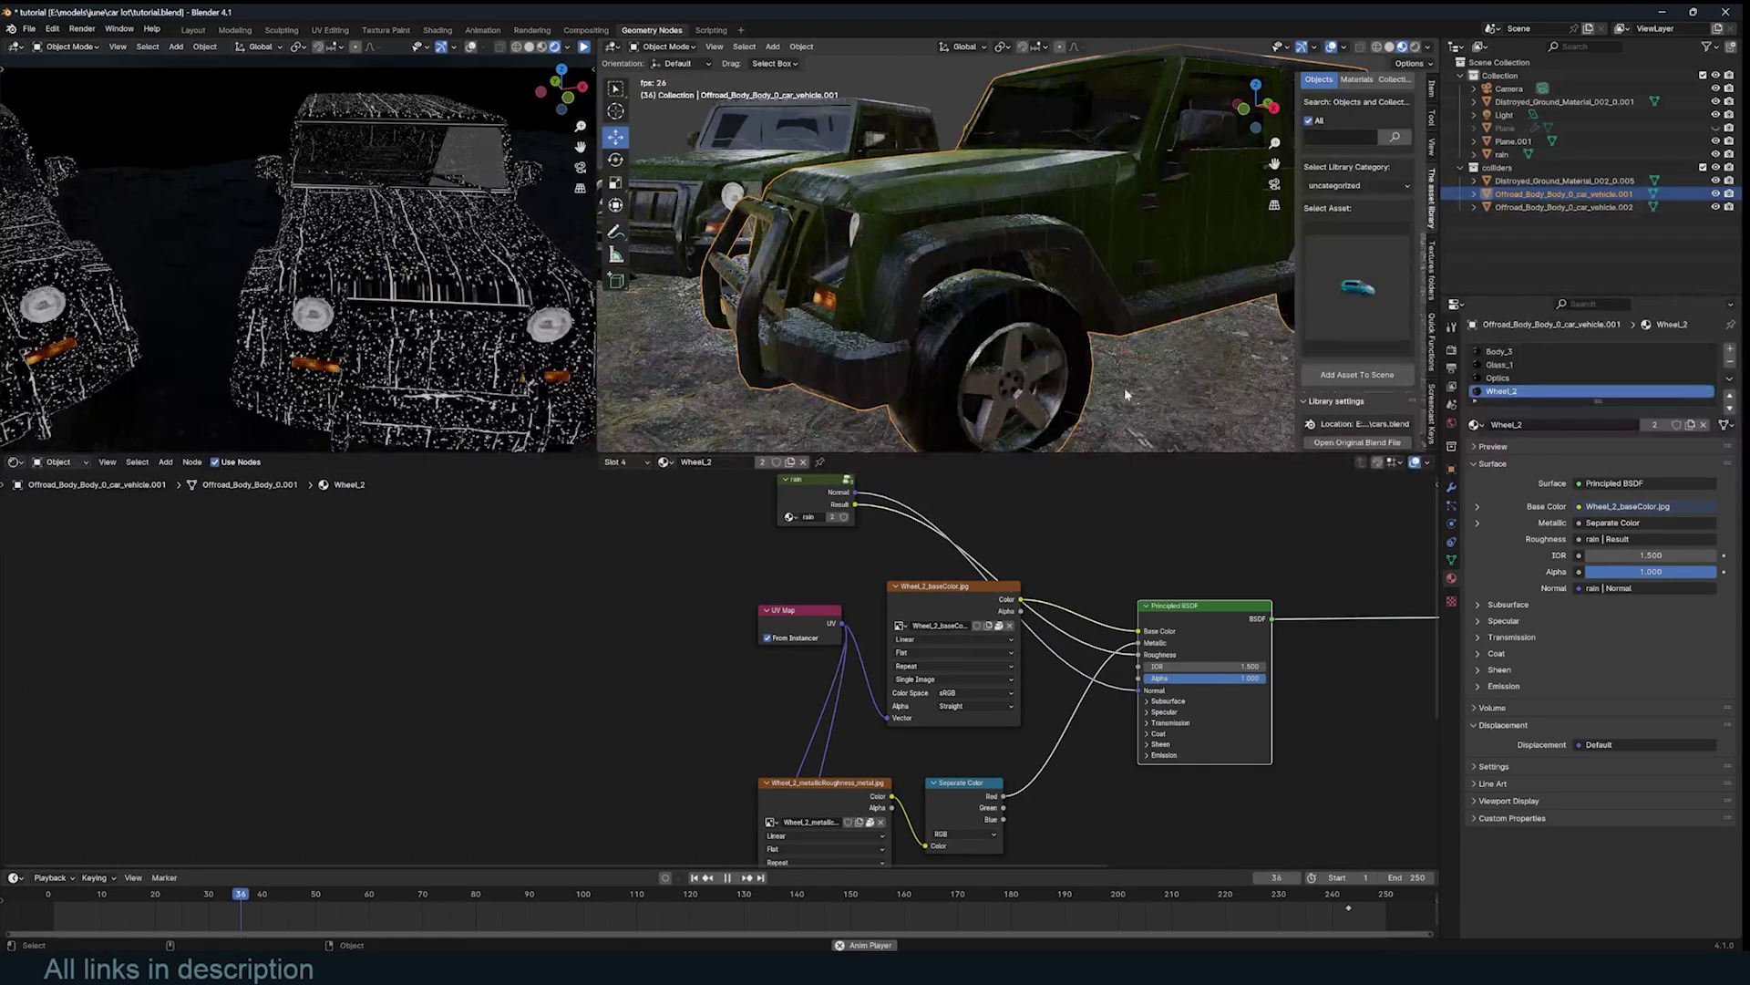
middle_click_drag(1124, 387, 1044, 359)
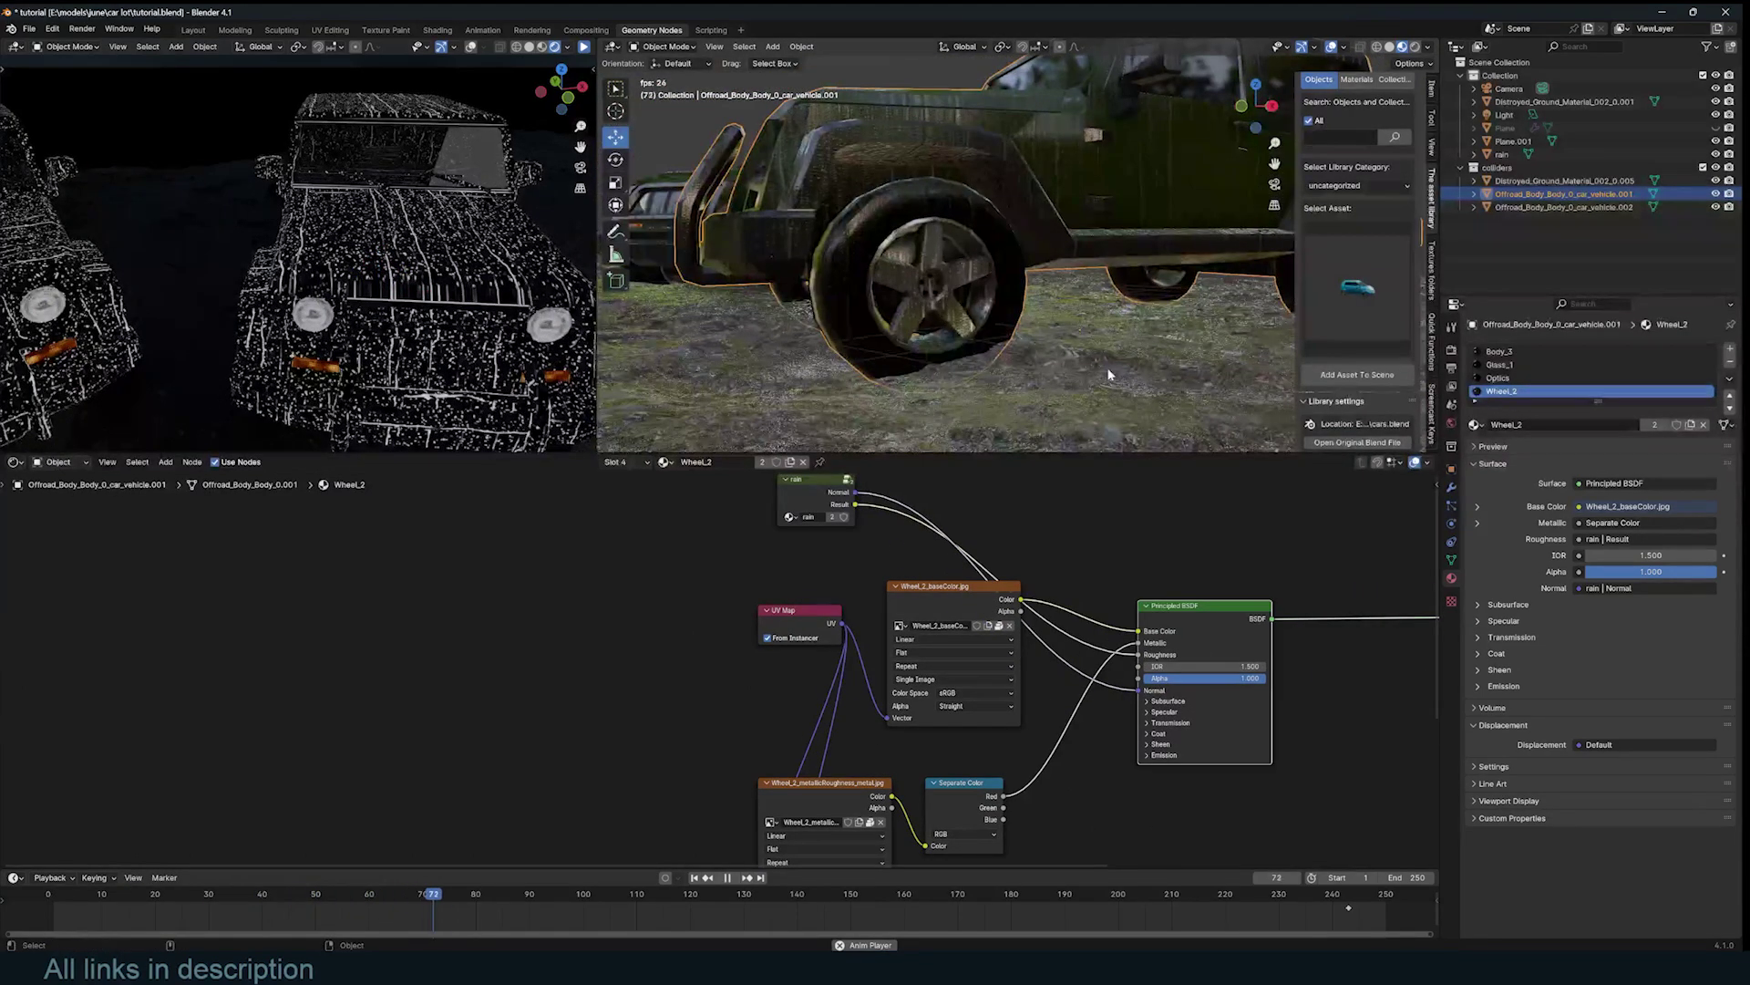
key("space")
left_click(824, 488)
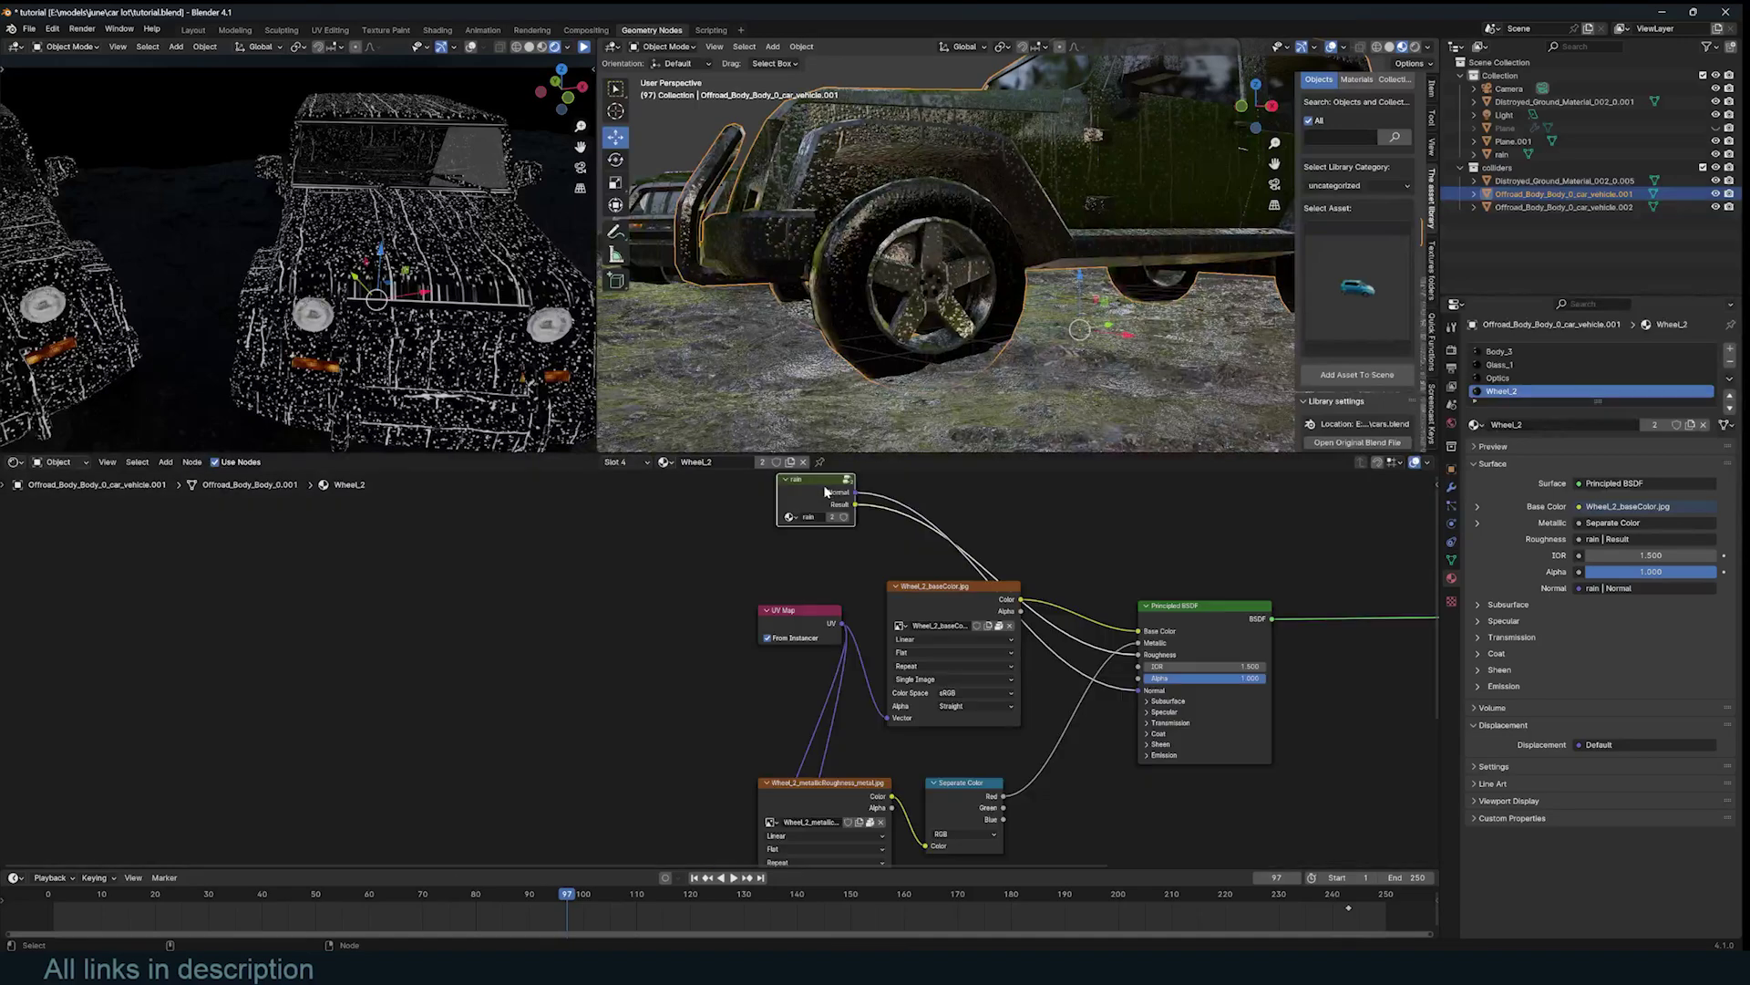
key("space")
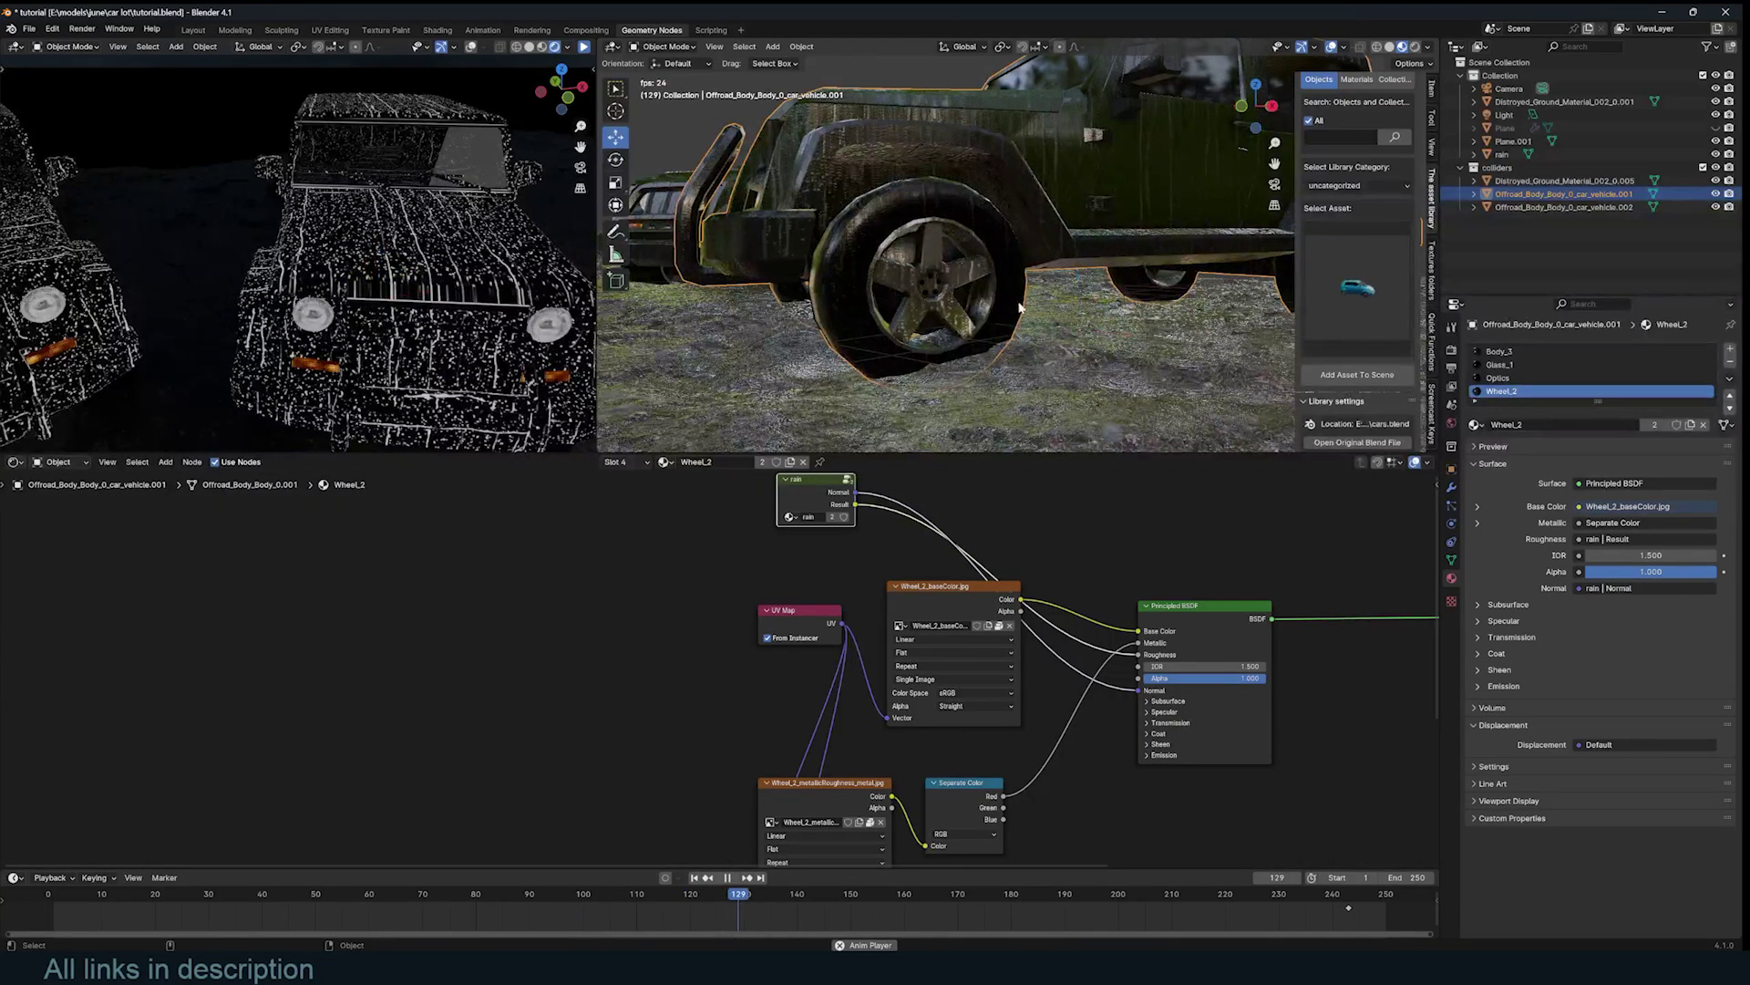
middle_click_drag(1015, 228, 982, 323)
key("space")
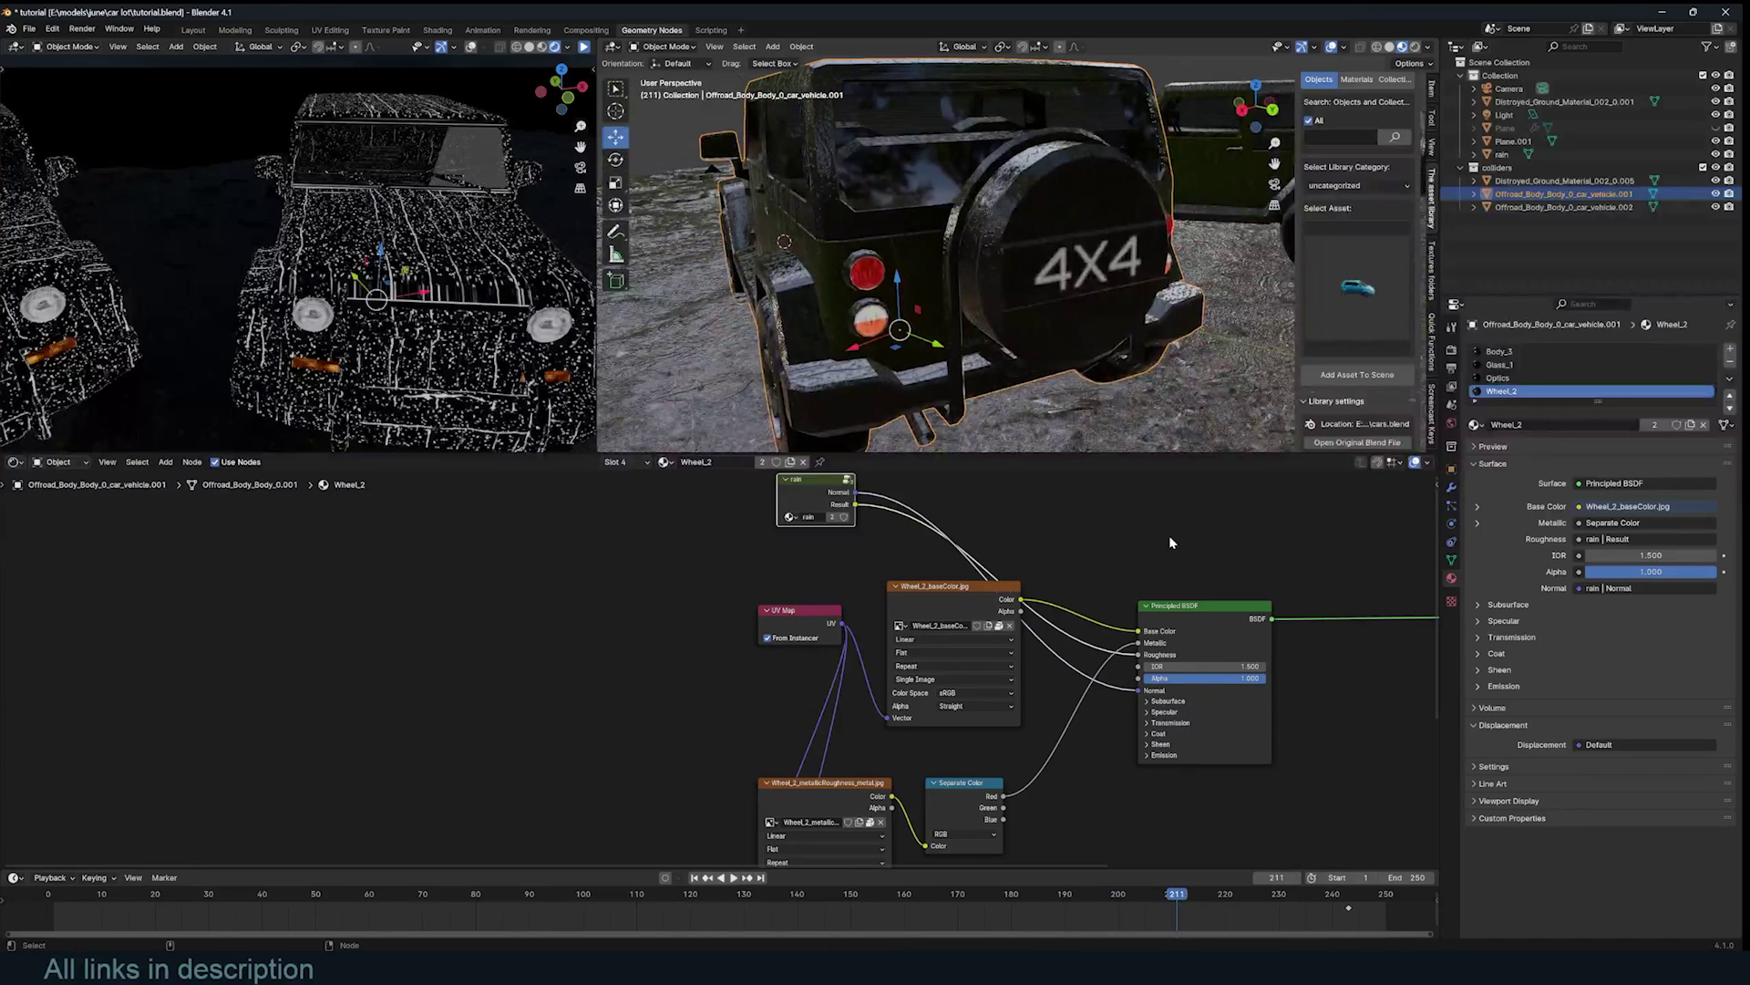
- Return the viewport to the camera view and save the file
scroll(1168, 534, "down", 2)
scroll(1150, 423, "down", 4)
key("KP_0")
key("ctrl+s")
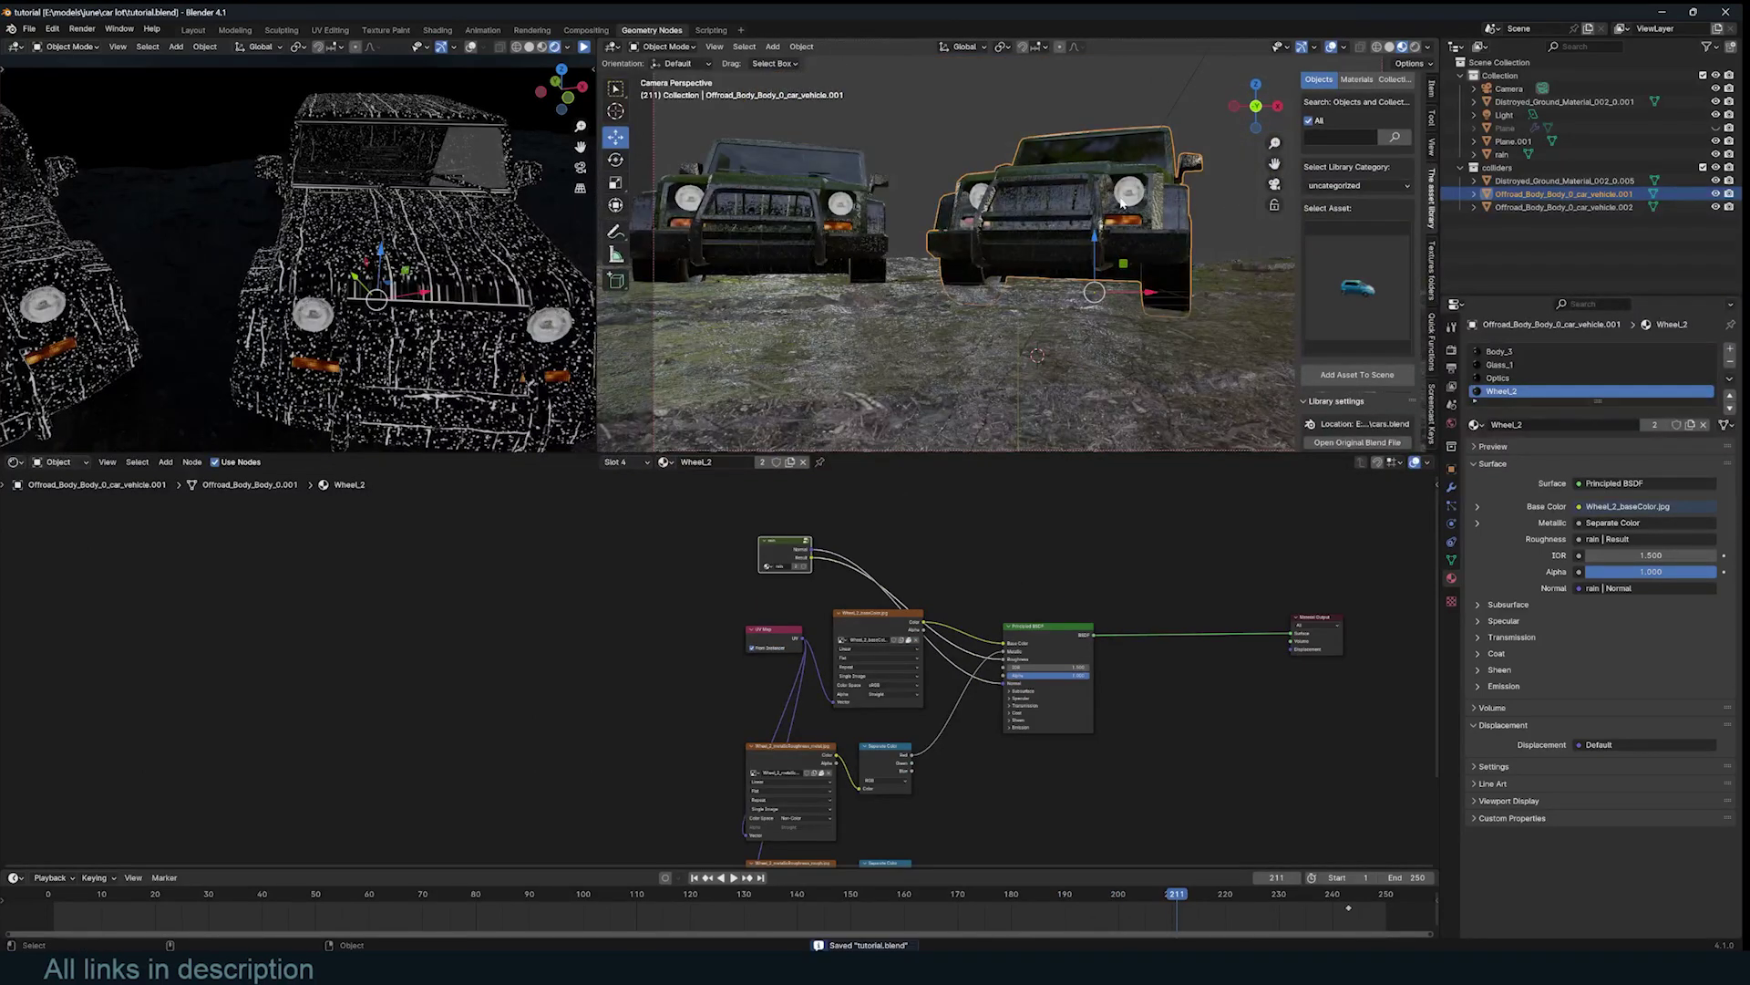
- Reveal the hidden rain Plane, deselect everything, and play the animation from the first frame
key("alt+h")
key("alt+a")
key("shift+Right")
key("space")
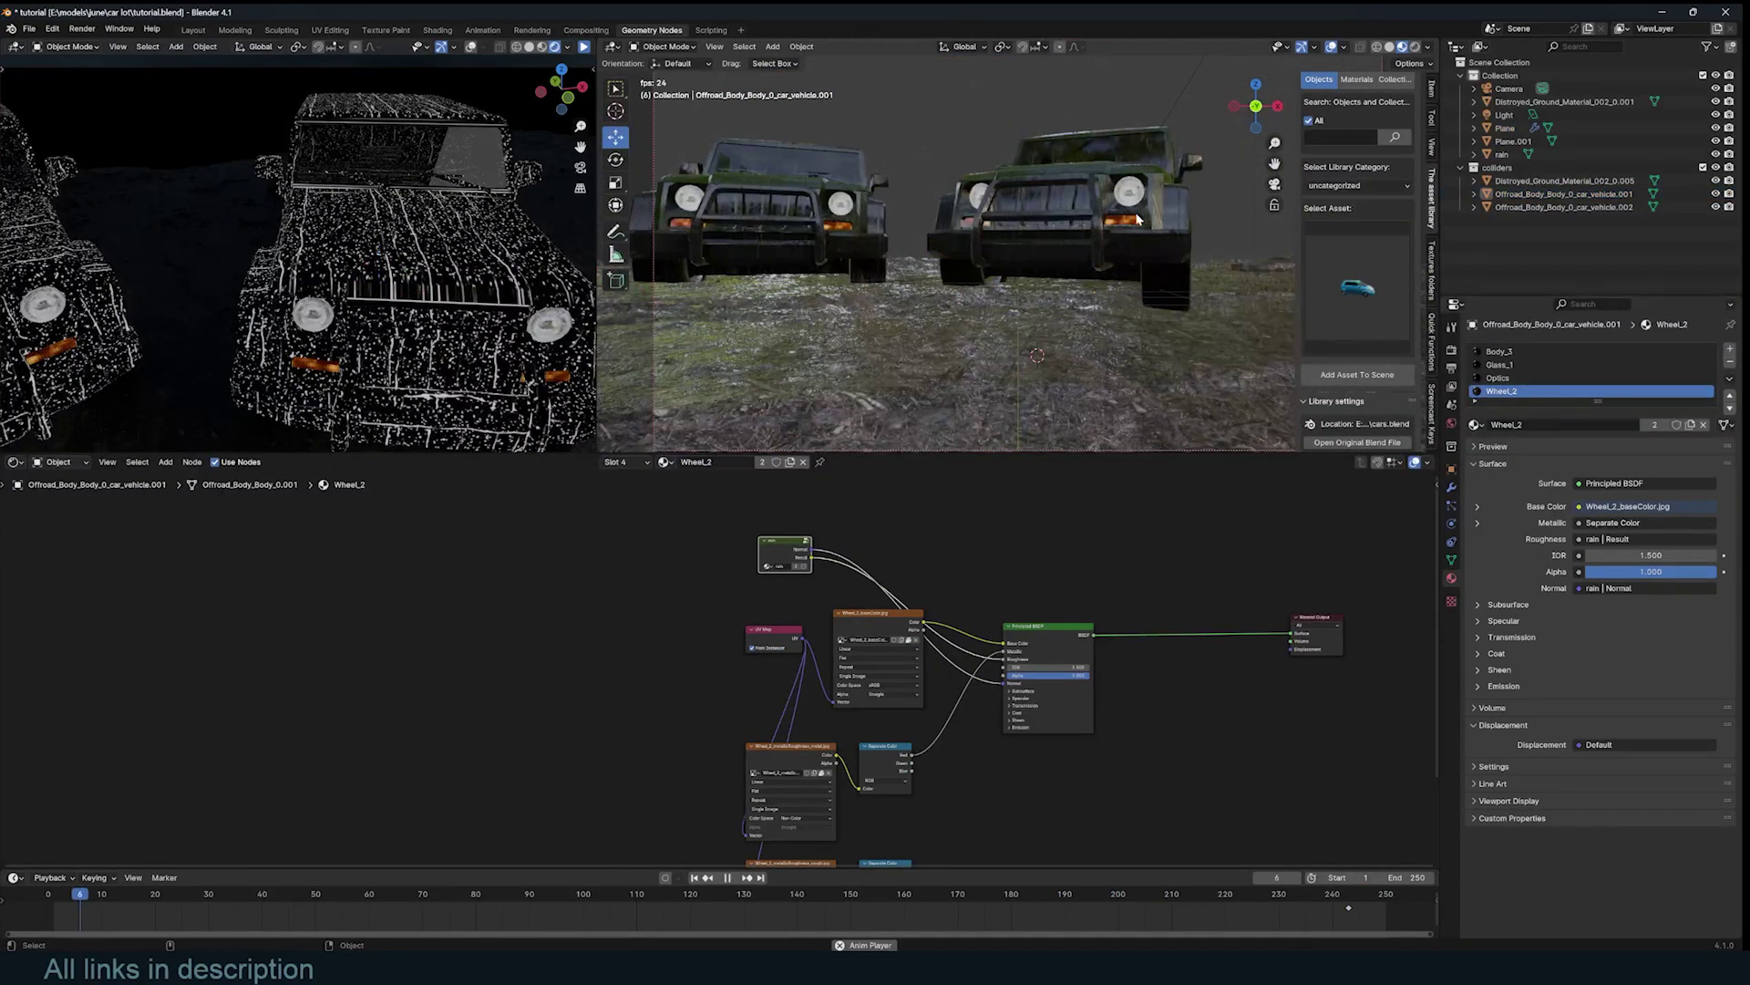
middle_click_drag(1144, 222, 1051, 254)
middle_click_drag(1051, 254, 1080, 252)
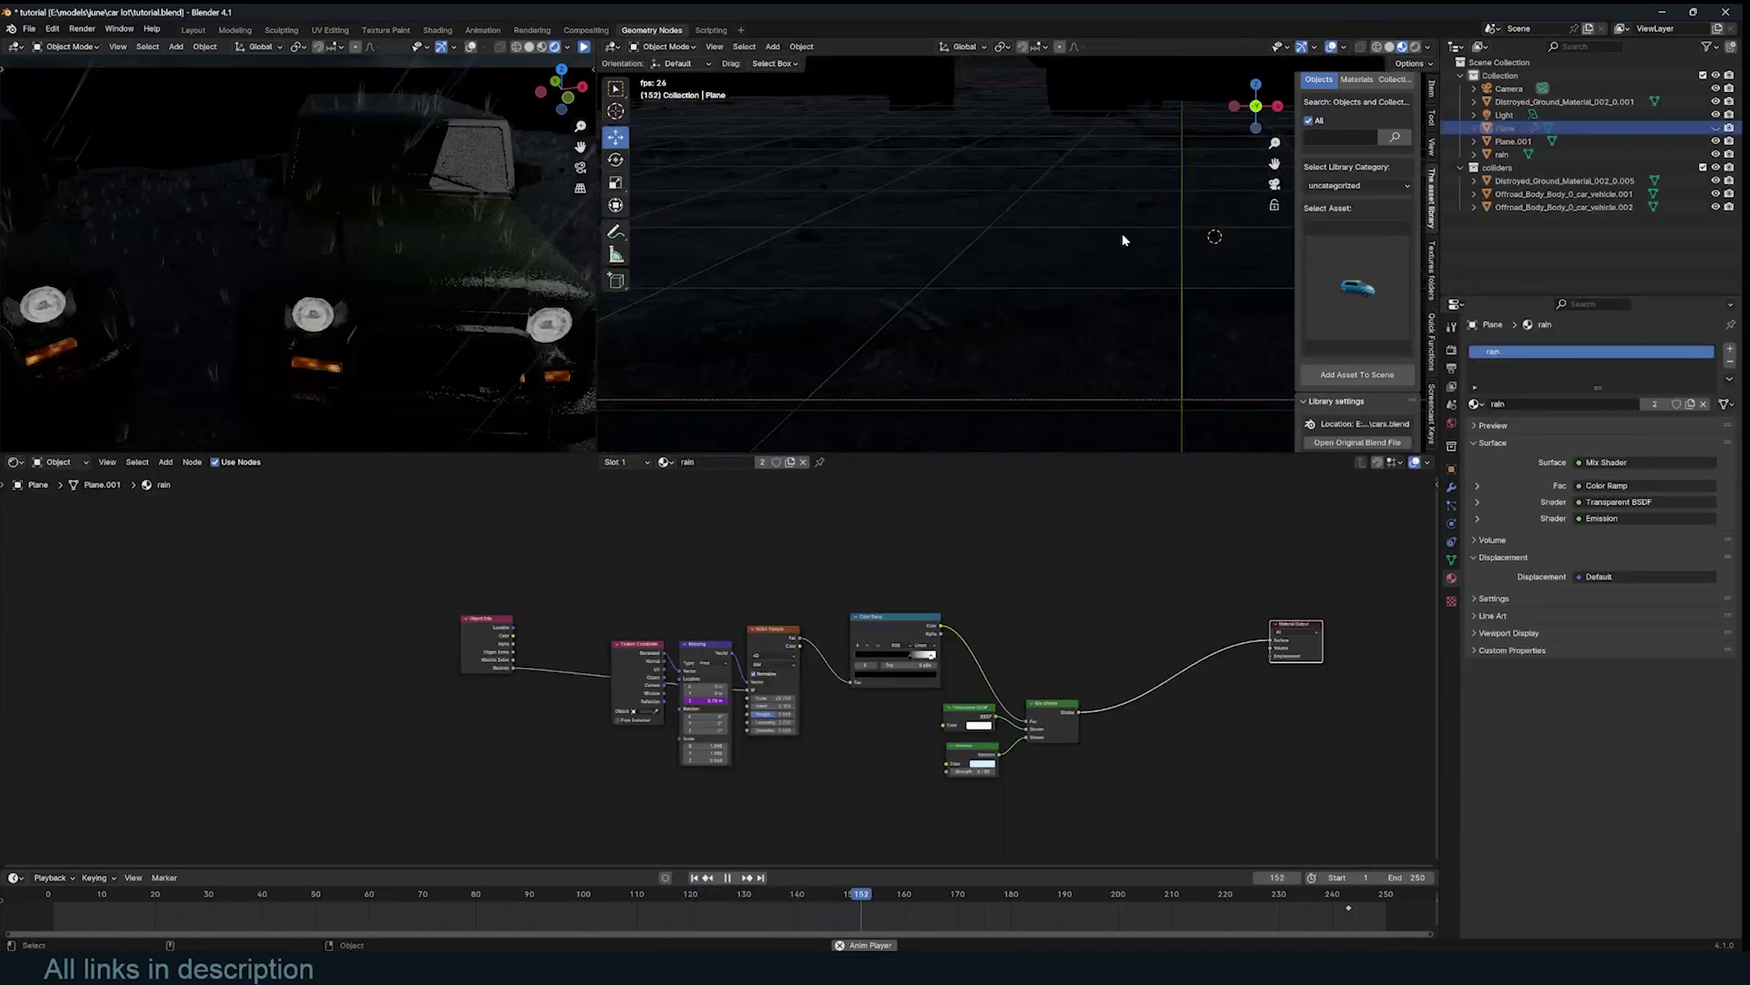
- Play the animation and examine the rain, ground splashes and wind effect around the vehicles from close up and farther away
key("space")
key("space")
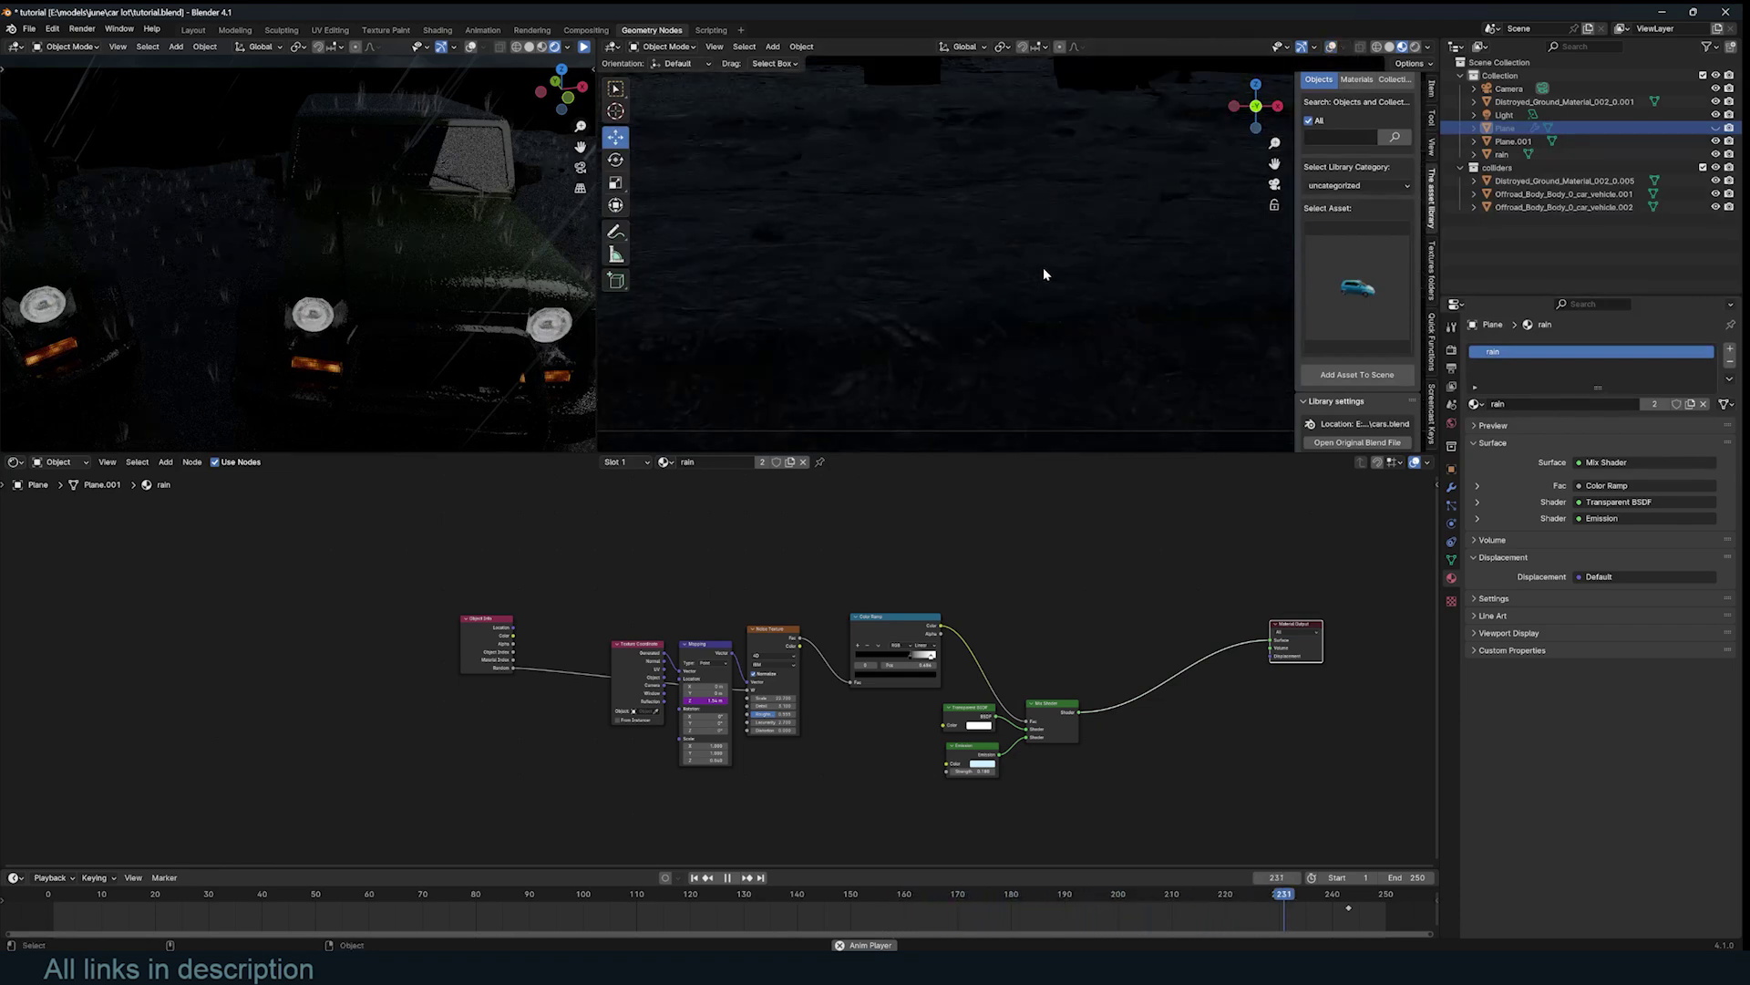
key("n")
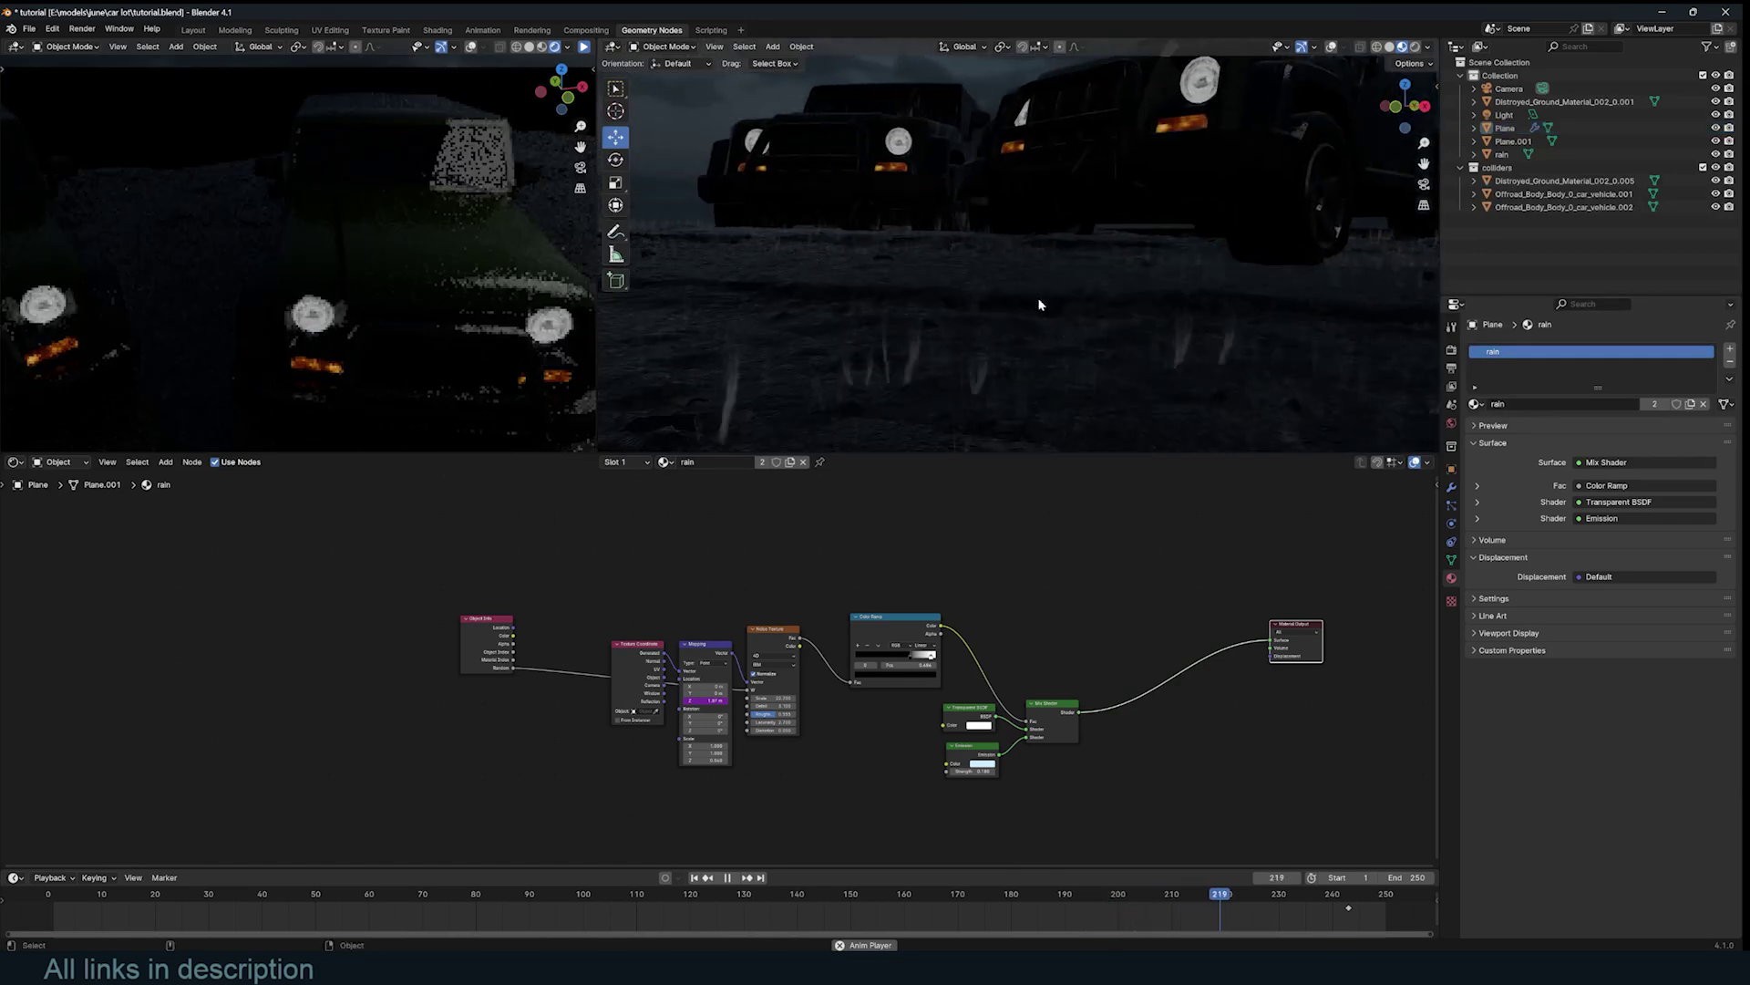
left_click(1123, 392)
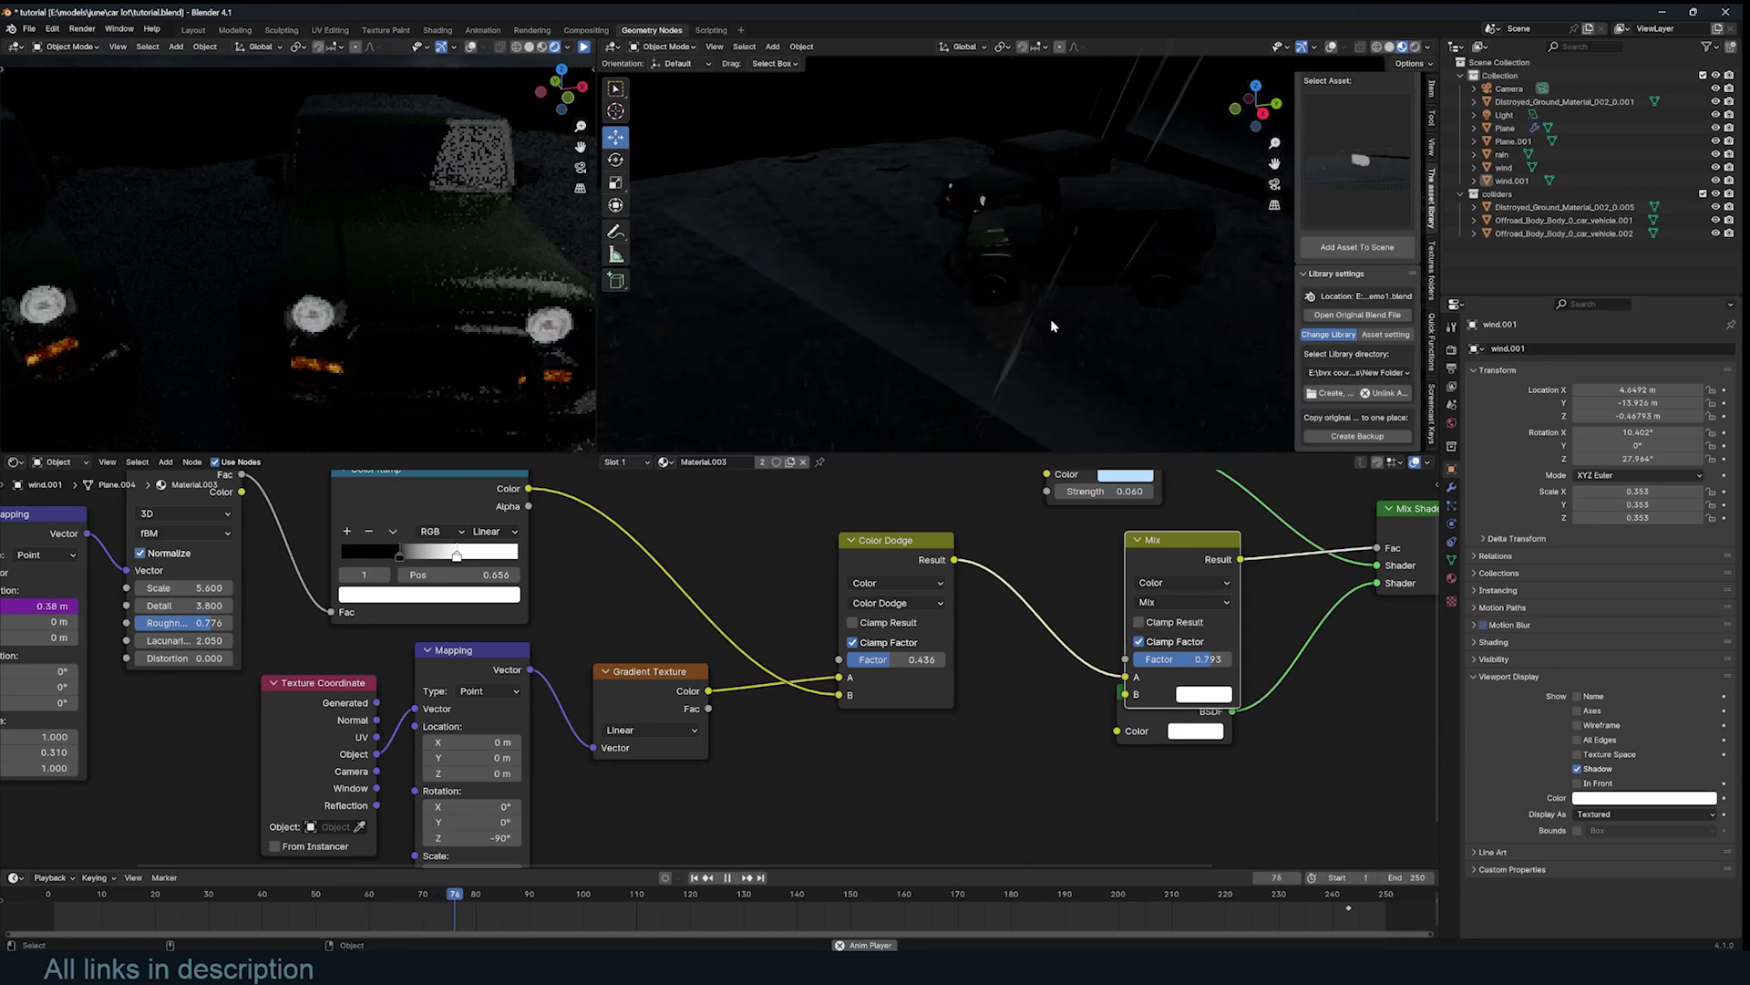
scroll(1050, 321, "up", 3)
scroll(1189, 301, "up", 2)
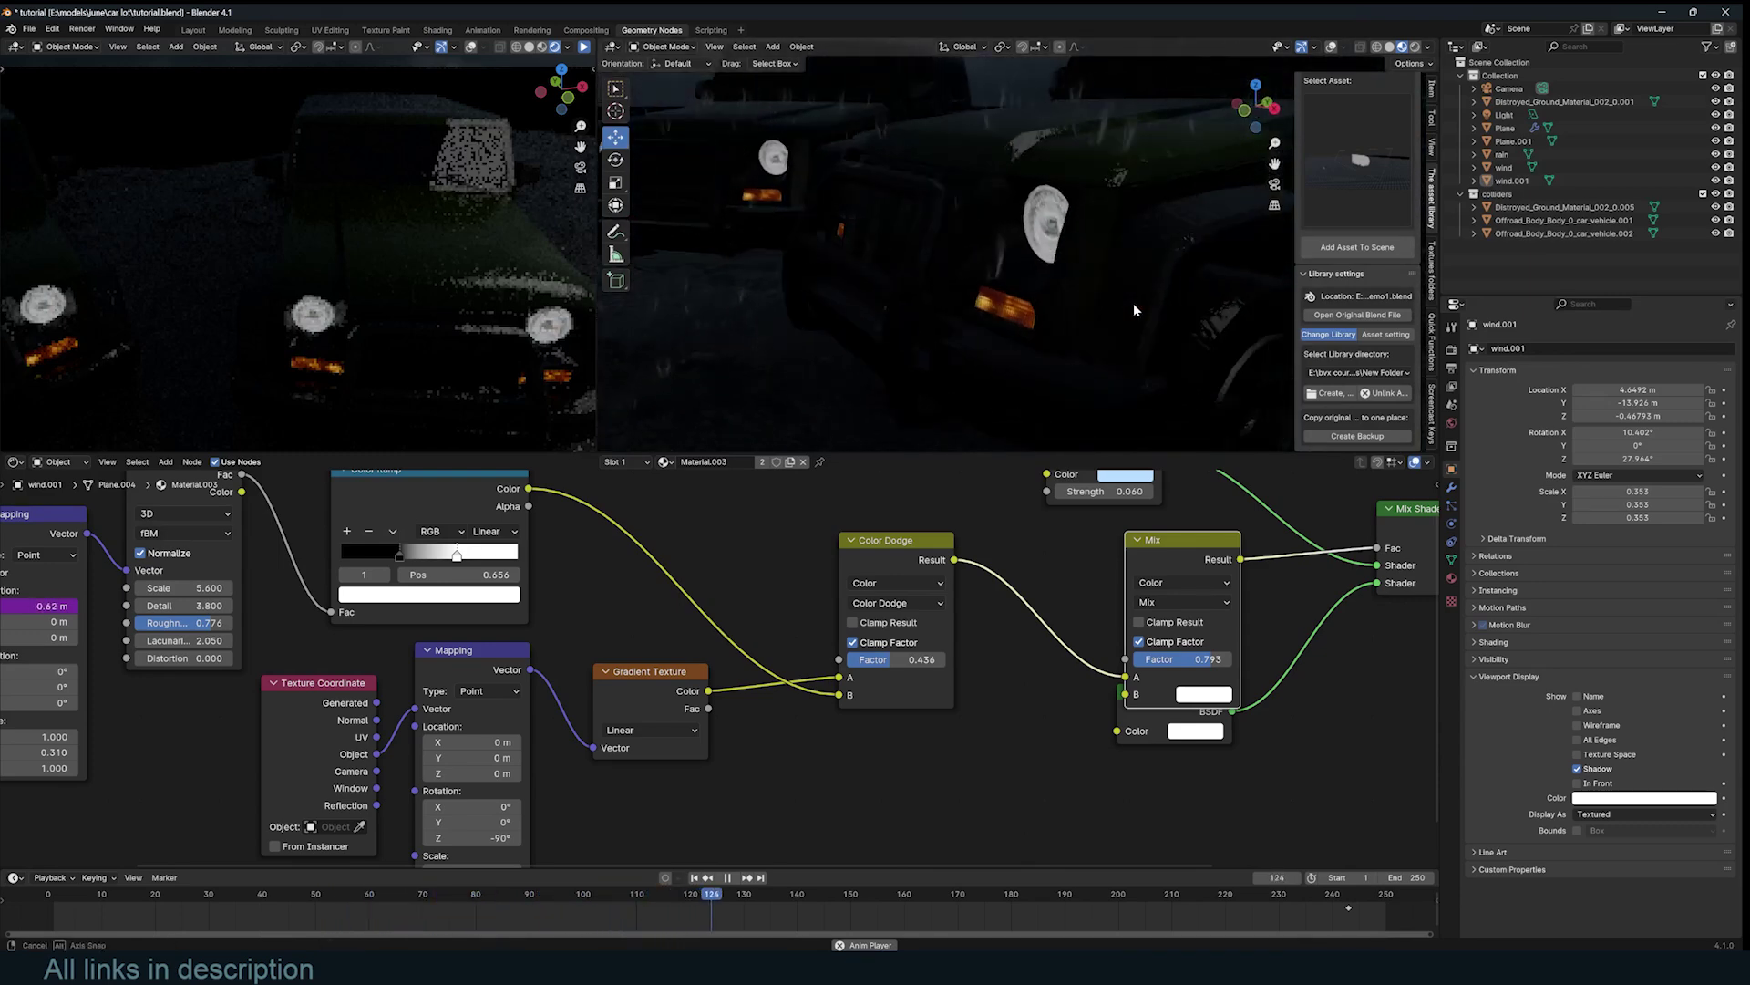
key("n")
scroll(1166, 292, "down", 6)
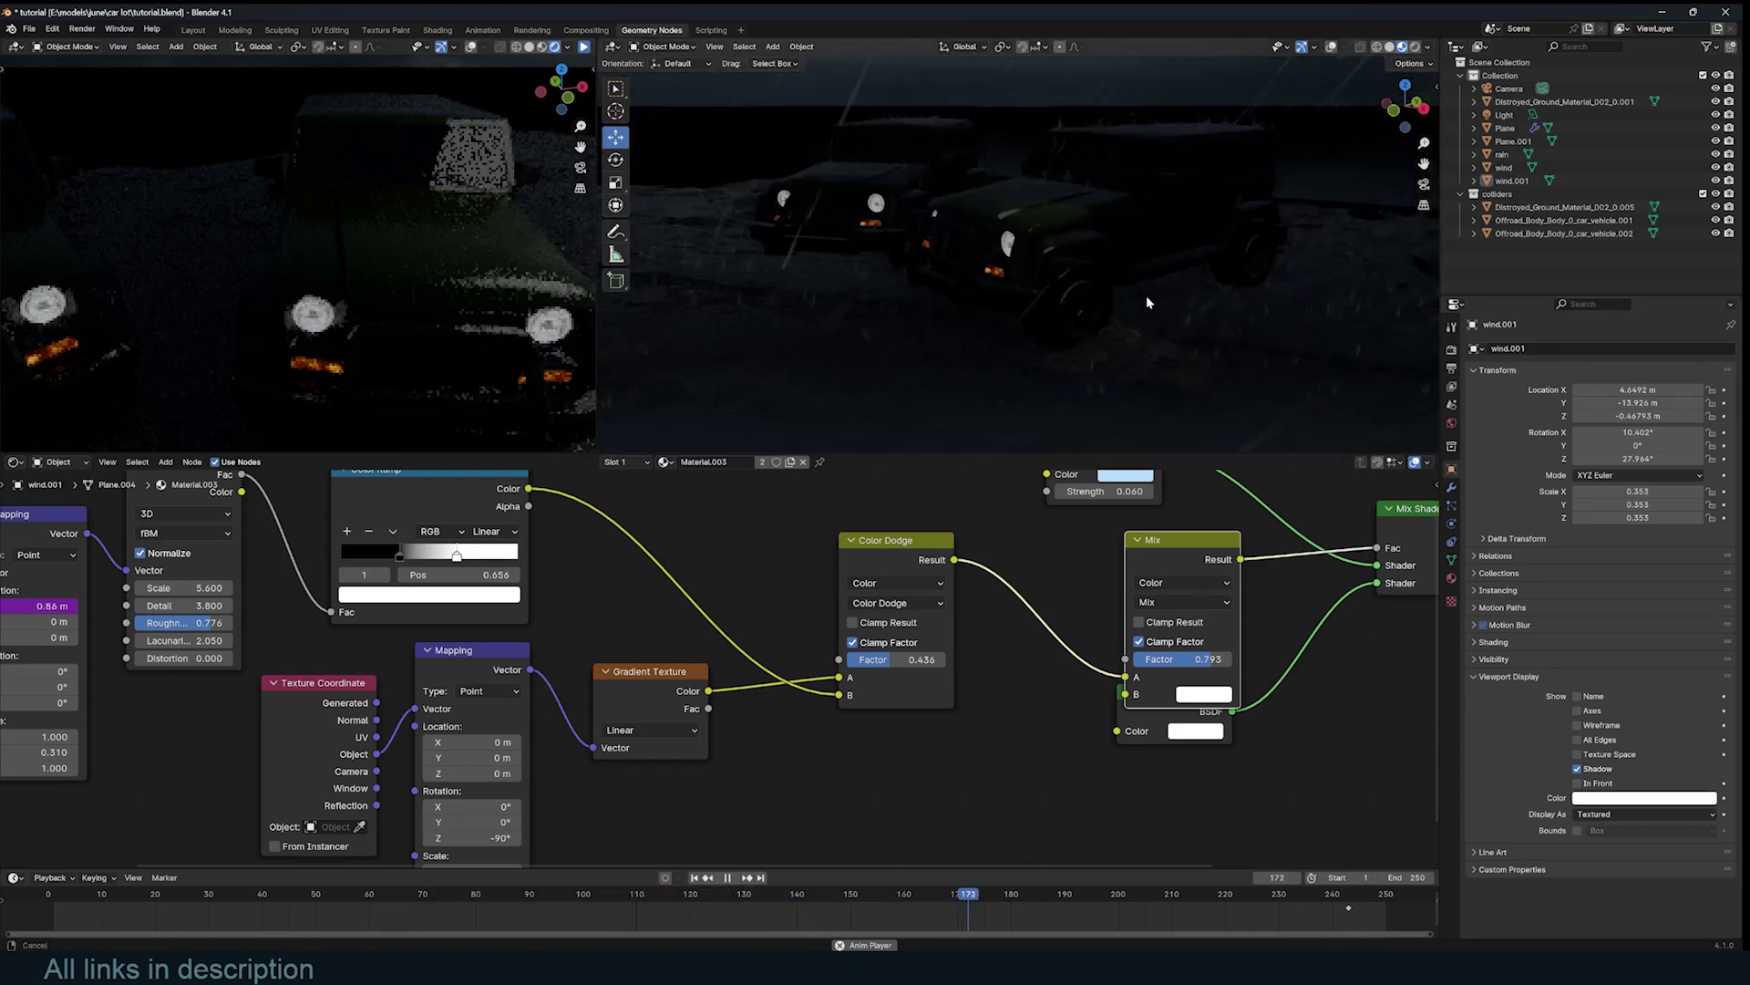
scroll(1128, 295, "up", 3)
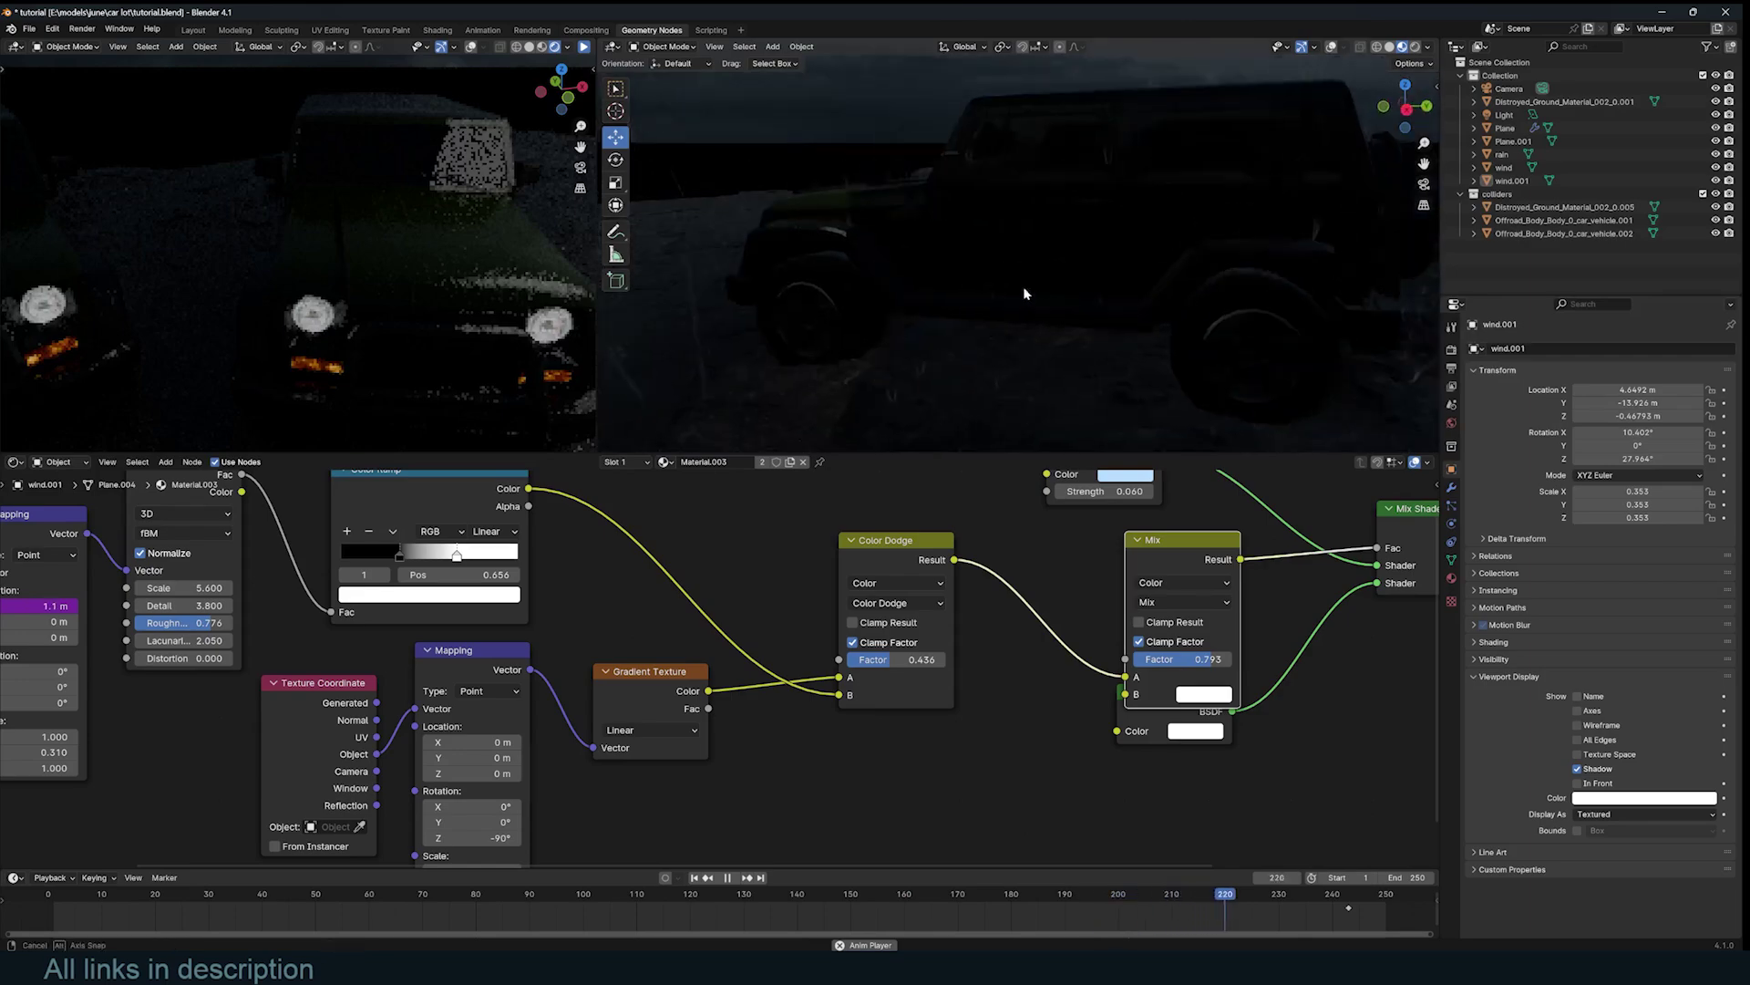